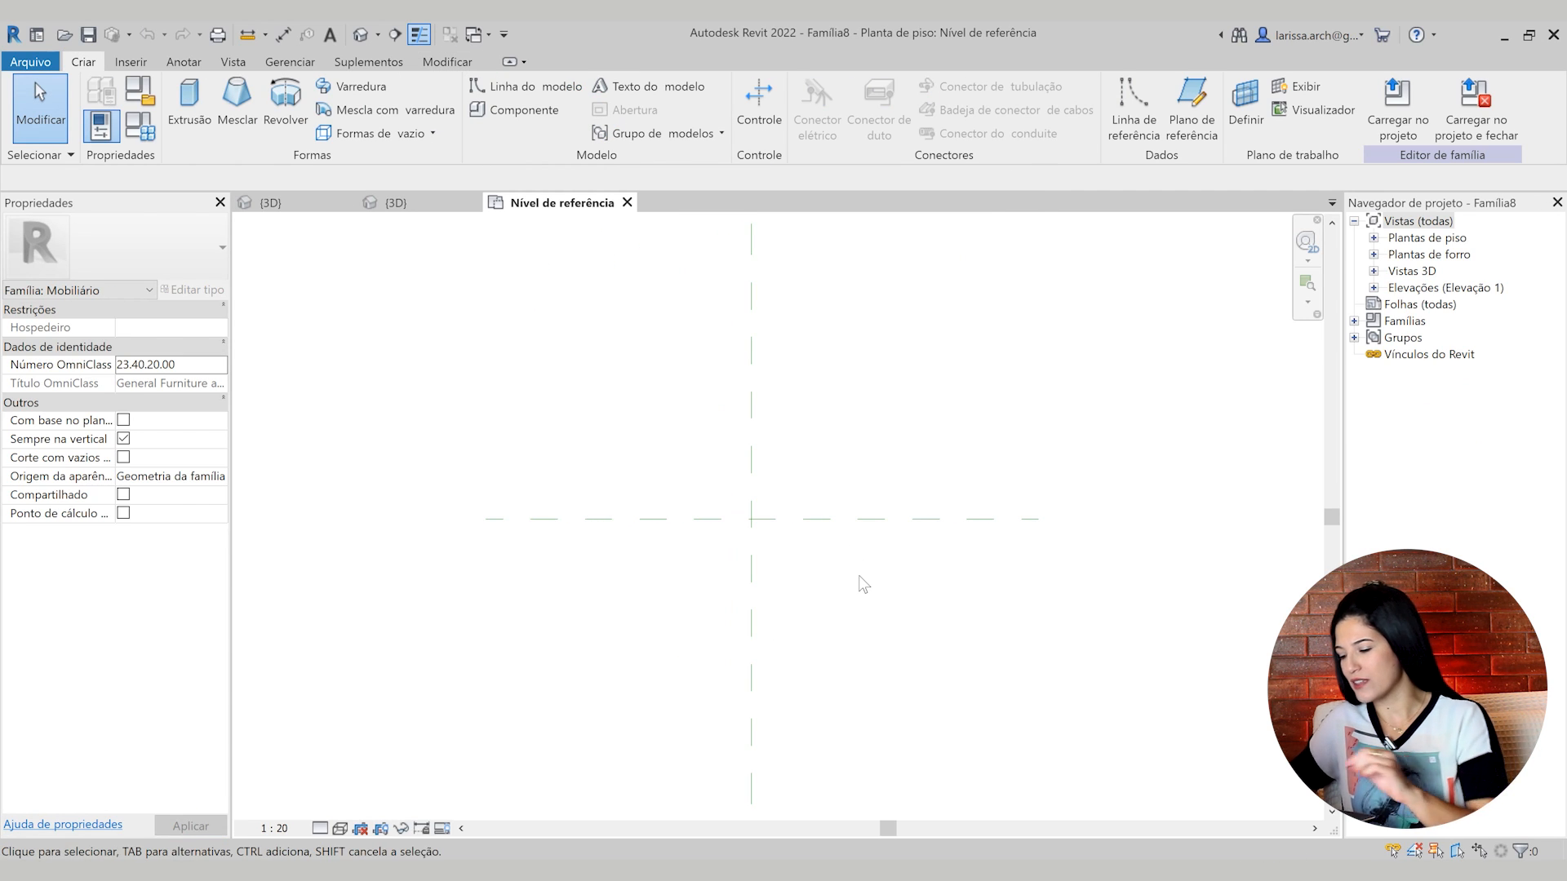
# Set the project length units to metres (Metros) with two decimal places
pyautogui.press('u')
pyautogui.press('n')
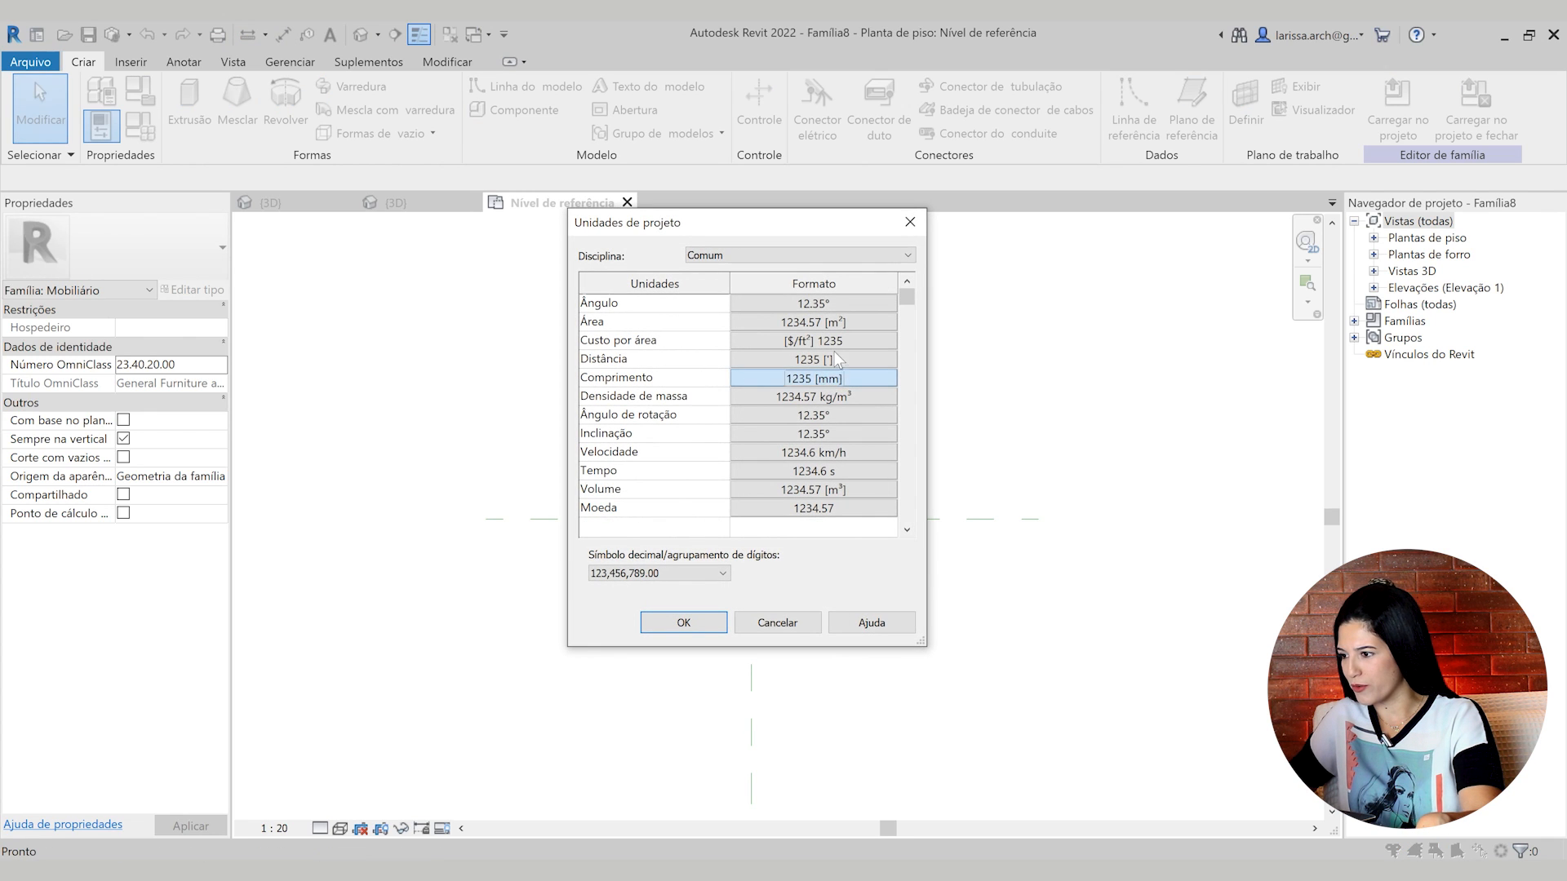
pyautogui.click(827, 378)
pyautogui.click(804, 332)
pyautogui.click(765, 396)
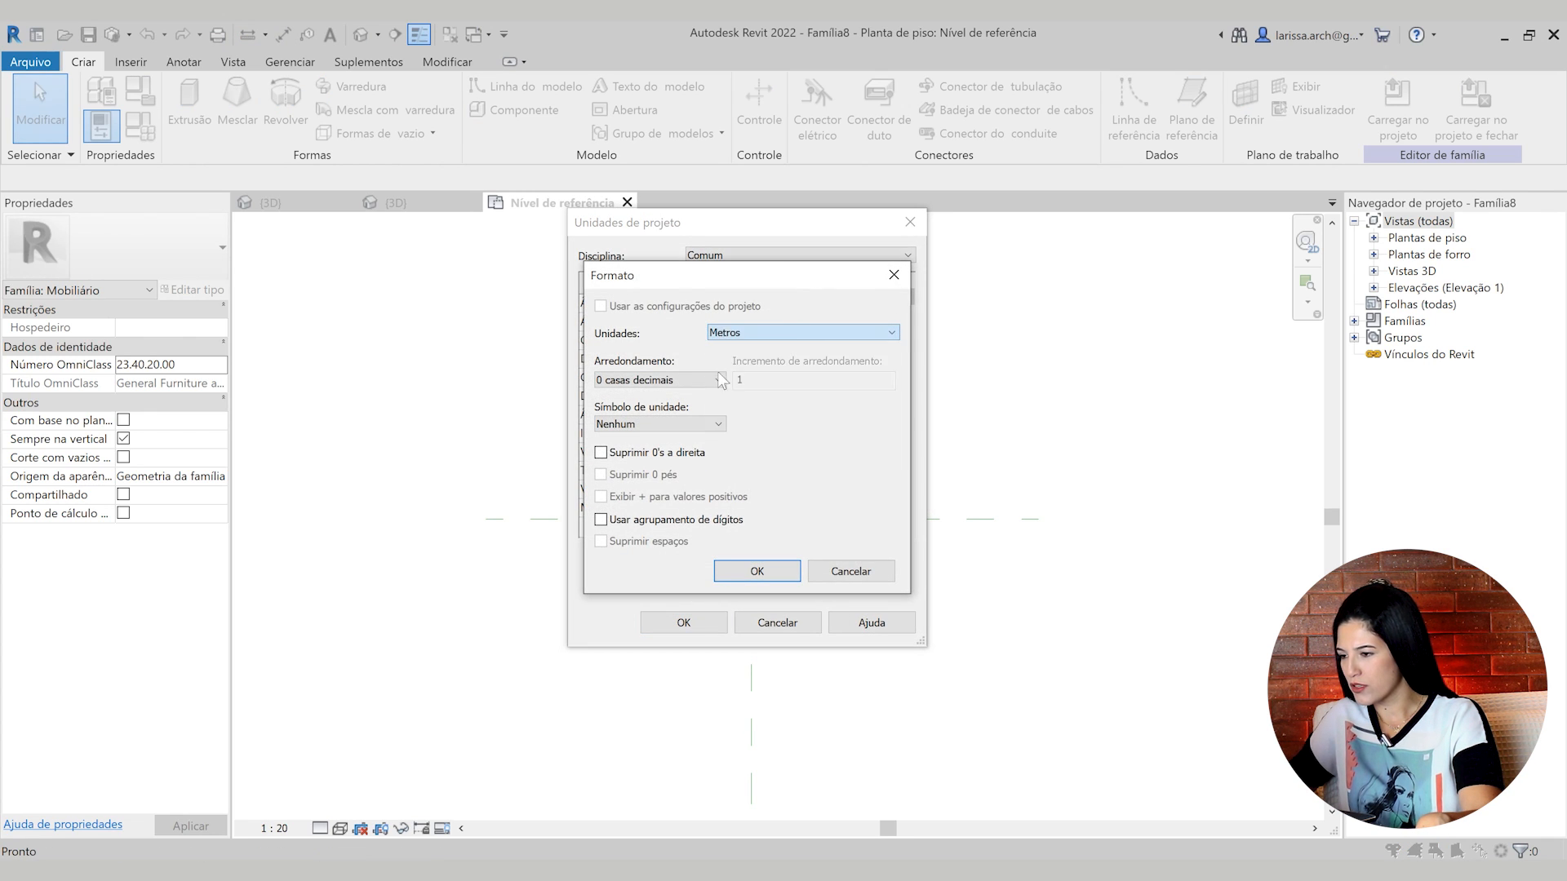
pyautogui.click(661, 380)
pyautogui.click(663, 464)
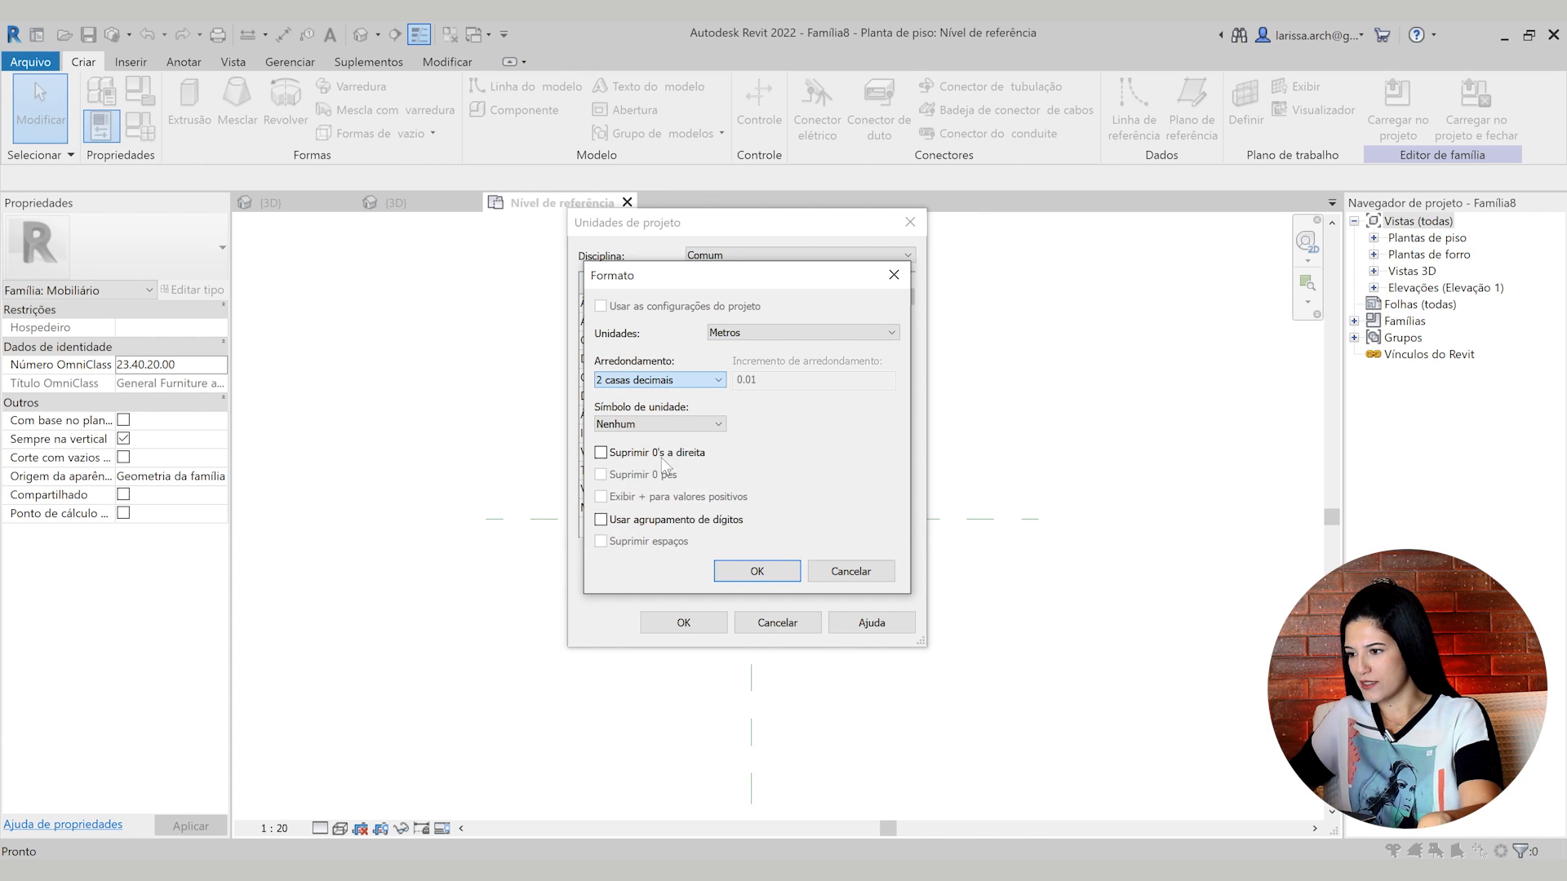
pyautogui.click(769, 570)
pyautogui.click(683, 621)
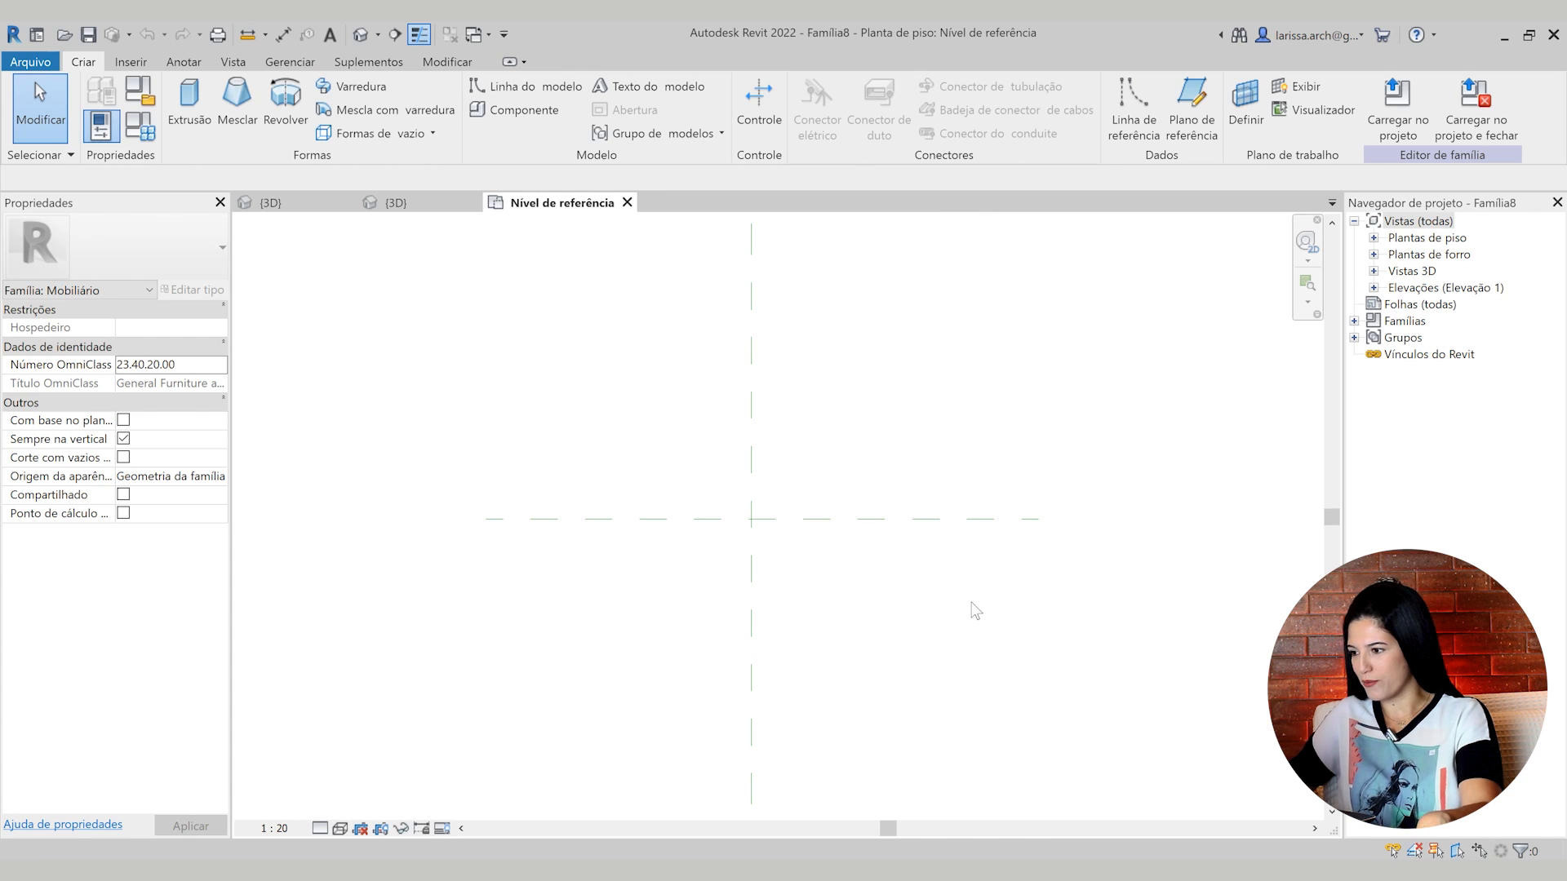
# Open the front elevation view (Parte frontal) of the family
pyautogui.doubleClick(1411, 238)
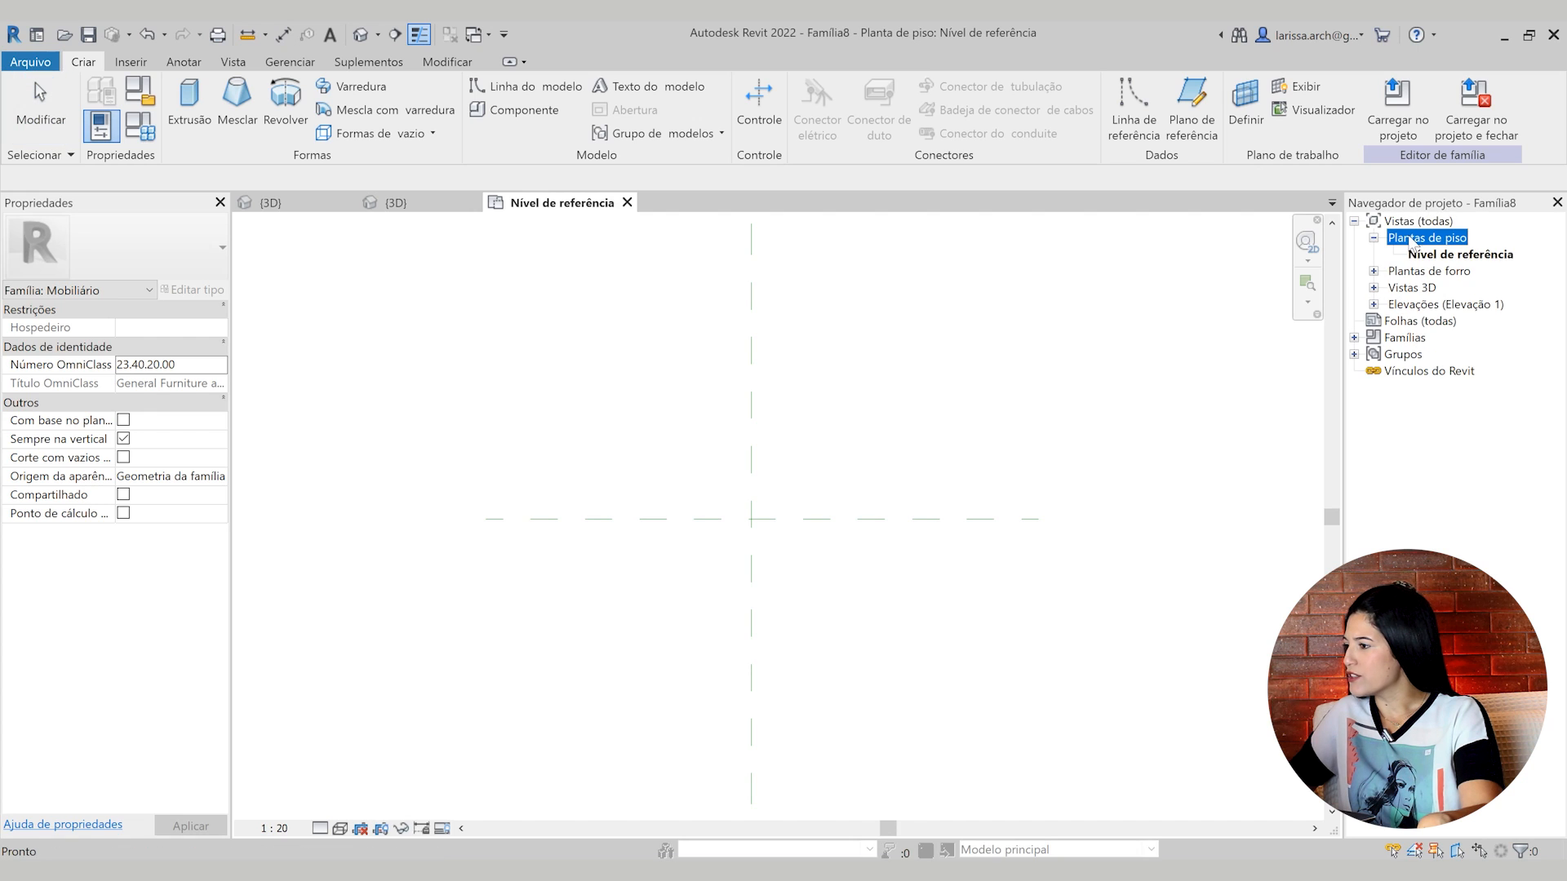
pyautogui.doubleClick(1427, 305)
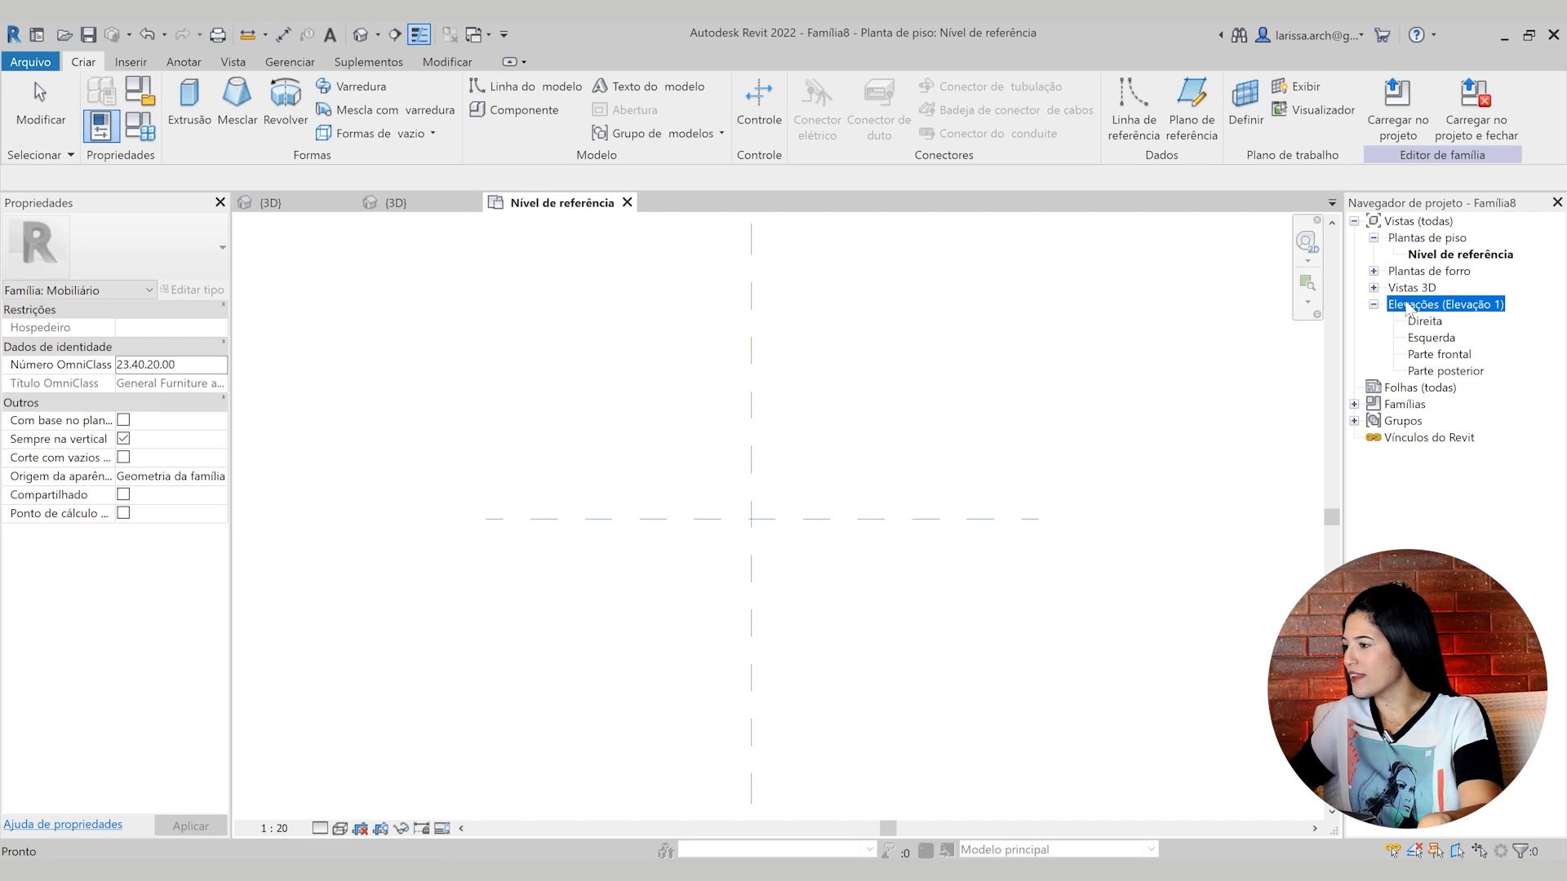
pyautogui.doubleClick(1447, 356)
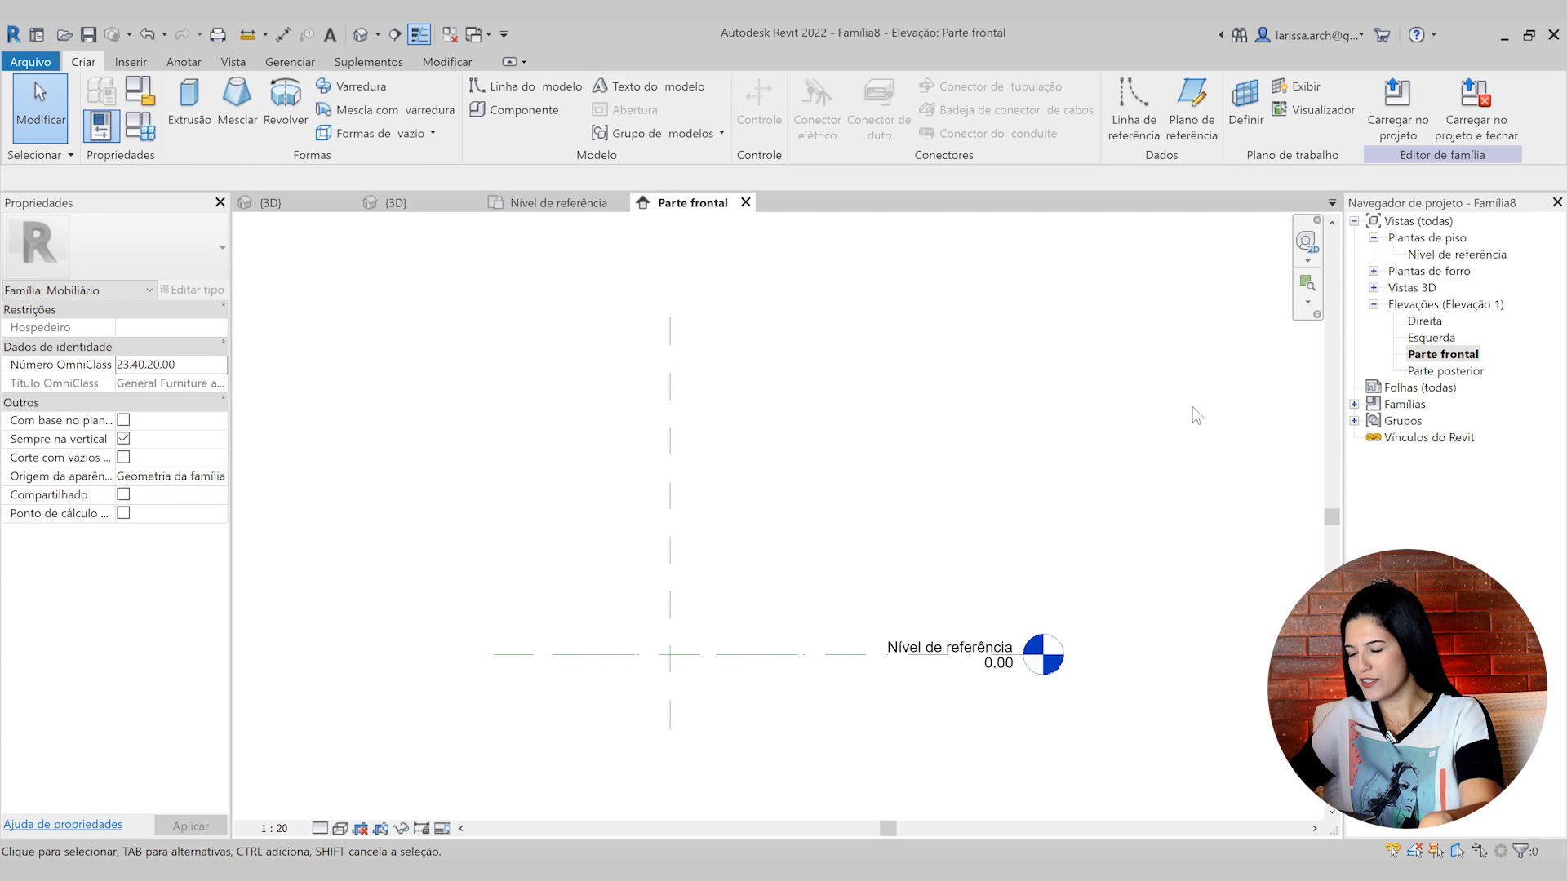
pyautogui.scroll(1, 762, 453)
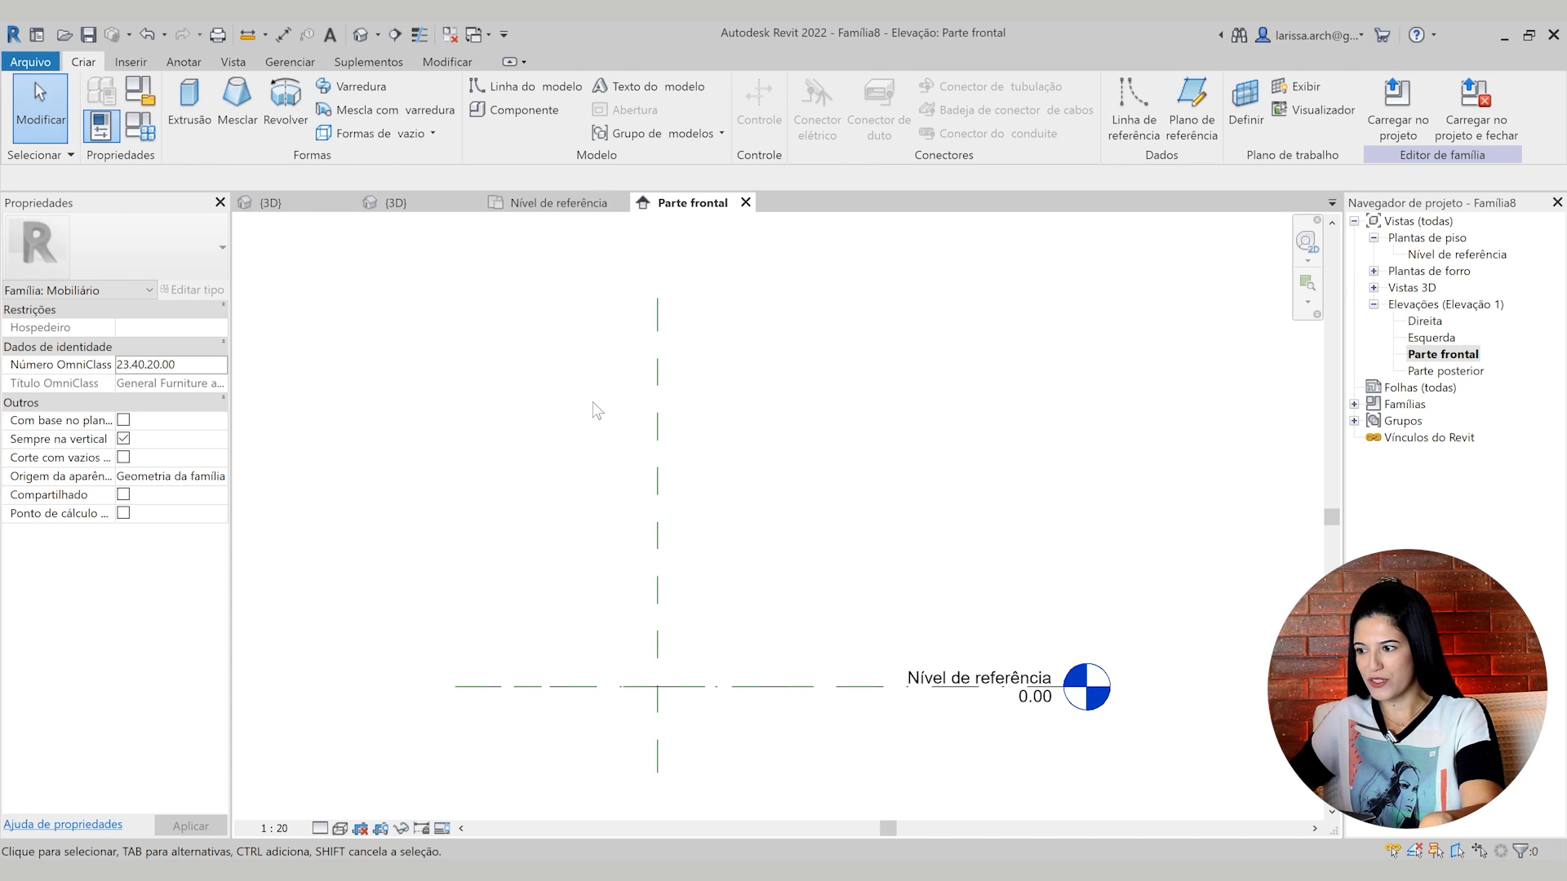
pyautogui.scroll(2, 644, 418)
pyautogui.scroll(-2, 665, 465)
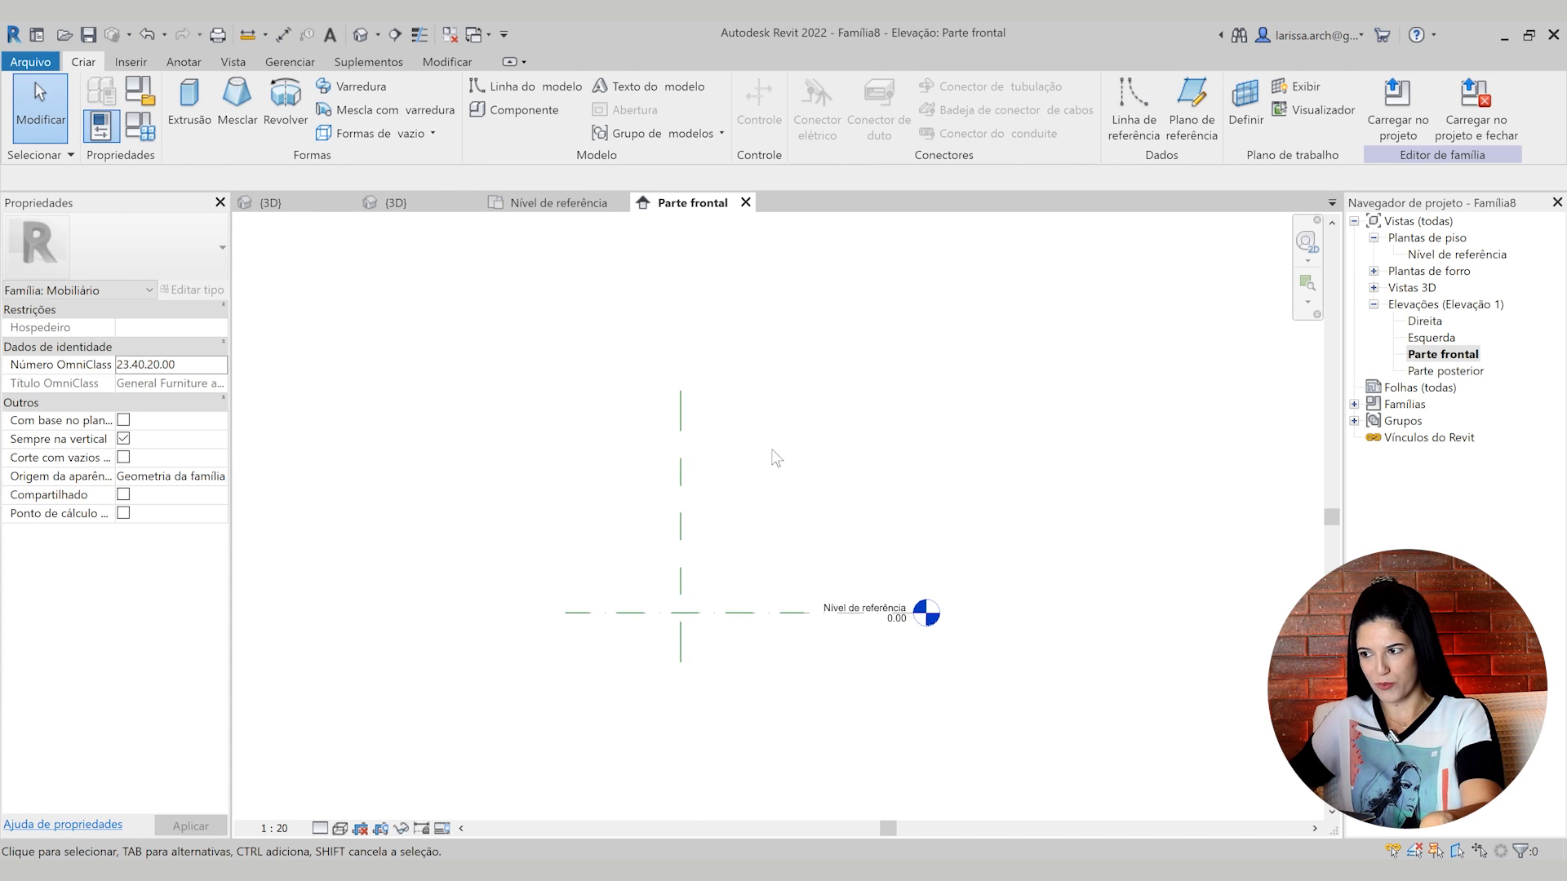
pyautogui.scroll(3, 656, 487)
pyautogui.moveTo(786, 488); pyautogui.dragTo(781, 437, button='middle')
pyautogui.scroll(-1, 723, 454)
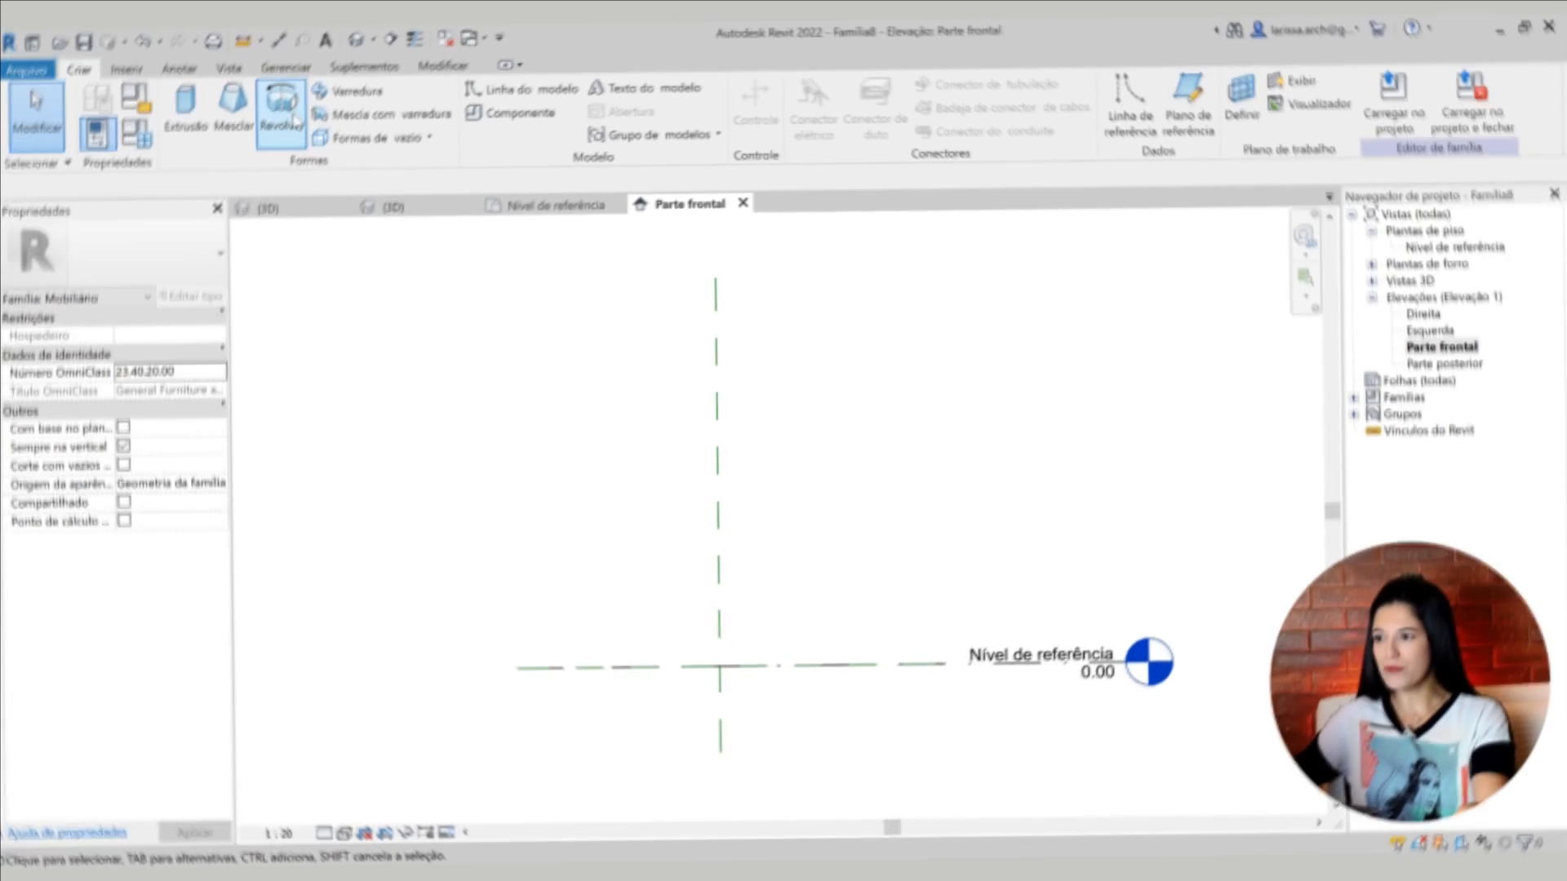
# Start a Revolve and draw its vertical axis line about 1.74 m upward from the reference level along the centre plane
pyautogui.click(298, 114)
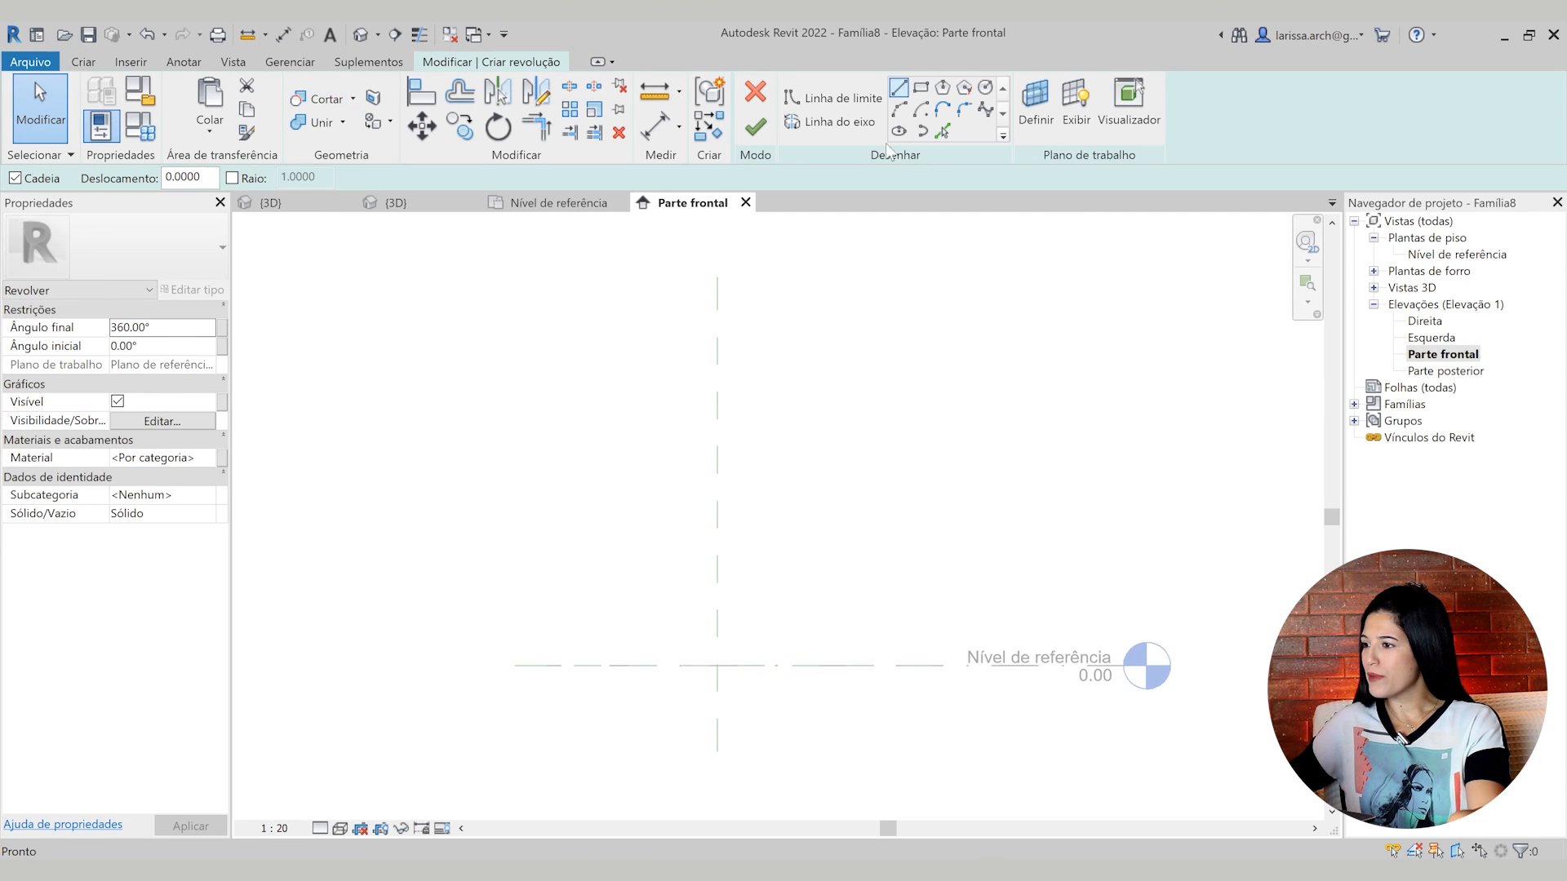
pyautogui.click(837, 123)
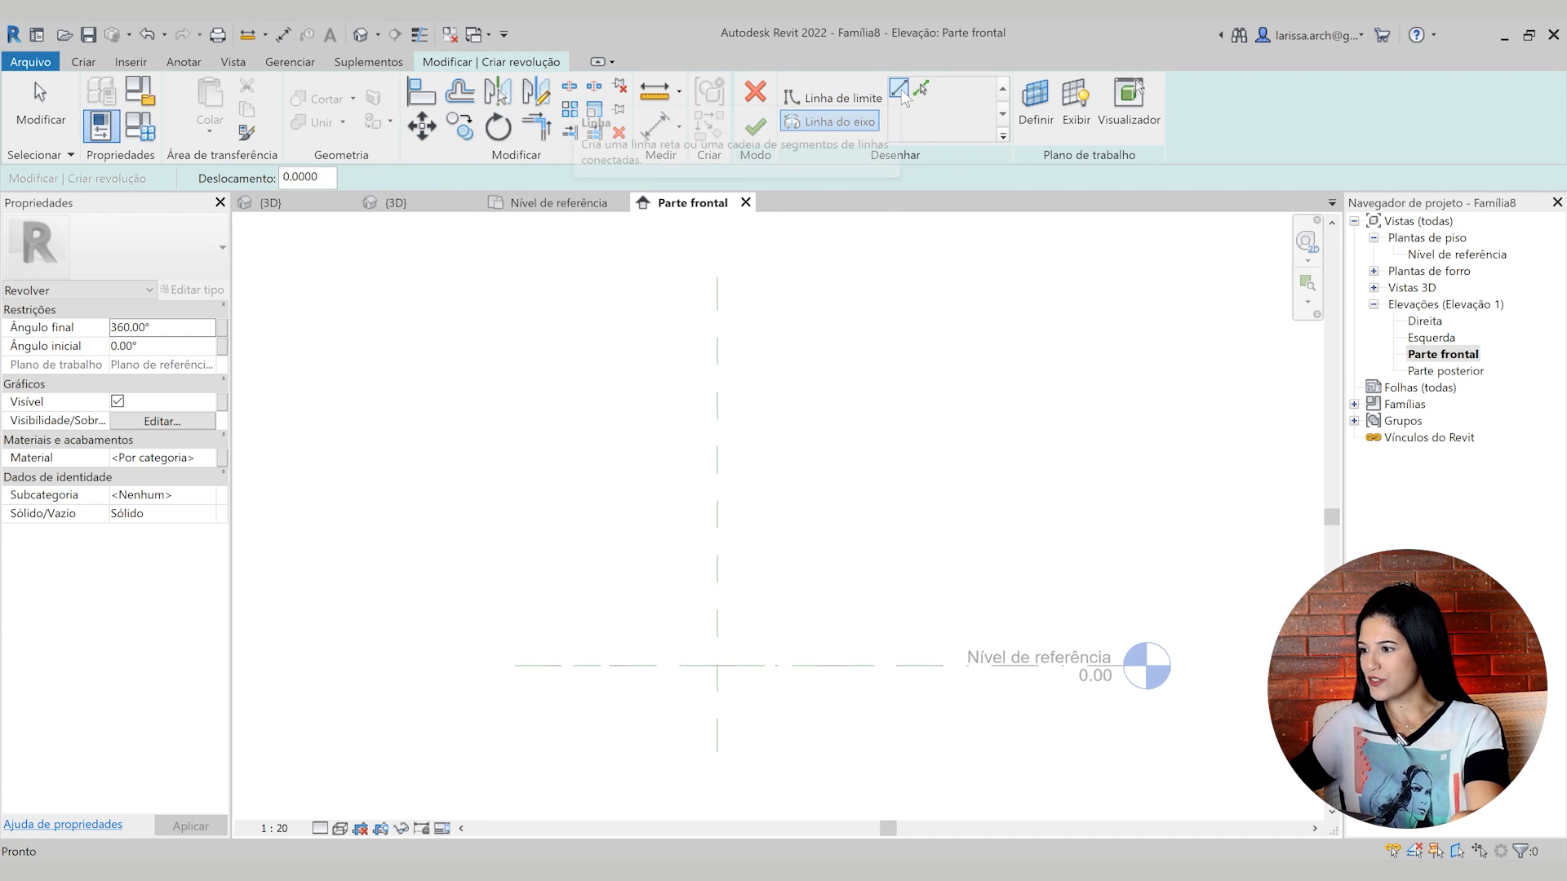
pyautogui.scroll(2, 706, 685)
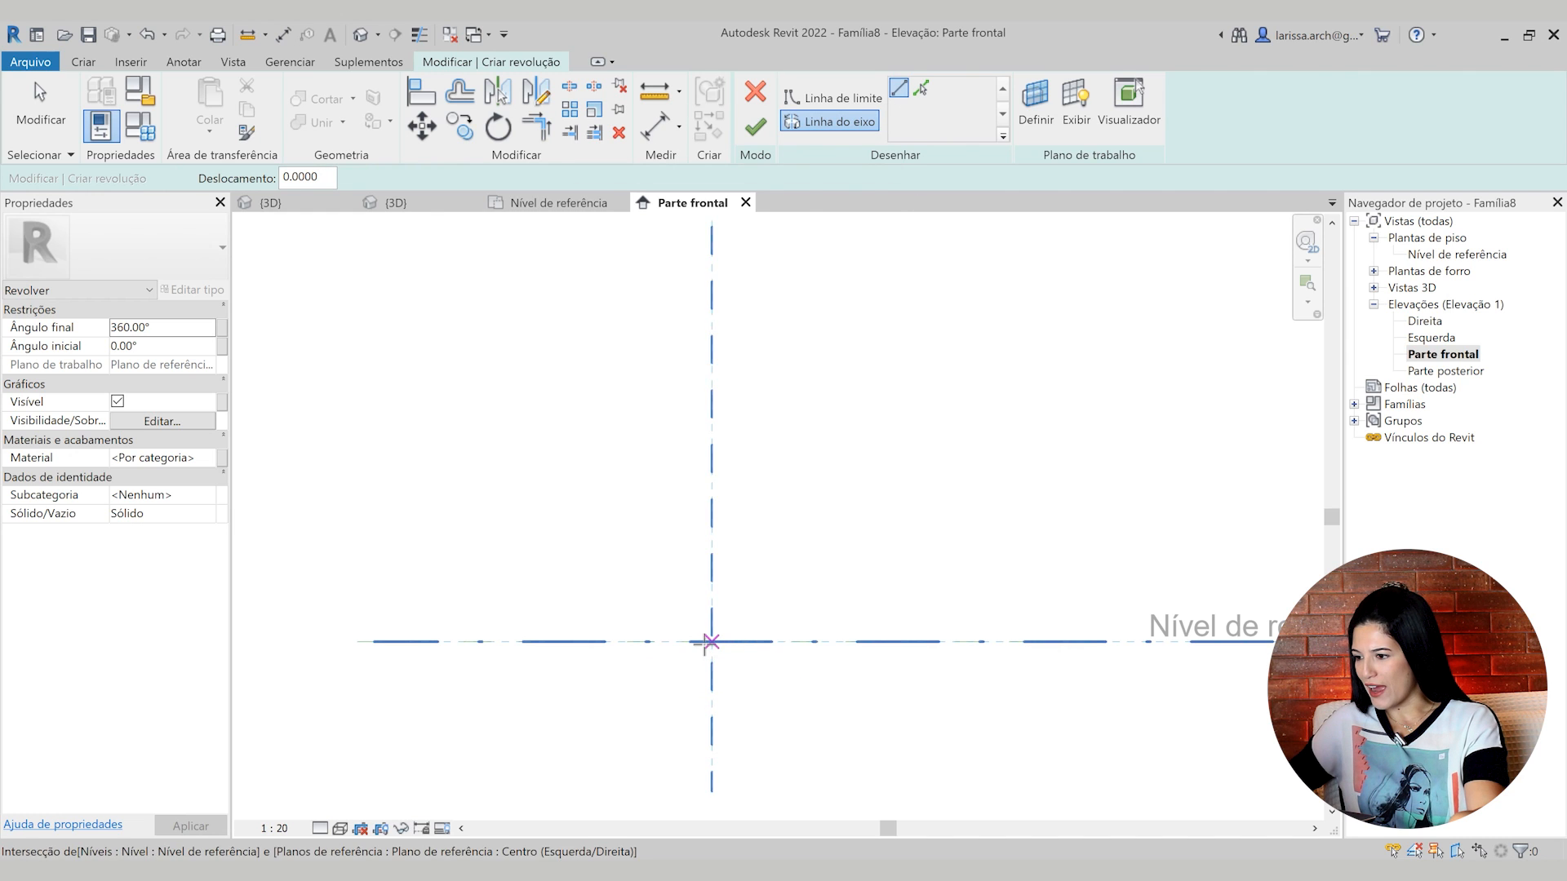
pyautogui.click(711, 642)
pyautogui.scroll(-2, 710, 612)
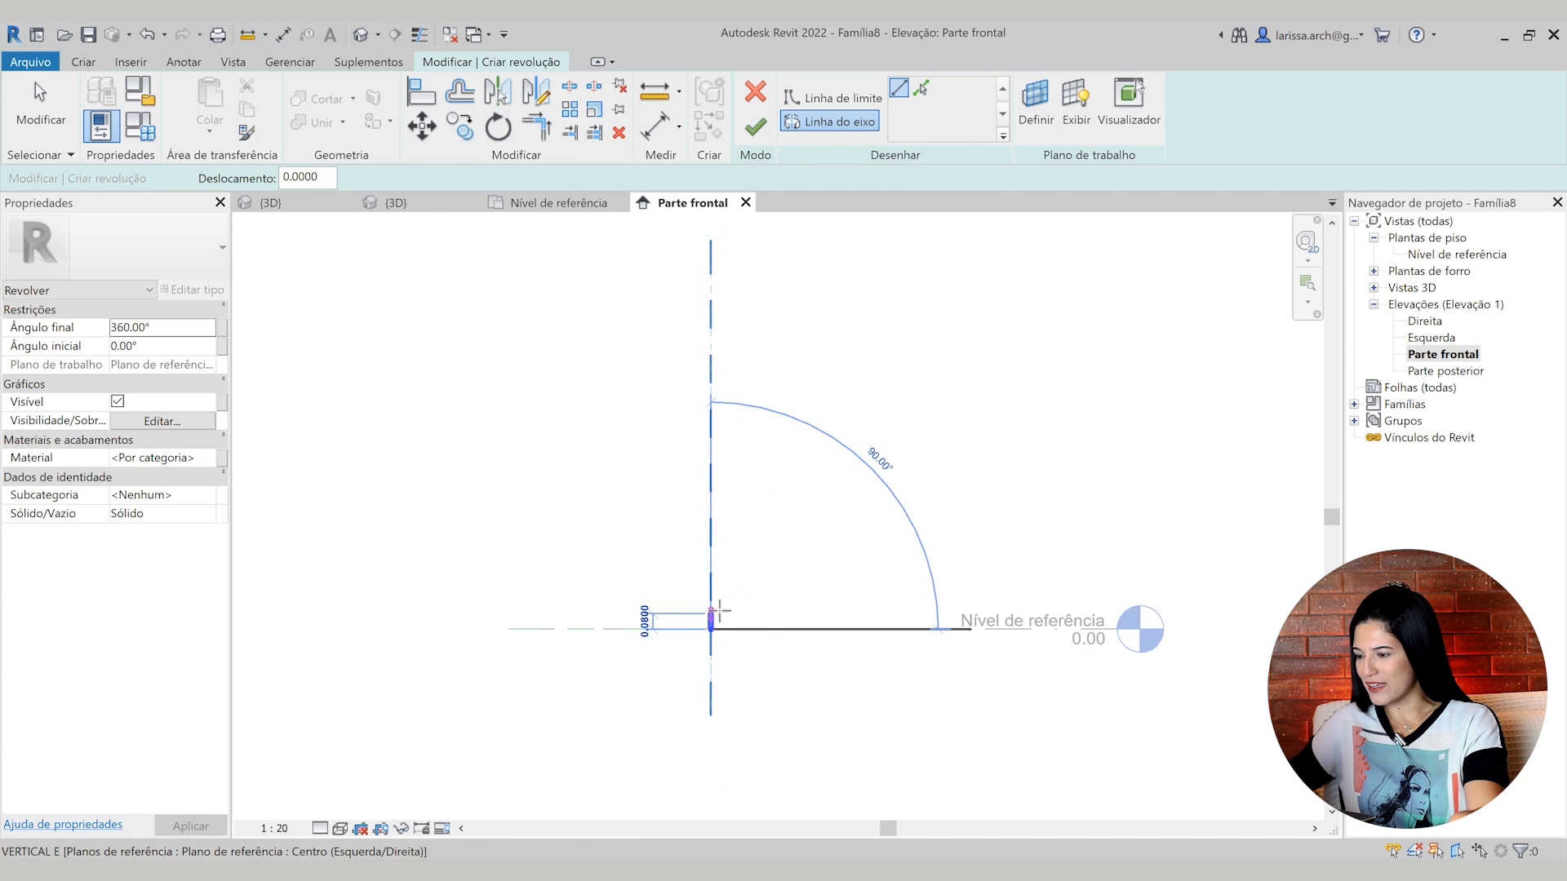
pyautogui.click(710, 291)
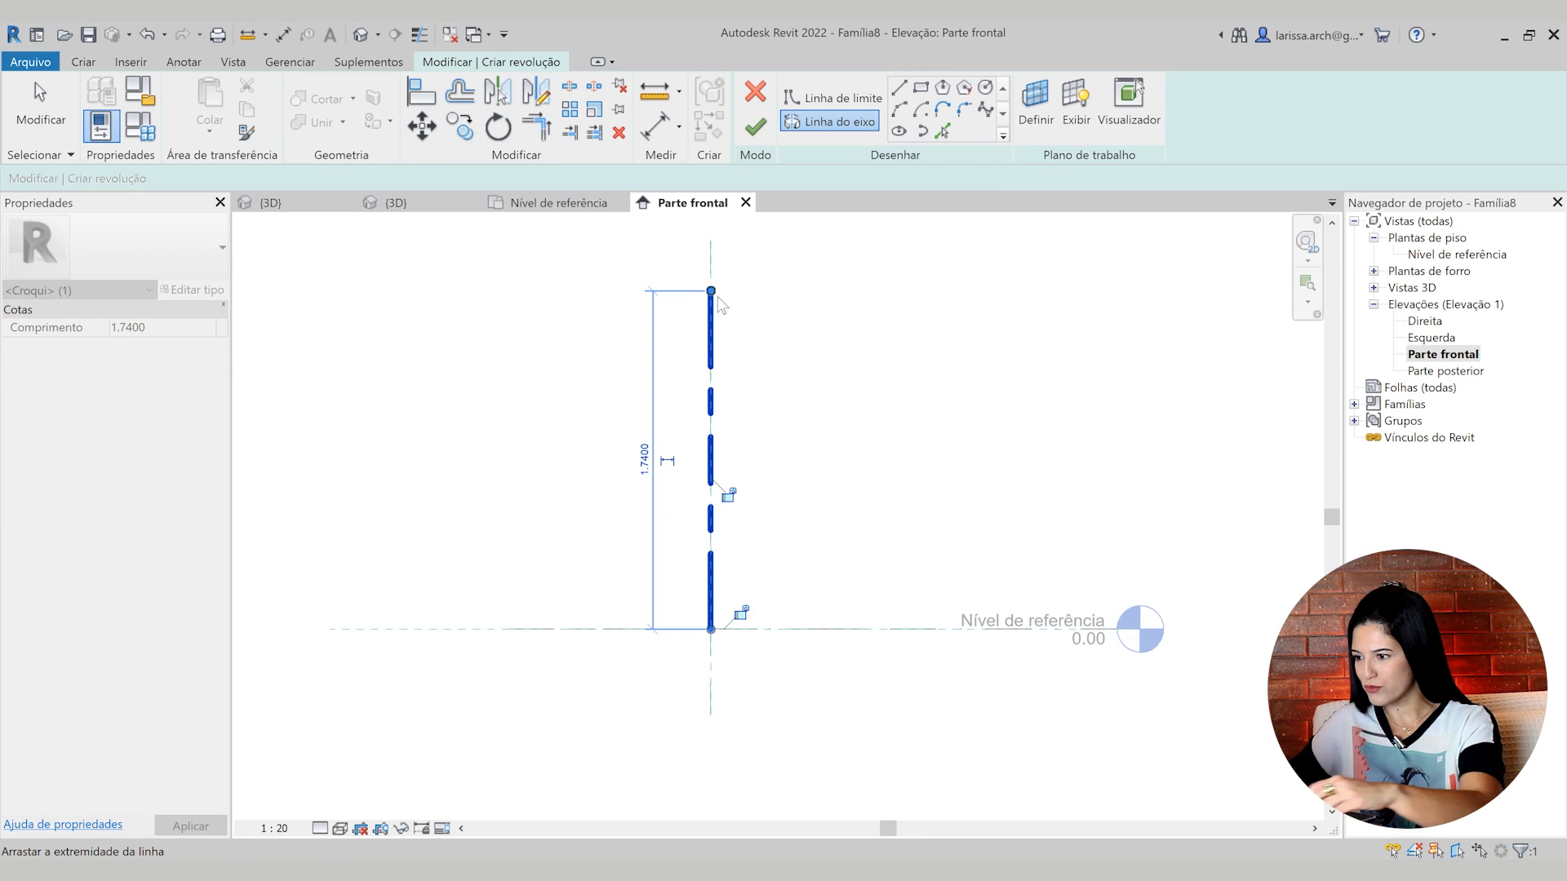
pyautogui.scroll(5, 717, 298)
pyautogui.scroll(-3, 704, 304)
pyautogui.press('Escape')
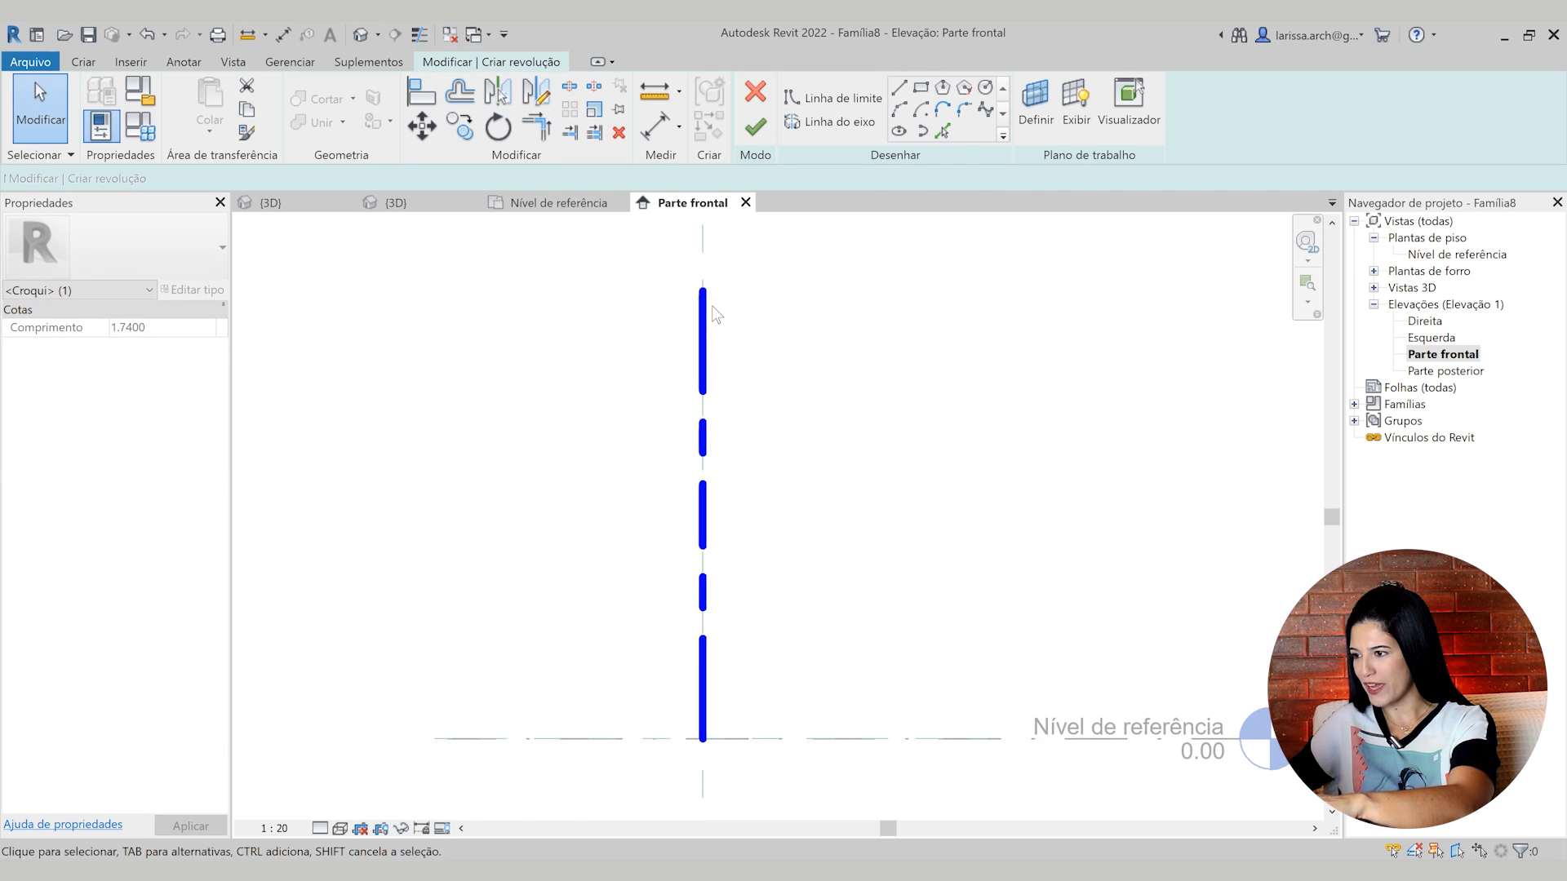
pyautogui.moveTo(883, 415); pyautogui.dragTo(819, 415, button='middle')
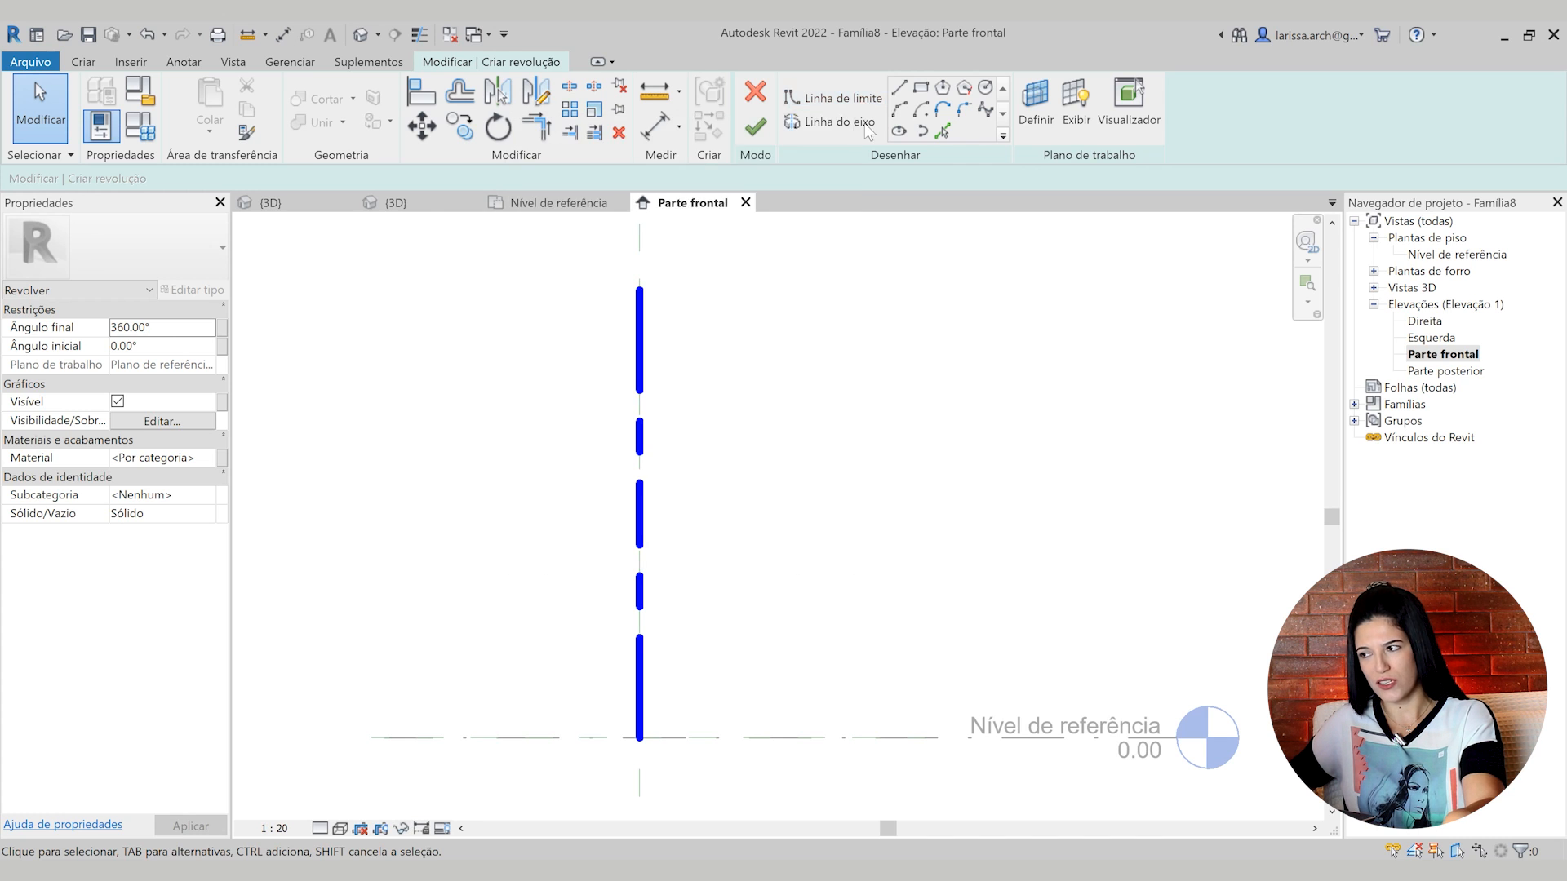
# Draw a horizontal boundary line about 1.52 m long outward from the axis, about 1.34 m above the reference level
pyautogui.click(850, 94)
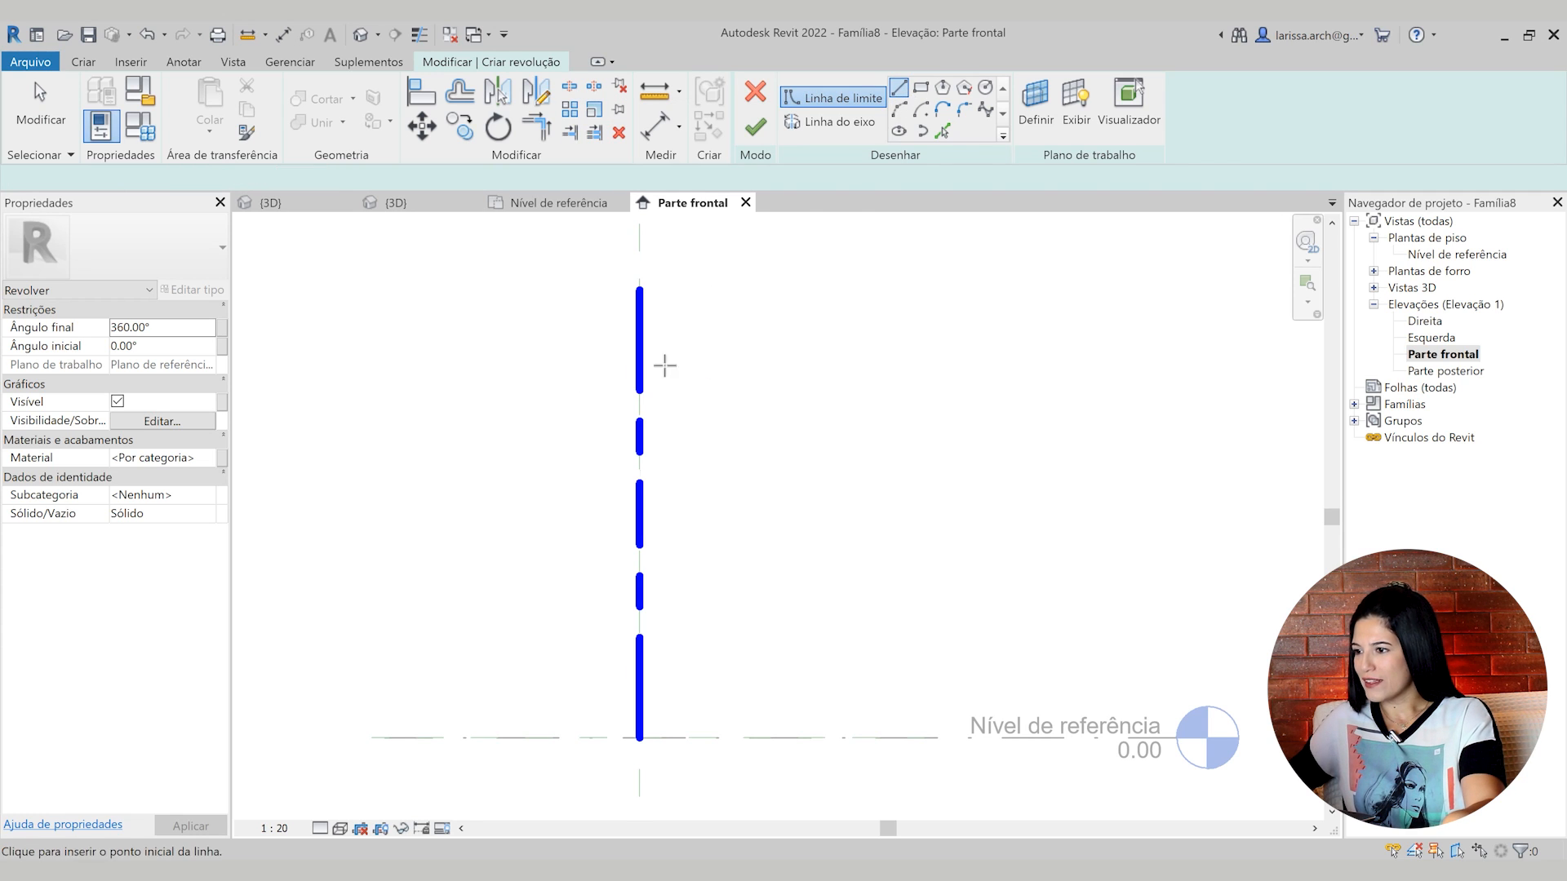
pyautogui.click(639, 393)
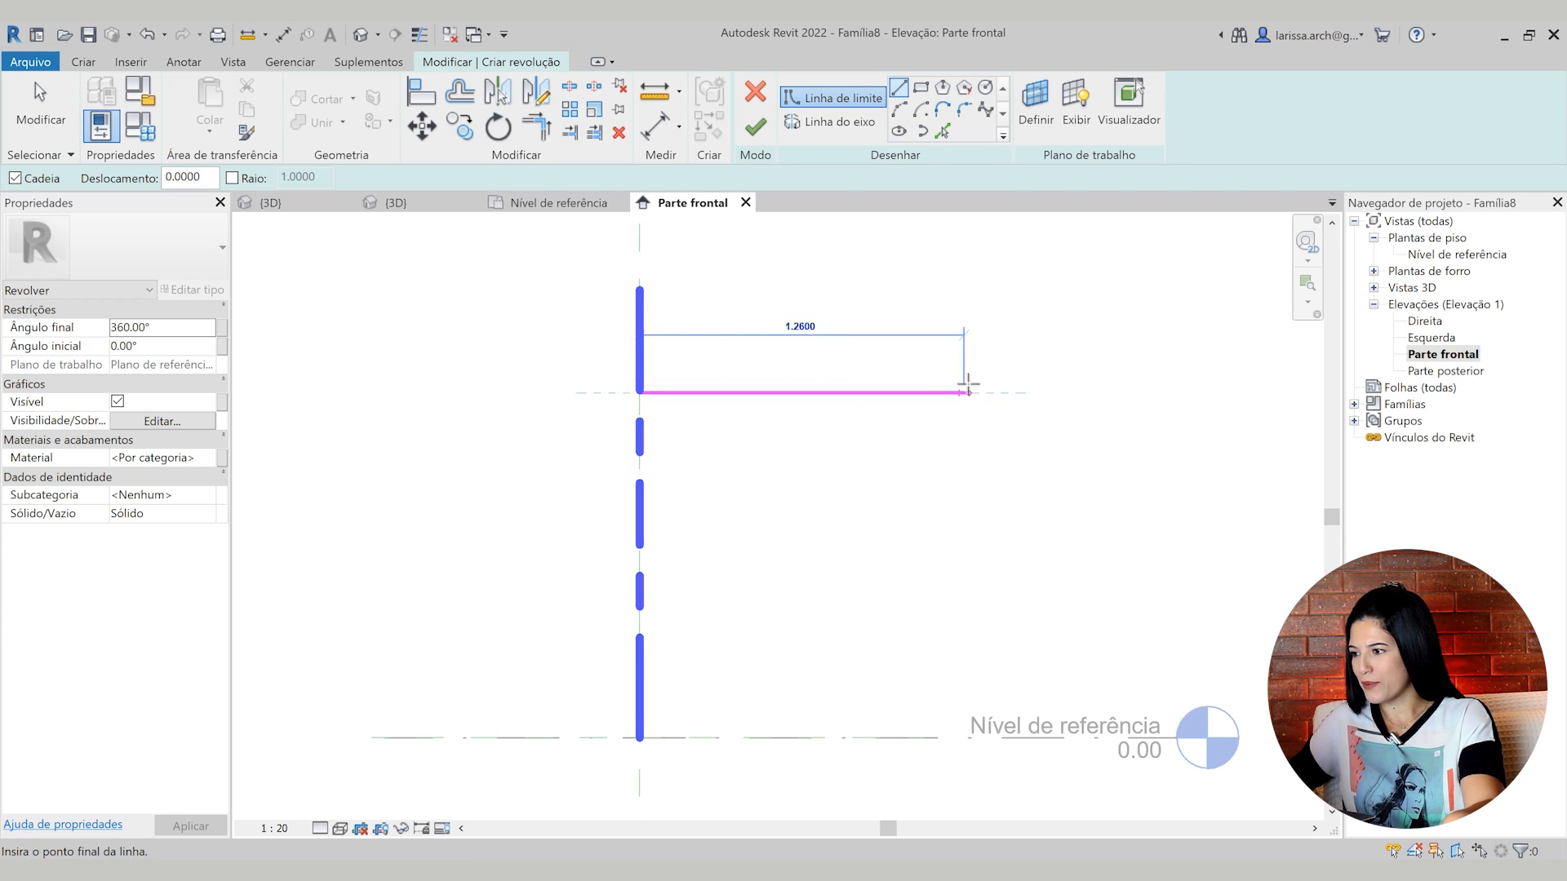
pyautogui.click(1031, 393)
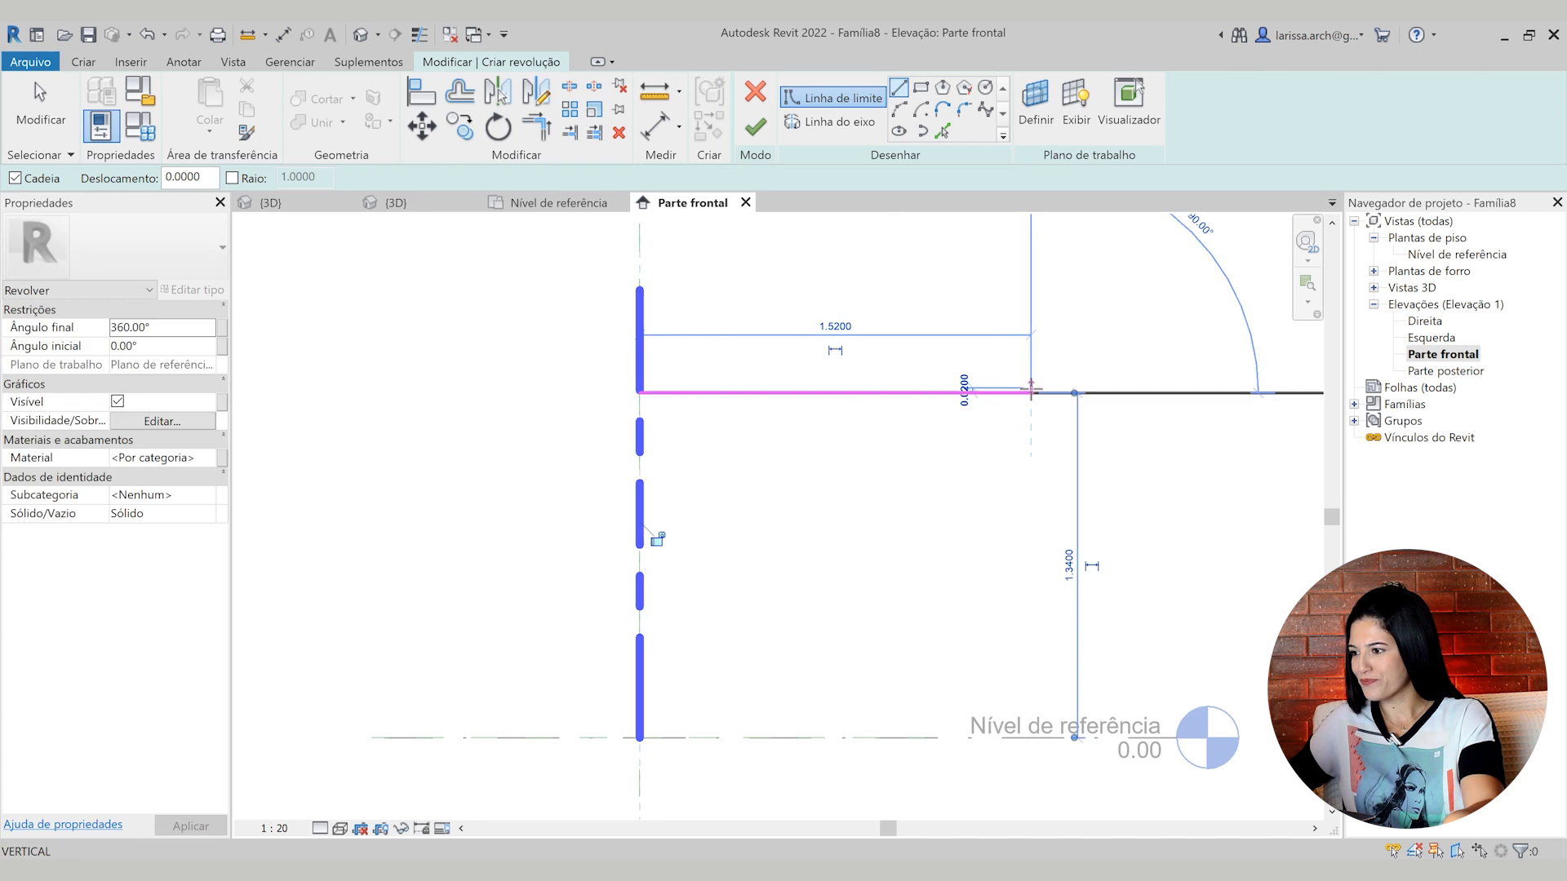
# Draw a boundary arc of about 1.45 m radius from the horizontal line's outer end to the base of the axis
pyautogui.click(898, 109)
pyautogui.click(639, 738)
pyautogui.click(928, 642)
pyautogui.press('Escape')
pyautogui.press('Escape')
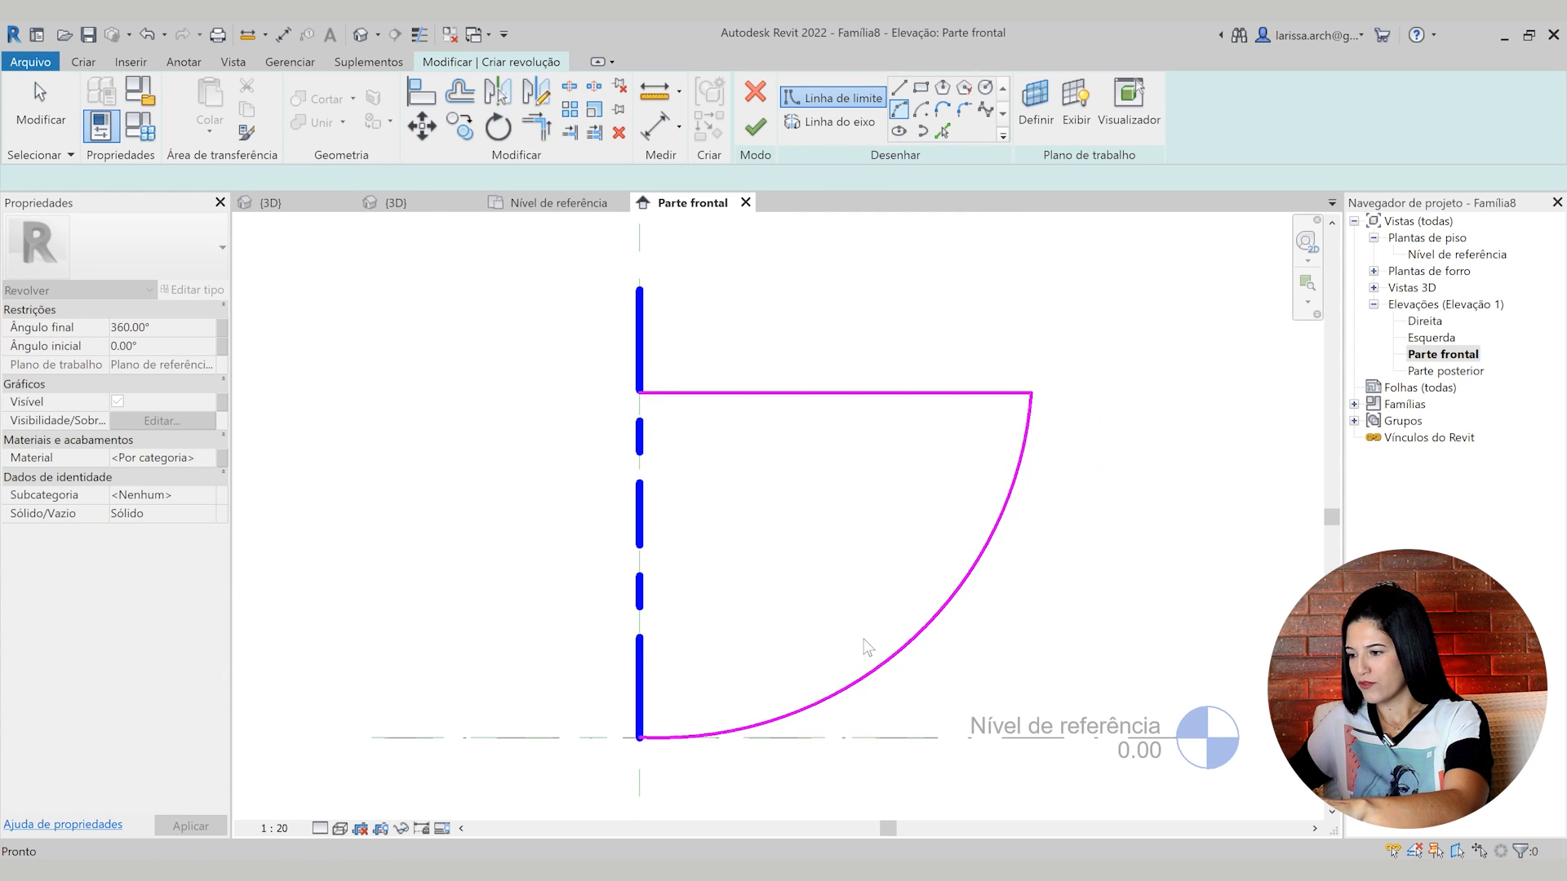
# Open the 3D view and set its scale to 1:10 for viewing the revolve sketch
pyautogui.scroll(-1, 820, 488)
pyautogui.moveTo(823, 483); pyautogui.dragTo(741, 437, button='middle')
pyautogui.scroll(2, 596, 345)
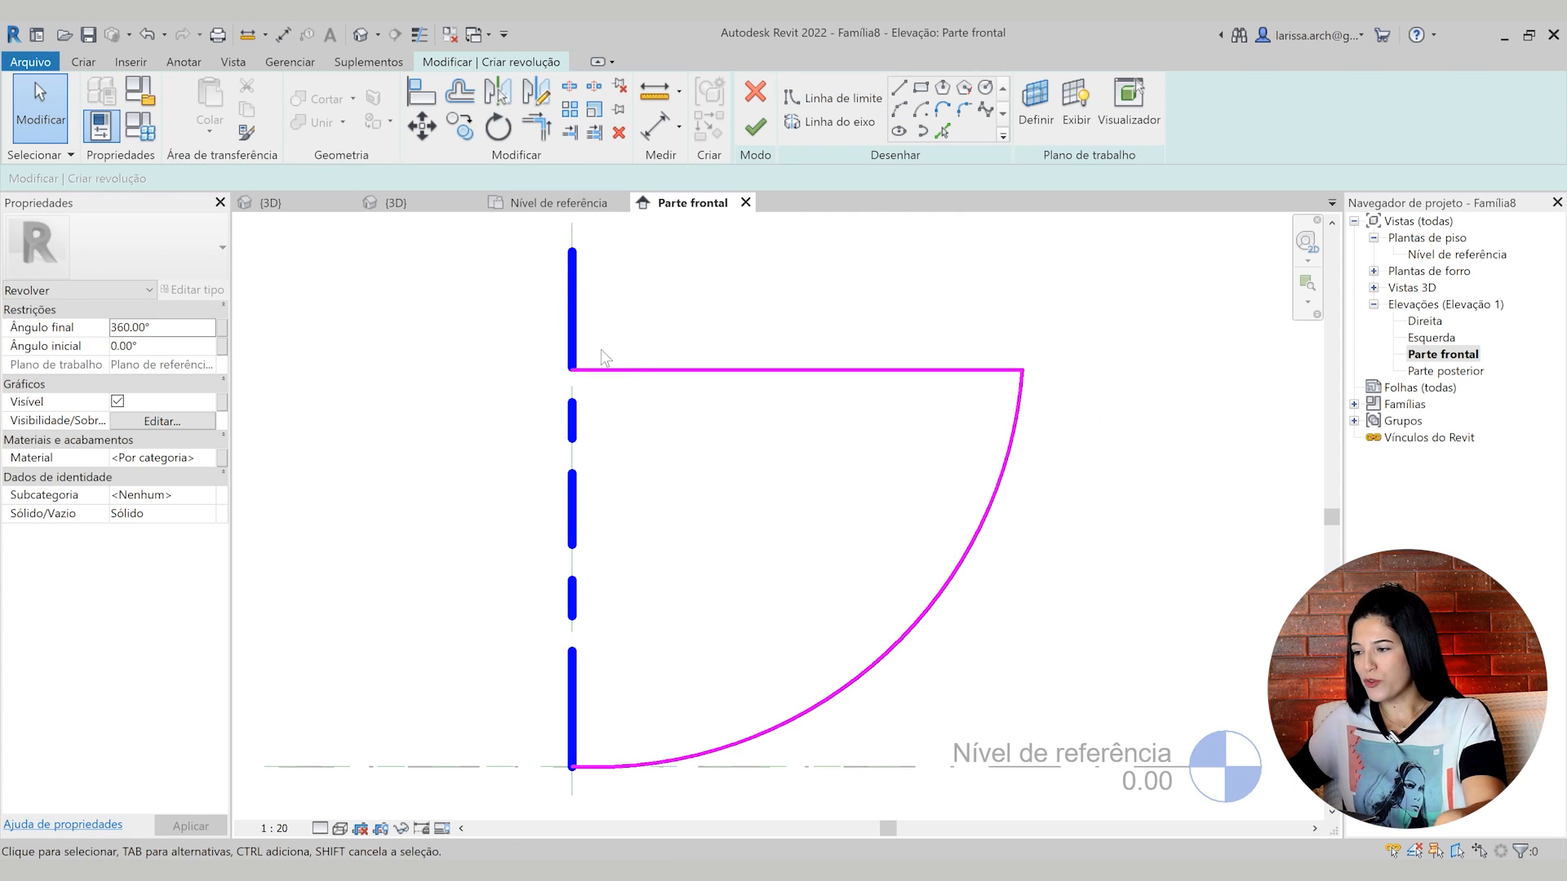
pyautogui.scroll(-2, 631, 354)
pyautogui.scroll(1, 636, 351)
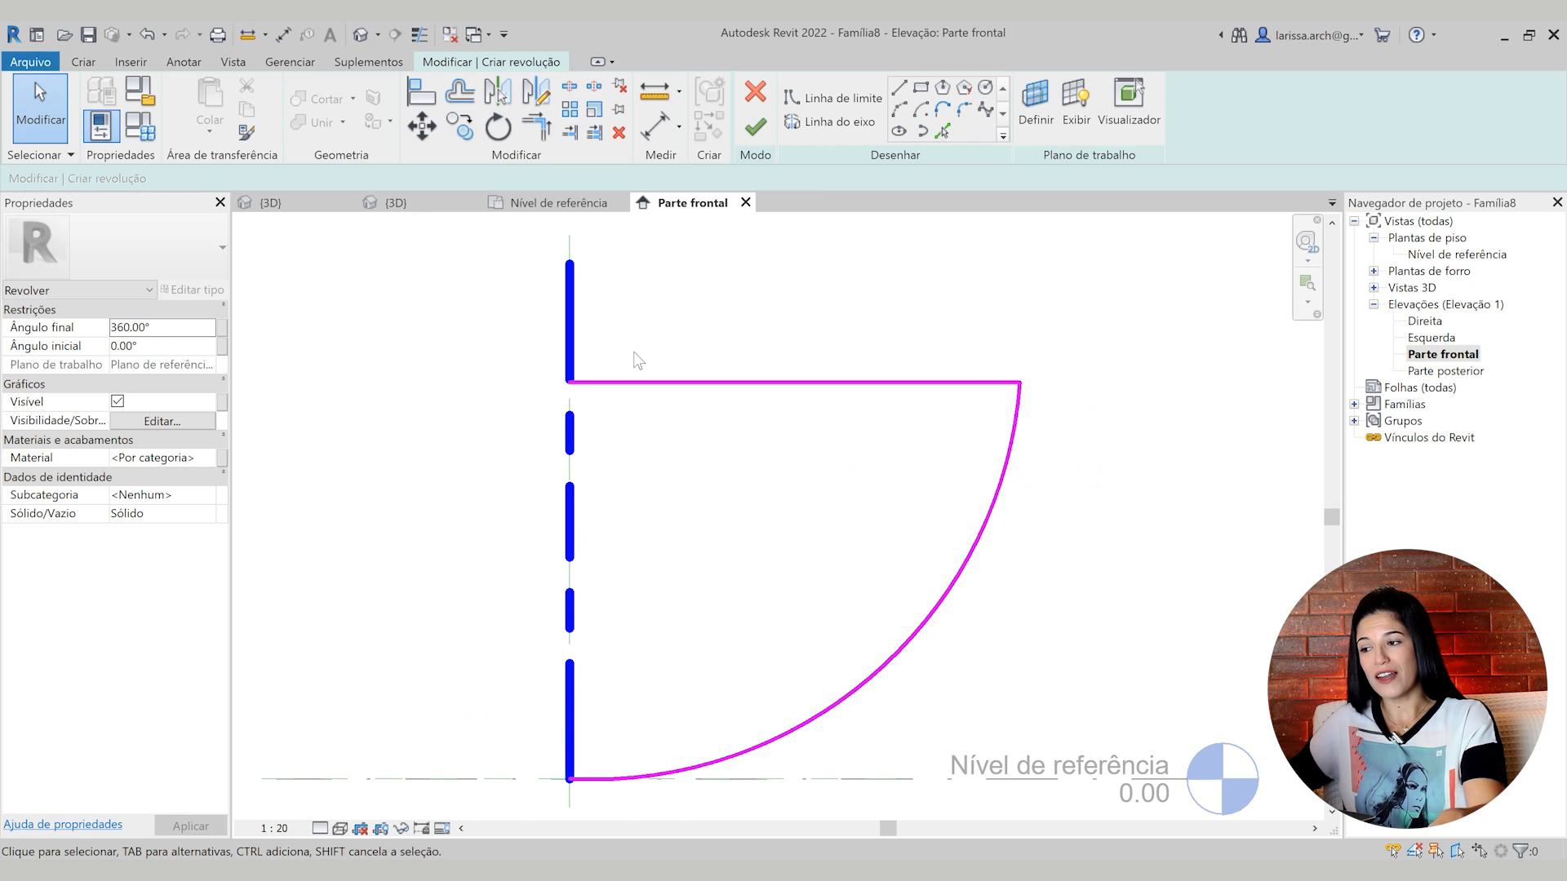
pyautogui.scroll(-2, 644, 357)
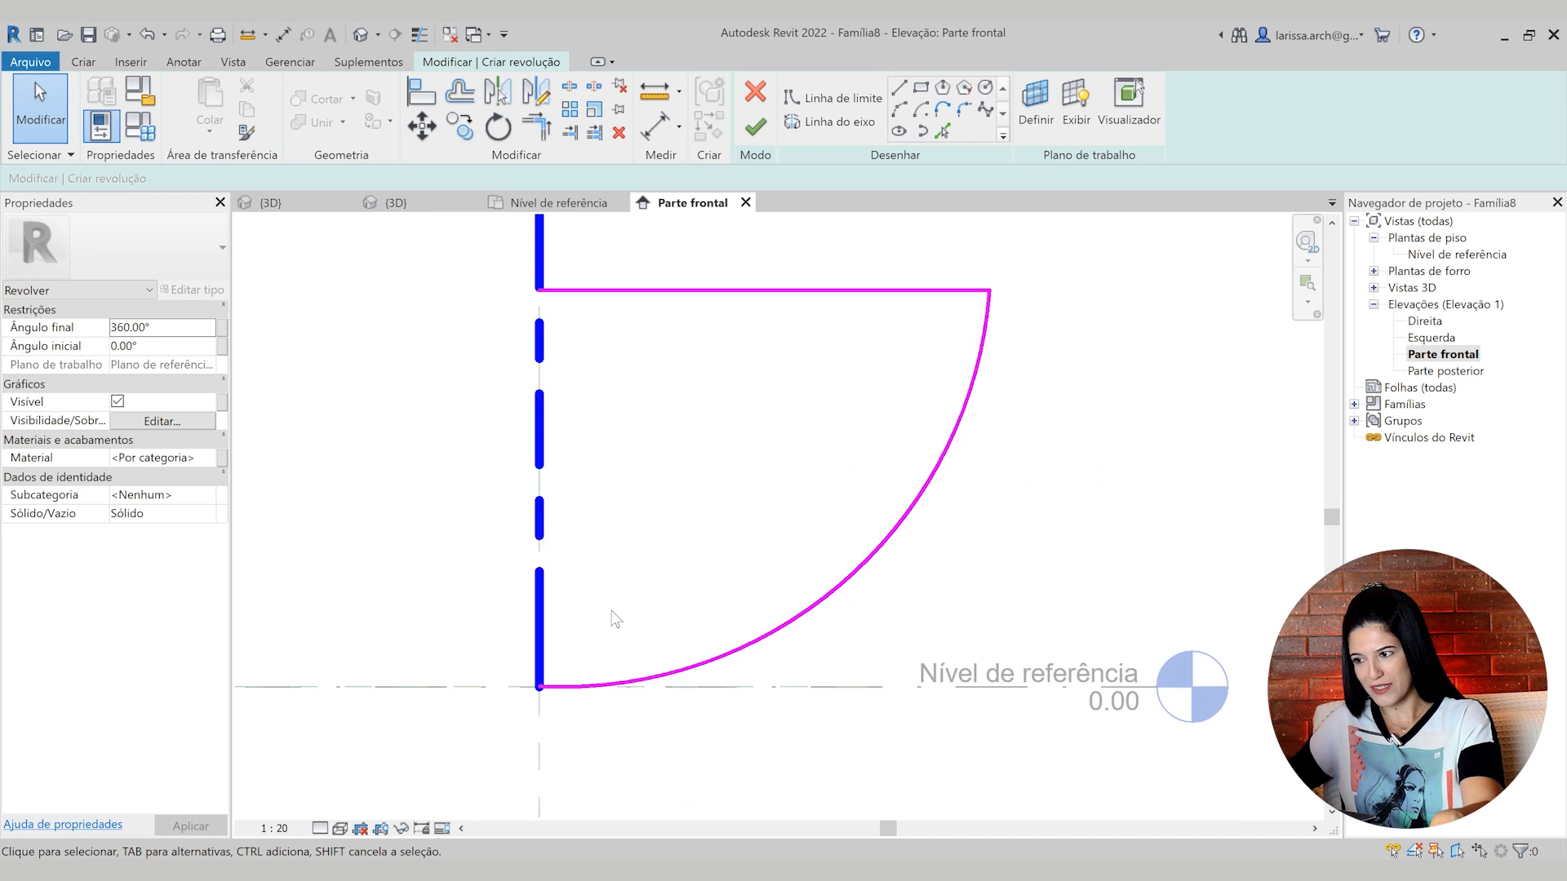
pyautogui.moveTo(505, 480); pyautogui.dragTo(492, 484, button='middle')
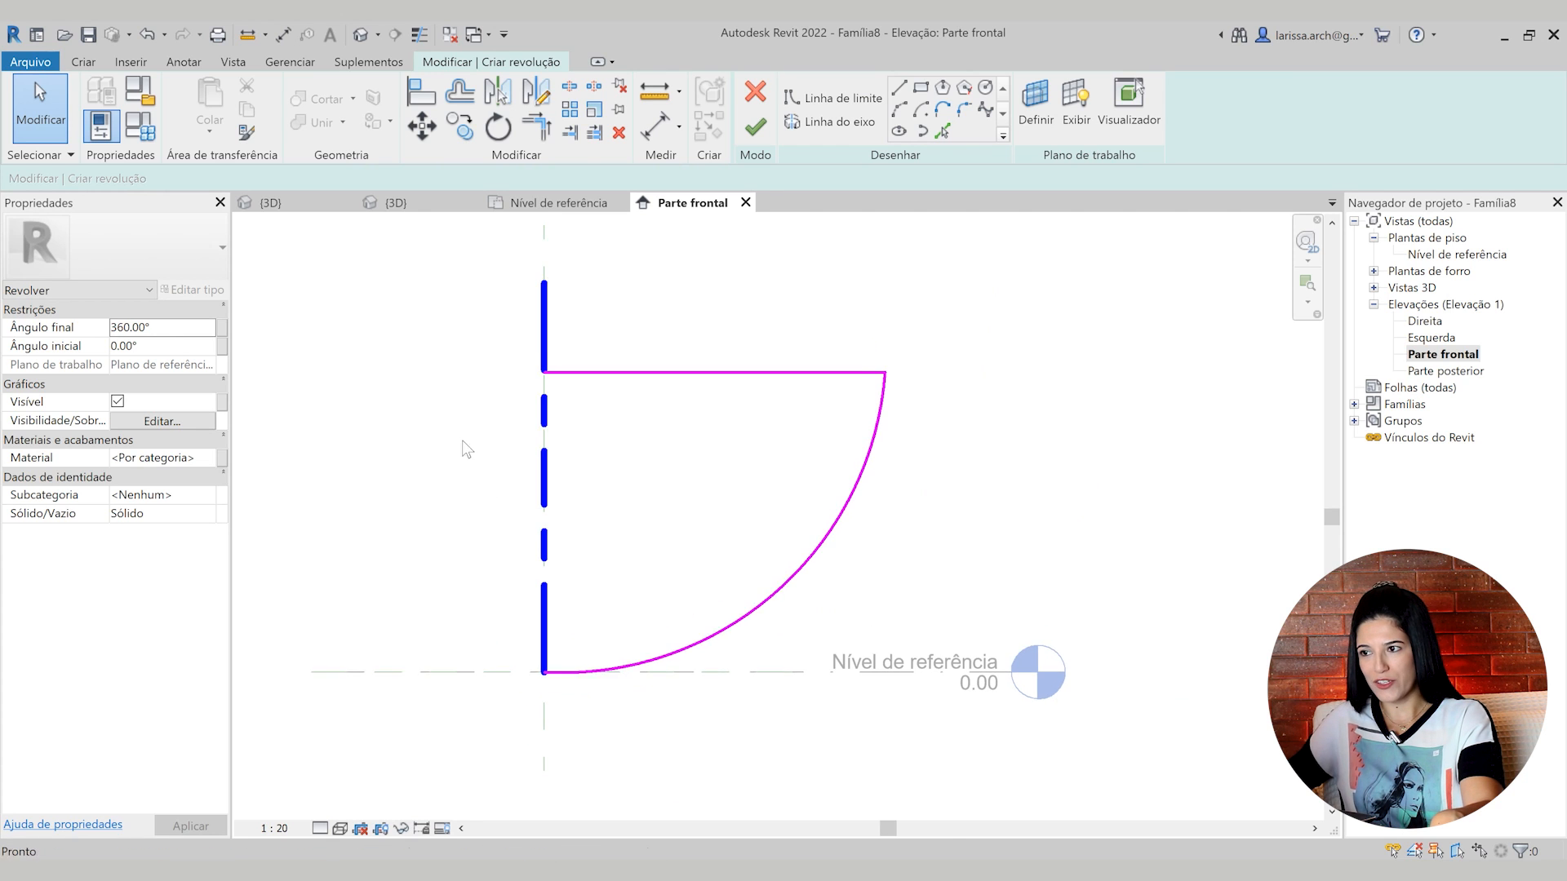
pyautogui.click(360, 34)
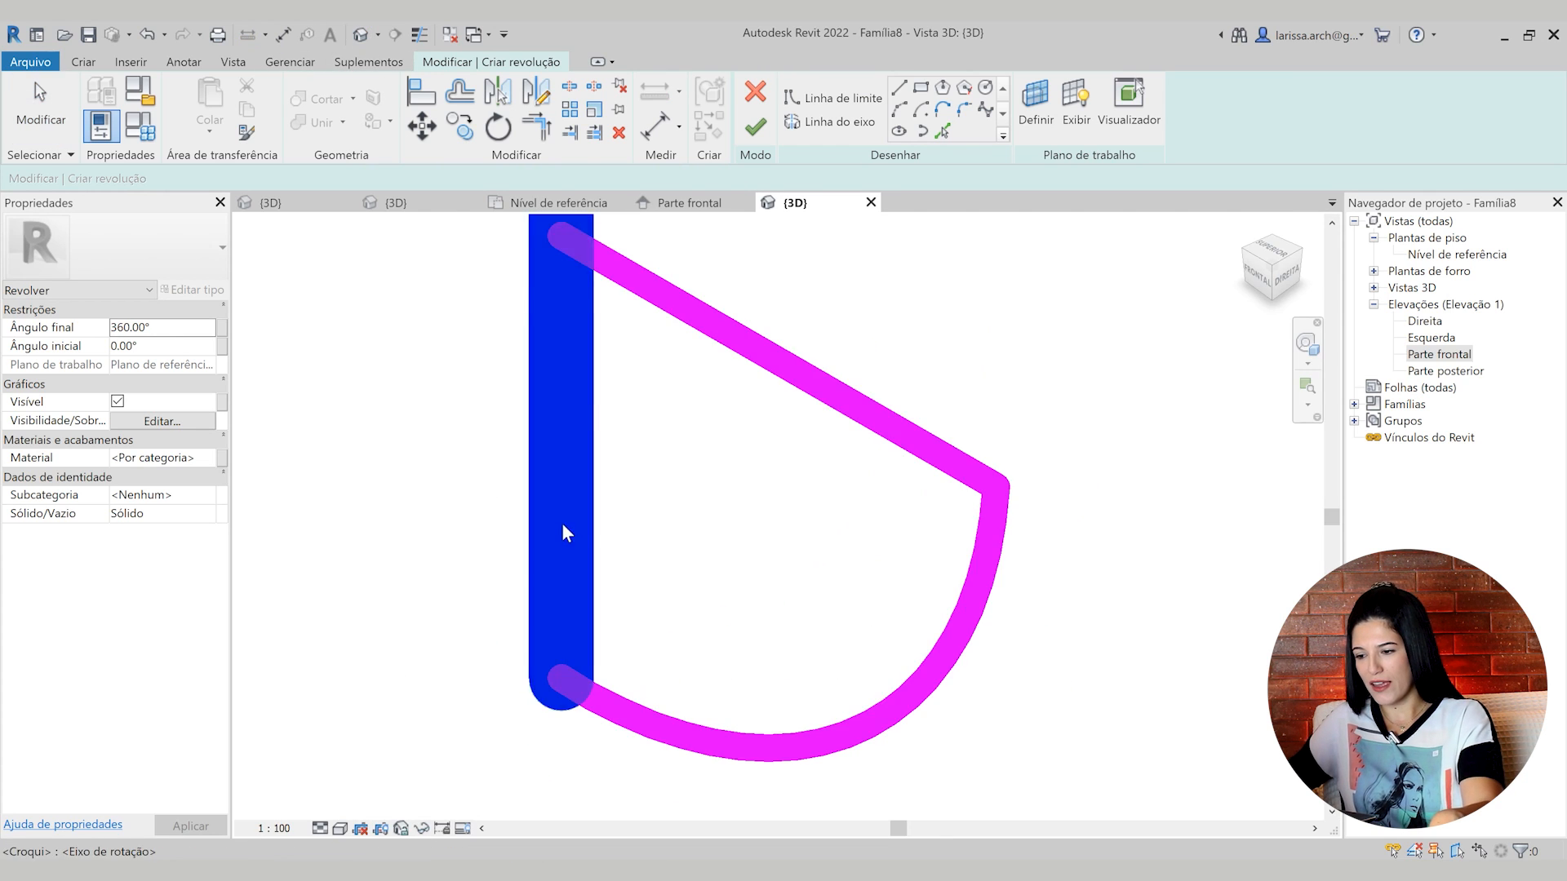
pyautogui.scroll(-2, 563, 526)
pyautogui.click(296, 829)
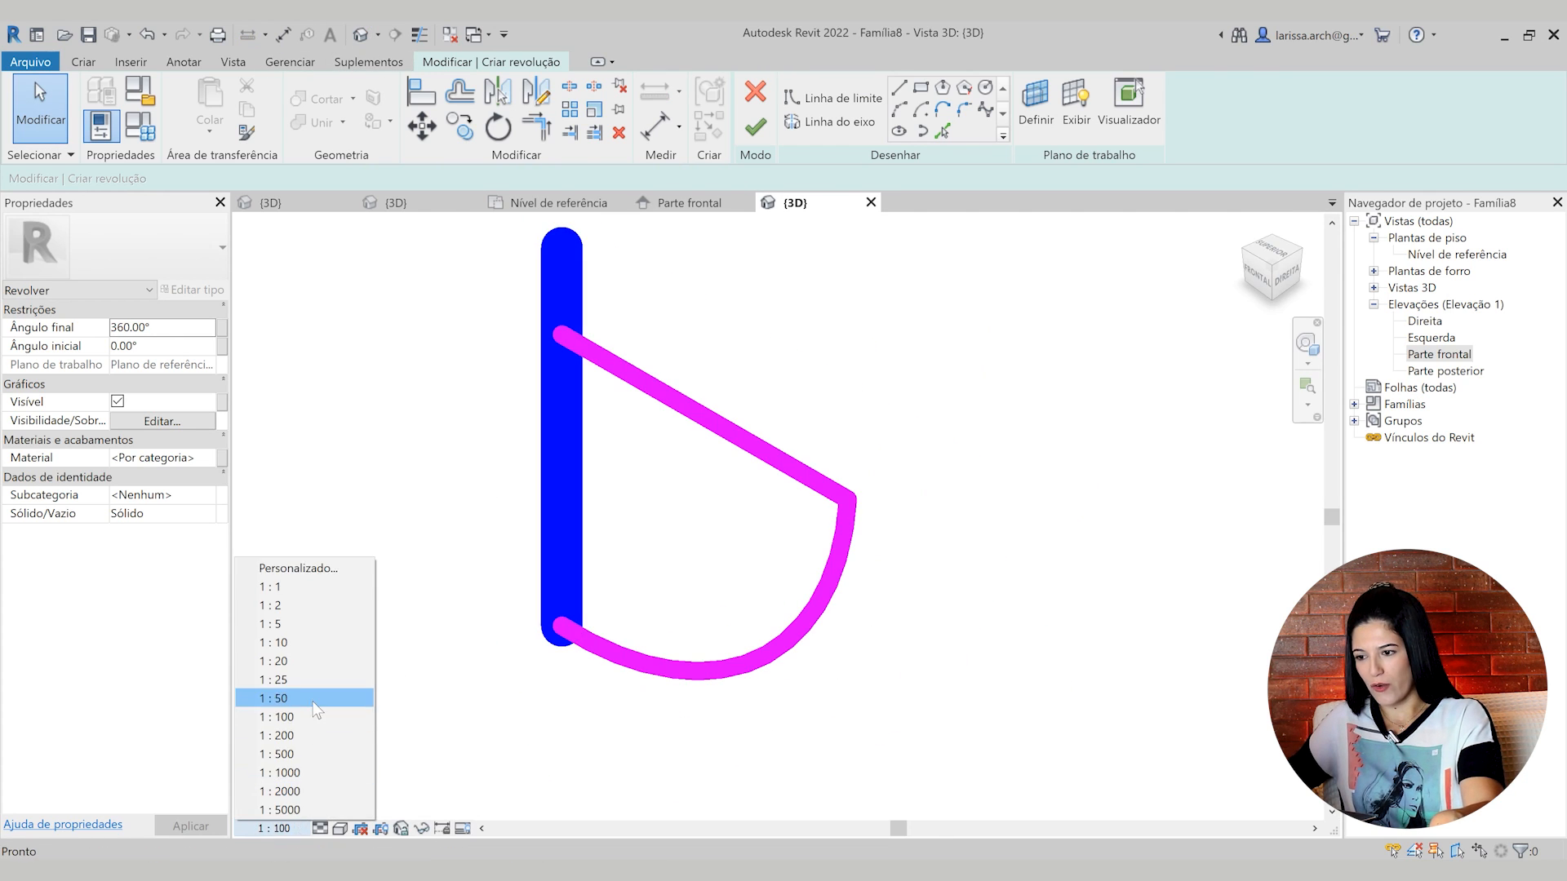
pyautogui.click(315, 640)
pyautogui.keyDown('shift'); pyautogui.moveTo(424, 527); pyautogui.dragTo(569, 430, button='middle'); pyautogui.keyUp('shift')
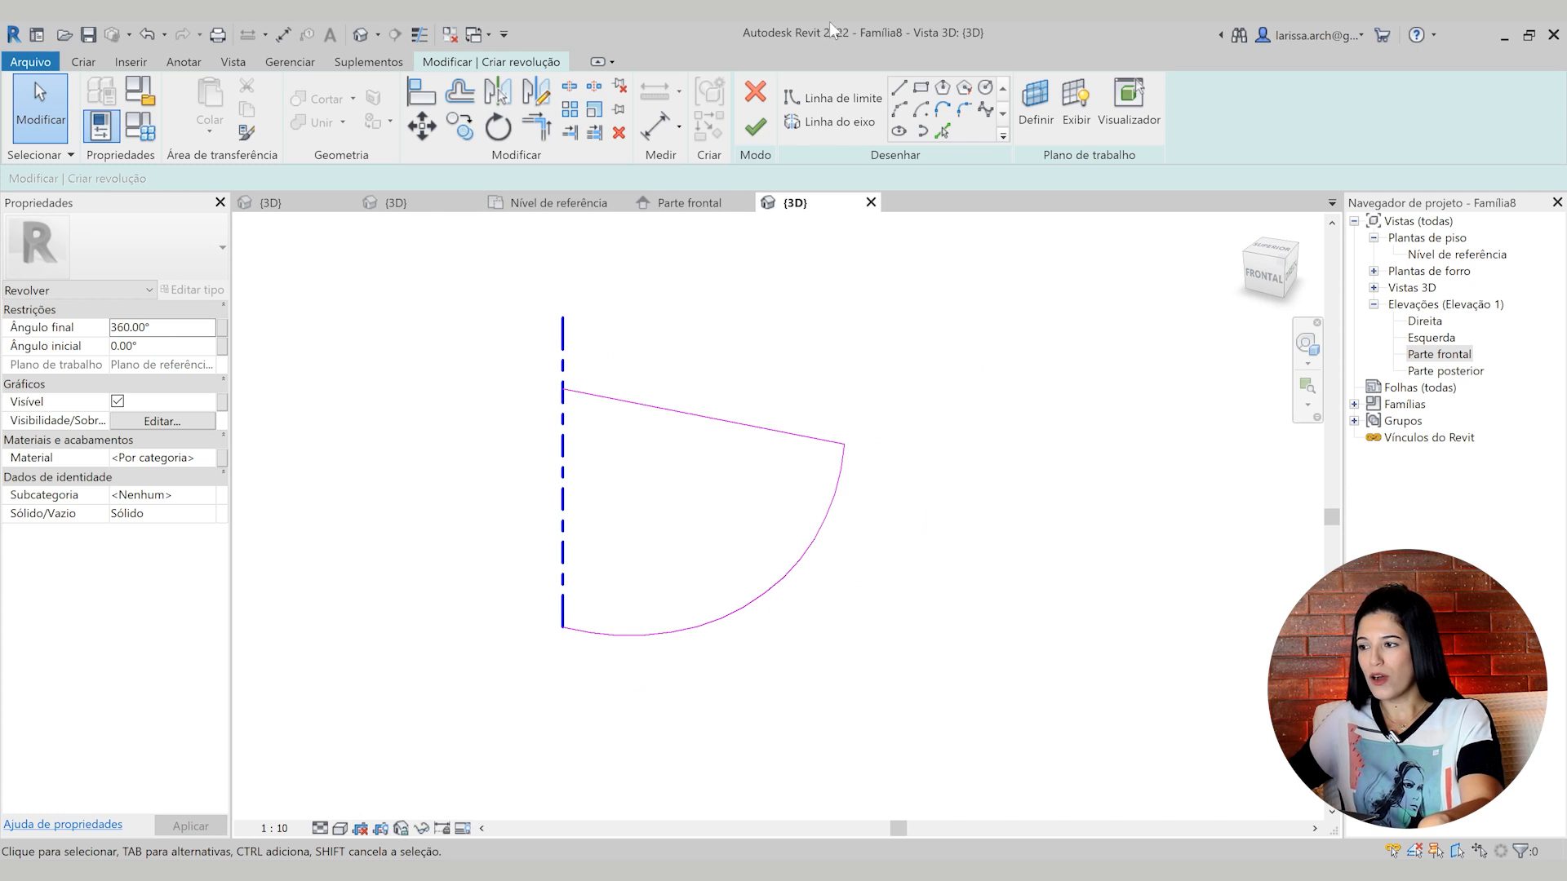
# Try to finish the revolve with the profile left open along the axis, and return to editing the sketch
pyautogui.click(756, 129)
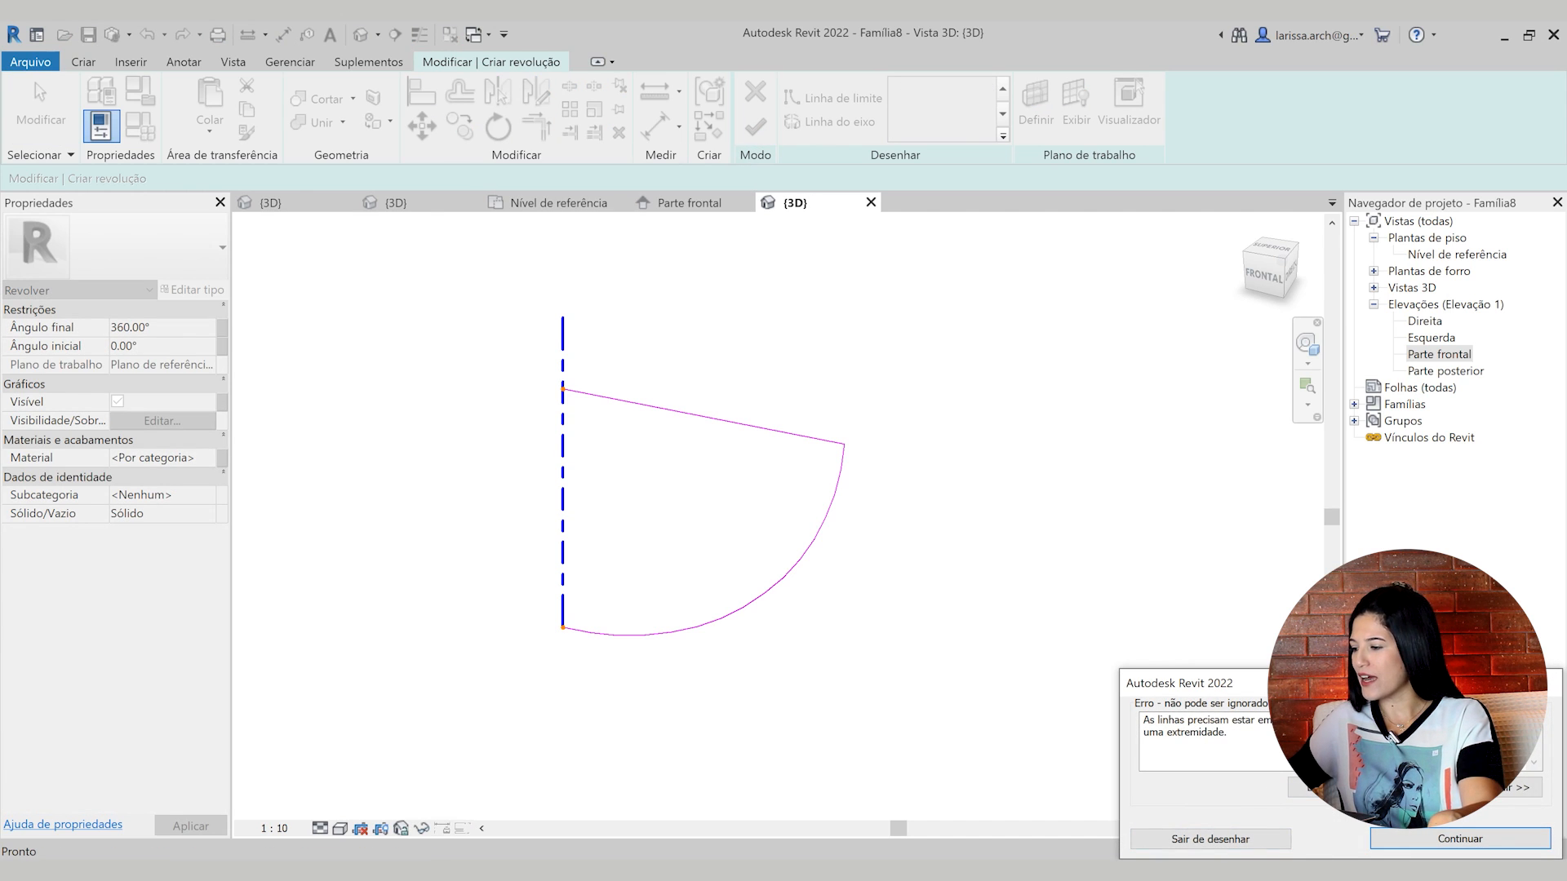
pyautogui.click(1460, 838)
pyautogui.scroll(2, 700, 399)
pyautogui.scroll(1, 607, 406)
pyautogui.scroll(-2, 607, 406)
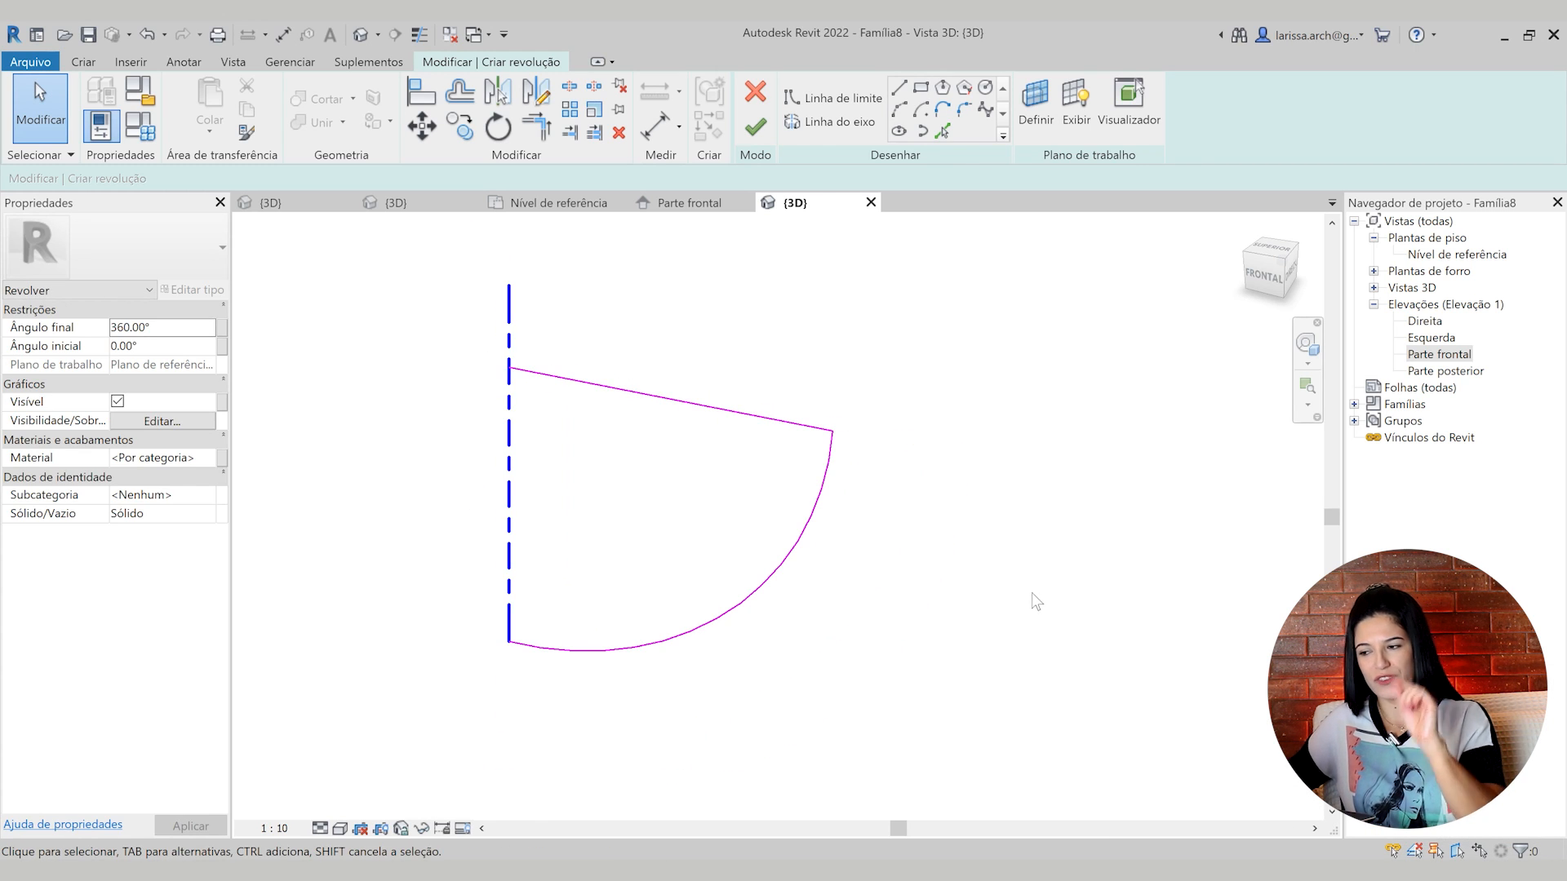
# Examine the straight boundary line and the arc for the gap in the revolve profile
pyautogui.click(593, 397)
pyautogui.scroll(2, 657, 465)
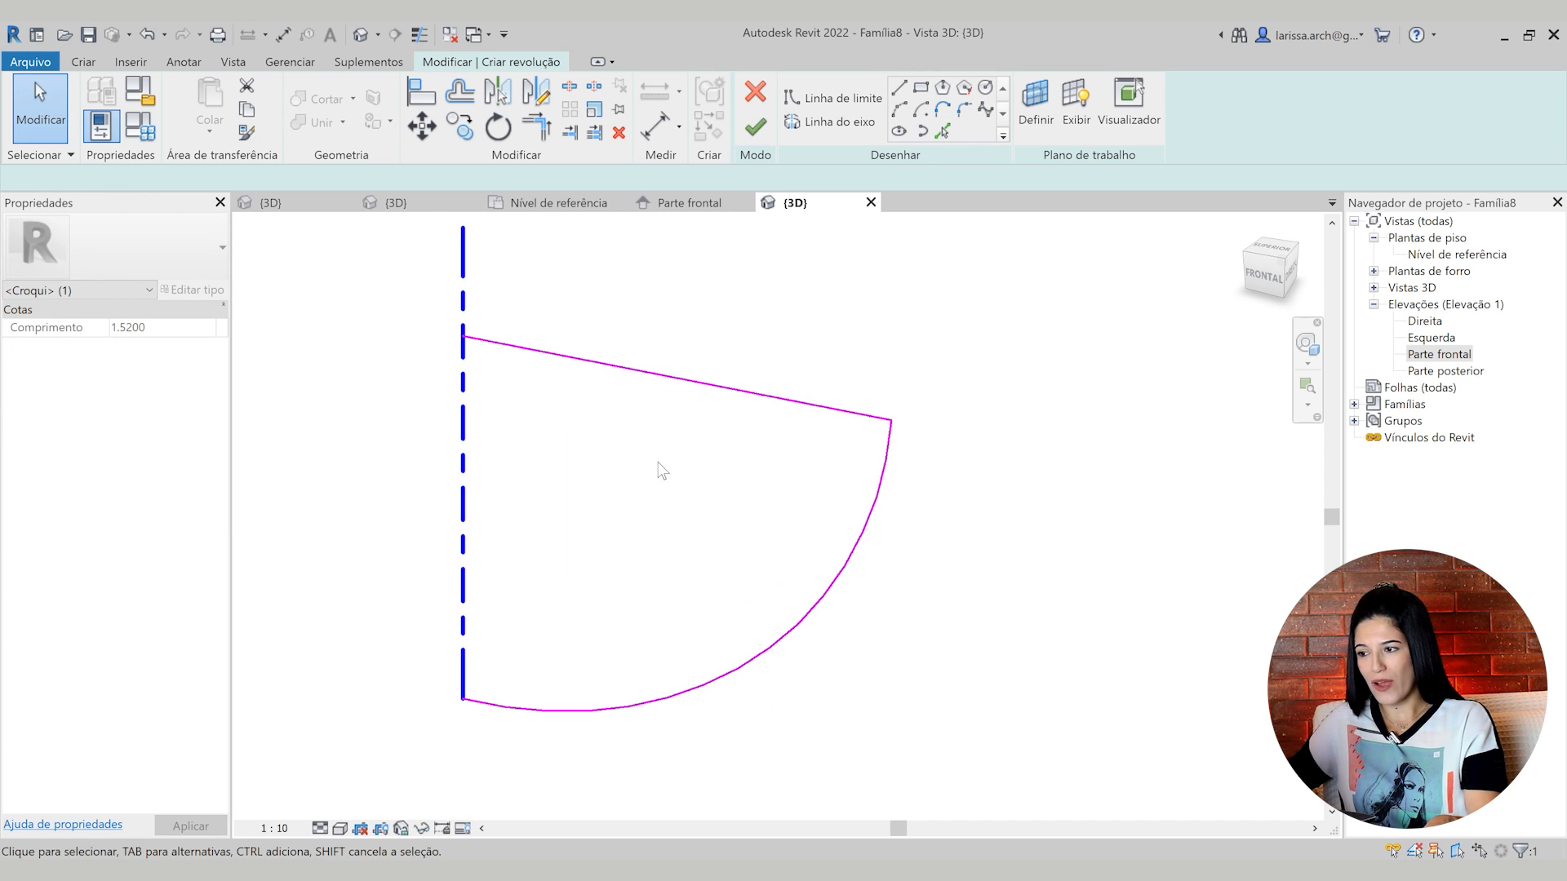
pyautogui.click(869, 505)
pyautogui.scroll(-2, 869, 504)
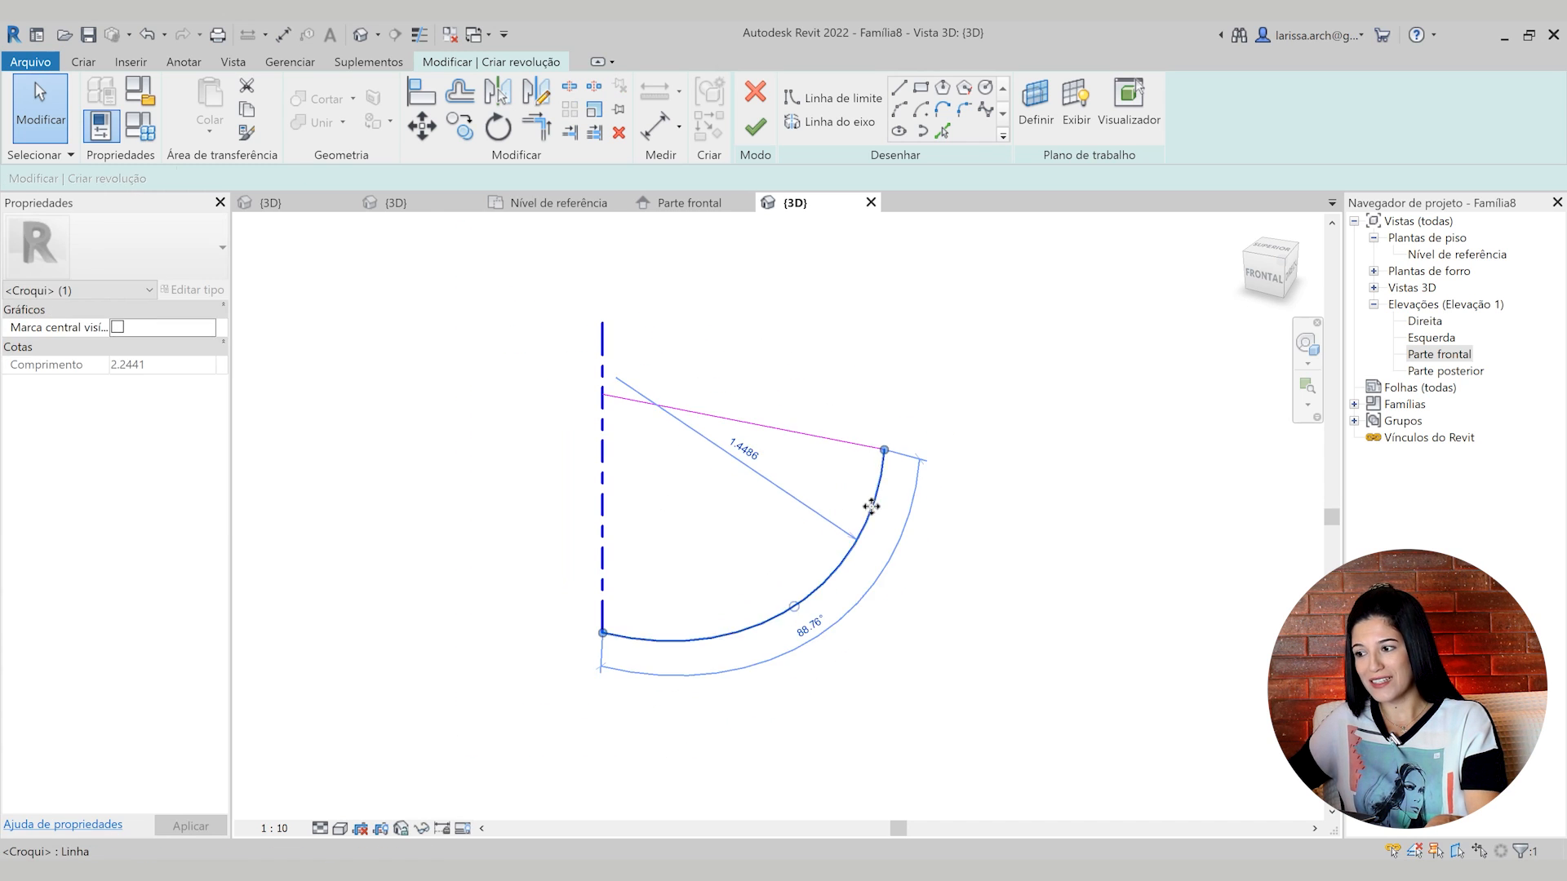
pyautogui.click(979, 661)
pyautogui.scroll(1, 850, 629)
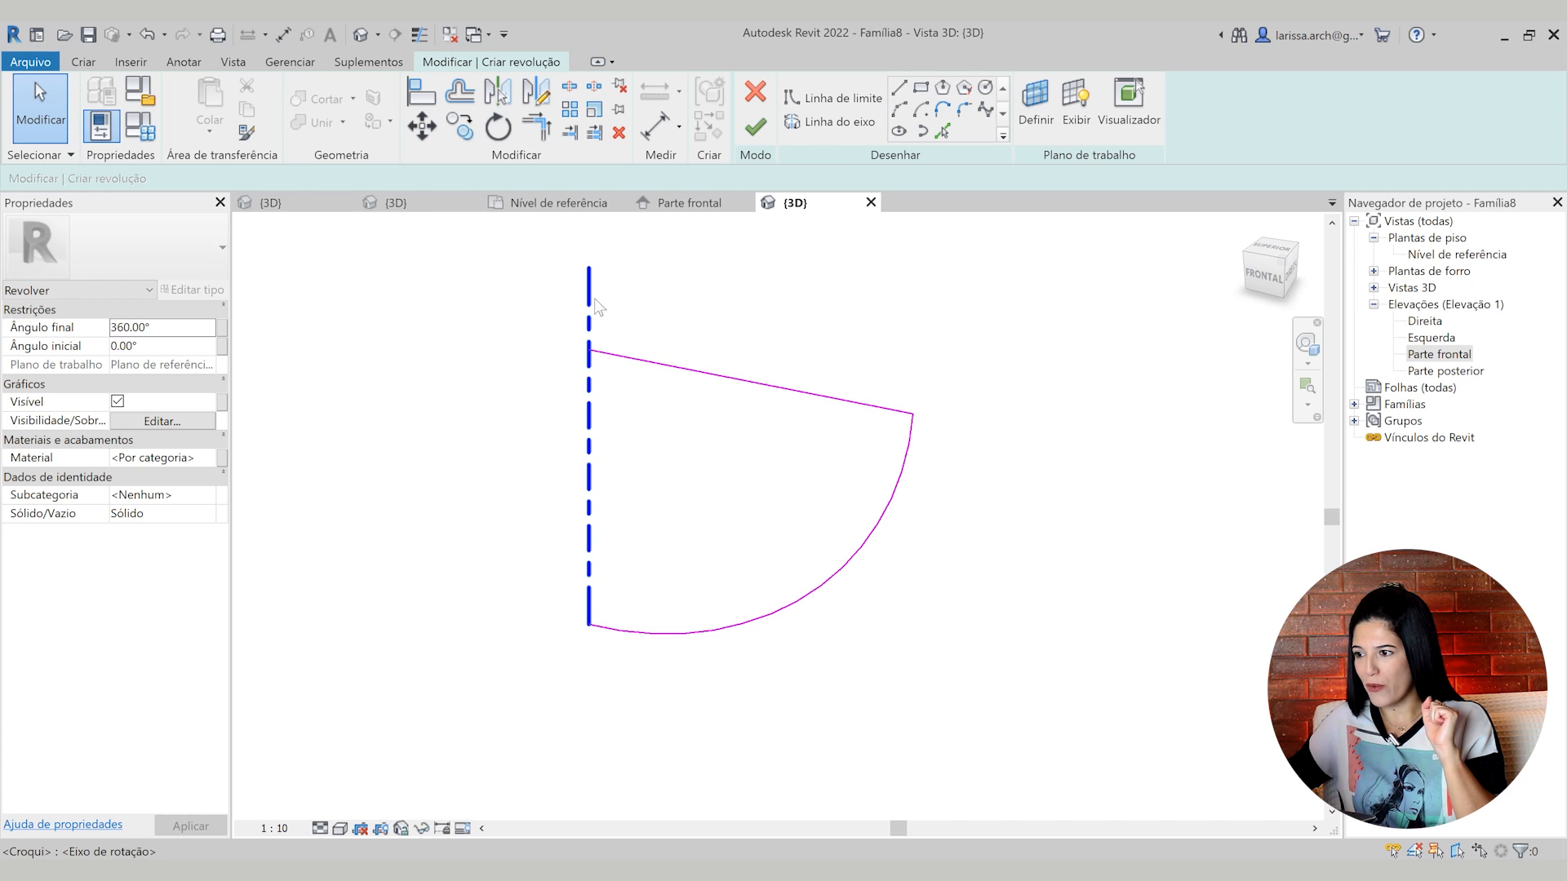
pyautogui.scroll(1, 592, 371)
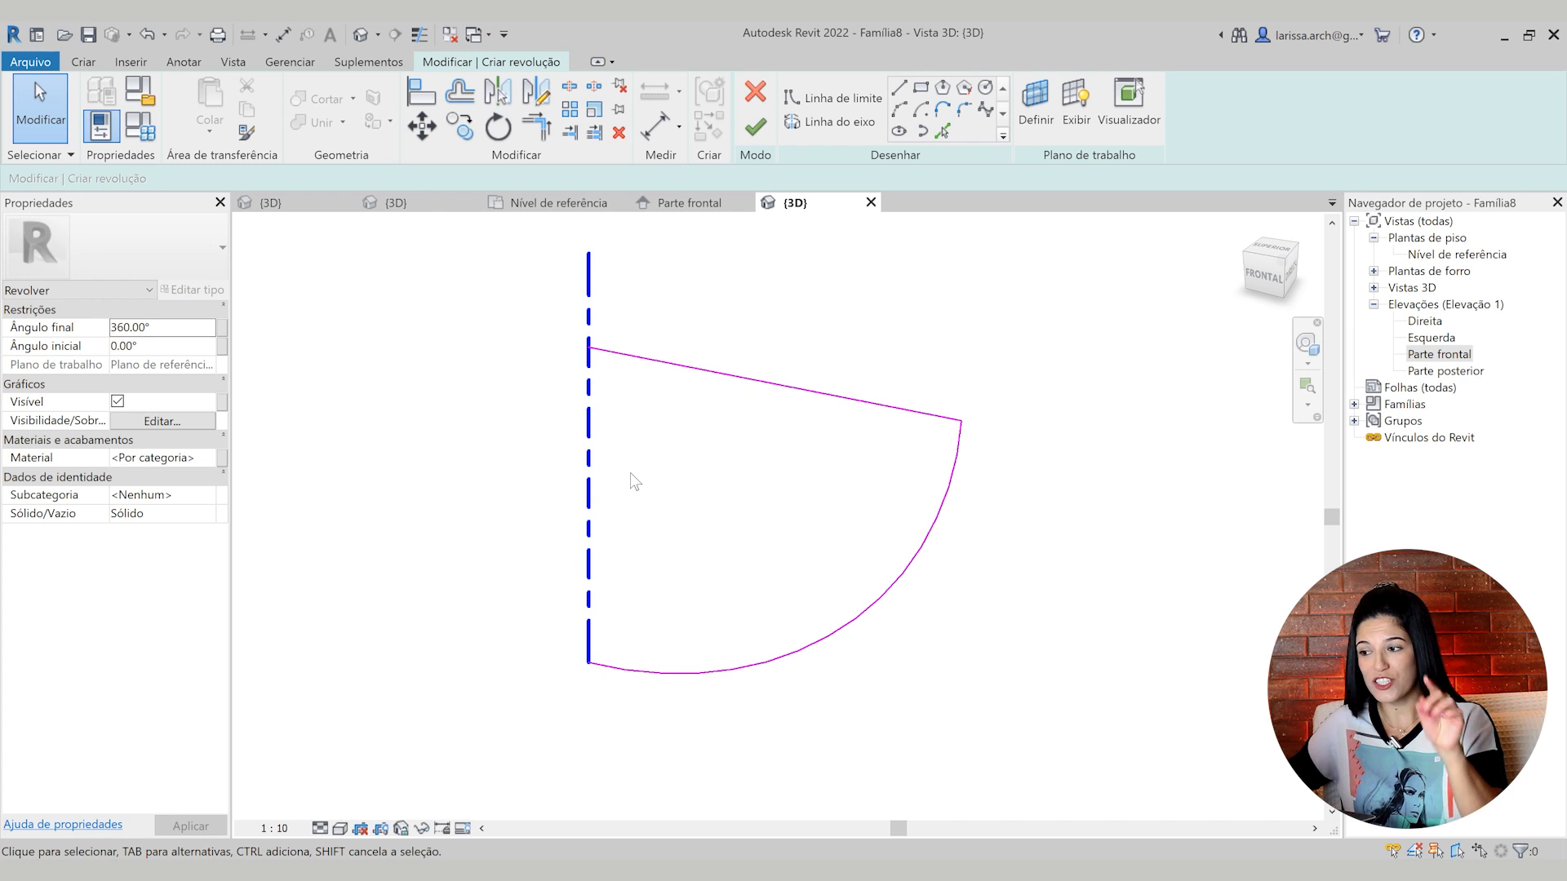
# Draw a vertical boundary line along the axis from the straight line's inner end to the arc's lower end, closing the profile
pyautogui.click(898, 88)
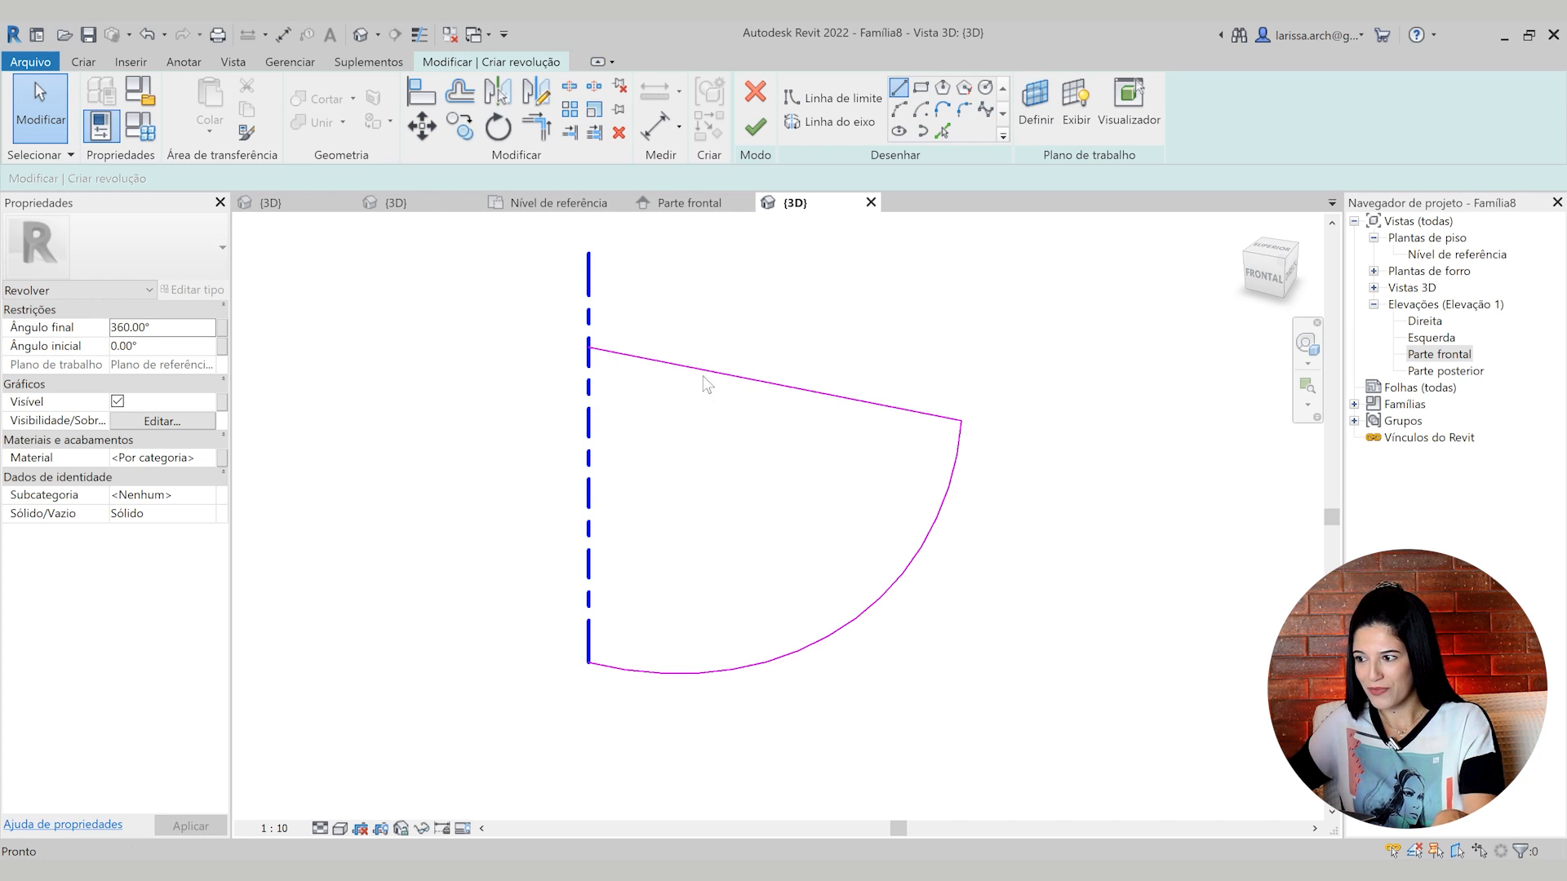
pyautogui.click(587, 349)
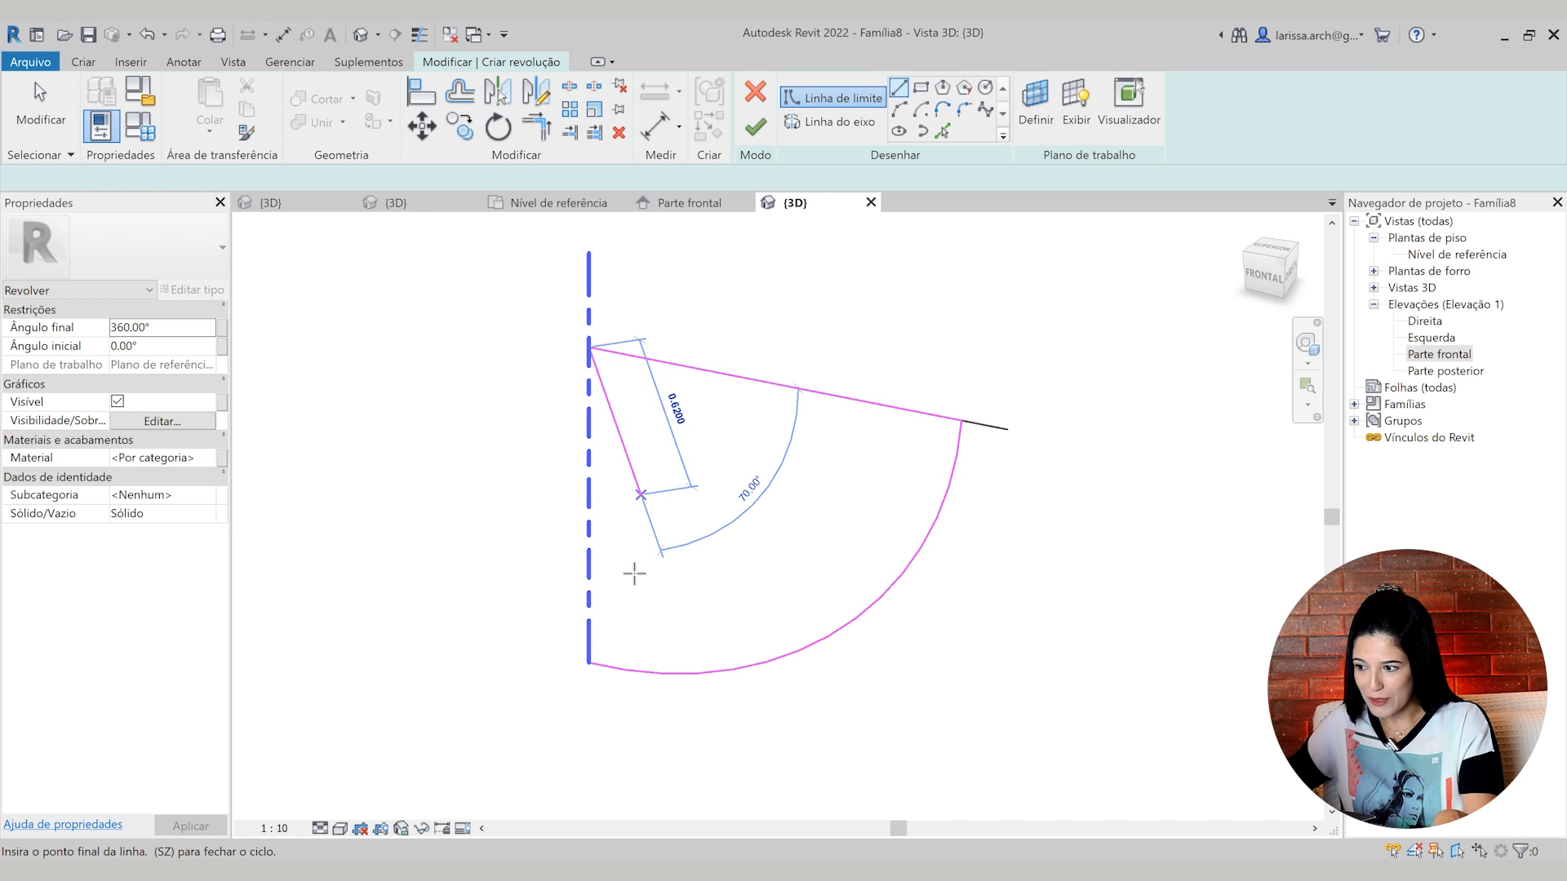
pyautogui.click(587, 662)
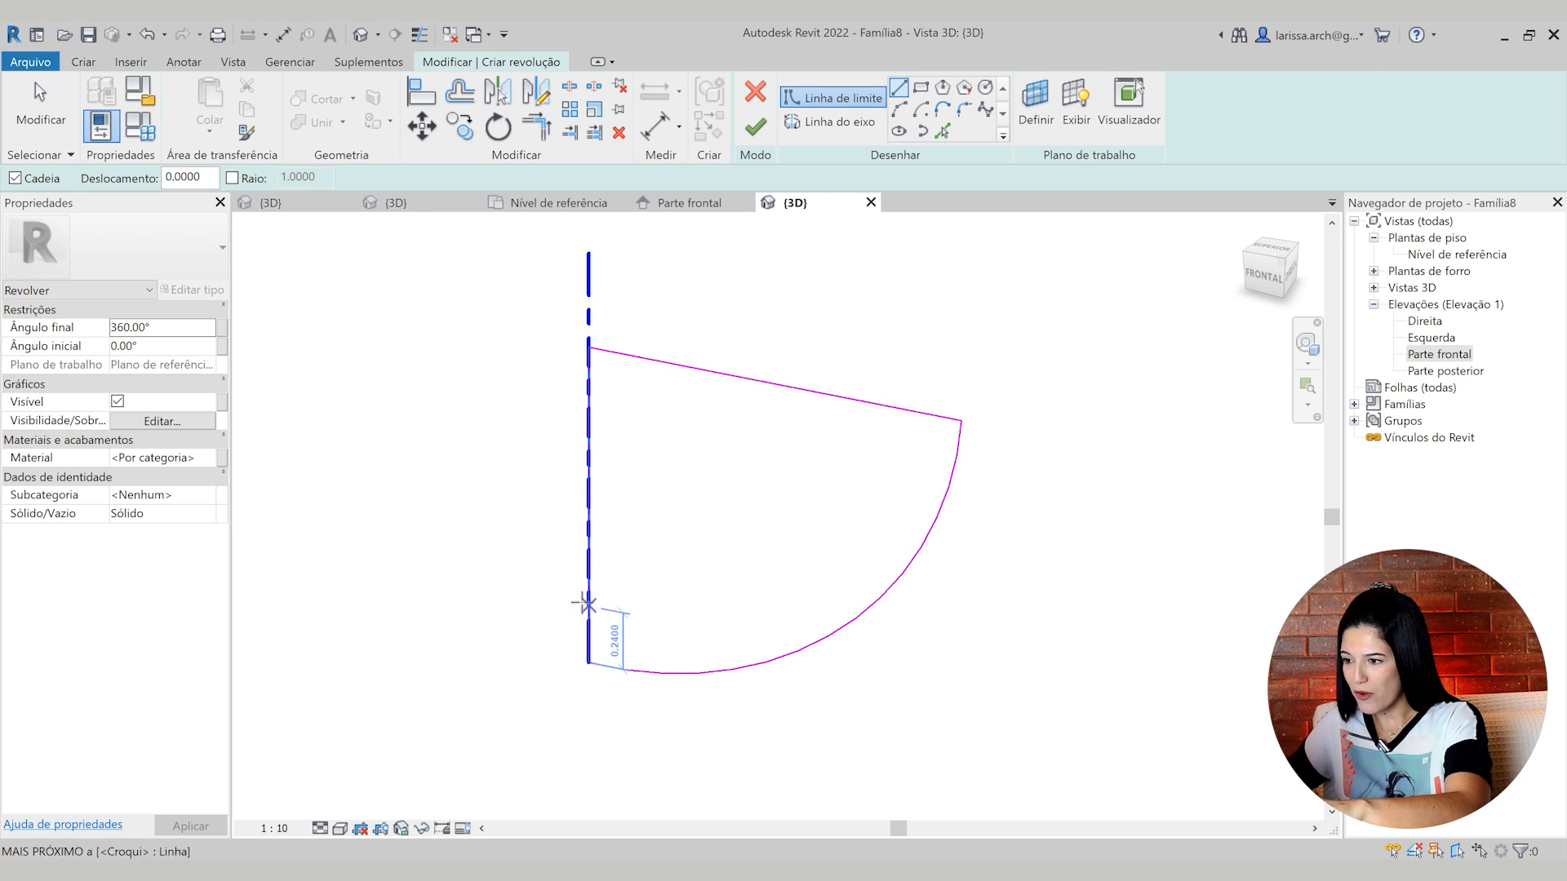
pyautogui.press('Escape')
pyautogui.press('Escape')
pyautogui.press('Escape')
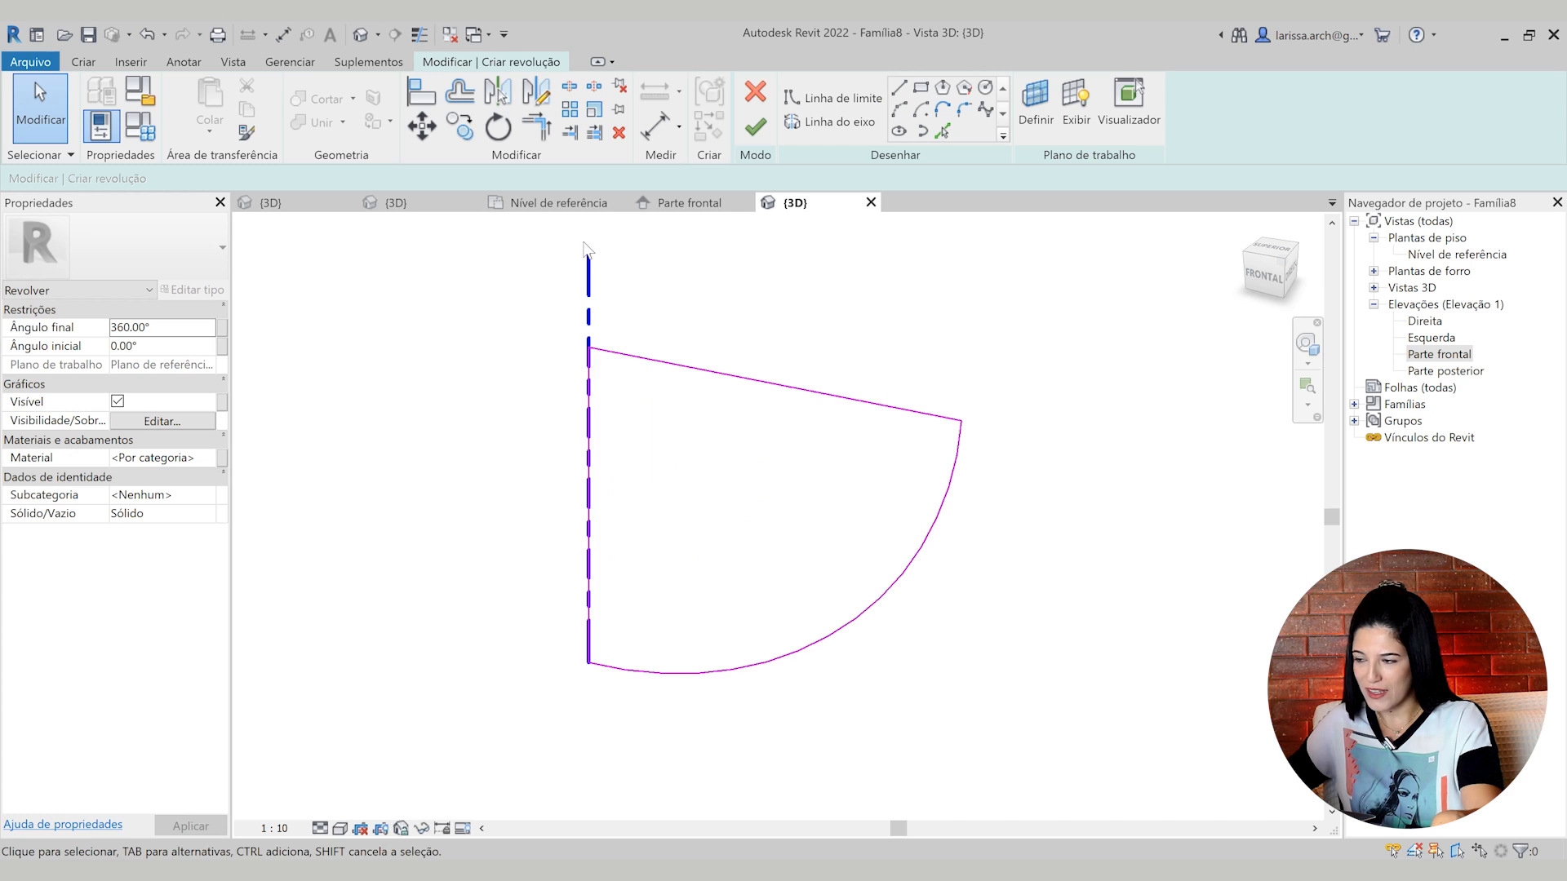
# Check the closed line-and-arc profile and finish the 360° revolve
pyautogui.scroll(-2, 647, 462)
pyautogui.moveTo(555, 352)
pyautogui.mouseDown()
pyautogui.moveTo(694, 431)
pyautogui.moveTo(916, 688)
pyautogui.mouseUp()
pyautogui.moveTo(738, 525)
pyautogui.keyDown('shift'); pyautogui.mouseDown(button='middle')
pyautogui.moveTo(739, 562)
pyautogui.moveTo(759, 493)
pyautogui.moveTo(679, 503)
pyautogui.mouseUp(button='middle'); pyautogui.keyUp('shift')
pyautogui.press('Escape')
pyautogui.moveTo(552, 318); pyautogui.dragTo(985, 693)
pyautogui.click(1012, 698)
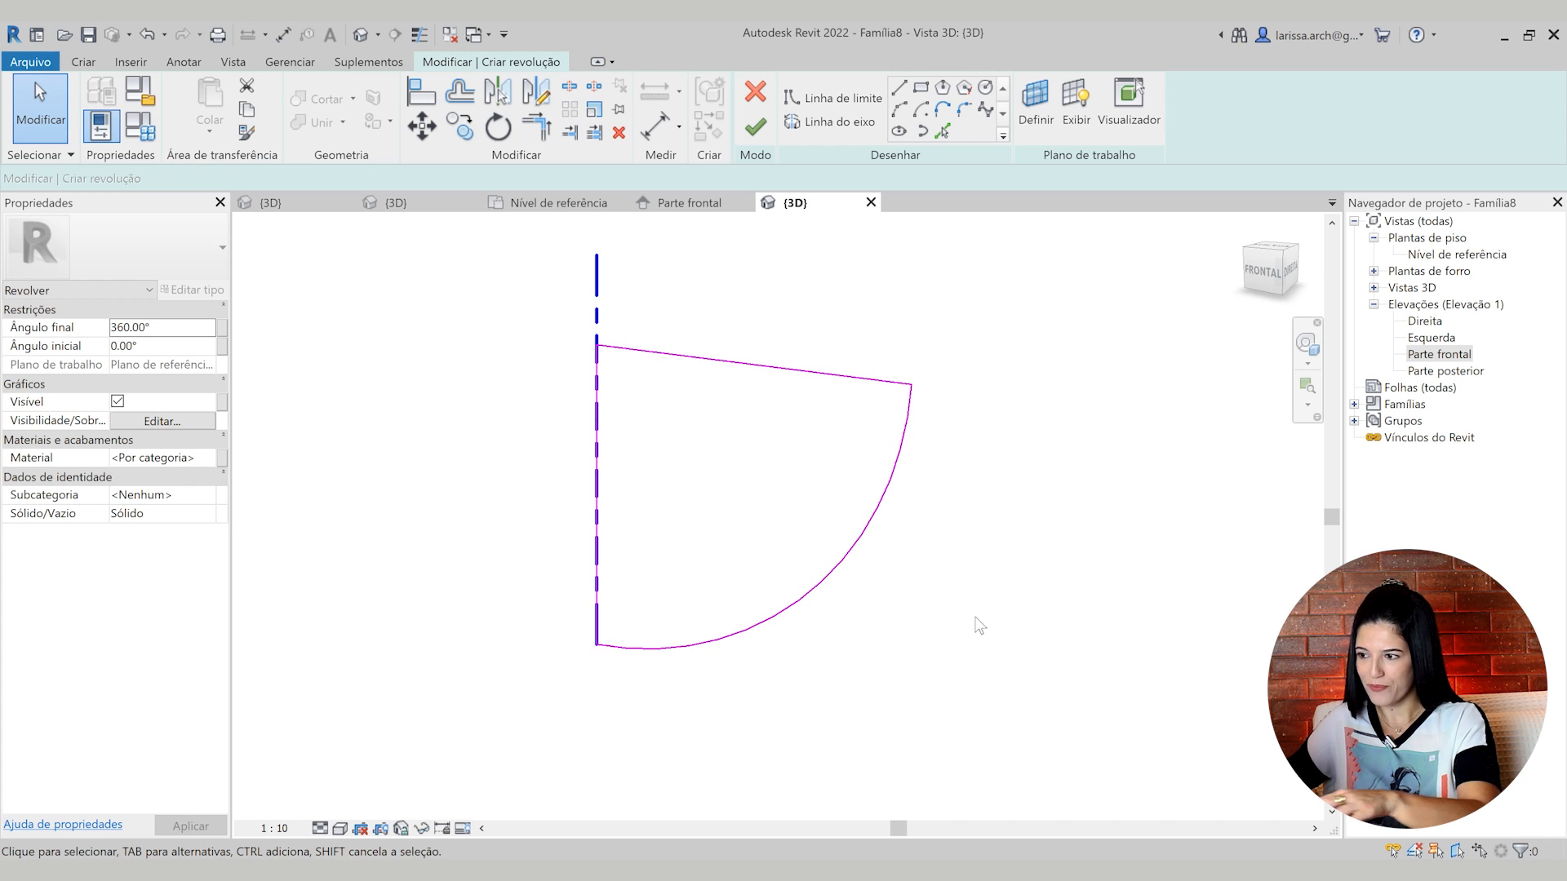
pyautogui.click(755, 131)
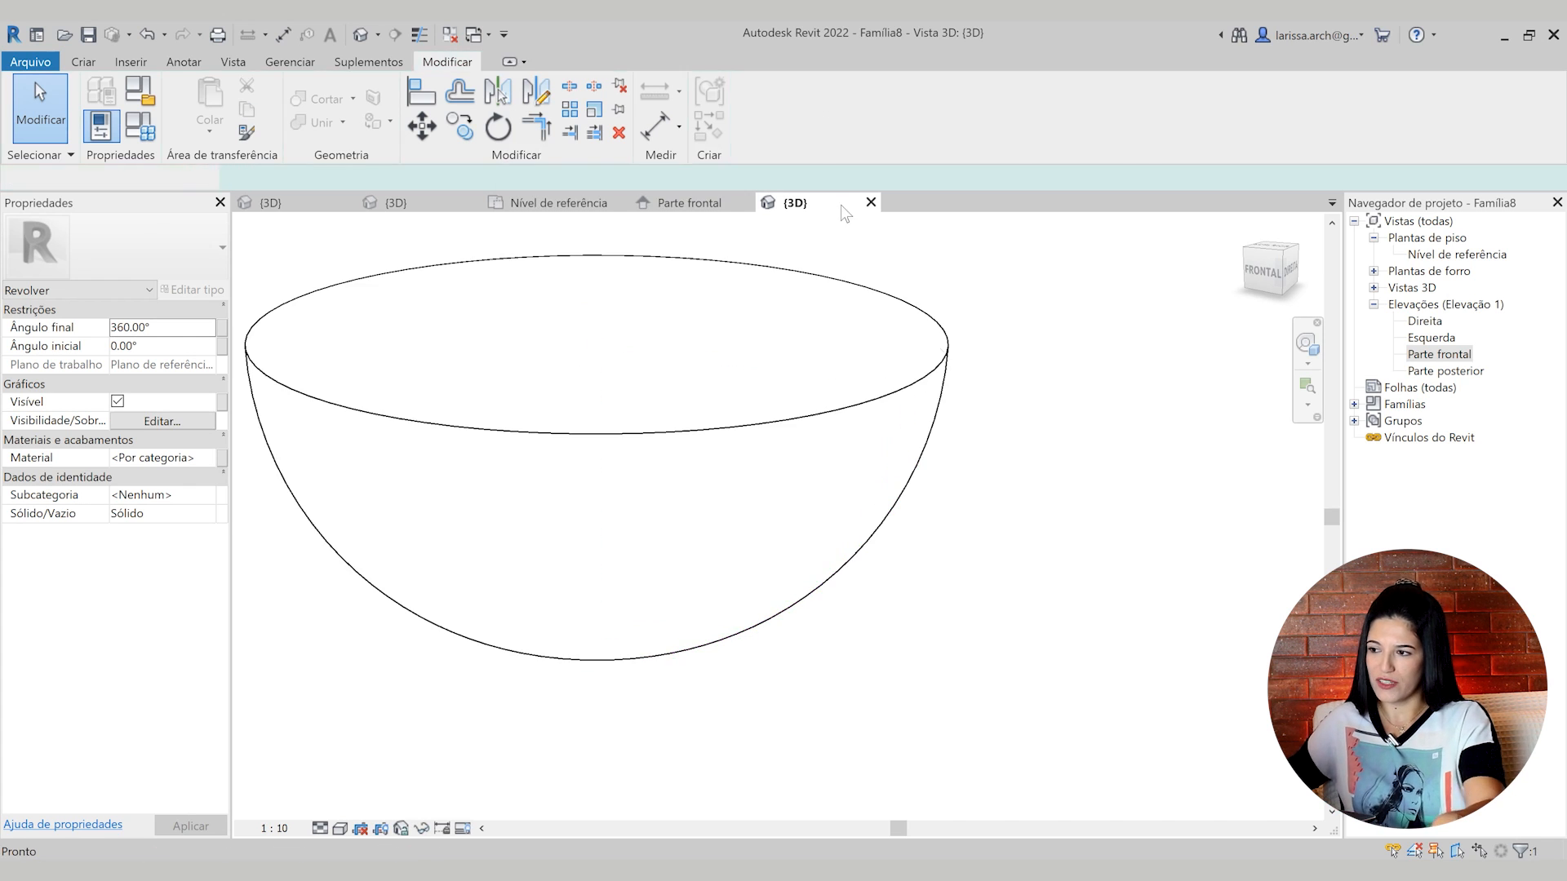
# Set the 3D view's visual style to Cores consistentes and inspect the revolved solid from several angles
pyautogui.click(340, 829)
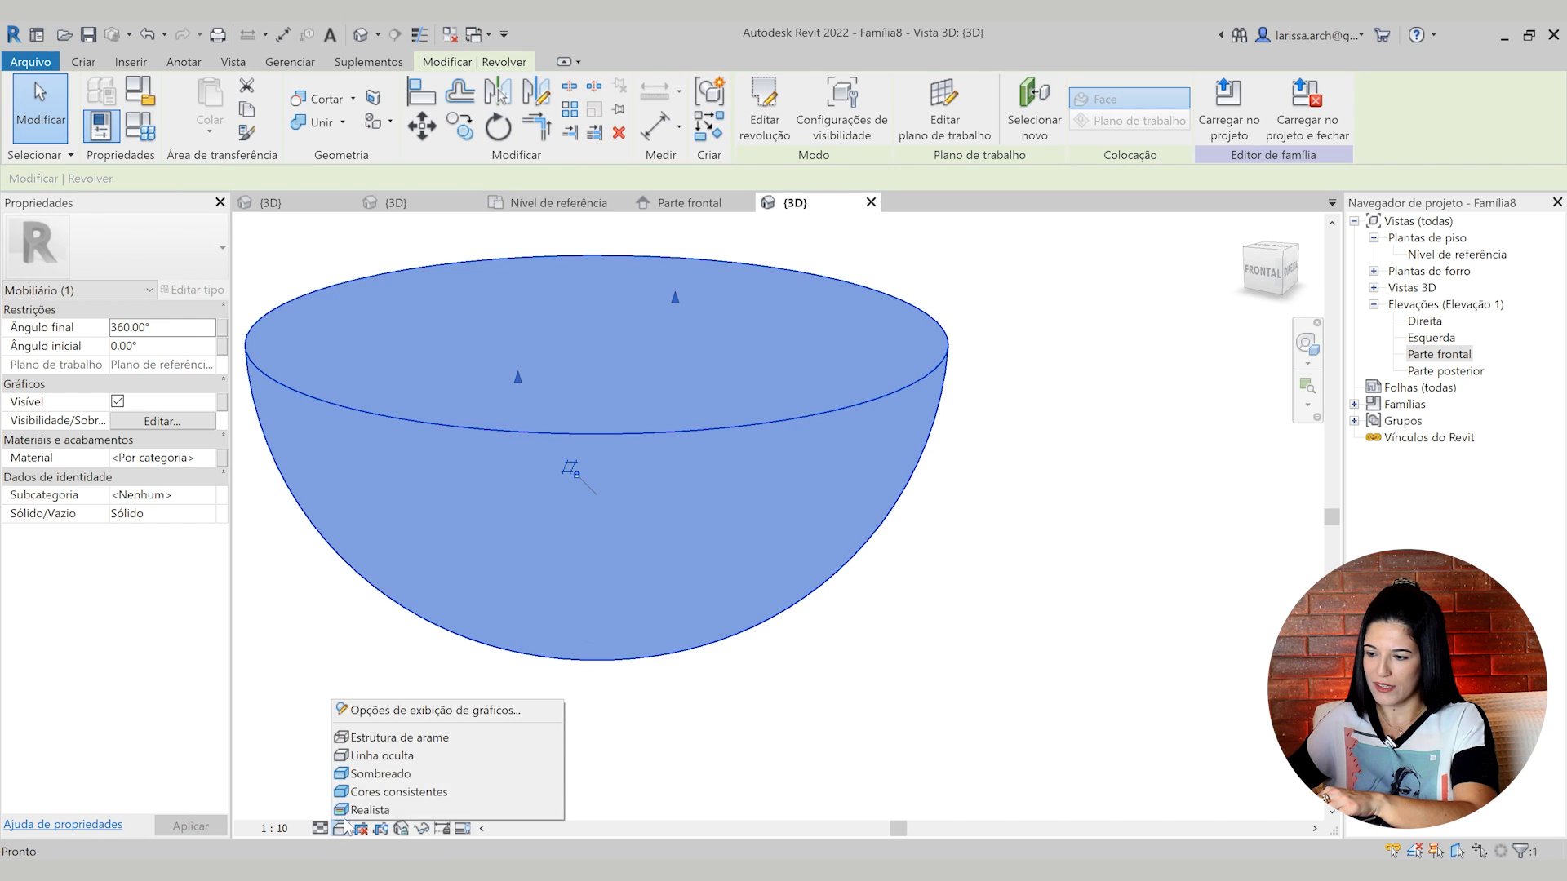
pyautogui.click(390, 792)
pyautogui.click(1045, 575)
pyautogui.scroll(-2, 863, 428)
pyautogui.keyDown('shift'); pyautogui.moveTo(864, 428); pyautogui.dragTo(864, 549, button='middle'); pyautogui.keyUp('shift')
pyautogui.click(786, 469)
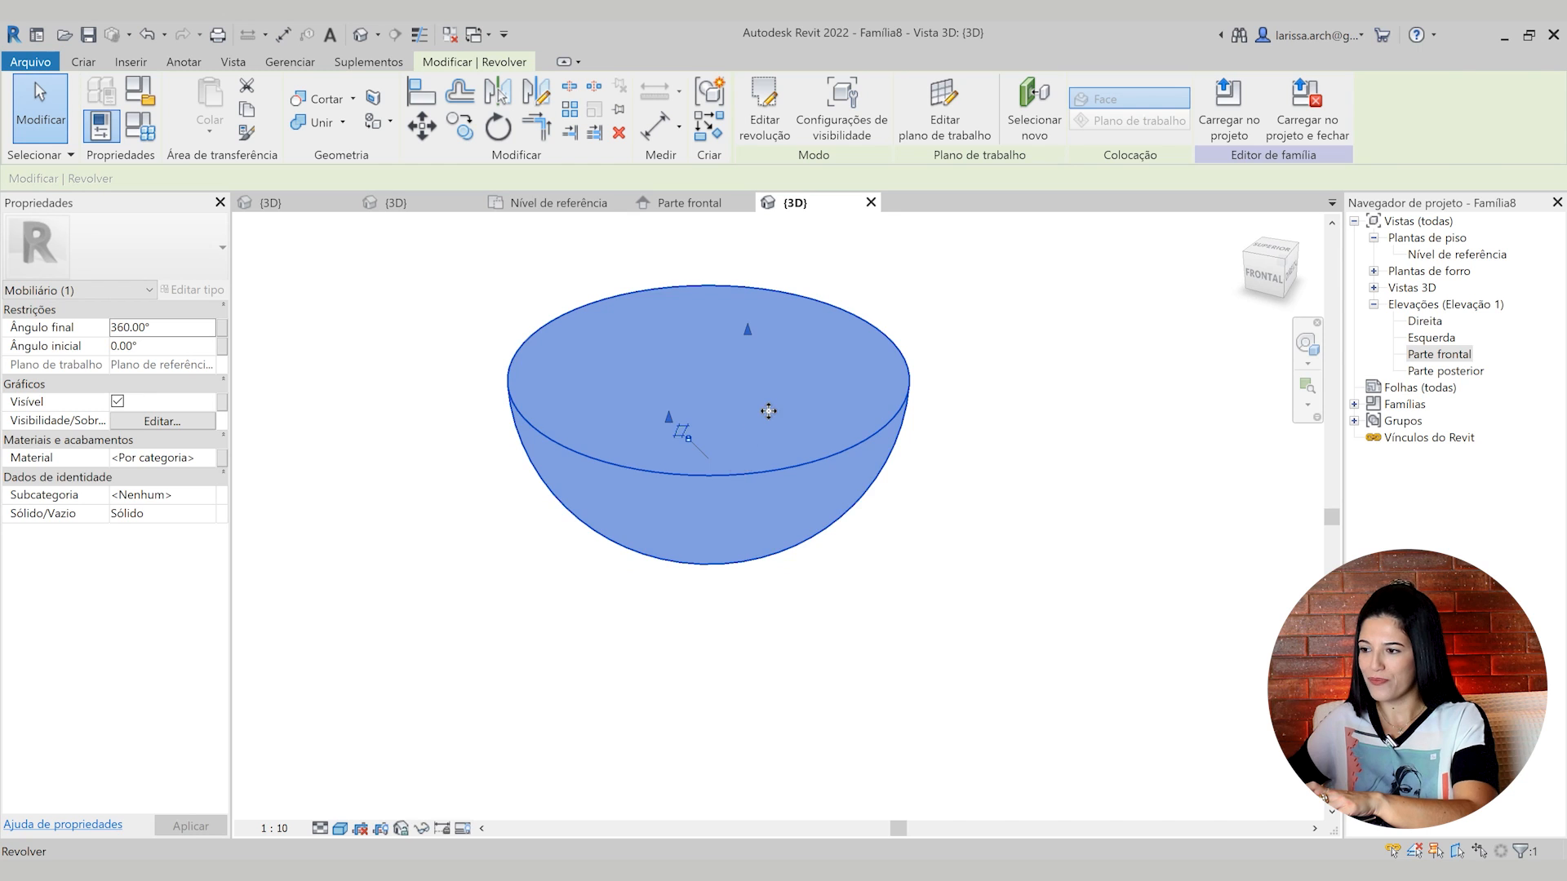
pyautogui.scroll(2, 765, 410)
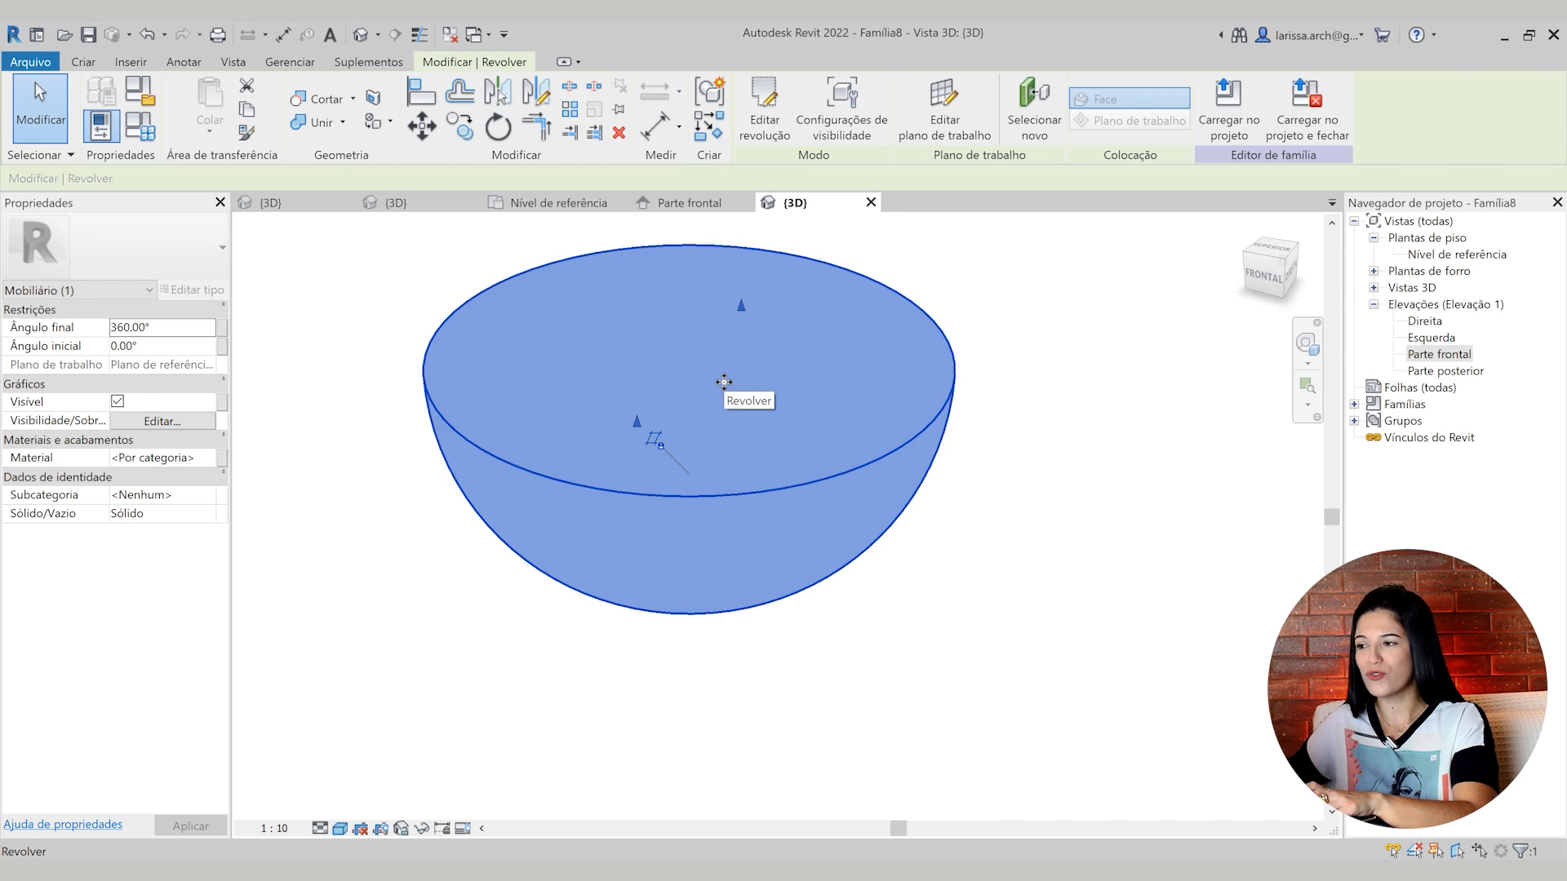
pyautogui.scroll(1, 775, 408)
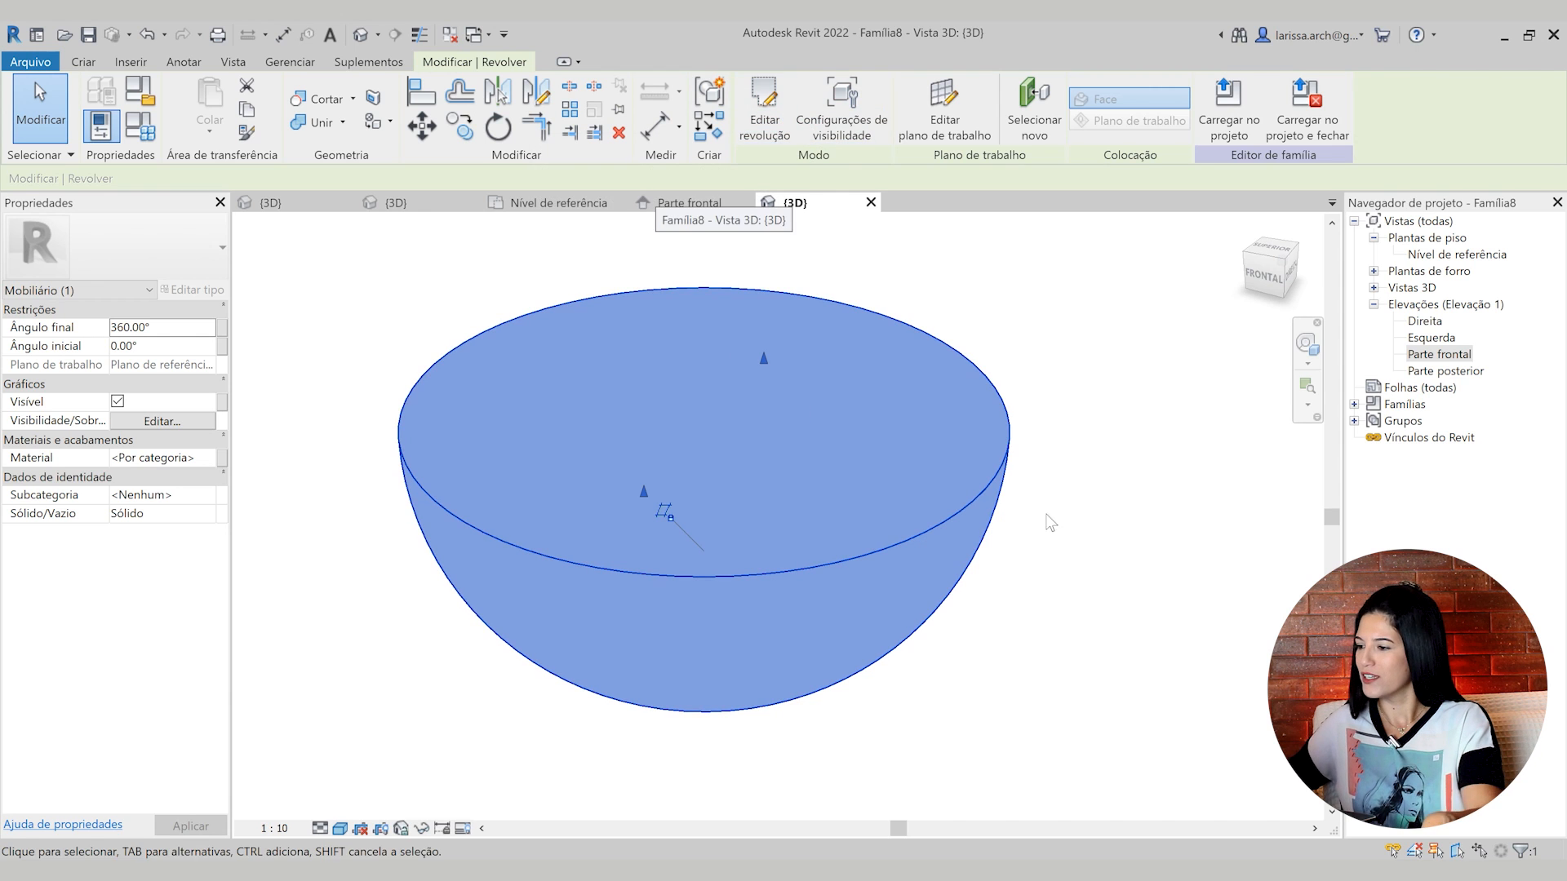
pyautogui.click(1009, 499)
pyautogui.keyDown('shift'); pyautogui.moveTo(832, 745); pyautogui.dragTo(980, 572, button='middle'); pyautogui.keyUp('shift')
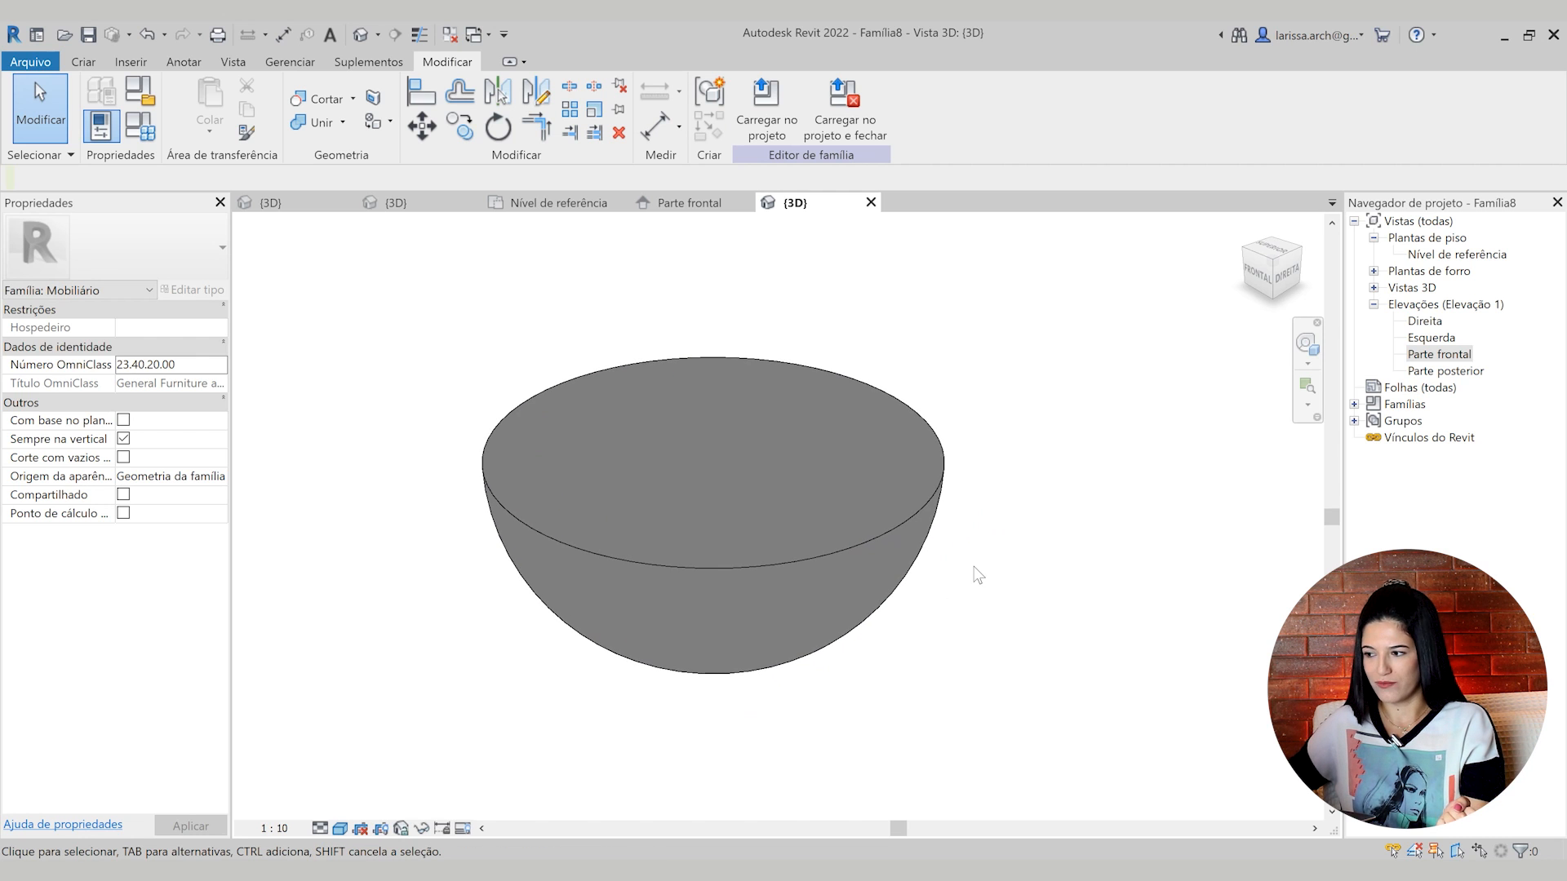
pyautogui.scroll(1, 796, 494)
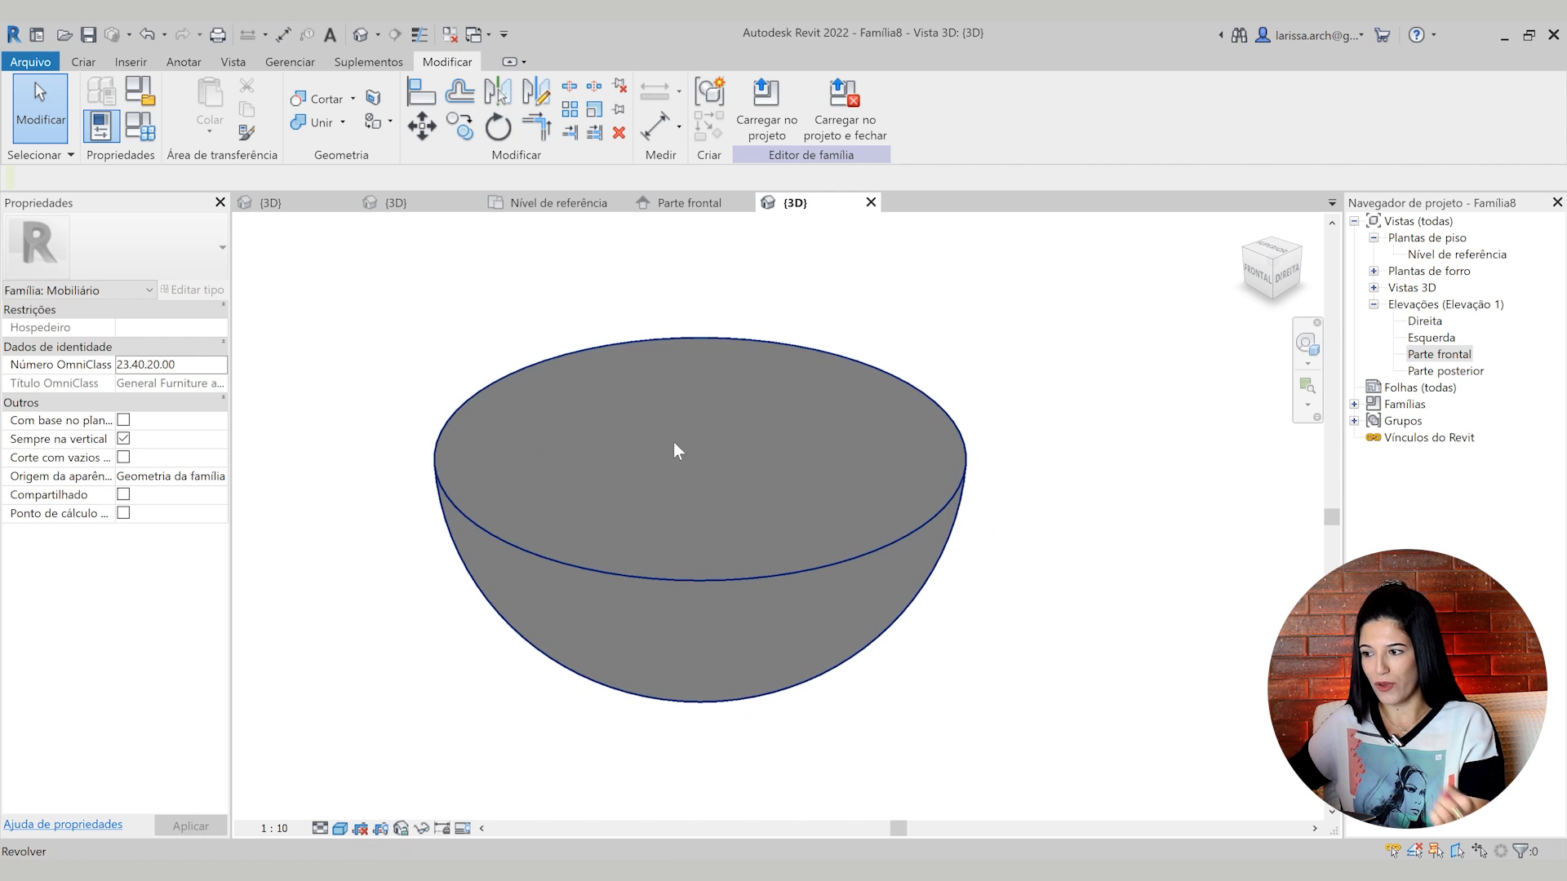
# Reopen the revolve's sketch in the Parte frontal elevation and delete its vertical and horizontal boundary lines, leaving the arc
pyautogui.click(904, 507)
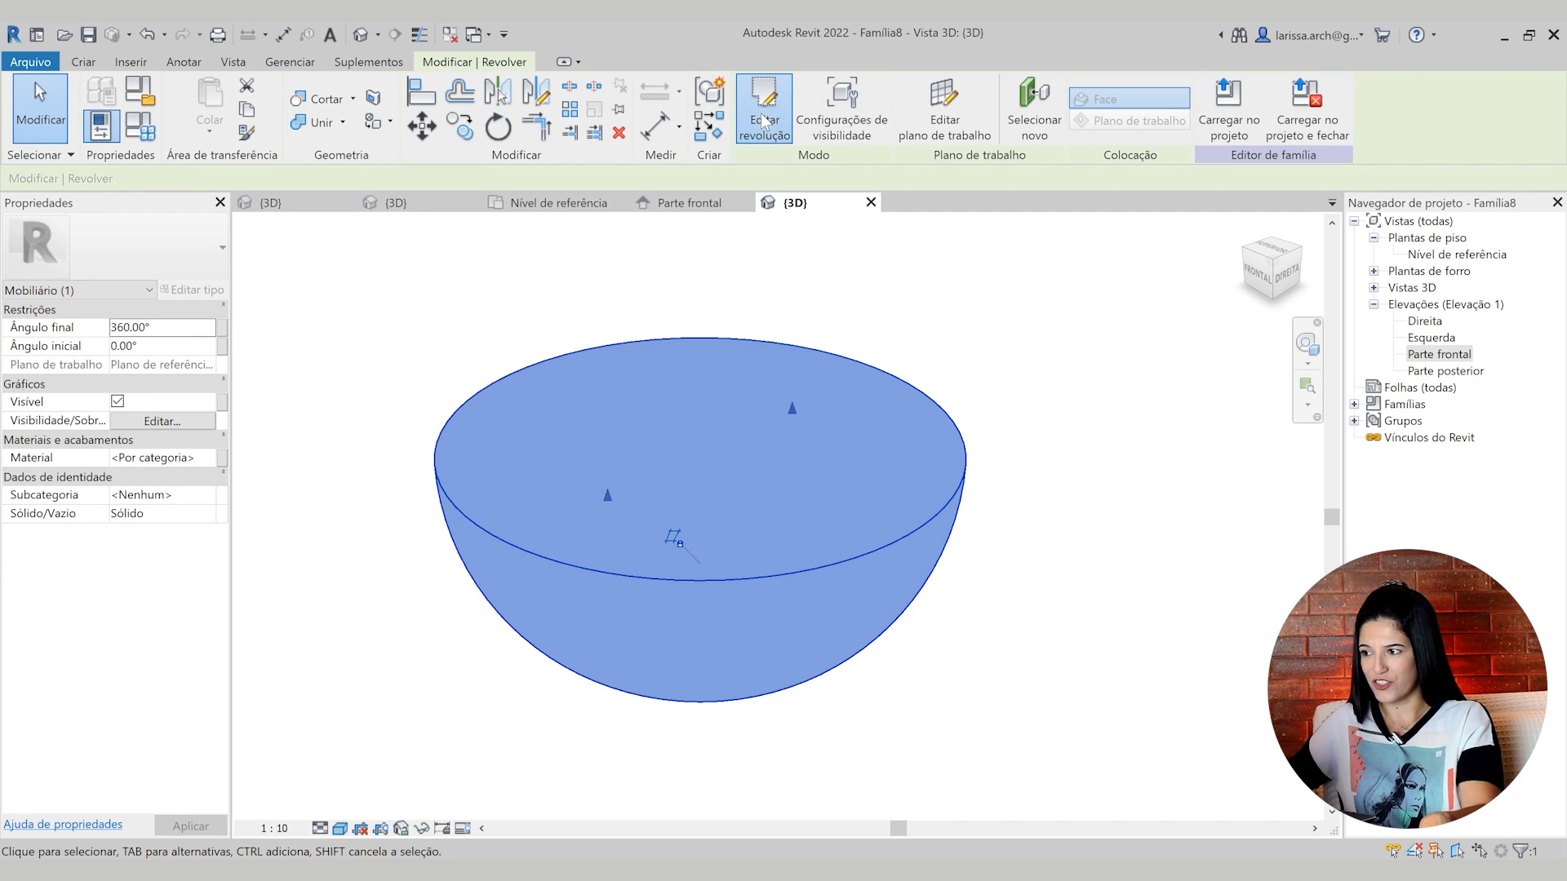
pyautogui.click(774, 118)
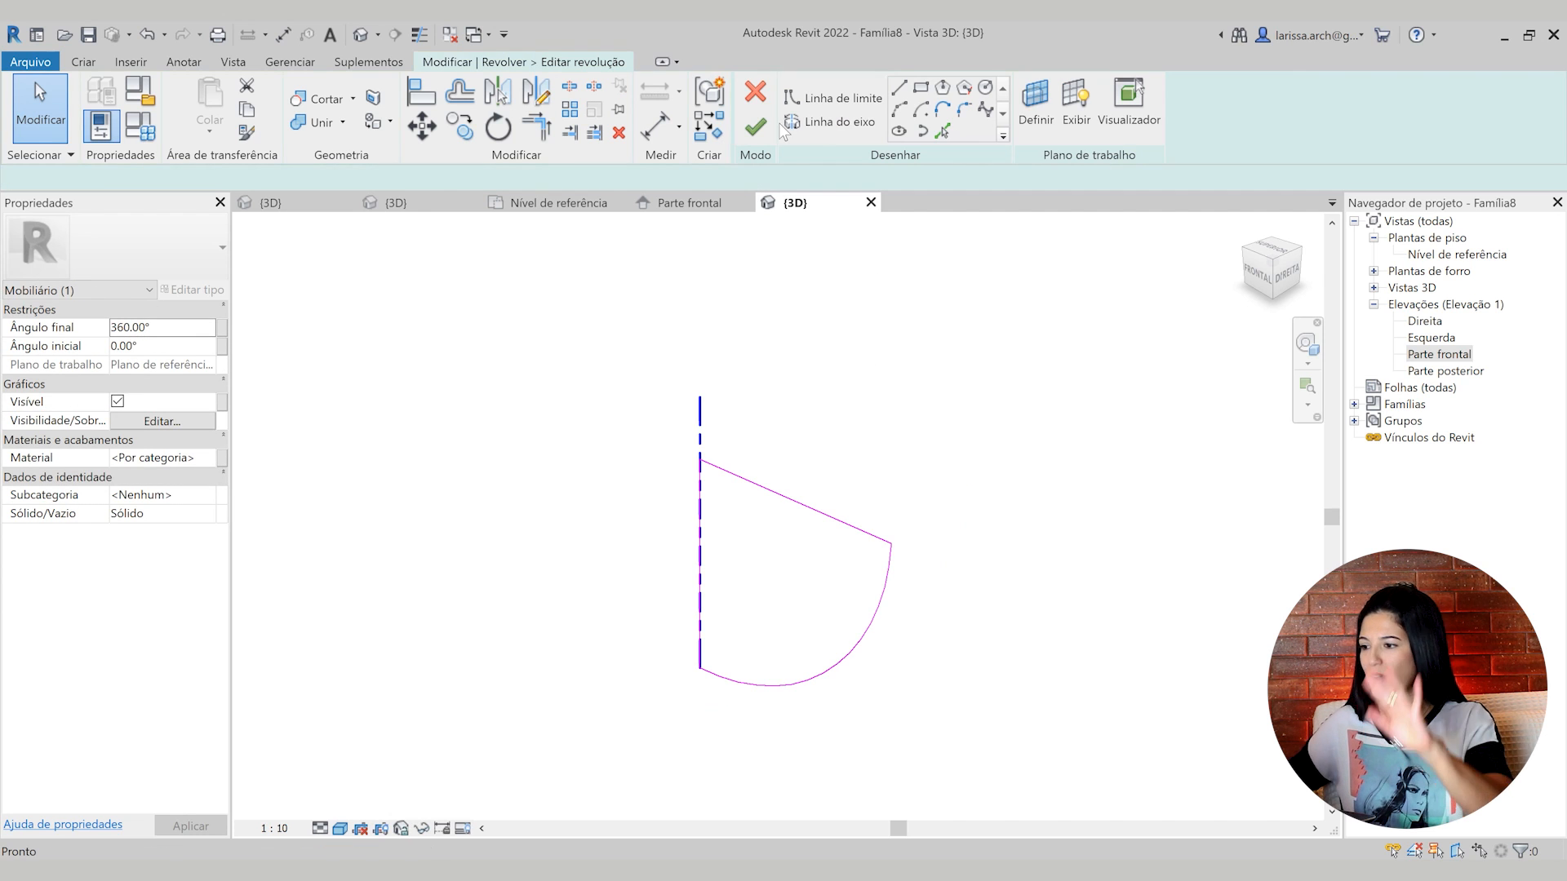
pyautogui.doubleClick(1430, 356)
pyautogui.scroll(2, 909, 455)
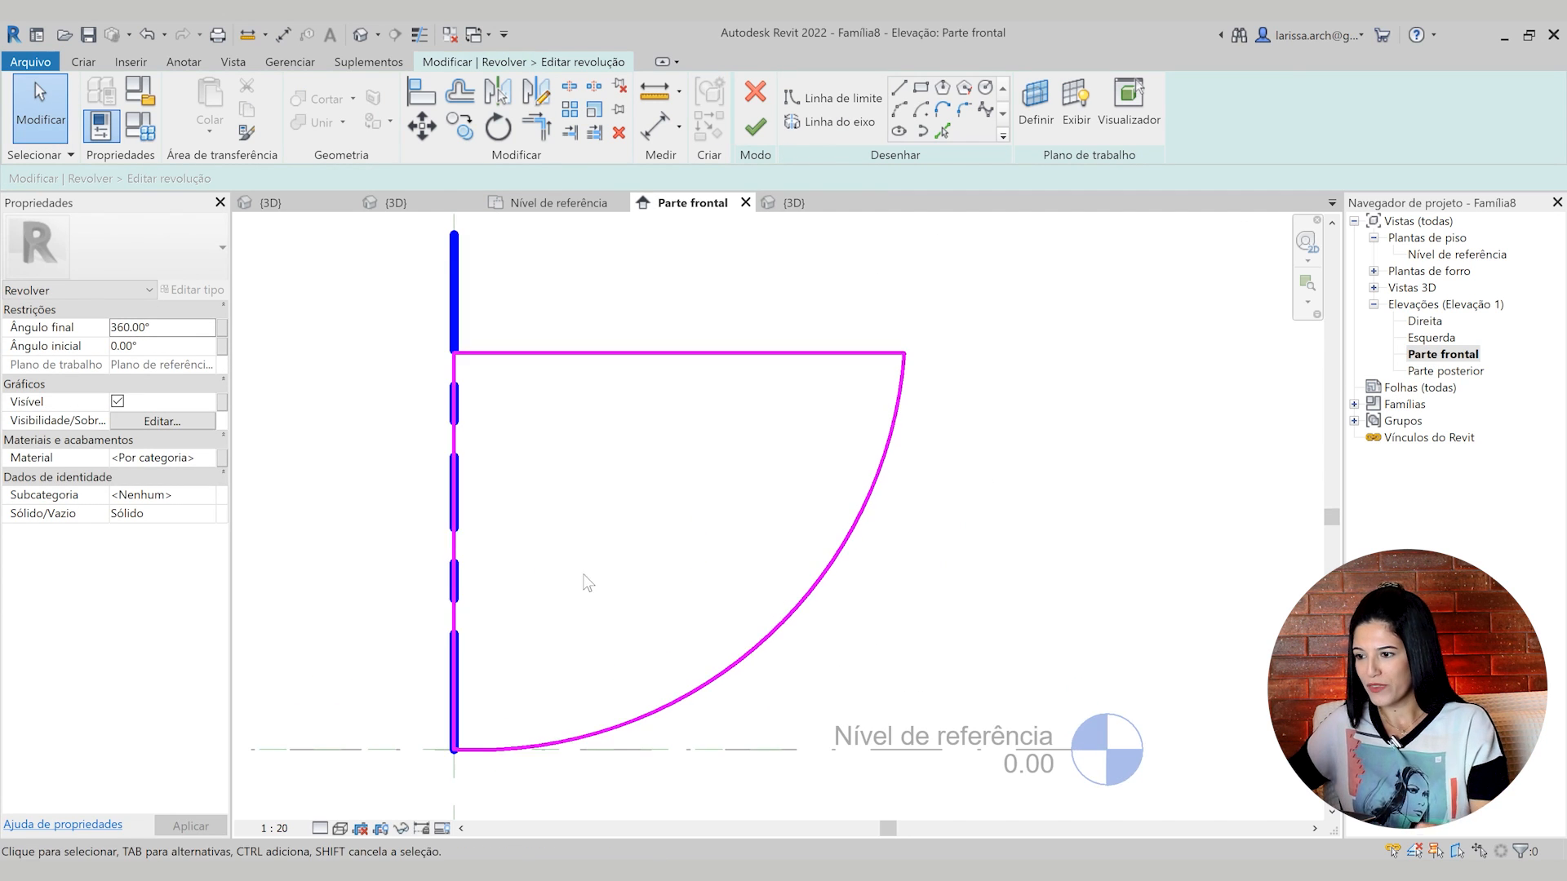
pyautogui.click(455, 416)
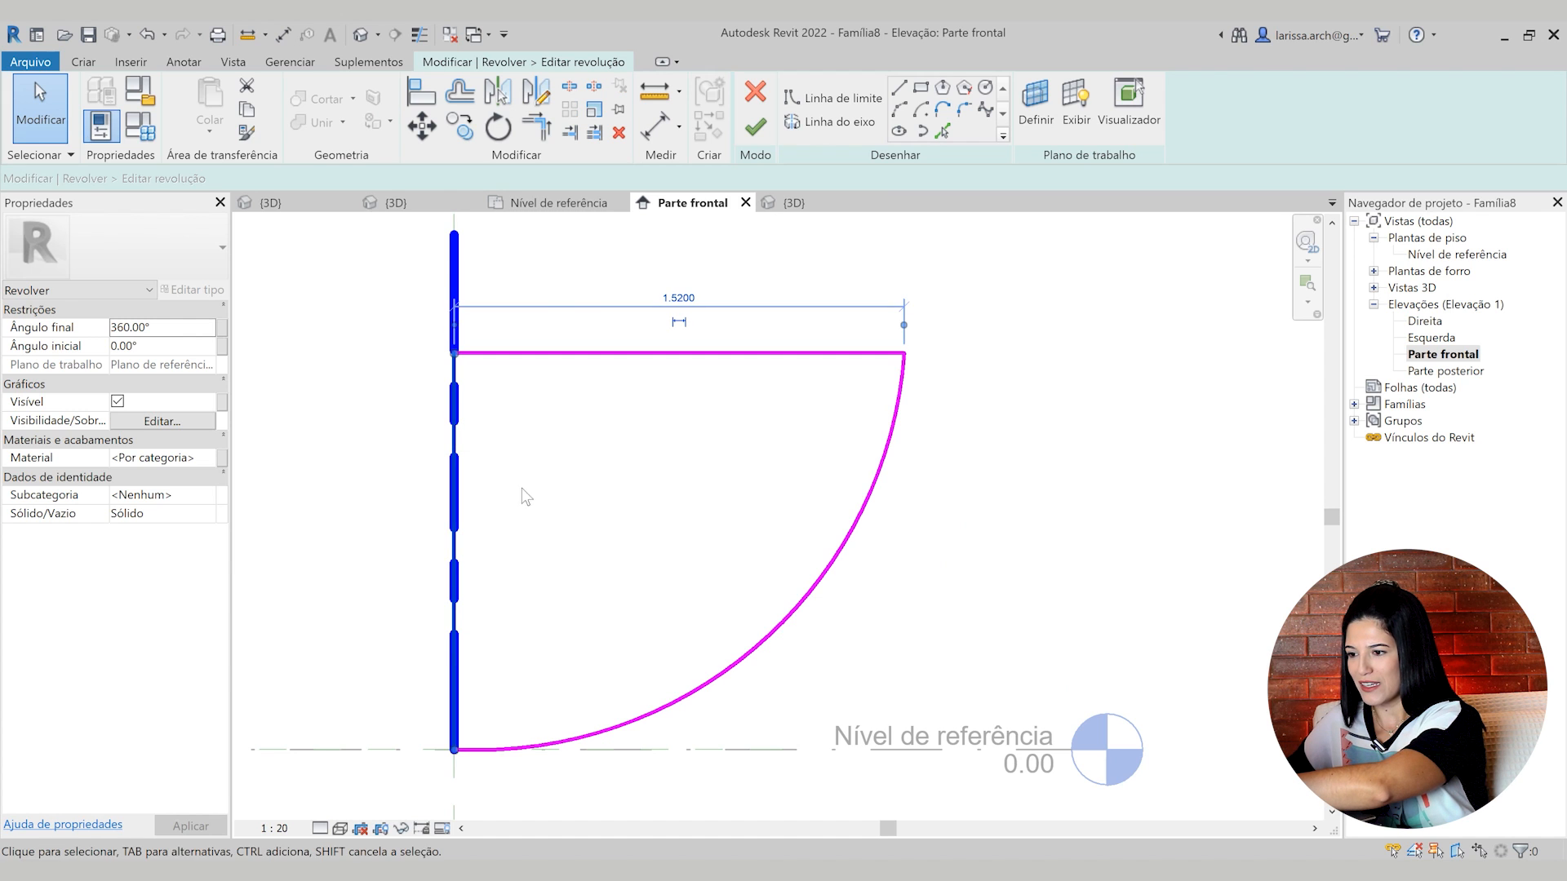
pyautogui.press('Delete')
pyautogui.click(603, 325)
pyautogui.press('Delete')
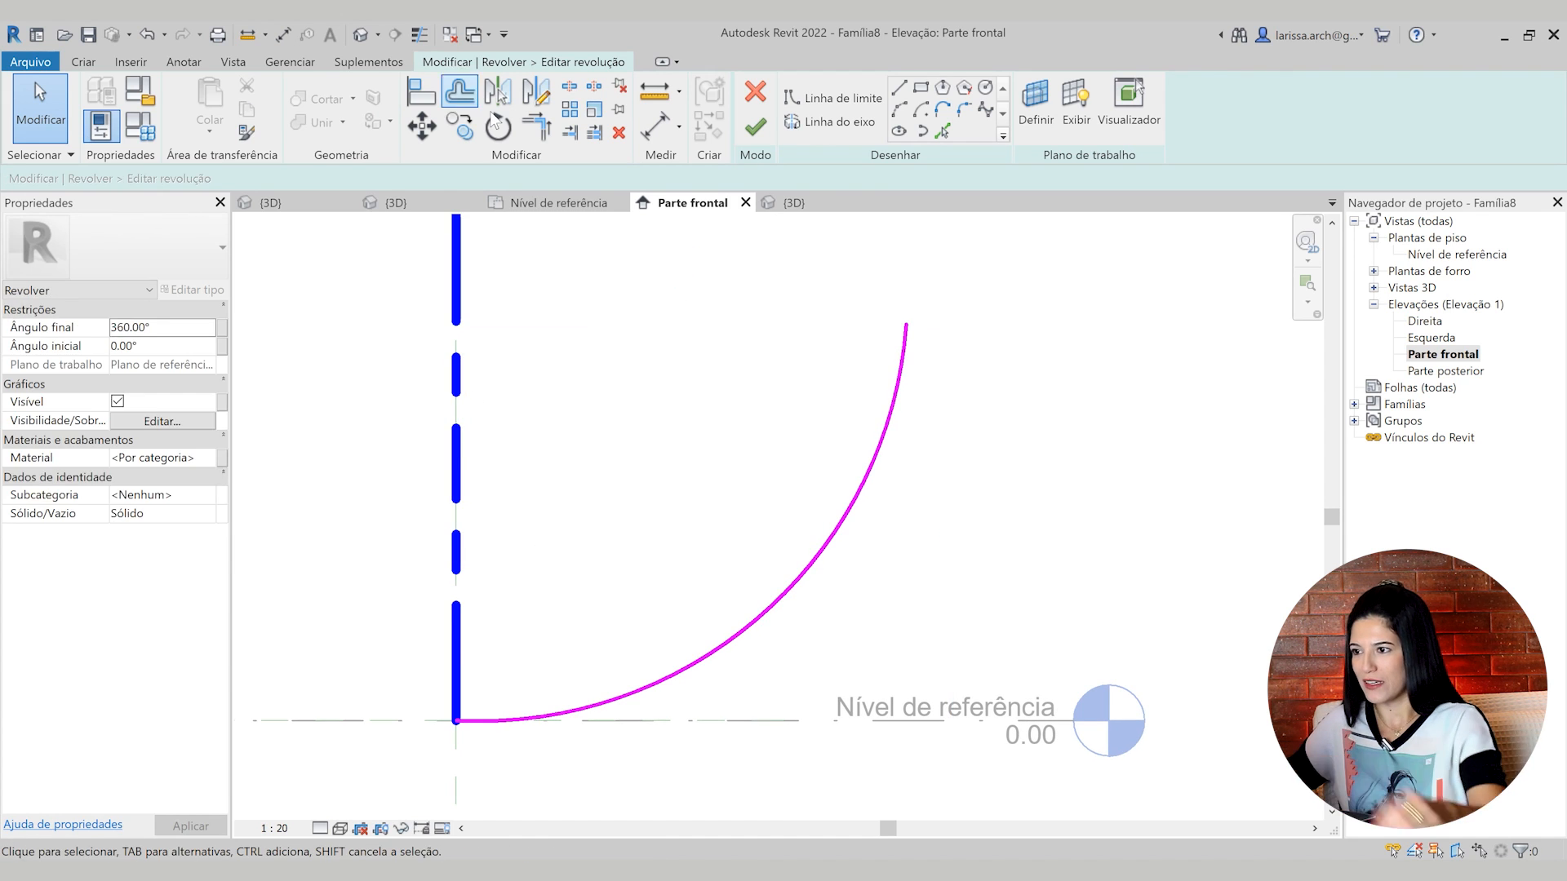
# Offset a copy of the boundary arc 0.0300 toward its inner side
pyautogui.click(459, 92)
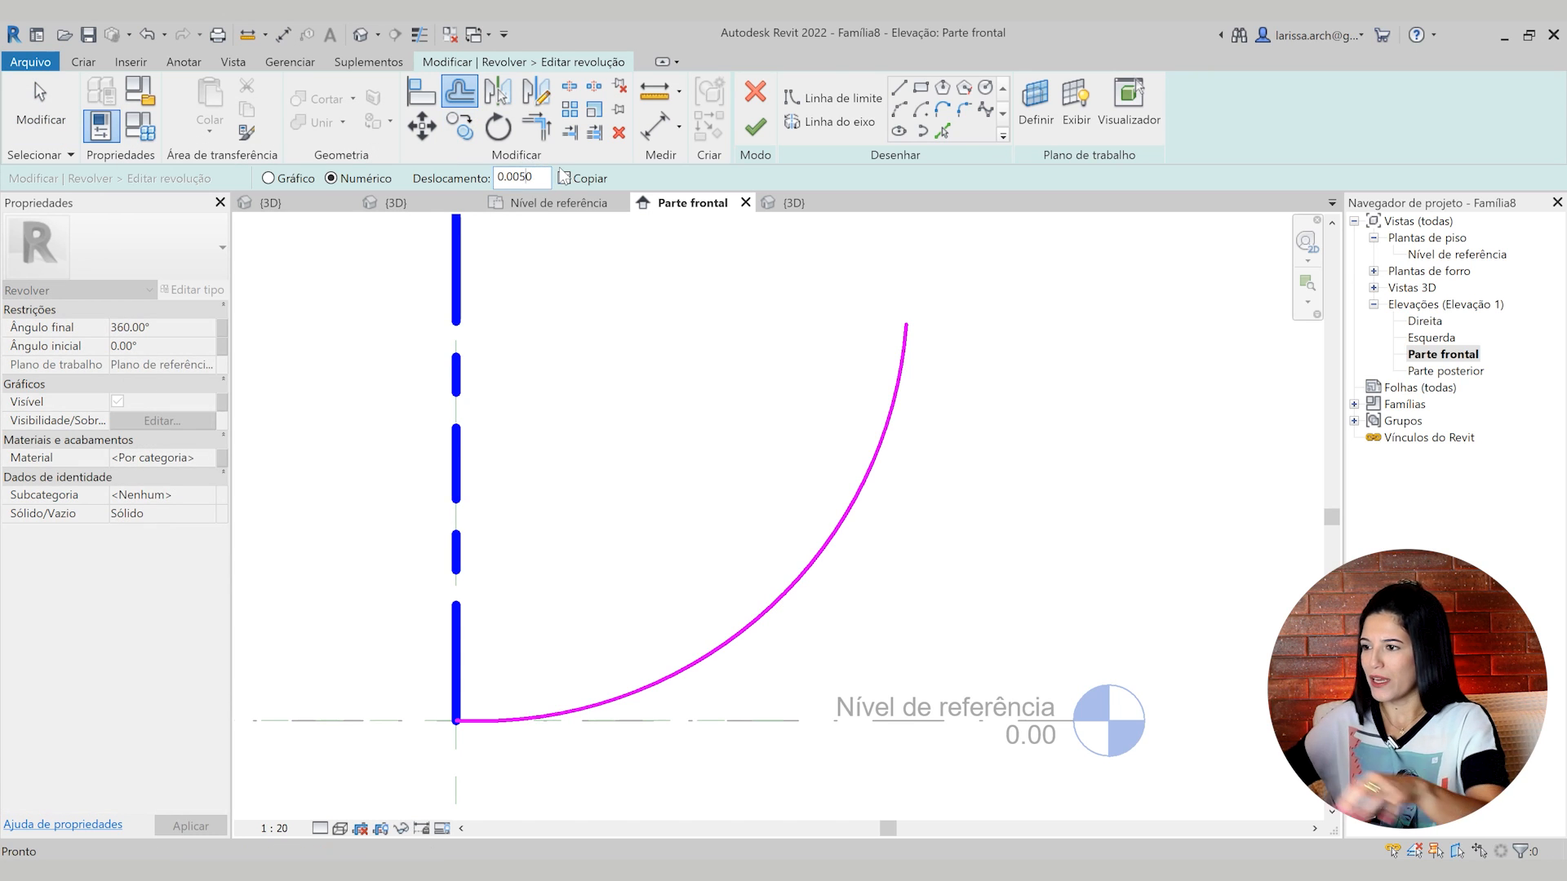
pyautogui.write('3')
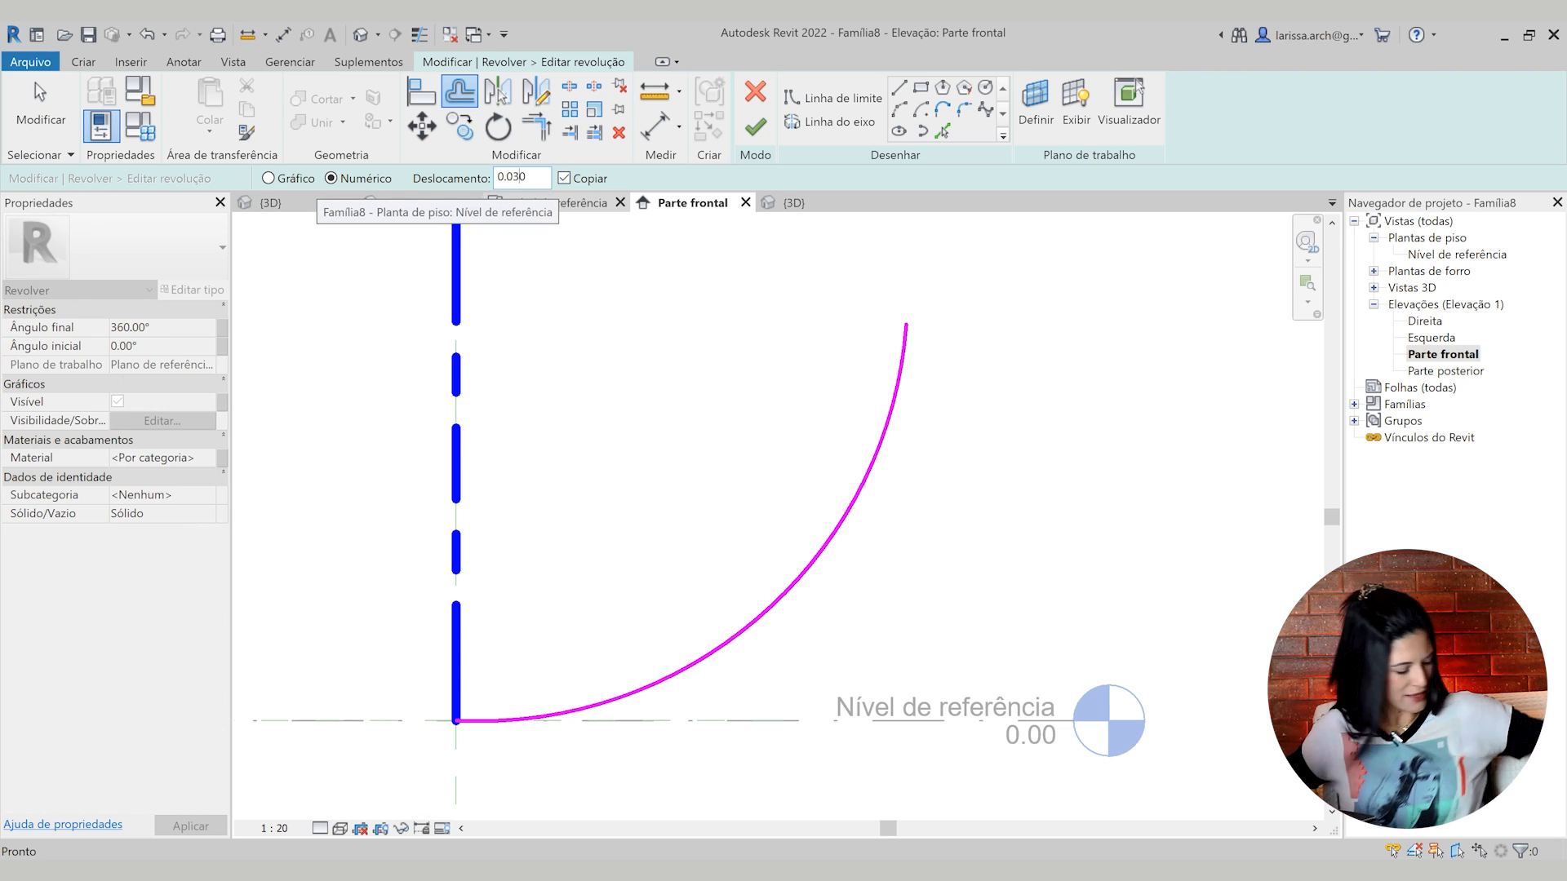
pyautogui.write('0')
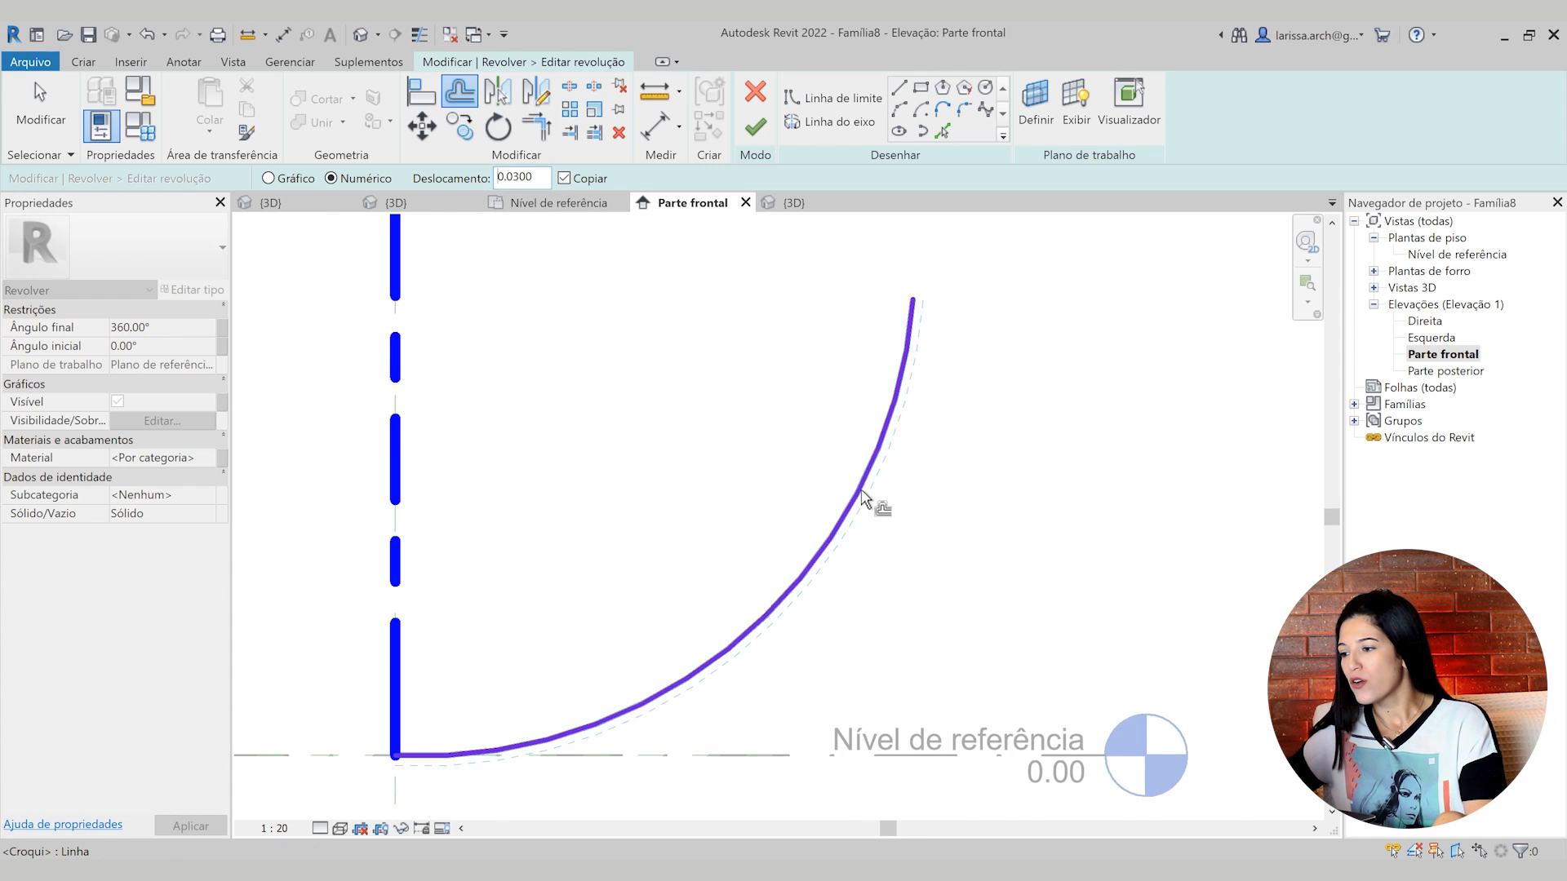
pyautogui.scroll(2, 868, 508)
pyautogui.scroll(-1, 858, 500)
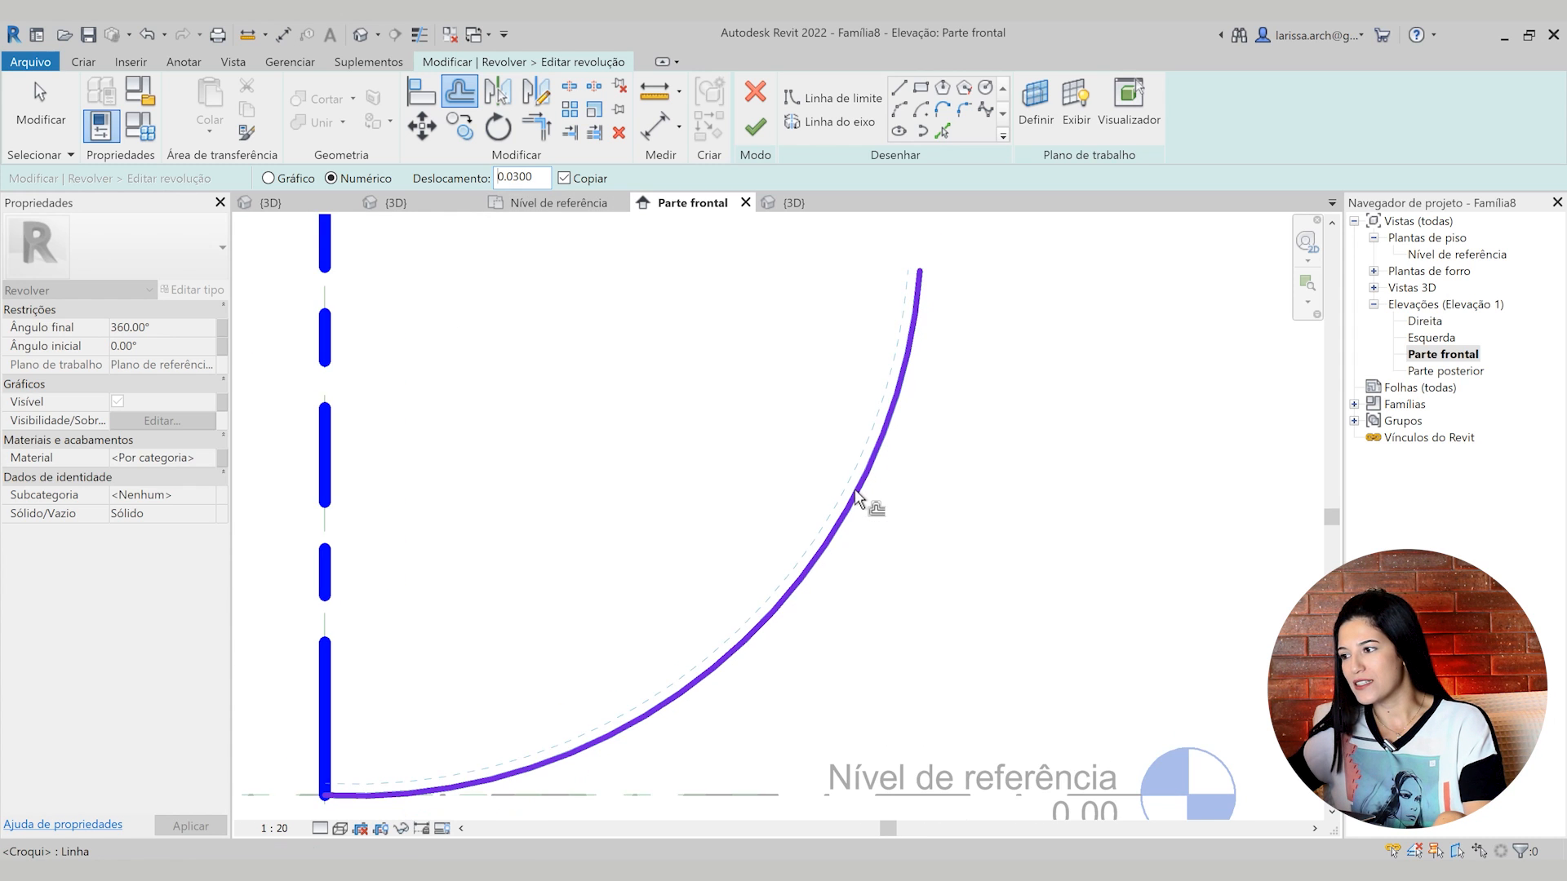
pyautogui.click(858, 499)
# Join the two concentric arcs with short boundary lines at the upper rim and at the axis end
pyautogui.click(899, 88)
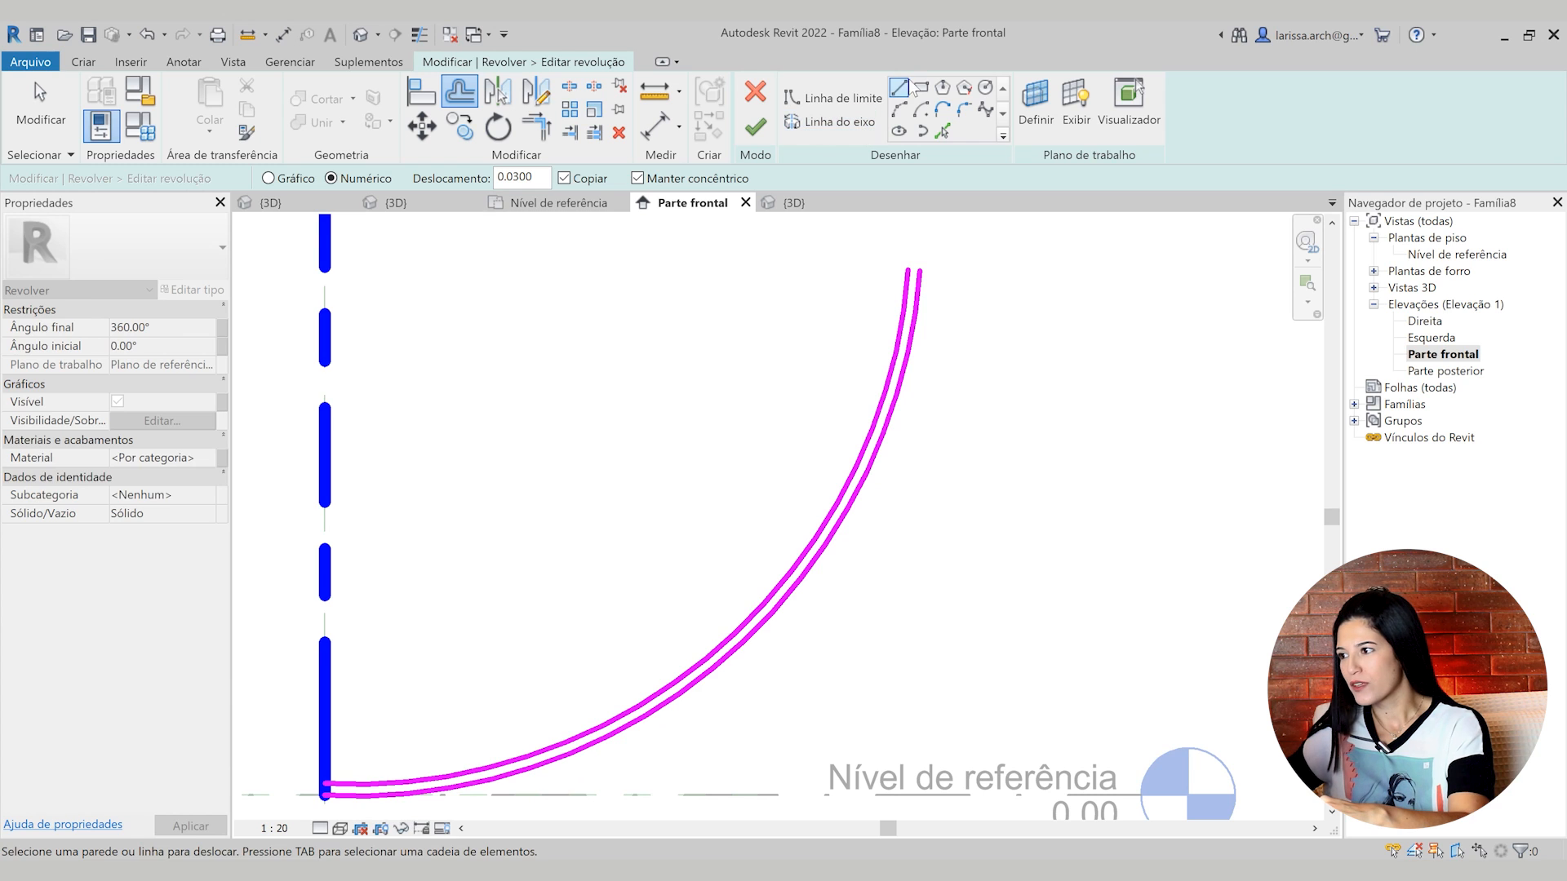
pyautogui.scroll(2, 918, 269)
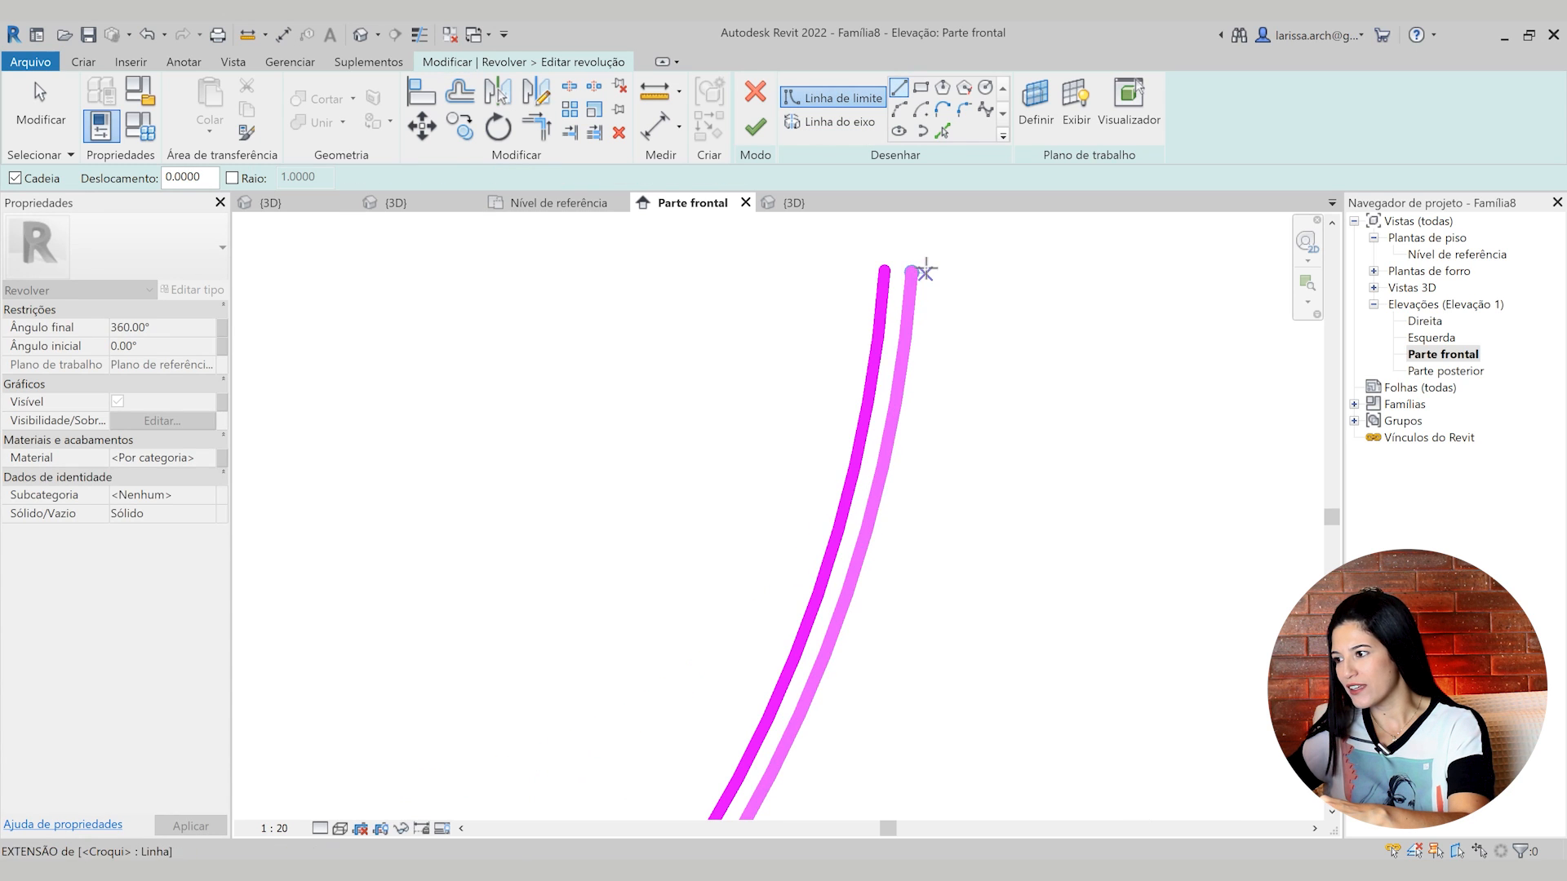
pyautogui.click(915, 272)
pyautogui.click(882, 270)
pyautogui.scroll(-2, 710, 402)
pyautogui.scroll(-1, 532, 553)
pyautogui.scroll(3, 702, 486)
pyautogui.scroll(4, 745, 514)
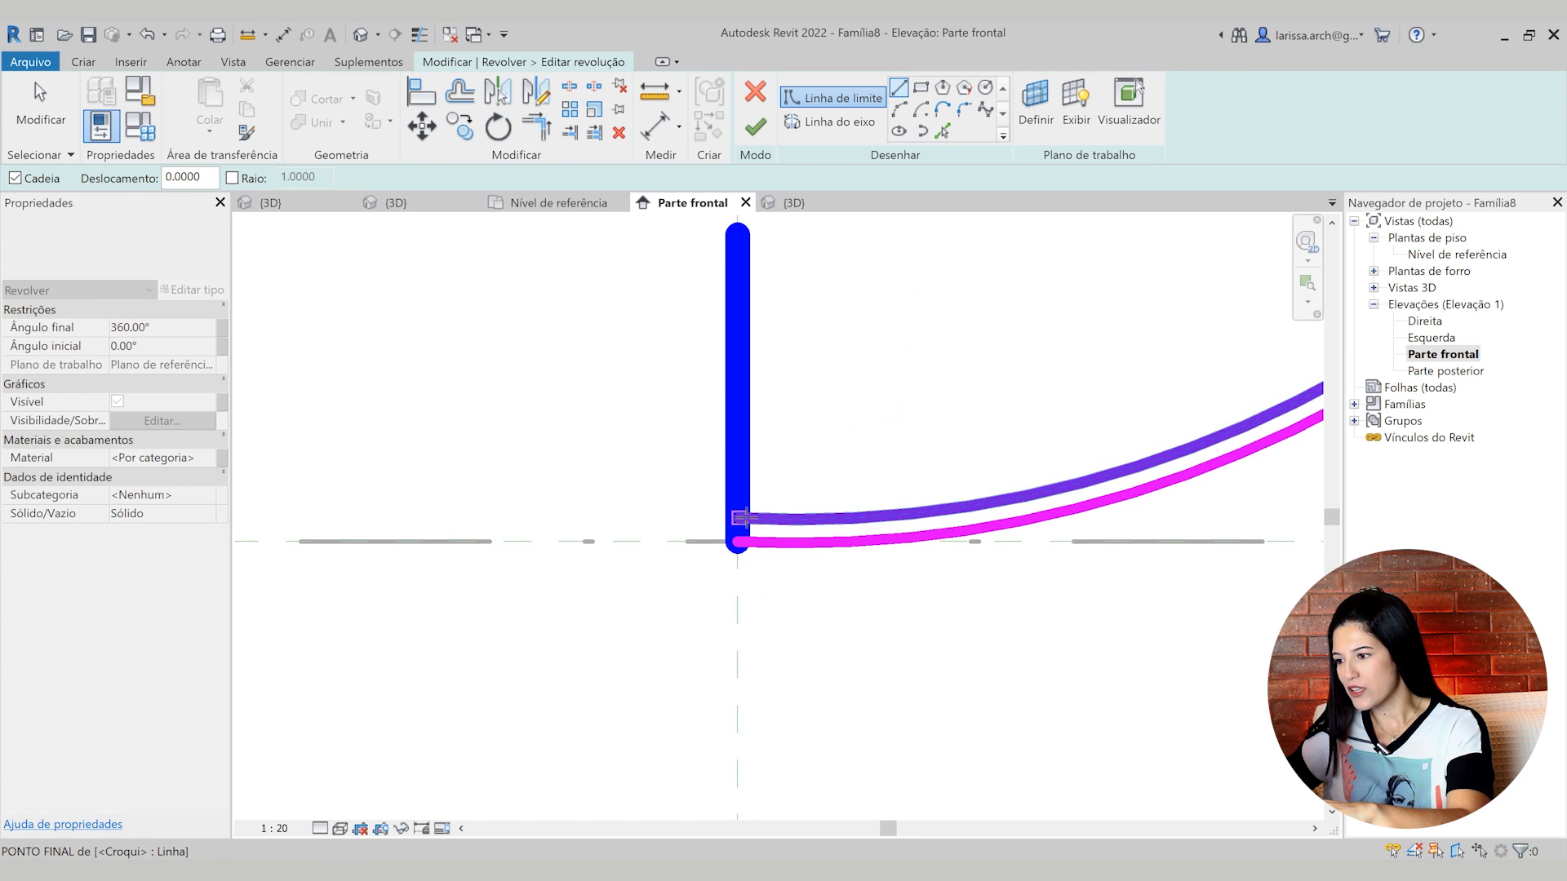
pyautogui.click(748, 508)
pyautogui.click(738, 541)
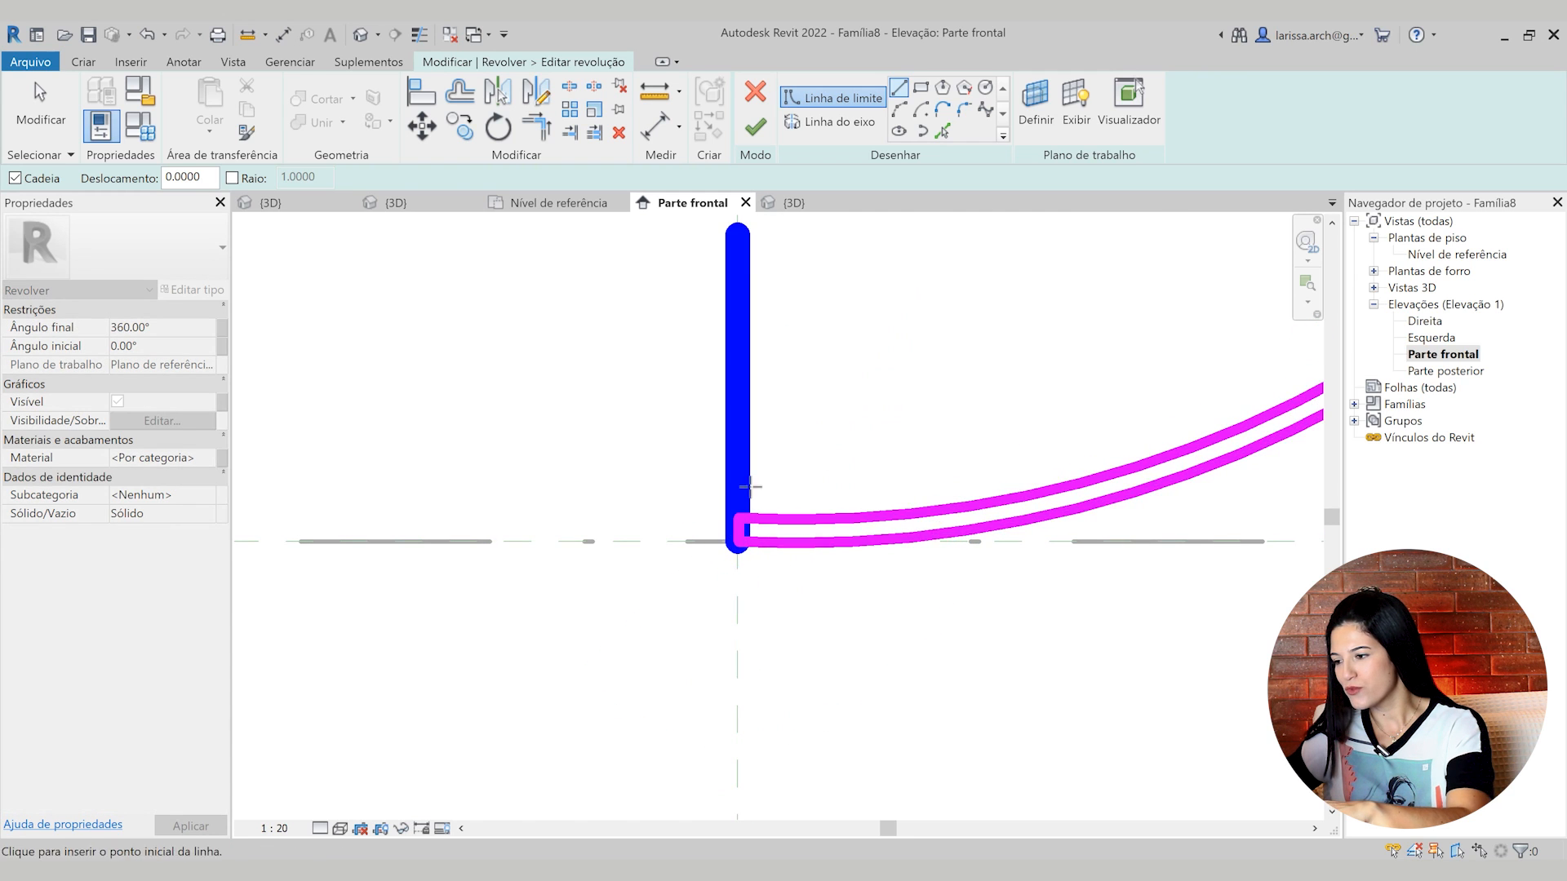
pyautogui.press('Escape')
# Check the thin closed arc profile and finish the revolve edit in the 3D view
pyautogui.scroll(5, 752, 493)
pyautogui.scroll(-7, 691, 506)
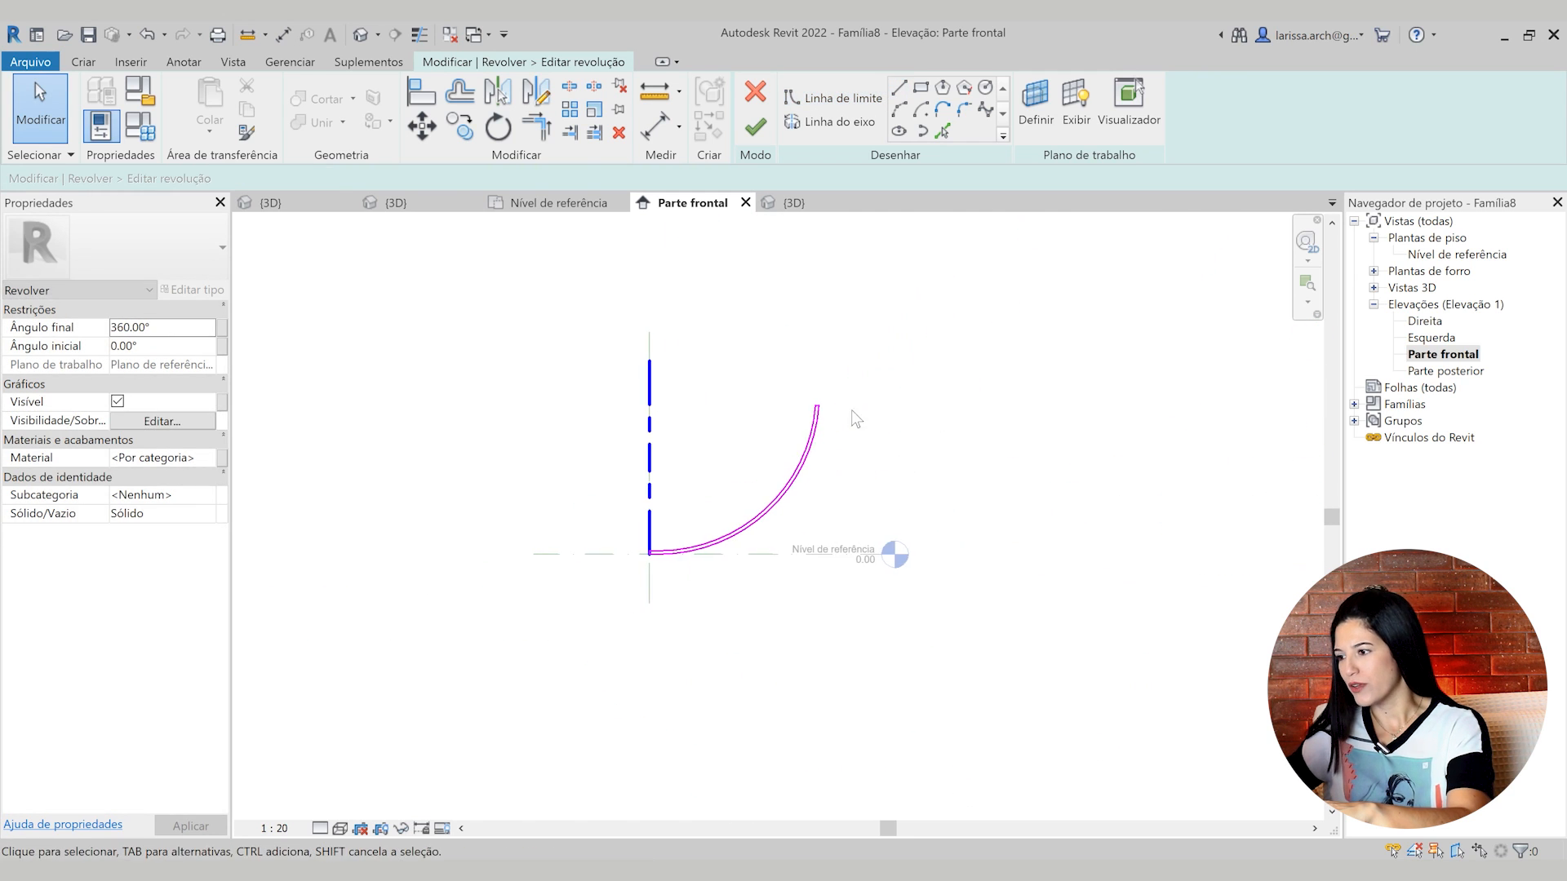
pyautogui.scroll(2, 792, 400)
pyautogui.moveTo(447, 369)
pyautogui.mouseDown()
pyautogui.moveTo(1026, 628)
pyautogui.moveTo(1064, 753)
pyautogui.mouseUp()
pyautogui.press('Escape')
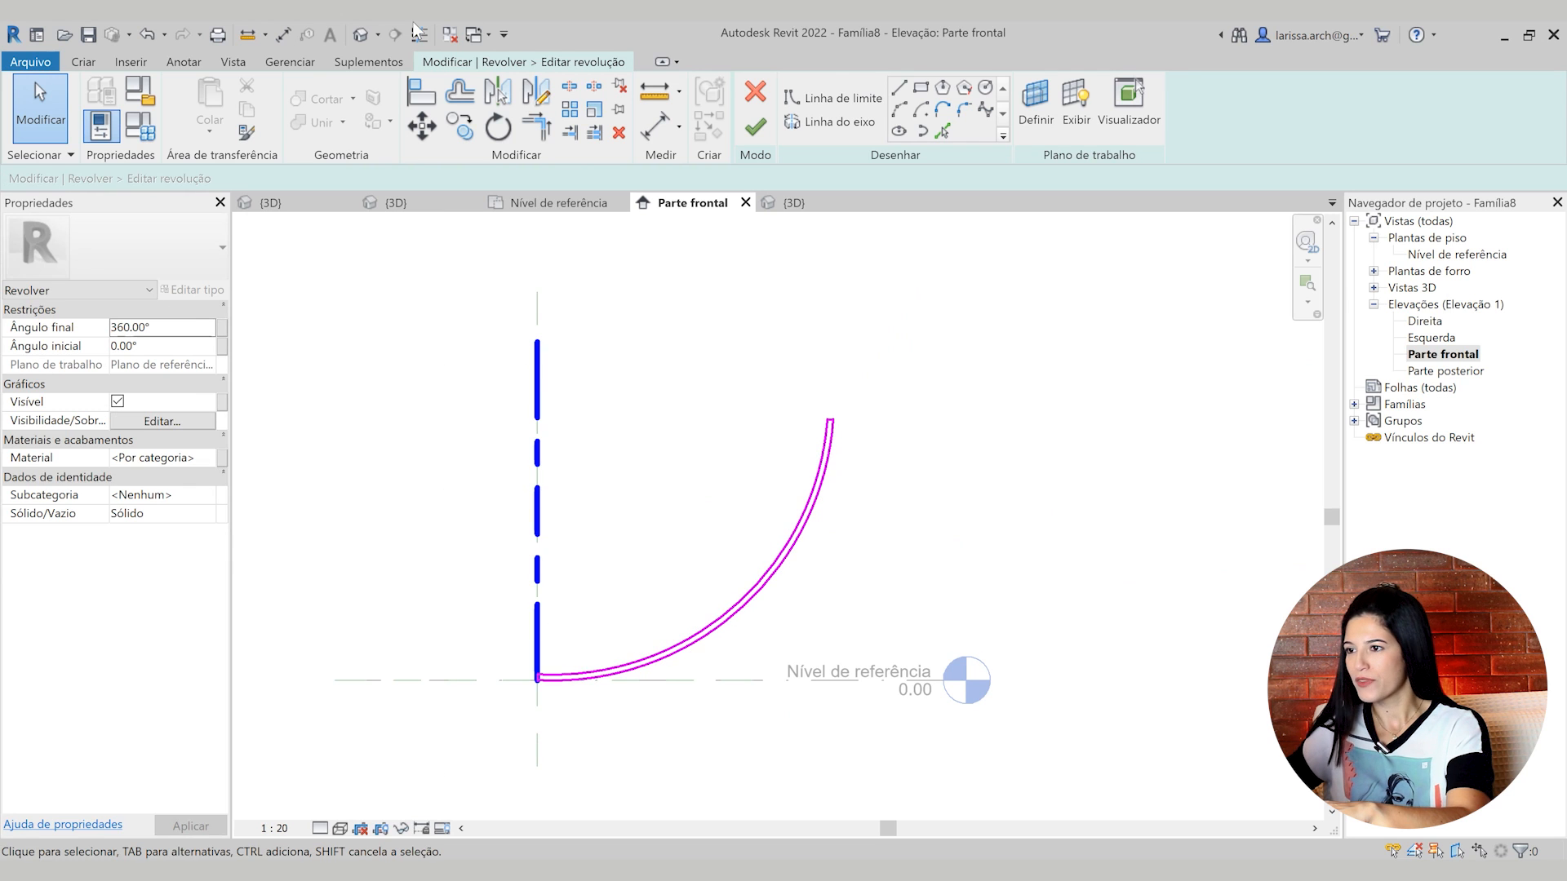
pyautogui.click(359, 35)
pyautogui.click(756, 127)
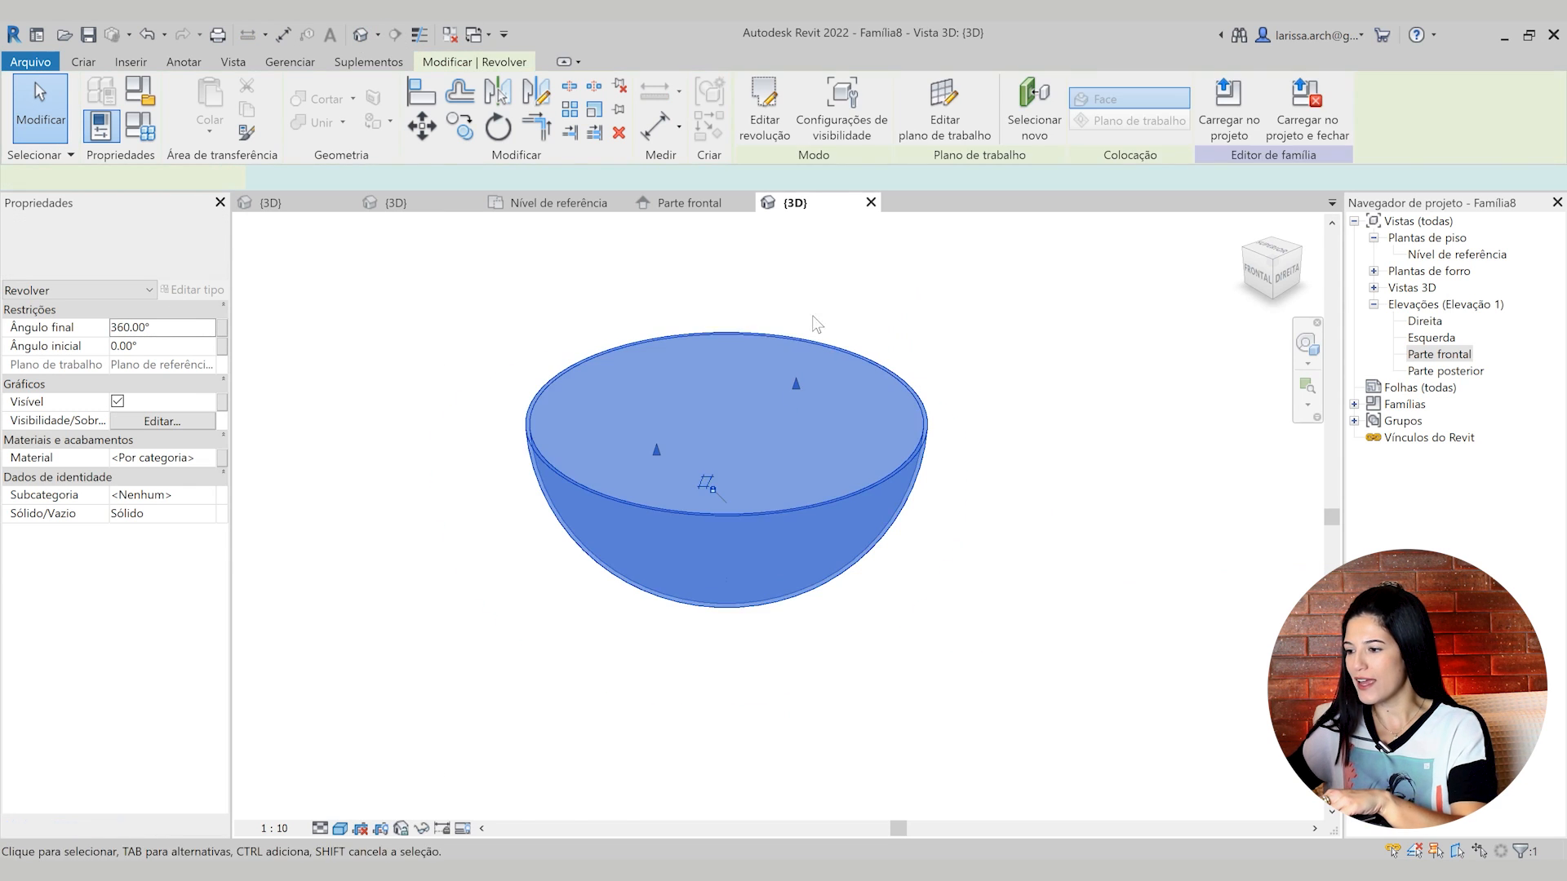
# Set the 3D view's visual style to Sombreado and inspect the inside of the hollow bowl
pyautogui.click(671, 683)
pyautogui.keyDown('shift'); pyautogui.moveTo(674, 683); pyautogui.dragTo(802, 577, button='middle'); pyautogui.keyUp('shift')
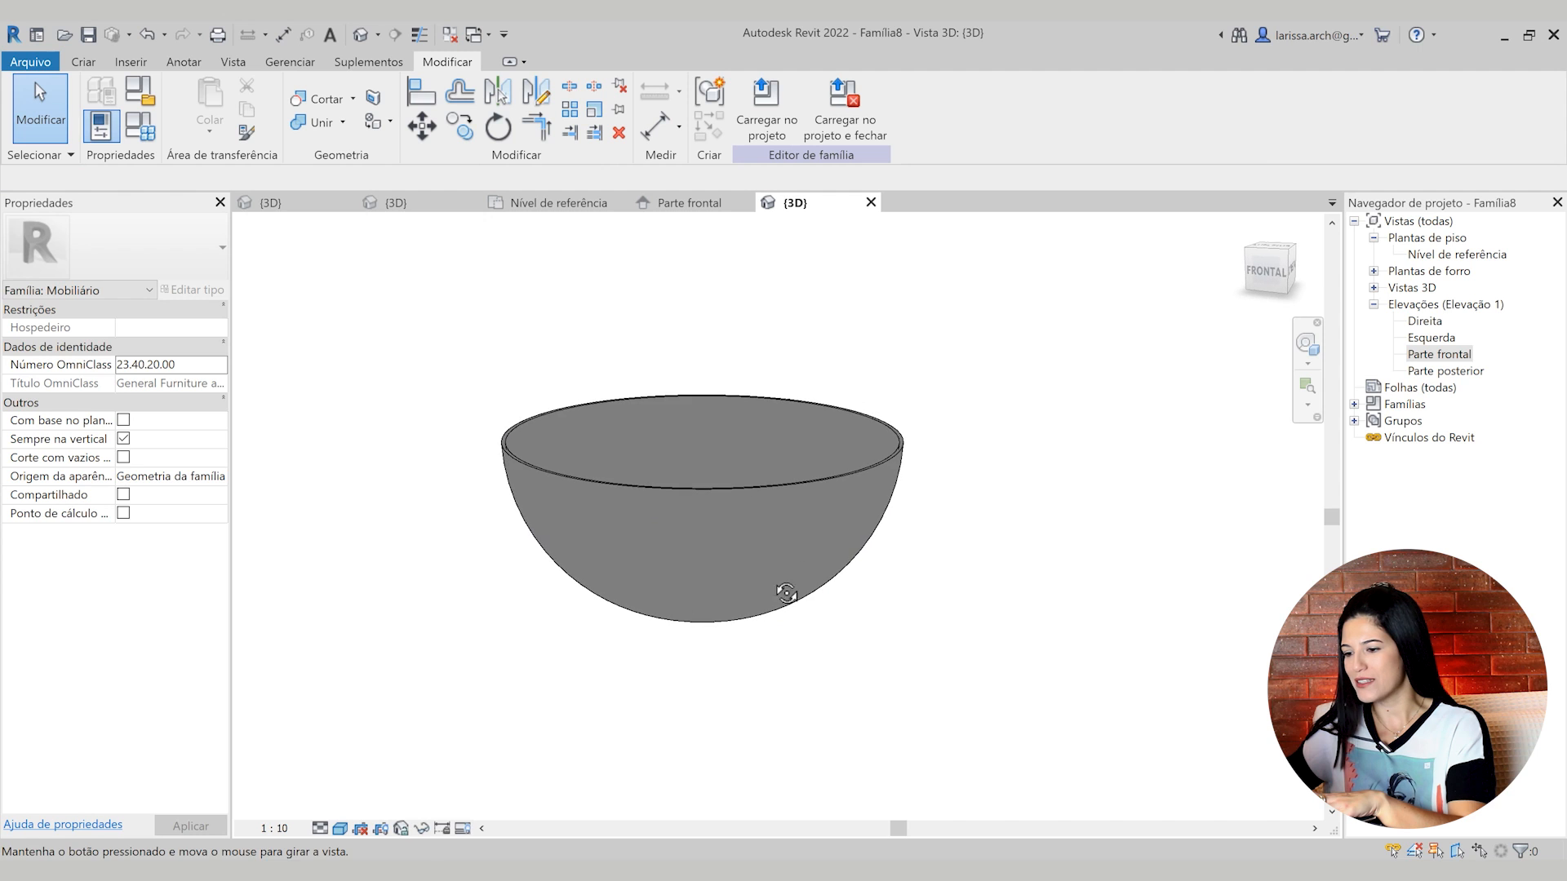
pyautogui.click(340, 829)
pyautogui.click(385, 773)
pyautogui.moveTo(570, 728)
pyautogui.keyDown('shift'); pyautogui.mouseDown(button='middle')
pyautogui.moveTo(728, 496)
pyautogui.moveTo(806, 521)
pyautogui.mouseUp(button='middle'); pyautogui.keyUp('shift')
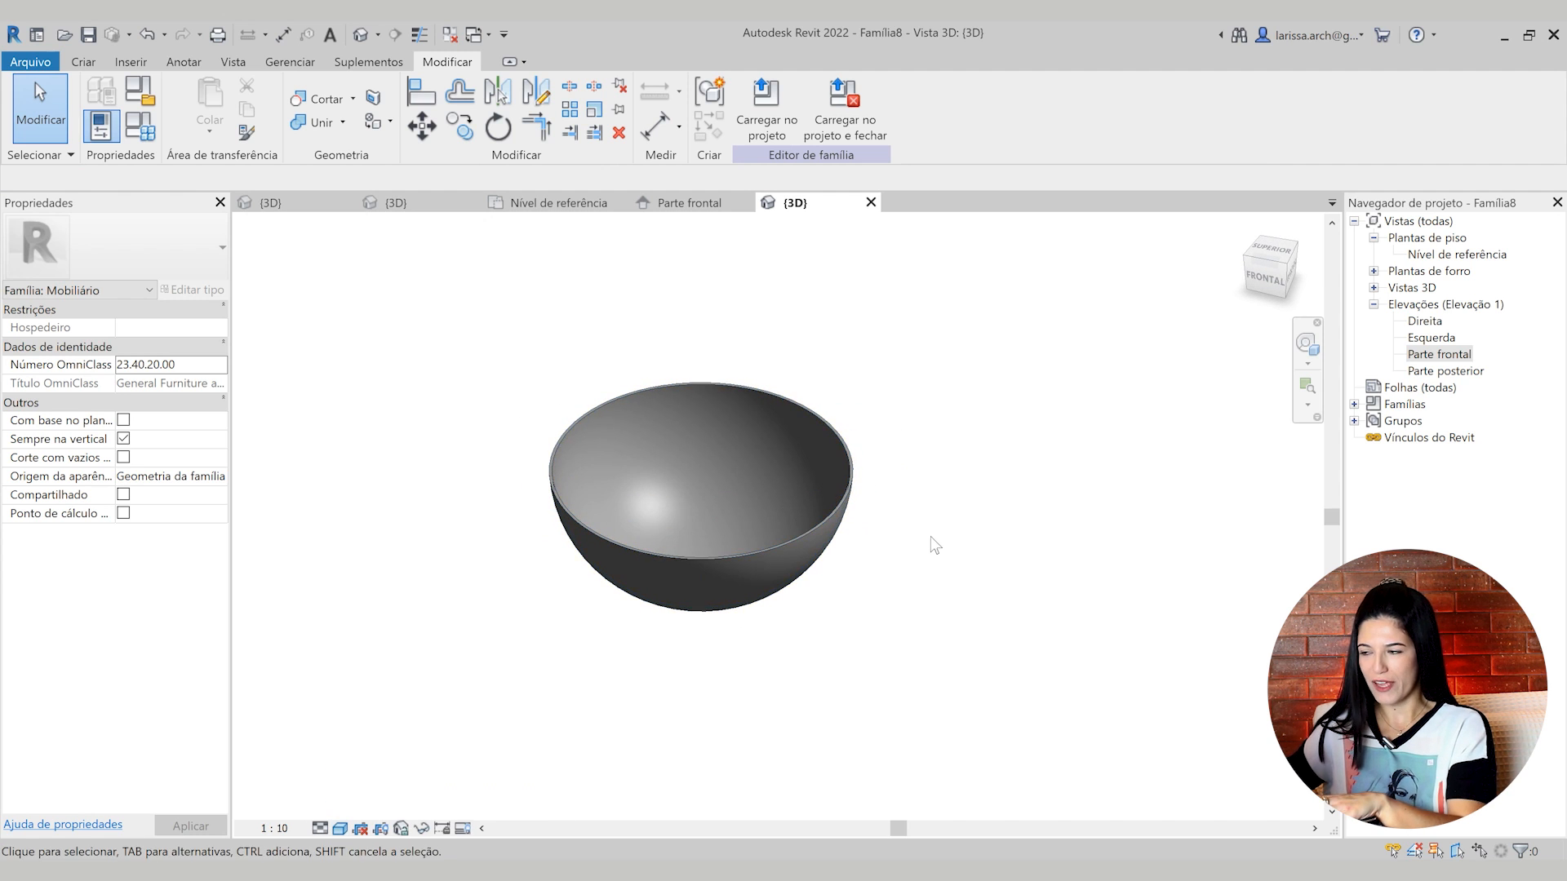
pyautogui.scroll(2, 746, 513)
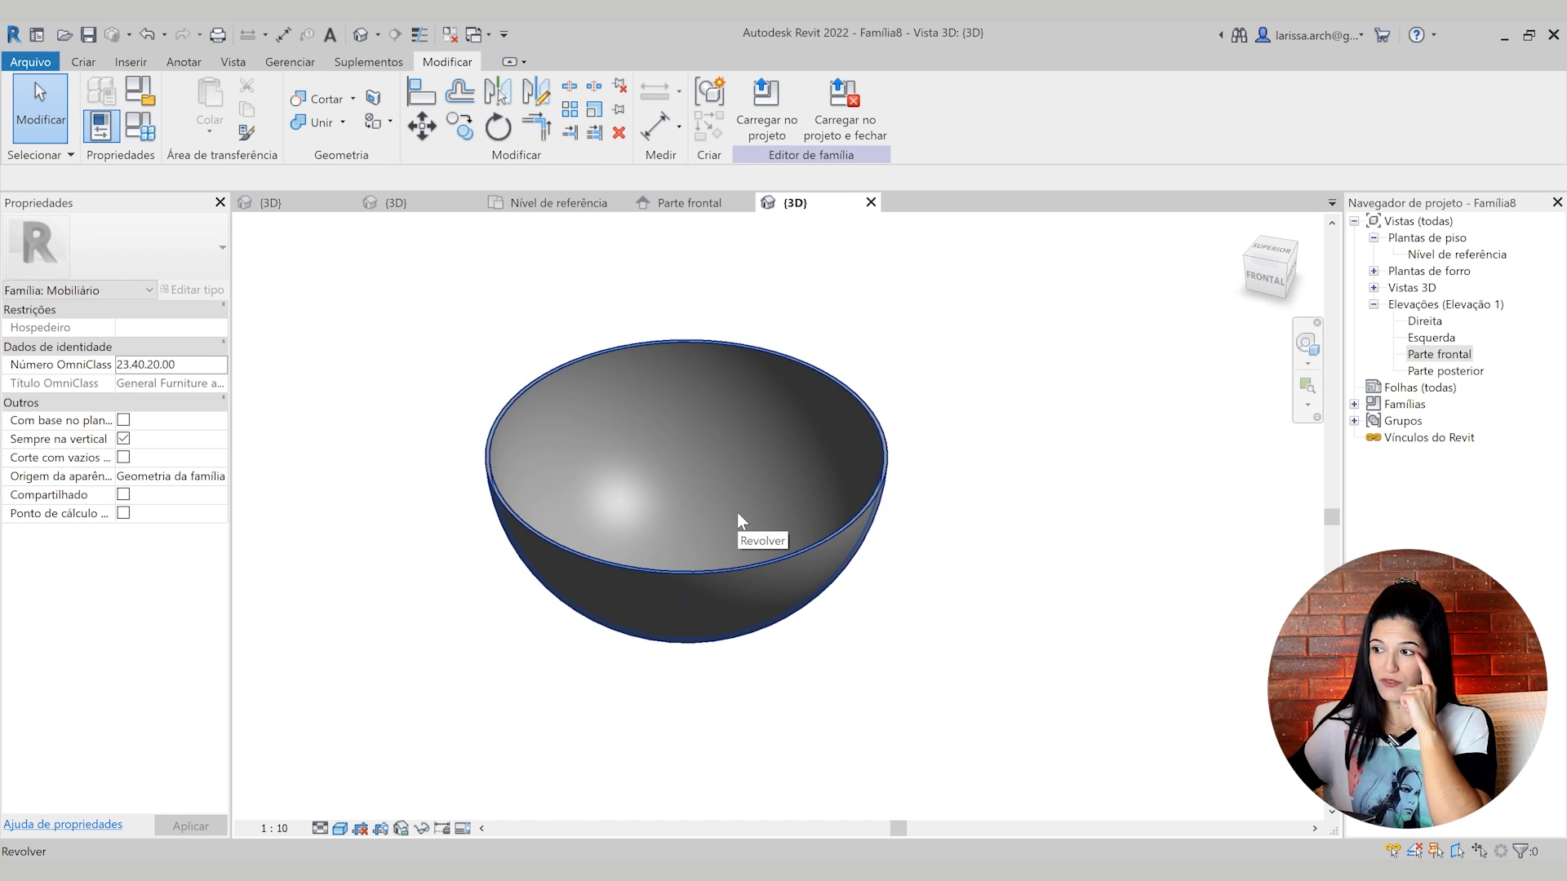
pyautogui.moveTo(635, 525); pyautogui.dragTo(613, 547, button='middle')
pyautogui.scroll(1, 614, 548)
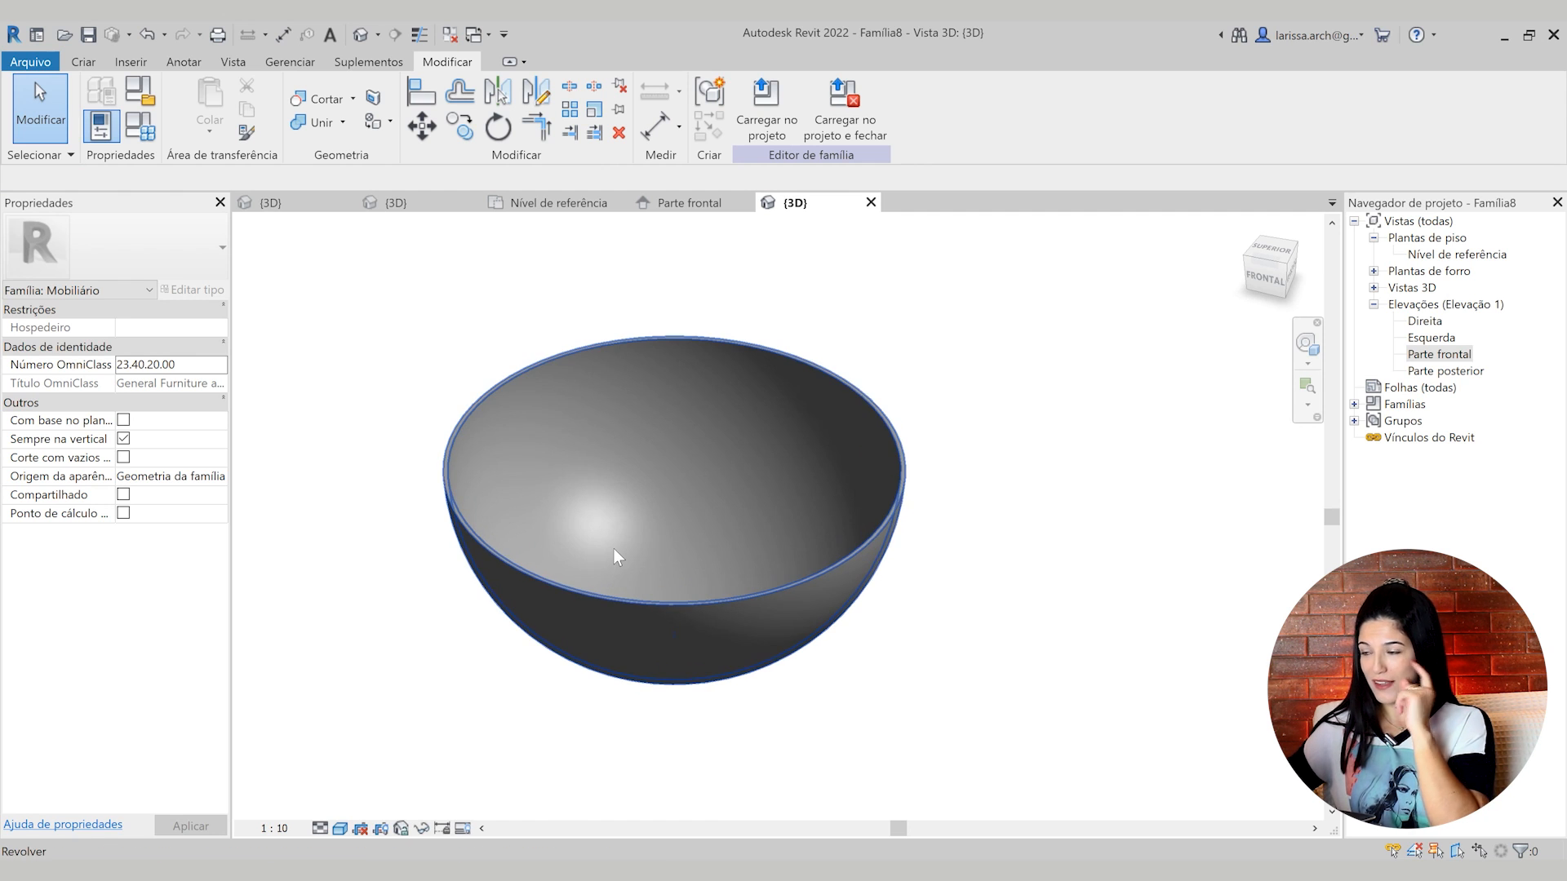
# Delete the revolved bowl from the family
pyautogui.click(542, 358)
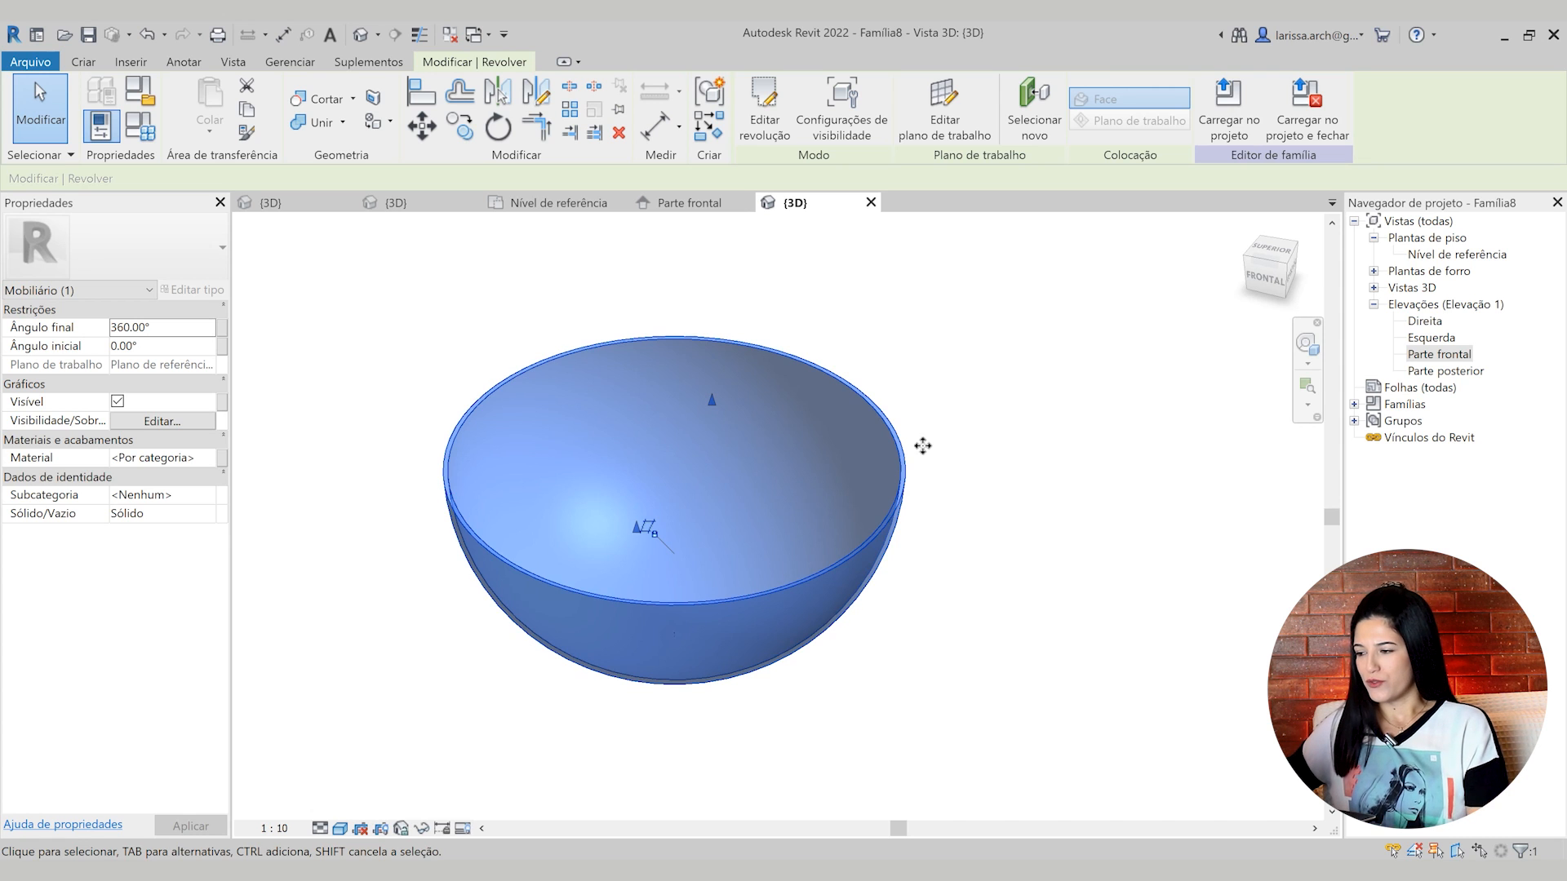
pyautogui.click(953, 544)
pyautogui.scroll(-3, 800, 488)
pyautogui.scroll(2, 827, 483)
pyautogui.click(759, 470)
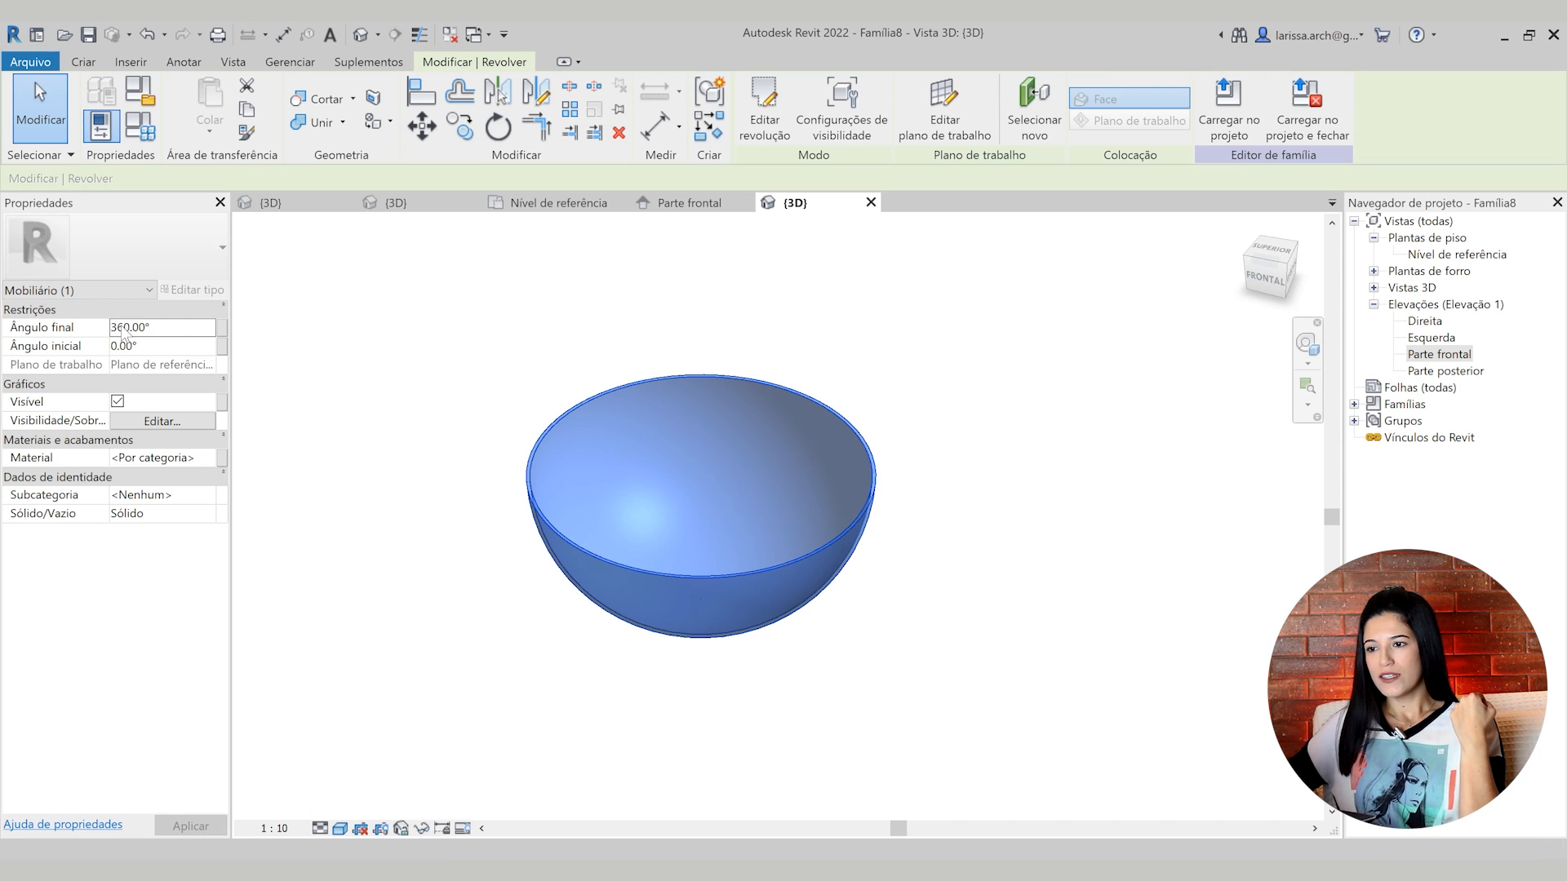
pyautogui.press('Delete')
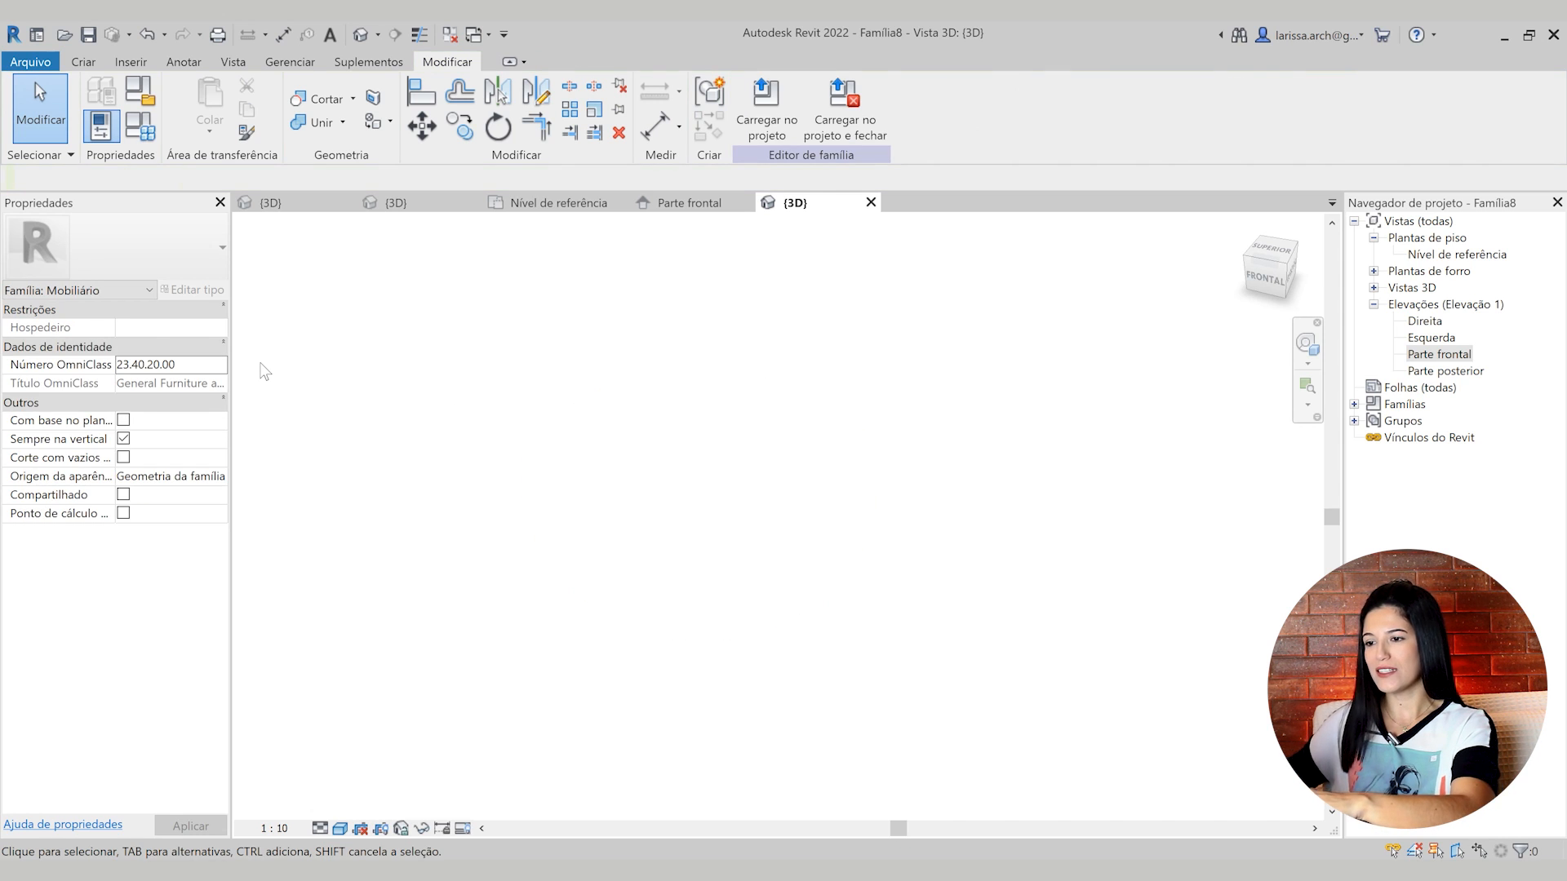
# Undo the bowl's deletion and set its revolve end angle to 160° to cut it open
pyautogui.hotkey('ctrl', 'z')
pyautogui.click(687, 560)
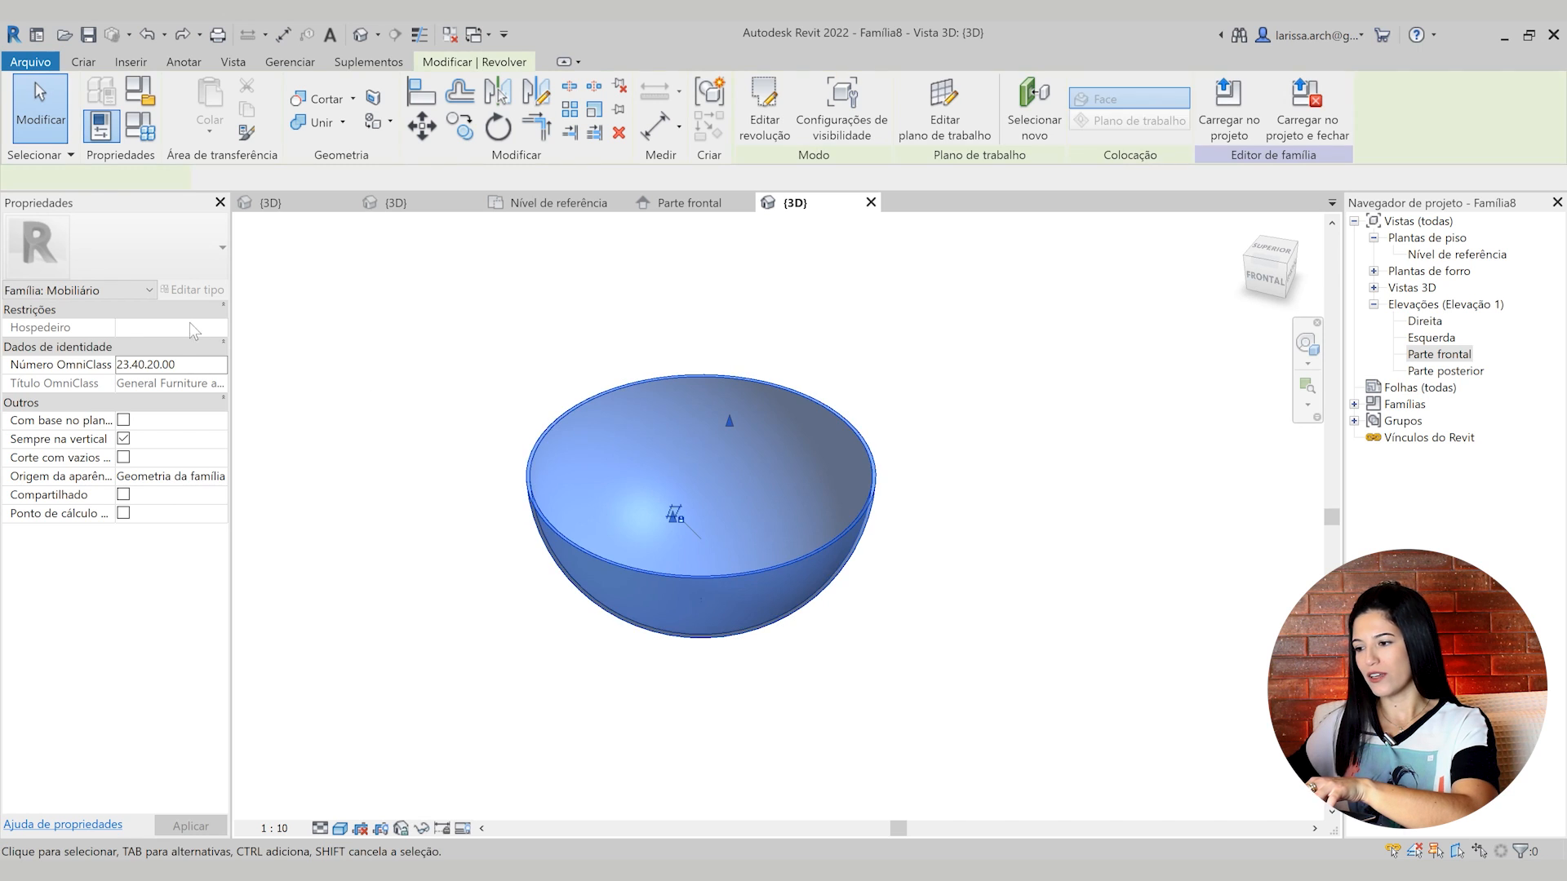
pyautogui.click(124, 328)
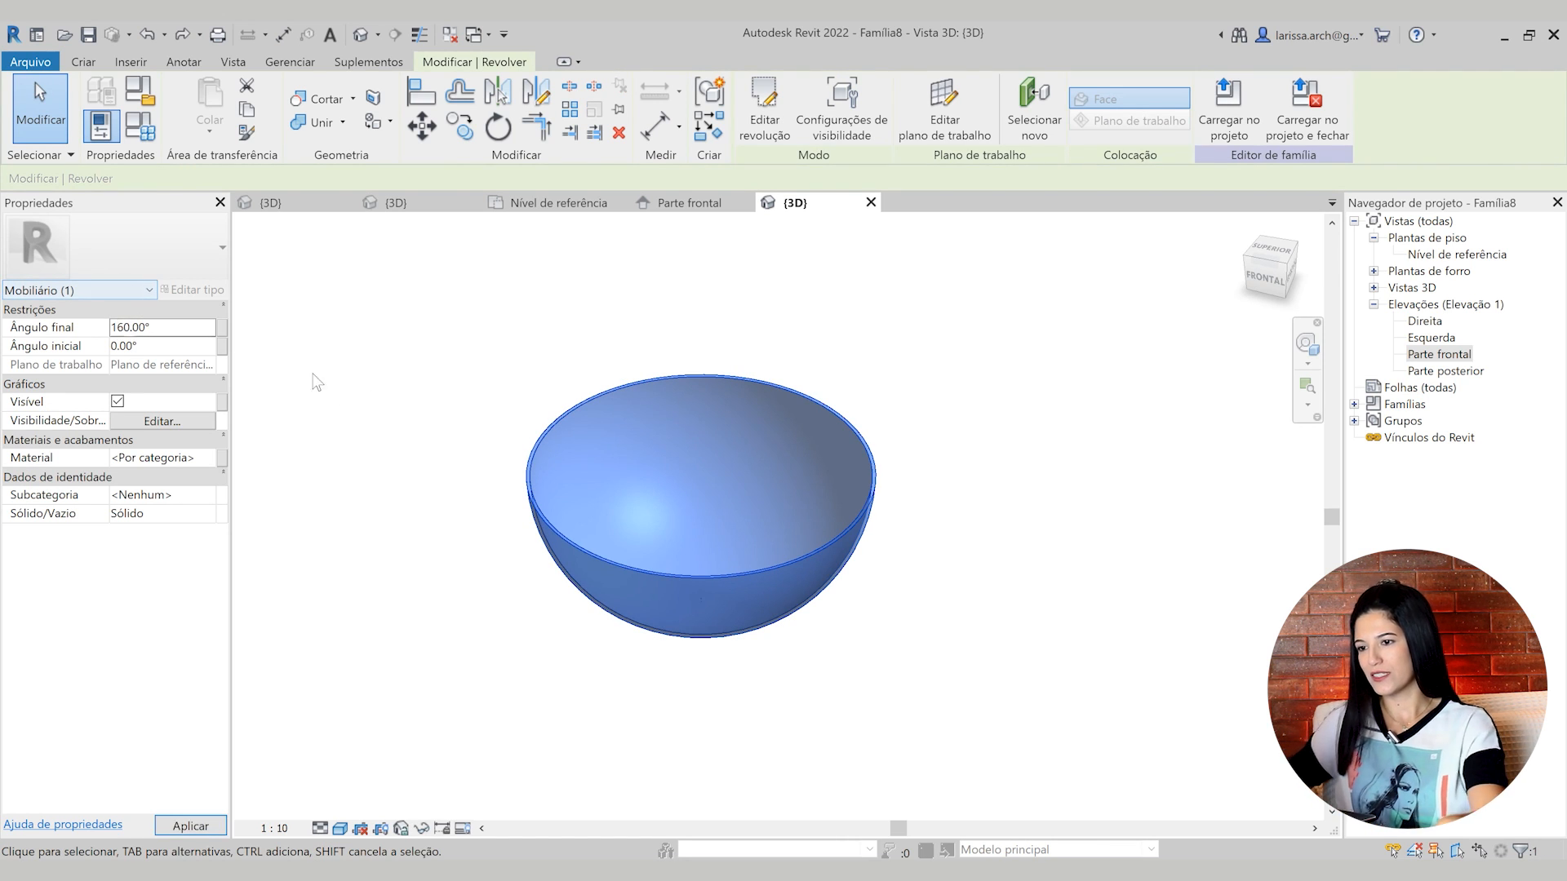
pyautogui.click(335, 389)
pyautogui.scroll(1, 339, 392)
pyautogui.scroll(-1, 938, 514)
pyautogui.keyDown('shift'); pyautogui.moveTo(956, 571); pyautogui.dragTo(757, 630, button='middle'); pyautogui.keyUp('shift')
pyautogui.scroll(-1, 763, 601)
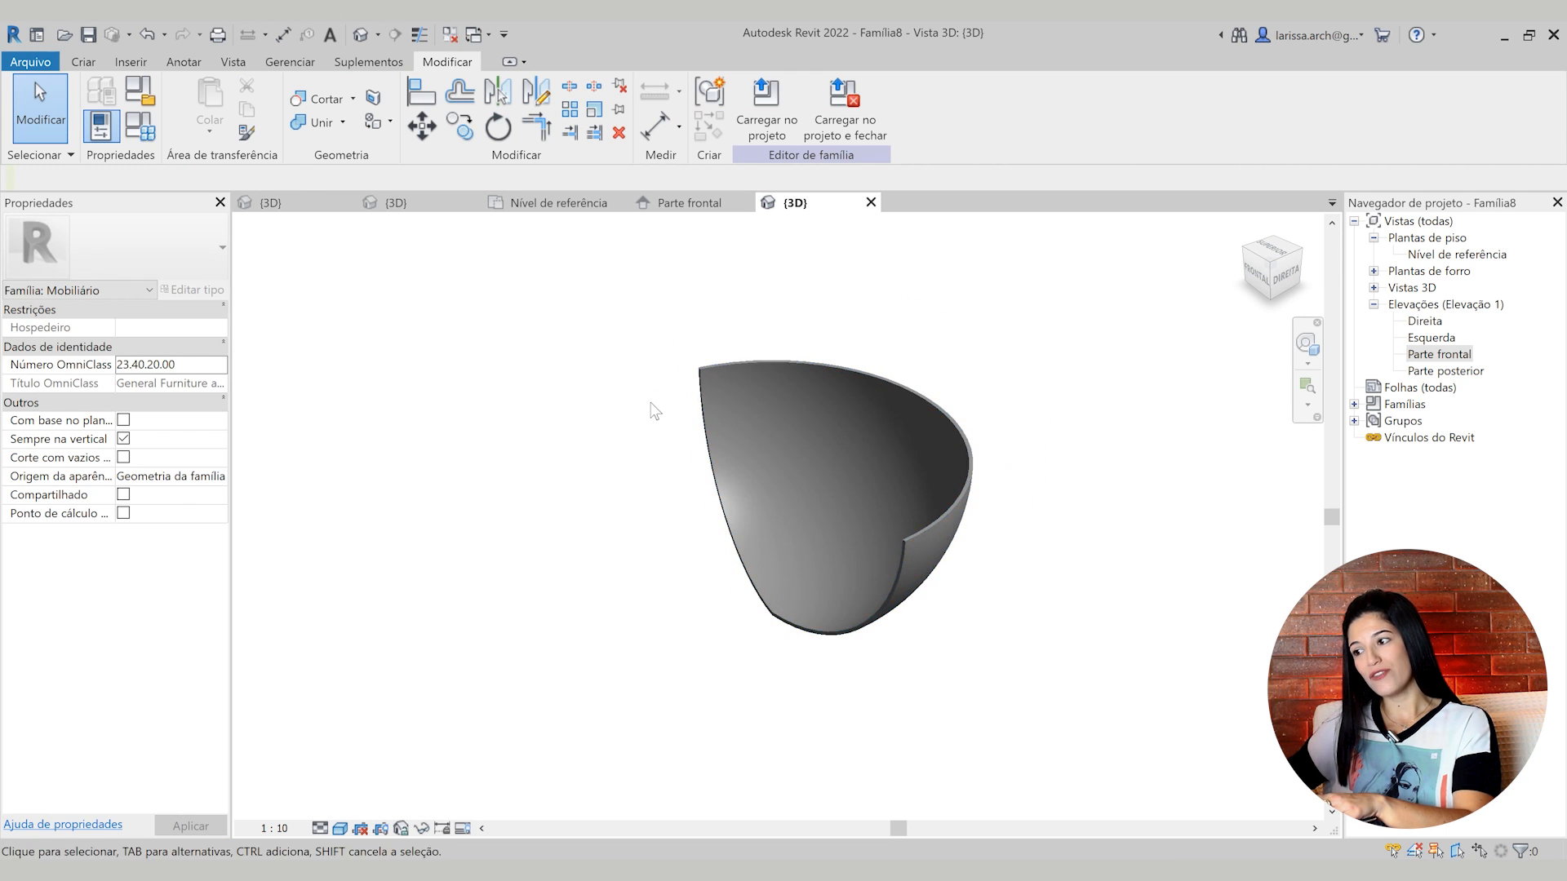
pyautogui.moveTo(892, 532)
pyautogui.keyDown('shift'); pyautogui.mouseDown(button='middle')
pyautogui.moveTo(762, 549)
pyautogui.moveTo(657, 523)
pyautogui.moveTo(980, 563)
pyautogui.moveTo(883, 554)
pyautogui.mouseUp(button='middle'); pyautogui.keyUp('shift')
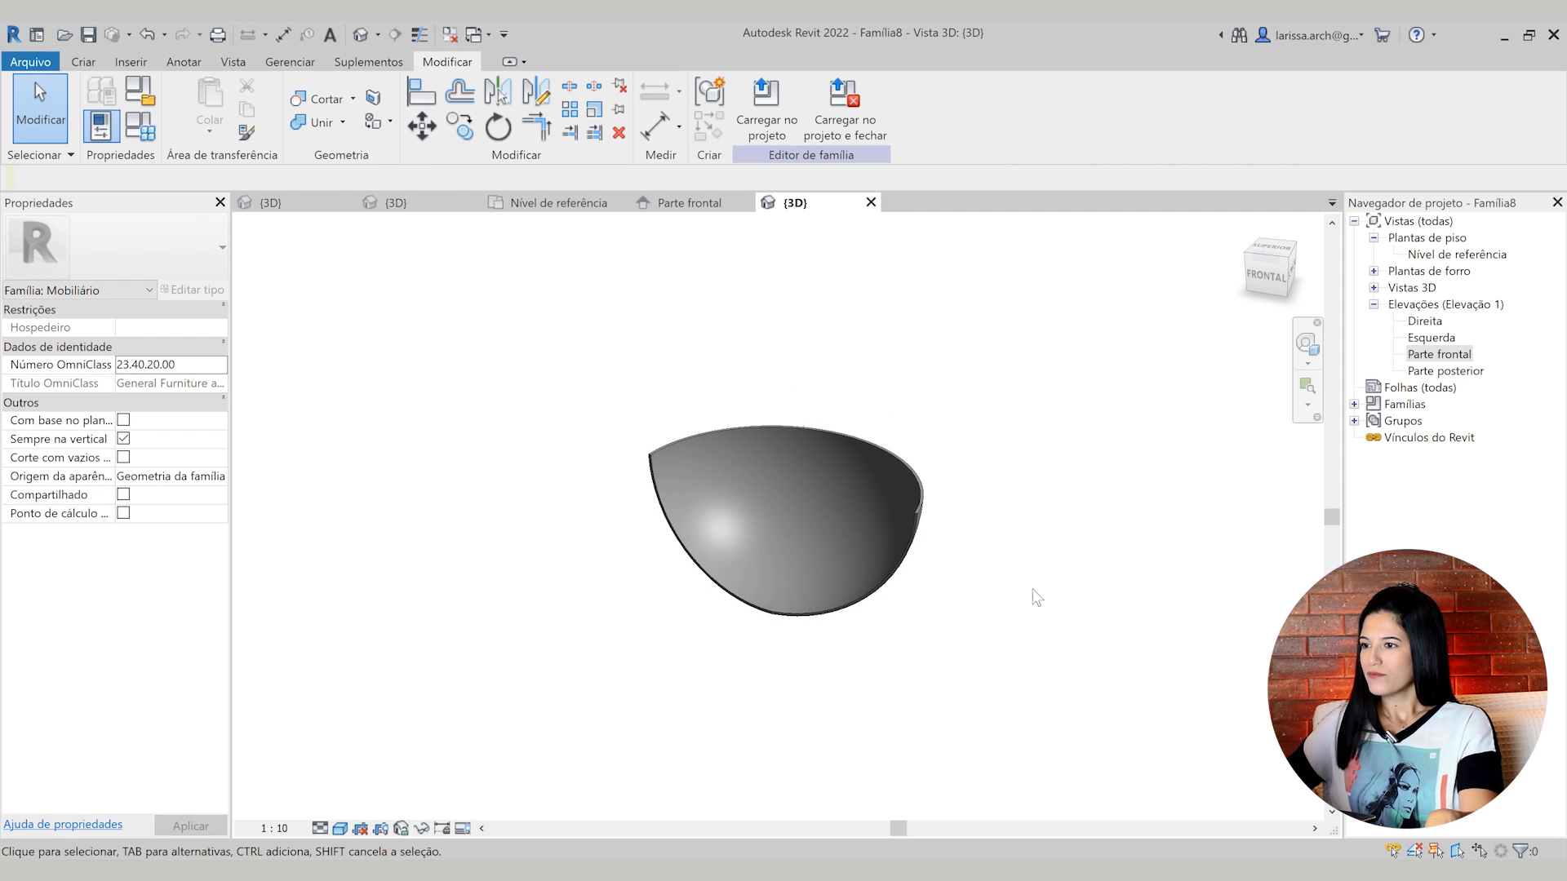
# Close the inactive views, discard the Família8 family without saving, and close the second open family's 3D view
pyautogui.click(451, 35)
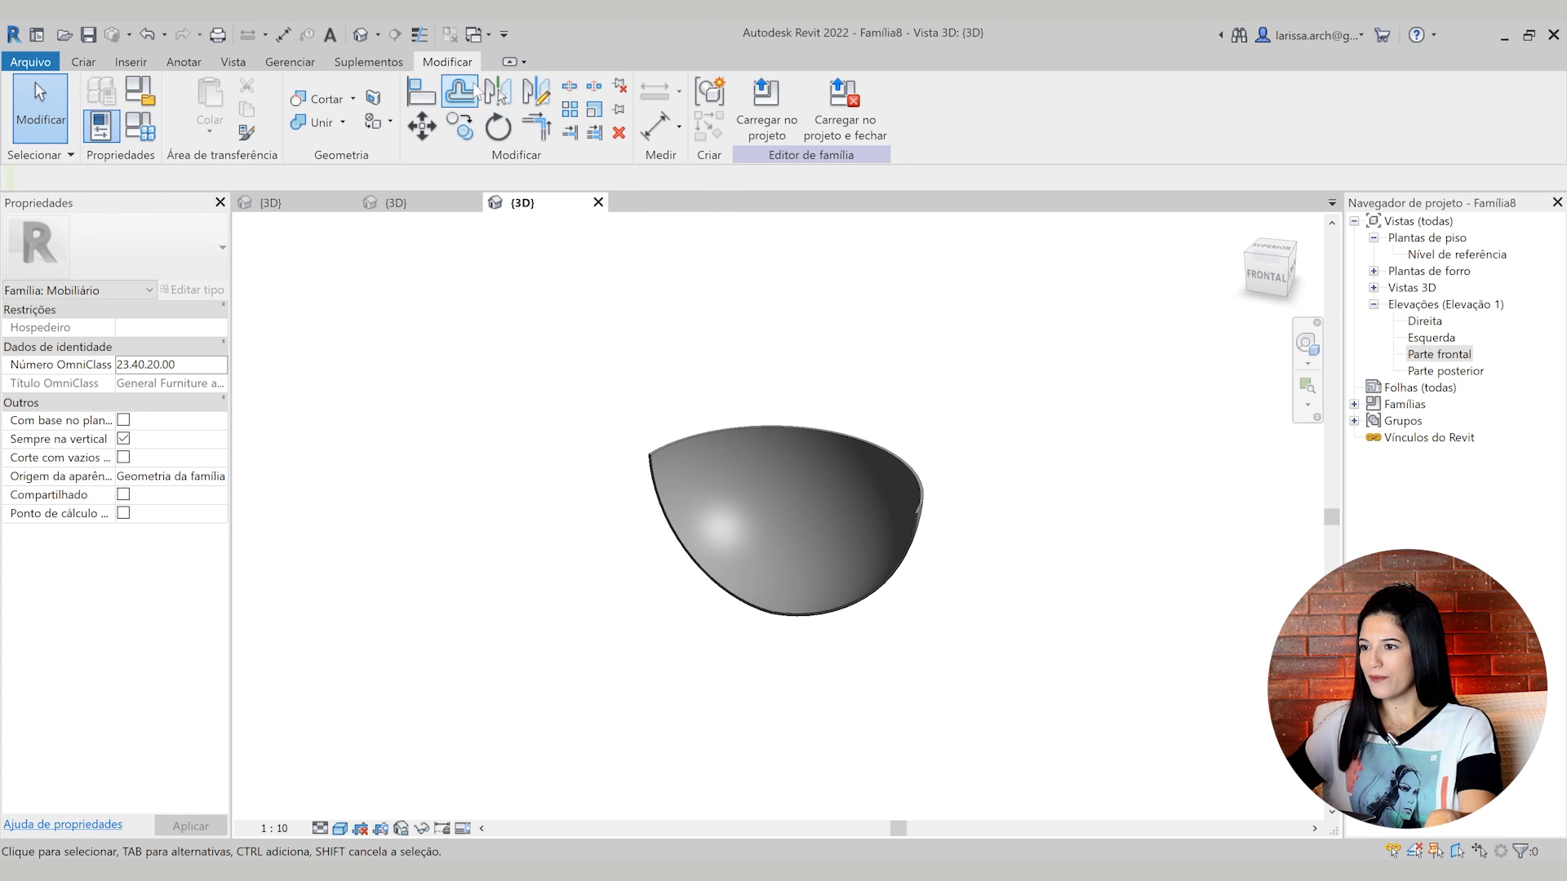
pyautogui.click(598, 203)
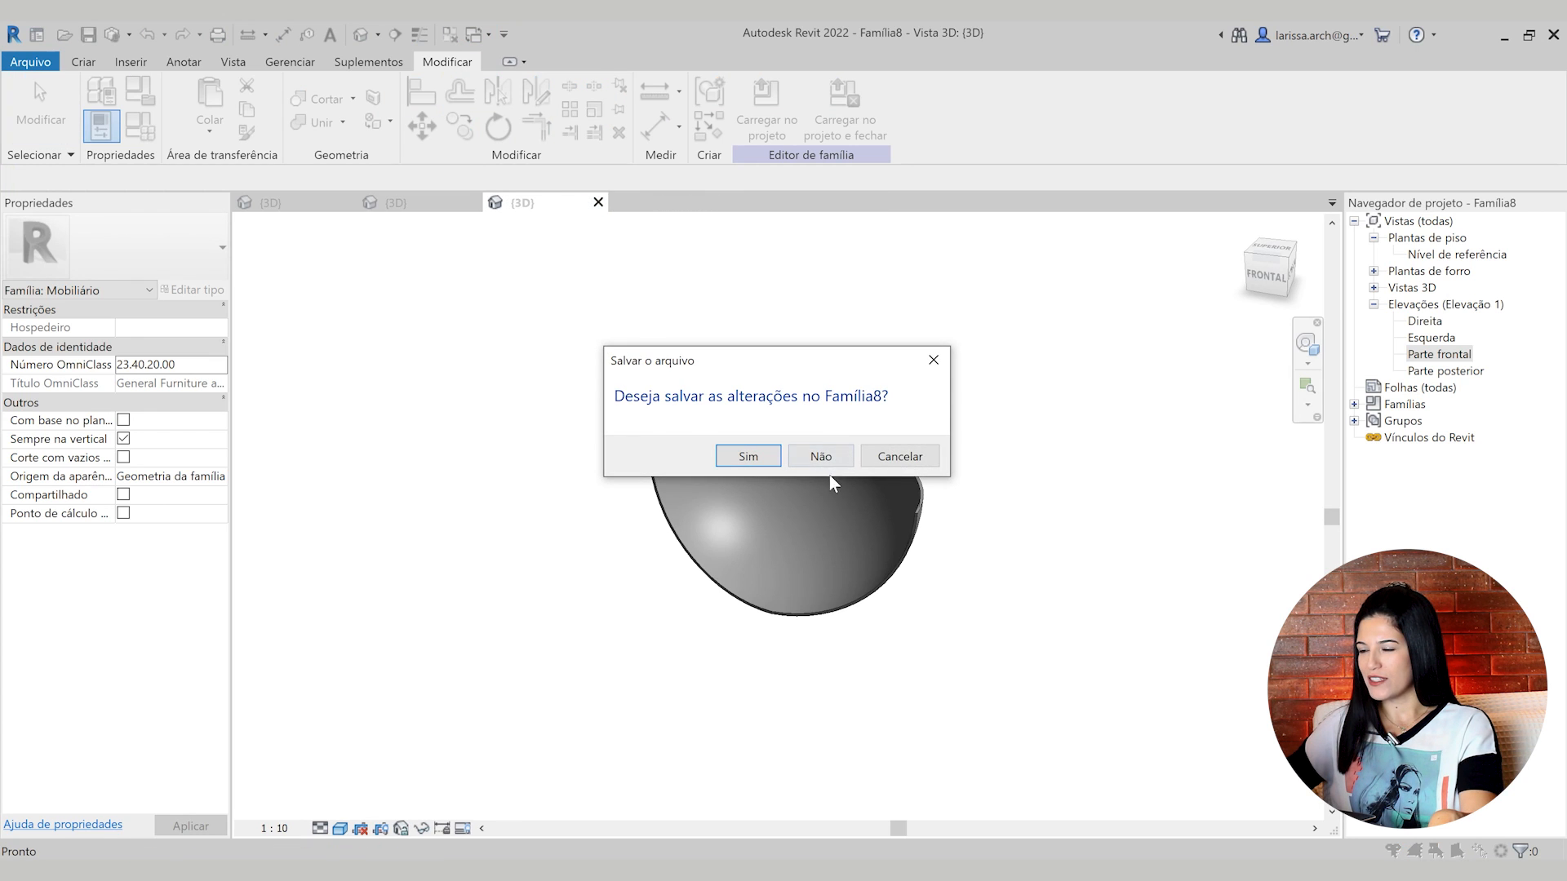
pyautogui.click(821, 458)
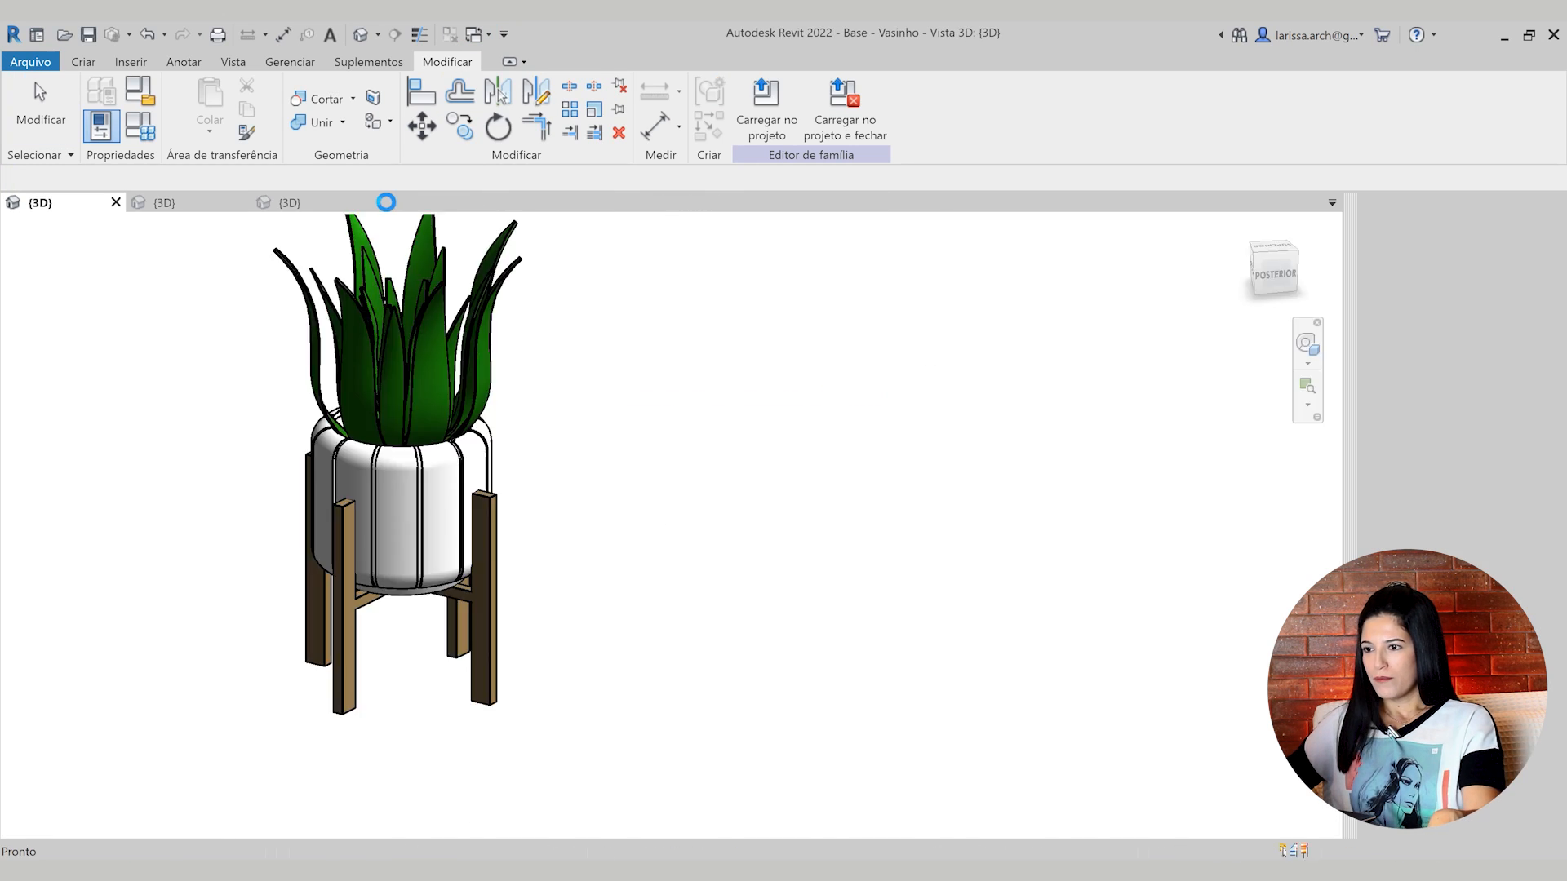
pyautogui.click(472, 202)
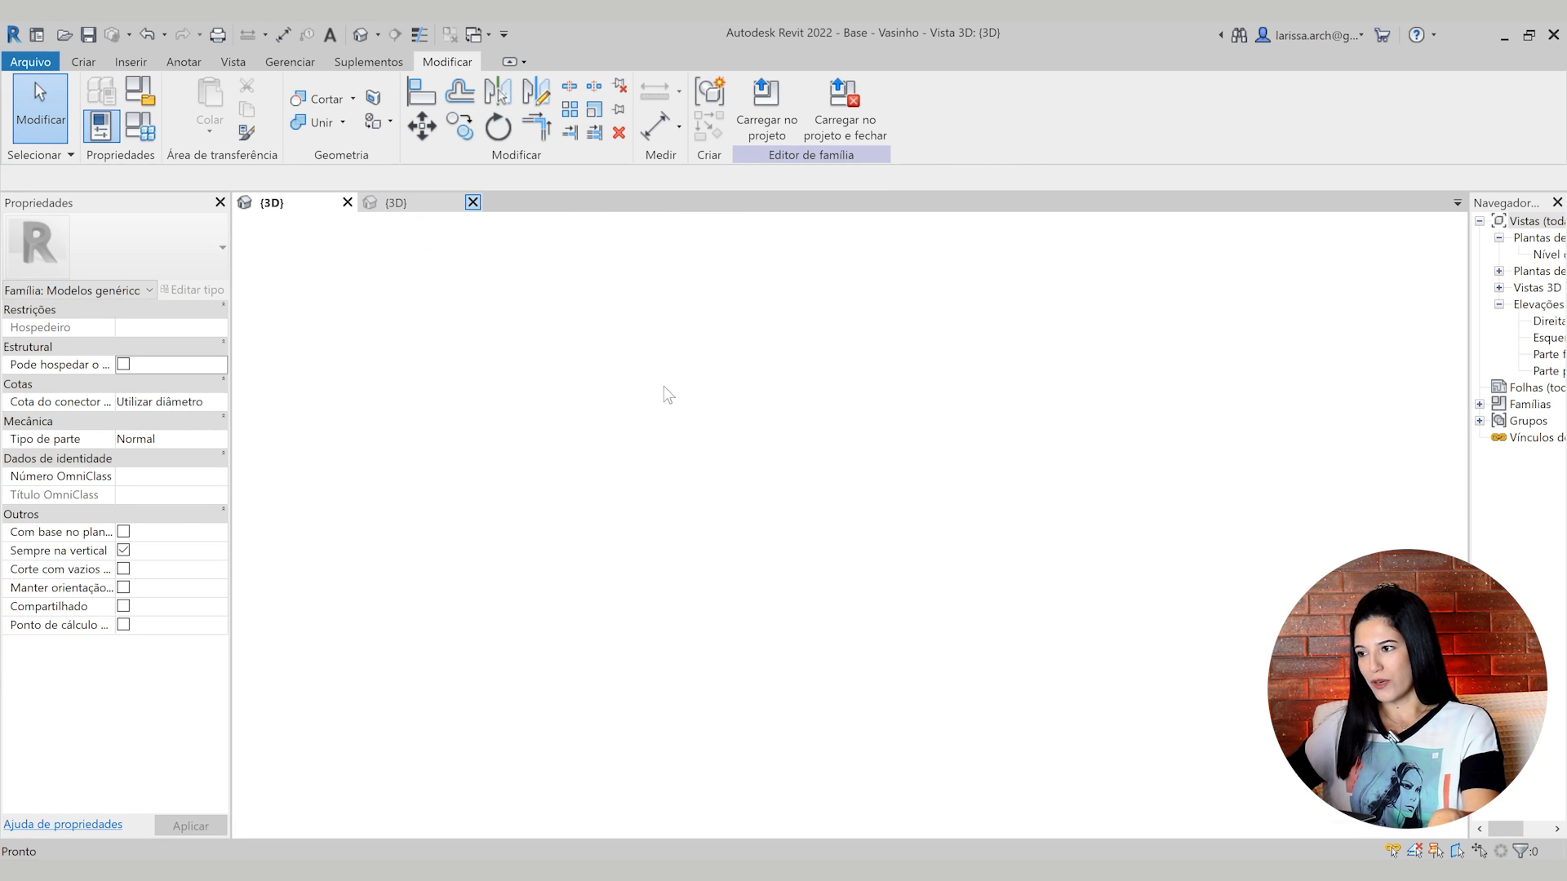
# Display the Base - Vasinho 3D view with thin lines and close that family without saving
pyautogui.press('t')
pyautogui.press('l')
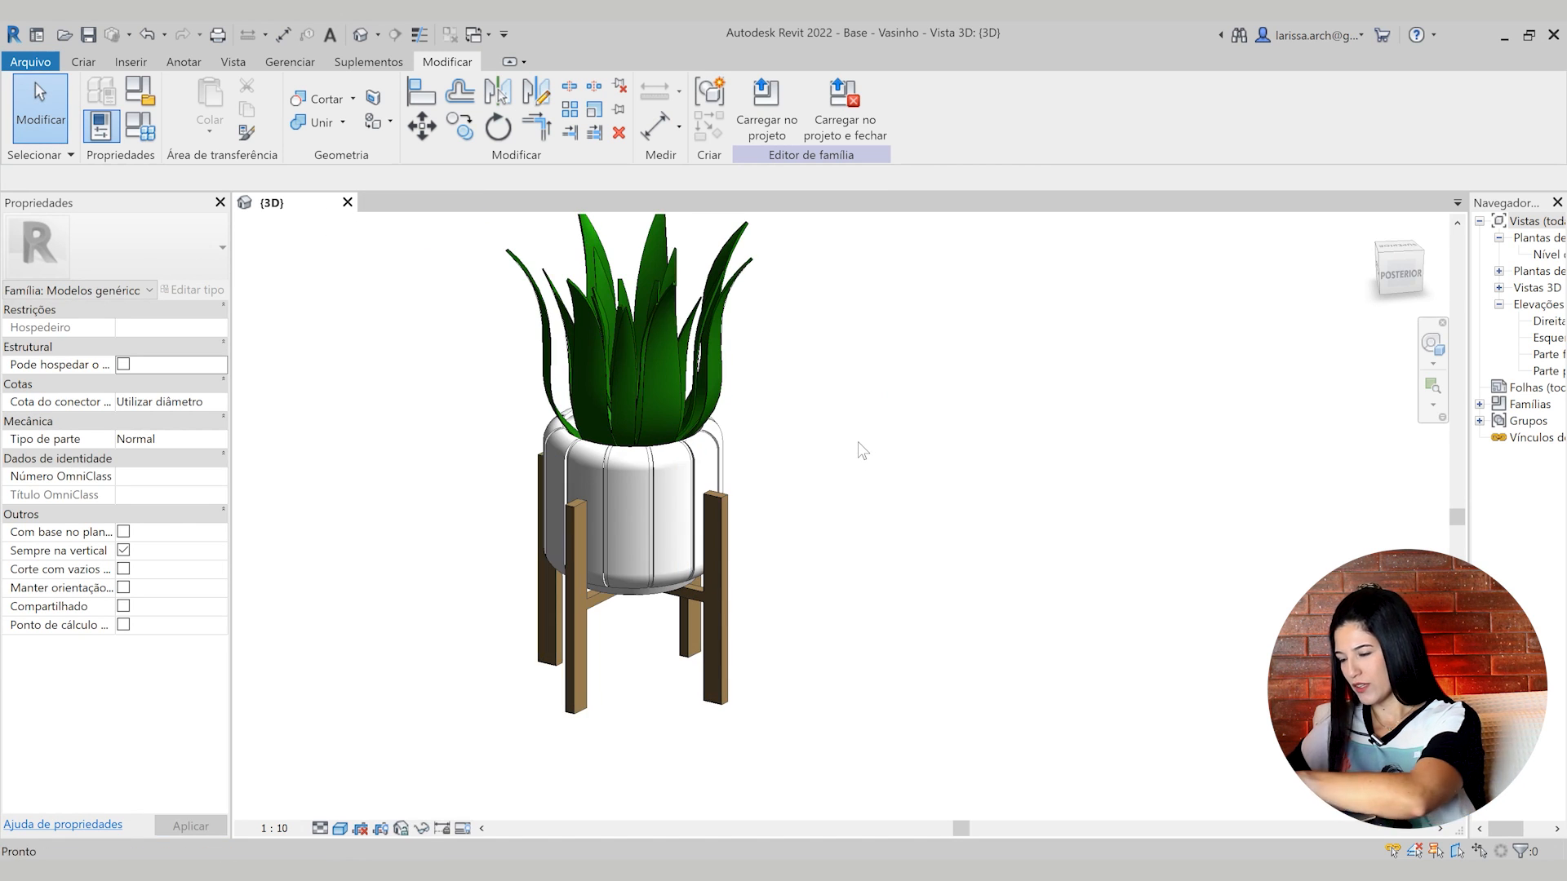
pyautogui.moveTo(745, 470); pyautogui.dragTo(894, 546, button='middle')
pyautogui.scroll(1, 909, 563)
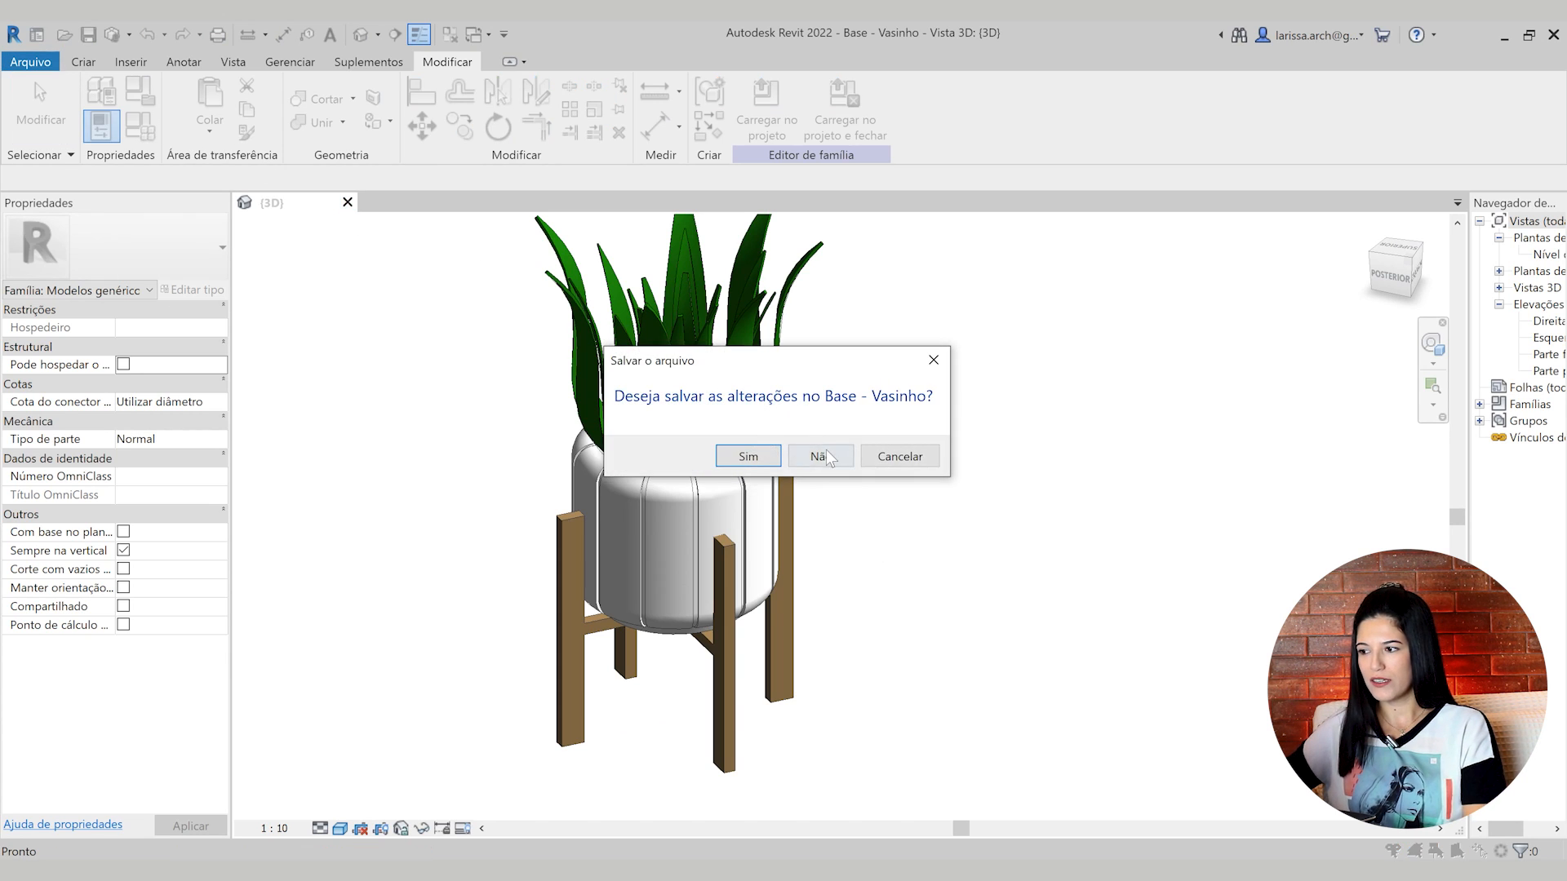
pyautogui.click(821, 455)
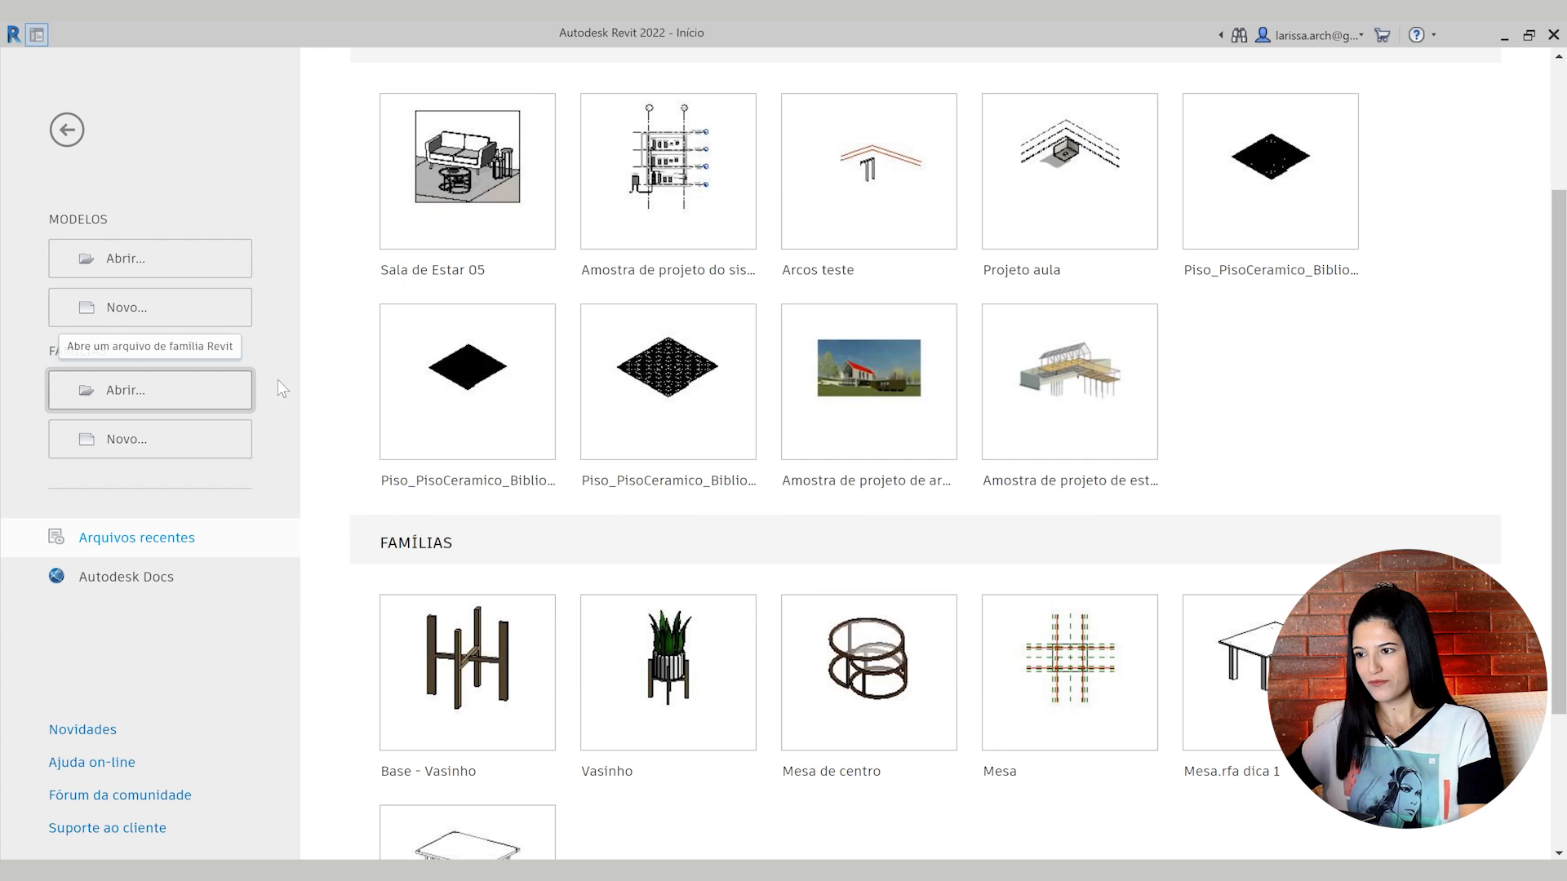
# Open the Base - Vasinho.rfa family from the V12 folder
pyautogui.scroll(-9, 644, 473)
pyautogui.doubleClick(620, 461)
pyautogui.click(604, 305)
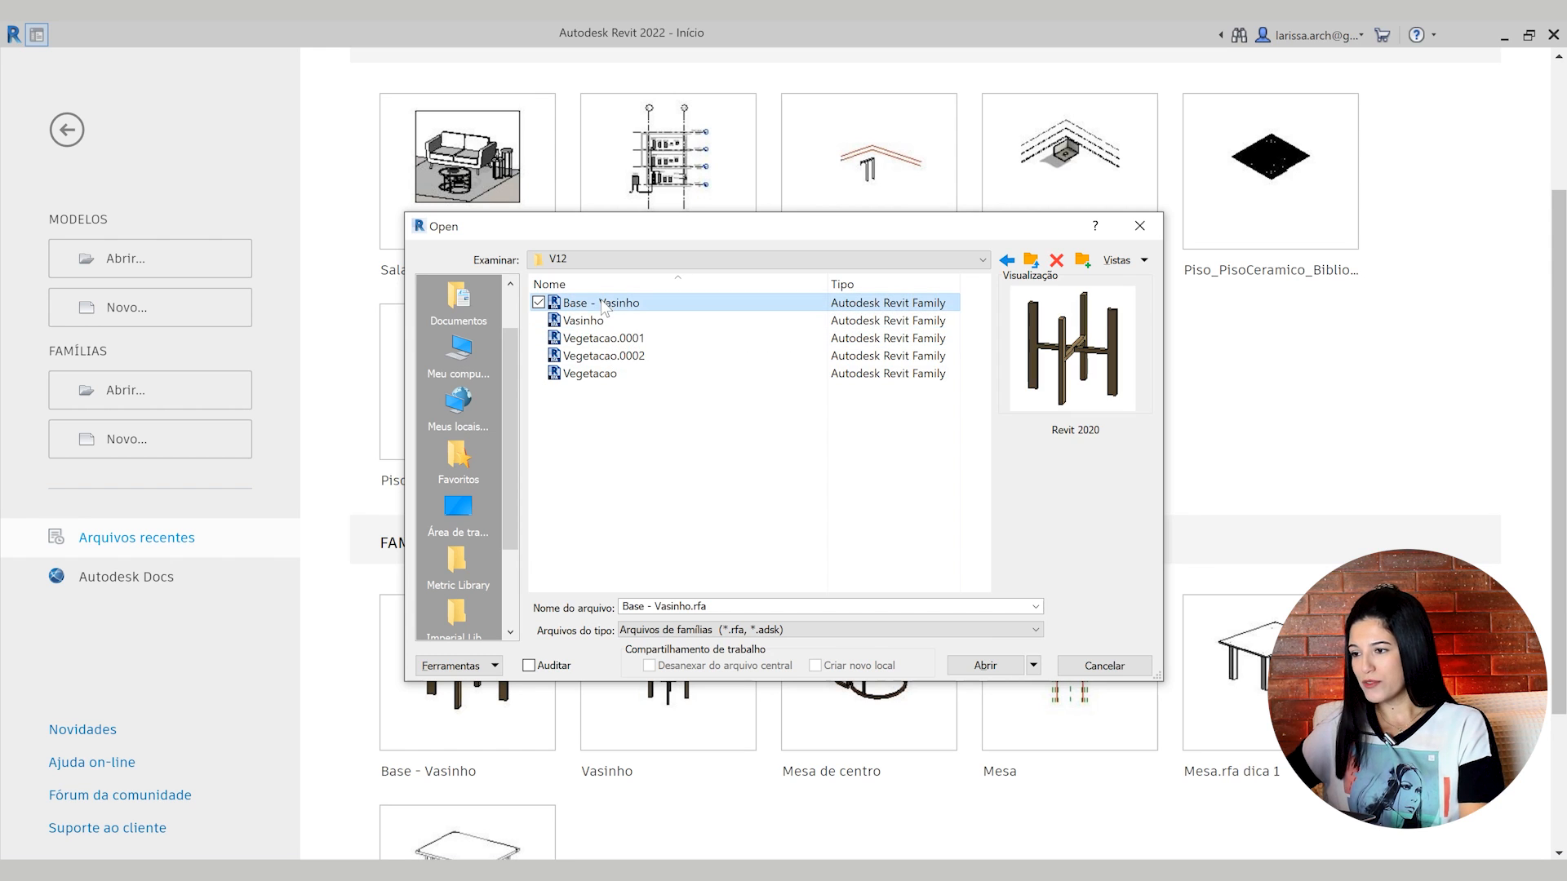
pyautogui.click(985, 665)
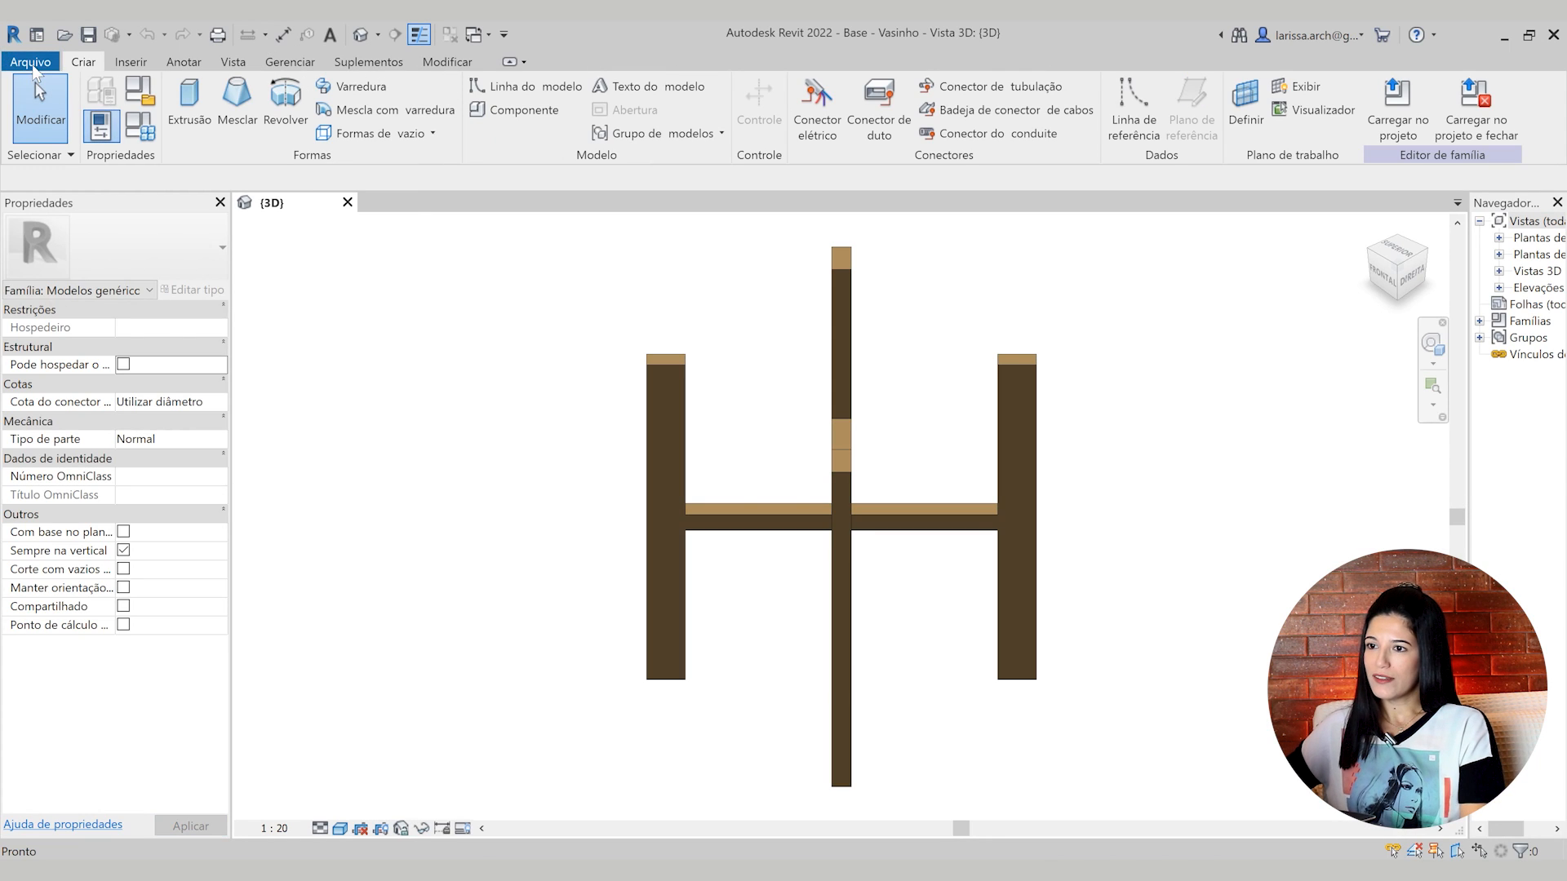
# Open the recent family Vasinho.rfa and widen the project browser, comparing it with the Base - Vasinho view
pyautogui.click(34, 67)
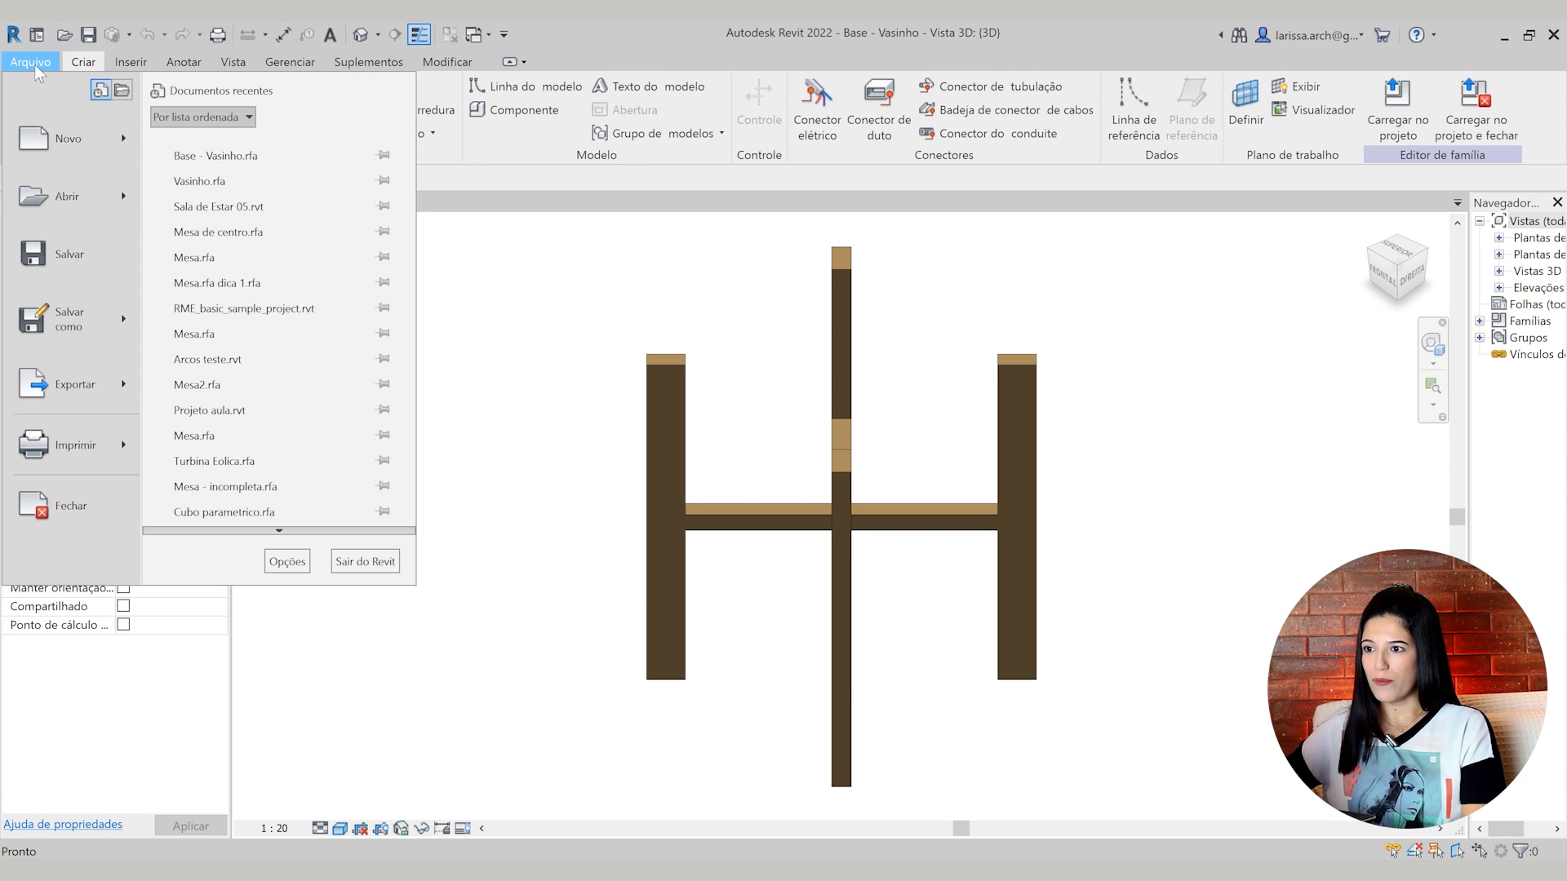
pyautogui.click(209, 182)
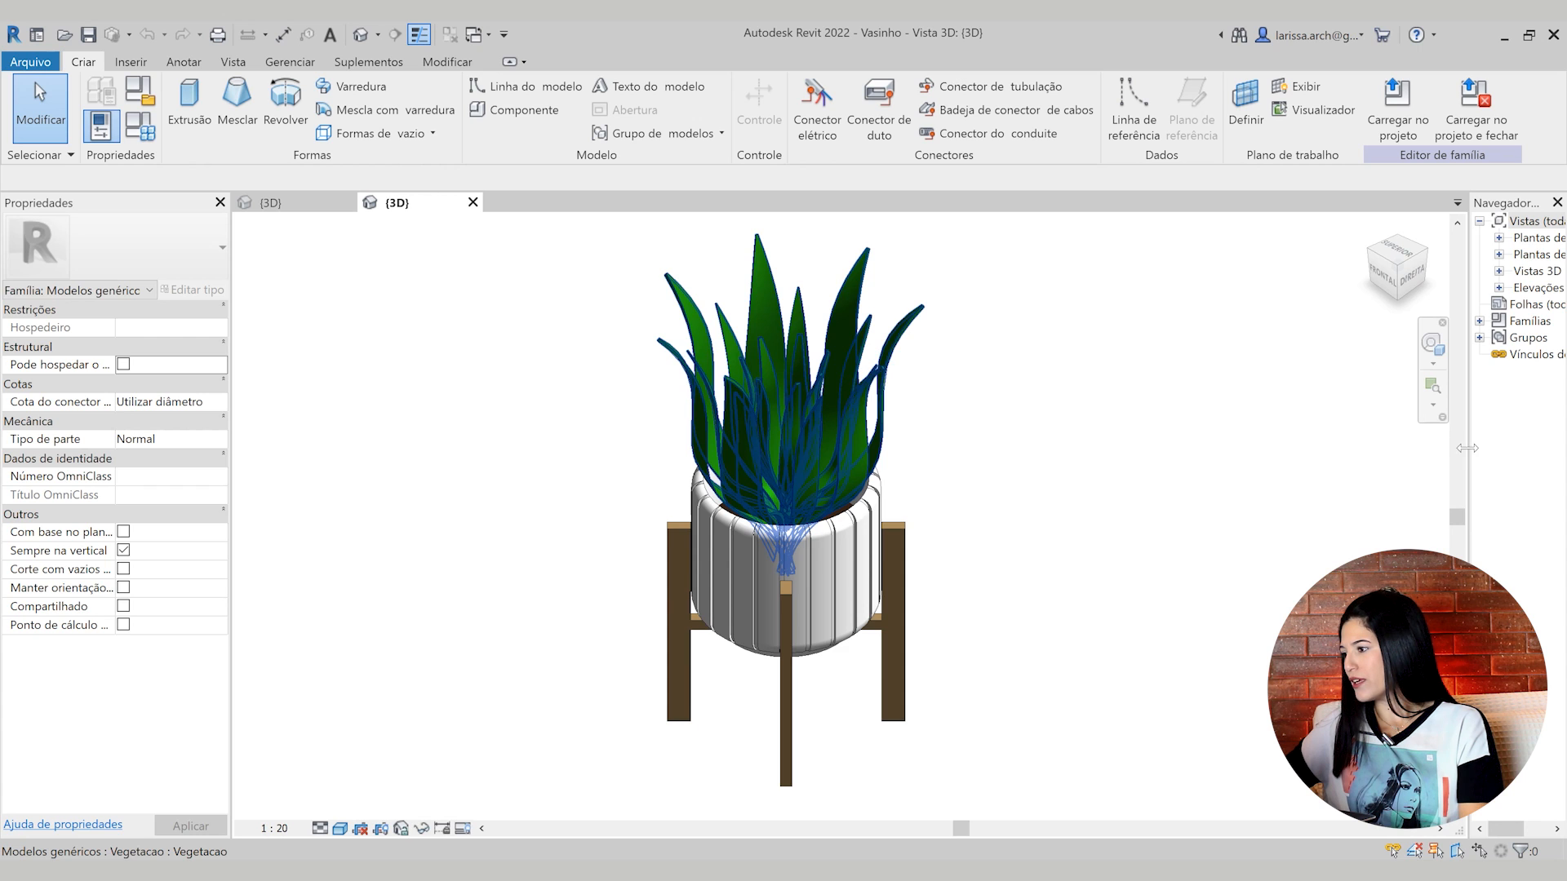
pyautogui.moveTo(1467, 448); pyautogui.dragTo(1396, 447)
pyautogui.click(307, 209)
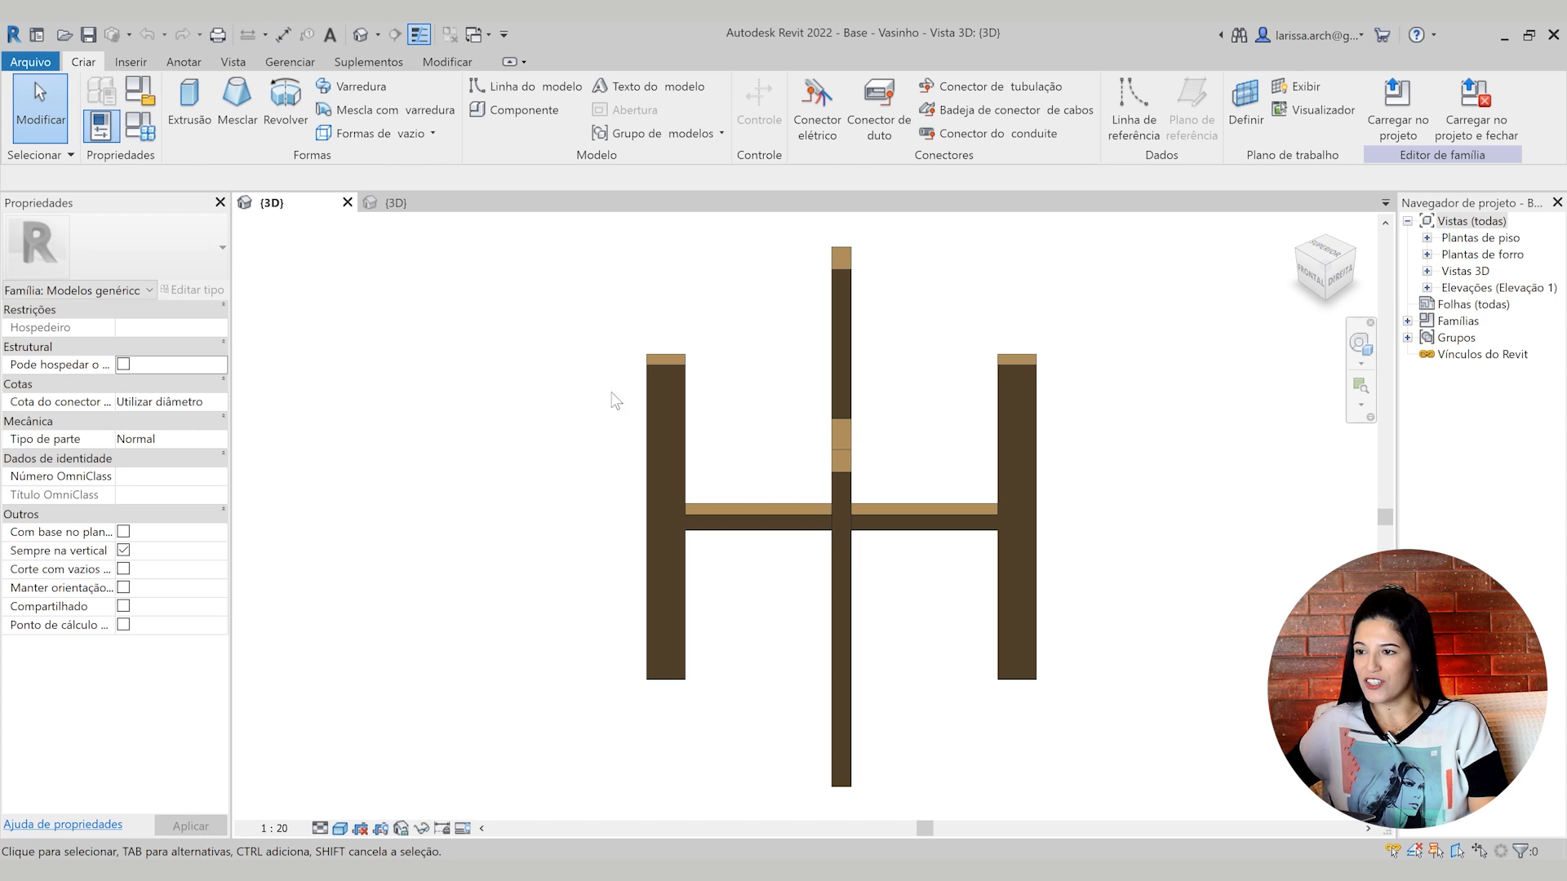
pyautogui.click(422, 204)
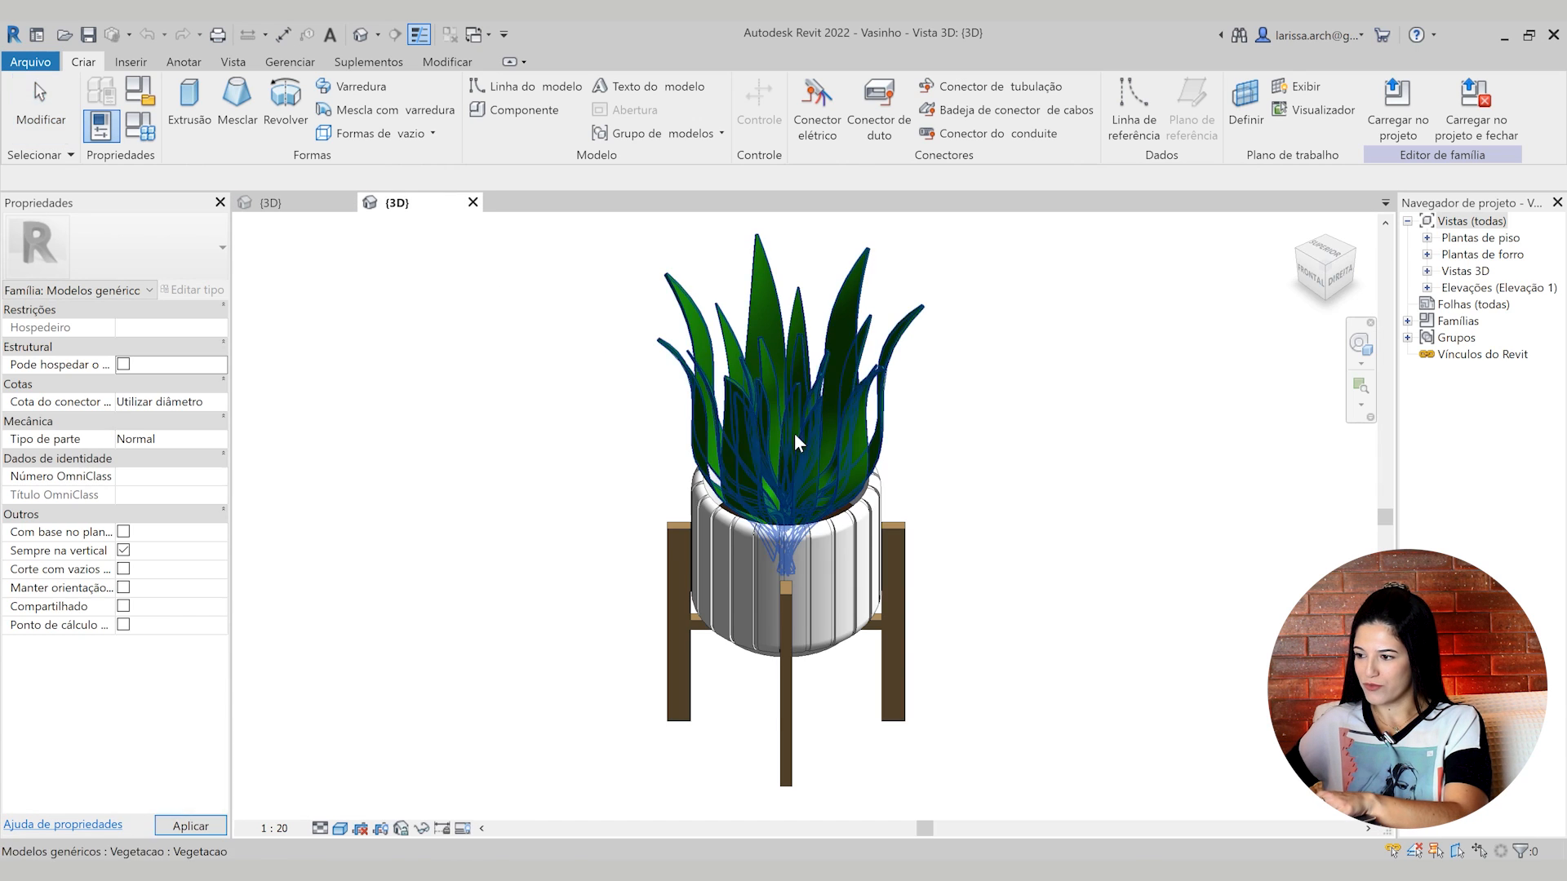
# Examine the planter's wooden legs, cross braces and ribbed pot from several sides in 3D
pyautogui.keyDown('shift'); pyautogui.moveTo(1026, 608); pyautogui.dragTo(844, 605, button='middle'); pyautogui.keyUp('shift')
pyautogui.keyDown('shift'); pyautogui.moveTo(844, 605); pyautogui.dragTo(767, 616, button='middle'); pyautogui.keyUp('shift')
pyautogui.scroll(1, 713, 619)
pyautogui.scroll(1, 702, 617)
pyautogui.moveTo(861, 708); pyautogui.dragTo(456, 615)
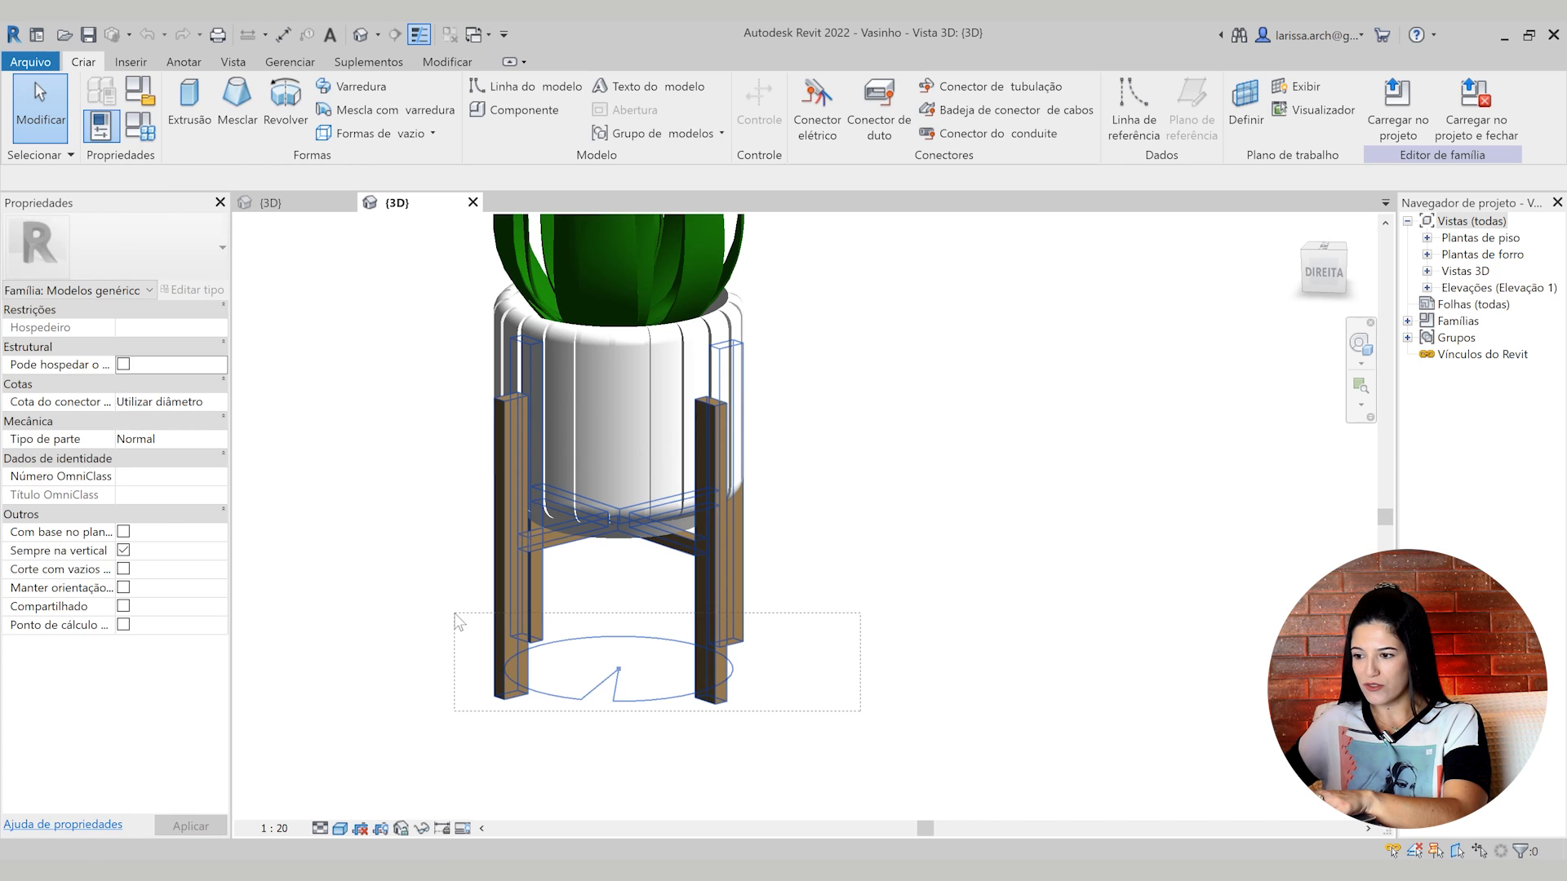
pyautogui.click(987, 628)
pyautogui.keyDown('shift'); pyautogui.moveTo(899, 537); pyautogui.dragTo(877, 606, button='middle'); pyautogui.keyUp('shift')
pyautogui.scroll(2, 689, 506)
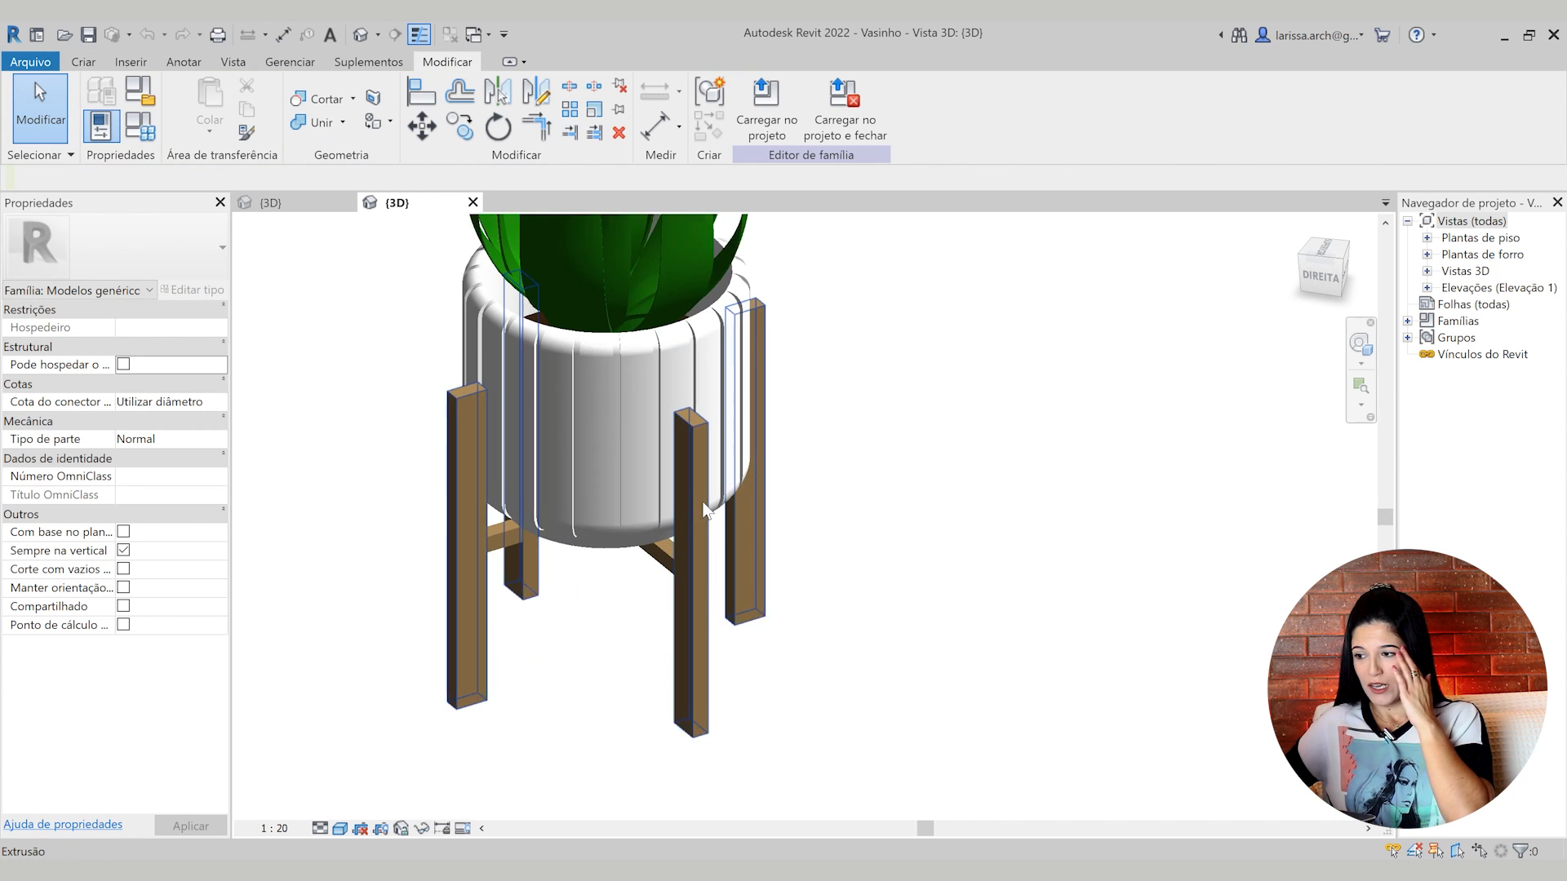
pyautogui.keyDown('shift'); pyautogui.moveTo(826, 451); pyautogui.dragTo(808, 425, button='middle'); pyautogui.keyUp('shift')
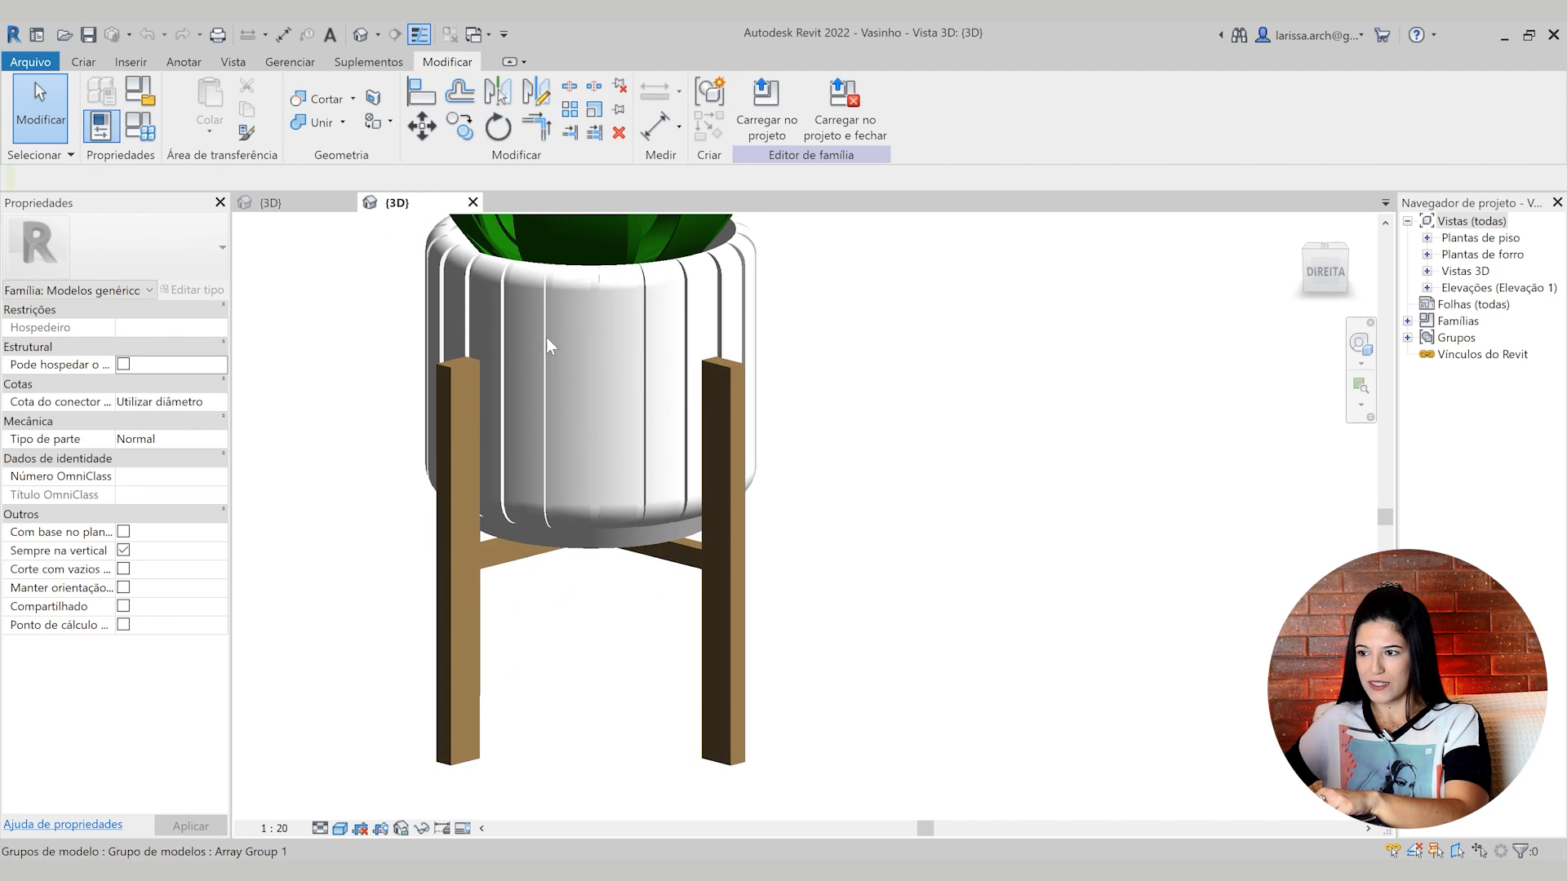
pyautogui.scroll(1, 562, 326)
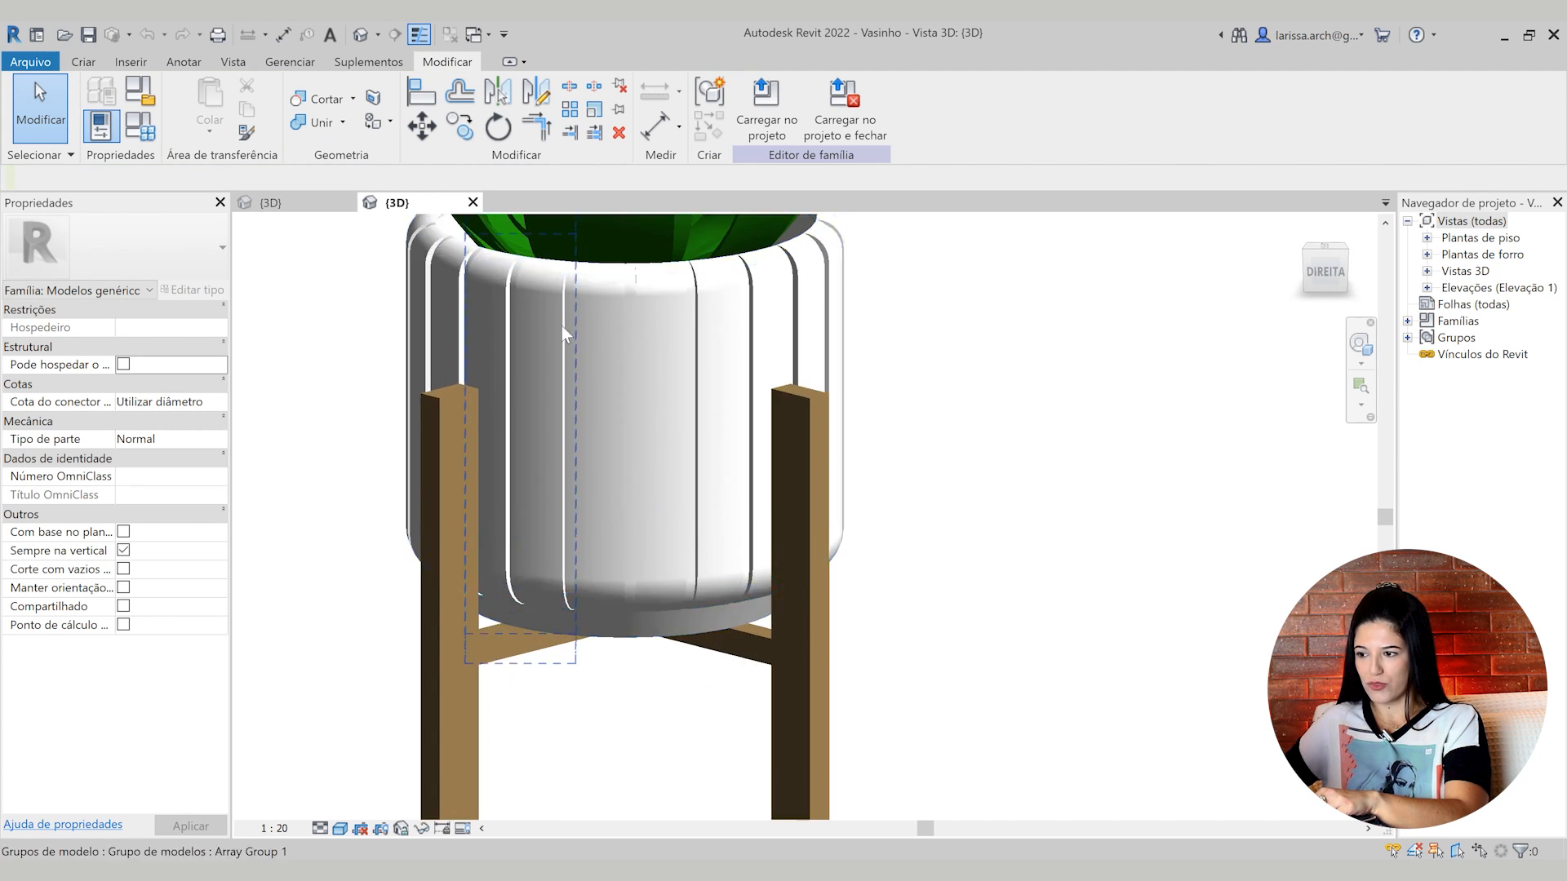
# Select the white pot's revolved body and inspect it from below, including its revolve properties
pyautogui.click(630, 641)
pyautogui.keyDown('shift'); pyautogui.moveTo(671, 664); pyautogui.dragTo(758, 352, button='middle'); pyautogui.keyUp('shift')
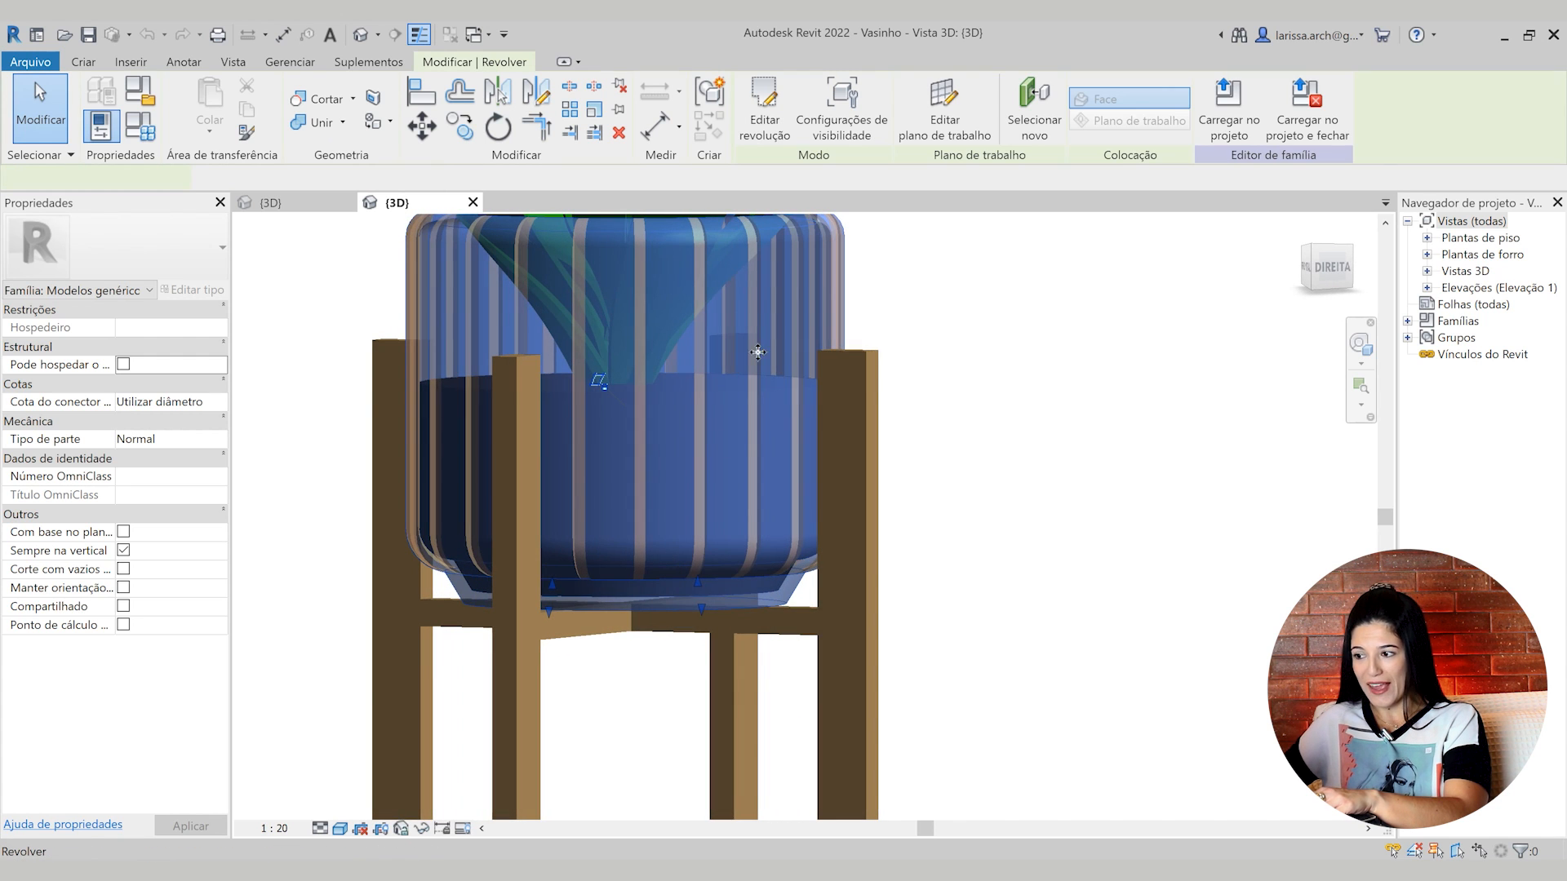
pyautogui.click(717, 470)
pyautogui.scroll(-1, 714, 516)
pyautogui.click(1098, 540)
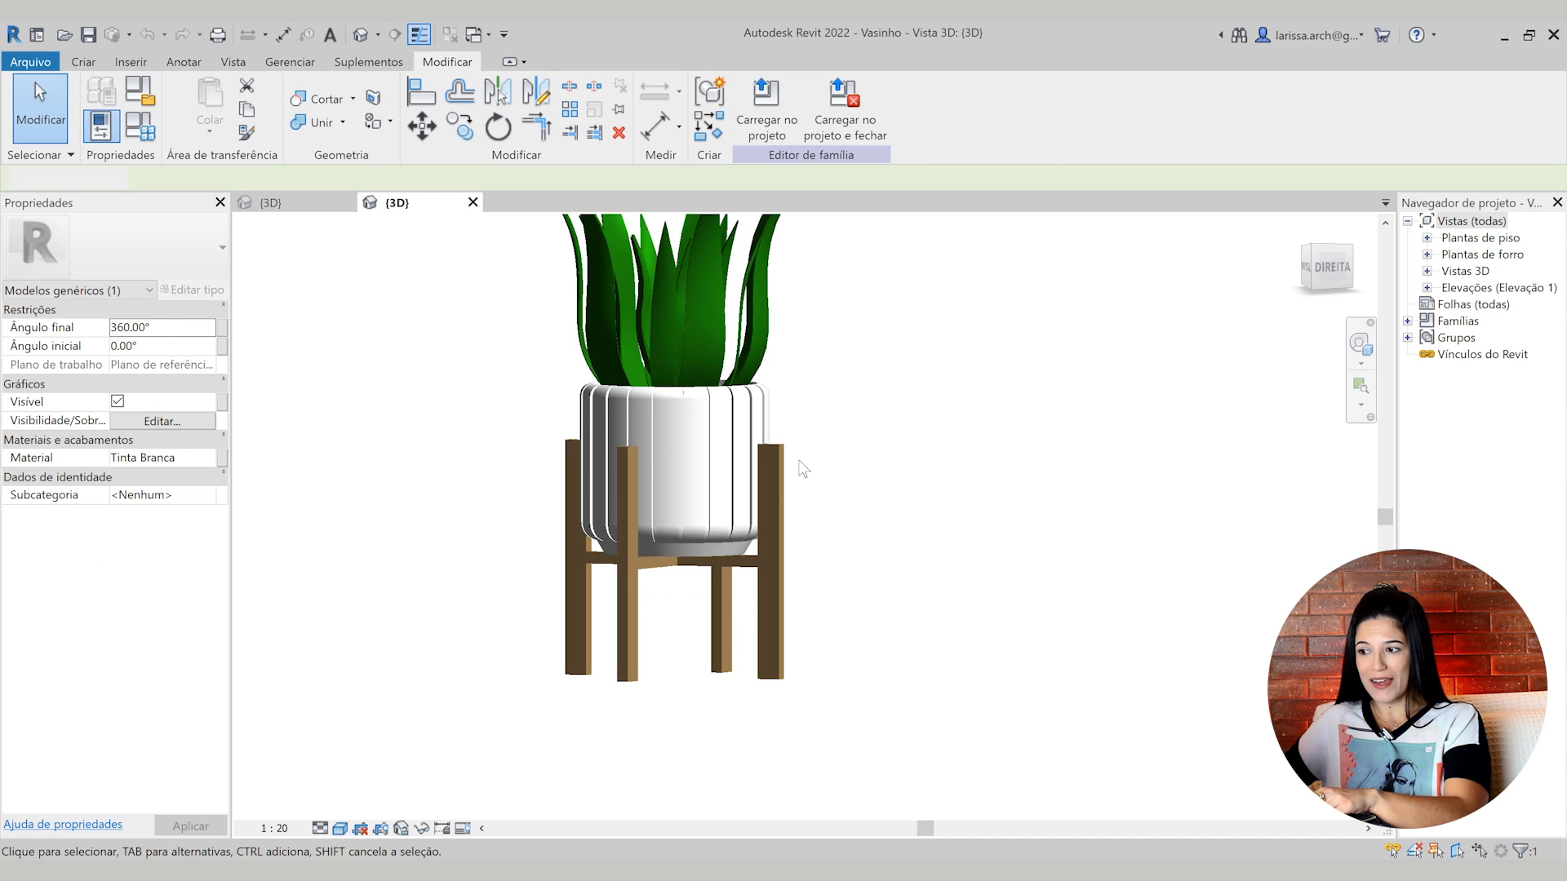
# Open the pot's revolve sketch for editing and display it in the Parte frontal elevation
pyautogui.scroll(5, 776, 525)
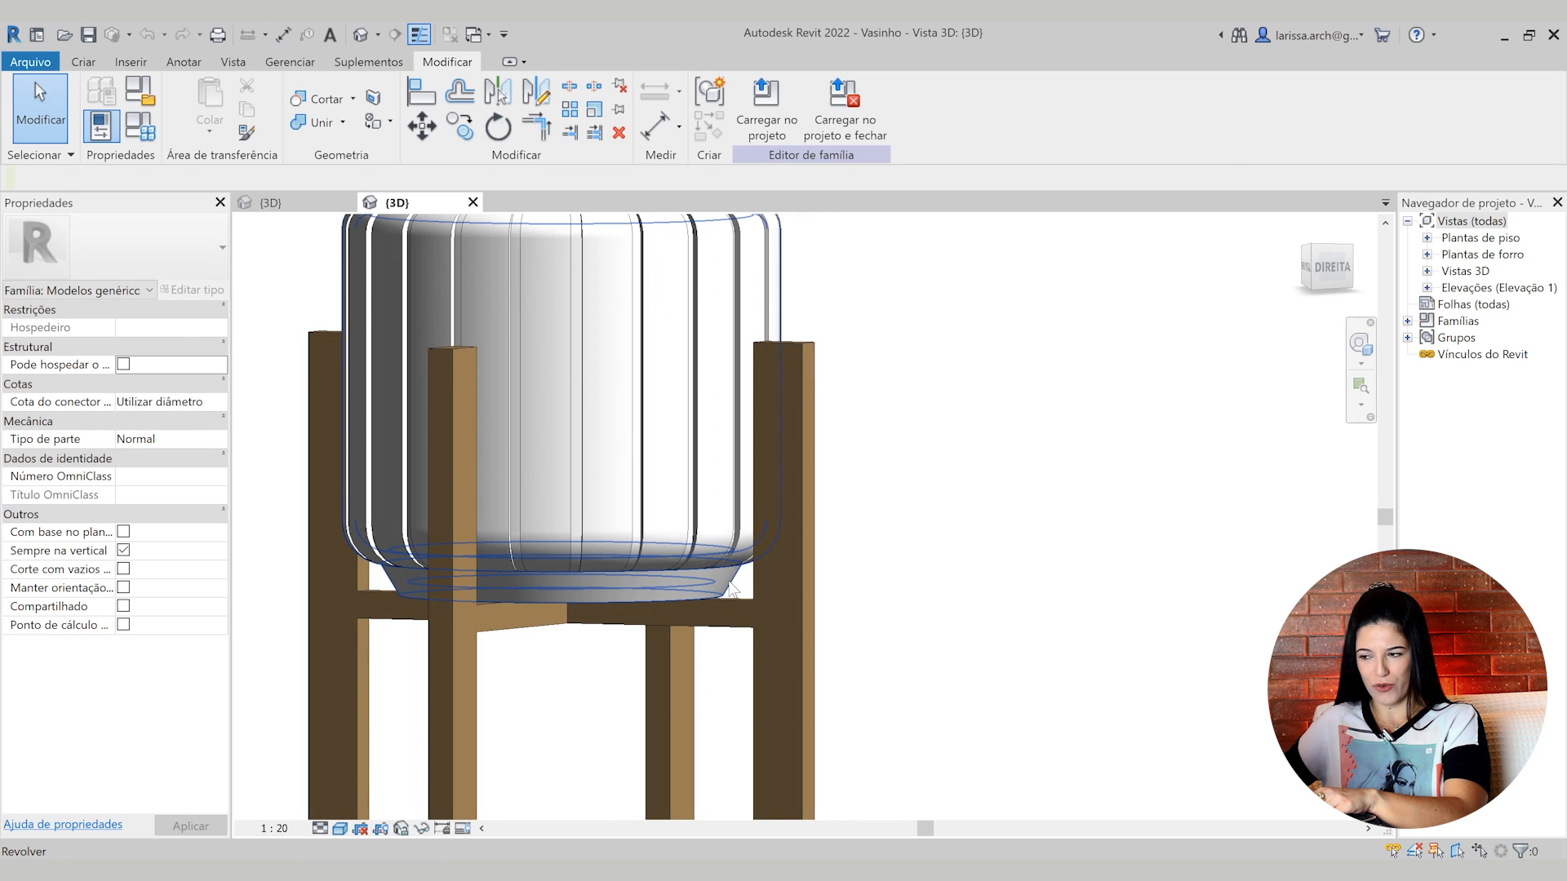
pyautogui.scroll(-2, 729, 581)
pyautogui.moveTo(731, 584)
pyautogui.keyDown('shift'); pyautogui.mouseDown(button='middle')
pyautogui.moveTo(738, 616)
pyautogui.moveTo(759, 592)
pyautogui.mouseUp(button='middle'); pyautogui.keyUp('shift')
pyautogui.scroll(2, 738, 615)
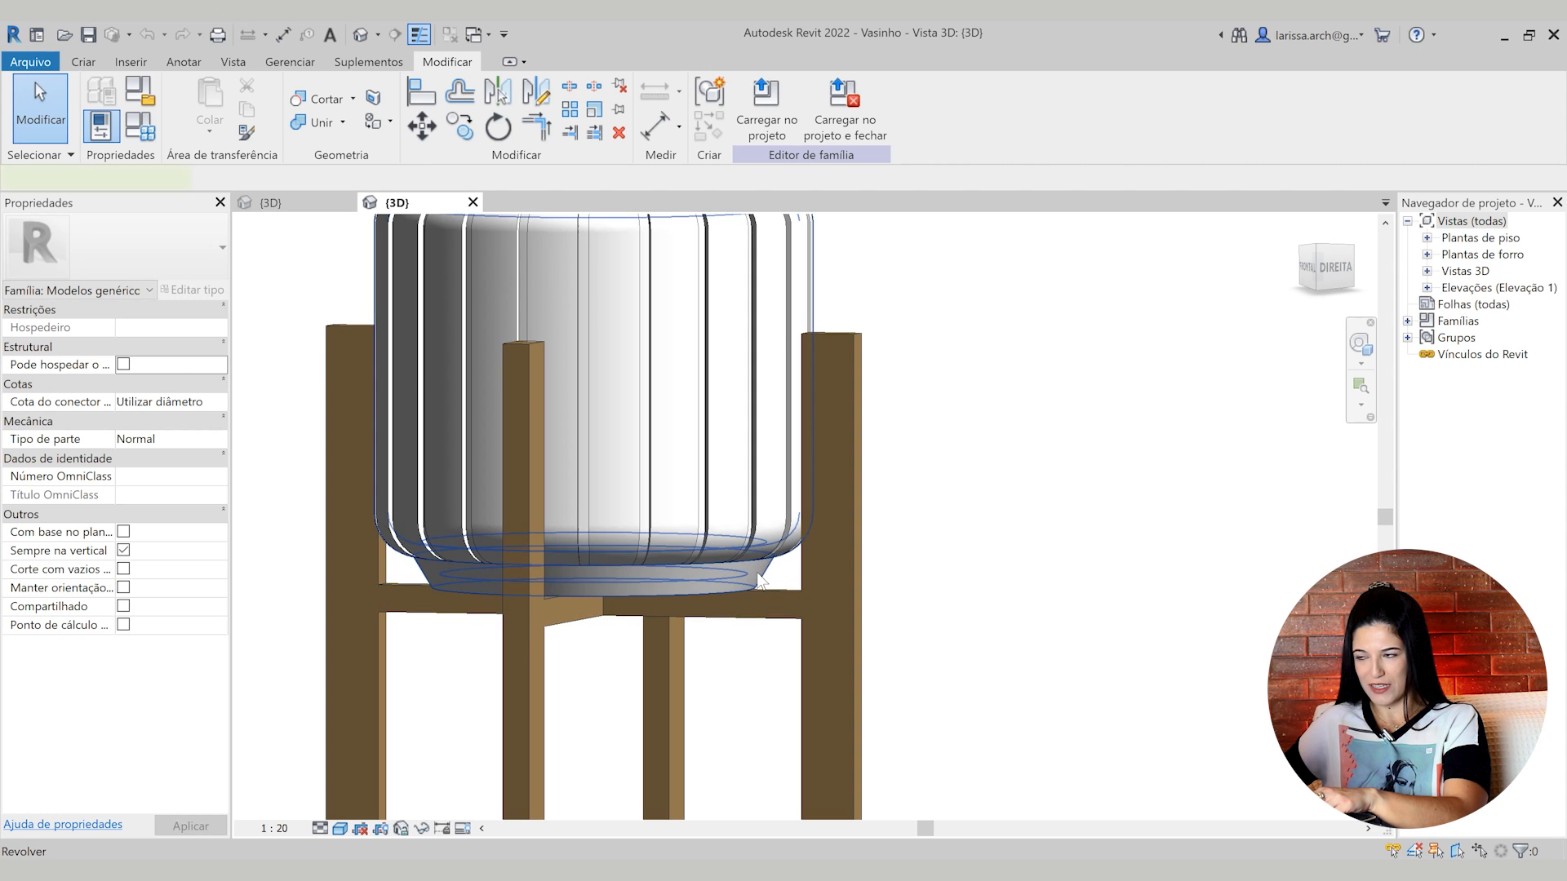
pyautogui.click(759, 563)
pyautogui.click(765, 123)
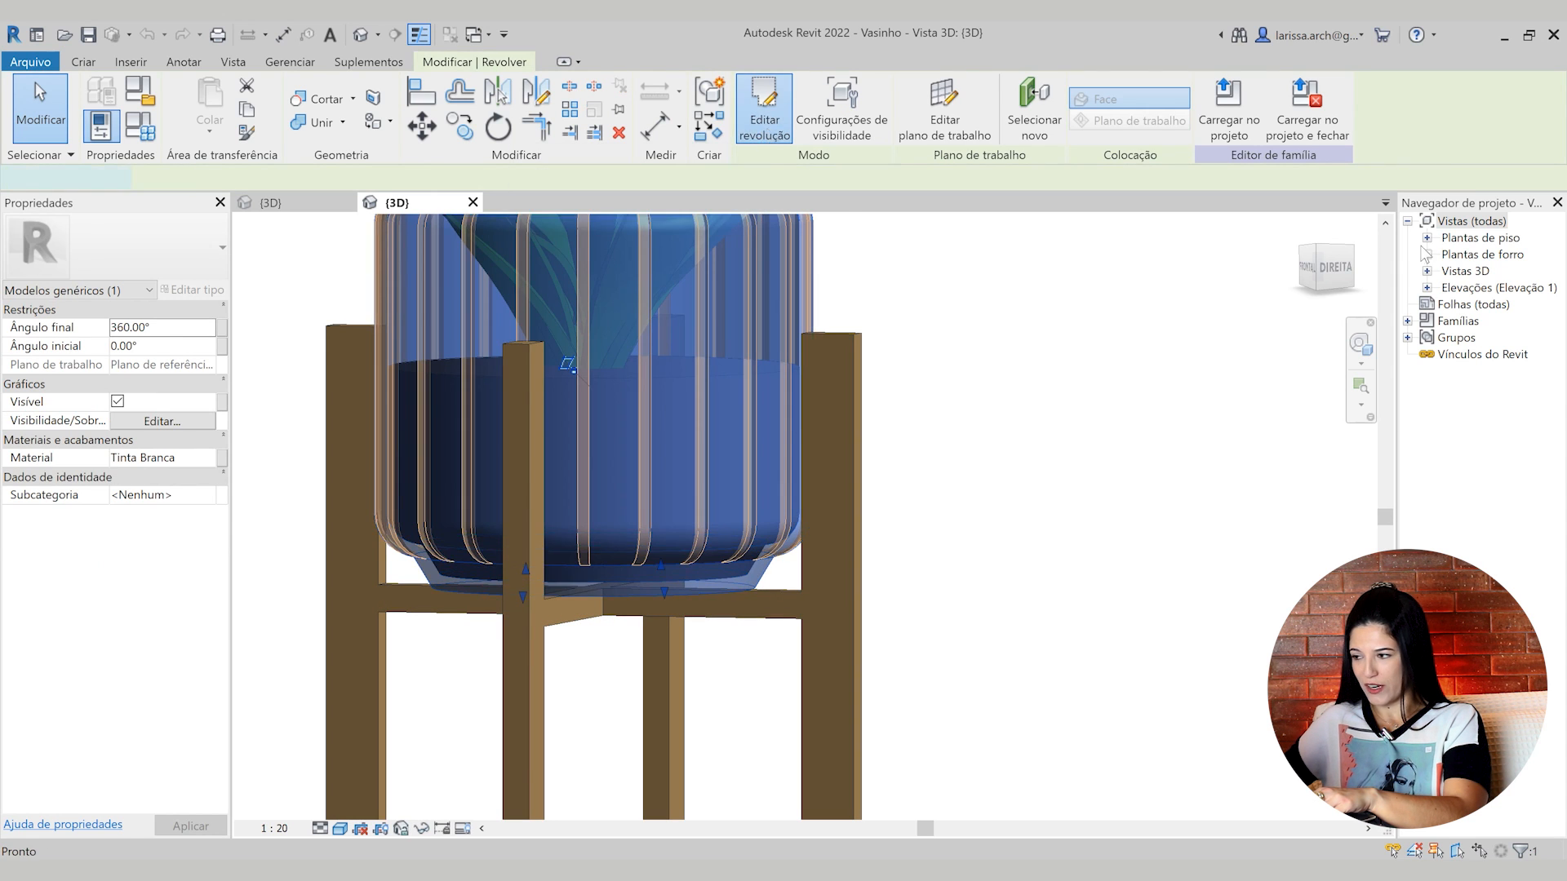
pyautogui.doubleClick(1481, 290)
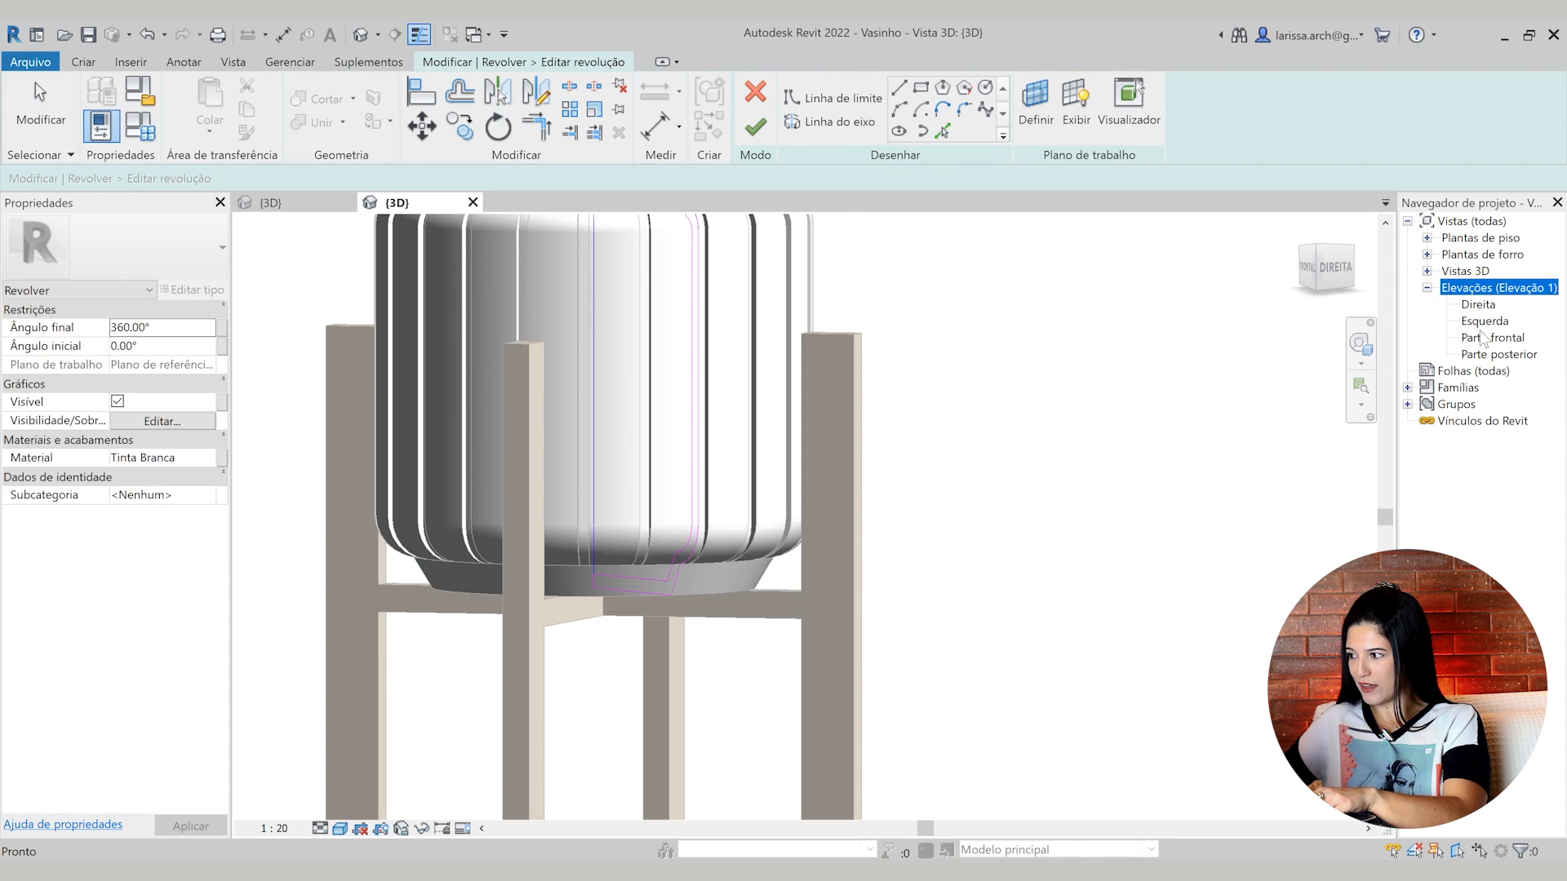
pyautogui.doubleClick(1487, 338)
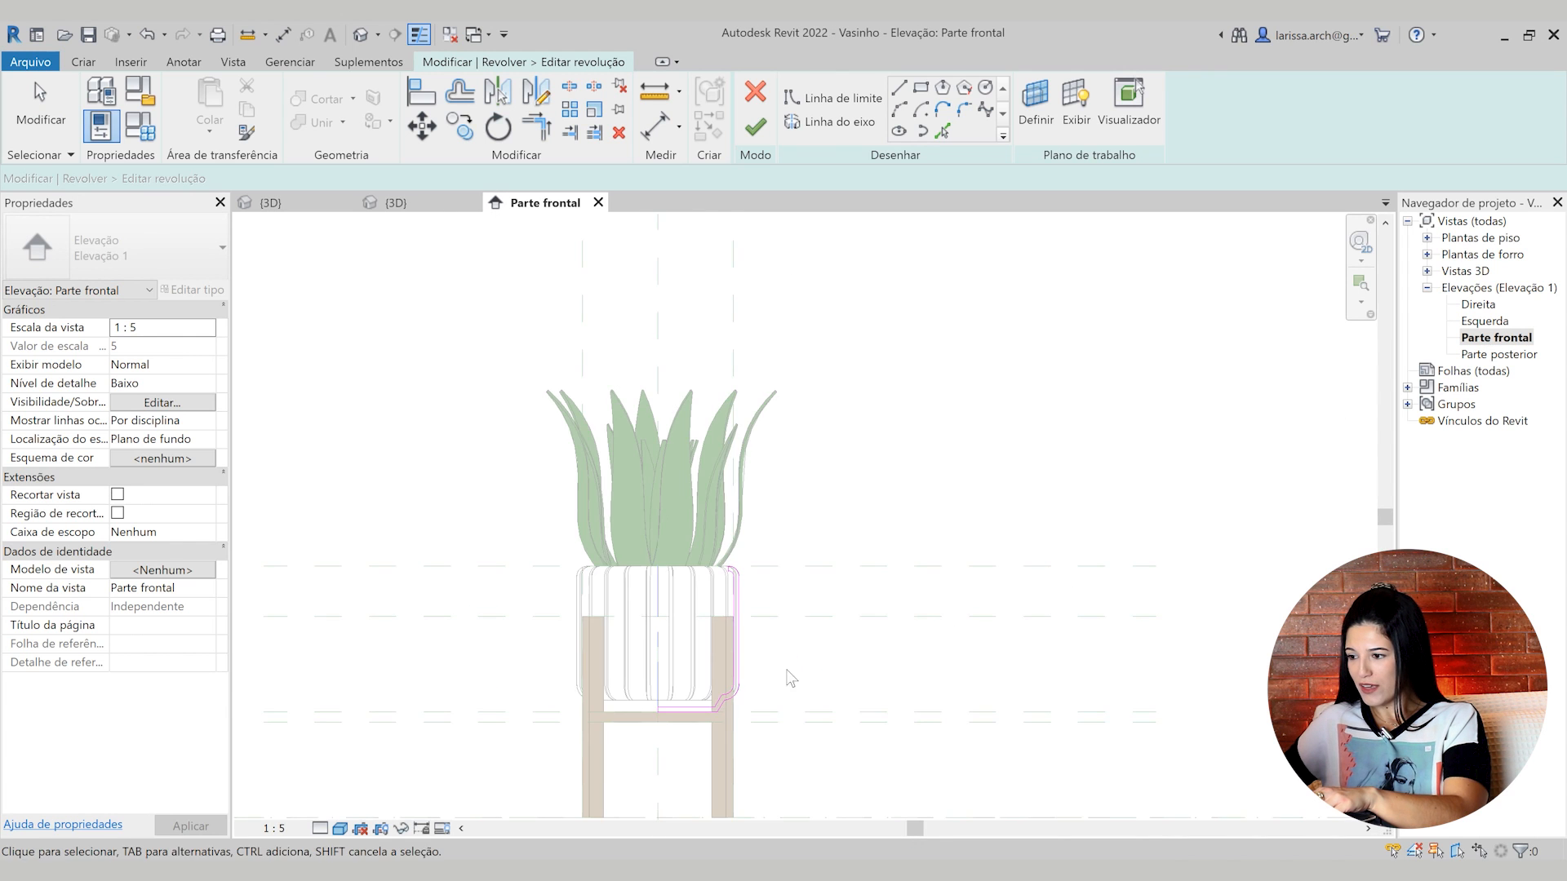
# Examine the pot's closed thin-walled profile and vertical axis line, and cancel the sketch edit
pyautogui.scroll(8, 768, 662)
pyautogui.scroll(3, 726, 677)
pyautogui.scroll(-3, 478, 469)
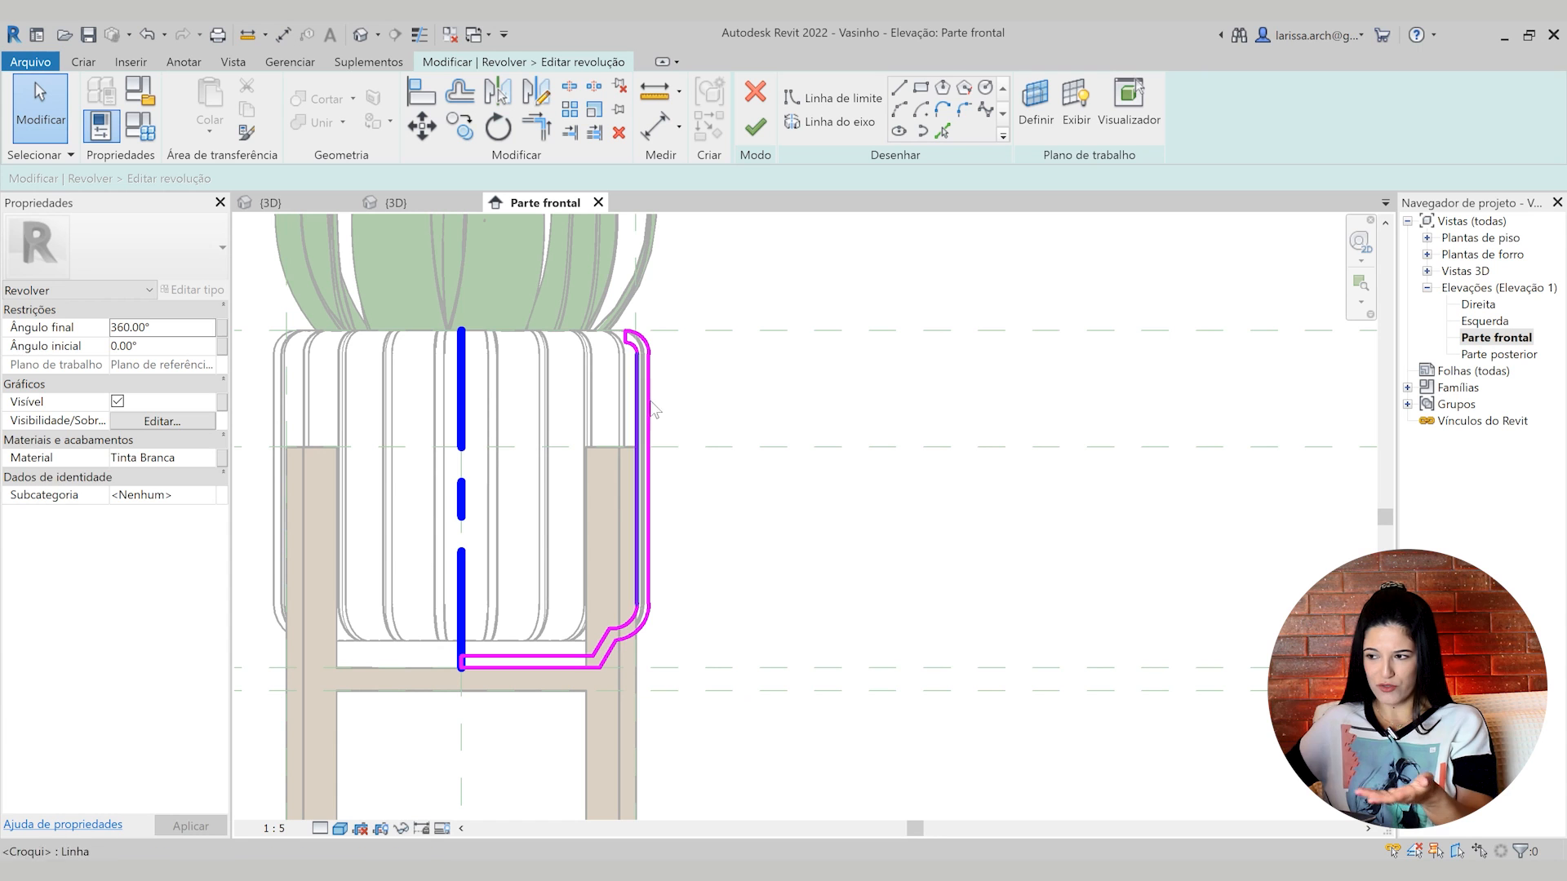
pyautogui.scroll(2, 531, 645)
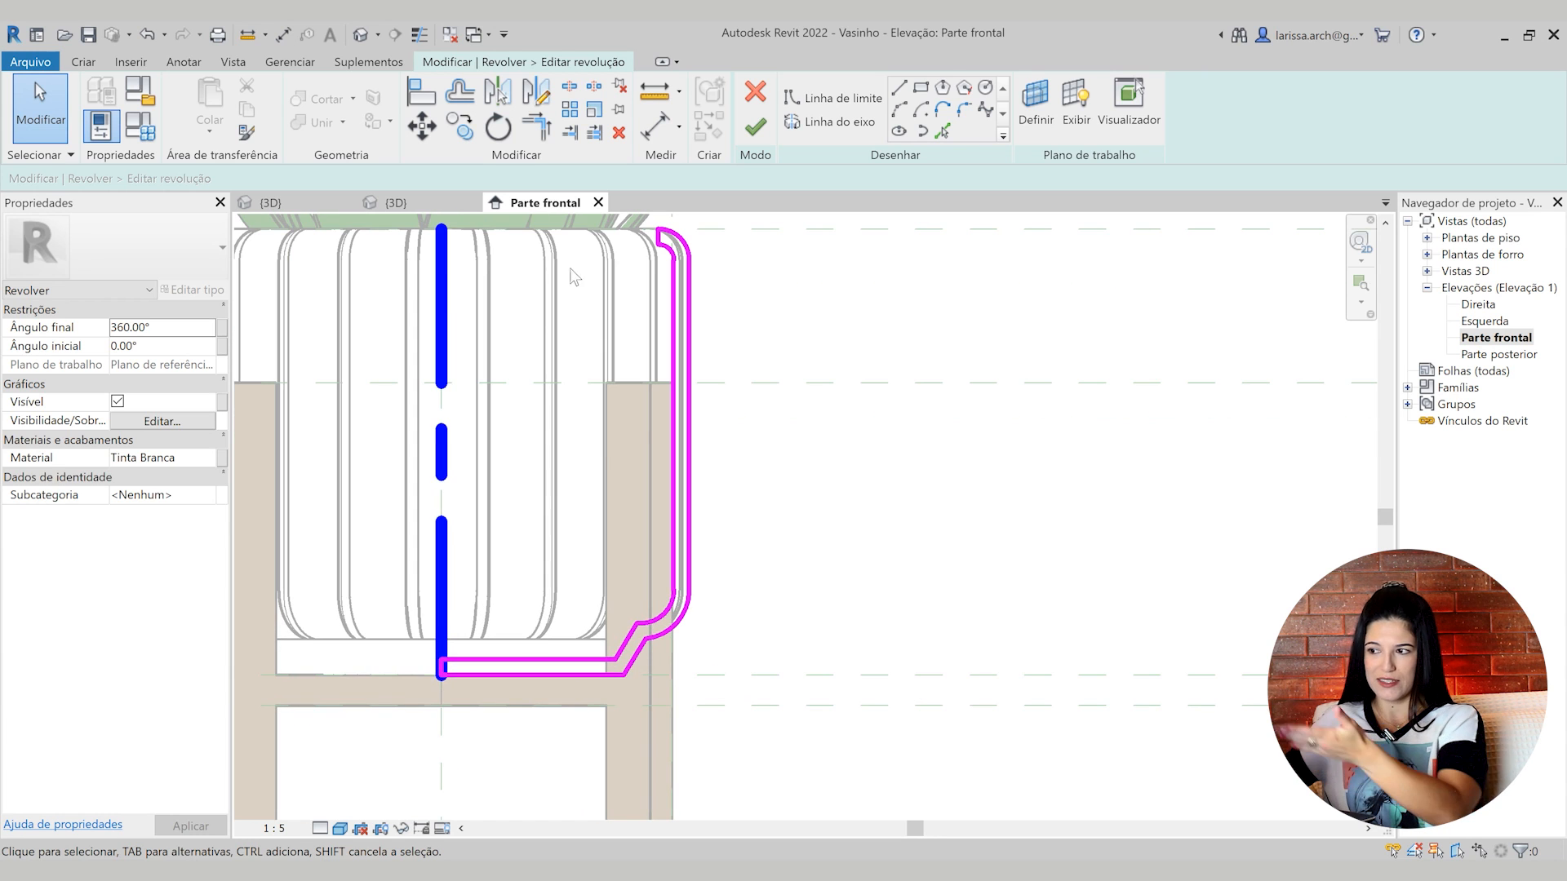
pyautogui.moveTo(655, 350); pyautogui.dragTo(714, 365, button='middle')
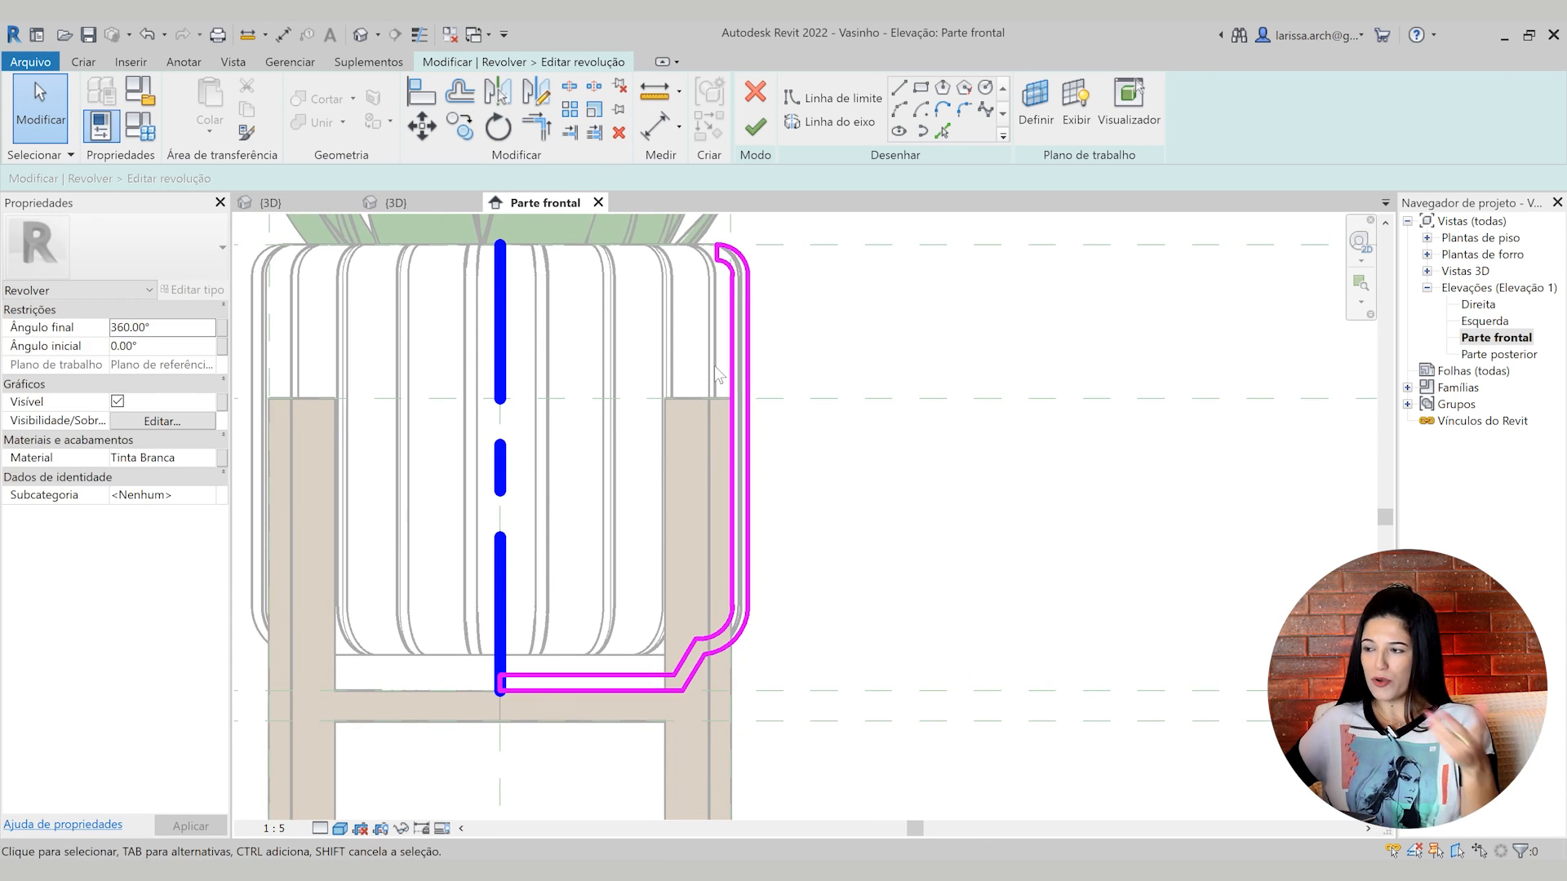
pyautogui.click(755, 93)
# Examine the pot in the front elevation and check the horizontal reference planes at its rim and underside
pyautogui.scroll(-2, 874, 434)
pyautogui.scroll(1, 652, 252)
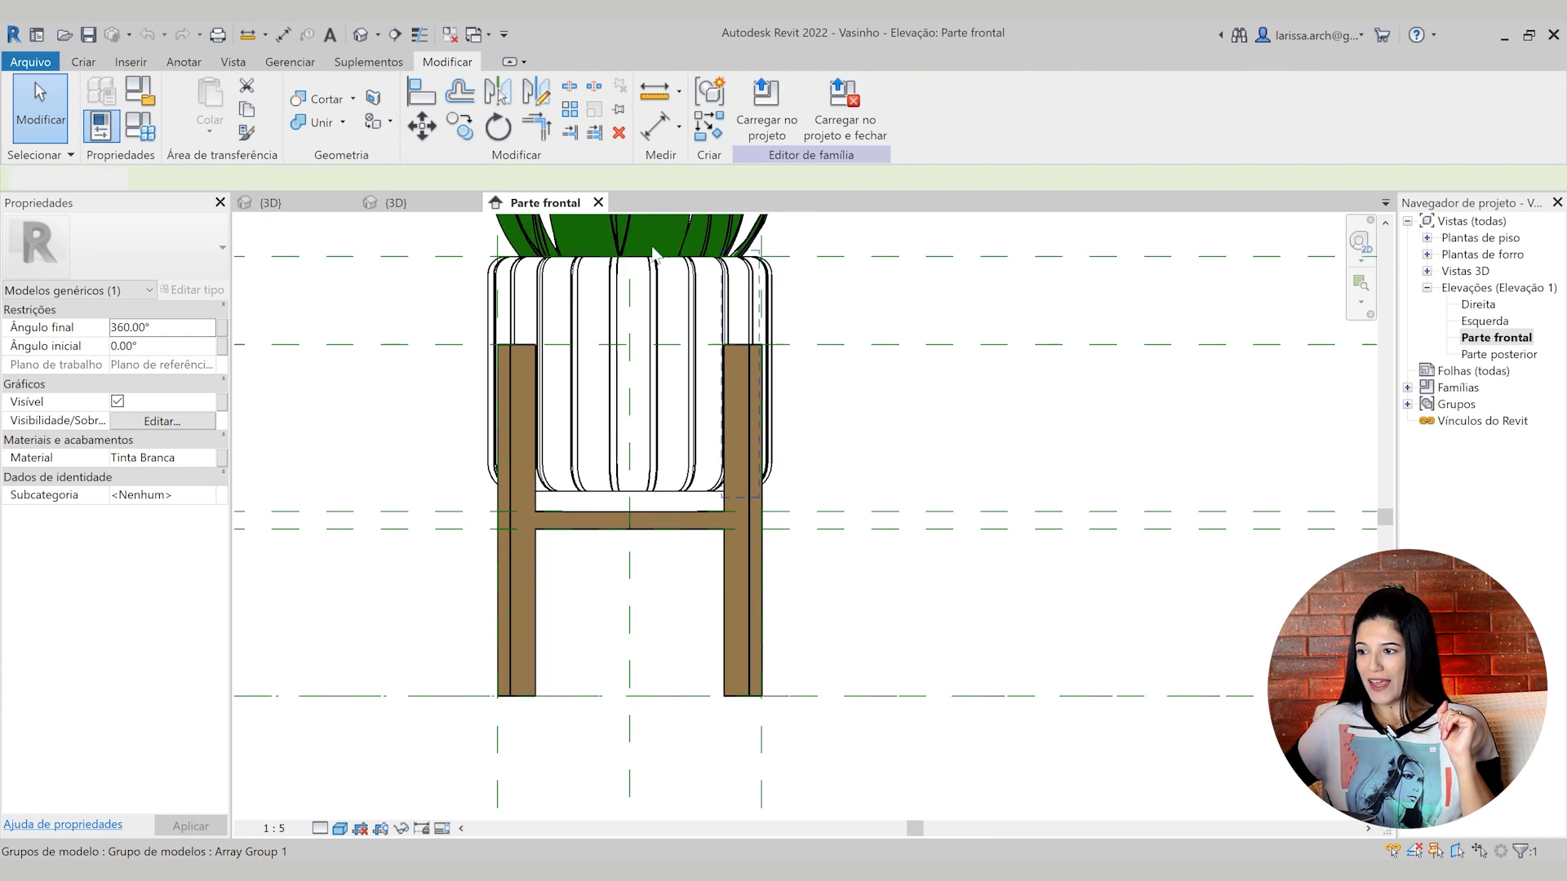
pyautogui.moveTo(621, 323); pyautogui.dragTo(617, 382, button='middle')
pyautogui.scroll(1, 491, 366)
pyautogui.moveTo(493, 367); pyautogui.dragTo(560, 410, button='middle')
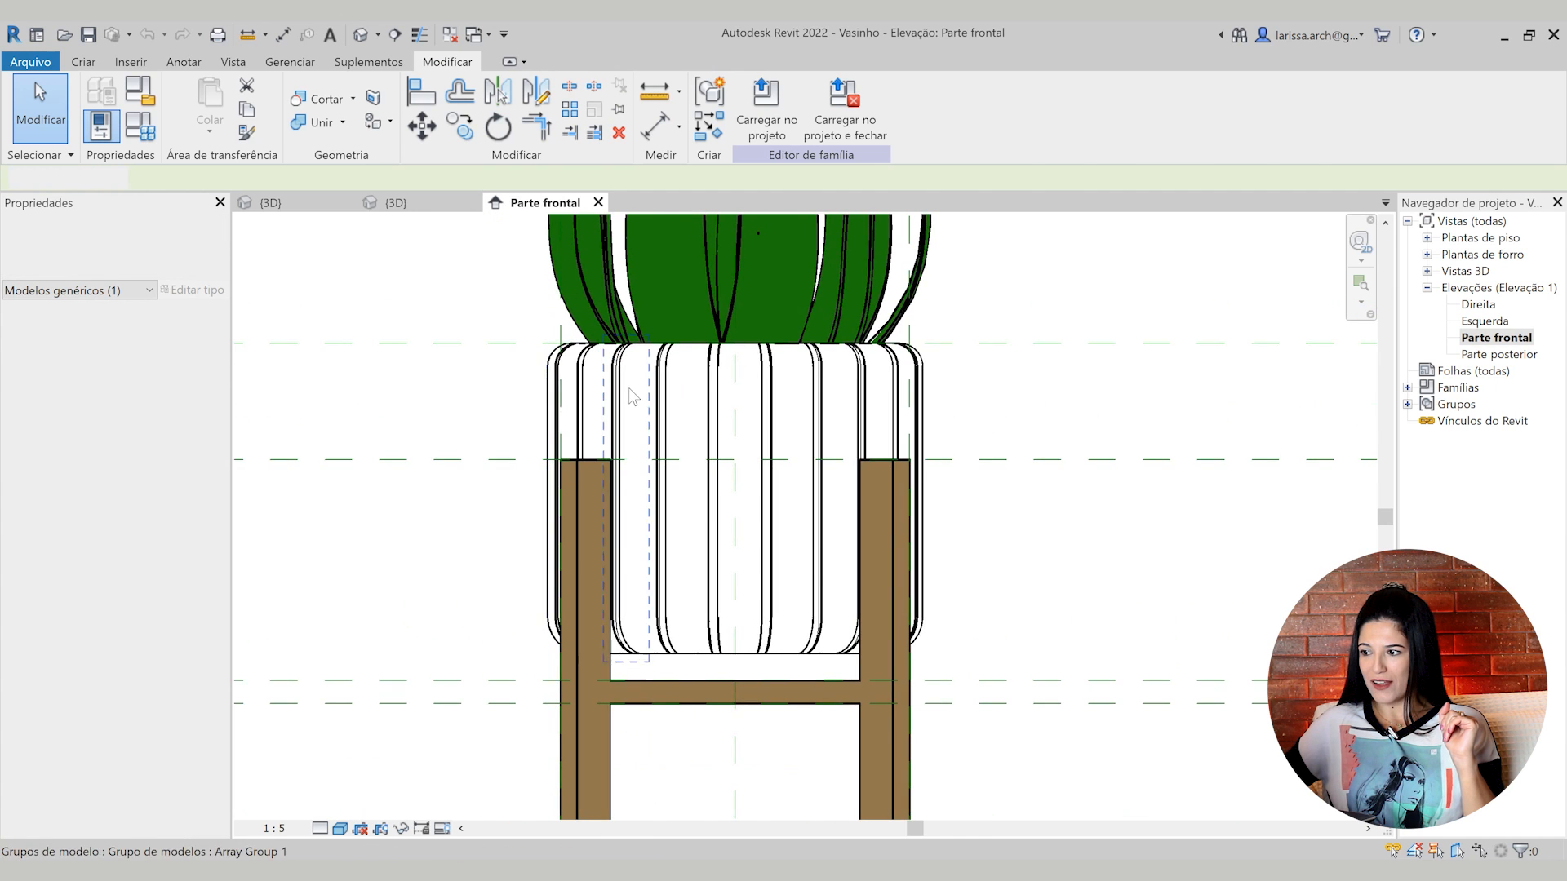
pyautogui.scroll(-1, 432, 386)
pyautogui.moveTo(400, 385); pyautogui.dragTo(525, 451, button='middle')
pyautogui.scroll(1, 586, 456)
pyautogui.click(588, 412)
pyautogui.scroll(-1, 587, 412)
pyautogui.click(539, 440)
pyautogui.click(318, 405)
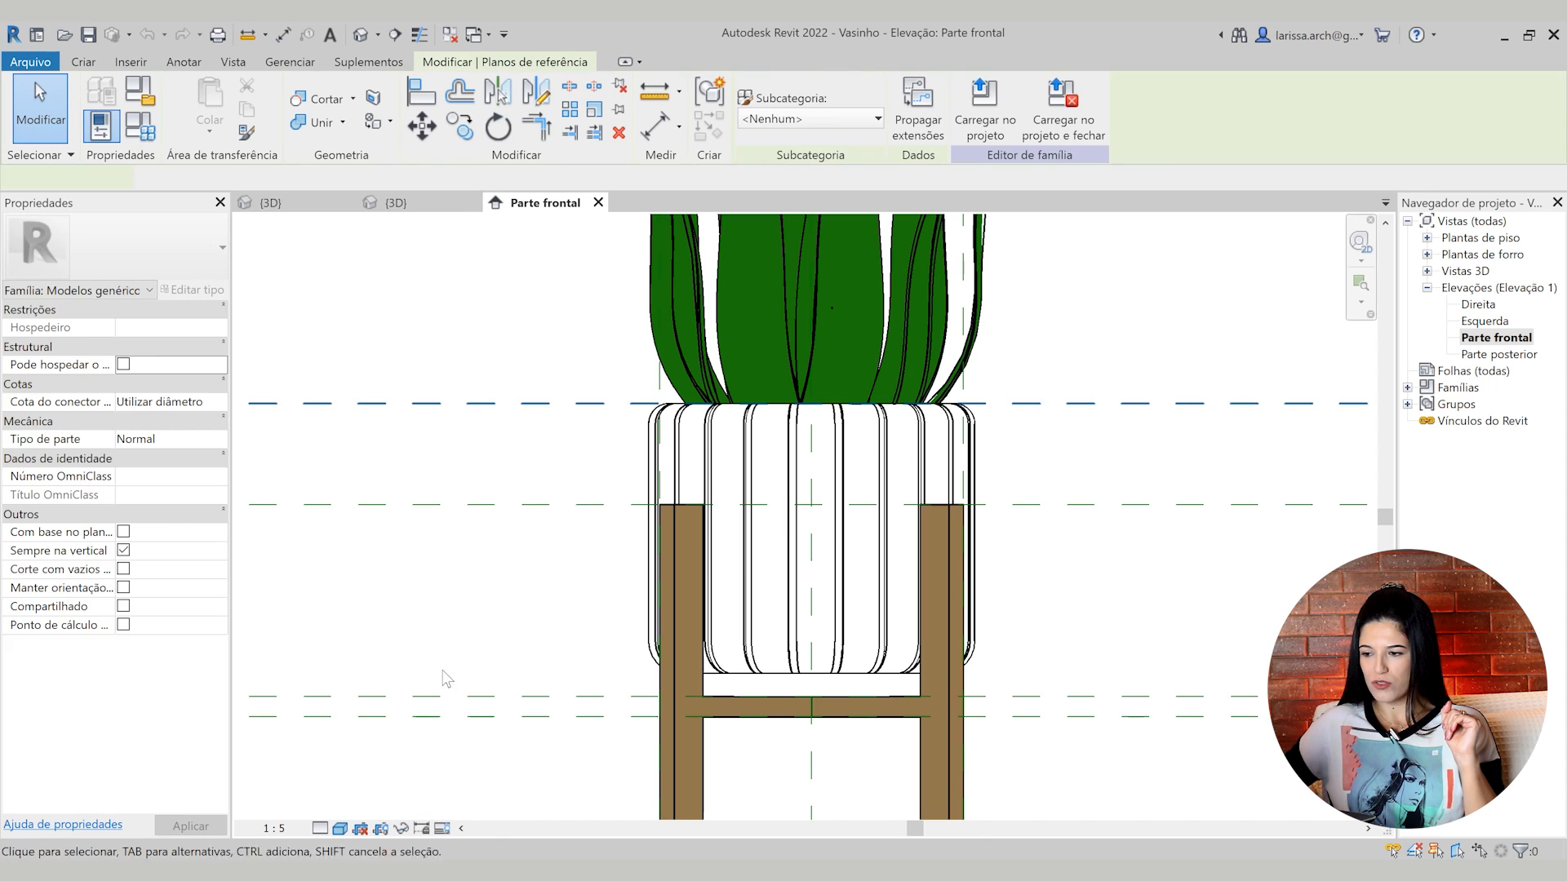
pyautogui.click(433, 699)
pyautogui.scroll(-2, 433, 698)
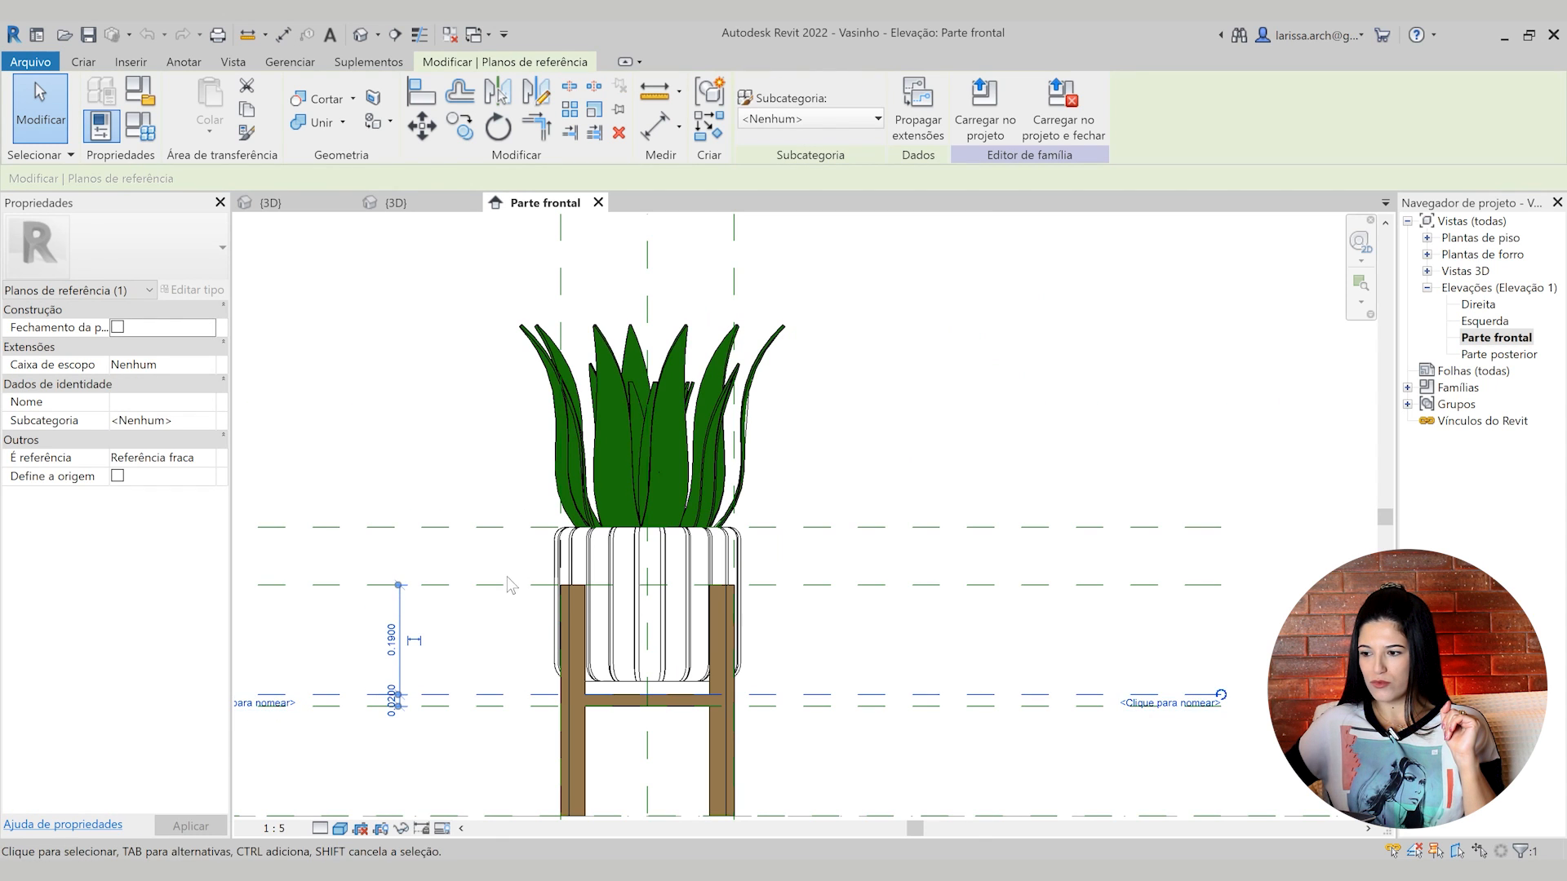
# Examine the horizontal and vertical reference planes around the plant, pot and stand in the Parte frontal elevation
pyautogui.moveTo(506, 747)
pyautogui.mouseDown(button='middle')
pyautogui.moveTo(518, 622)
pyautogui.moveTo(524, 751)
pyautogui.mouseUp(button='middle')
pyautogui.click(849, 304)
pyautogui.moveTo(865, 335); pyautogui.dragTo(802, 413, button='middle')
pyautogui.moveTo(756, 297); pyautogui.dragTo(772, 506, button='middle')
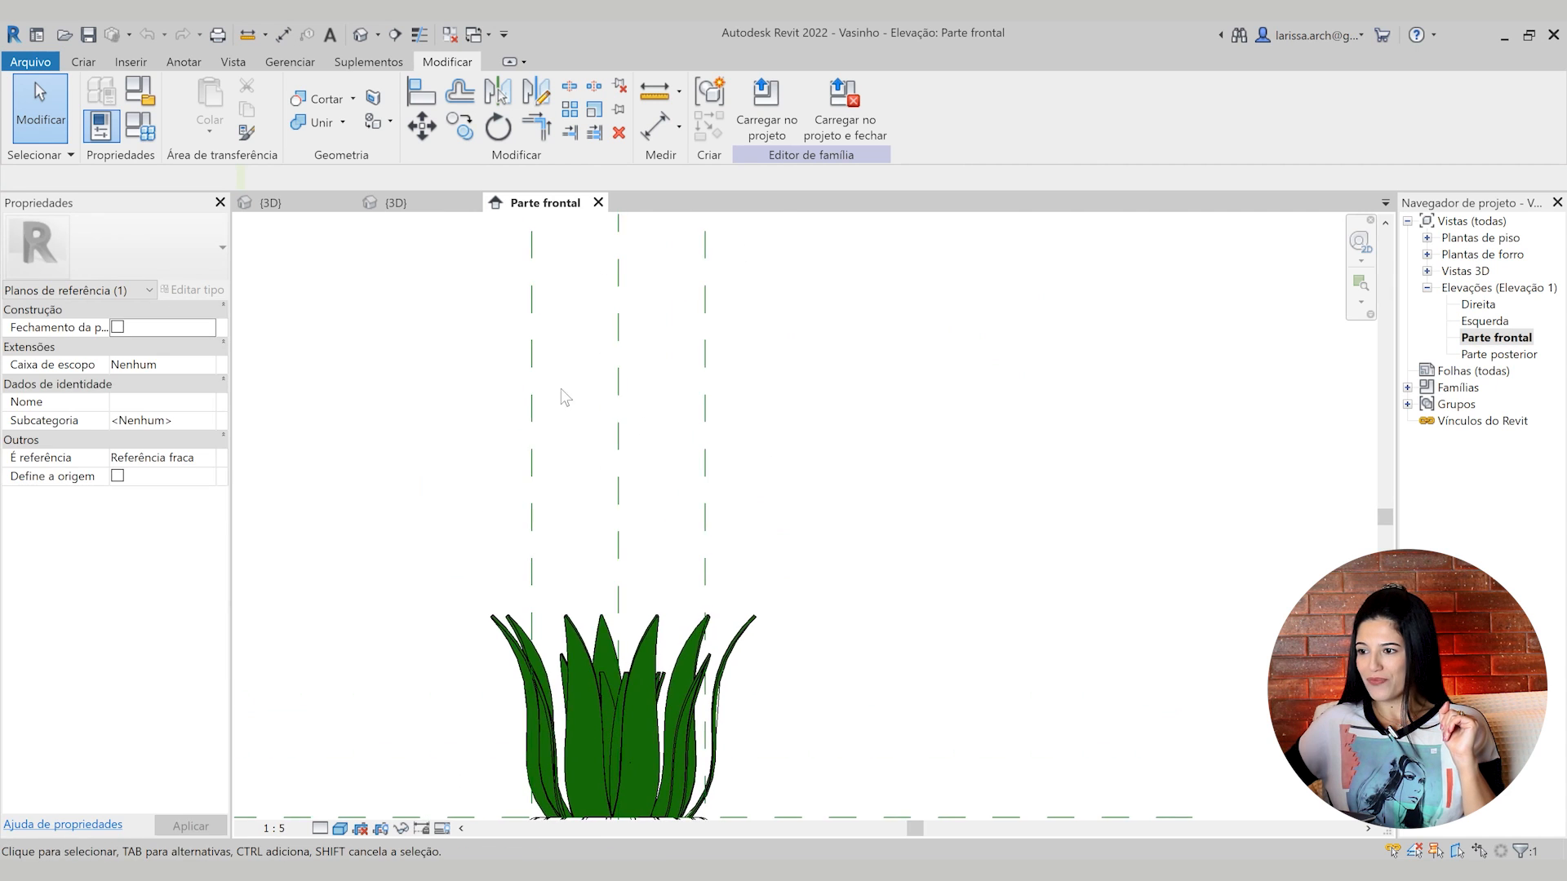
pyautogui.scroll(2, 563, 403)
pyautogui.click(527, 306)
pyautogui.click(781, 275)
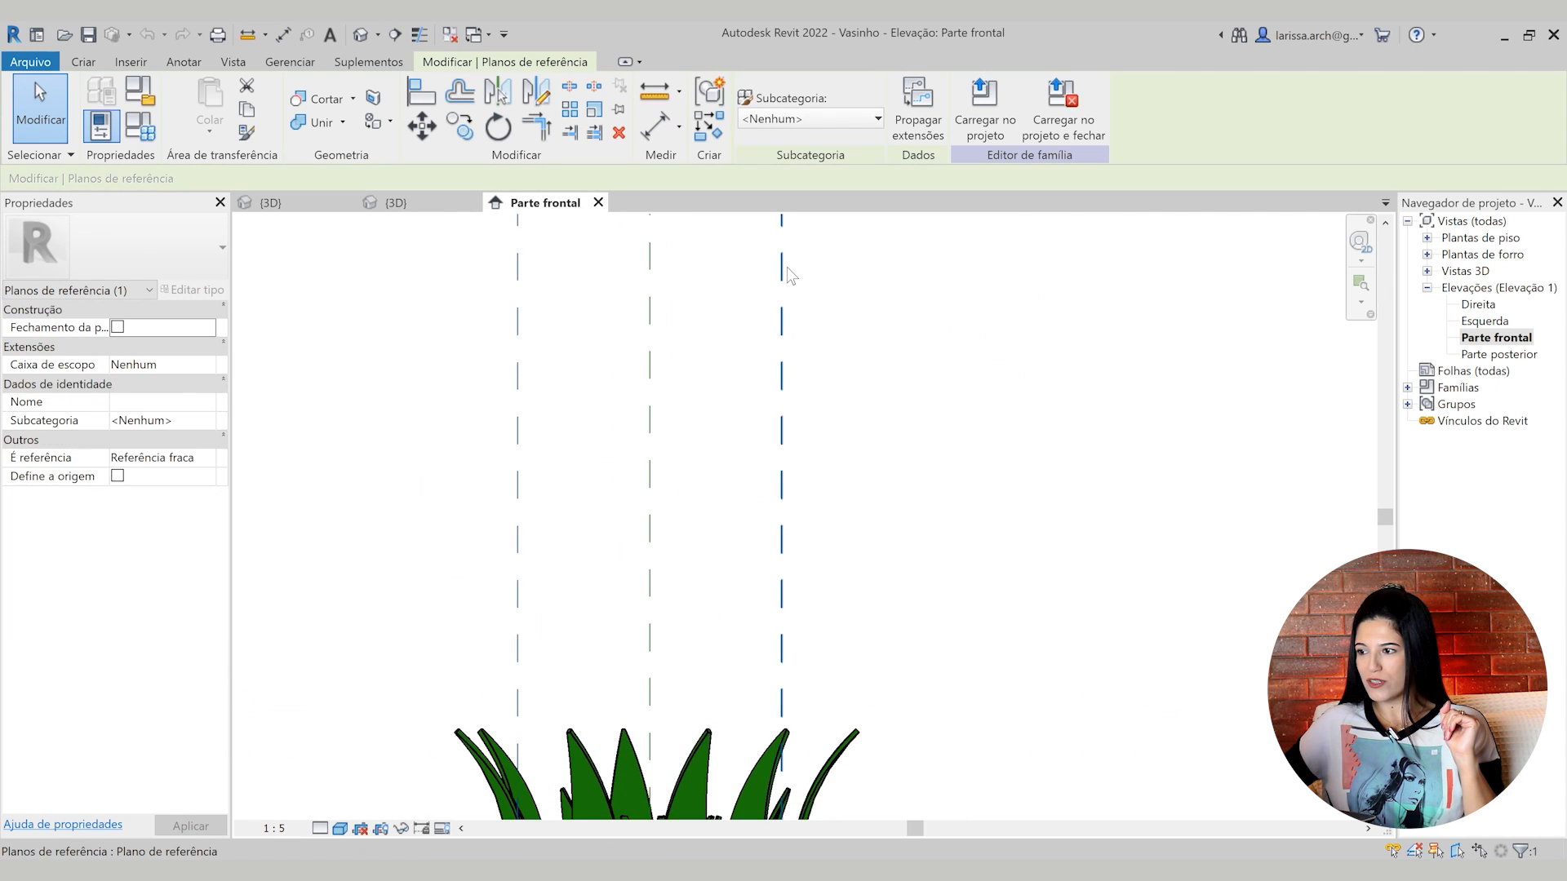
pyautogui.scroll(-3, 787, 267)
pyautogui.scroll(5, 804, 390)
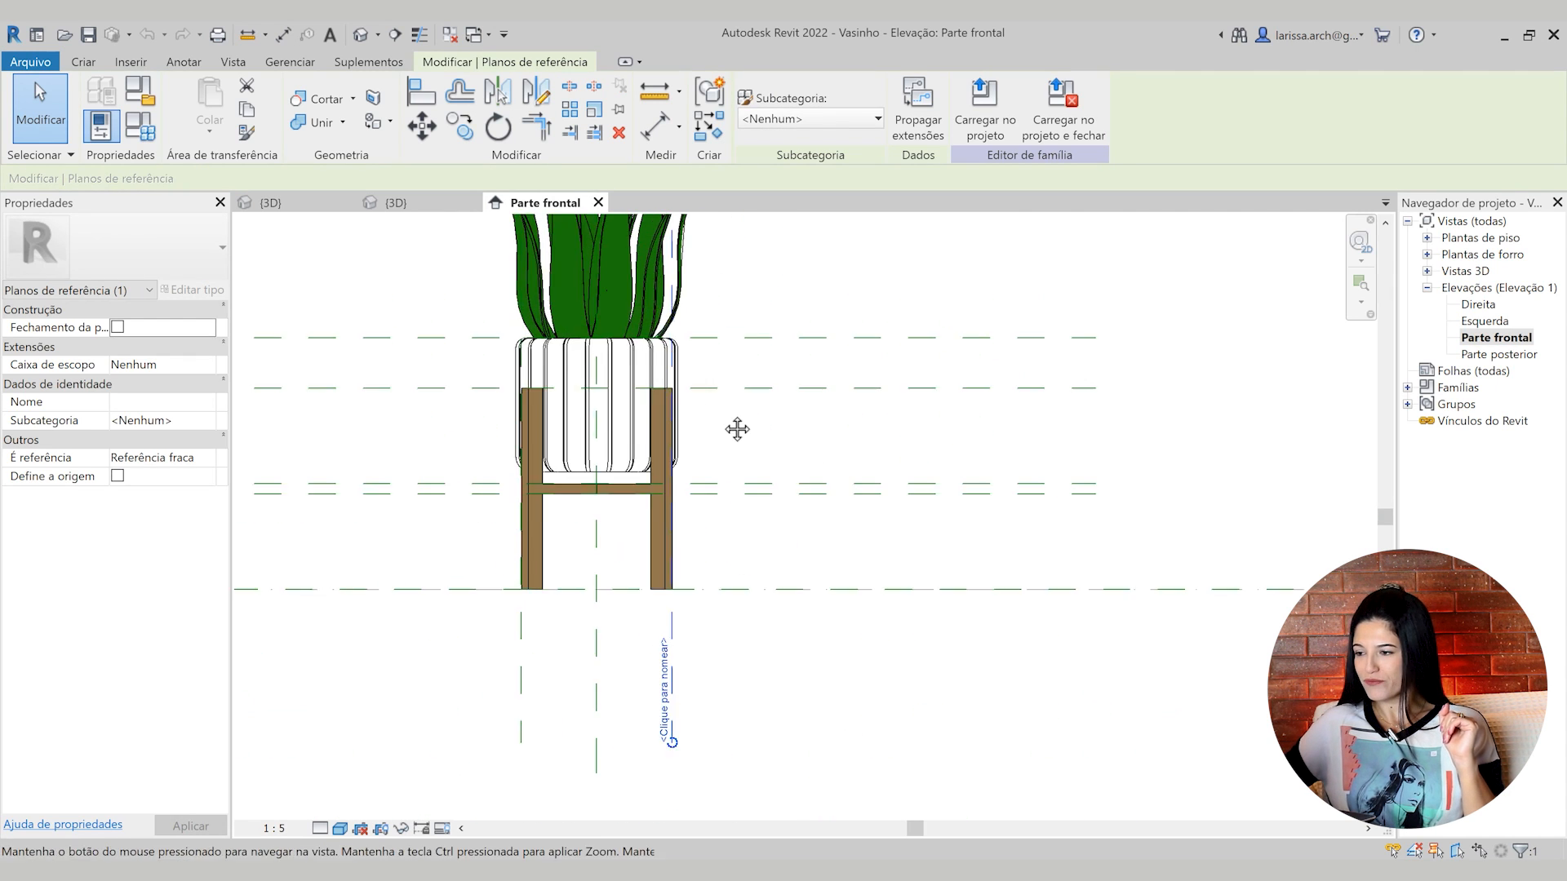
# Open the finished planter's 3D view and examine the pot's shape, rounded rim and vertical grooves up close from several angles
pyautogui.click(363, 35)
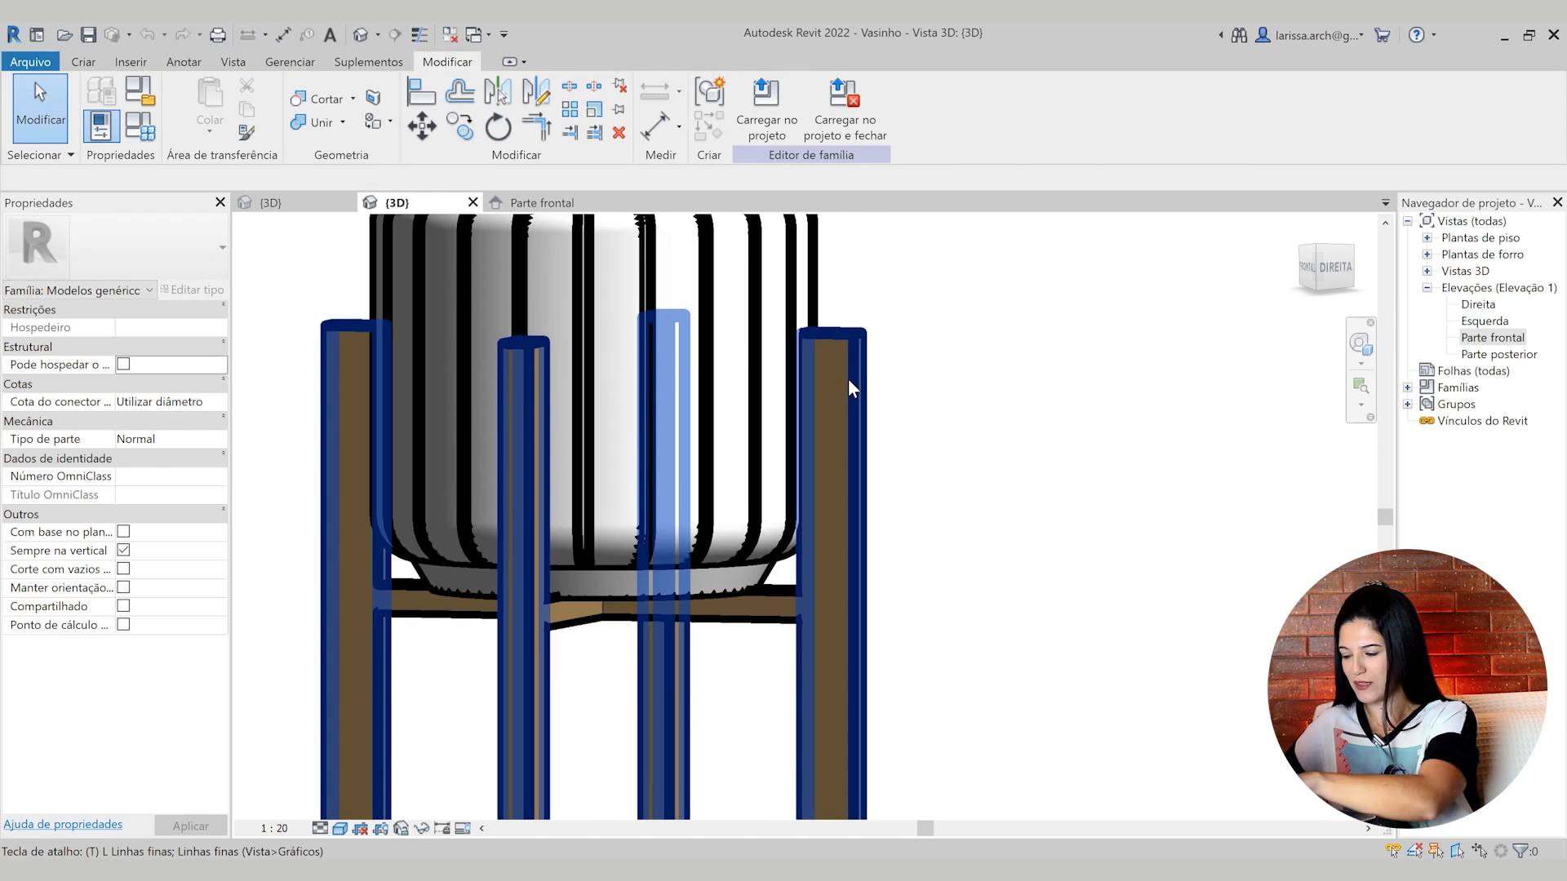
pyautogui.scroll(-2, 849, 378)
pyautogui.keyDown('shift'); pyautogui.moveTo(867, 408); pyautogui.dragTo(811, 488, button='middle'); pyautogui.keyUp('shift')
pyautogui.moveTo(865, 437); pyautogui.dragTo(831, 468, button='middle')
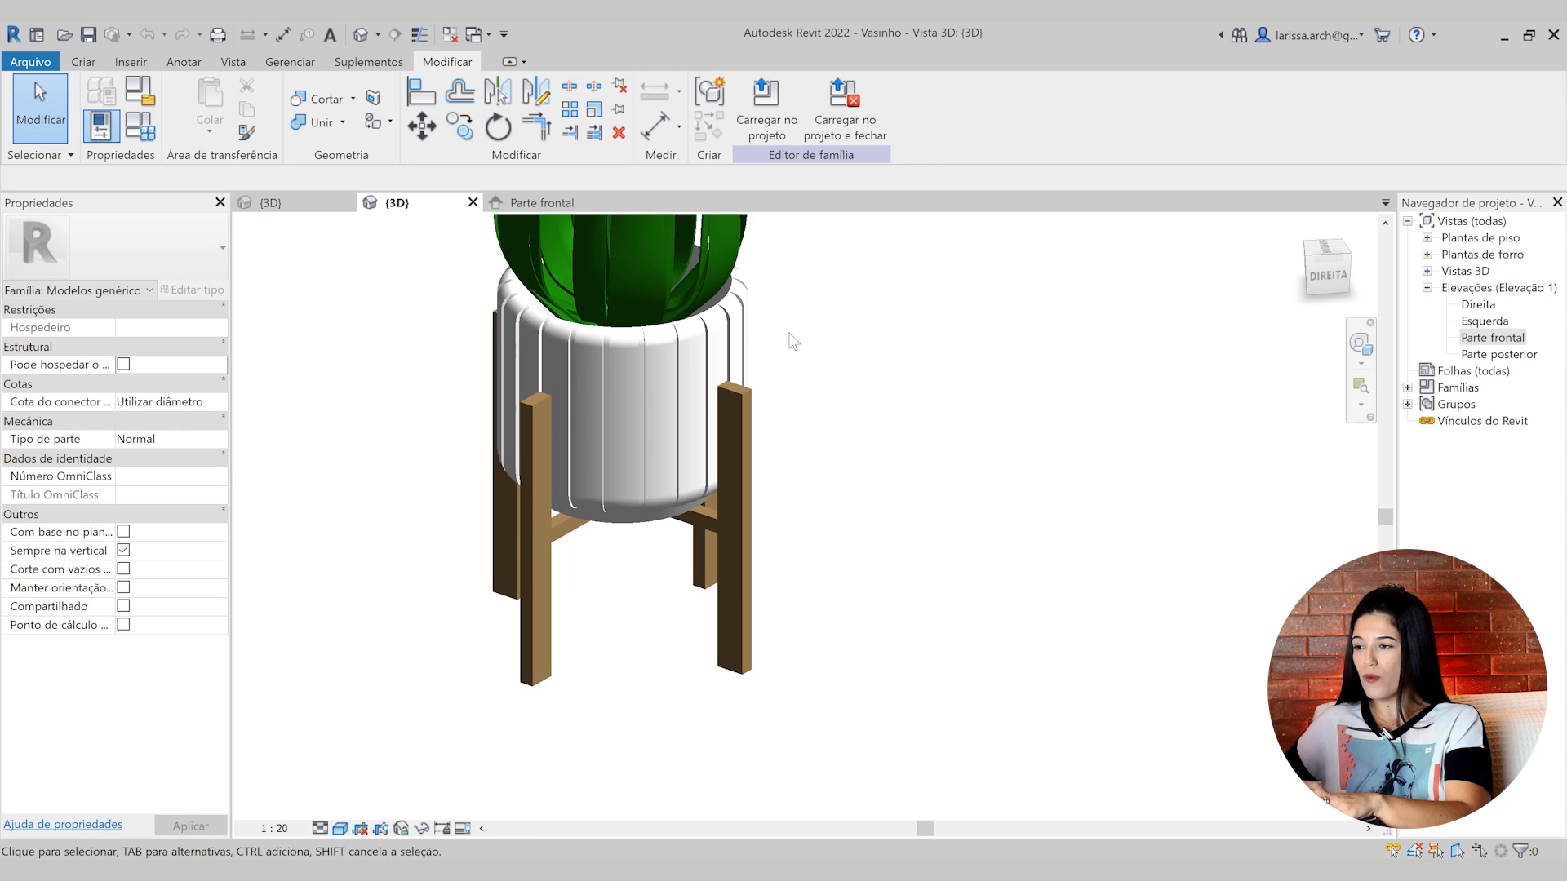
pyautogui.scroll(4, 775, 326)
pyautogui.keyDown('shift'); pyautogui.moveTo(641, 493); pyautogui.dragTo(730, 445, button='middle'); pyautogui.keyUp('shift')
pyautogui.keyDown('shift'); pyautogui.moveTo(353, 372); pyautogui.dragTo(445, 400, button='middle'); pyautogui.keyUp('shift')
pyautogui.scroll(1, 390, 363)
pyautogui.keyDown('shift'); pyautogui.moveTo(419, 453); pyautogui.dragTo(306, 438, button='middle'); pyautogui.keyUp('shift')
pyautogui.scroll(2, 1128, 364)
pyautogui.keyDown('shift'); pyautogui.moveTo(827, 390); pyautogui.dragTo(628, 326, button='middle'); pyautogui.keyUp('shift')
pyautogui.scroll(-2, 581, 583)
pyautogui.keyDown('shift'); pyautogui.moveTo(524, 445); pyautogui.dragTo(573, 602, button='middle'); pyautogui.keyUp('shift')
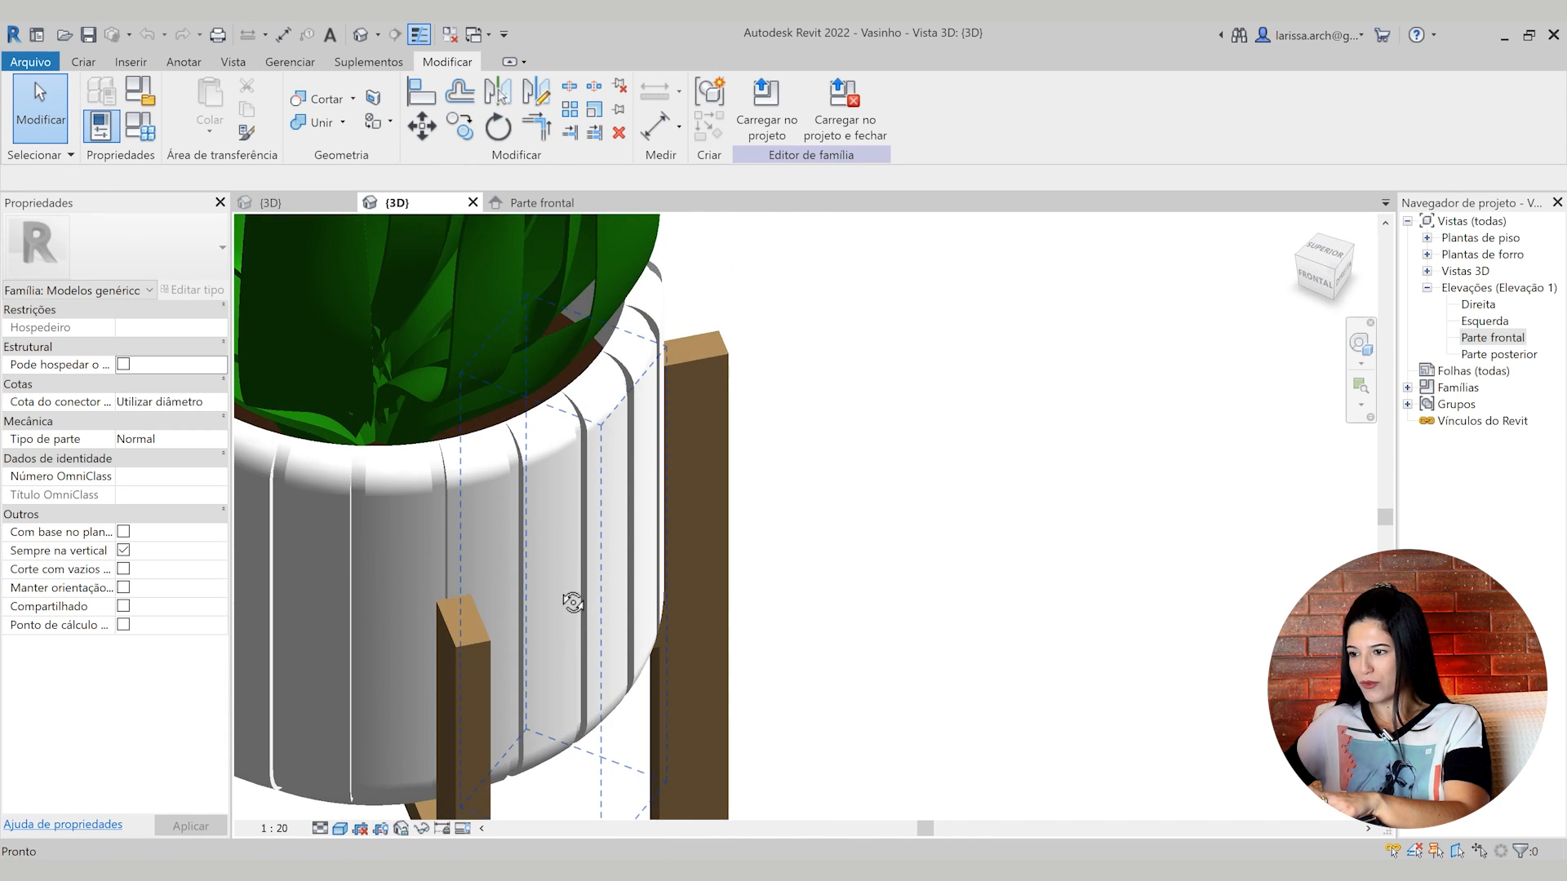
pyautogui.scroll(4, 594, 404)
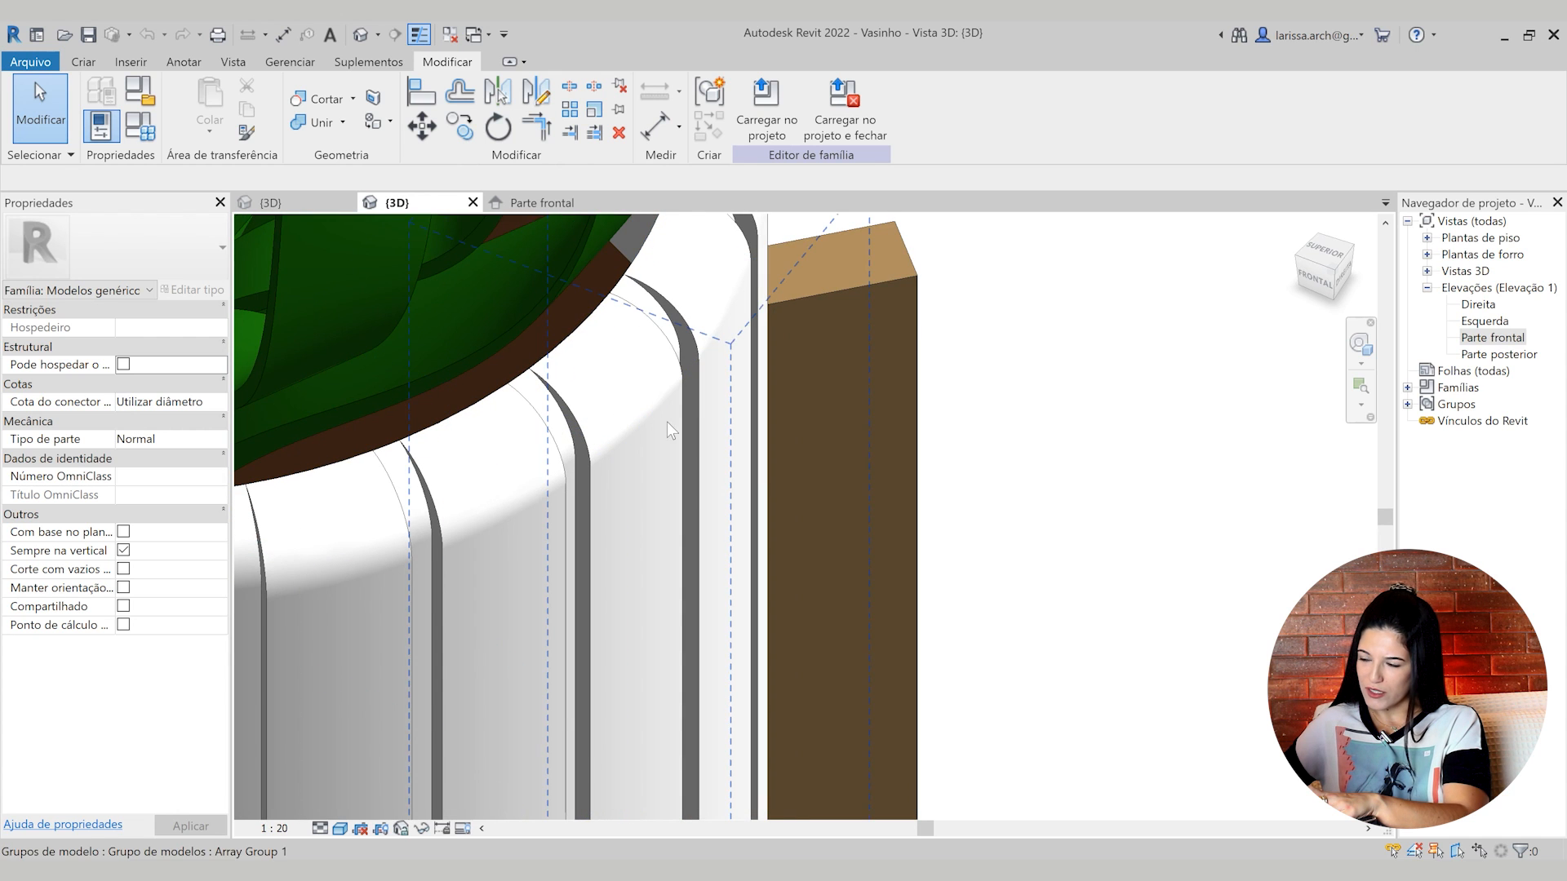
pyautogui.scroll(5, 689, 326)
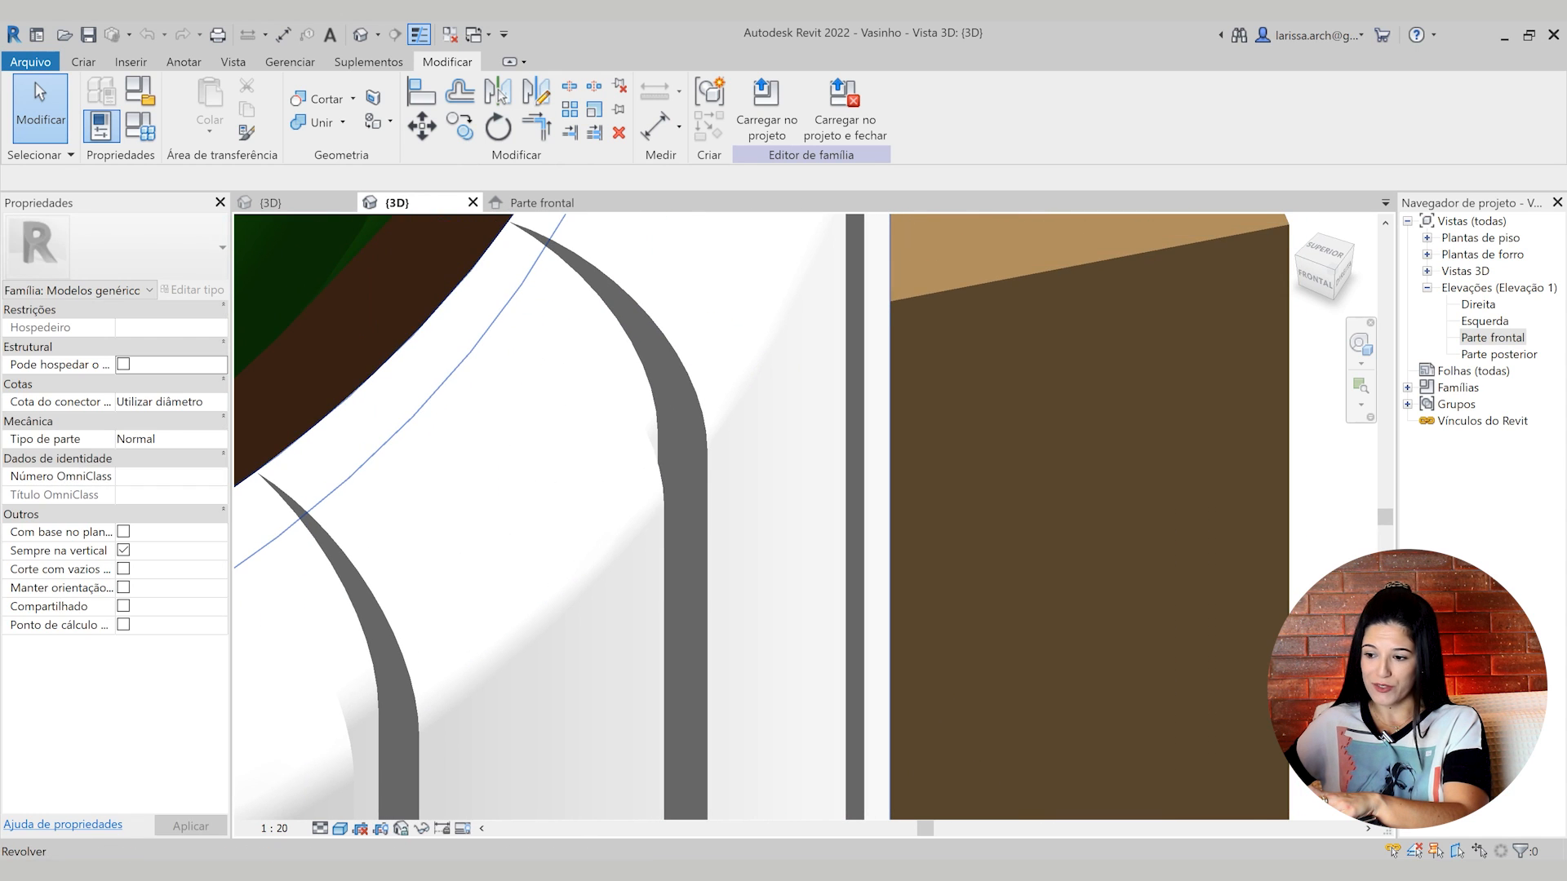
# Preview the planter in the Realista visual style, and set the 3D view's visual style to Cores consistentes
pyautogui.click(340, 828)
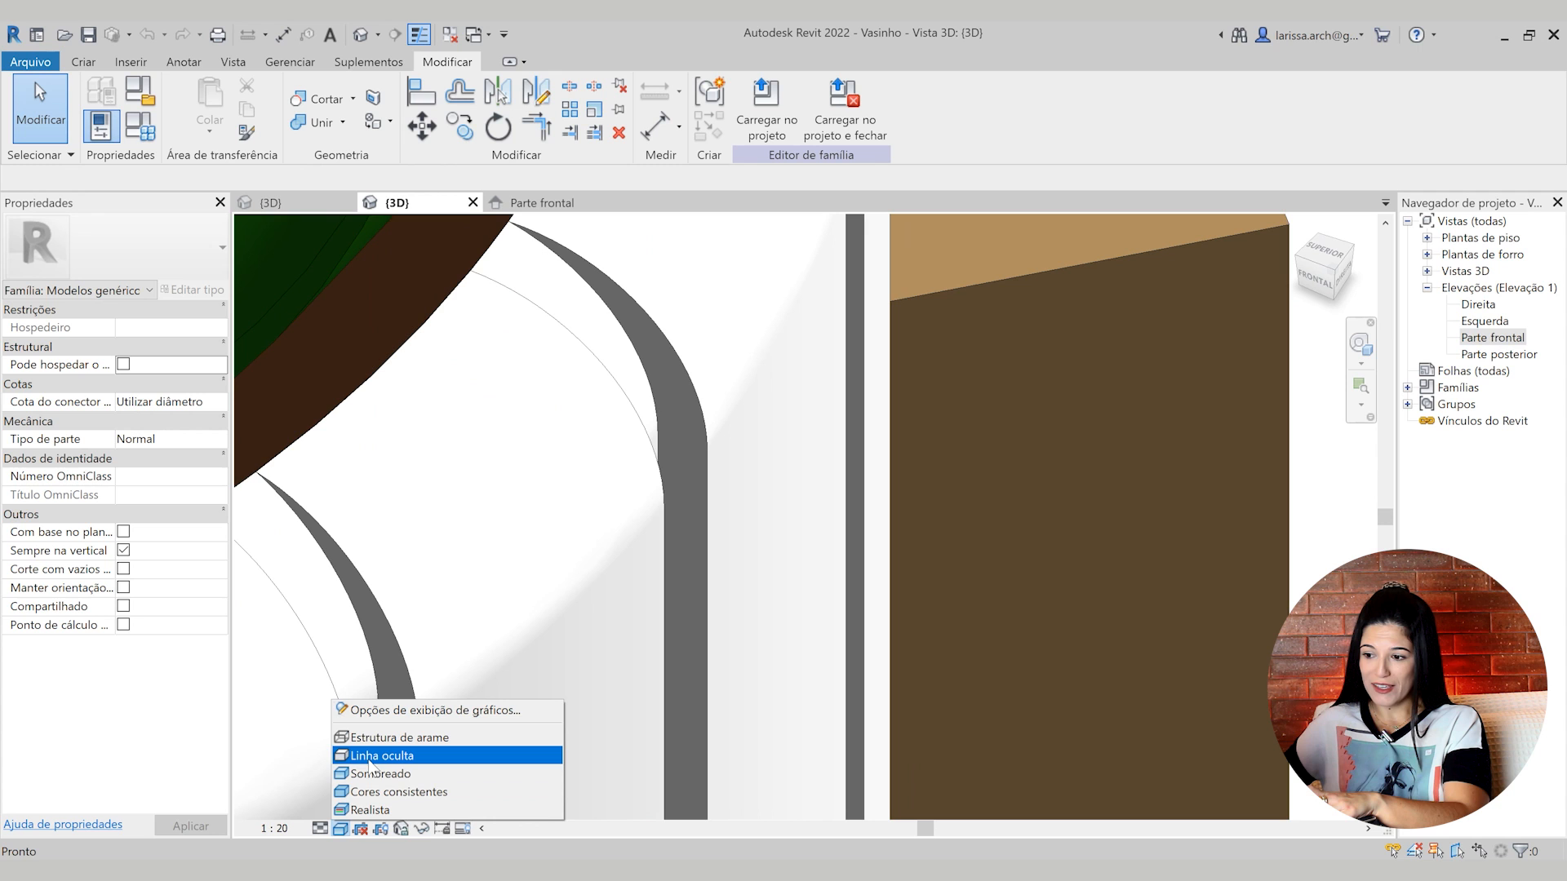
pyautogui.click(377, 810)
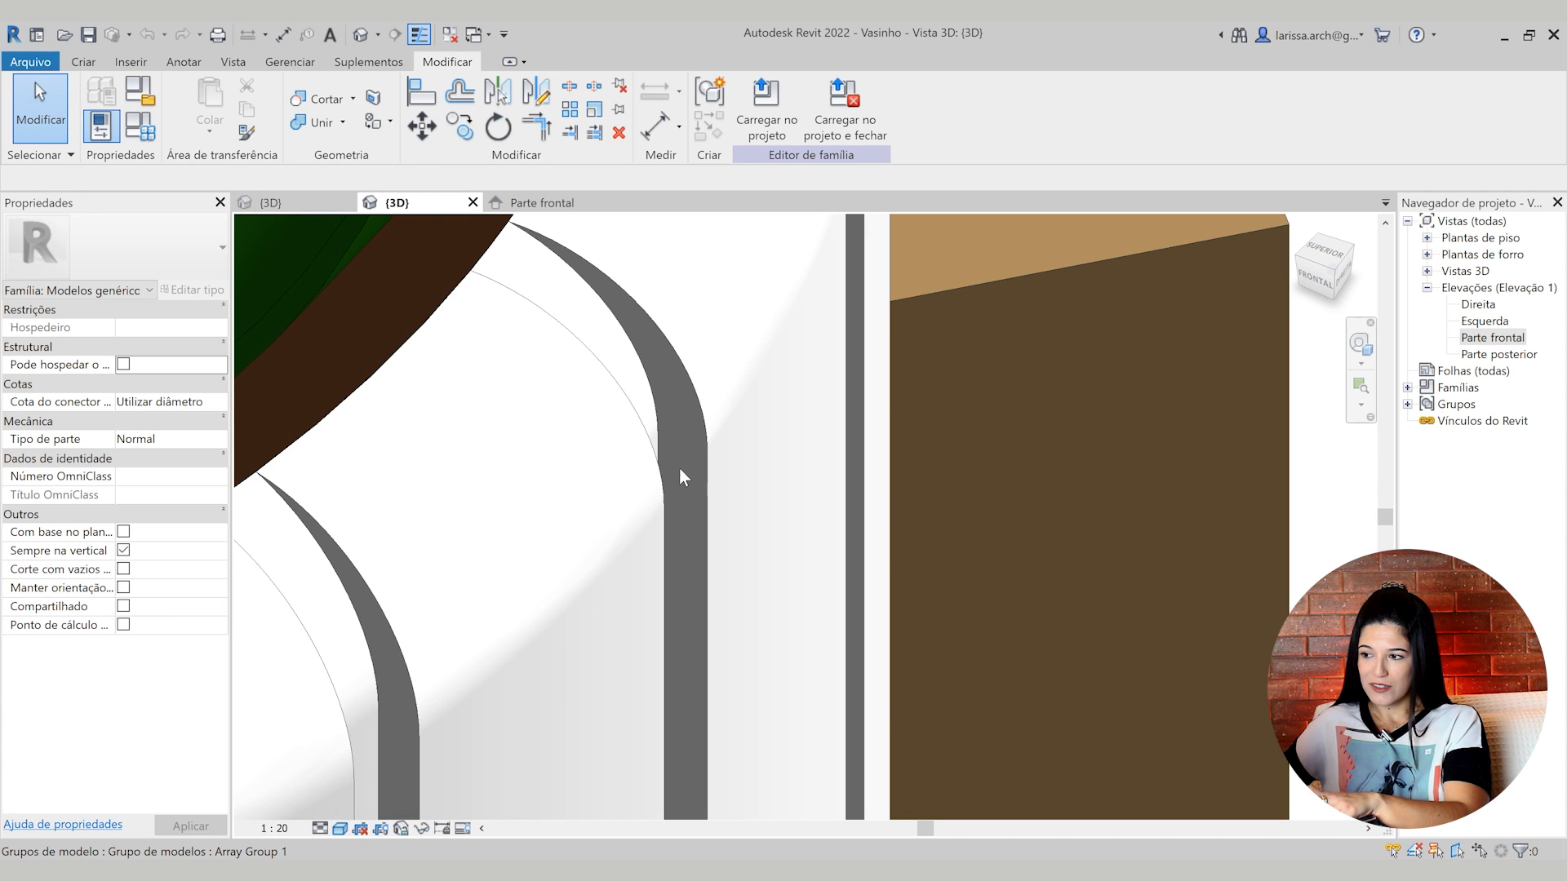
pyautogui.scroll(-5, 718, 409)
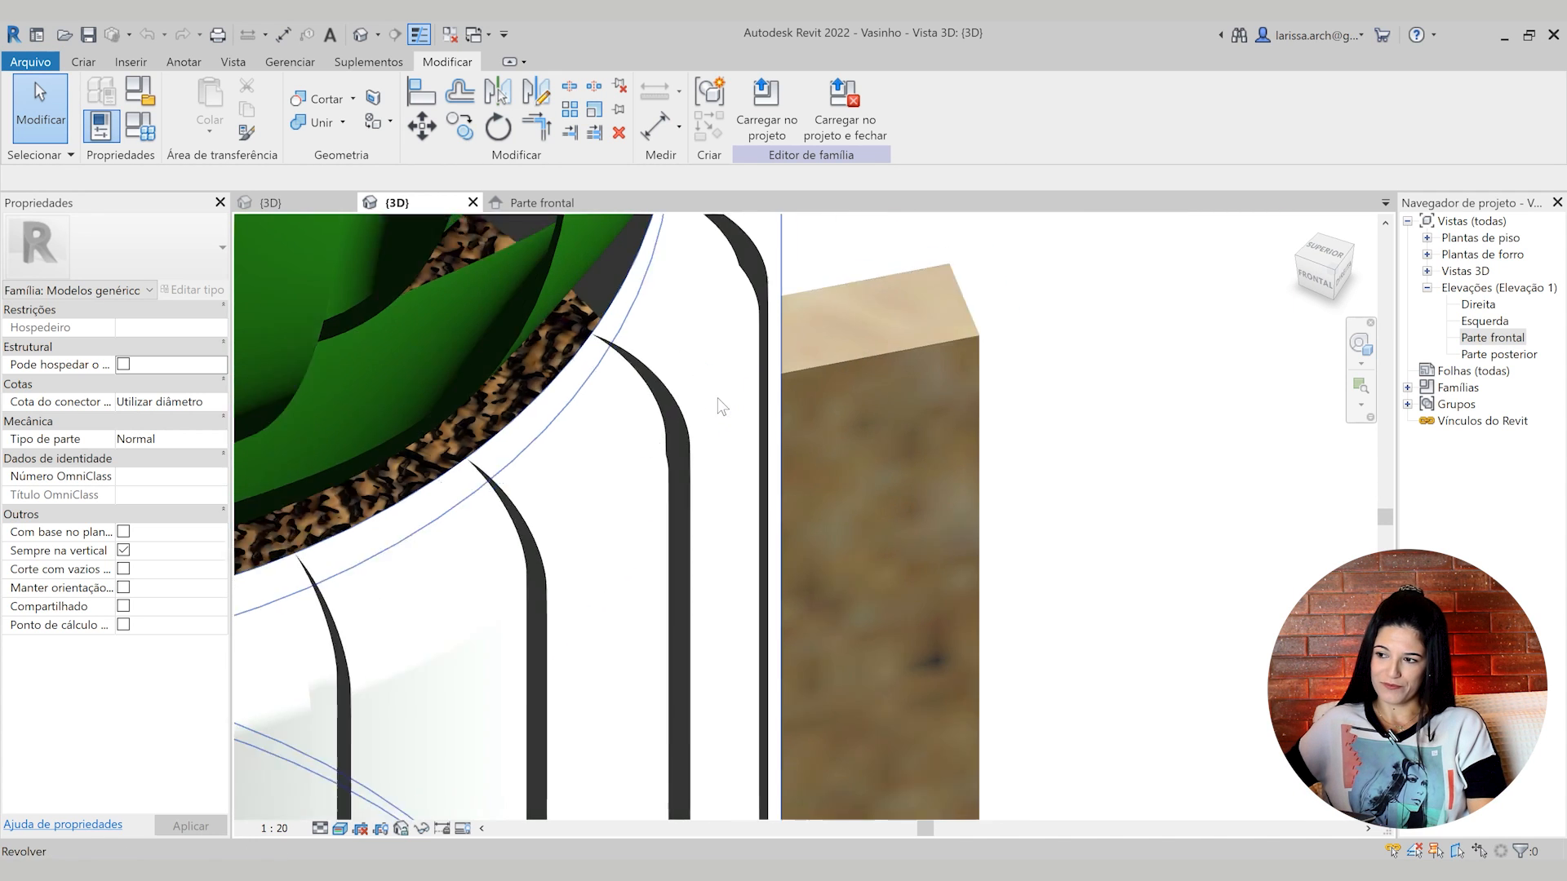
pyautogui.click(338, 826)
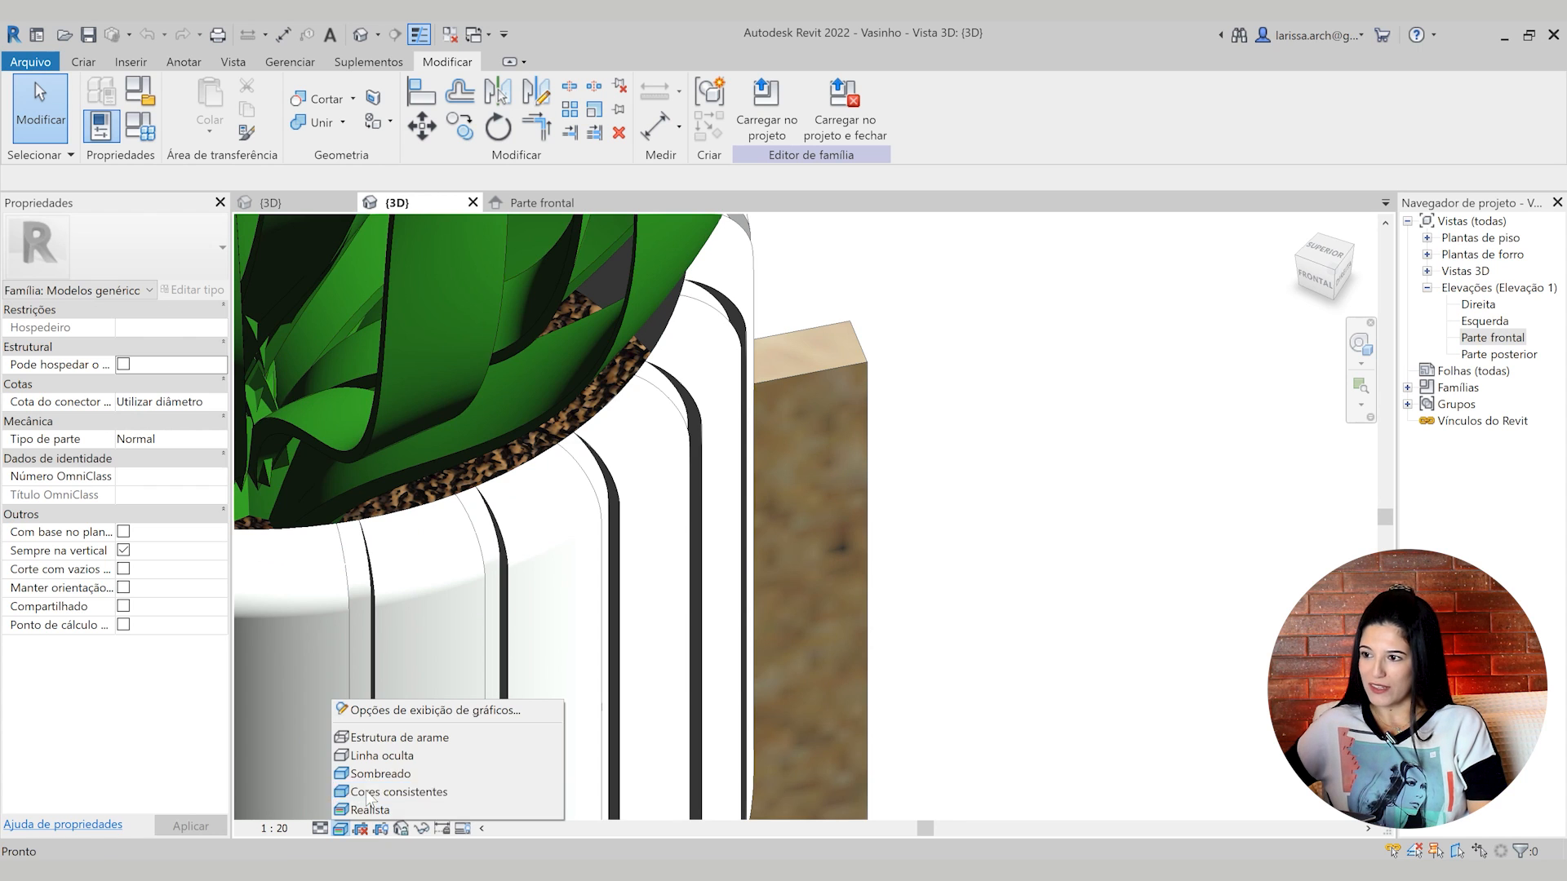
pyautogui.click(383, 794)
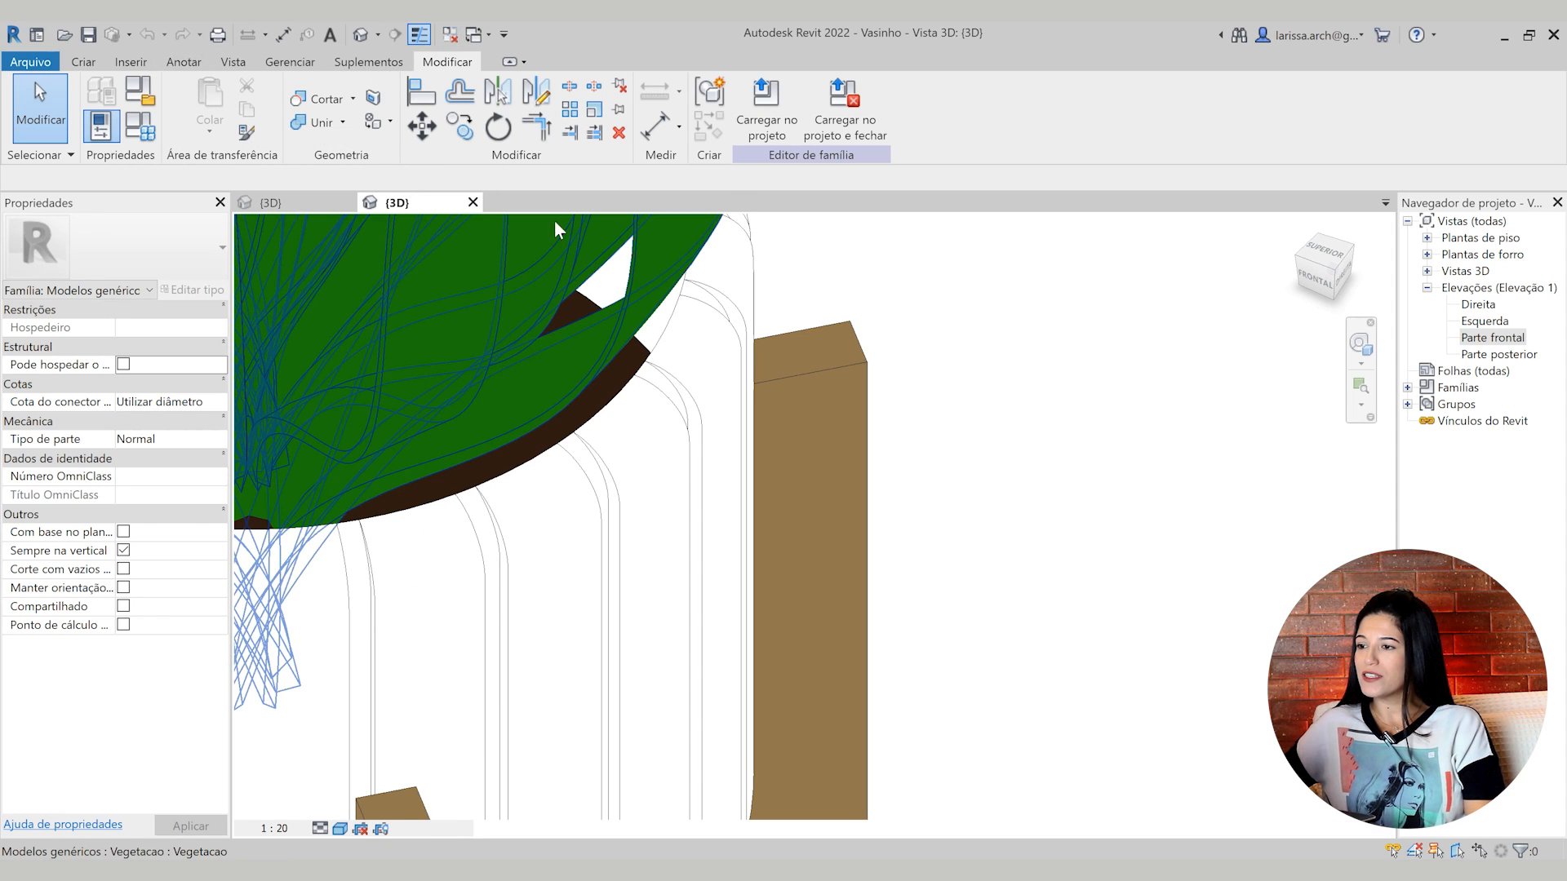
# Switch to the Base - Vasinho family and open its Parte frontal elevation, framing the wooden stand
pyautogui.click(278, 203)
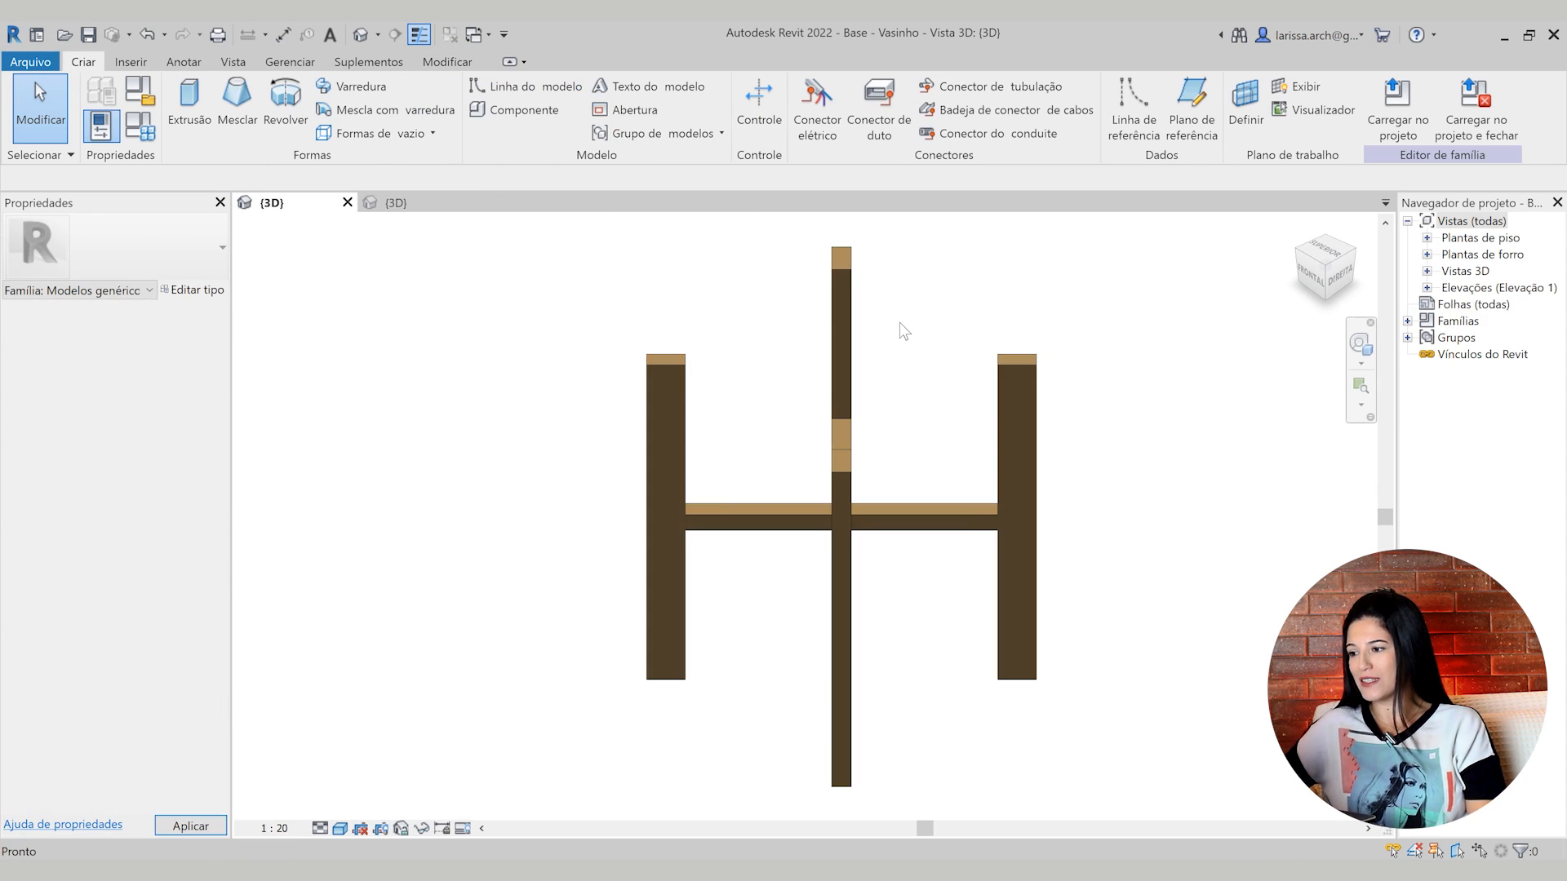
pyautogui.doubleClick(1494, 290)
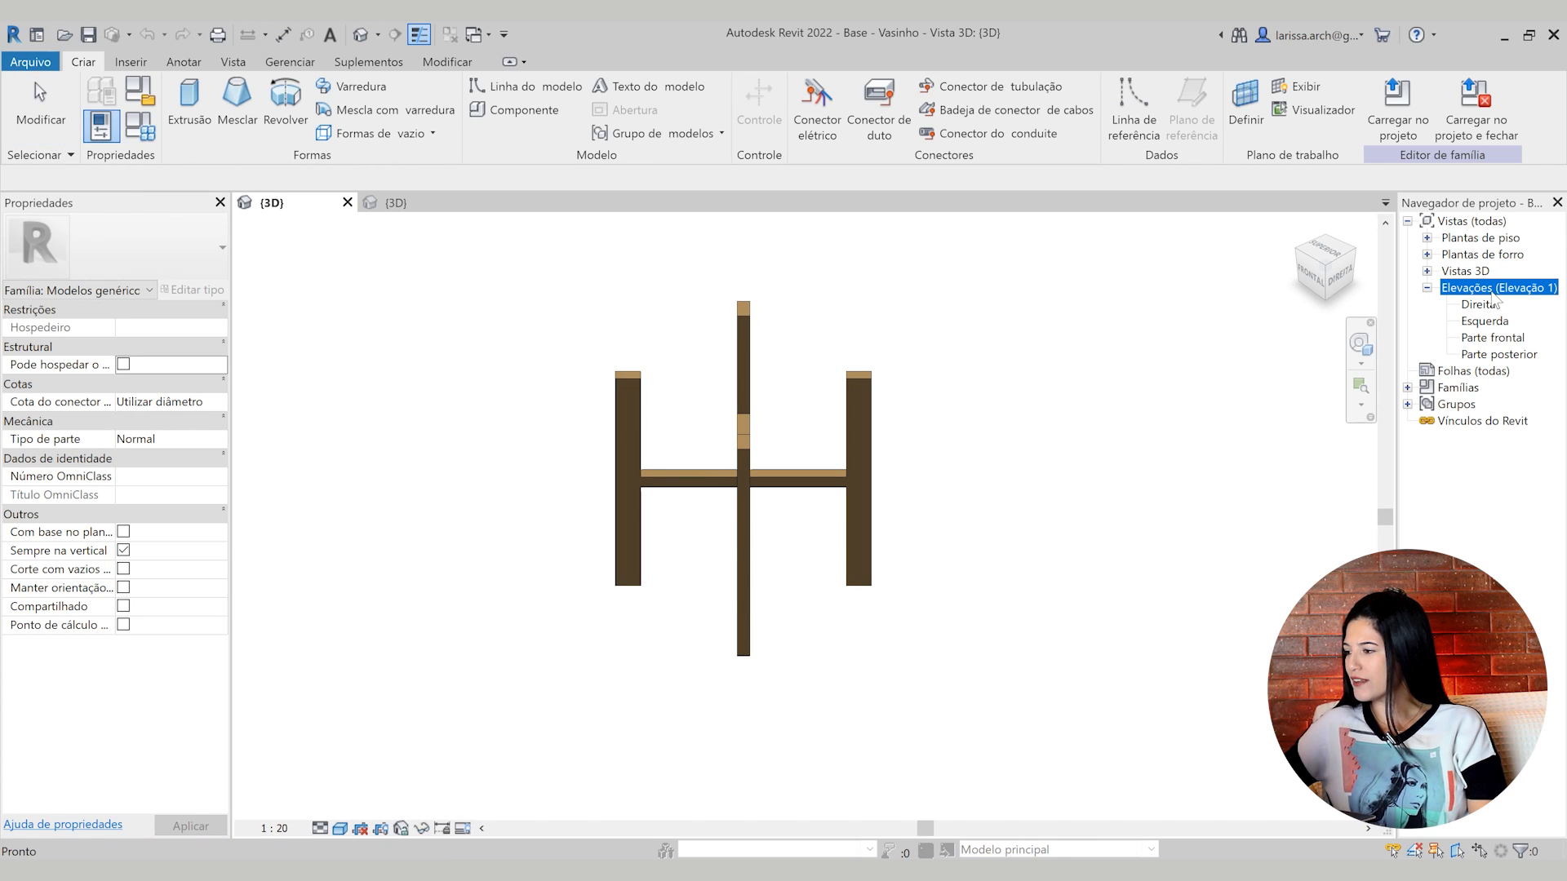
pyautogui.doubleClick(1491, 338)
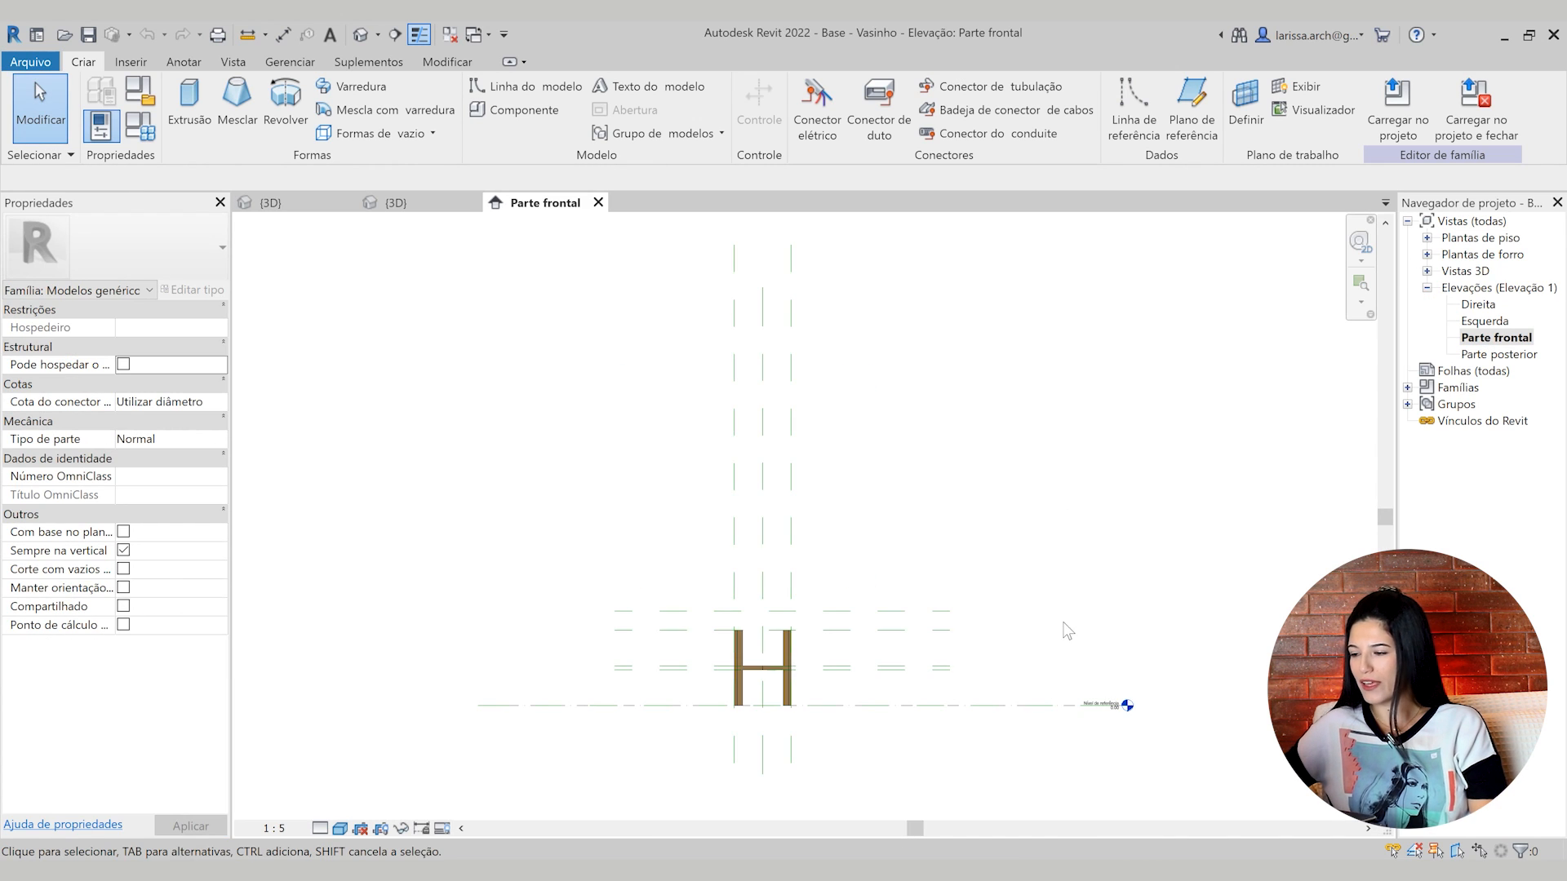
pyautogui.scroll(8, 1063, 624)
pyautogui.moveTo(319, 653); pyautogui.dragTo(740, 573, button='middle')
pyautogui.scroll(2, 979, 415)
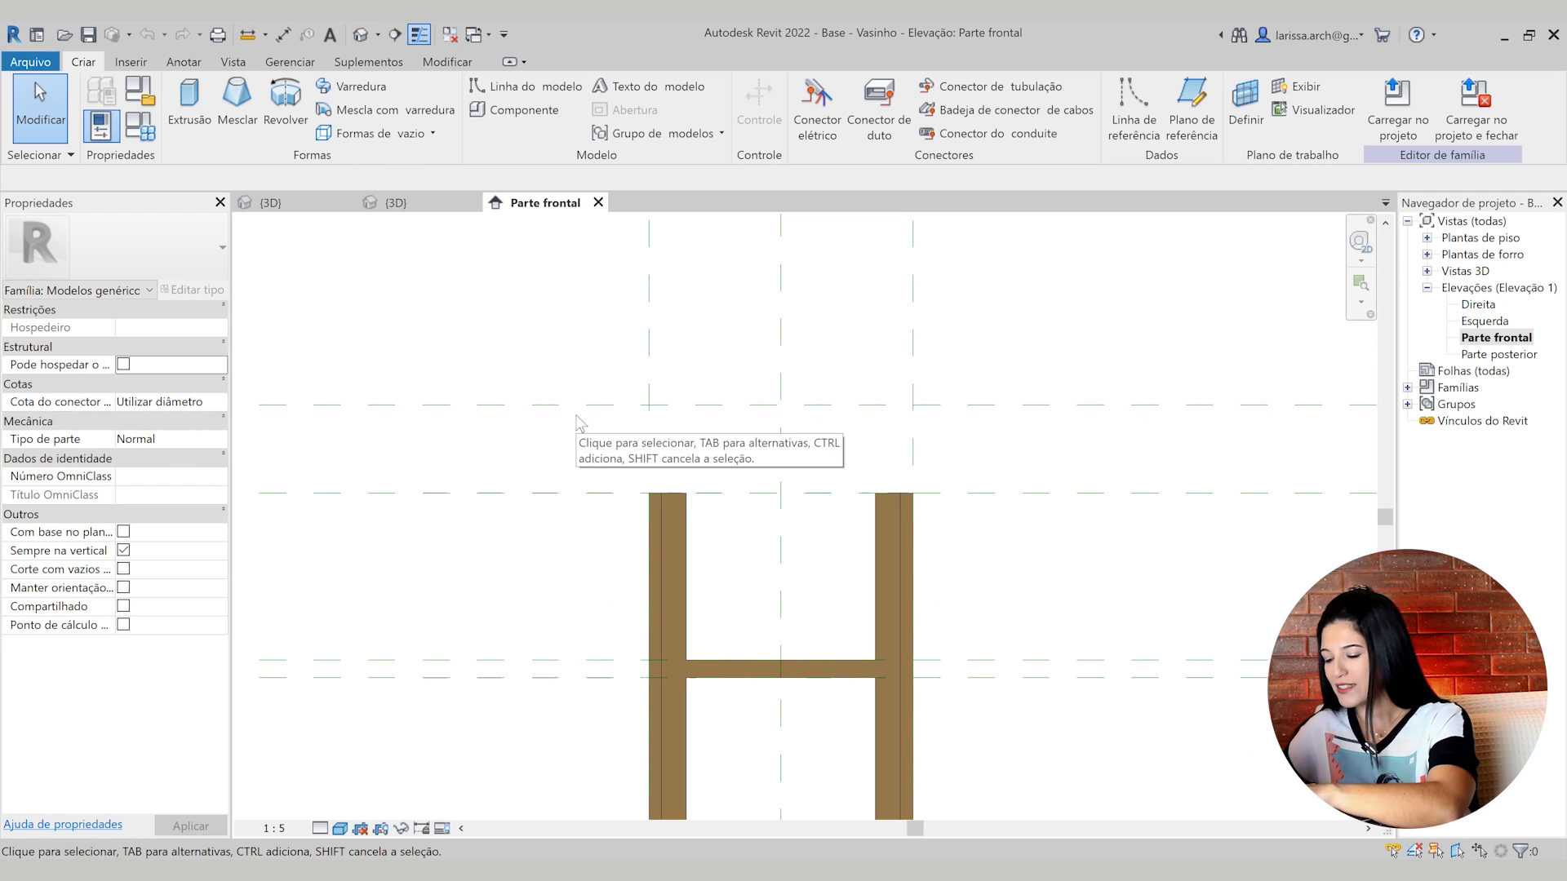
# Turn off thin line display in the front elevation, and review the area between the legs reserved for the pot
pyautogui.press('t')
pyautogui.press('l')
pyautogui.scroll(1, 743, 512)
pyautogui.moveTo(744, 512); pyautogui.dragTo(689, 487, button='middle')
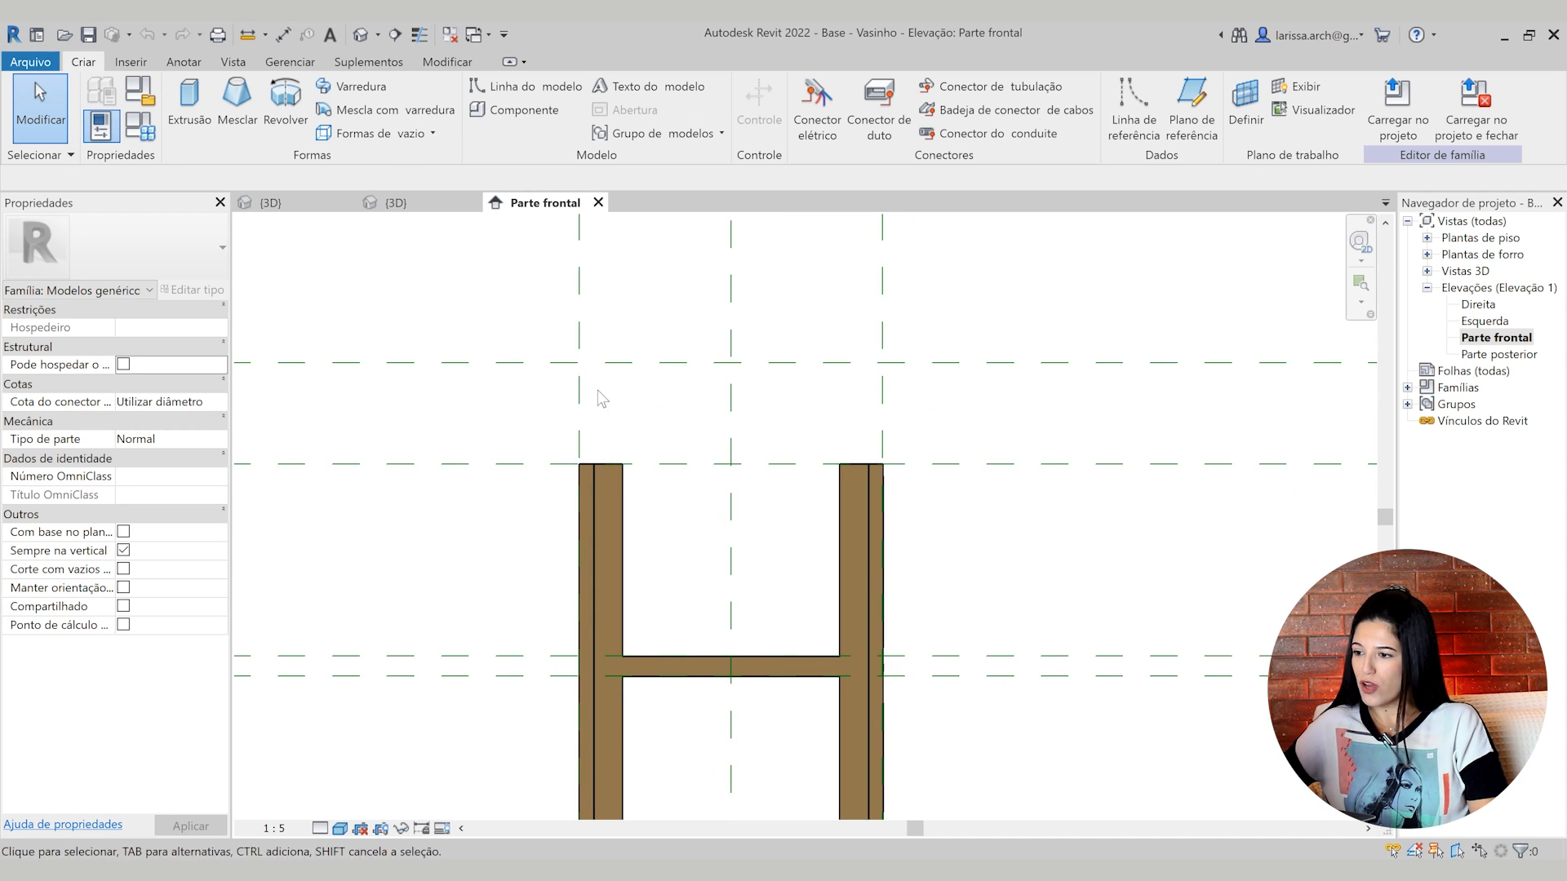
pyautogui.moveTo(611, 402)
pyautogui.mouseDown()
pyautogui.moveTo(904, 694)
pyautogui.moveTo(901, 671)
pyautogui.mouseUp()
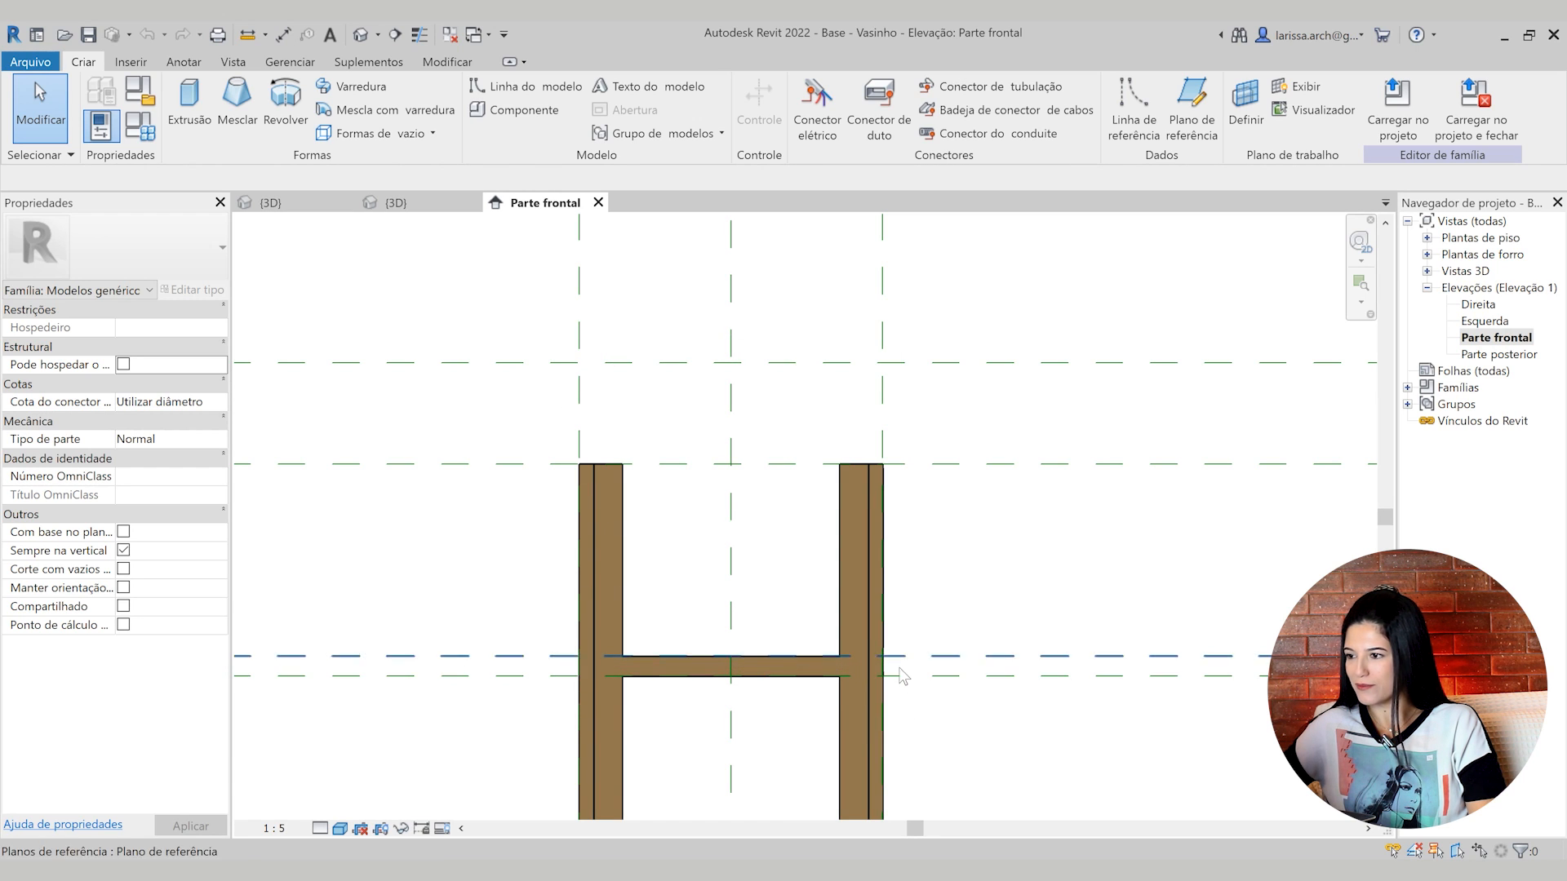
# Start a Revolve and draw its axis line, 0.29 long, on the centre plane from the uppermost horizontal reference plane to the crossbar's top
pyautogui.click(286, 96)
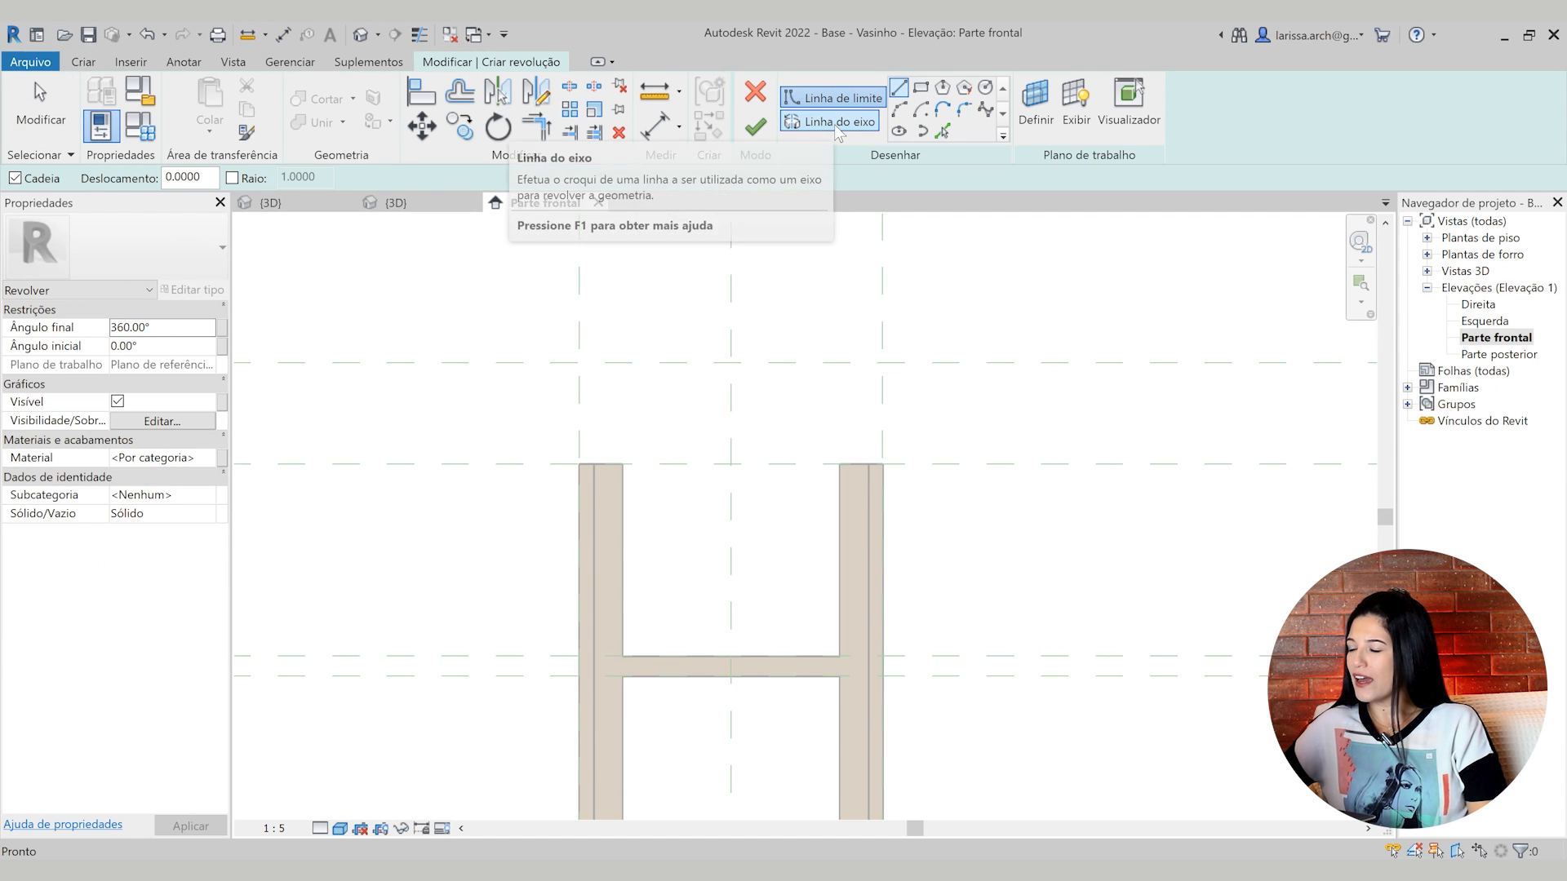
pyautogui.click(834, 123)
pyautogui.click(731, 363)
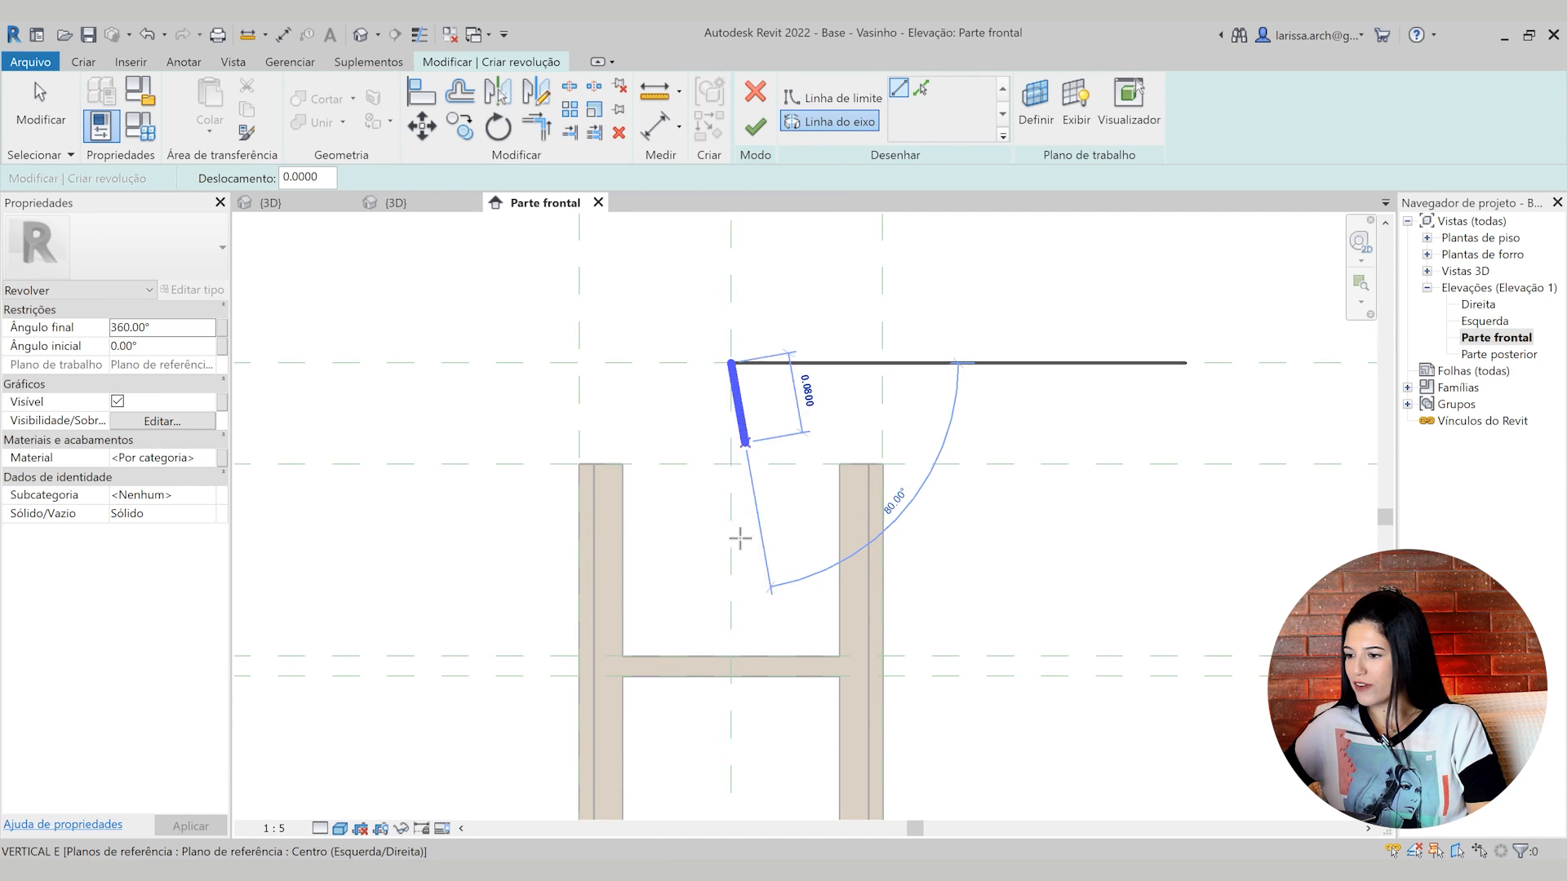
pyautogui.scroll(1, 725, 610)
pyautogui.click(734, 672)
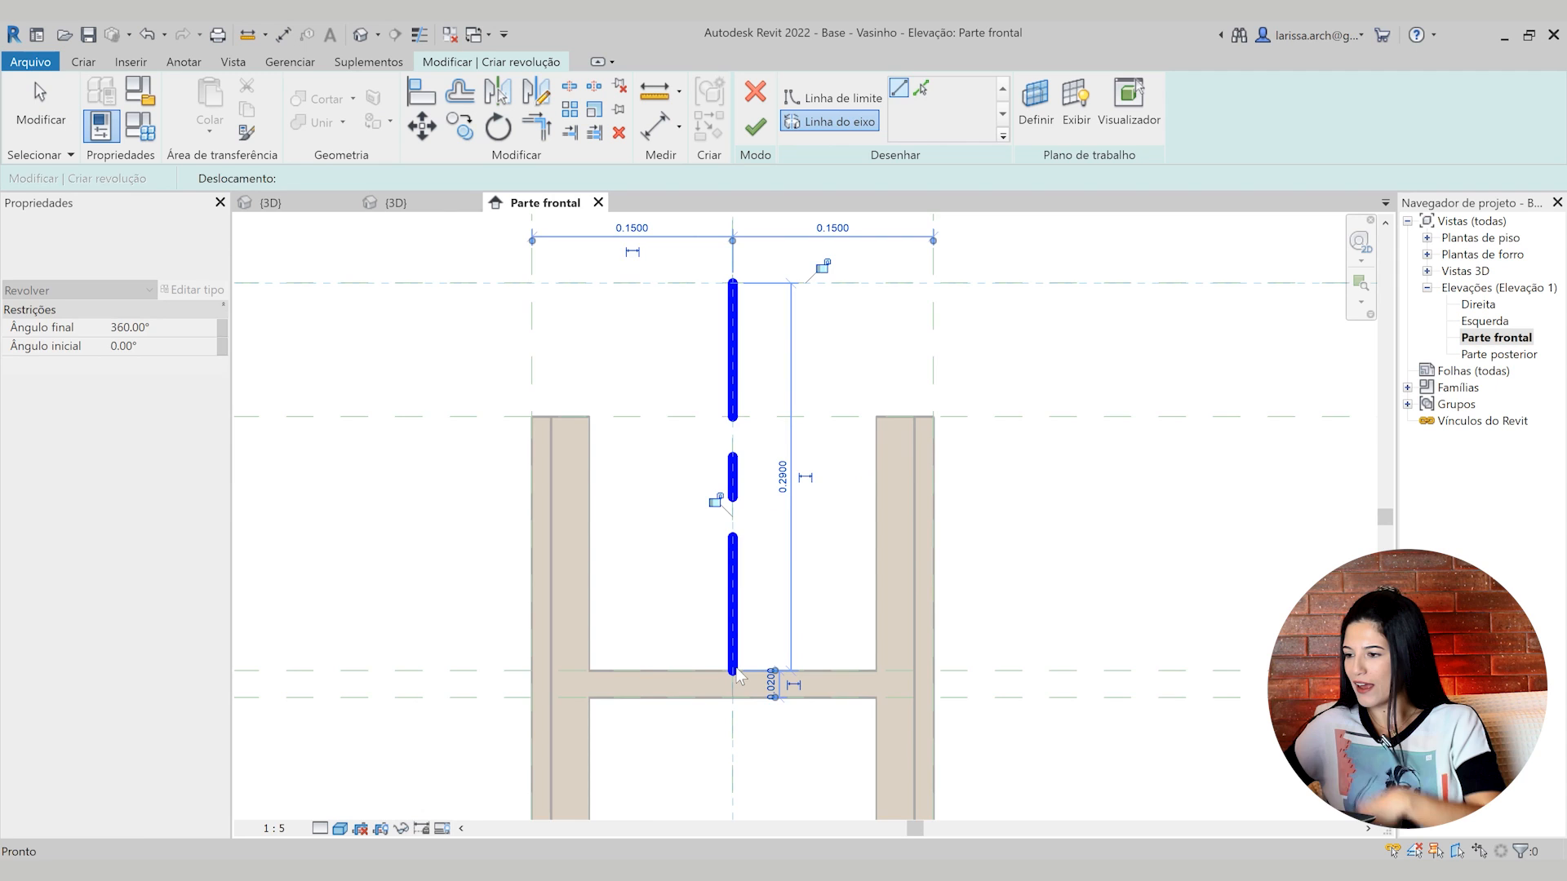
pyautogui.scroll(-2, 737, 675)
pyautogui.press('Escape')
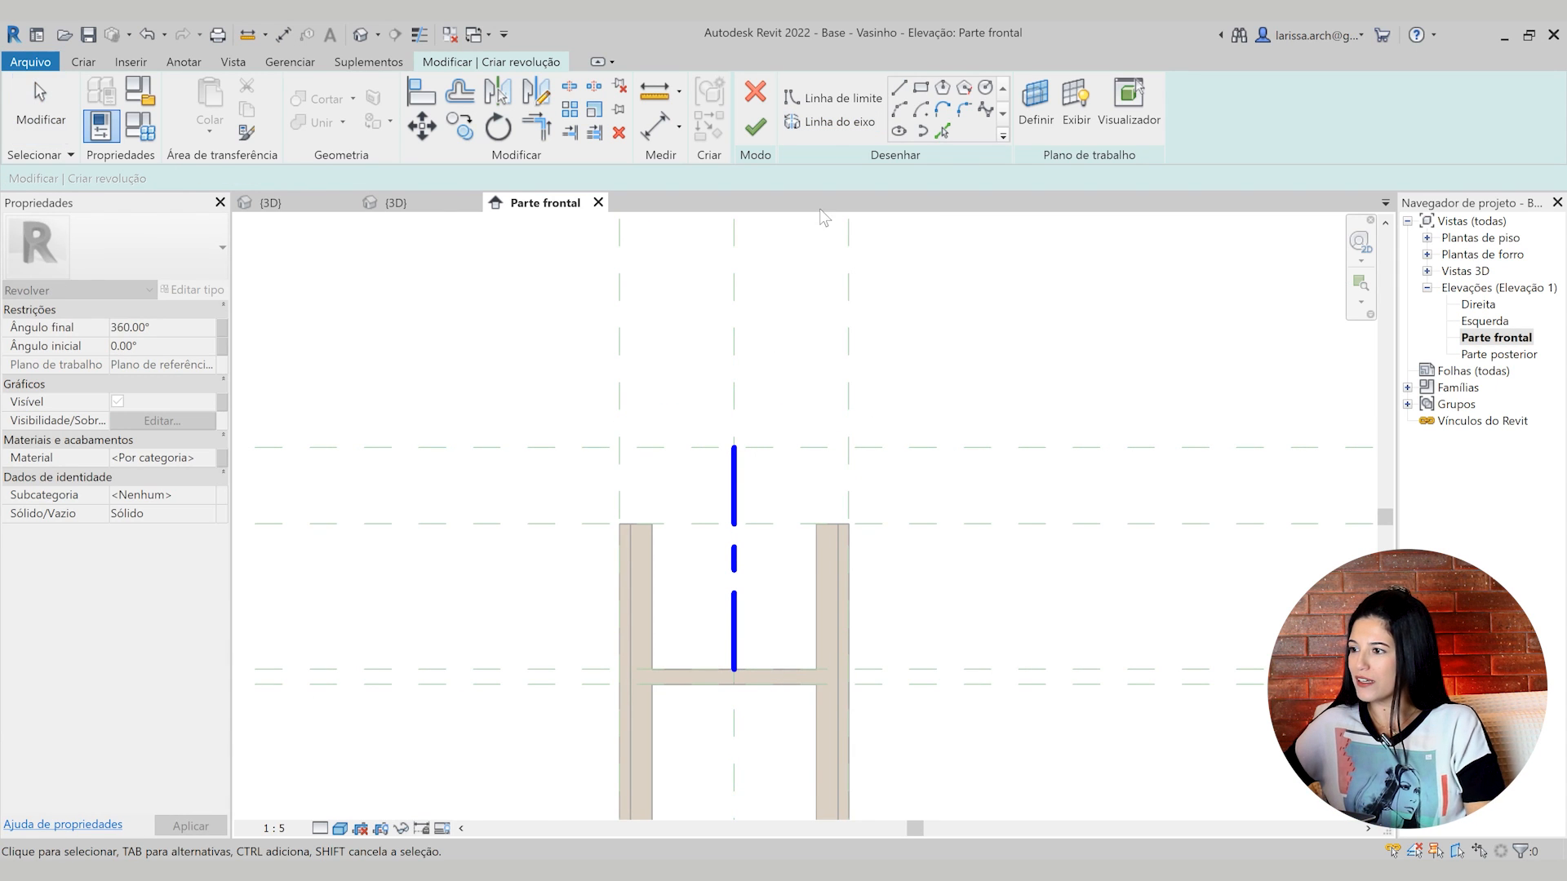
# Draw a horizontal boundary line 0.09 long from the axis line's lower end along the crossbar's top for the pot's base
pyautogui.click(853, 100)
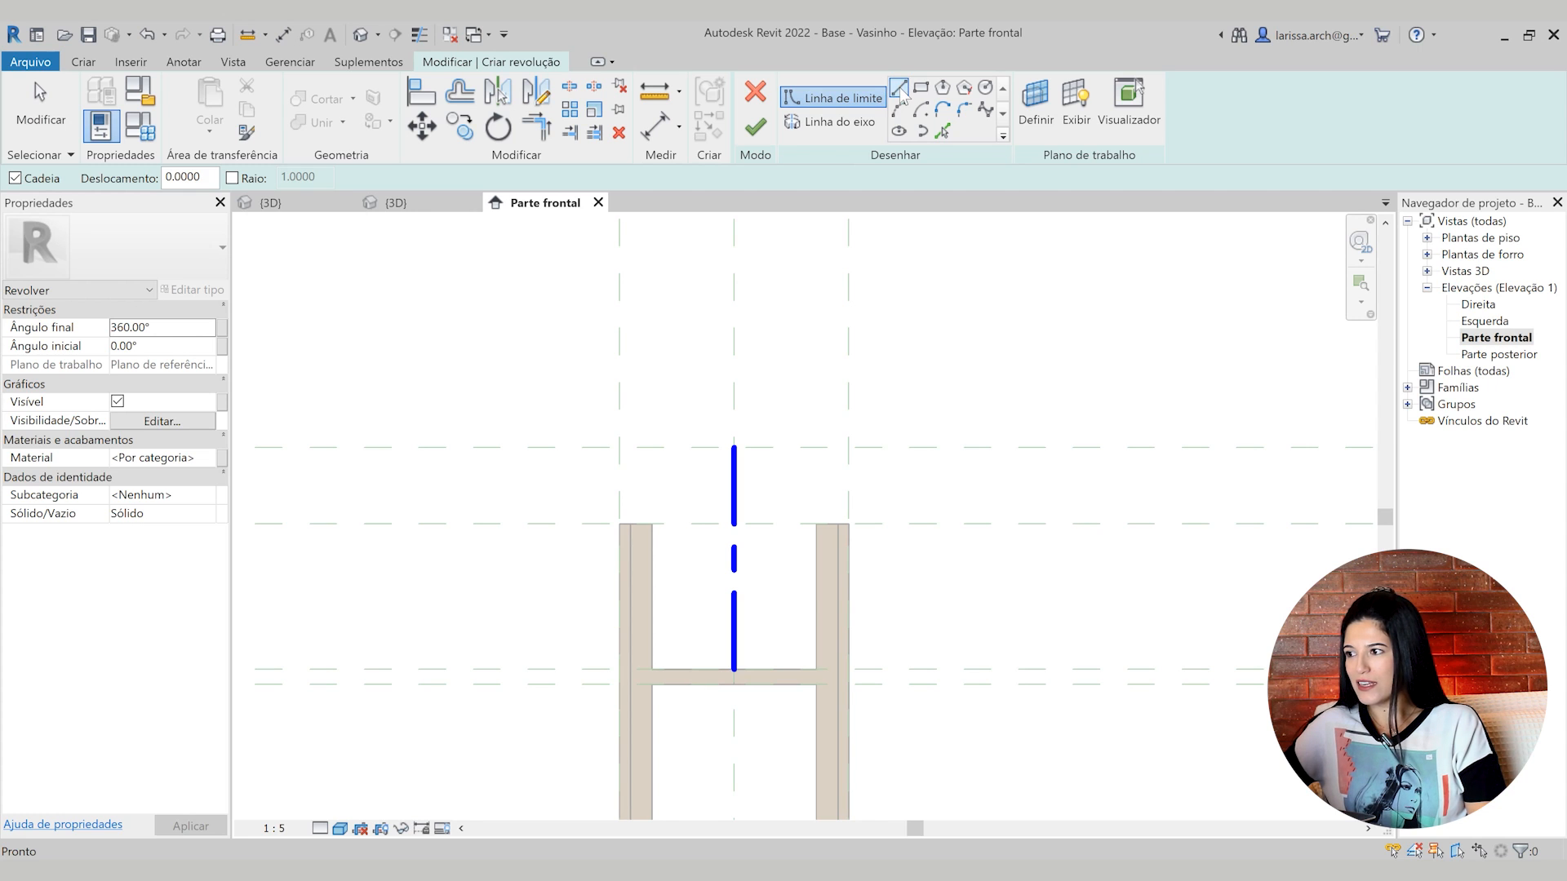
pyautogui.scroll(4, 773, 633)
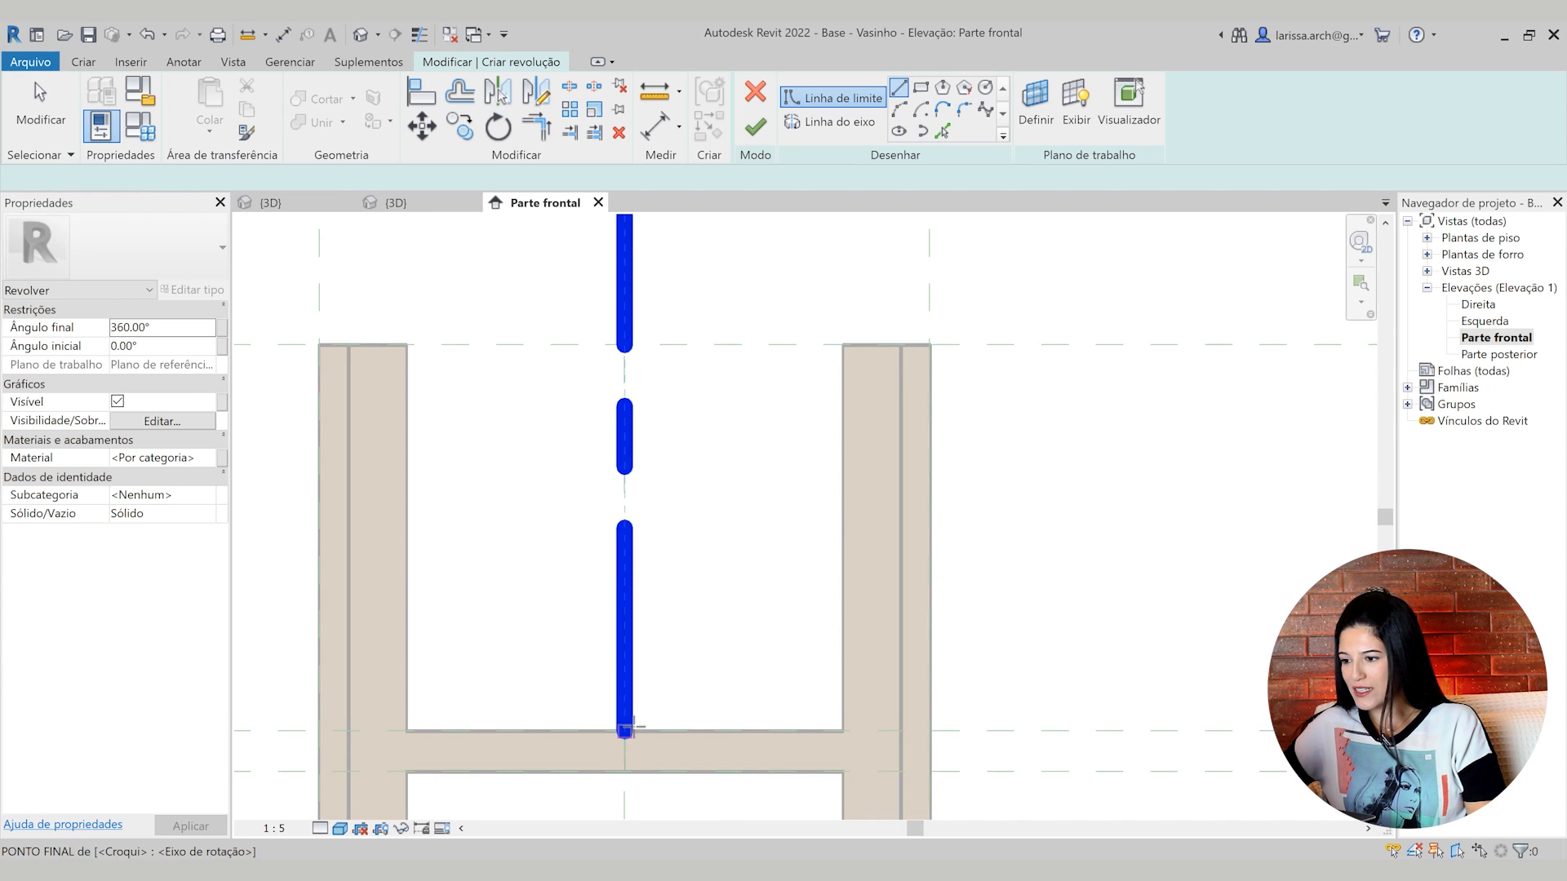
pyautogui.click(628, 729)
pyautogui.scroll(2, 769, 731)
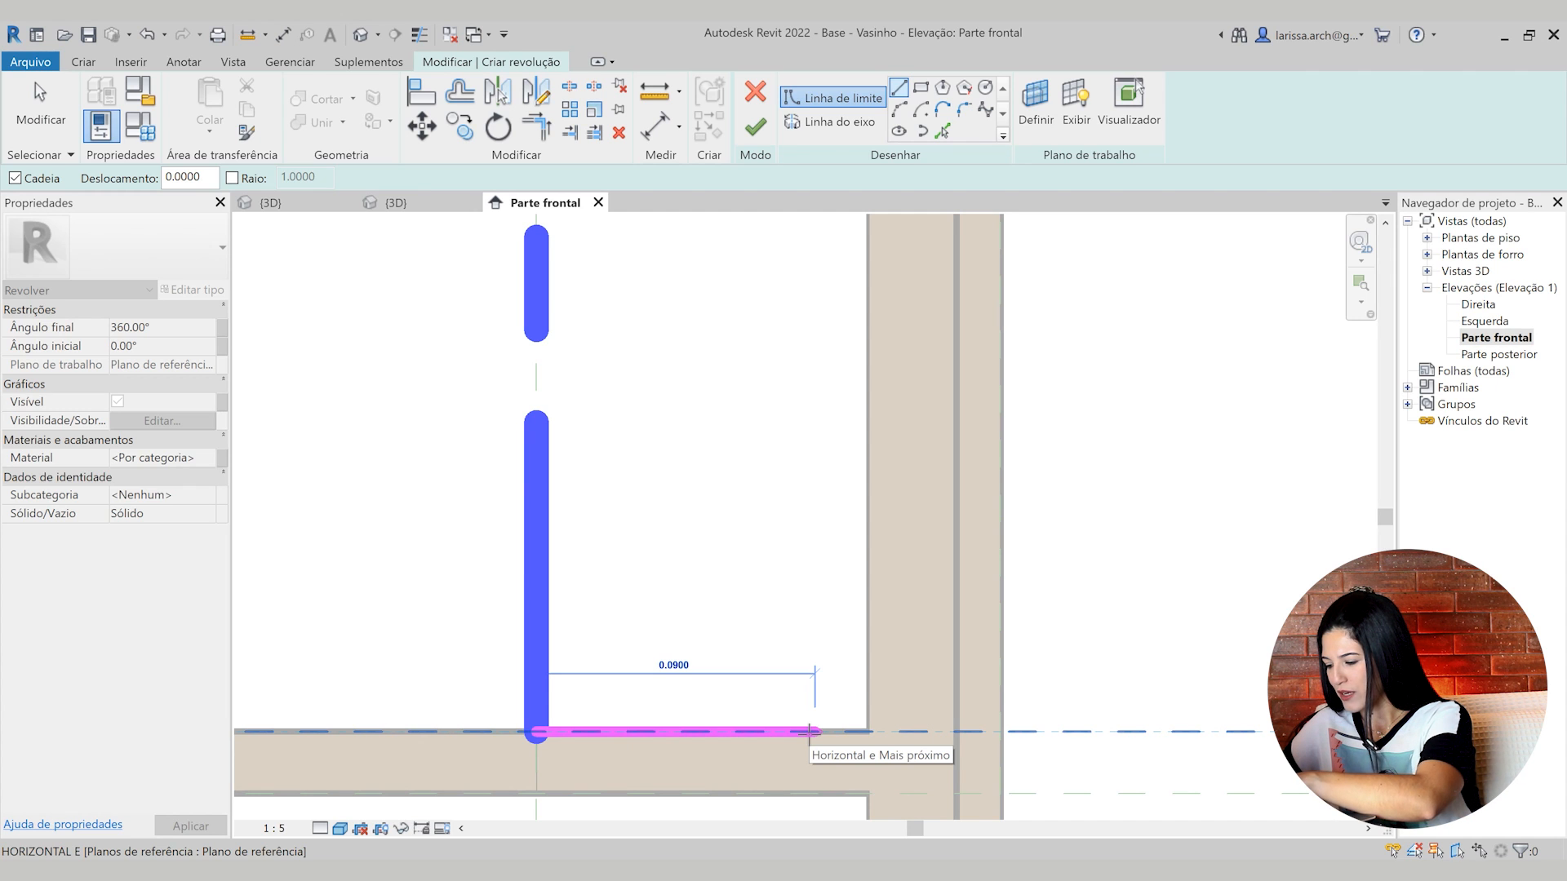
pyautogui.write('.0')
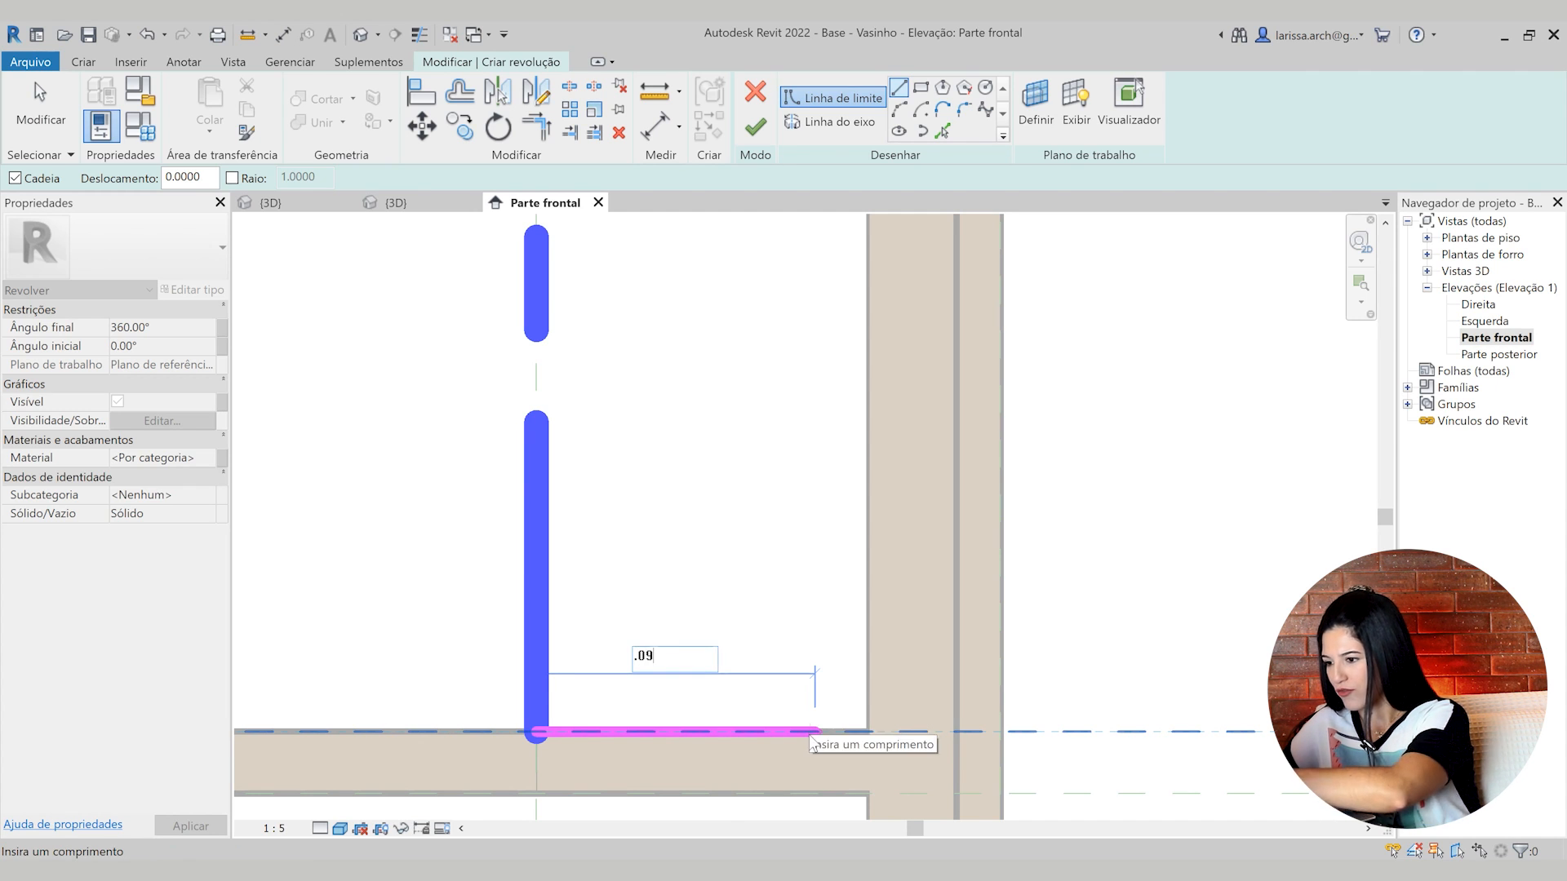
pyautogui.write('9')
pyautogui.press('Return')
# Continue the profile with a sloped line about 0.02 long at 55° and a quarter arc curving up to the leg's inner vertical edge line
pyautogui.scroll(2, 865, 710)
pyautogui.moveTo(834, 653); pyautogui.dragTo(794, 560, button='middle')
pyautogui.scroll(1, 796, 555)
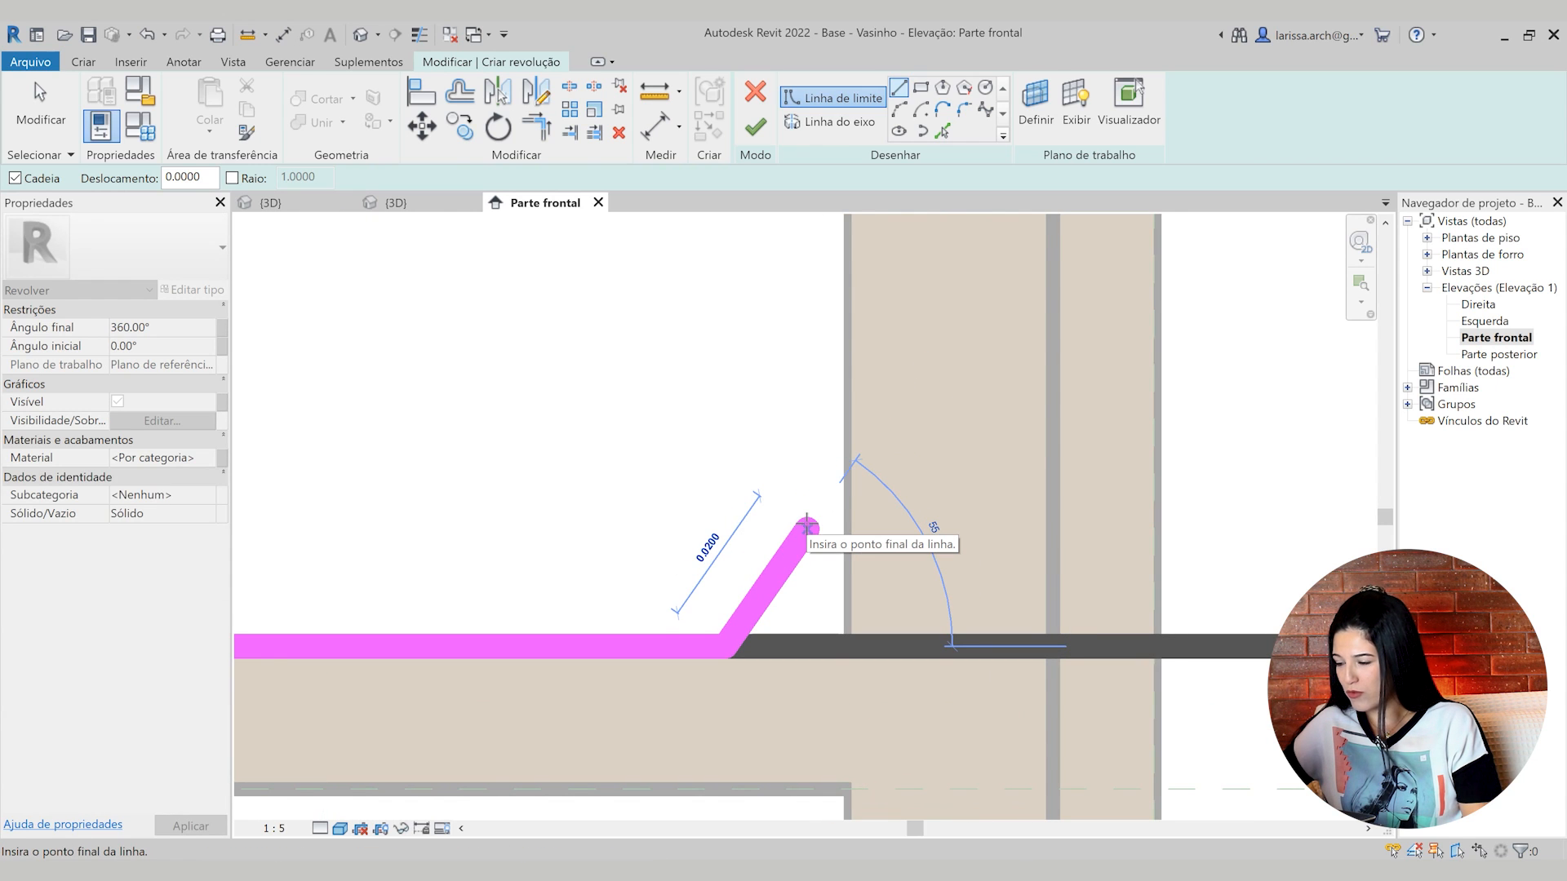
pyautogui.click(807, 527)
pyautogui.scroll(-2, 806, 527)
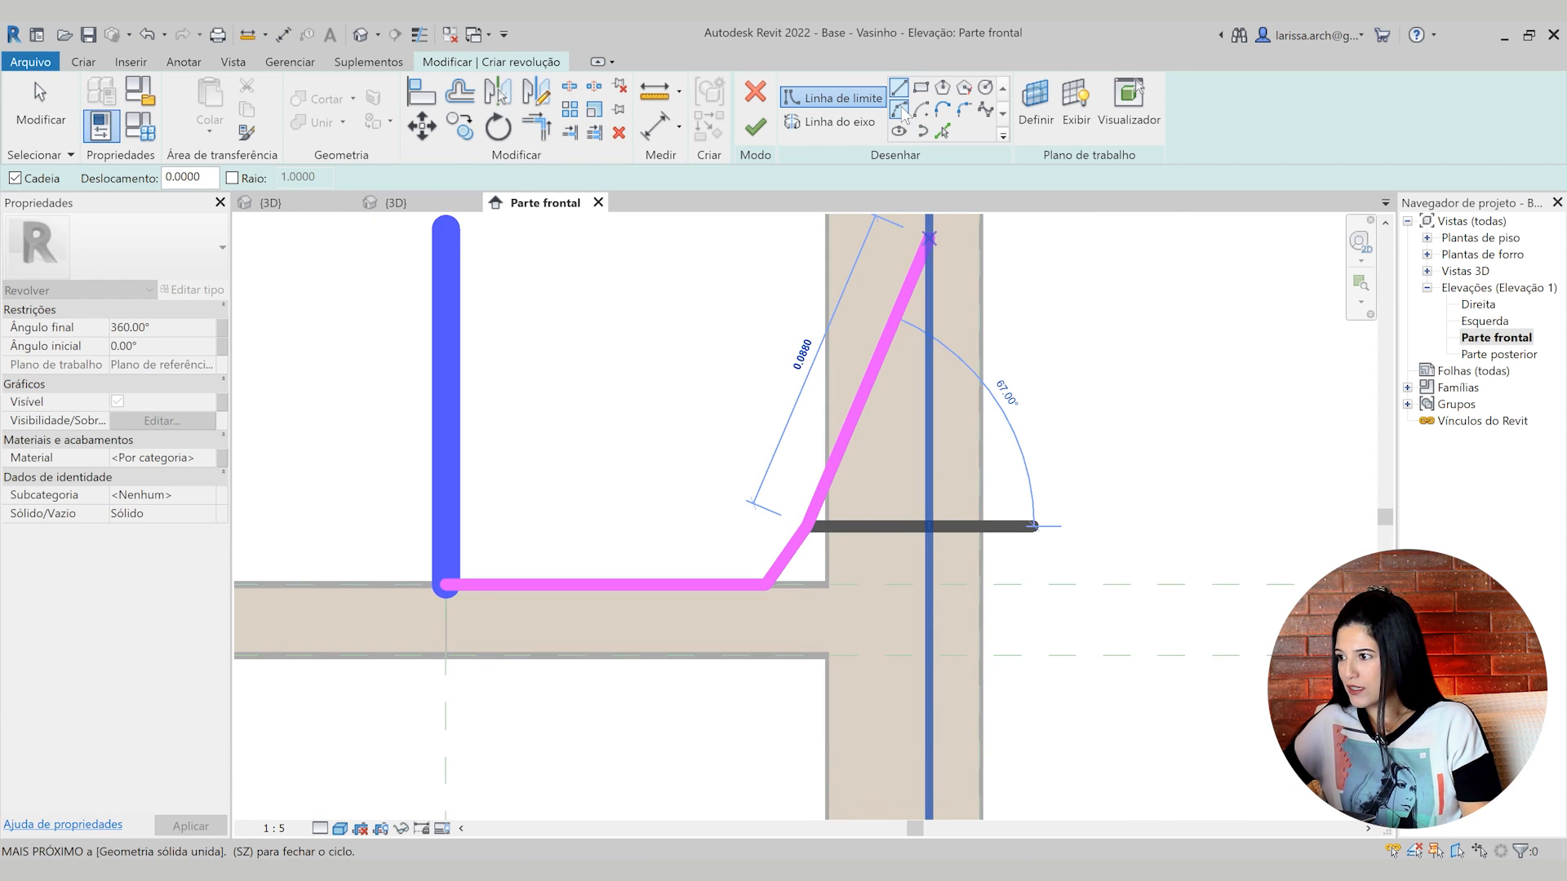
pyautogui.click(900, 109)
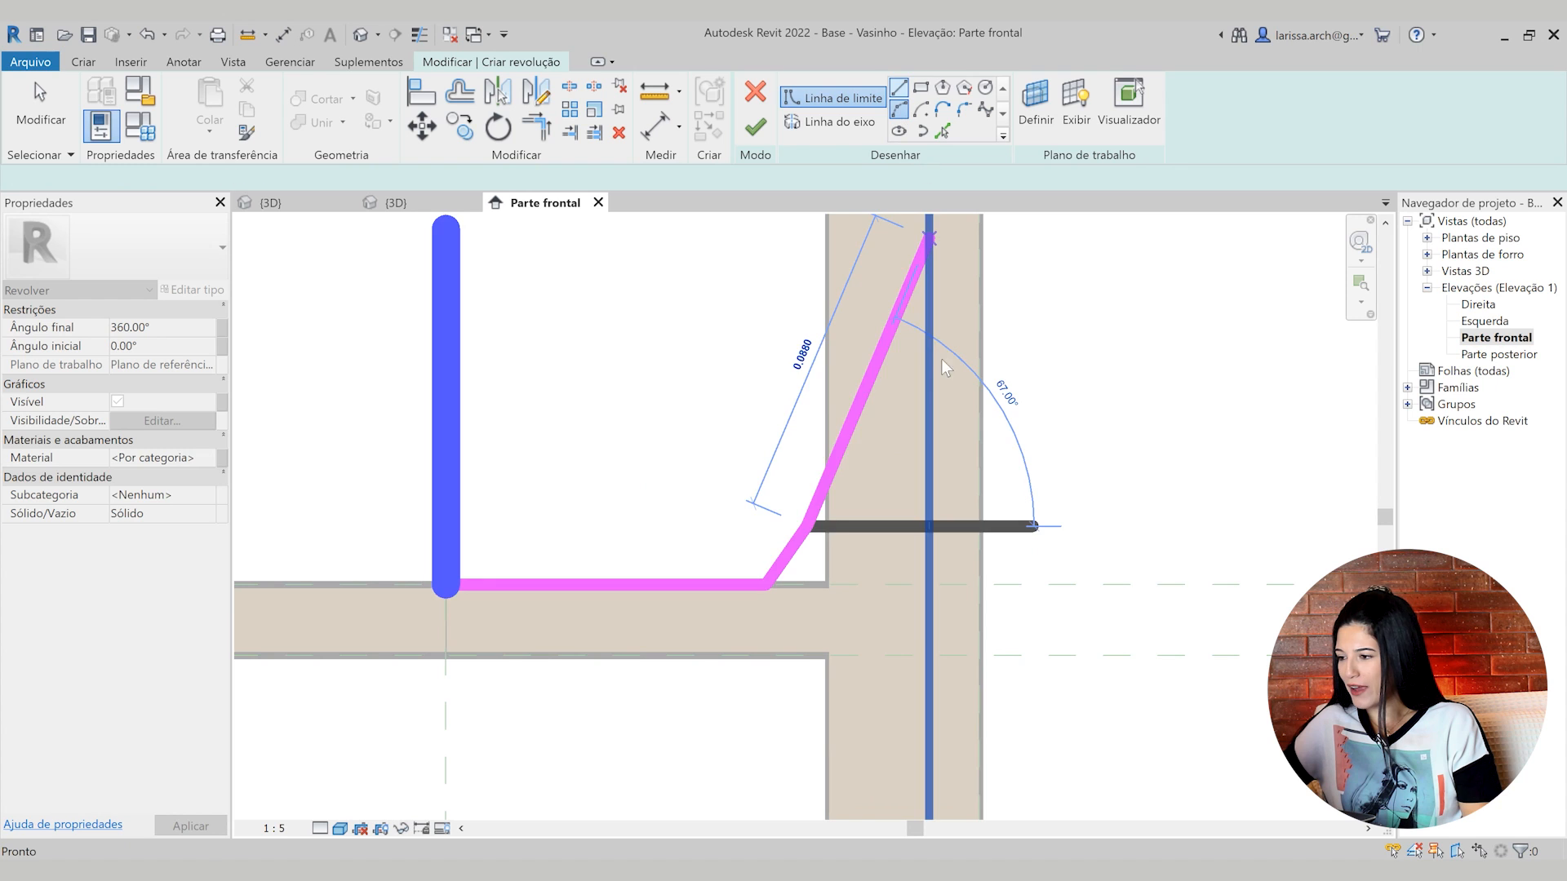
pyautogui.click(928, 404)
pyautogui.click(885, 493)
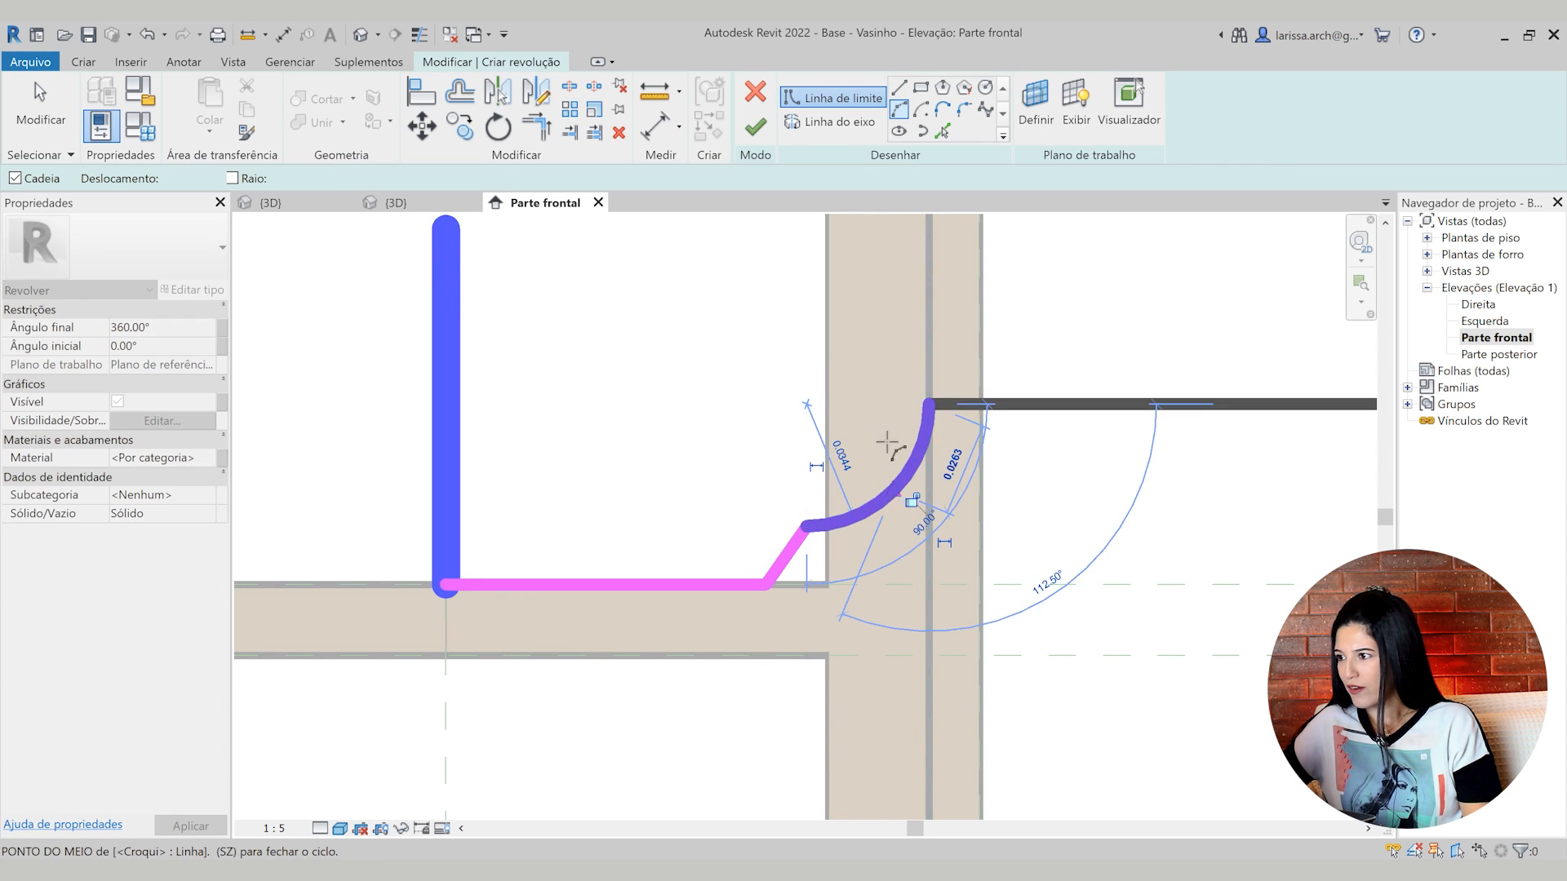
# Draw the pot's vertical wall line from the lower arc's upper end to just below the uppermost horizontal reference plane
pyautogui.scroll(-3, 884, 493)
pyautogui.click(899, 87)
pyautogui.moveTo(887, 441); pyautogui.dragTo(813, 717, button='middle')
pyautogui.scroll(-3, 814, 710)
pyautogui.scroll(3, 830, 540)
pyautogui.scroll(2, 820, 524)
pyautogui.click(819, 500)
# Draw an arc from the wall line's upper end inward to the uppermost horizontal reference plane for the pot's rounded rim
pyautogui.click(899, 109)
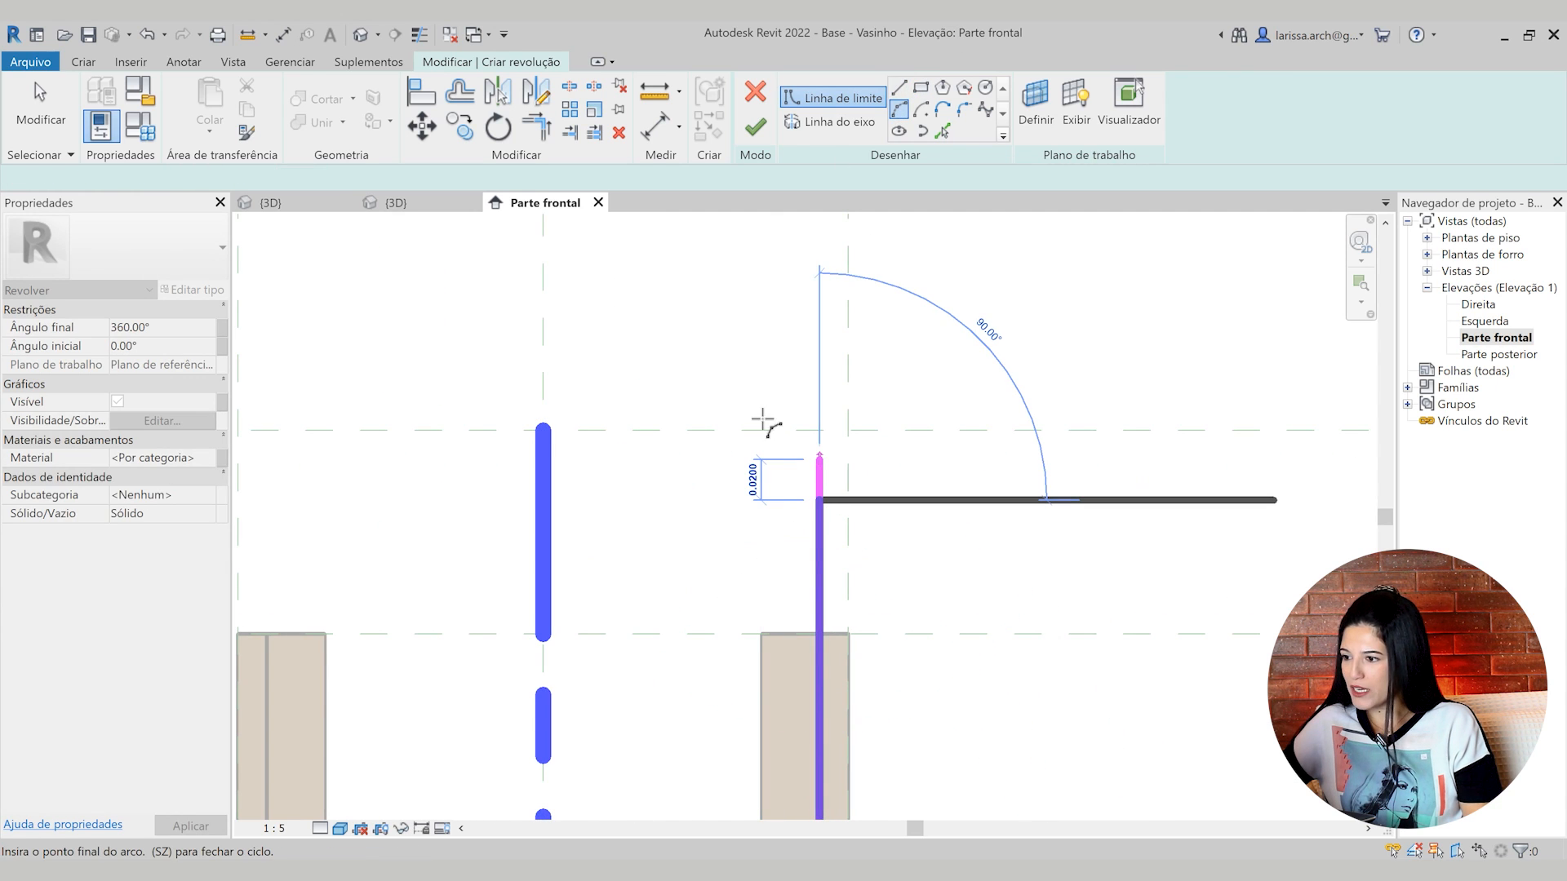
pyautogui.scroll(3, 736, 457)
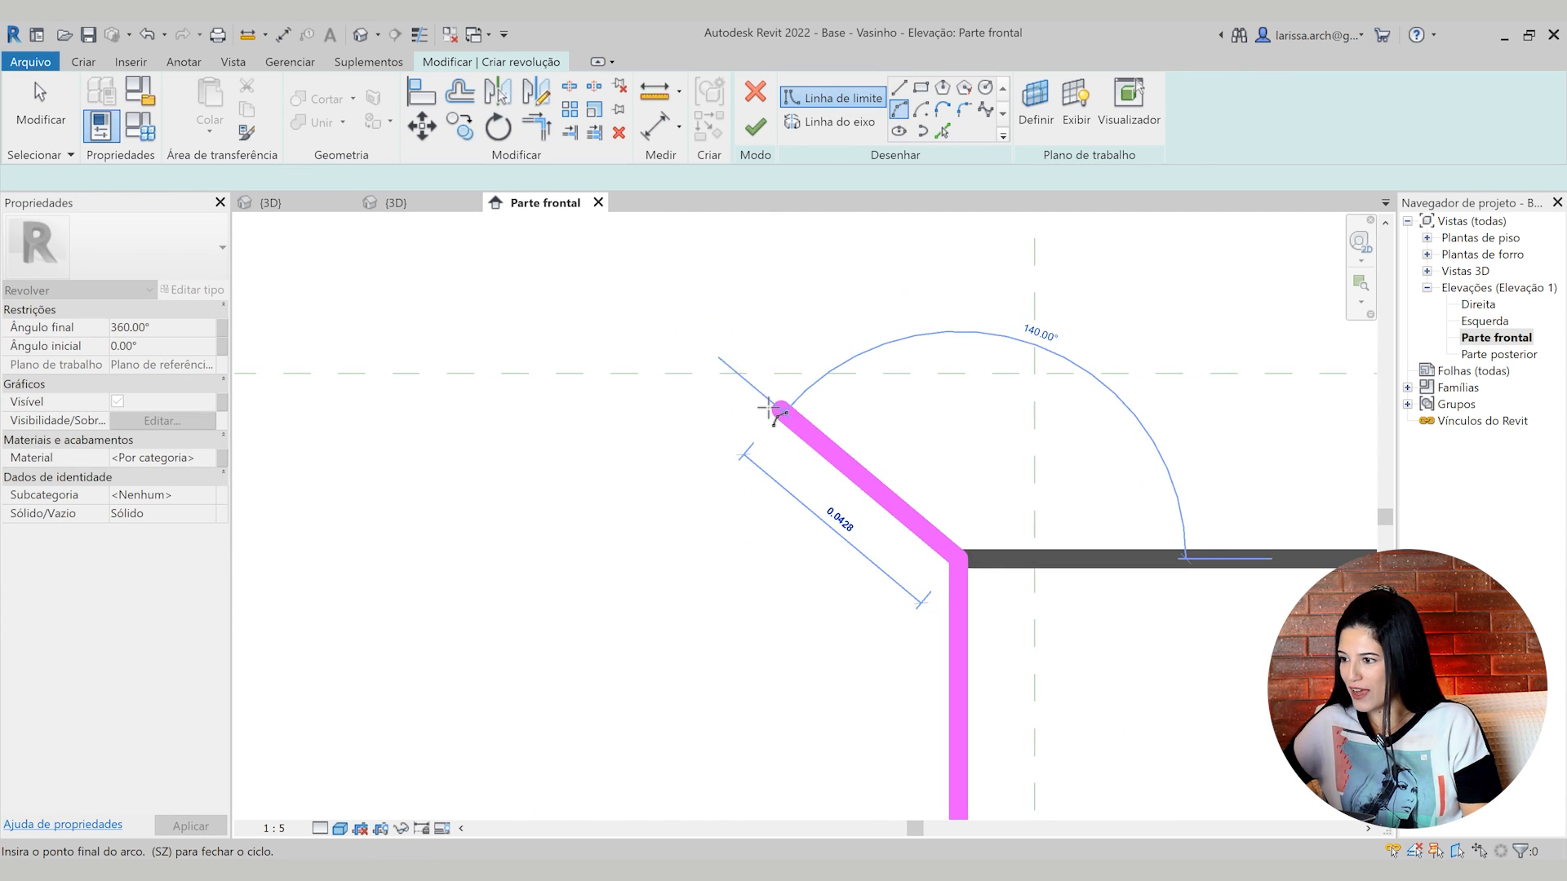
pyautogui.click(733, 382)
pyautogui.scroll(-2, 722, 371)
pyautogui.click(810, 415)
pyautogui.scroll(-5, 810, 414)
pyautogui.press('Escape')
pyautogui.press('Escape')
# Select the rim arc and reshape it to a radius of about 0.043, spanning about 91°
pyautogui.scroll(4, 840, 422)
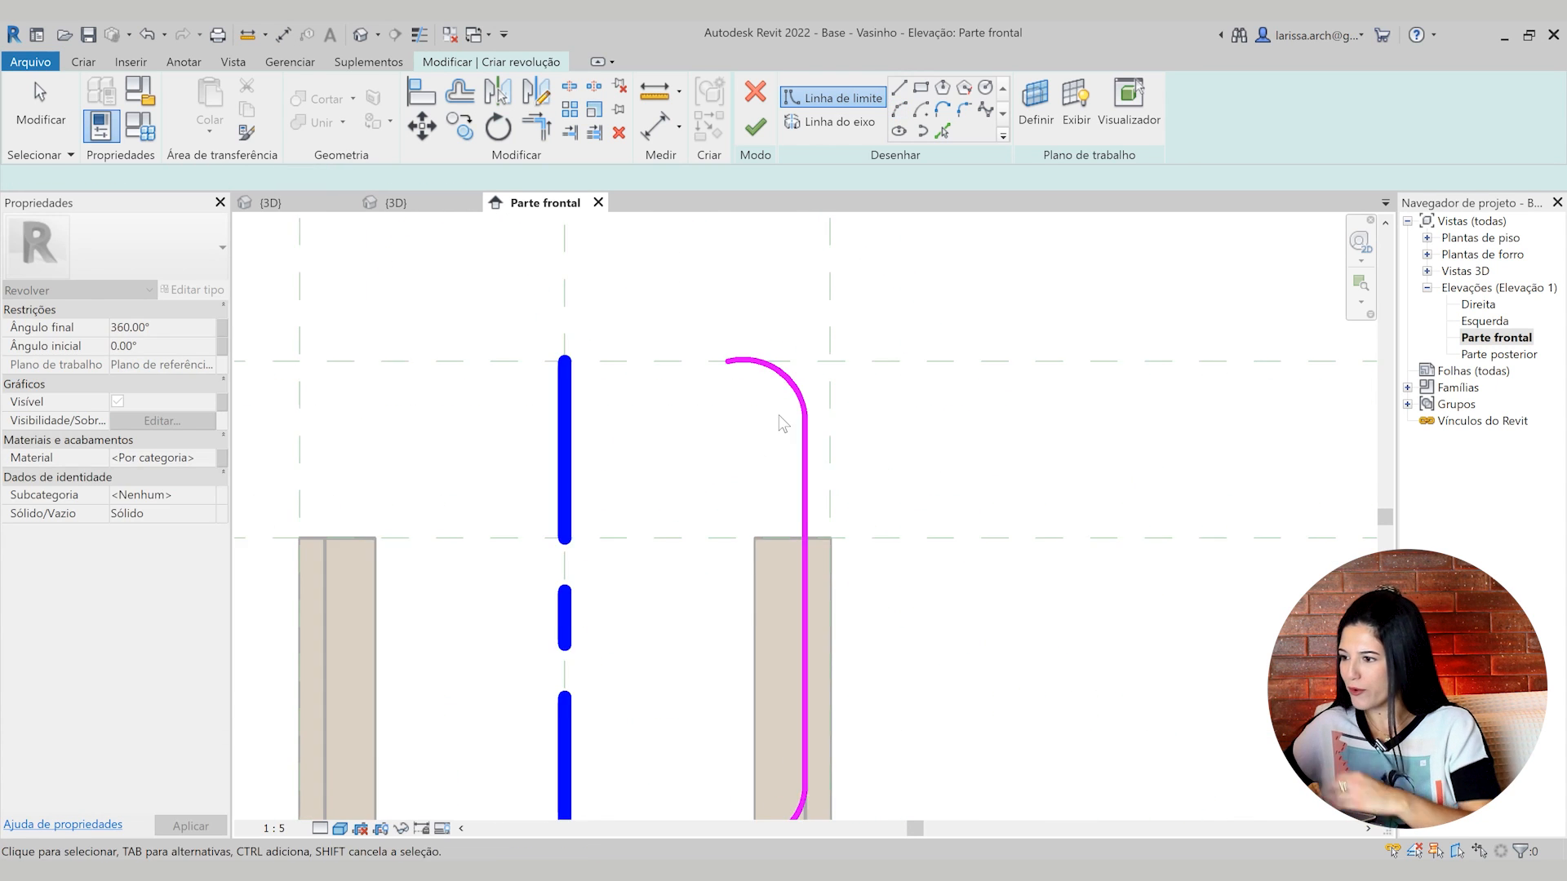
pyautogui.click(803, 412)
pyautogui.scroll(3, 783, 386)
pyautogui.moveTo(763, 346); pyautogui.dragTo(774, 362)
pyautogui.scroll(-5, 919, 292)
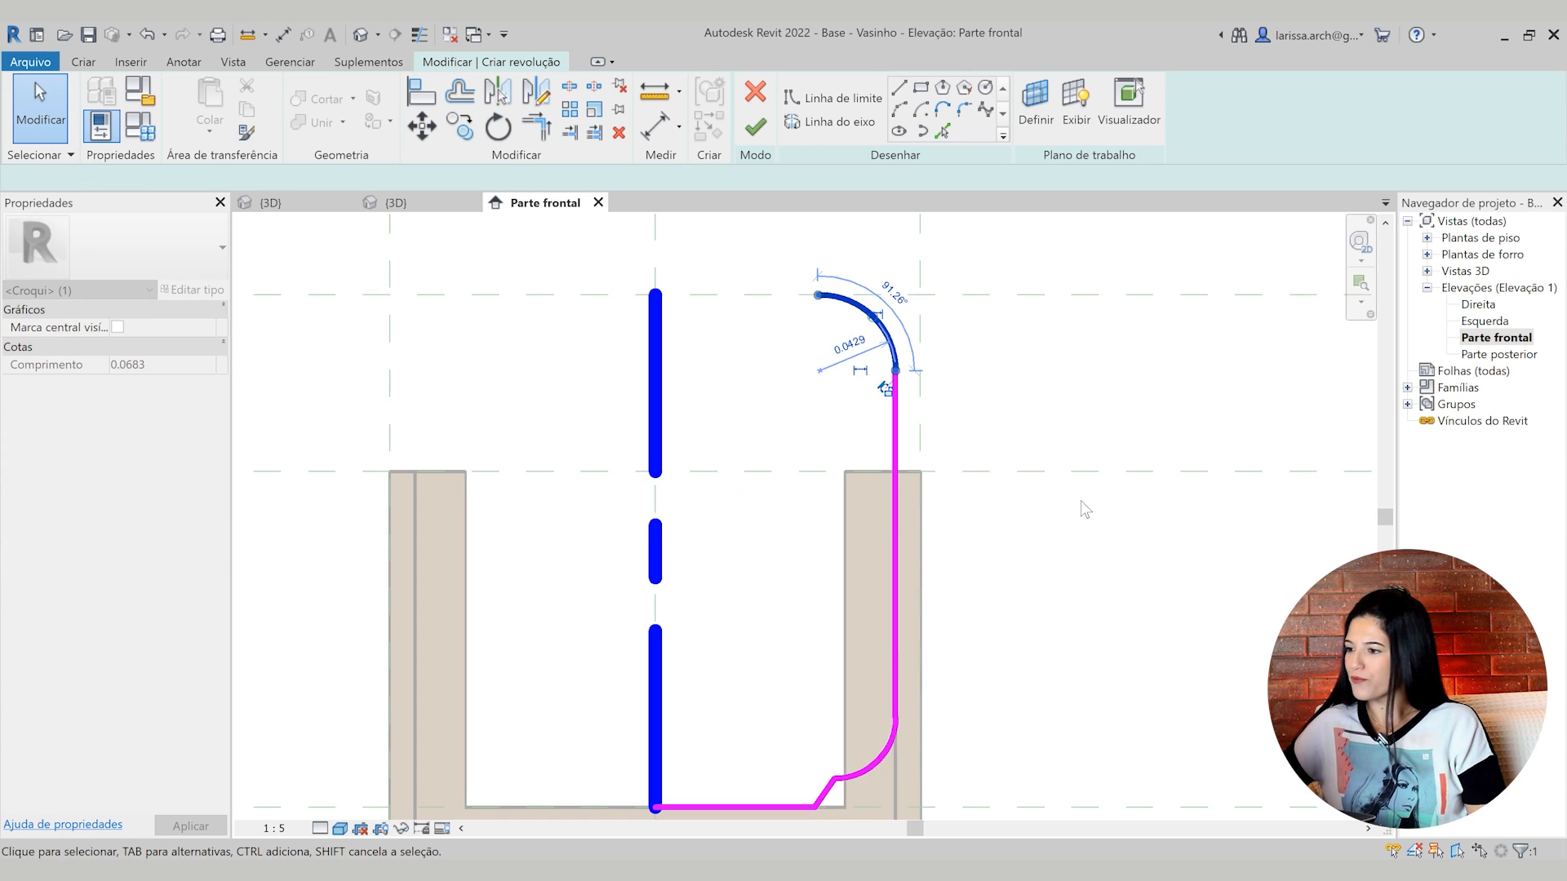
# Start an Offset of the pot profile in numeric copy mode with an offset of 0.0100
pyautogui.click(1074, 566)
pyautogui.scroll(-4, 1021, 570)
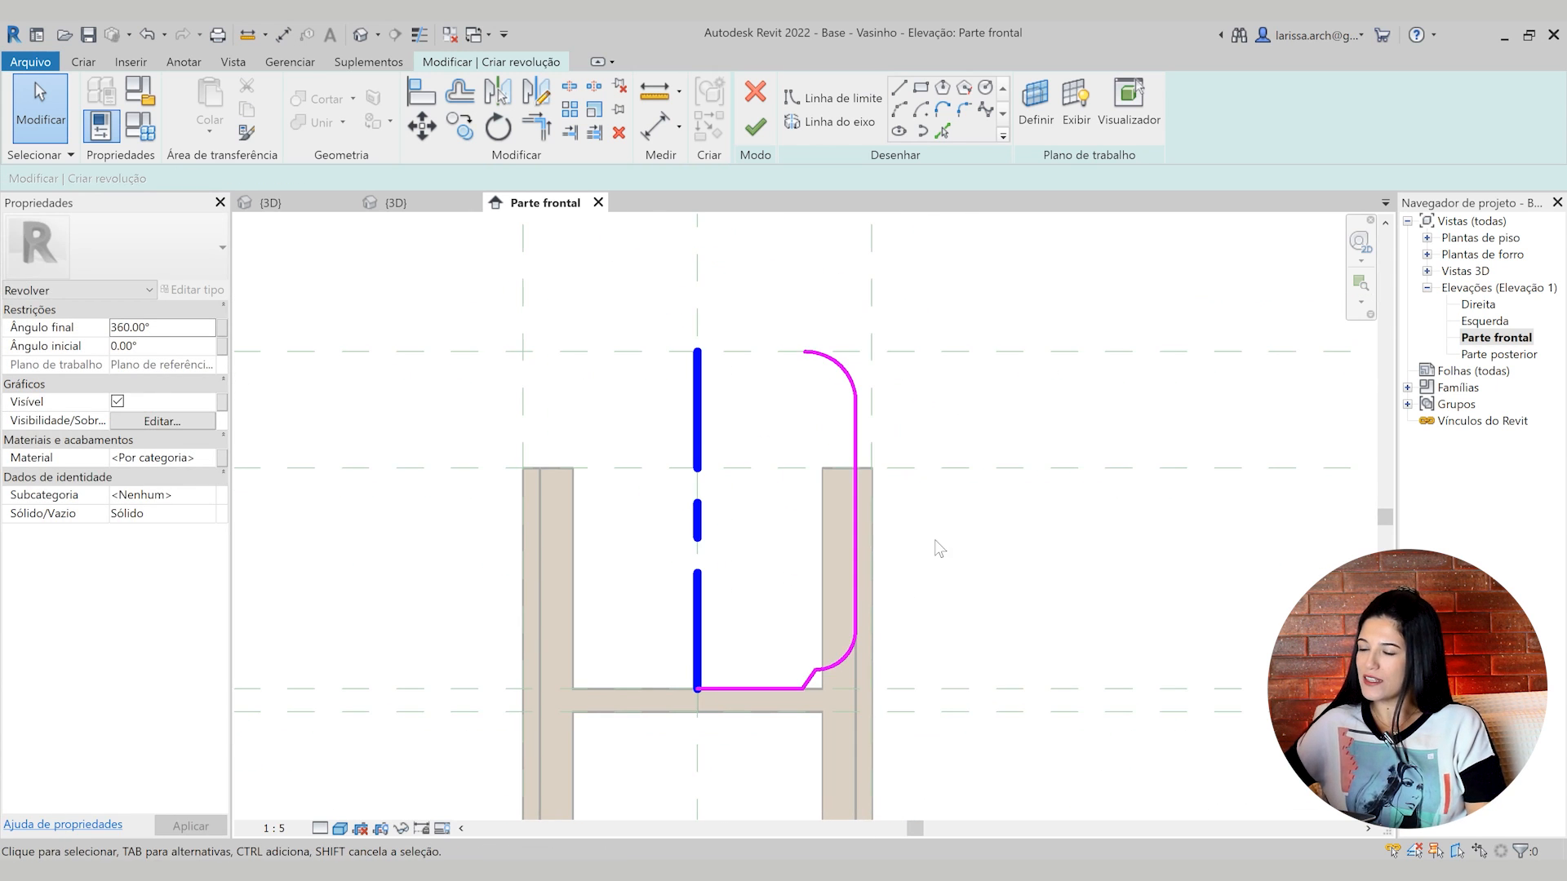
pyautogui.click(470, 91)
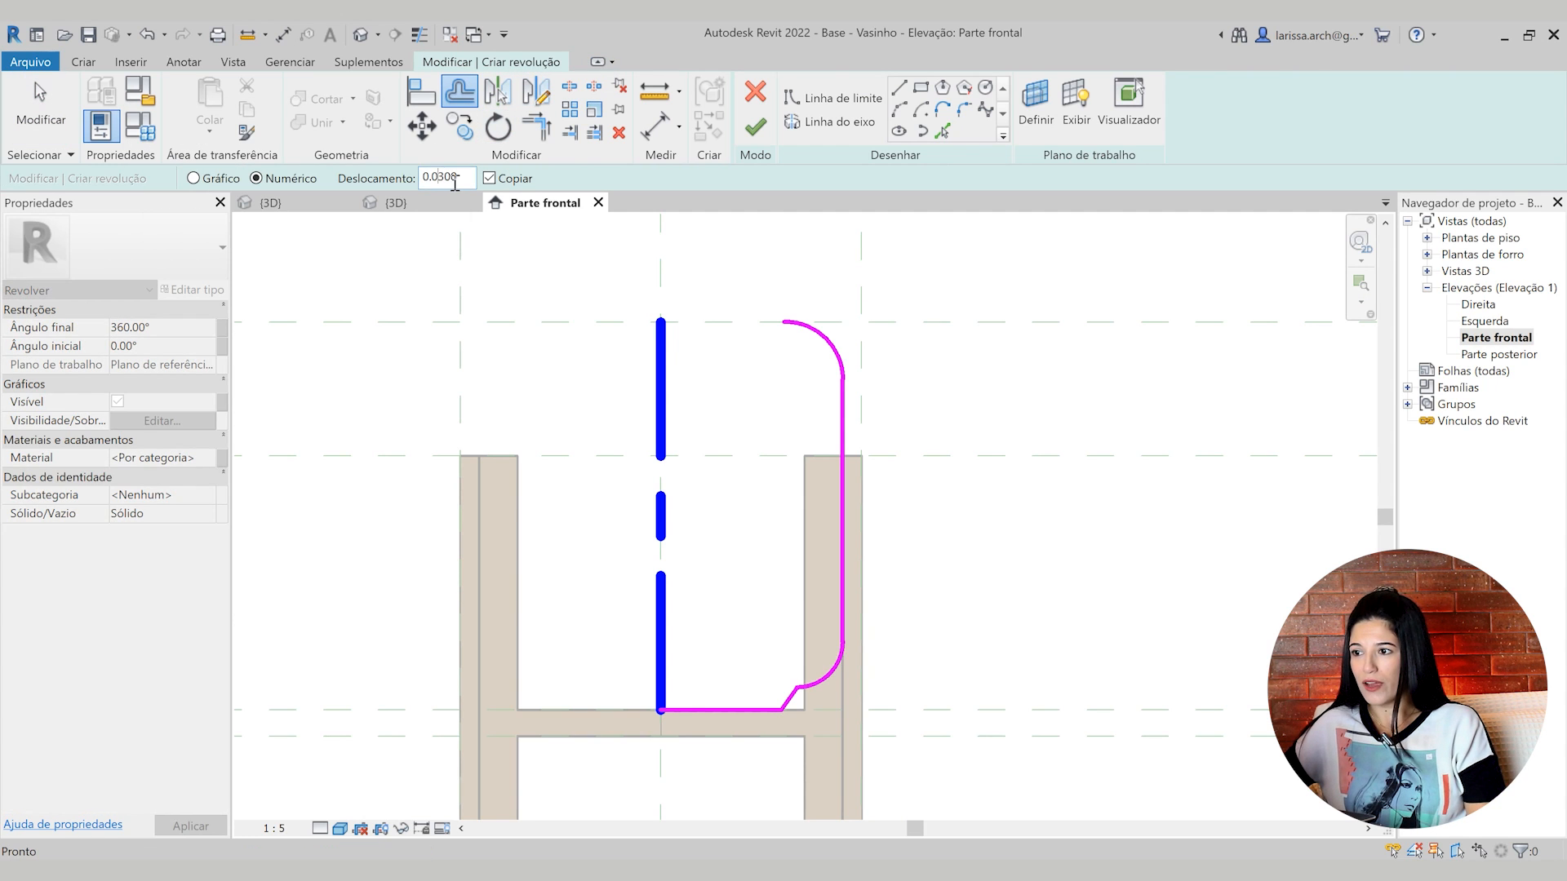
pyautogui.write('1')
pyautogui.moveTo(871, 519); pyautogui.dragTo(837, 557, button='middle')
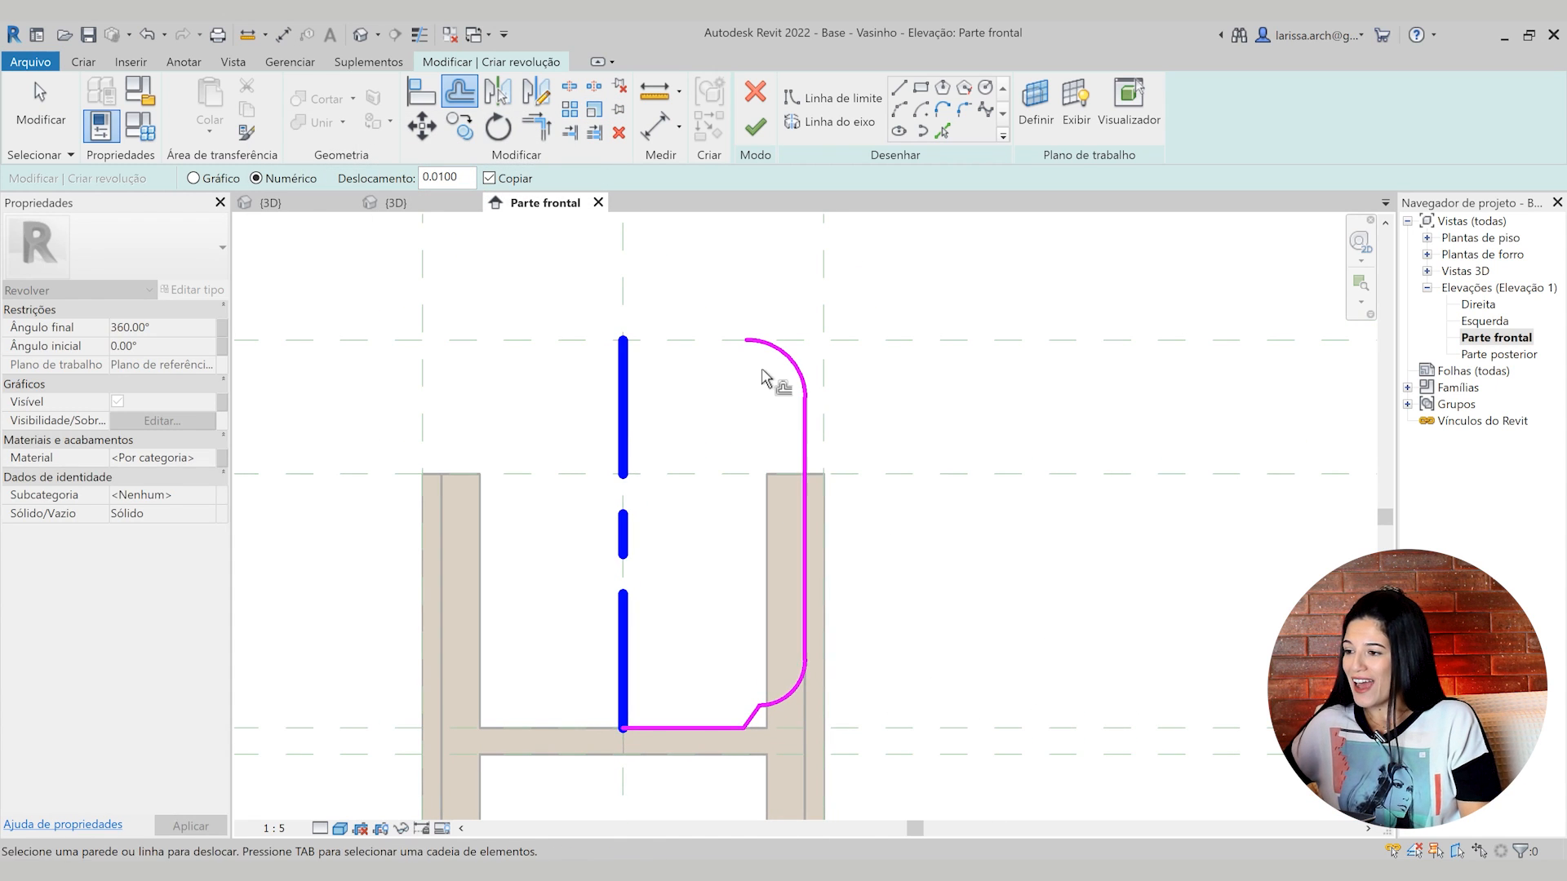
# Try offsetting the rim arc and the wall line inward one at a time, and undo both copies
pyautogui.scroll(2, 780, 390)
pyautogui.scroll(-1, 748, 342)
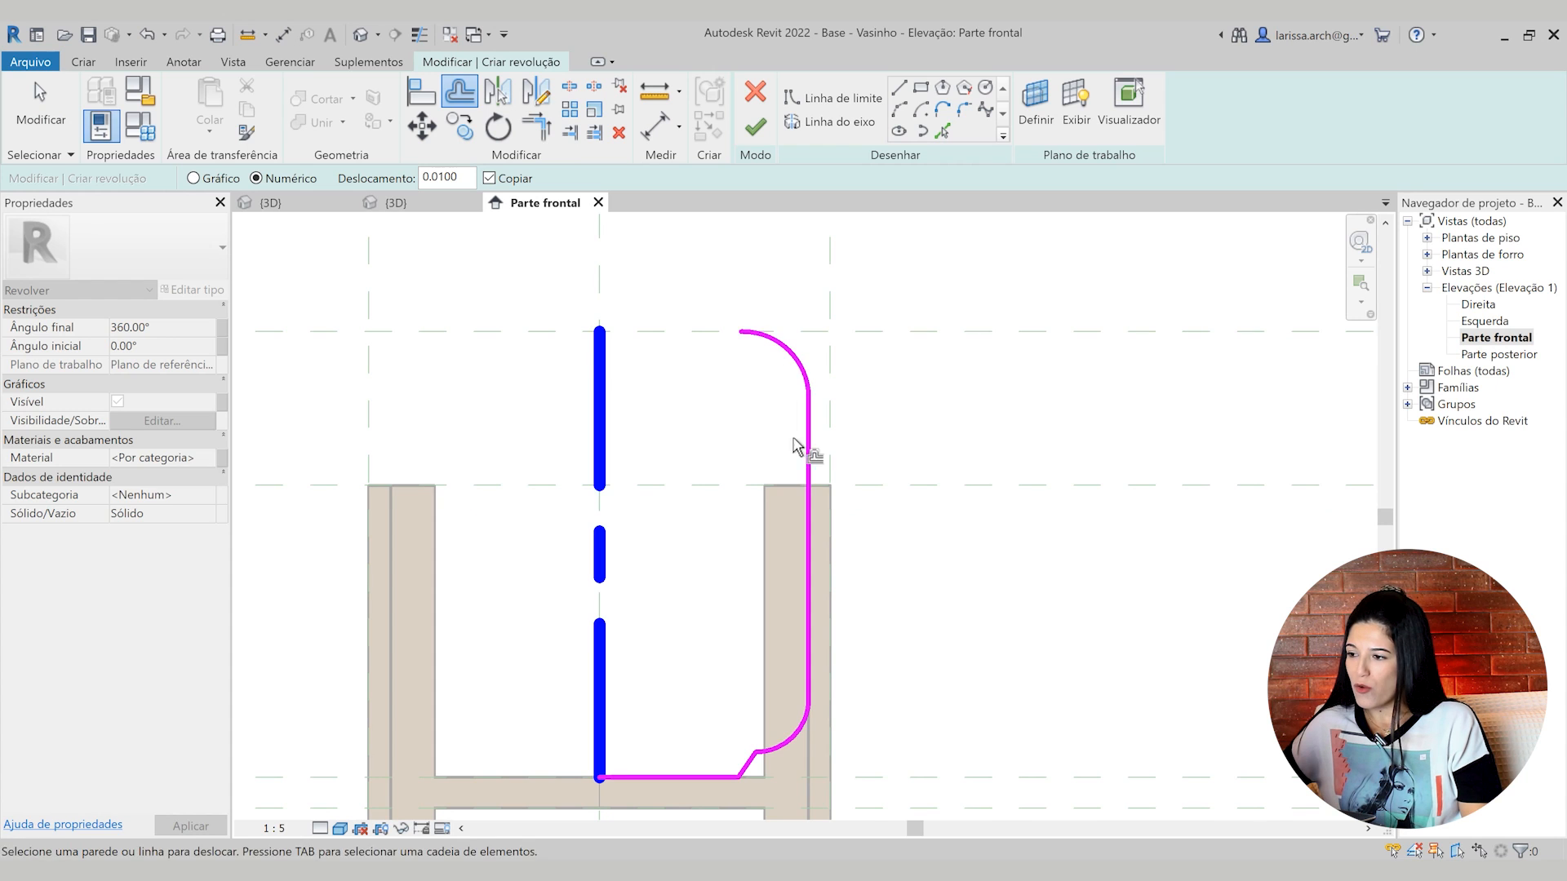
pyautogui.scroll(2, 795, 445)
pyautogui.scroll(-2, 829, 448)
pyautogui.scroll(3, 816, 437)
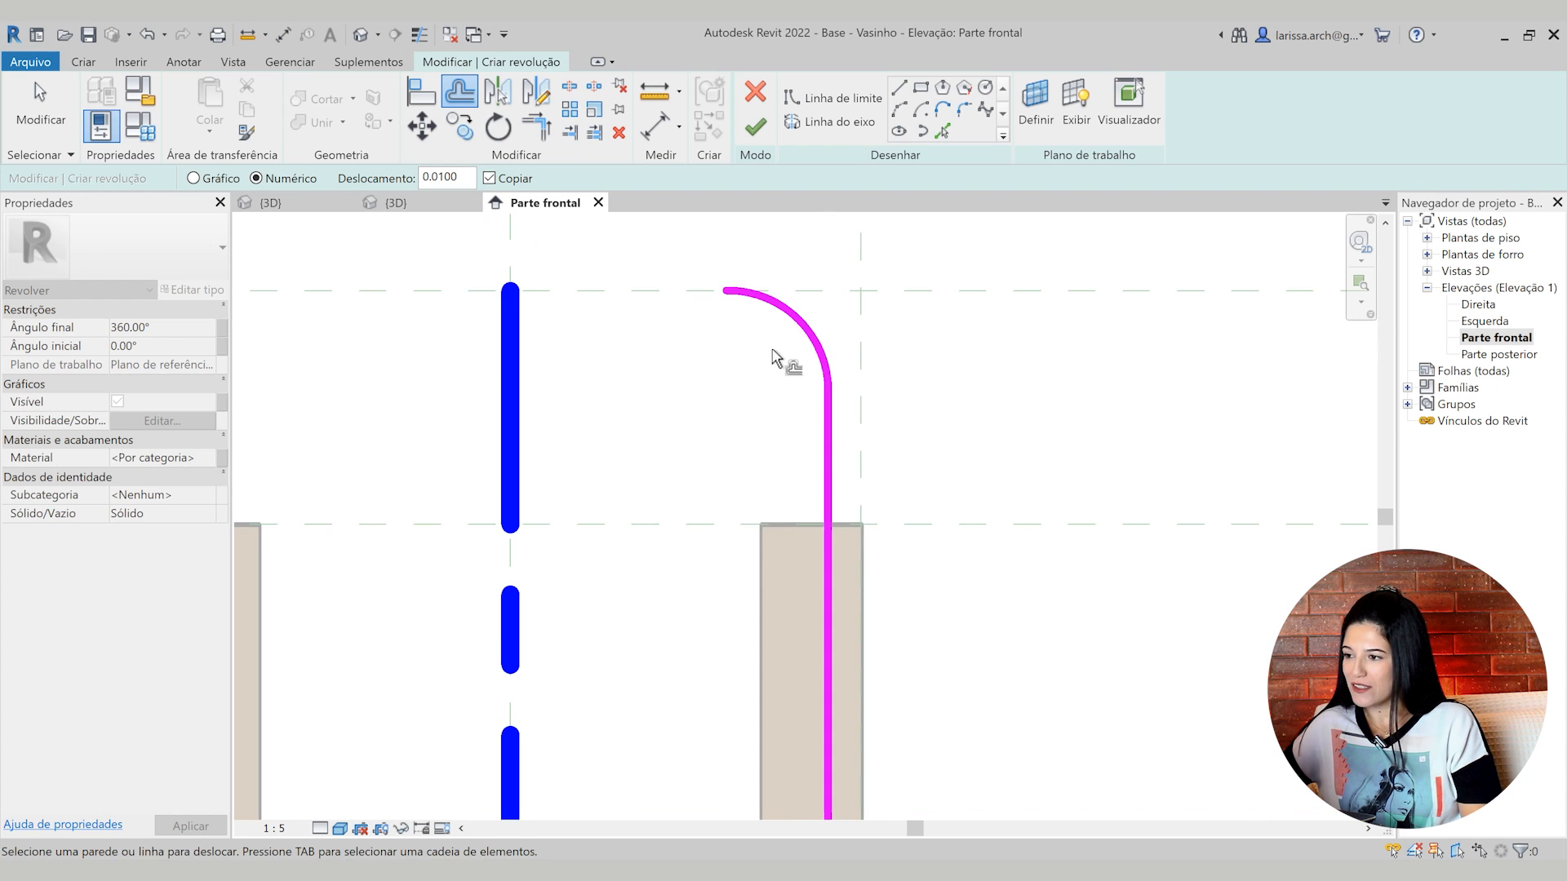
pyautogui.scroll(-2, 798, 326)
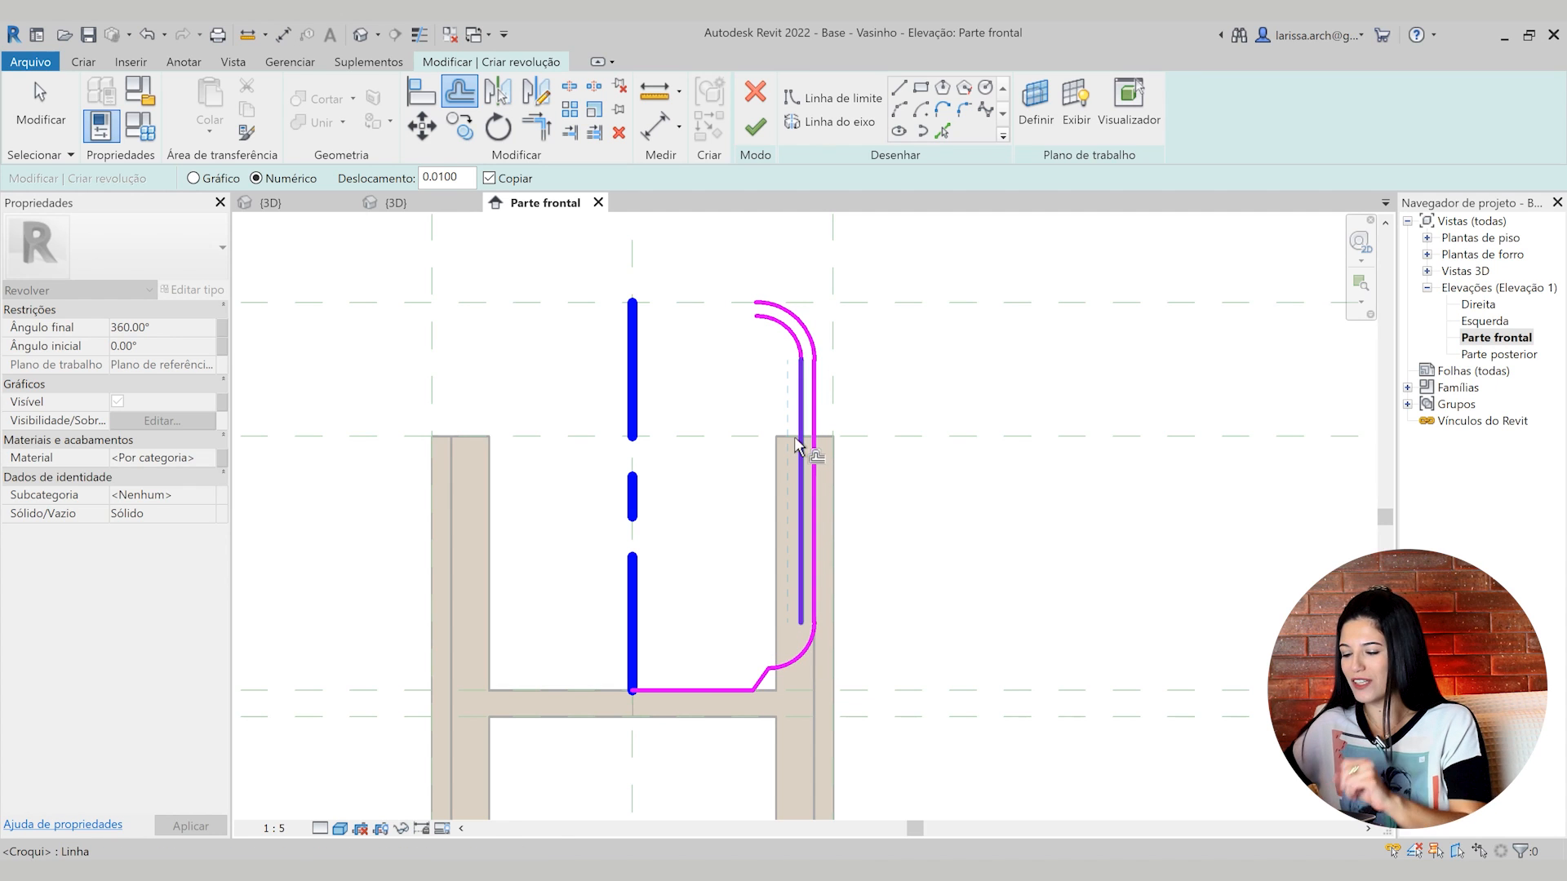
pyautogui.hotkey('ctrl', 'z')
pyautogui.hotkey('ctrl', 'z')
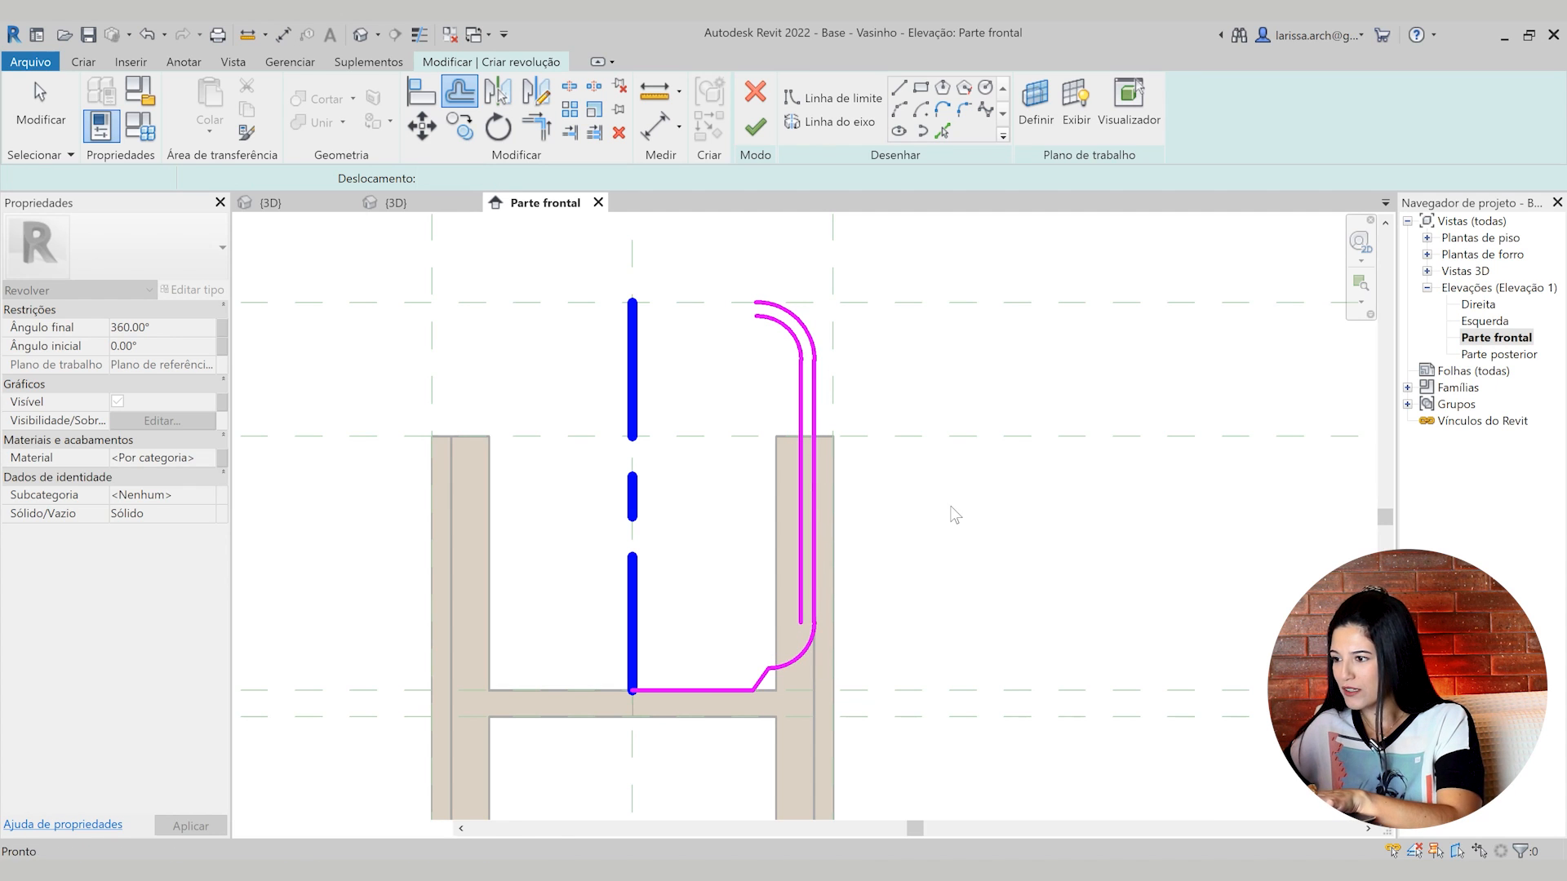
# Offset the entire connected pot profile inward by 0.0100 as a copy, from the rim arc to the base line
pyautogui.scroll(2, 857, 429)
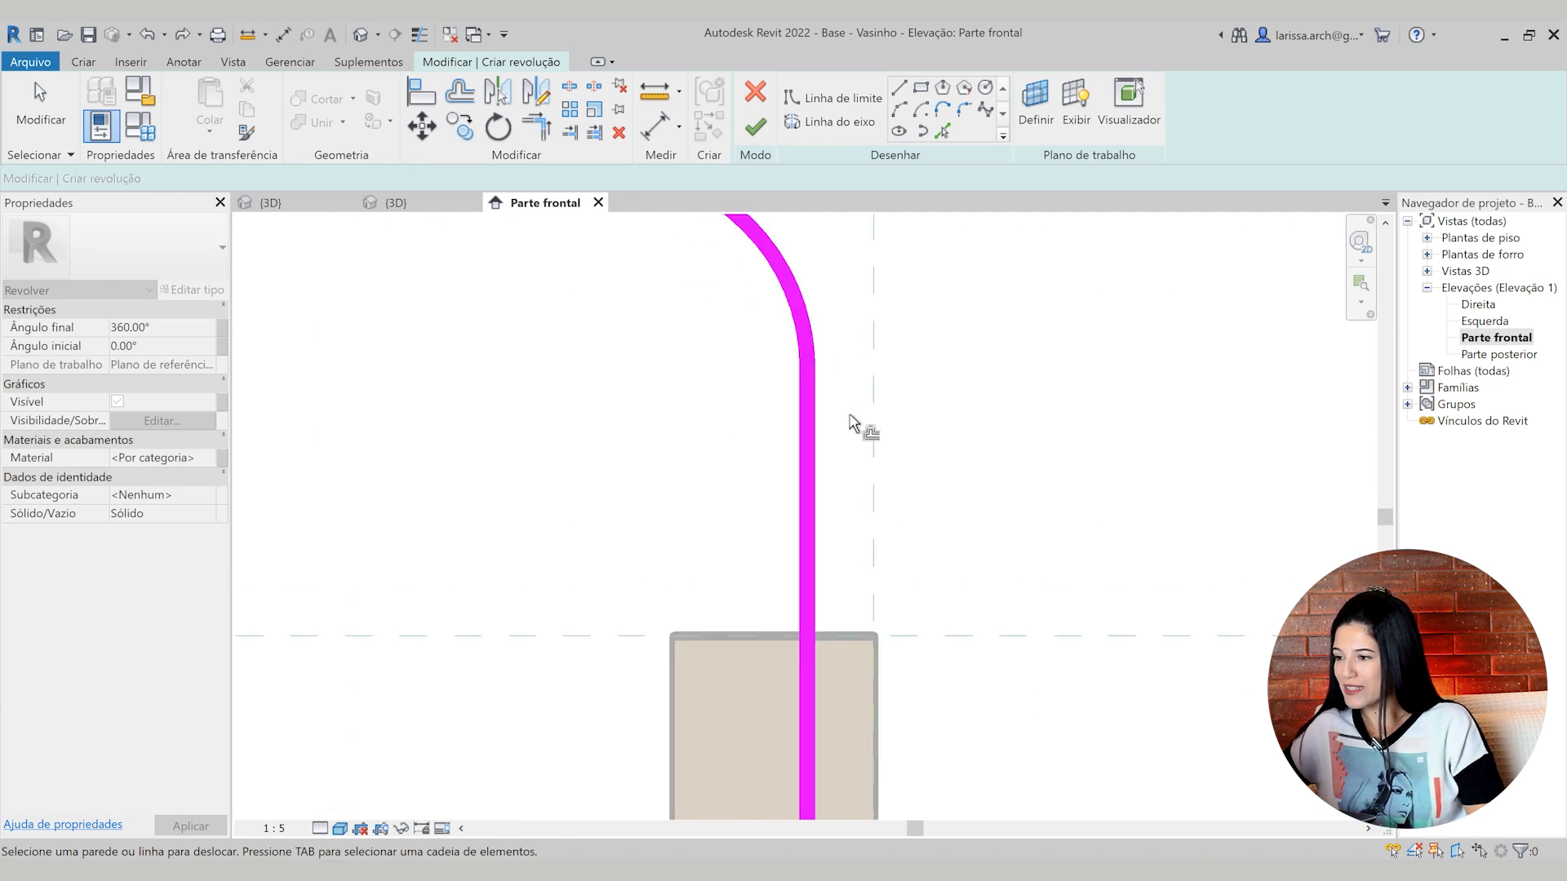
pyautogui.press('o')
pyautogui.press('f')
pyautogui.scroll(-5, 767, 334)
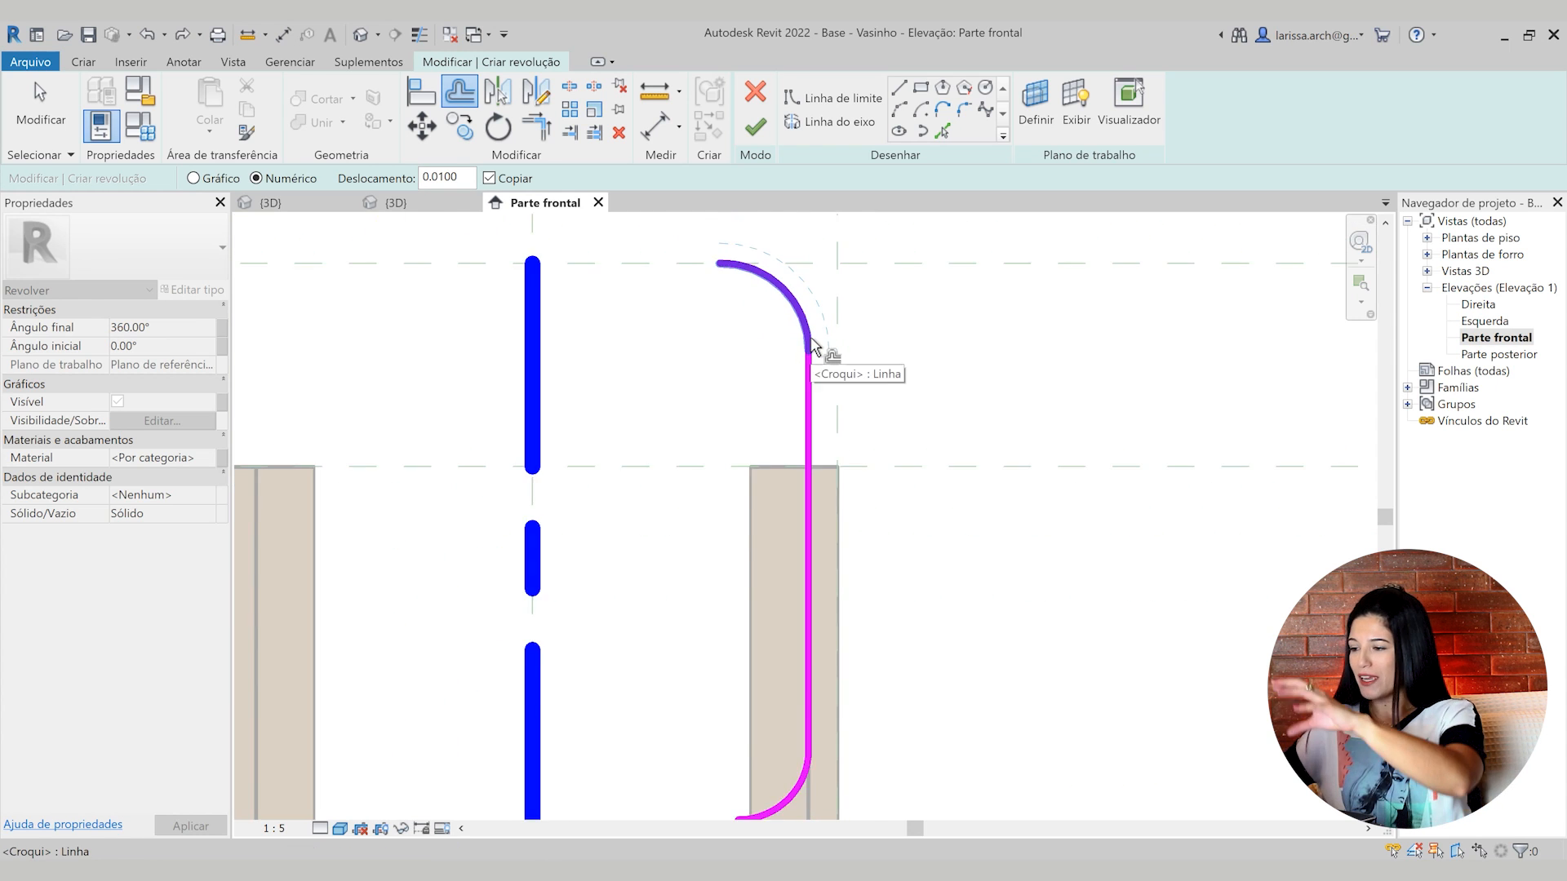
pyautogui.scroll(1, 799, 347)
pyautogui.moveTo(787, 360); pyautogui.dragTo(775, 441, button='middle')
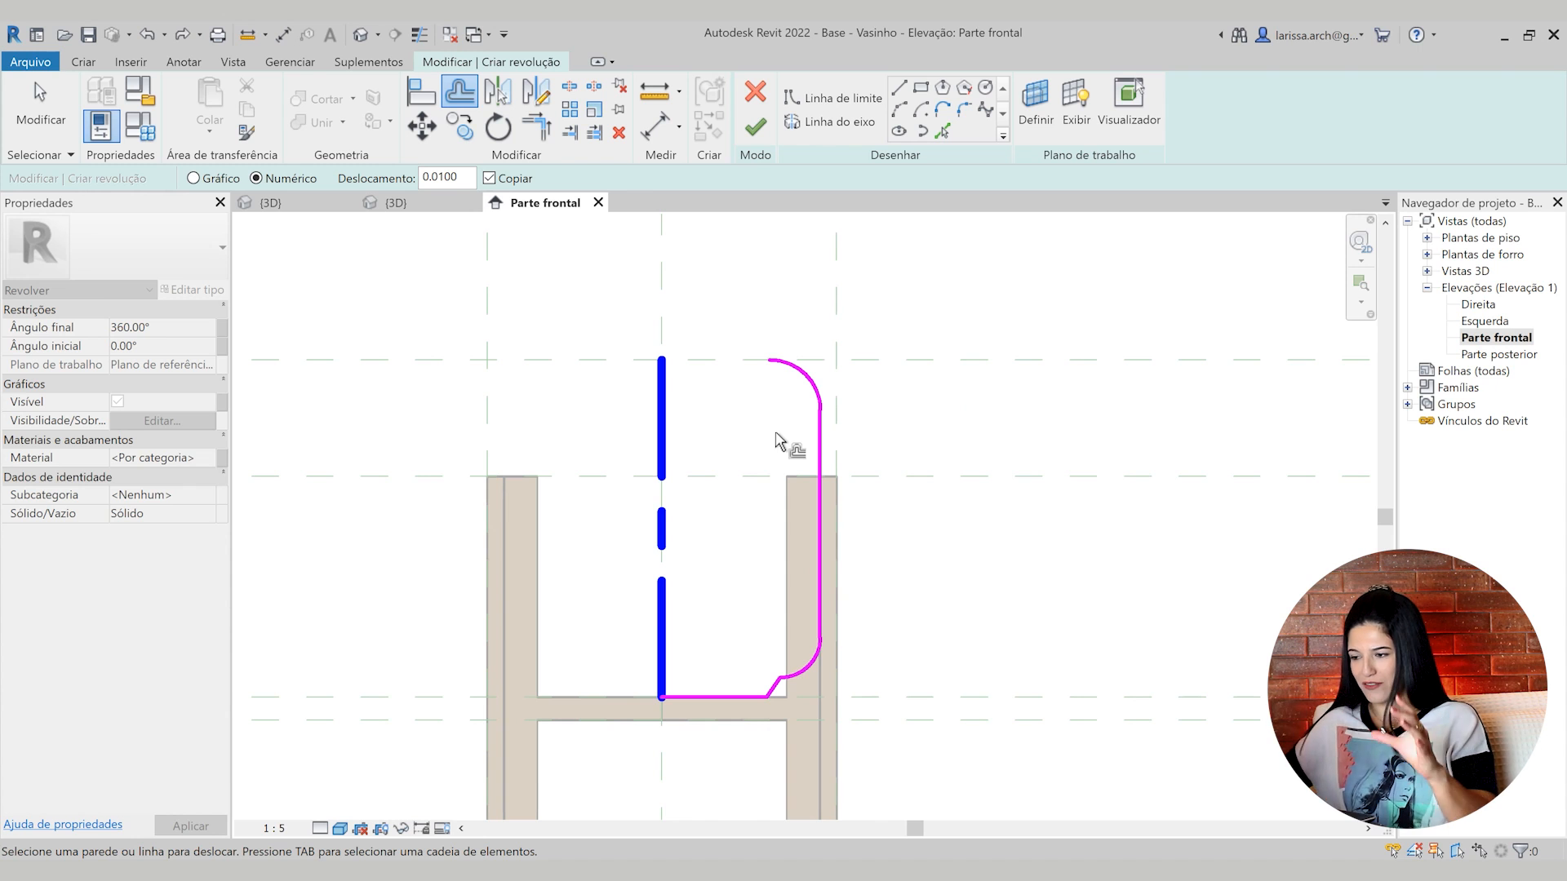
pyautogui.scroll(2, 771, 436)
pyautogui.moveTo(826, 551); pyautogui.dragTo(786, 534, button='middle')
pyautogui.scroll(-1, 779, 526)
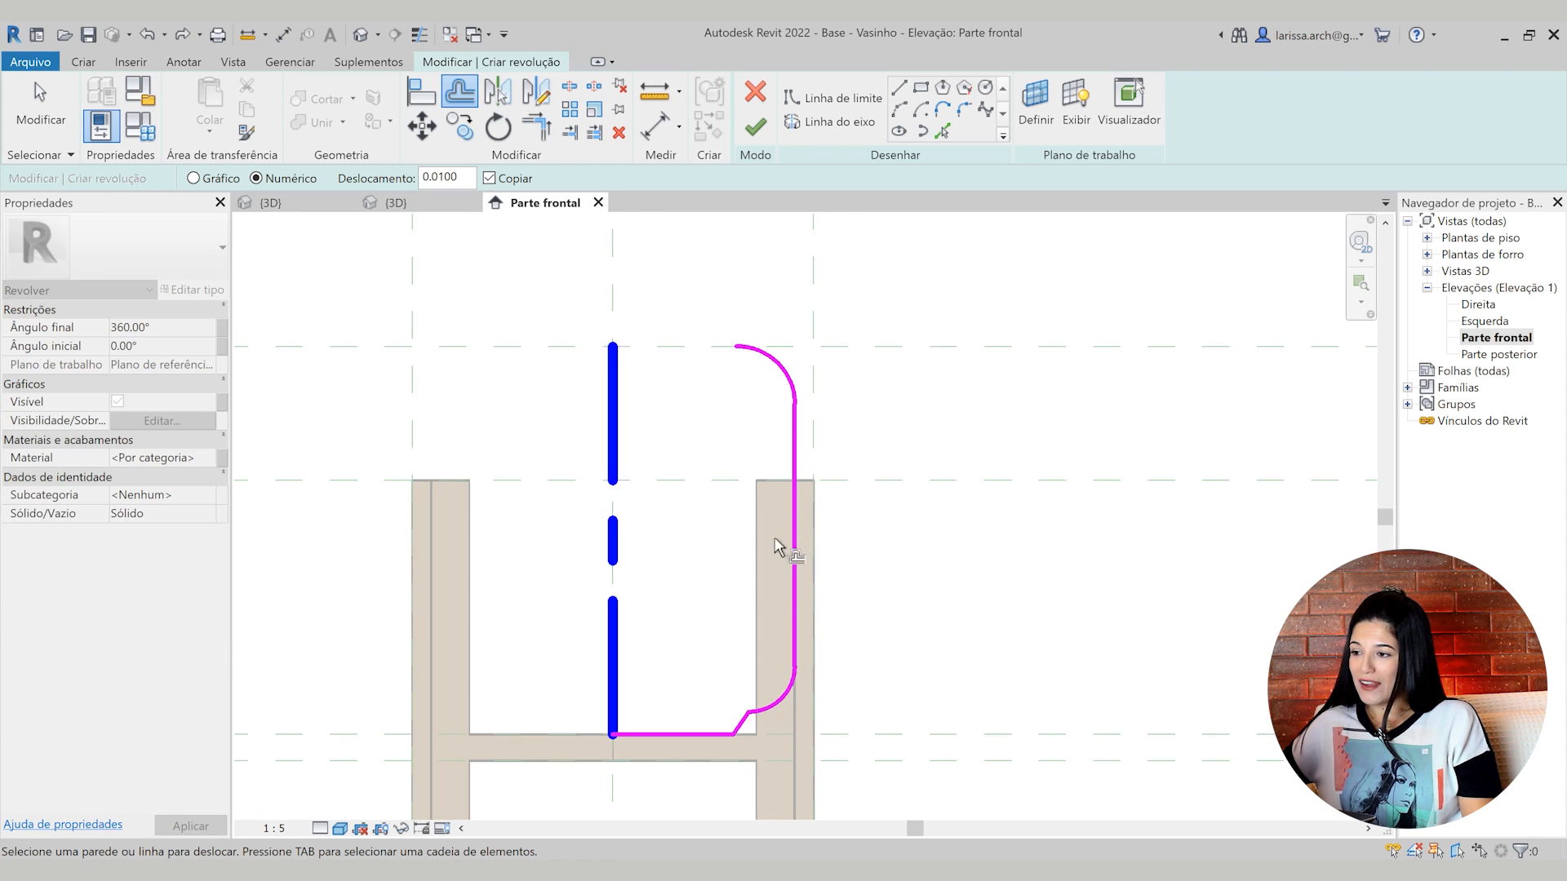
pyautogui.scroll(-1, 586, 382)
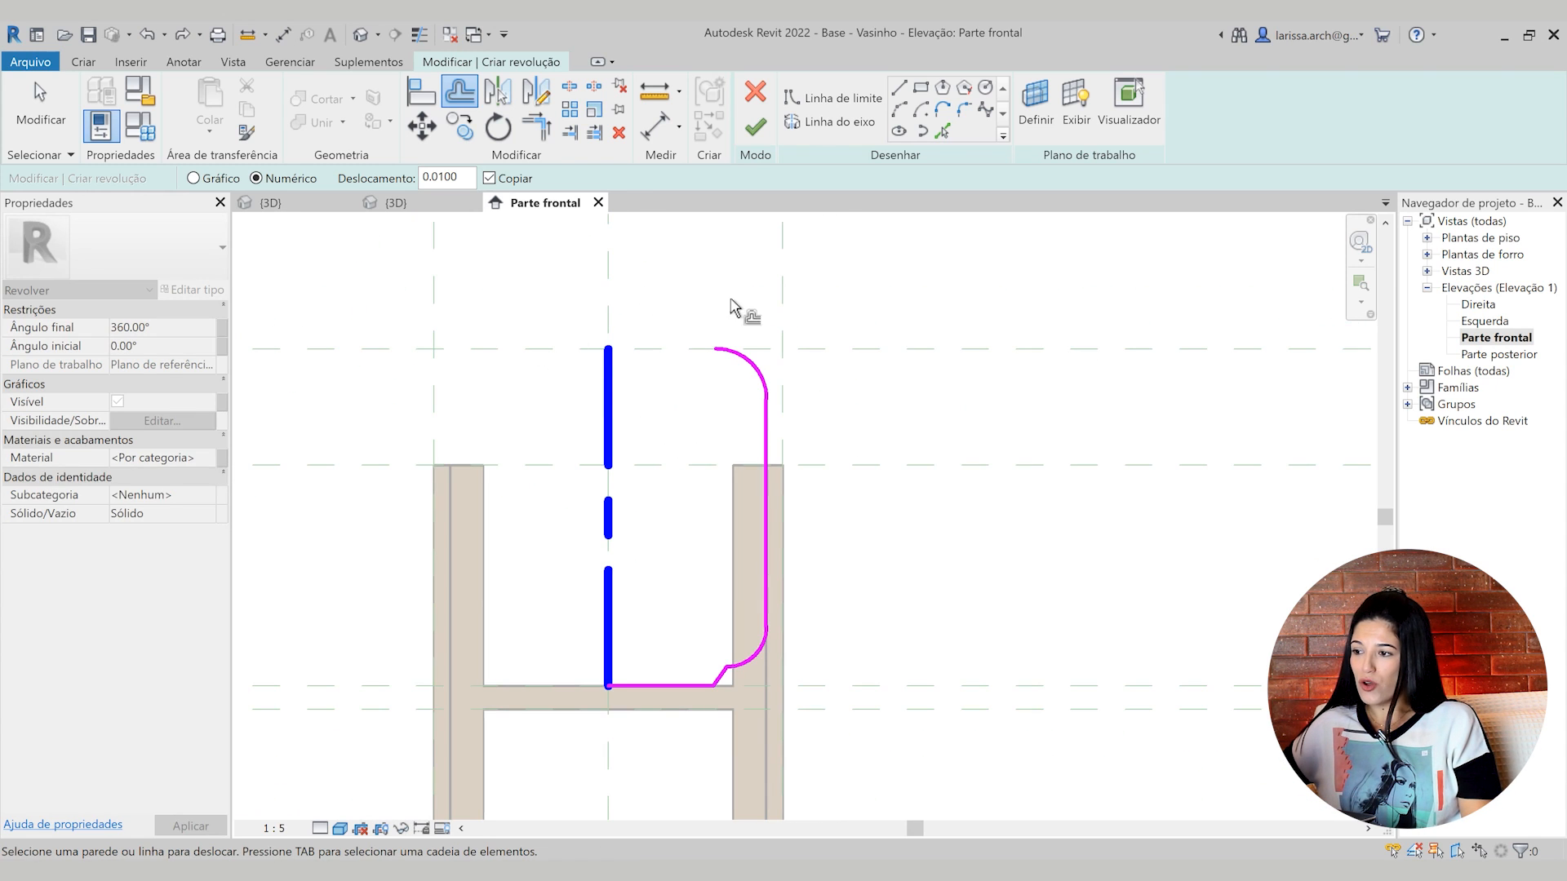
pyautogui.scroll(1, 726, 640)
pyautogui.scroll(6, 716, 302)
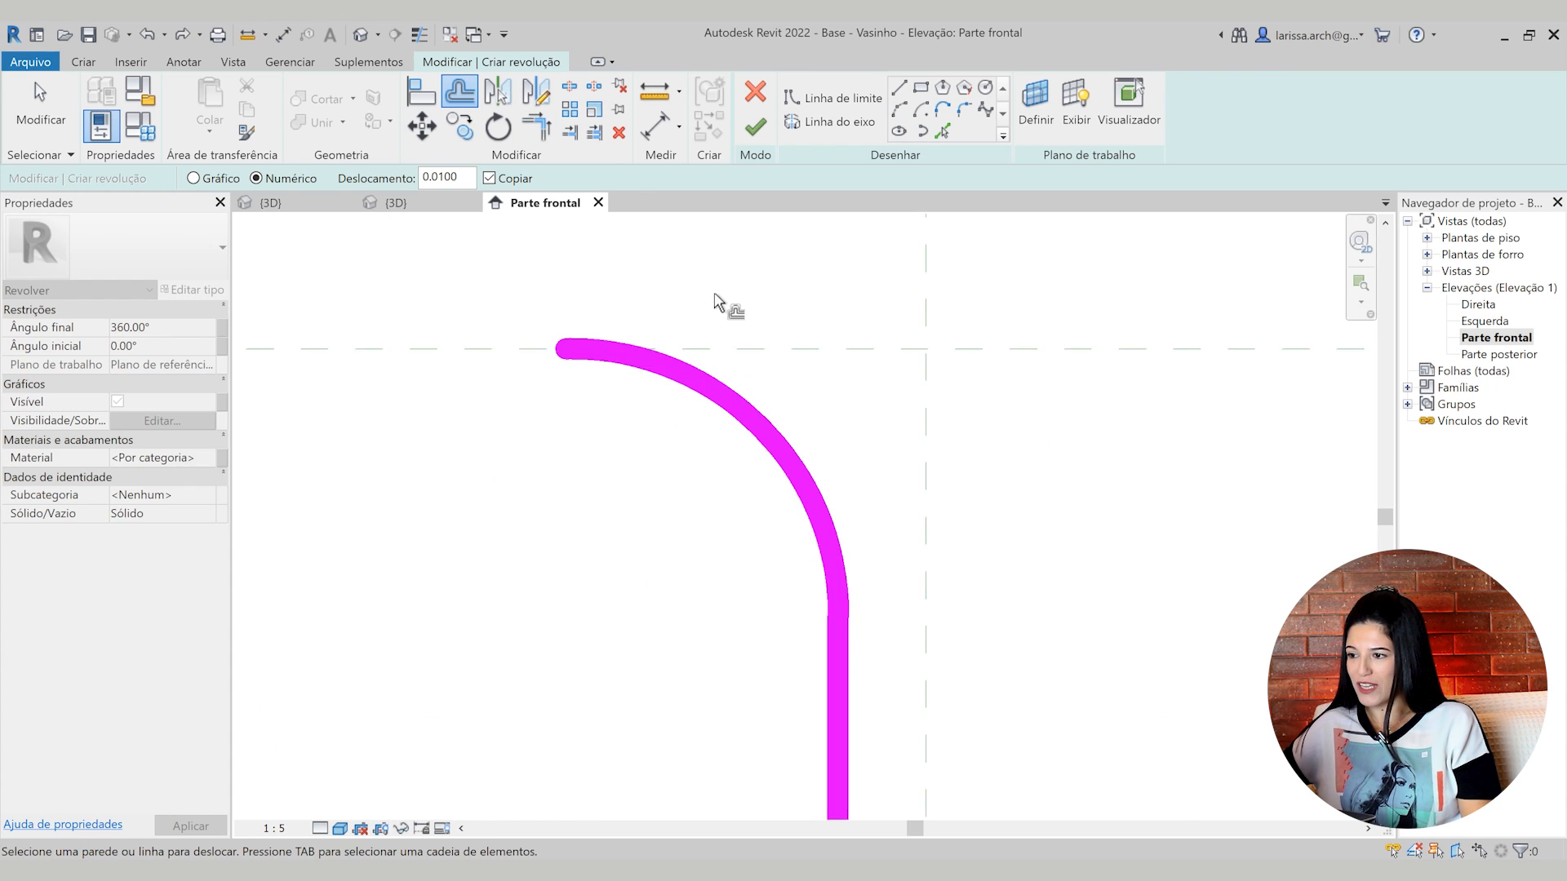
pyautogui.scroll(4, 718, 314)
pyautogui.scroll(-10, 629, 368)
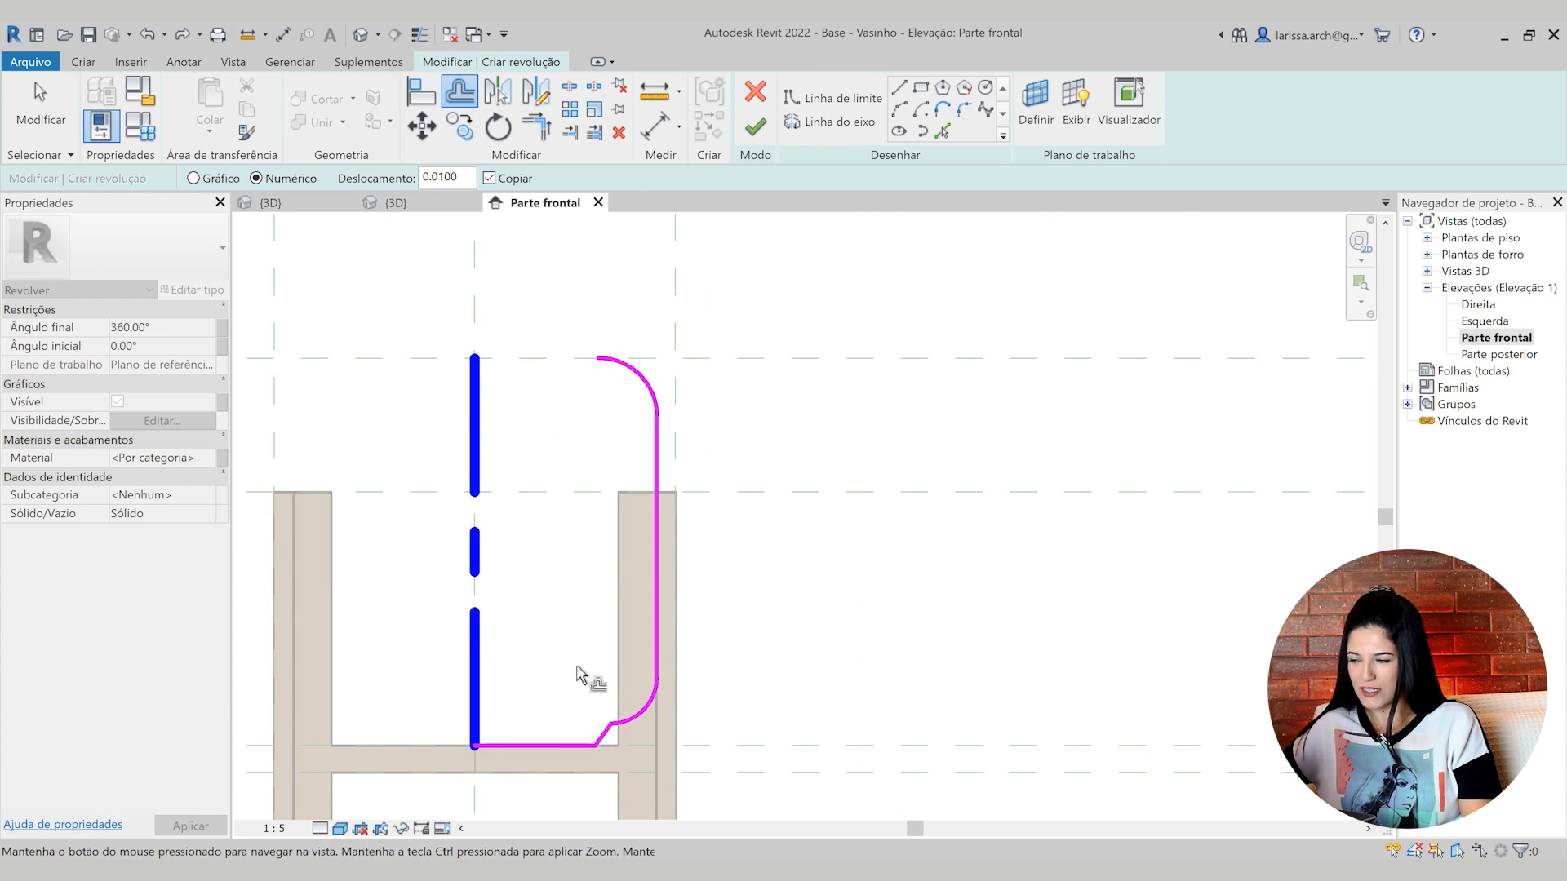
pyautogui.scroll(2, 664, 525)
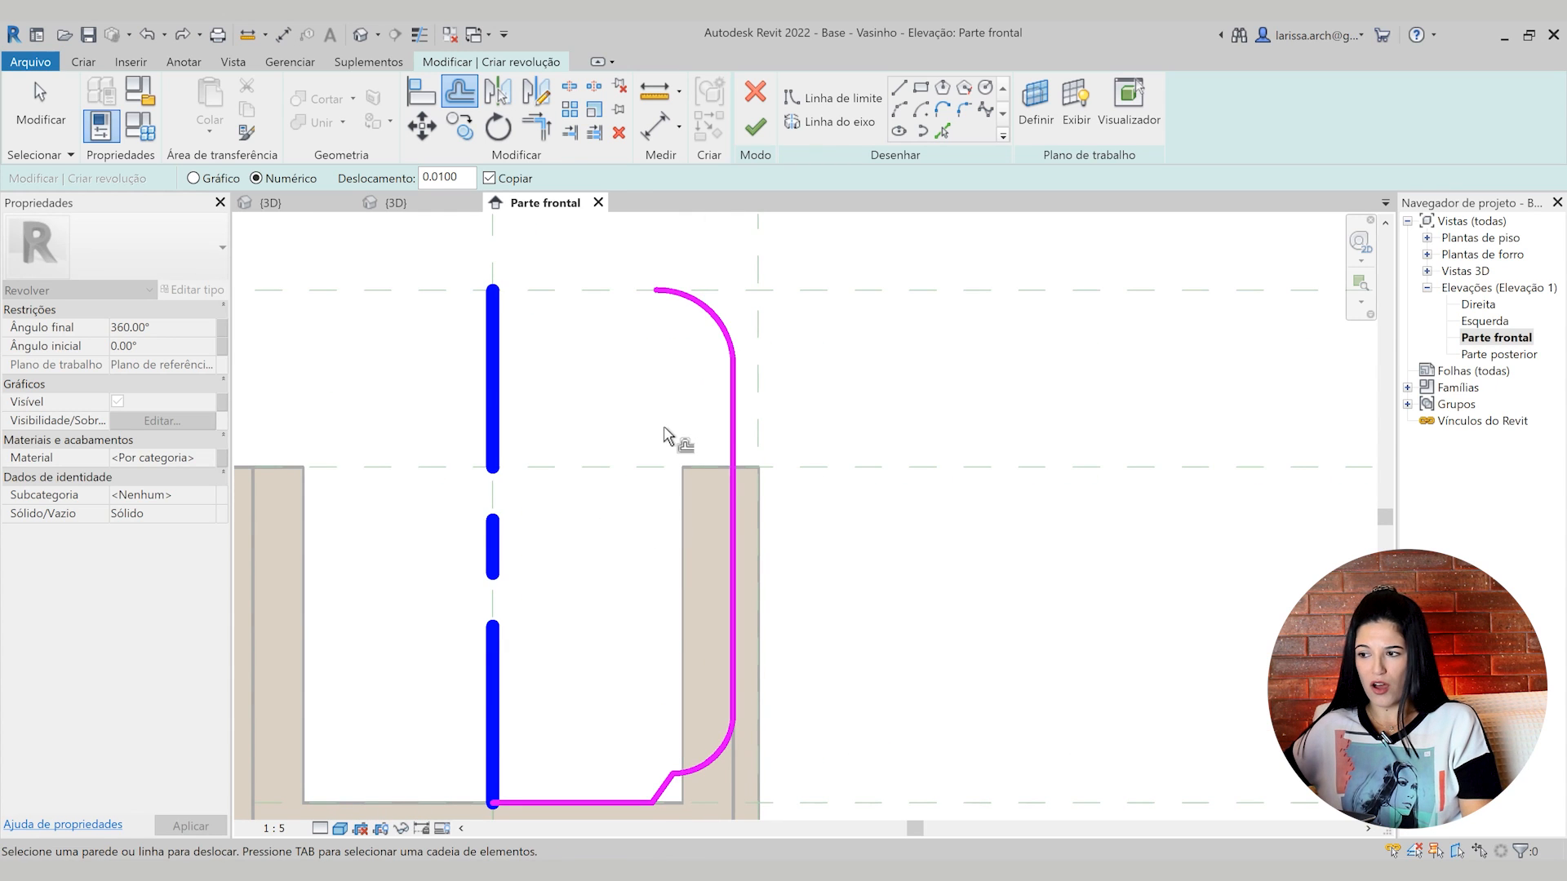
pyautogui.scroll(-1, 665, 438)
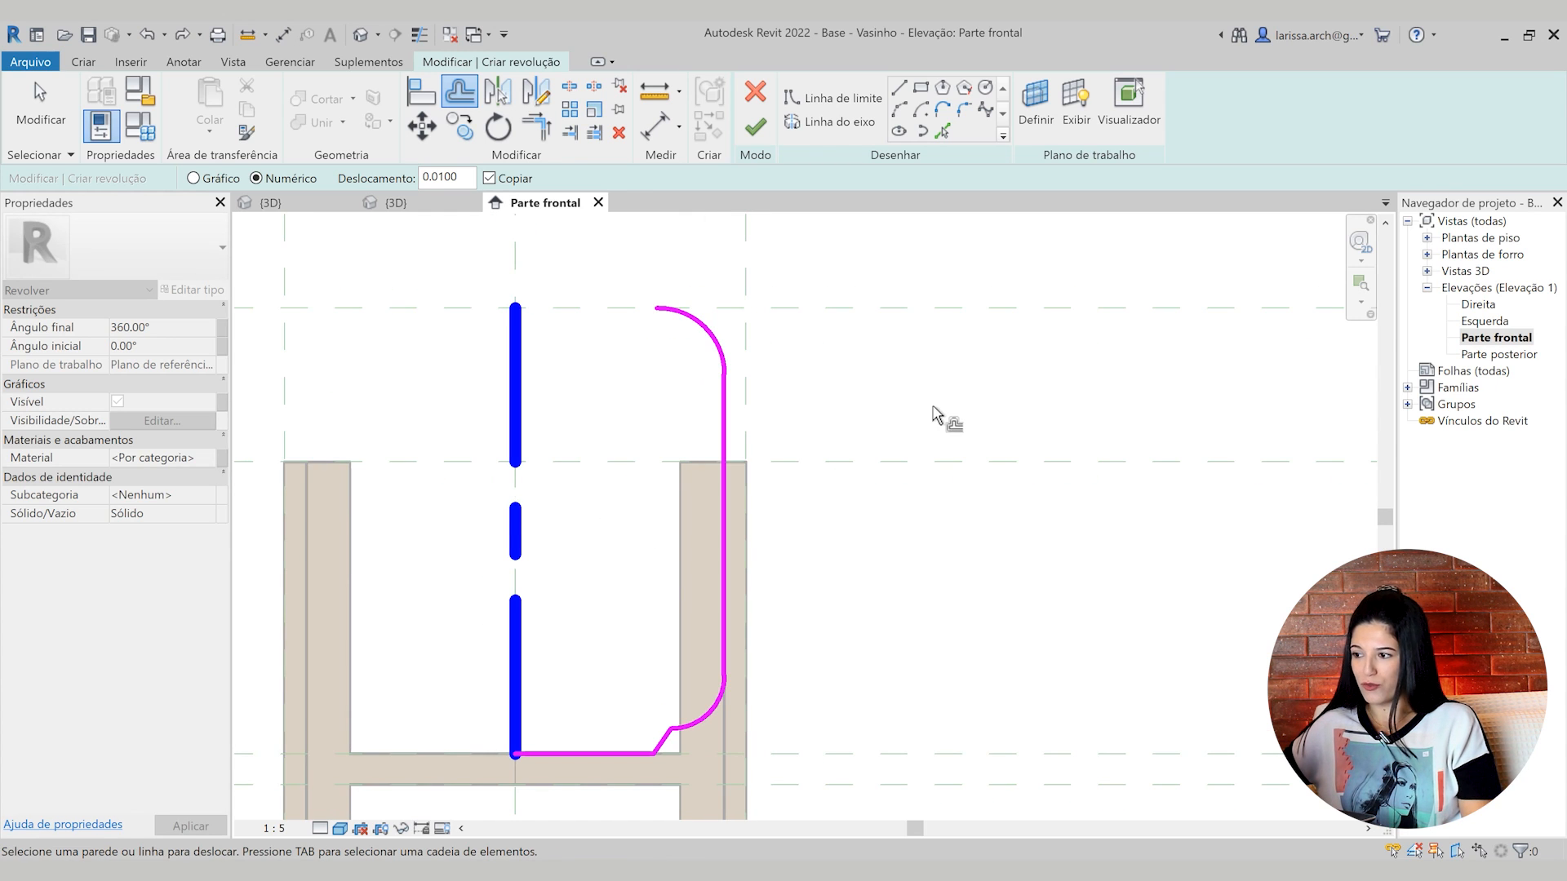
pyautogui.press('Tab')
pyautogui.click(716, 420)
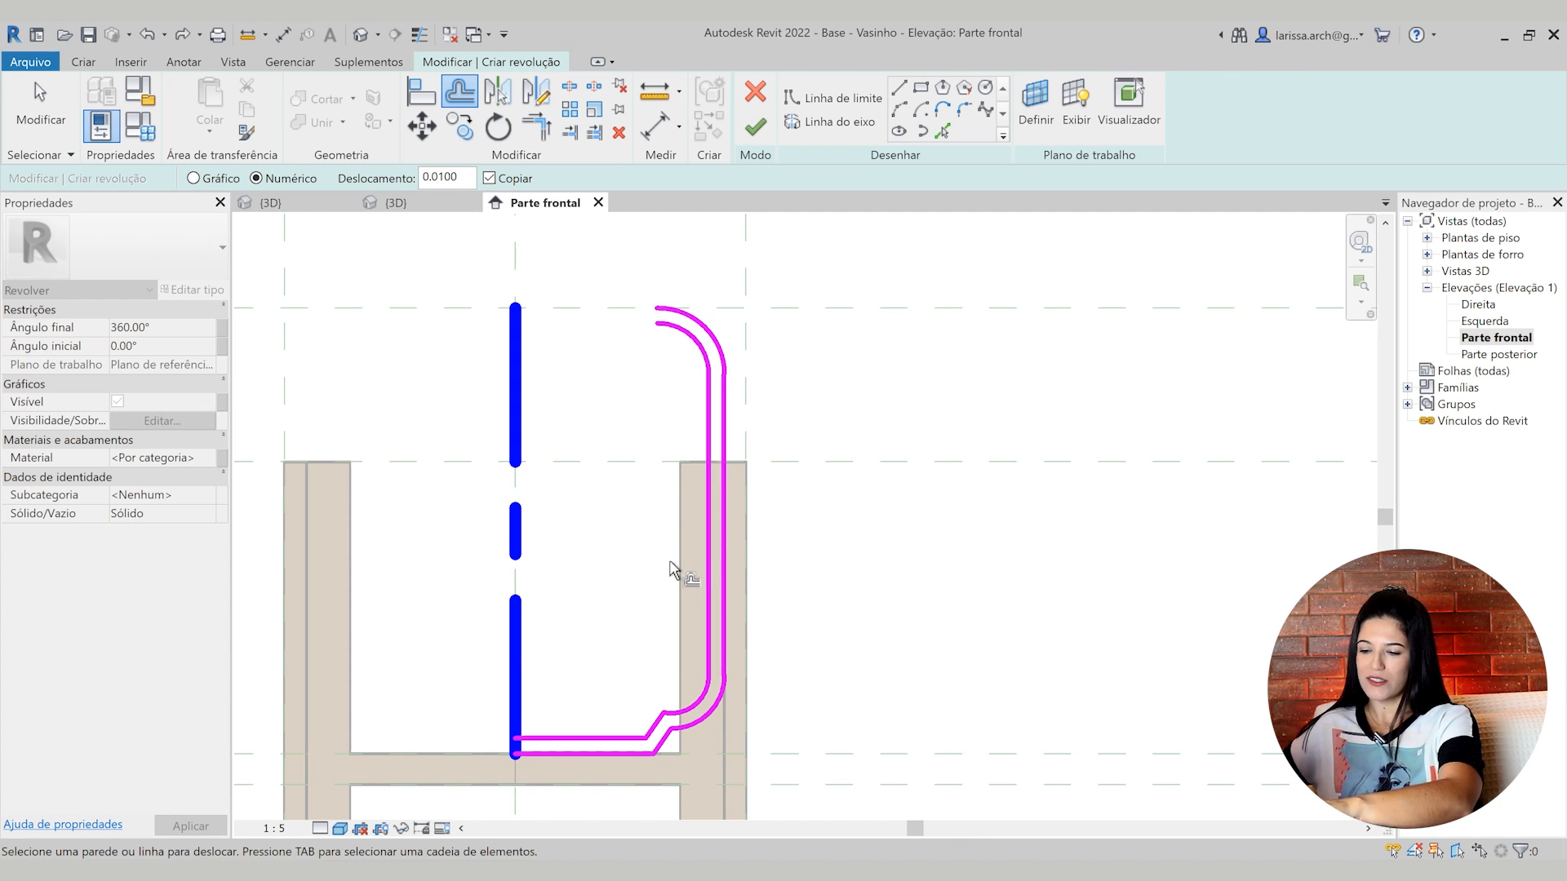
pyautogui.press('Escape')
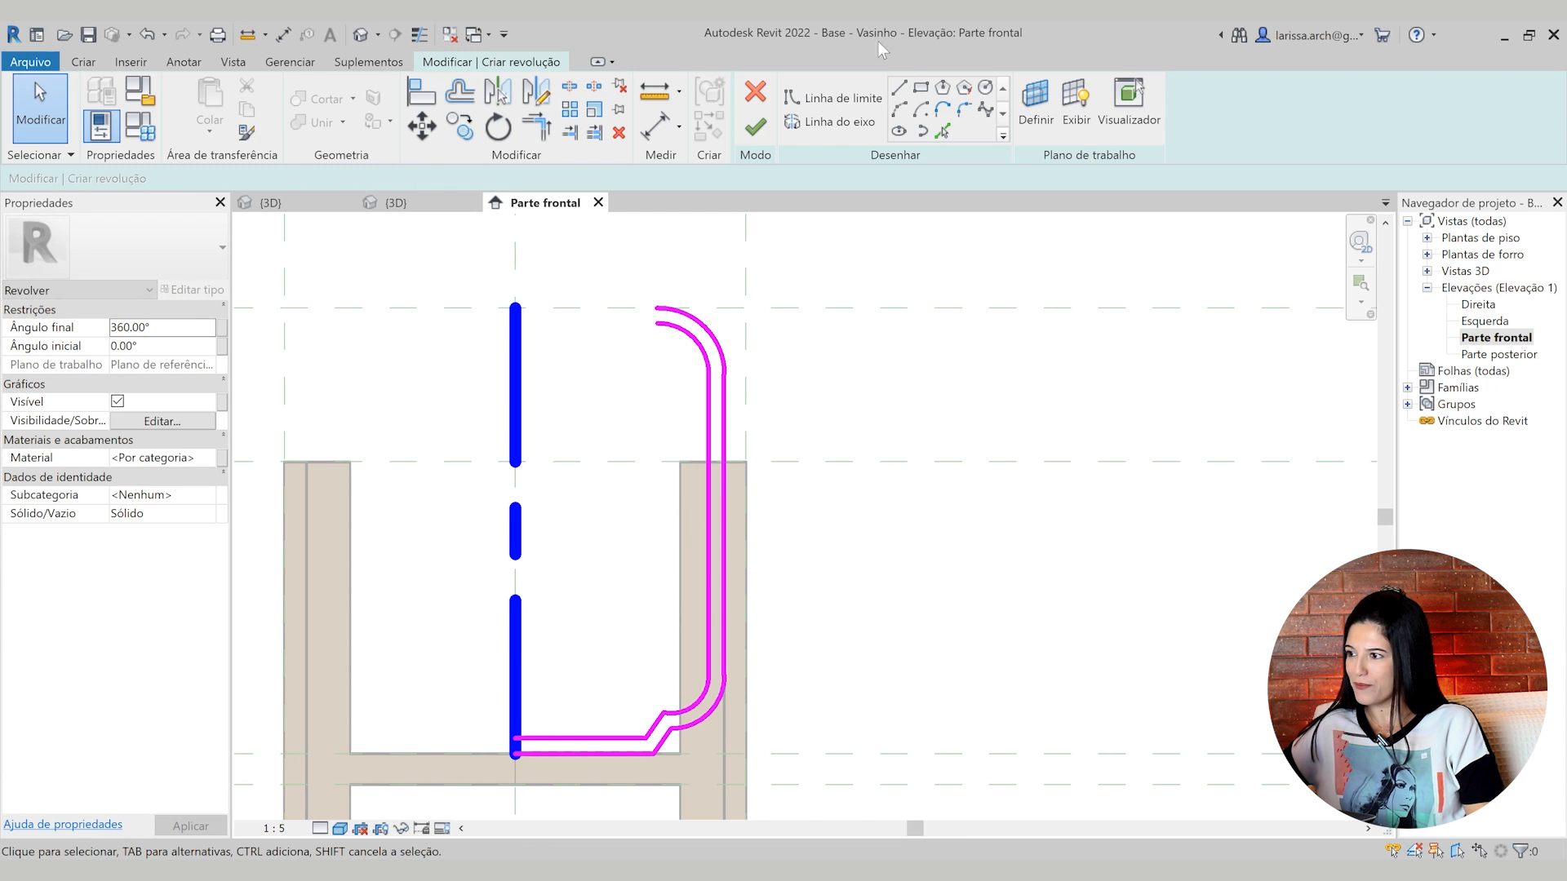
# Close the profile with short lines joining the inner and outer outlines at the rim and at the revolve axis
pyautogui.scroll(2, 673, 260)
pyautogui.press('l')
pyautogui.press('i')
pyautogui.click(654, 325)
pyautogui.scroll(-3, 629, 702)
pyautogui.scroll(5, 602, 560)
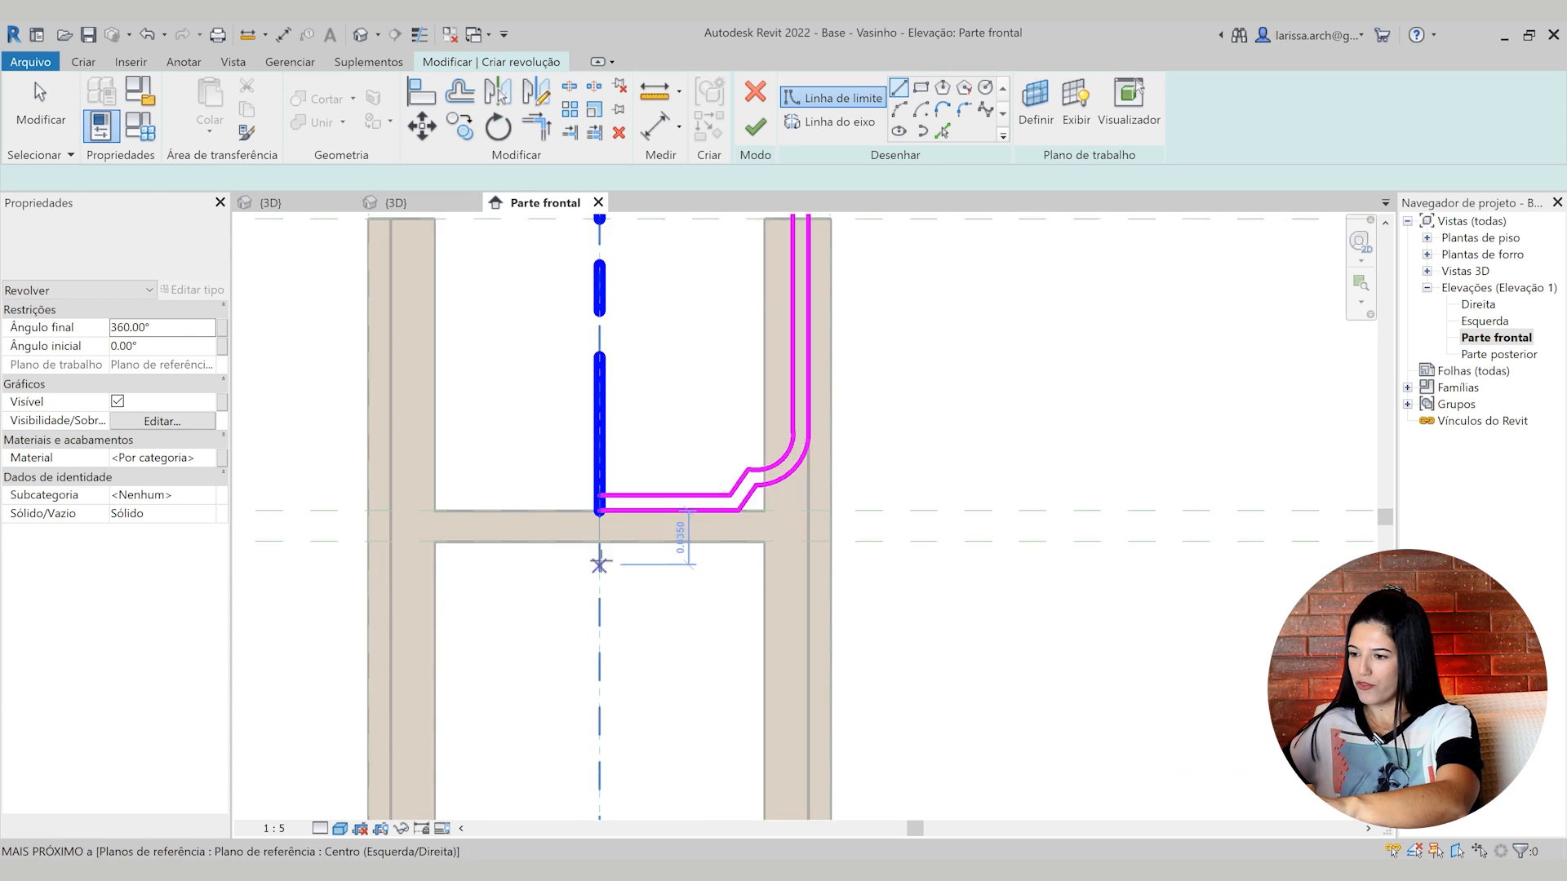
pyautogui.press('Escape')
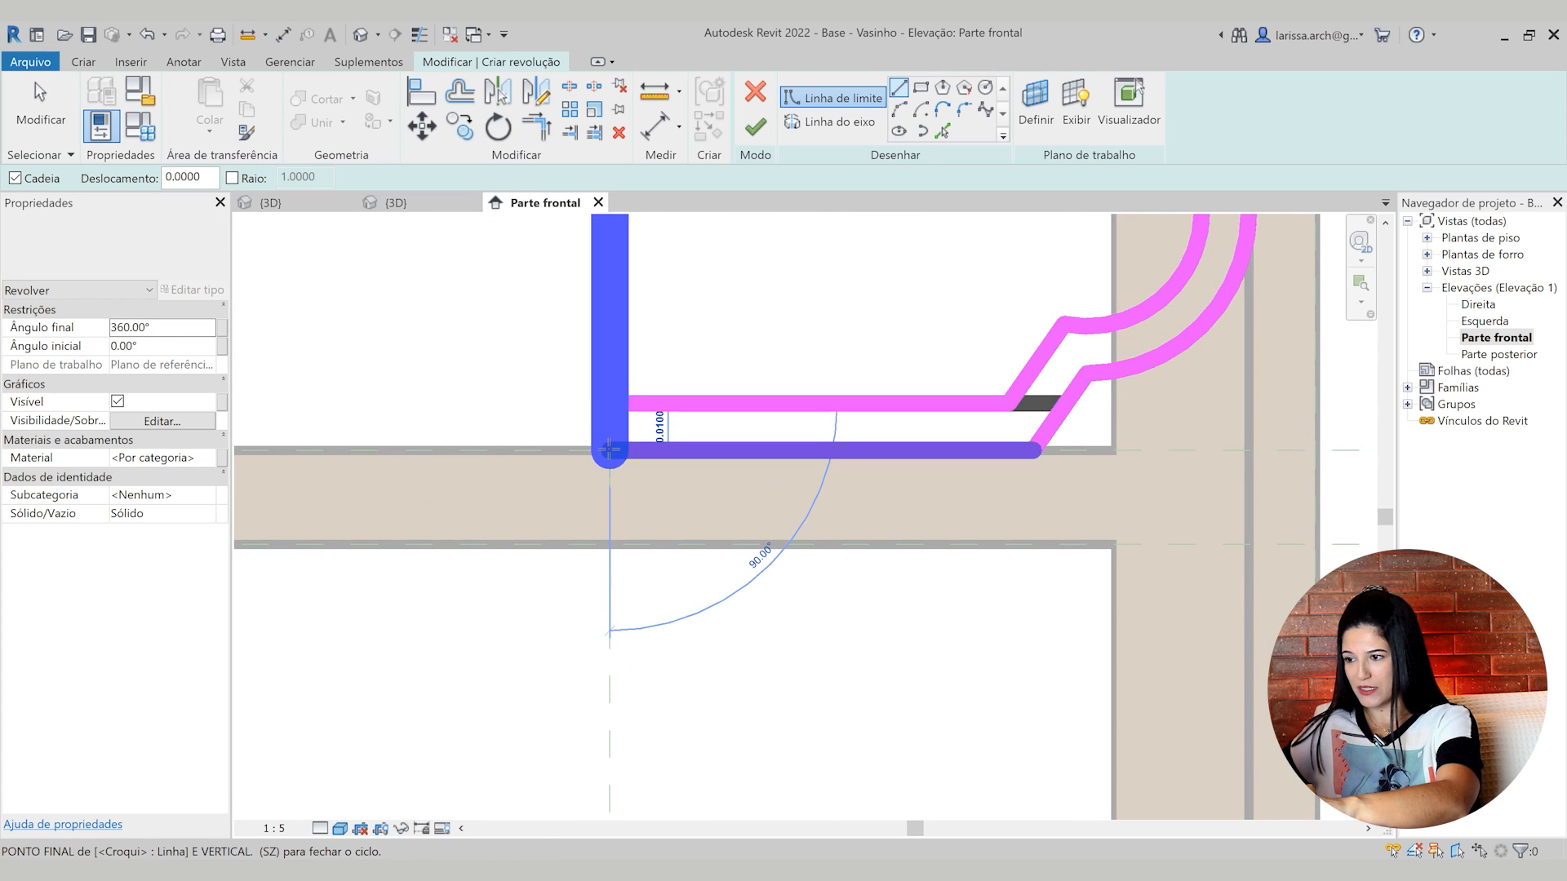
pyautogui.press('Escape')
pyautogui.scroll(-5, 649, 436)
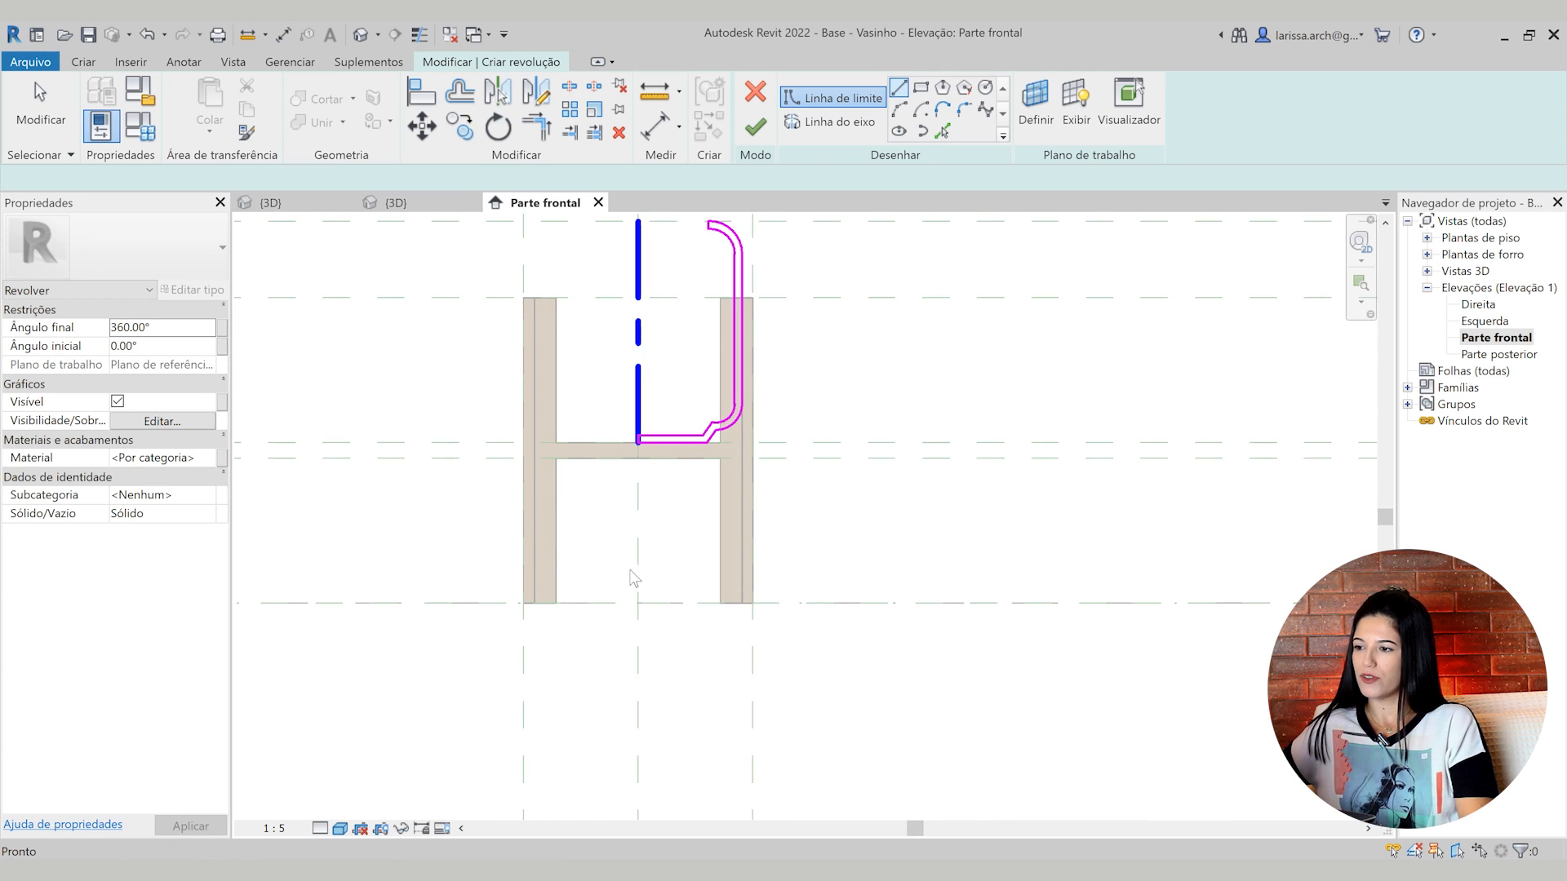
pyautogui.press('Escape')
# Open the default 3D view and set its scale to 1:2
pyautogui.scroll(-3, 332, 661)
pyautogui.click(363, 37)
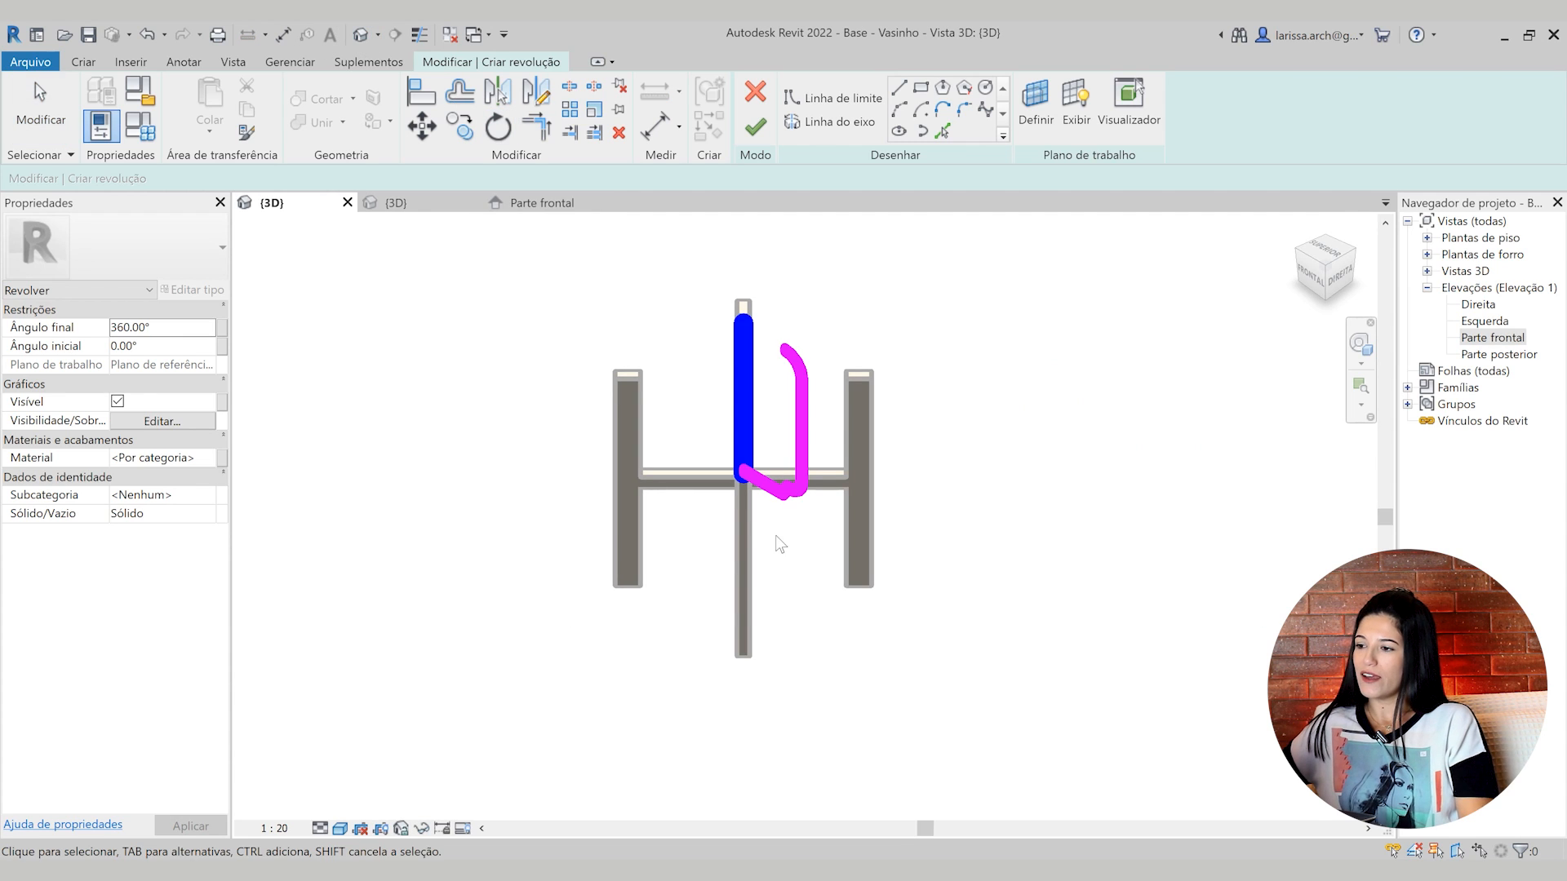
pyautogui.click(278, 829)
pyautogui.click(269, 605)
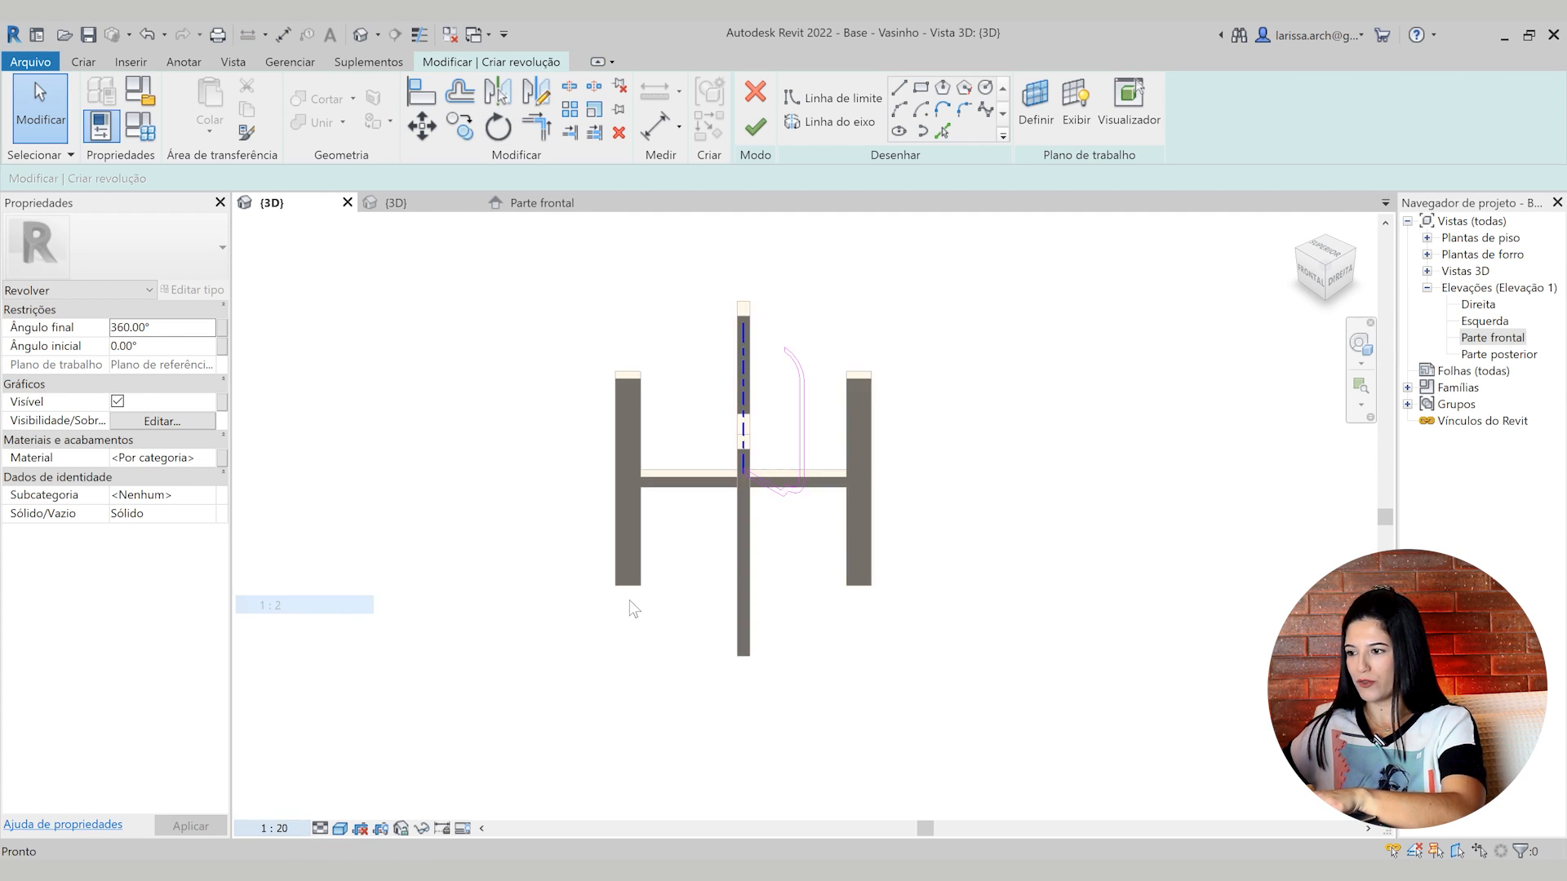
# Finish the revolve sketch to generate the solid pot between the legs
pyautogui.keyDown('shift'); pyautogui.moveTo(761, 605); pyautogui.dragTo(843, 598, button='middle'); pyautogui.keyUp('shift')
pyautogui.scroll(3, 797, 332)
pyautogui.scroll(-2, 872, 447)
pyautogui.keyDown('shift'); pyautogui.moveTo(871, 447); pyautogui.dragTo(906, 456, button='middle'); pyautogui.keyUp('shift')
pyautogui.click(755, 126)
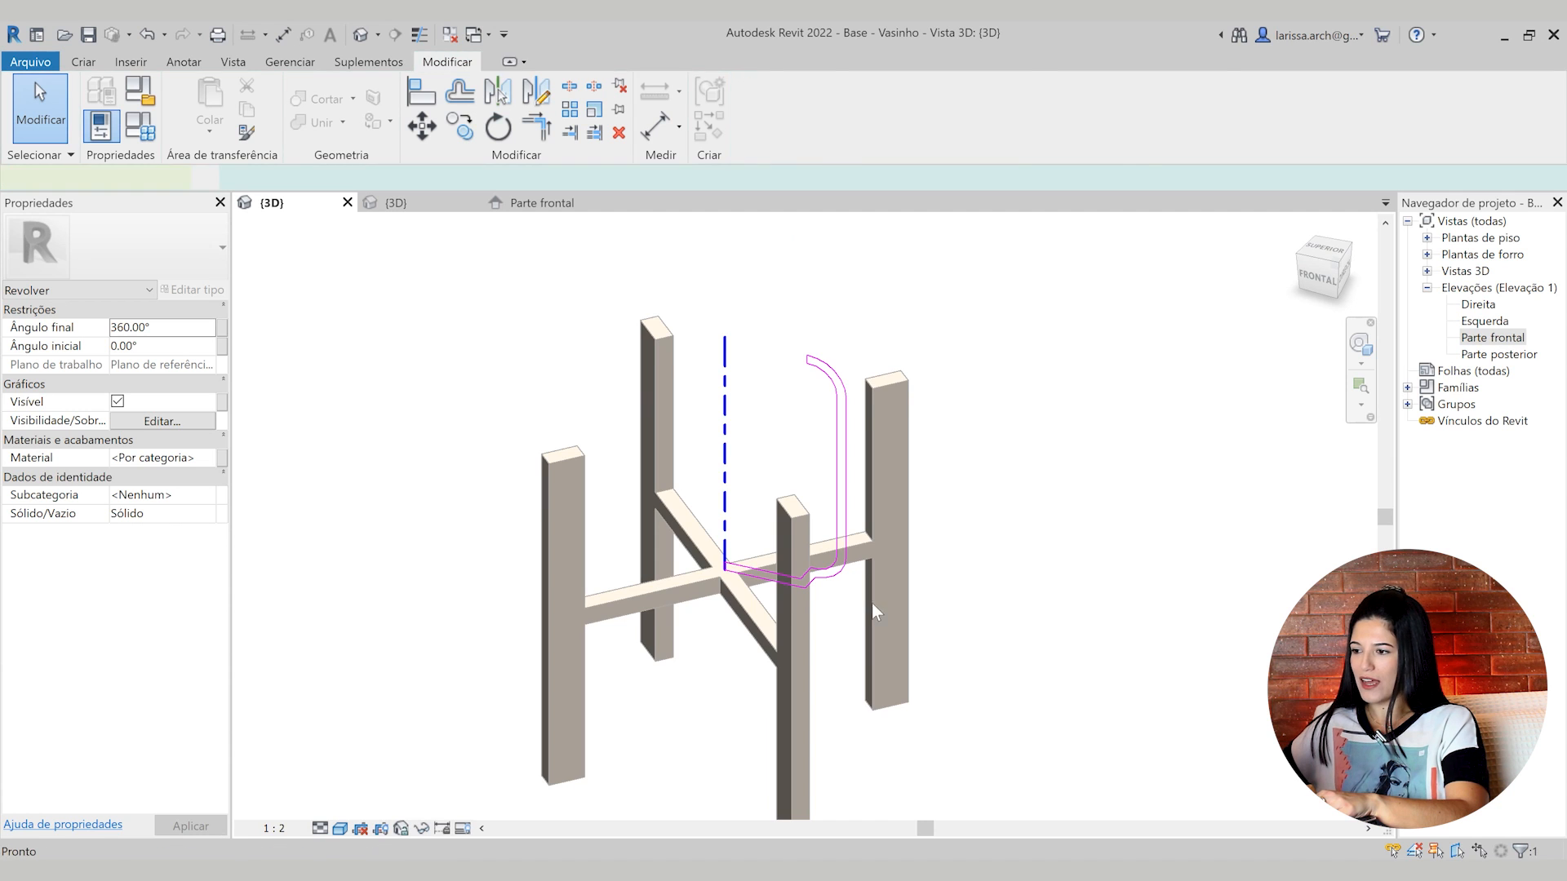
pyautogui.click(1002, 664)
pyautogui.keyDown('shift'); pyautogui.moveTo(1002, 665); pyautogui.dragTo(914, 471, button='middle'); pyautogui.keyUp('shift')
pyautogui.scroll(4, 898, 453)
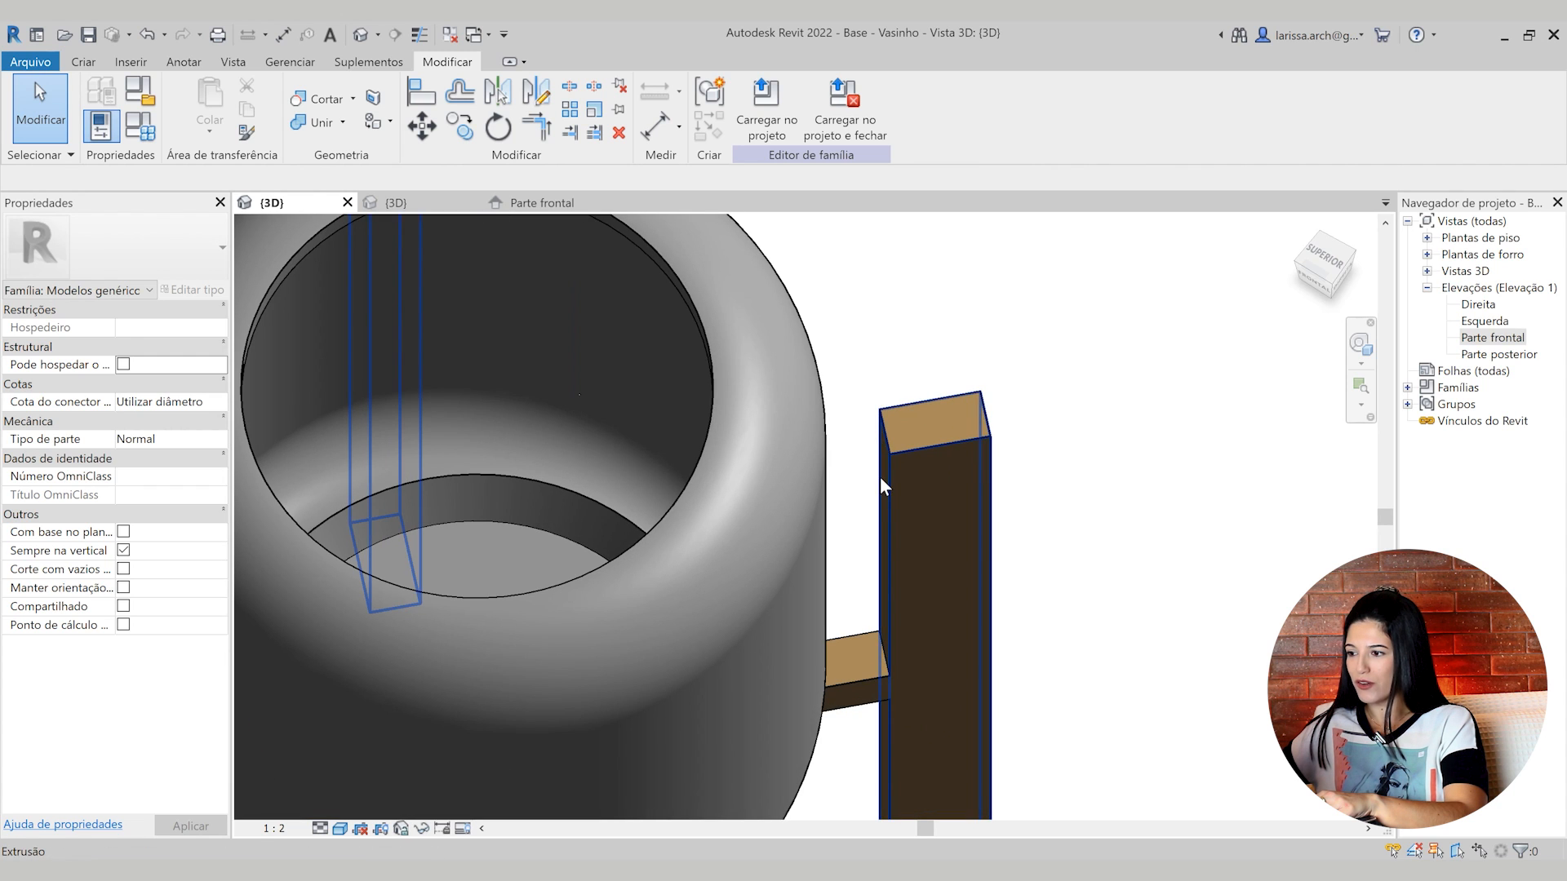
pyautogui.scroll(-4, 889, 462)
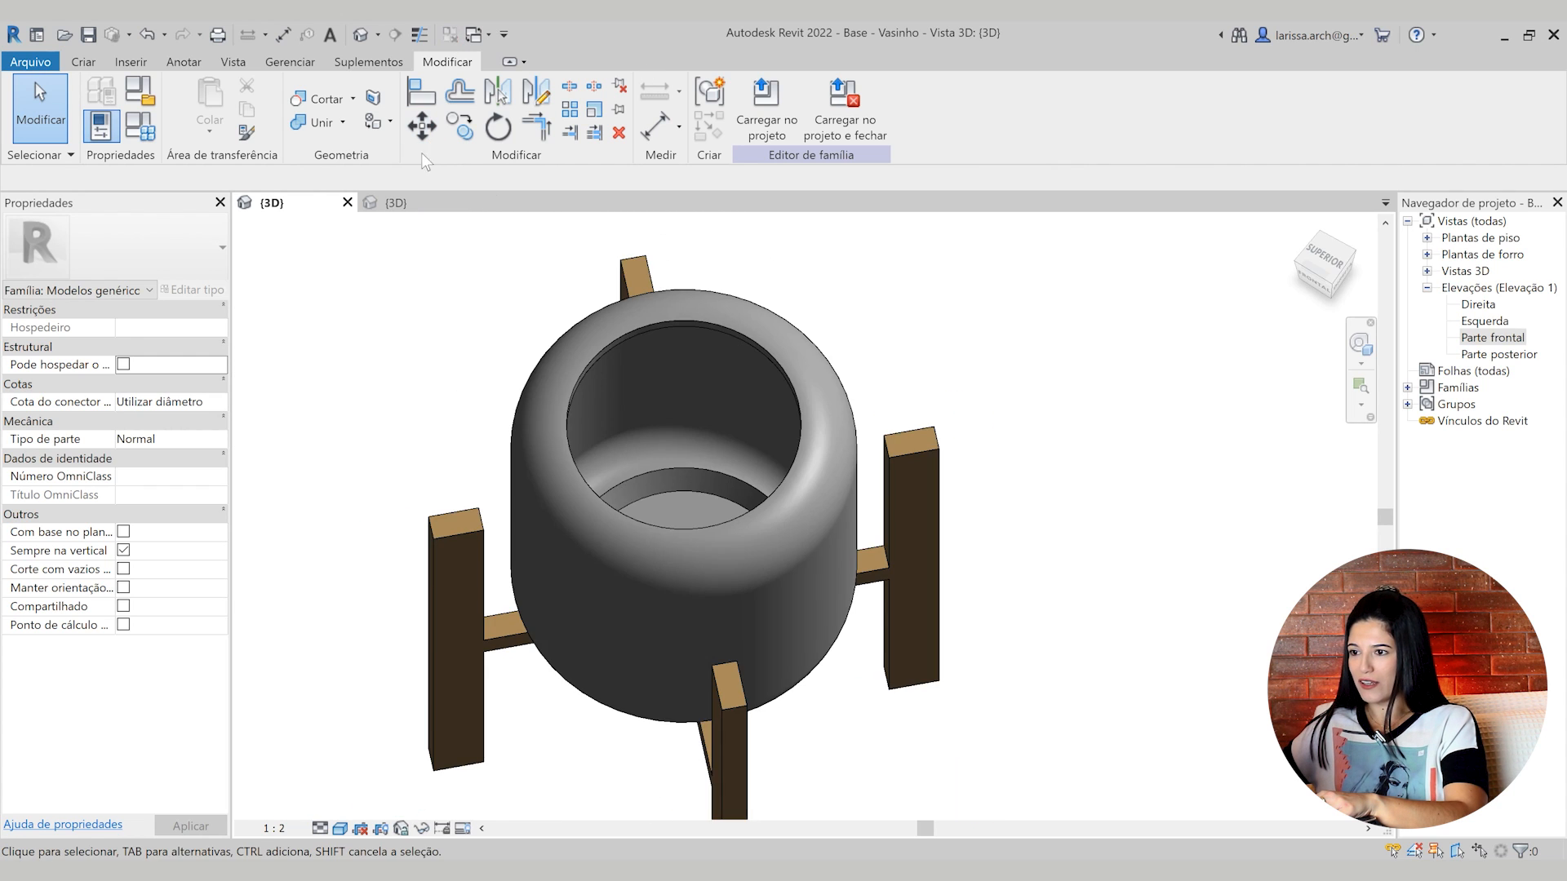
# Examine how the pot meets the legs in the finished Vasinho 3D view, and return to the Base - Vasinho 3D view
pyautogui.click(396, 203)
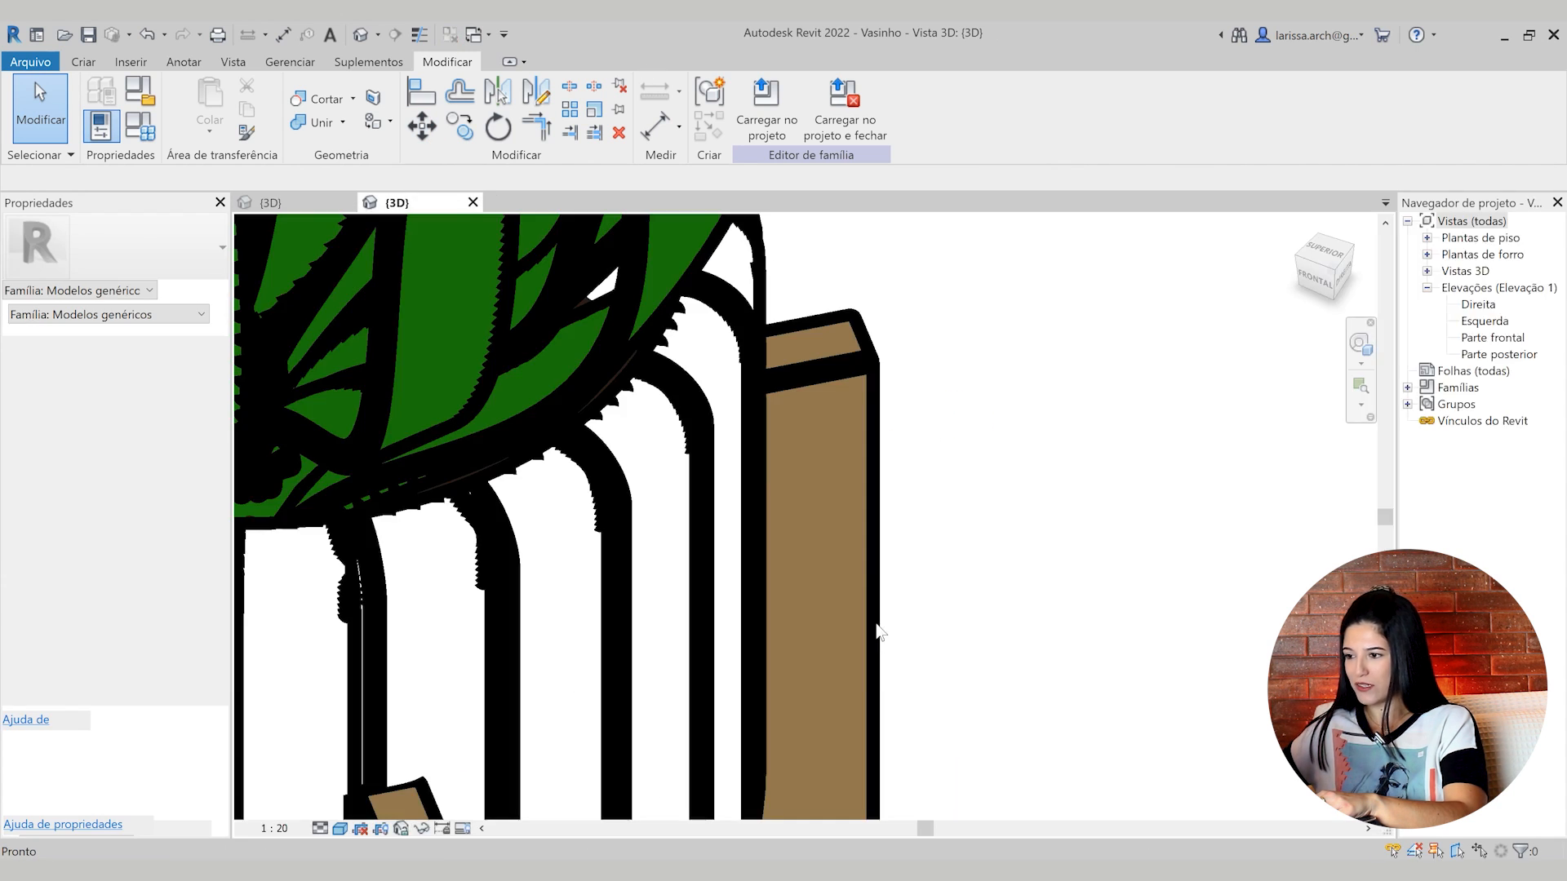
pyautogui.scroll(-5, 898, 587)
pyautogui.keyDown('shift'); pyautogui.moveTo(893, 600); pyautogui.dragTo(816, 571, button='middle'); pyautogui.keyUp('shift')
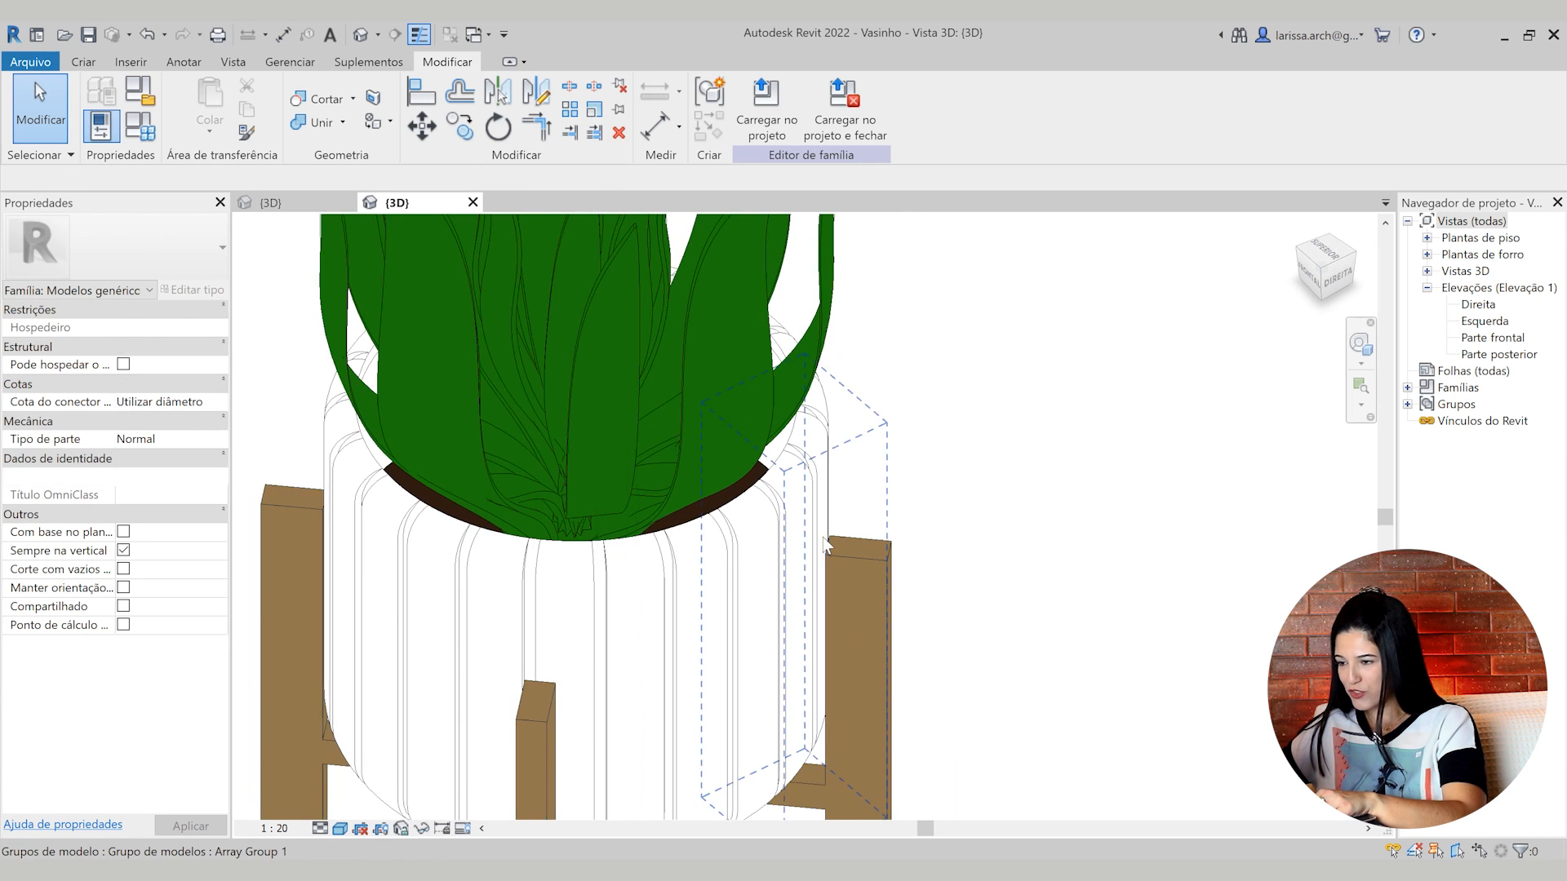
pyautogui.click(270, 203)
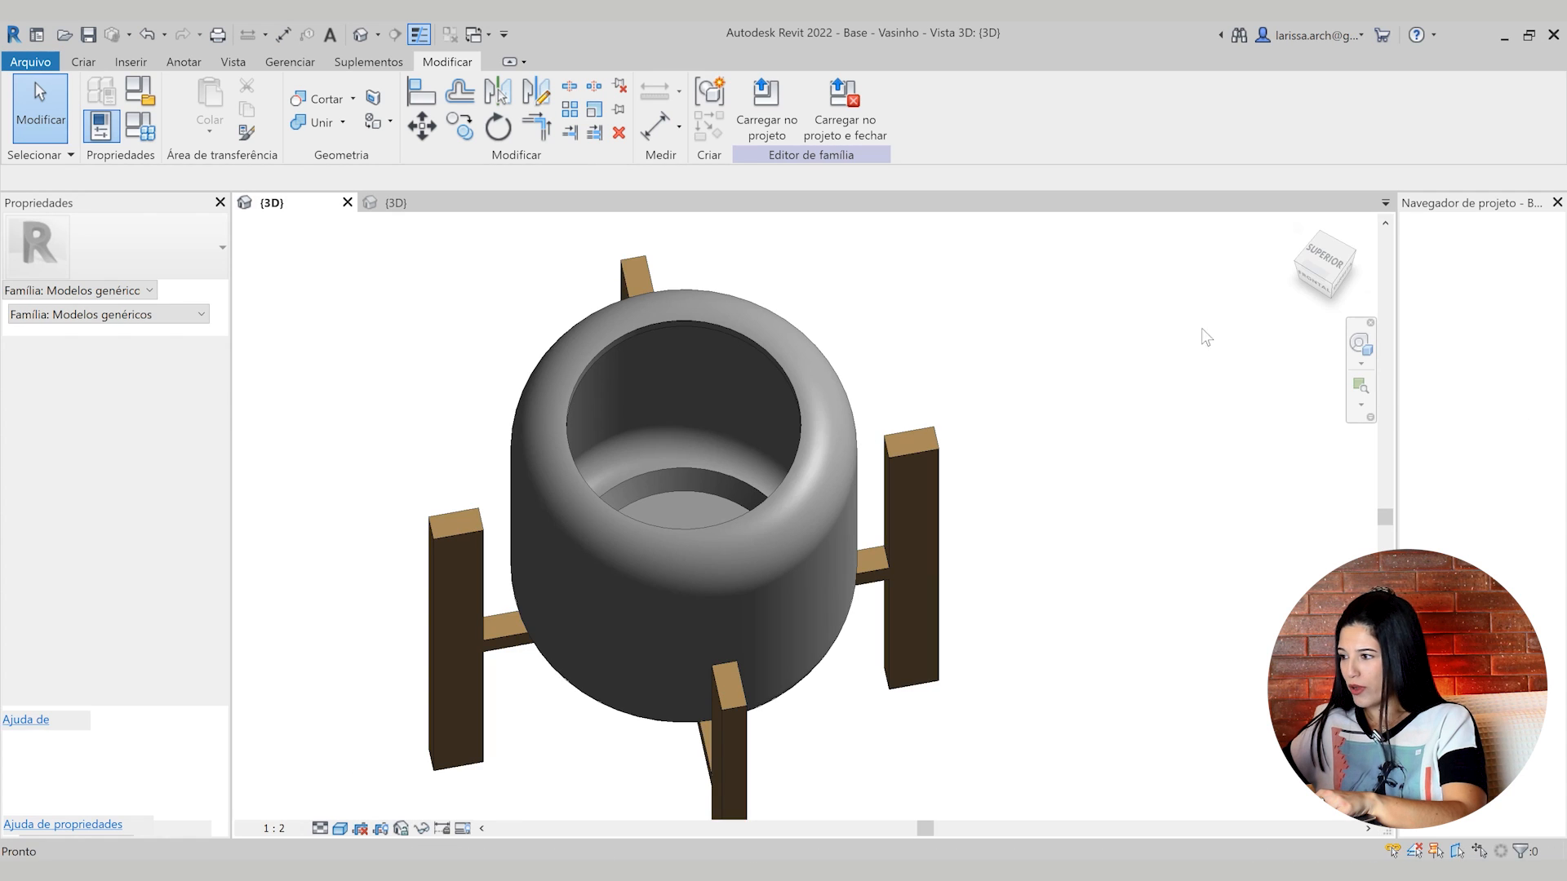
# Open the Nível de referência floor plan and measure from a leg's inner corner to the pot's outer circle along the crossbar
pyautogui.click(1427, 239)
pyautogui.doubleClick(1509, 254)
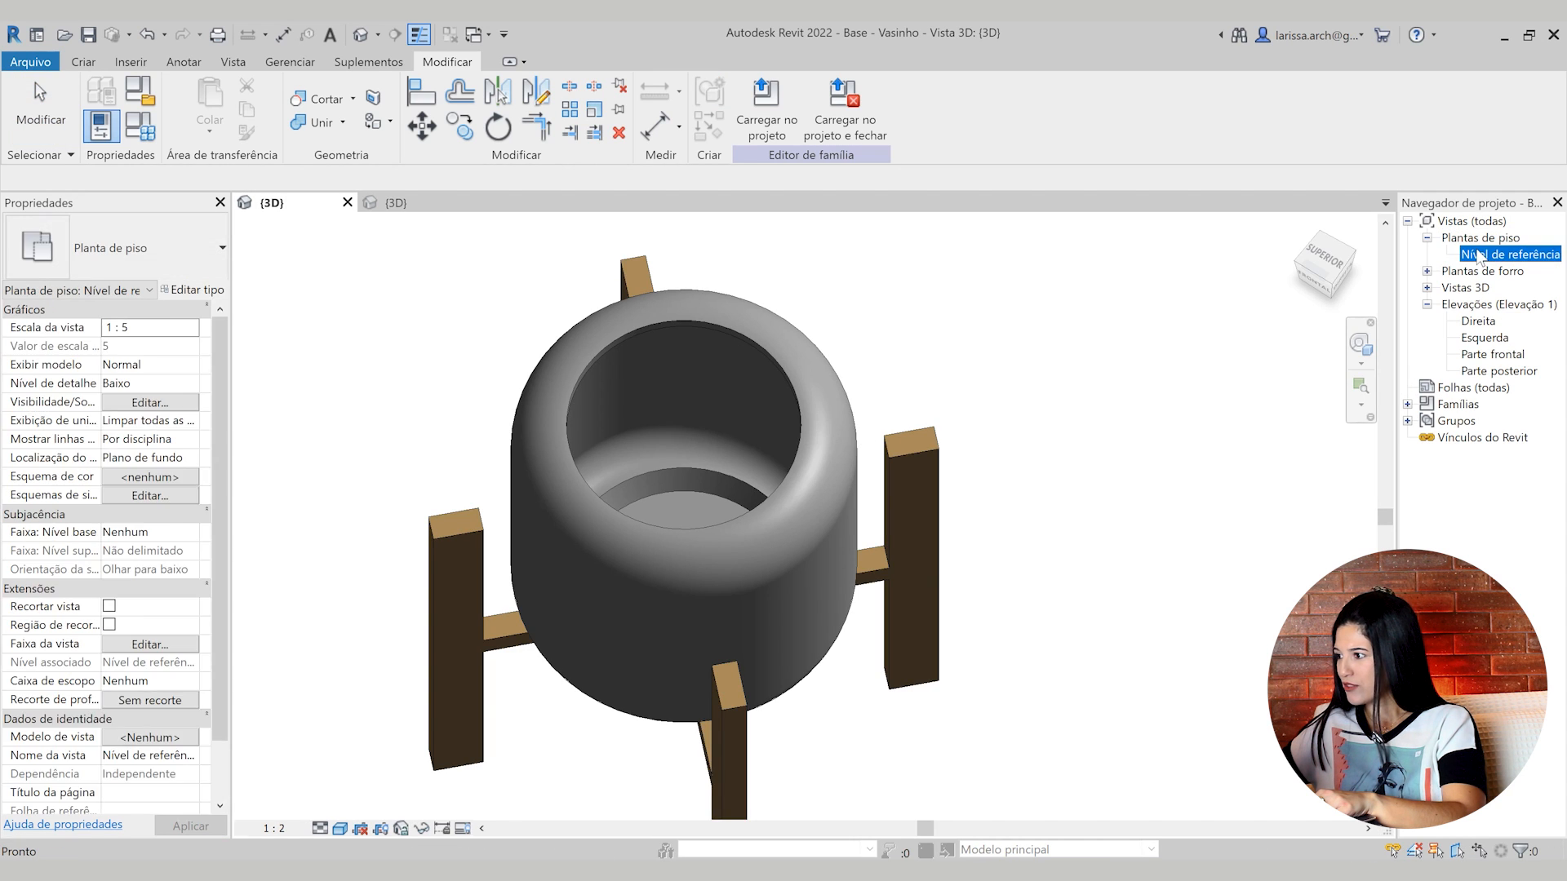
pyautogui.scroll(5, 853, 491)
pyautogui.scroll(2, 635, 509)
pyautogui.moveTo(682, 518); pyautogui.dragTo(704, 465, button='middle')
pyautogui.click(656, 93)
pyautogui.scroll(5, 849, 539)
pyautogui.click(742, 479)
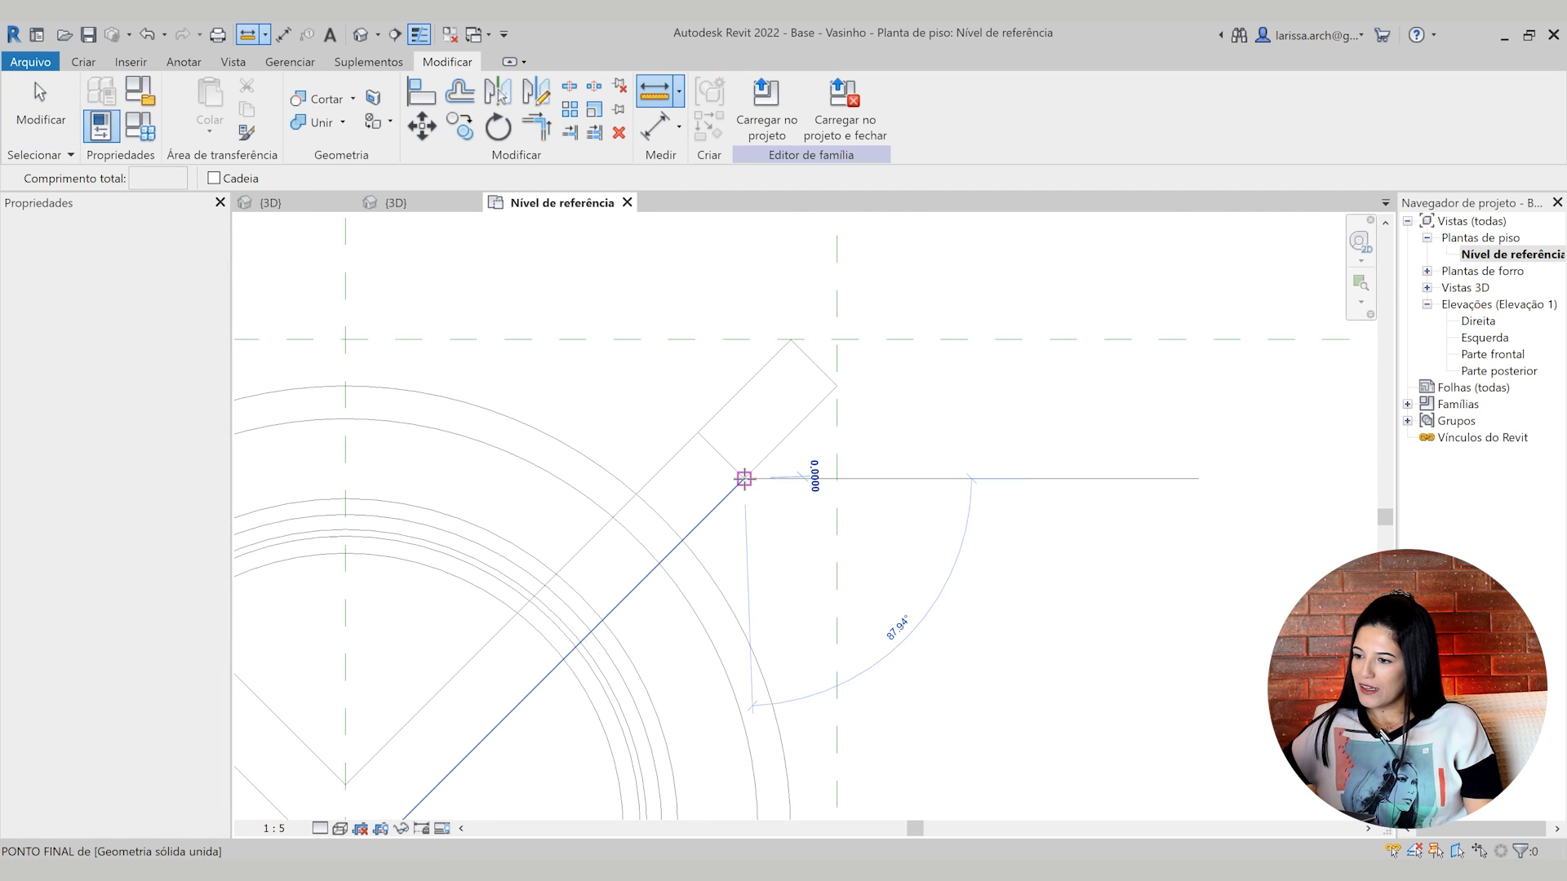
pyautogui.click(685, 536)
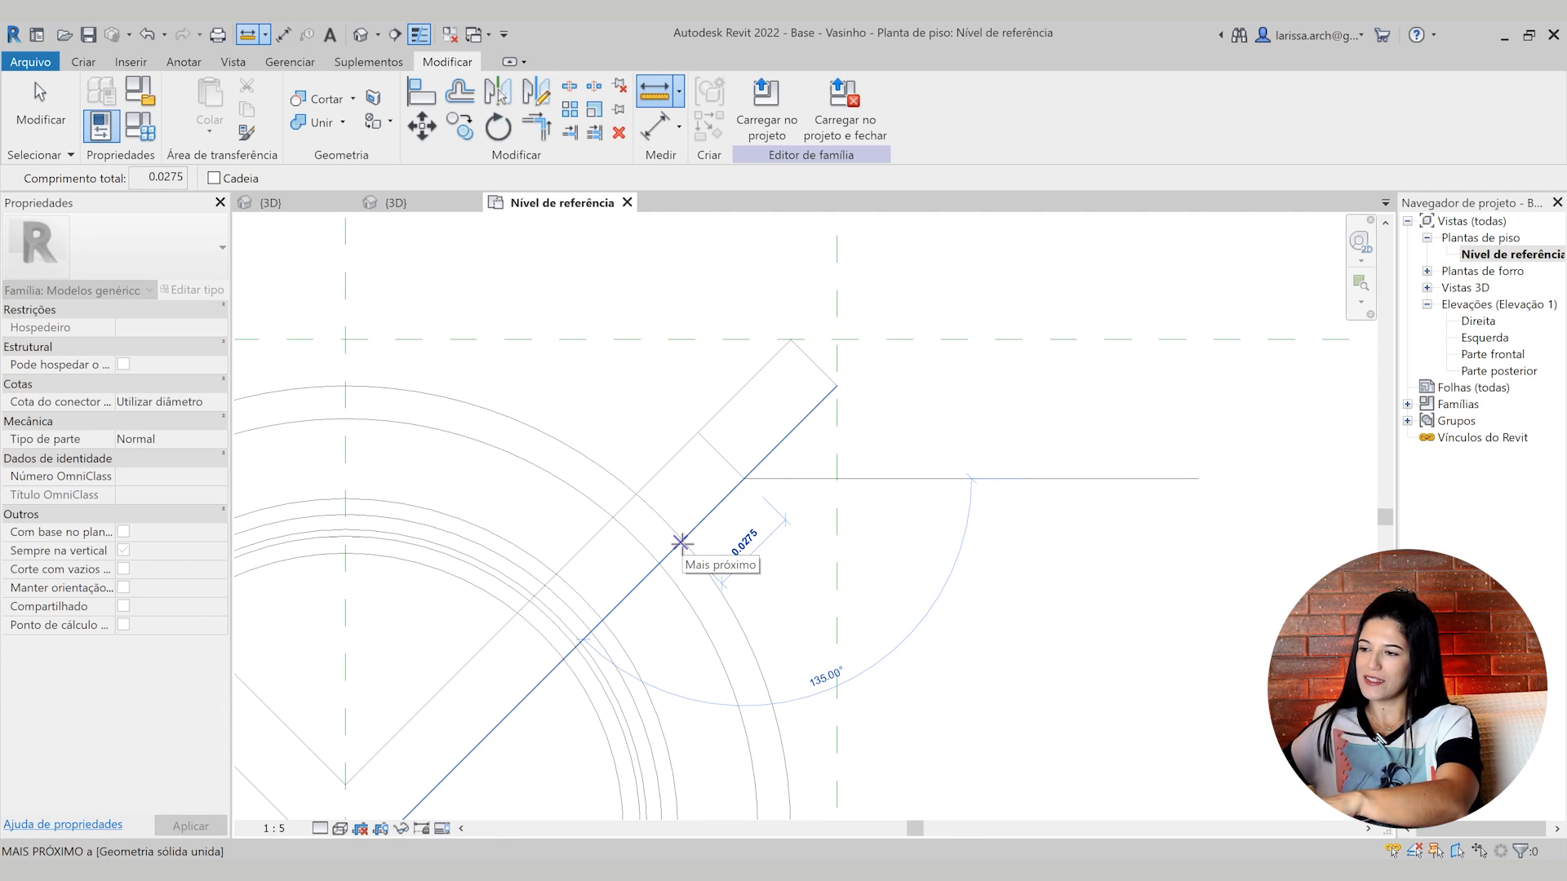
pyautogui.press('Escape')
pyautogui.press('Escape')
# Select the revolved pot and open its sketch for editing in the Parte frontal elevation
pyautogui.scroll(-8, 733, 498)
pyautogui.click(712, 530)
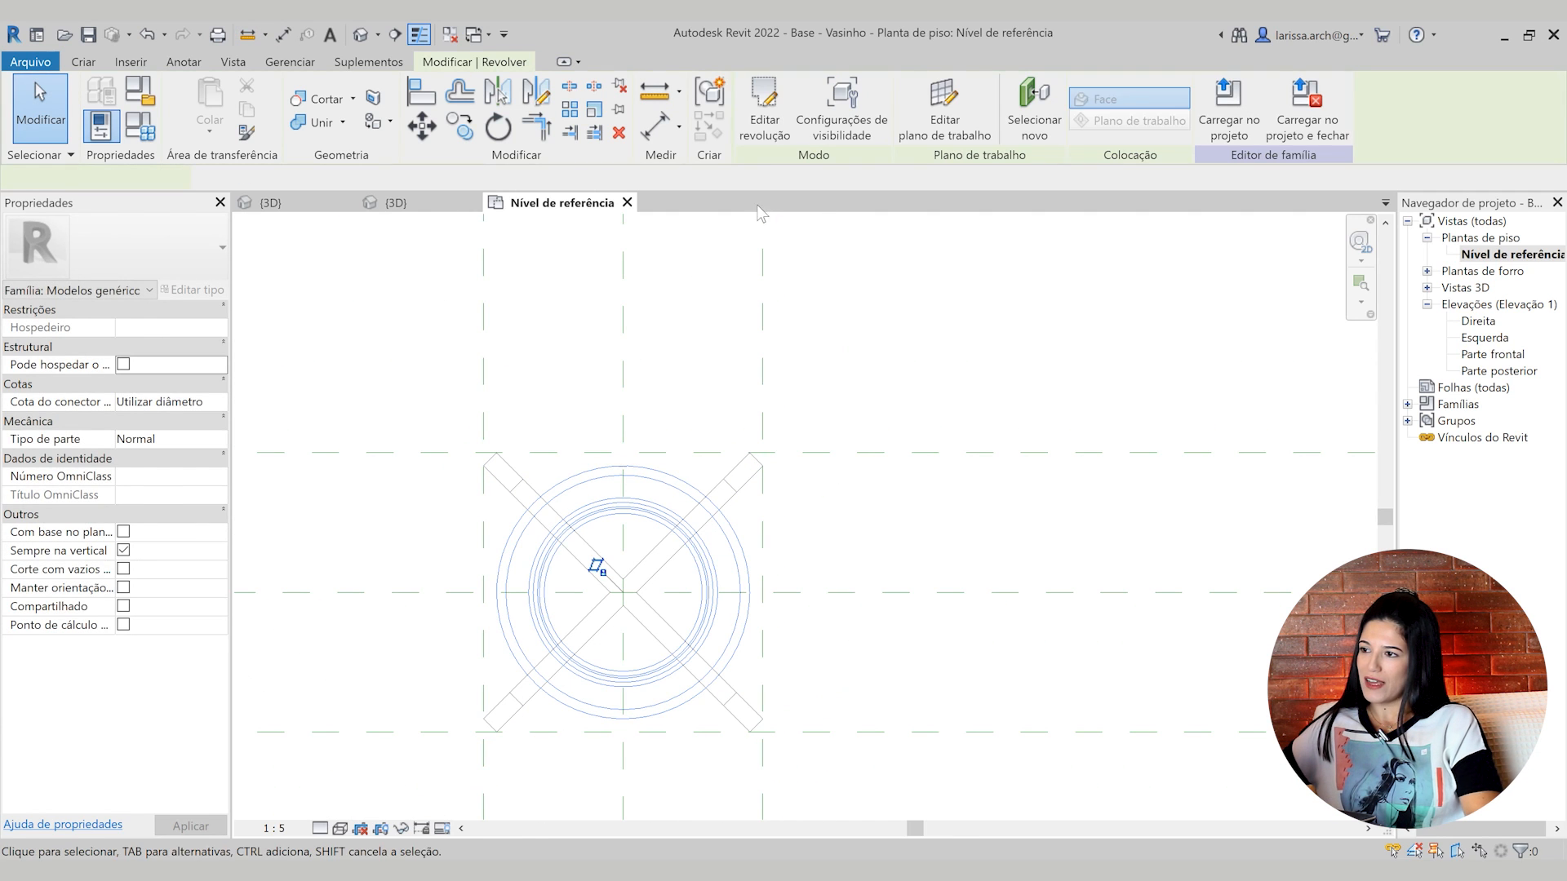
pyautogui.click(755, 106)
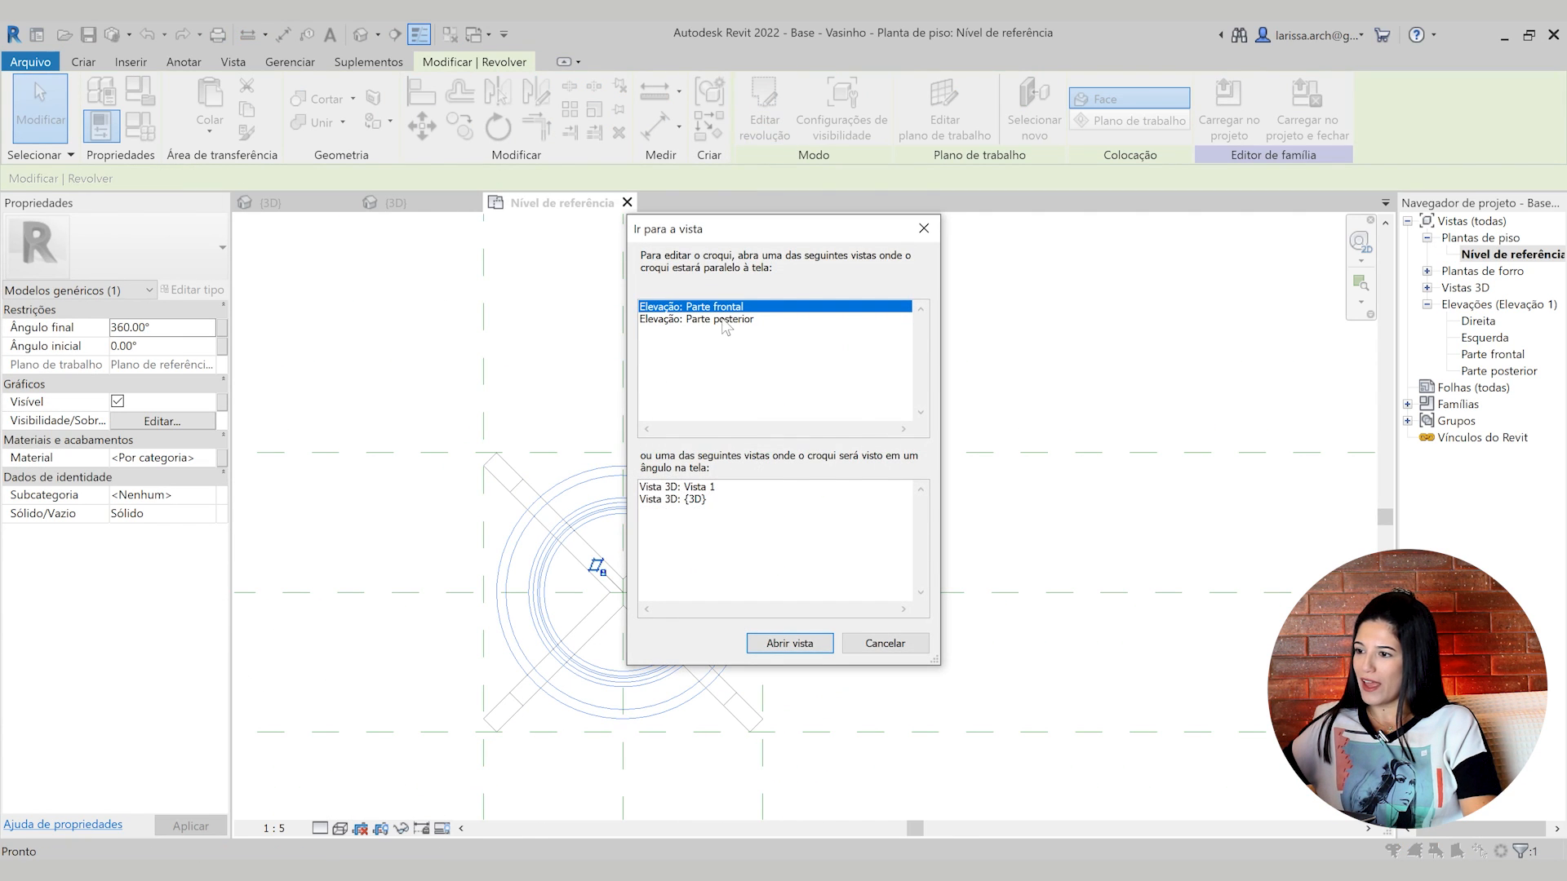
pyautogui.click(801, 645)
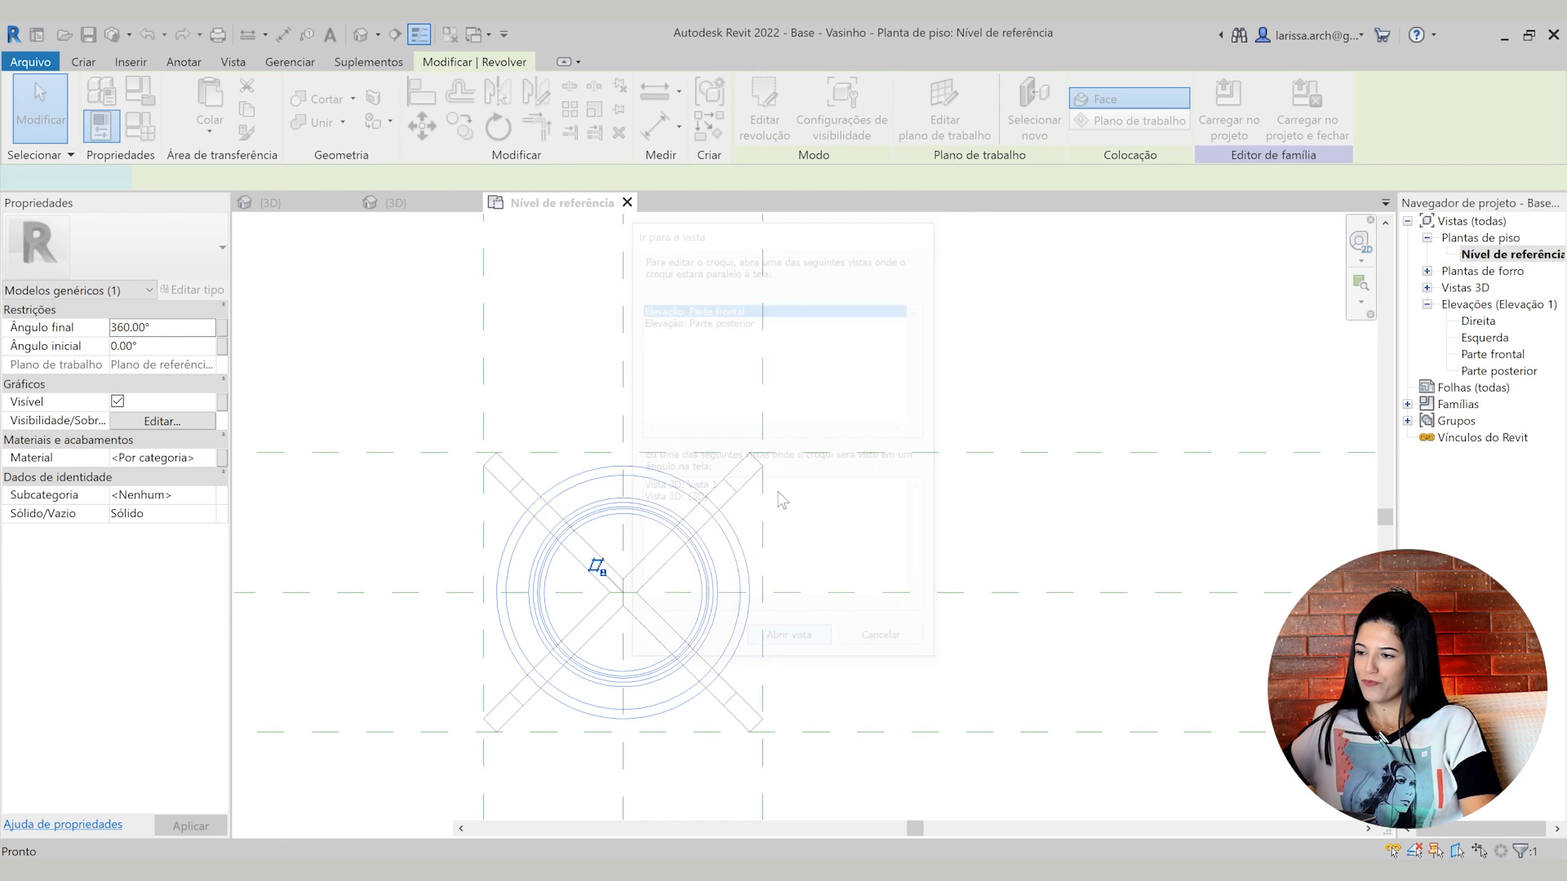
# Select the pot's side and rim profile lines in the revolve sketch and move them 0.0275 horizontally away from the axis
pyautogui.scroll(5, 759, 671)
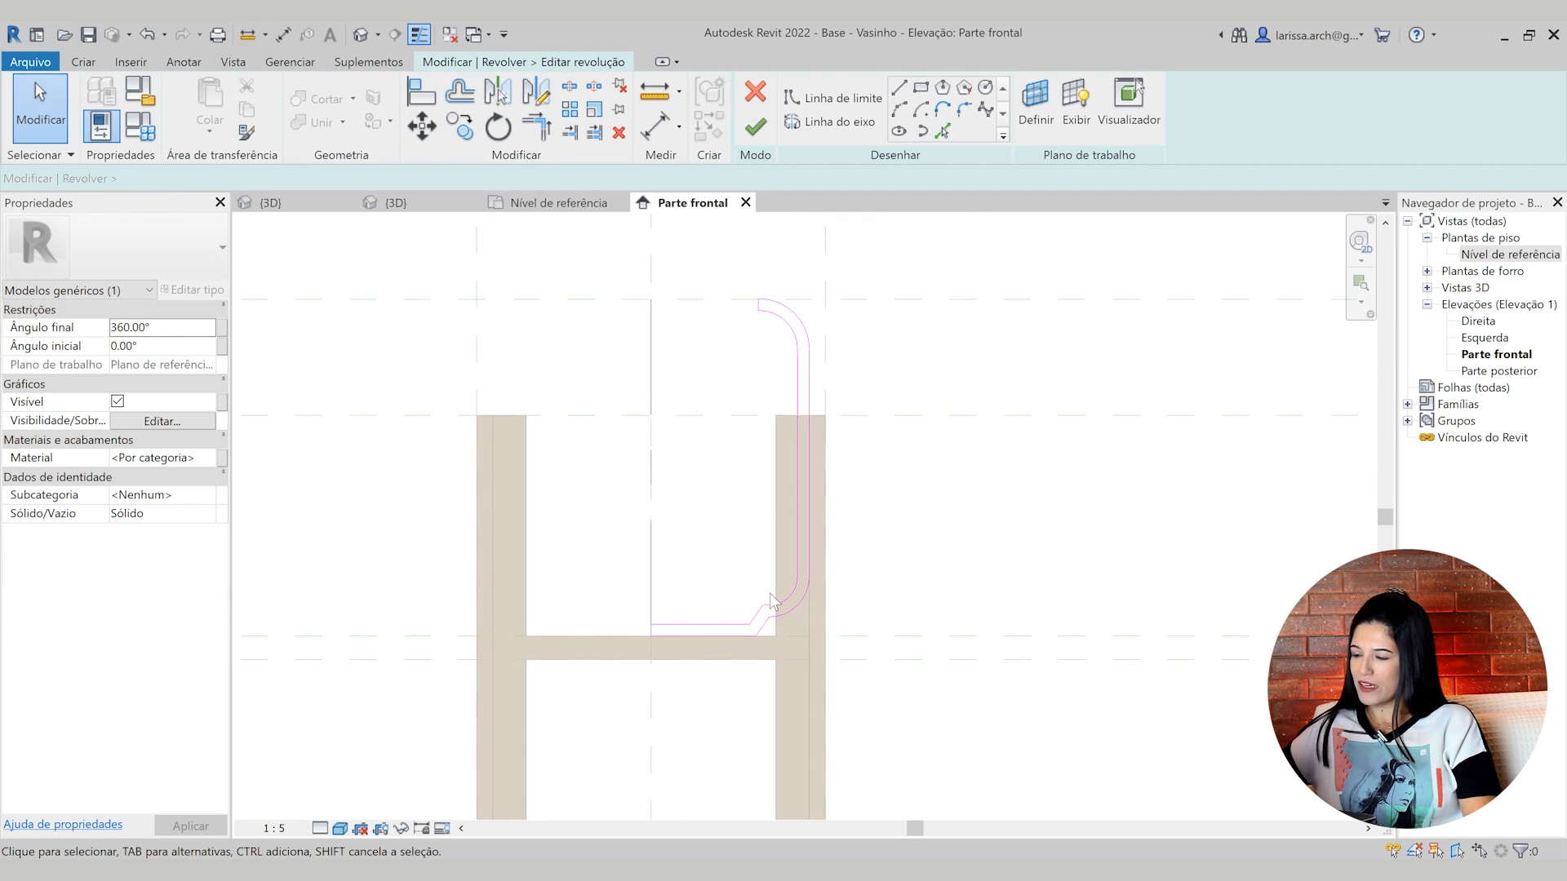
pyautogui.press('l')
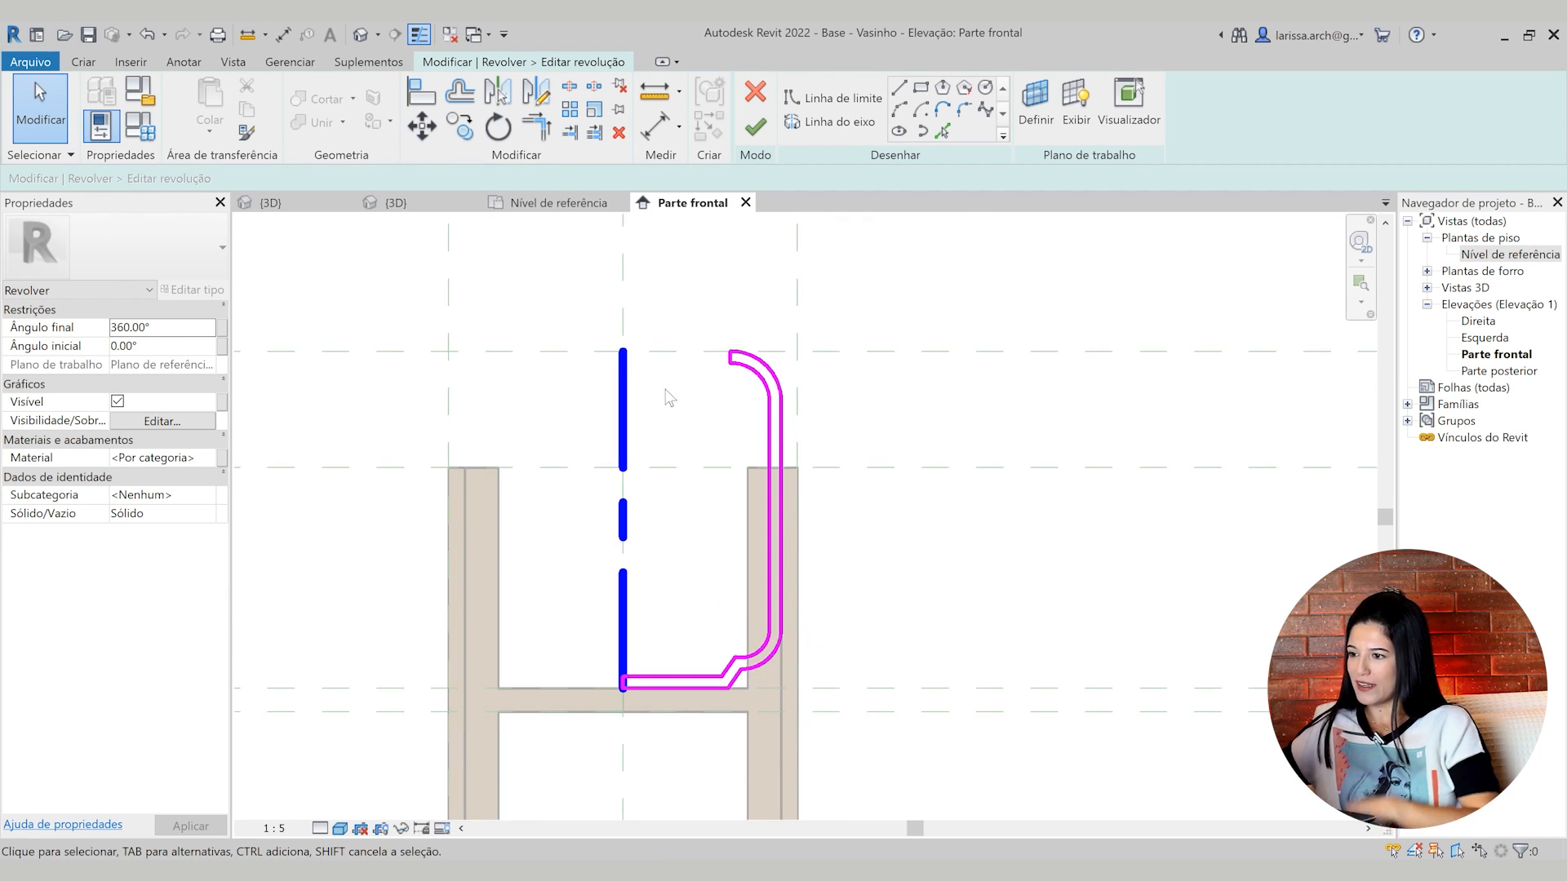
pyautogui.moveTo(689, 298); pyautogui.dragTo(911, 707)
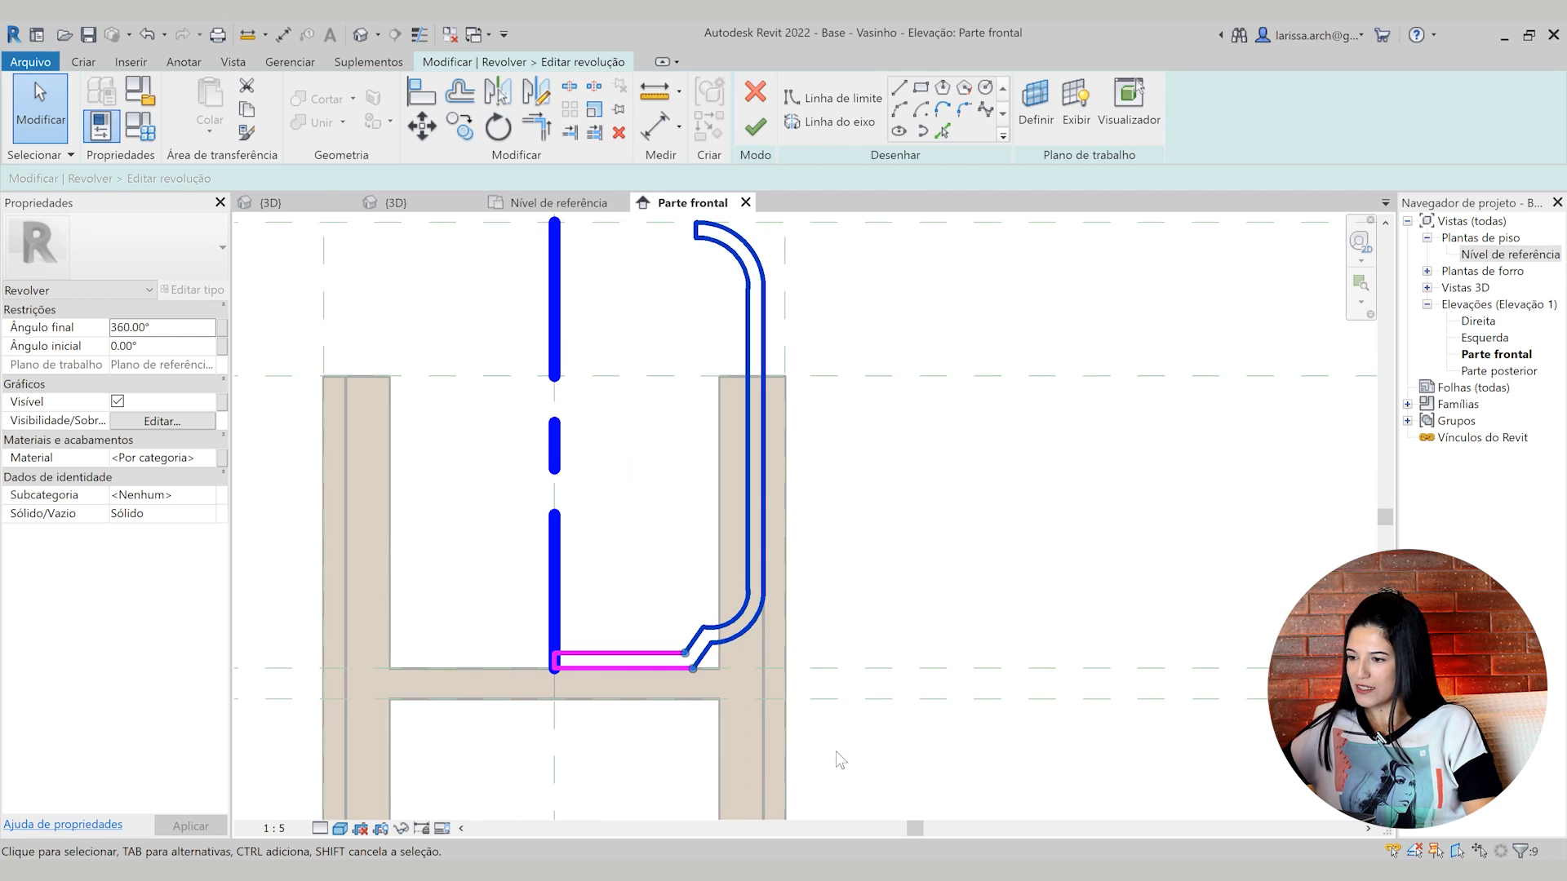
pyautogui.scroll(4, 633, 710)
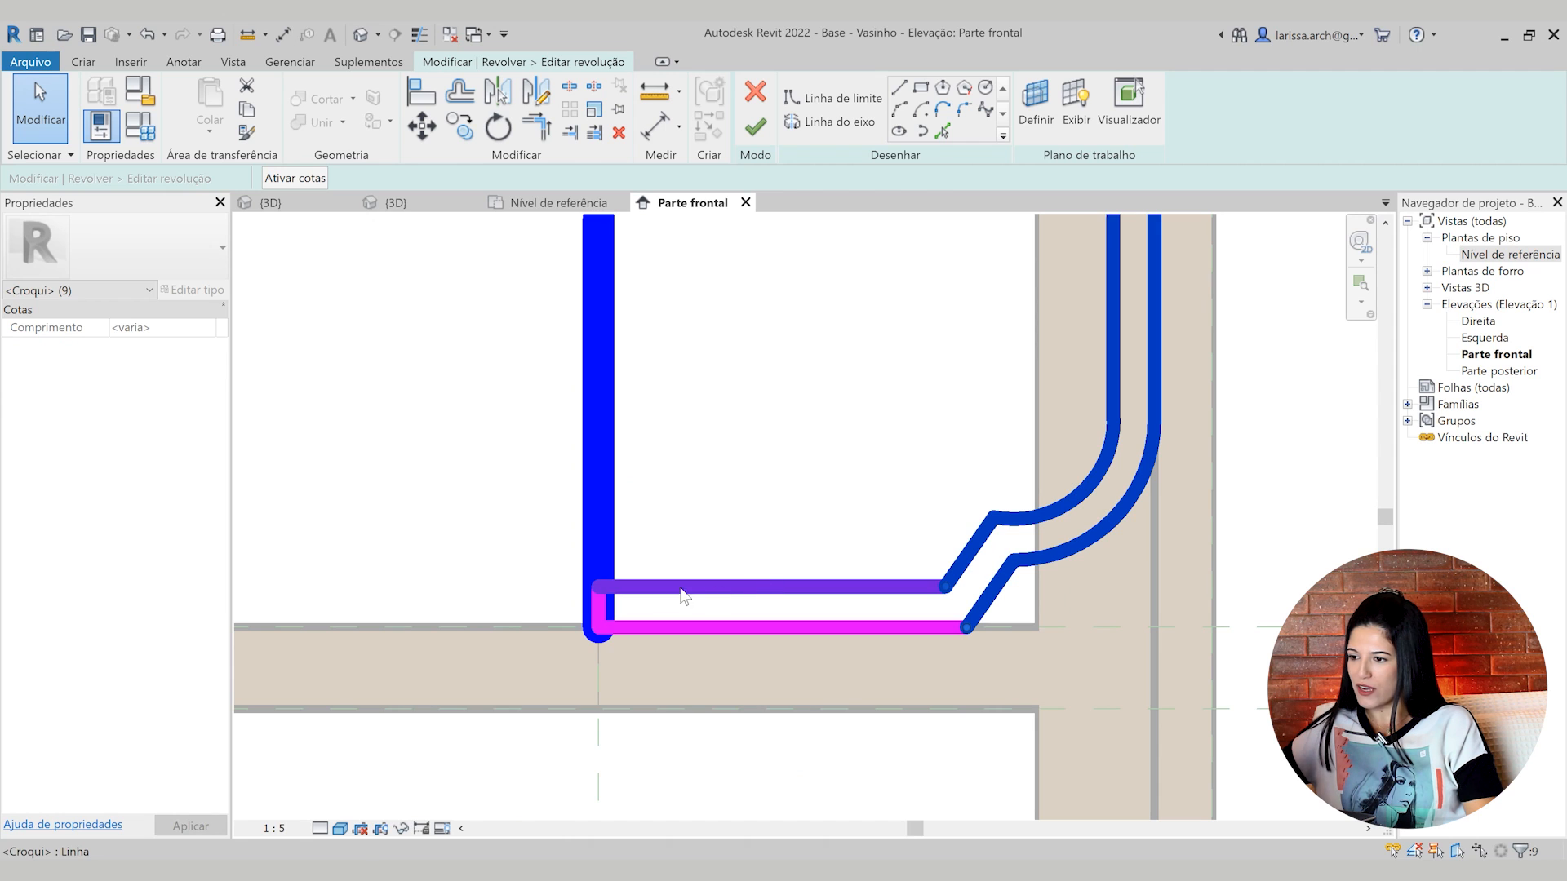
pyautogui.scroll(-5, 723, 599)
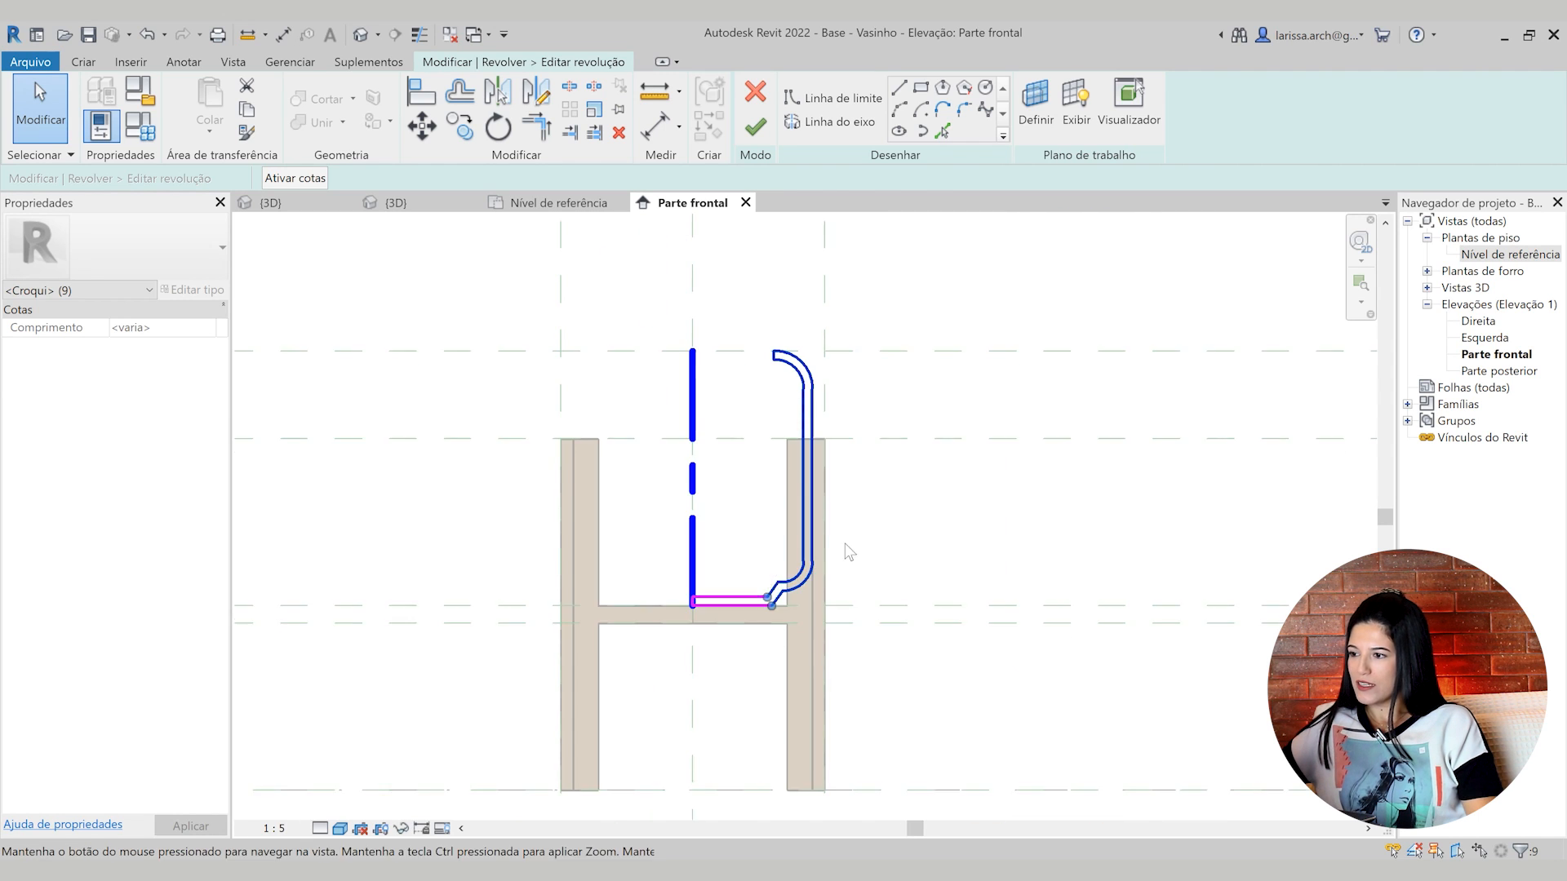
pyautogui.moveTo(803, 607); pyautogui.dragTo(796, 672, button='middle')
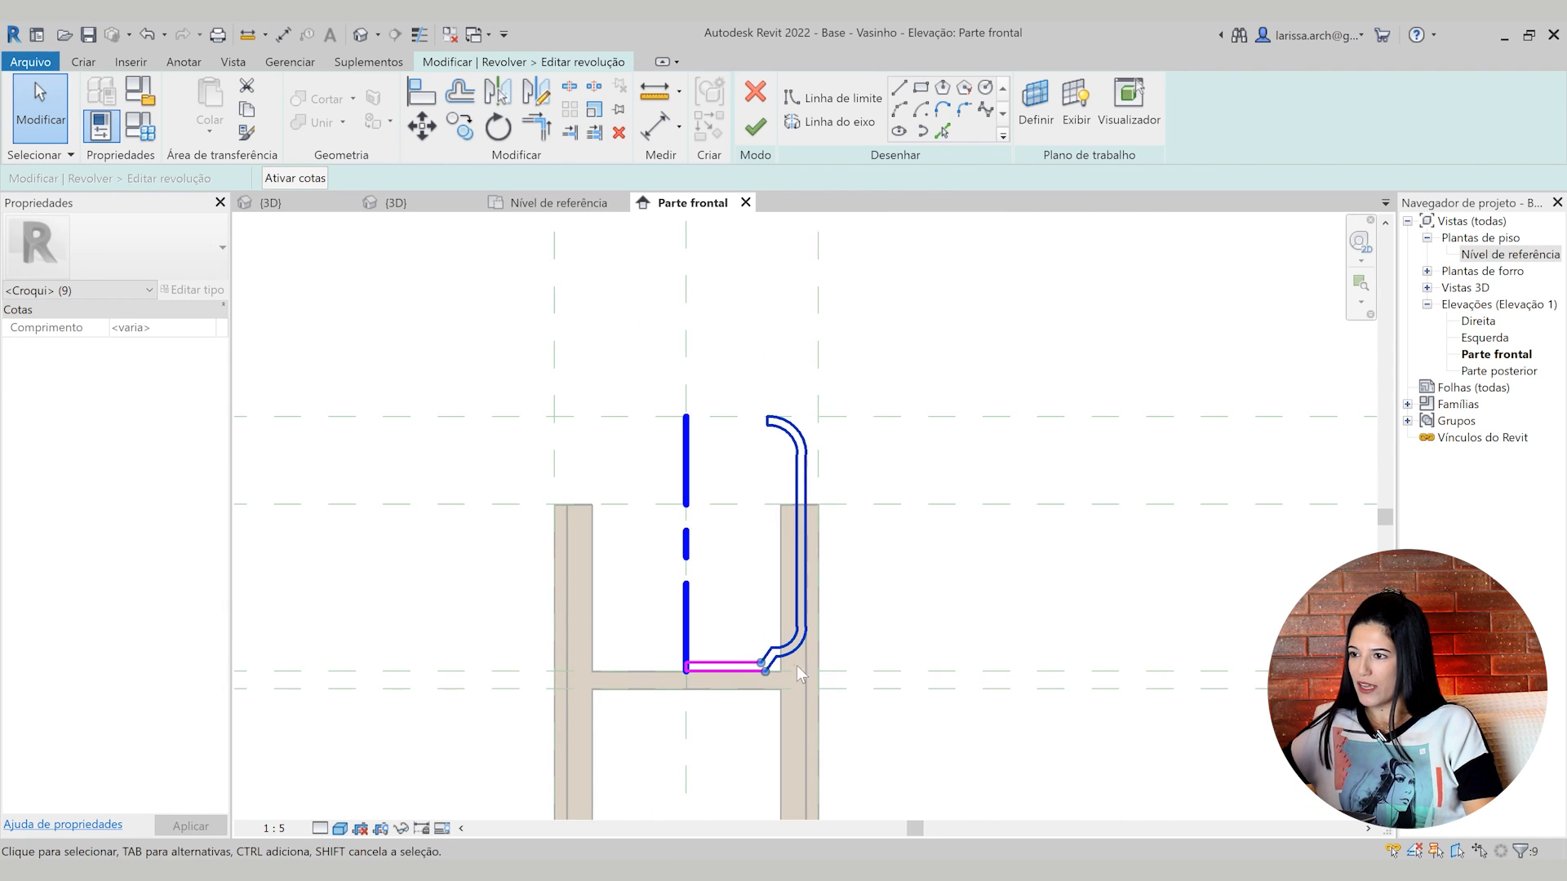
pyautogui.click(422, 127)
pyautogui.scroll(3, 734, 441)
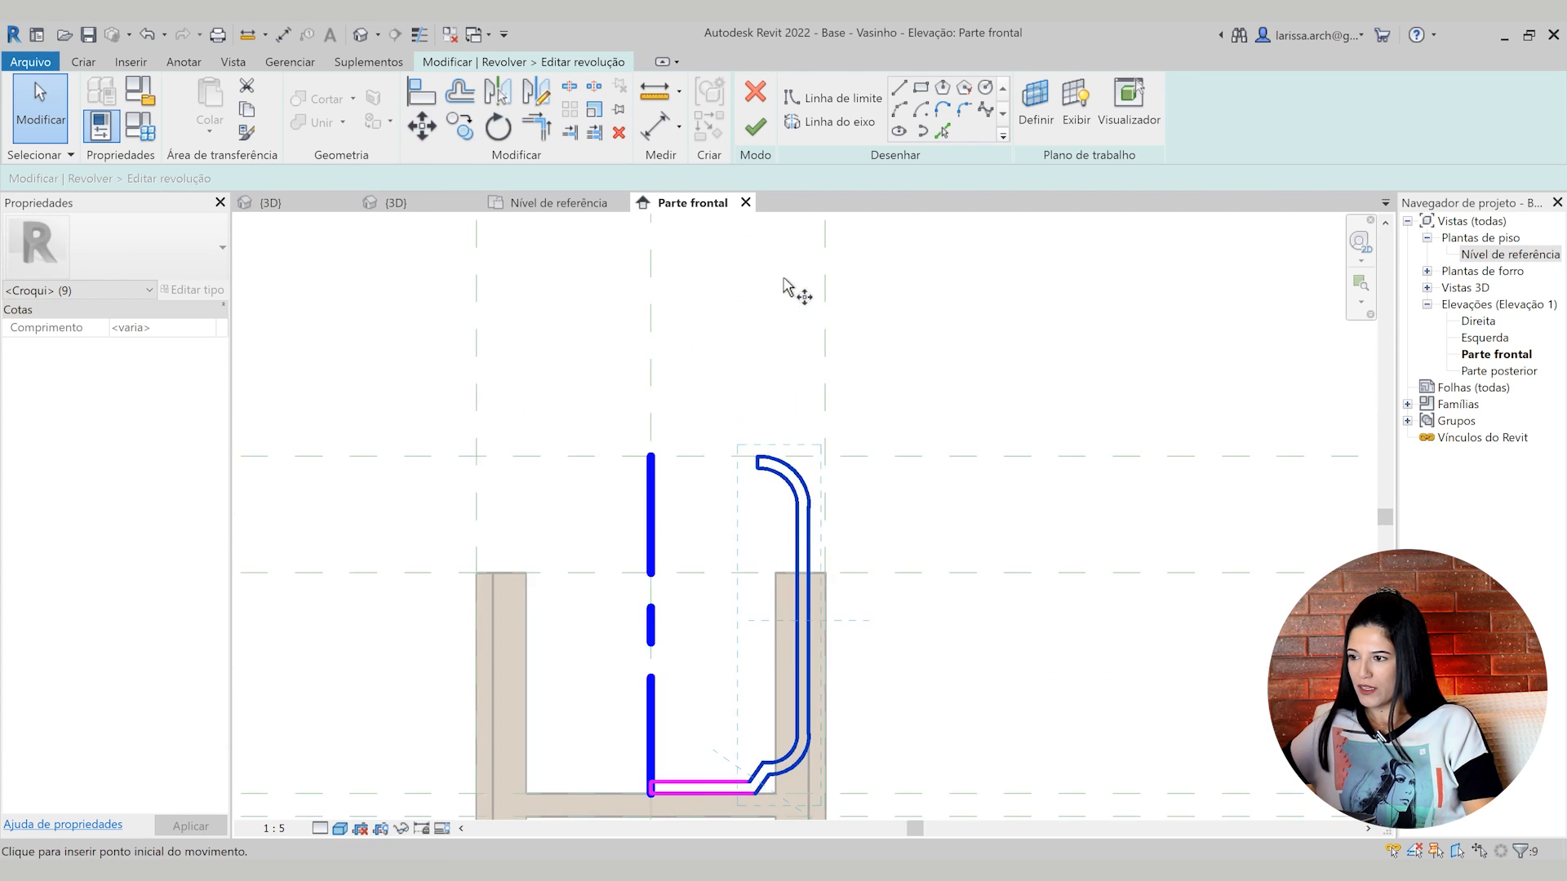
pyautogui.click(746, 359)
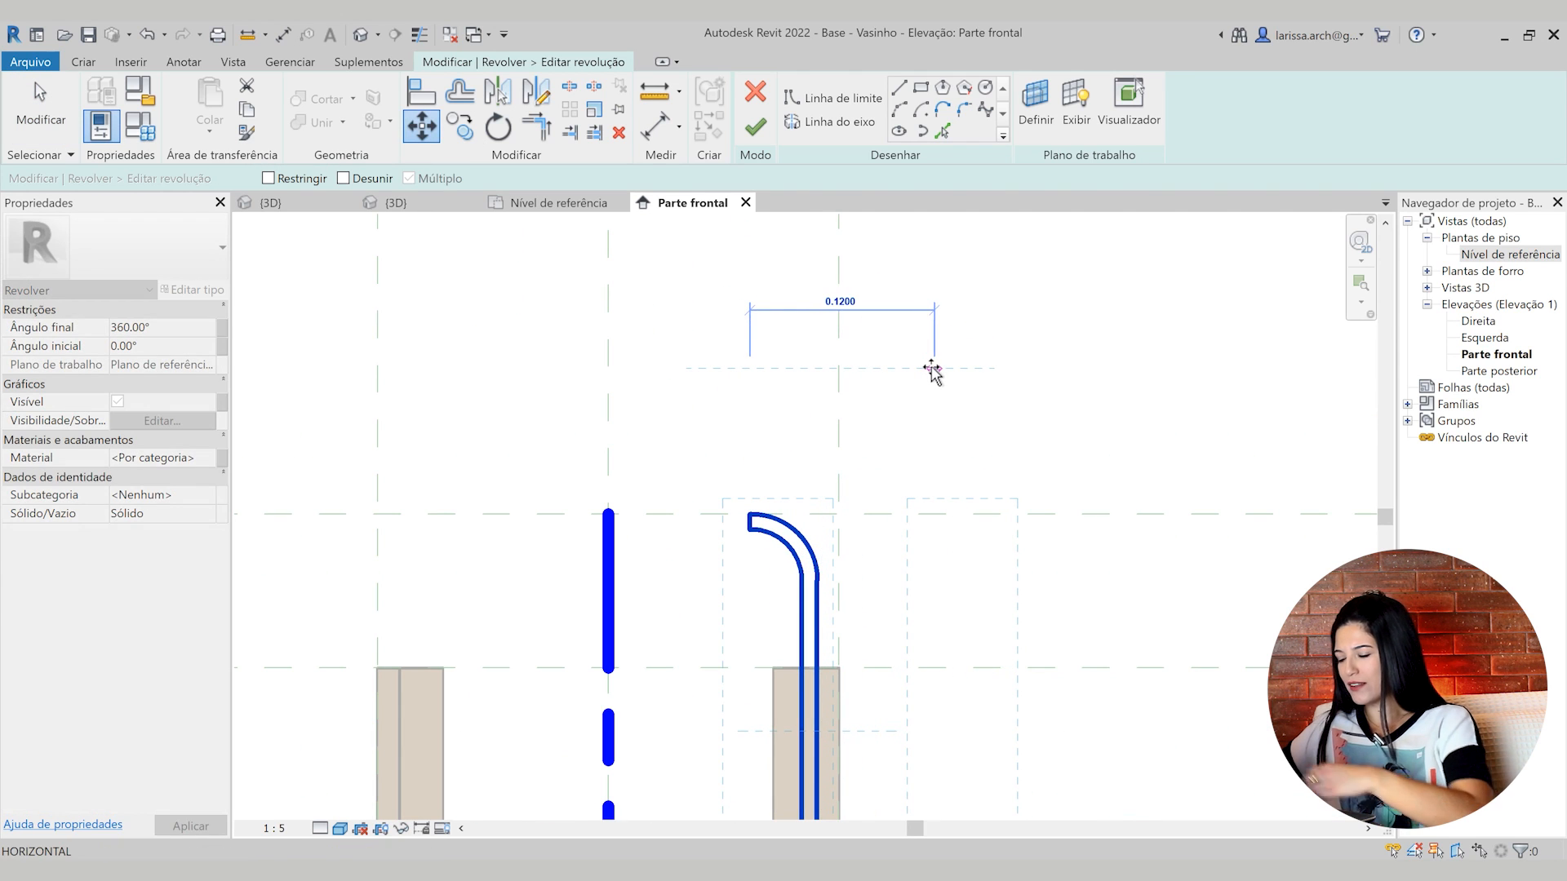
pyautogui.write('.')
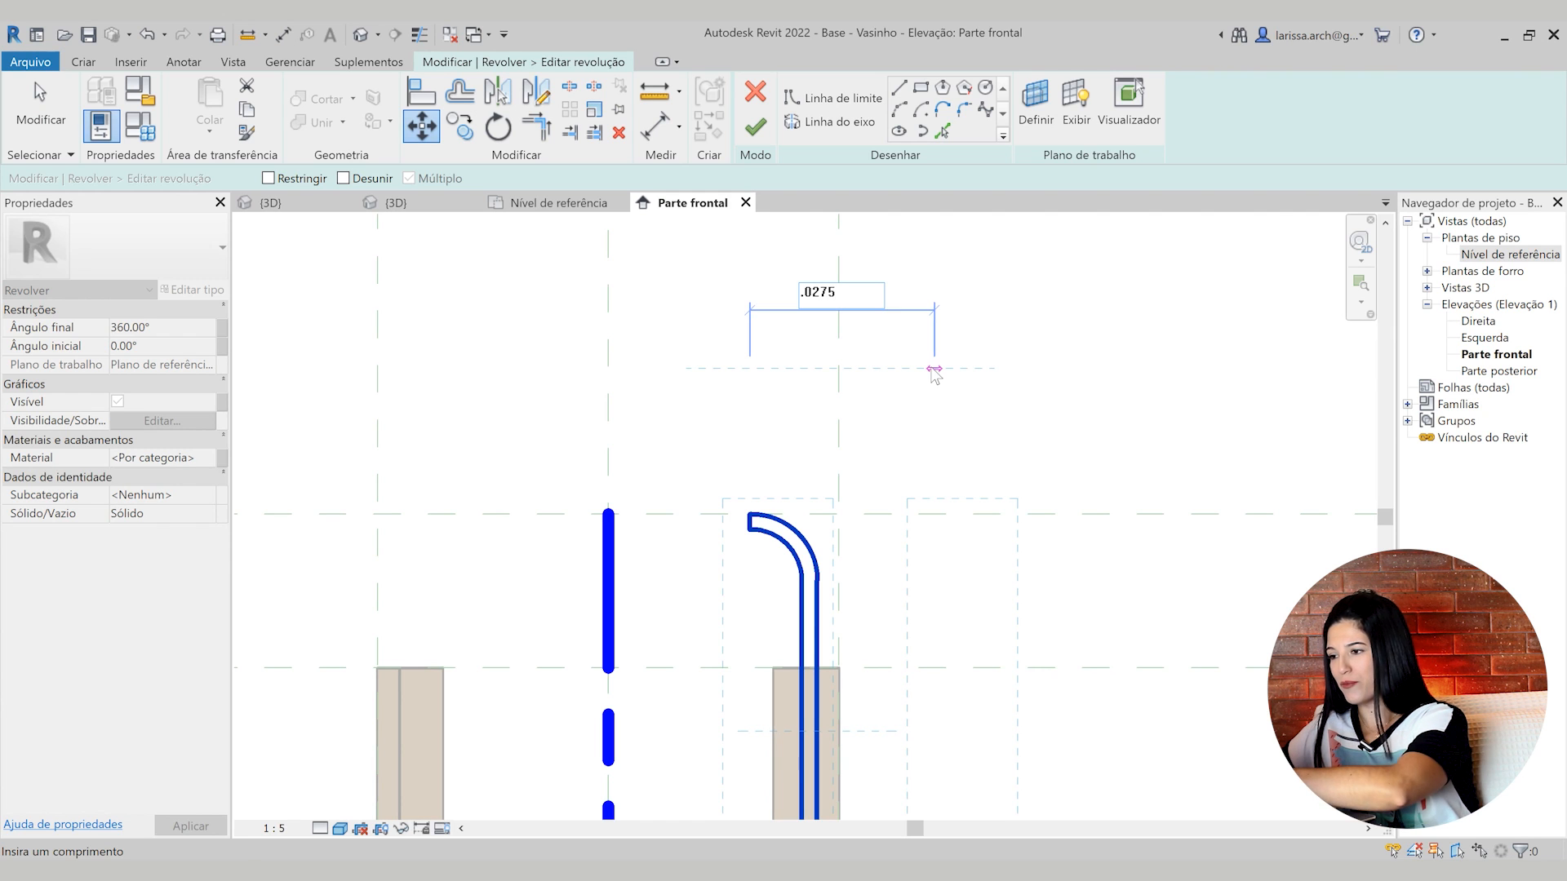
pyautogui.write('0275')
pyautogui.press('Return')
# Finish editing the revolve sketch to regenerate the pot with its widened profile
pyautogui.scroll(-3, 898, 294)
pyautogui.scroll(2, 923, 406)
pyautogui.click(923, 406)
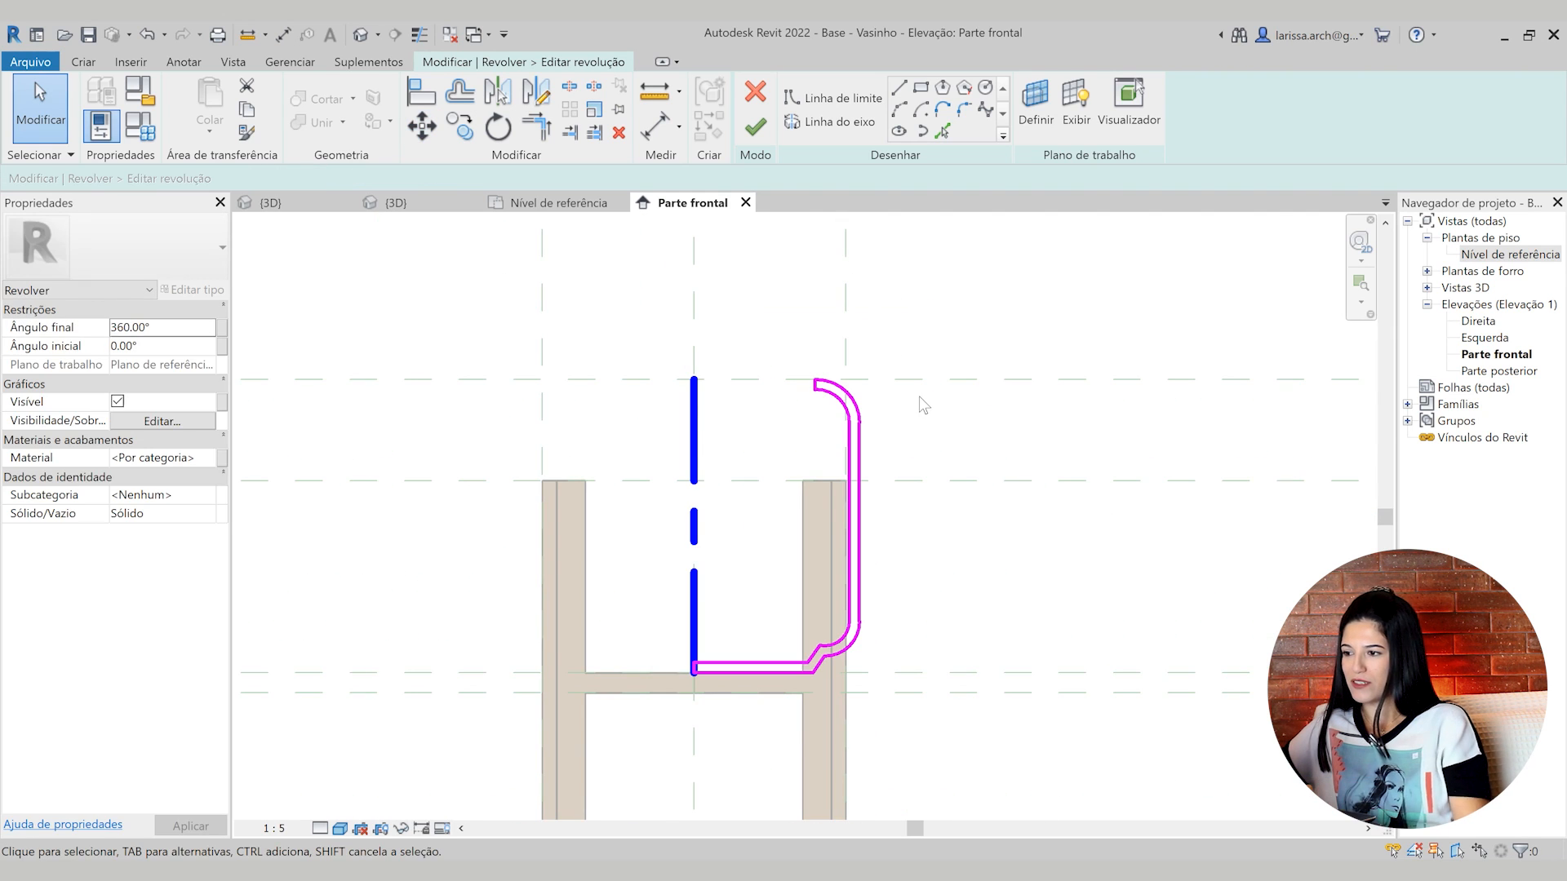
pyautogui.click(762, 129)
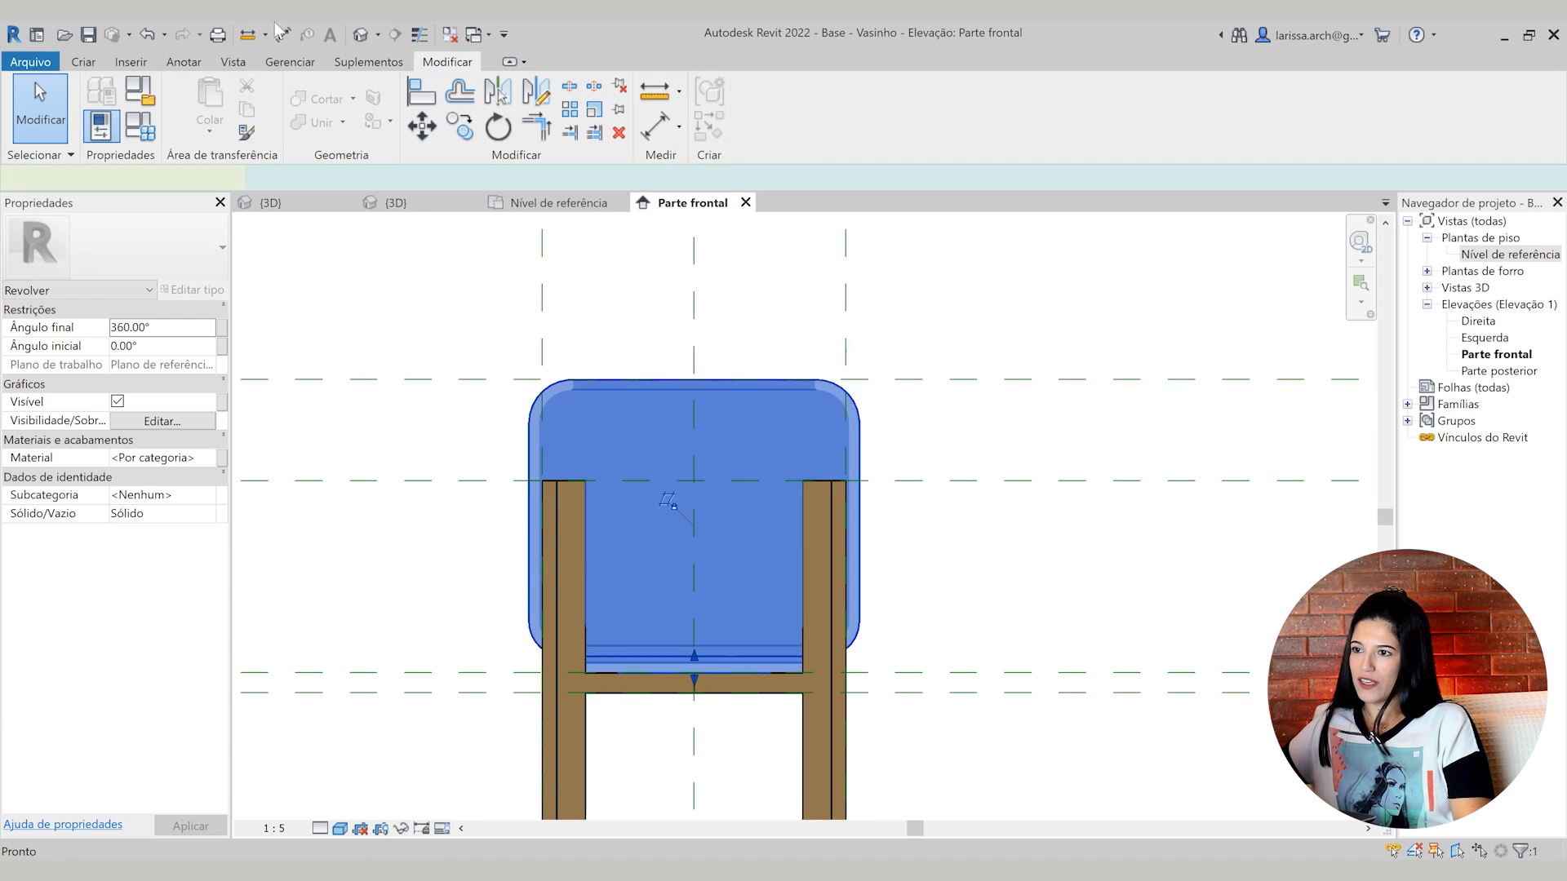
# Examine from several angles in the Base - Vasinho 3D view how the widened pot meets the legs
pyautogui.hotkey('ctrl', 'Tab')
pyautogui.click(785, 270)
pyautogui.scroll(-2, 786, 272)
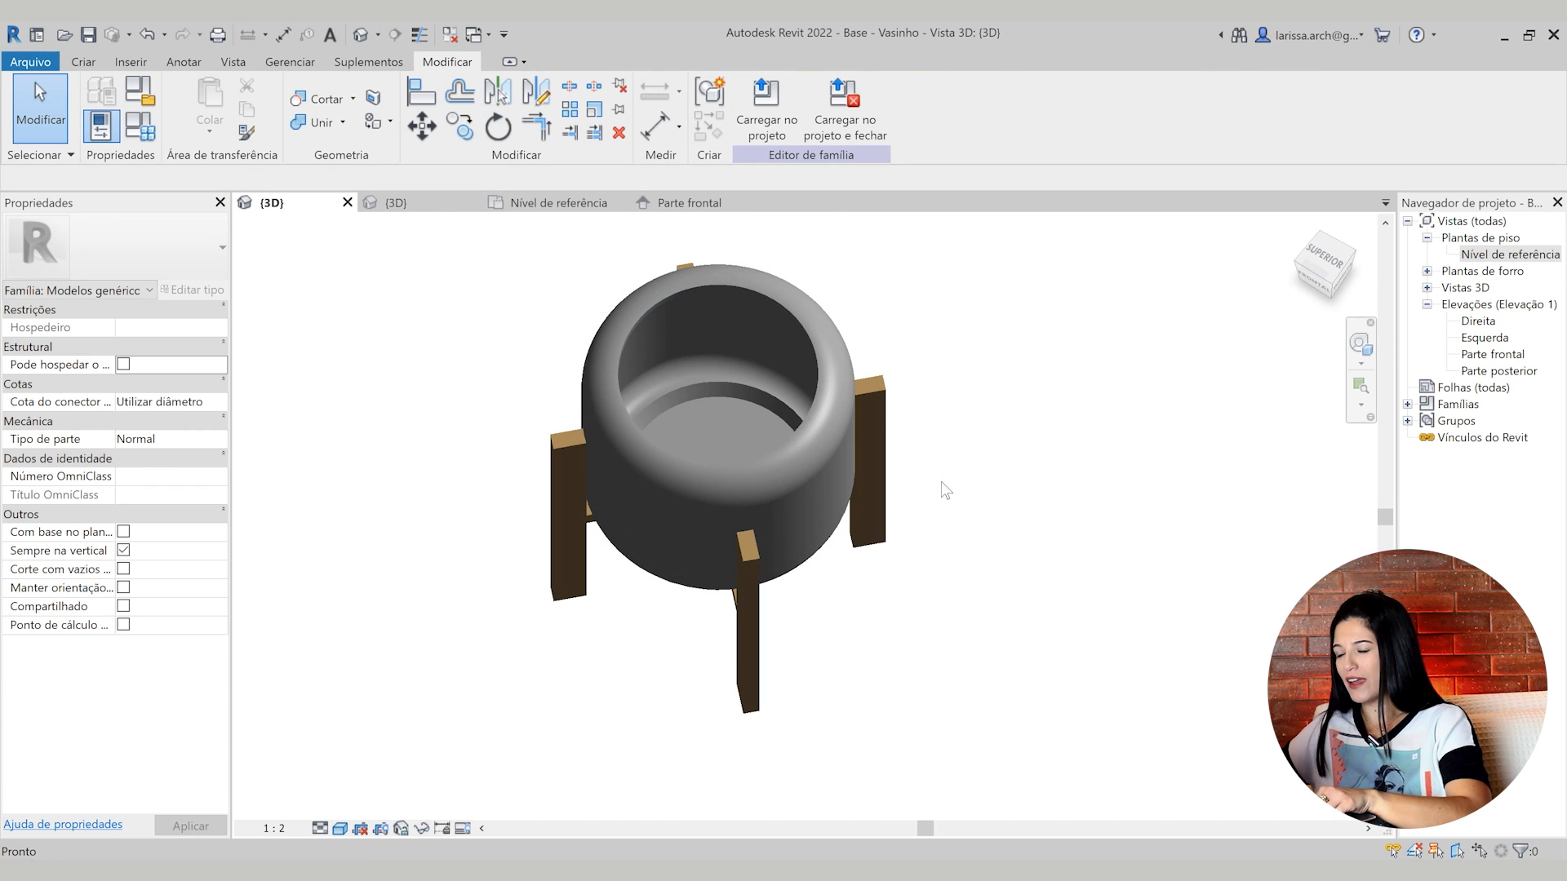
pyautogui.keyDown('shift'); pyautogui.moveTo(889, 540); pyautogui.dragTo(791, 538, button='middle'); pyautogui.keyUp('shift')
pyautogui.scroll(3, 922, 490)
pyautogui.keyDown('shift'); pyautogui.moveTo(844, 463); pyautogui.dragTo(908, 437, button='middle'); pyautogui.keyUp('shift')
pyautogui.keyDown('shift'); pyautogui.moveTo(1007, 561); pyautogui.dragTo(1043, 524, button='middle'); pyautogui.keyUp('shift')
pyautogui.scroll(-3, 1022, 571)
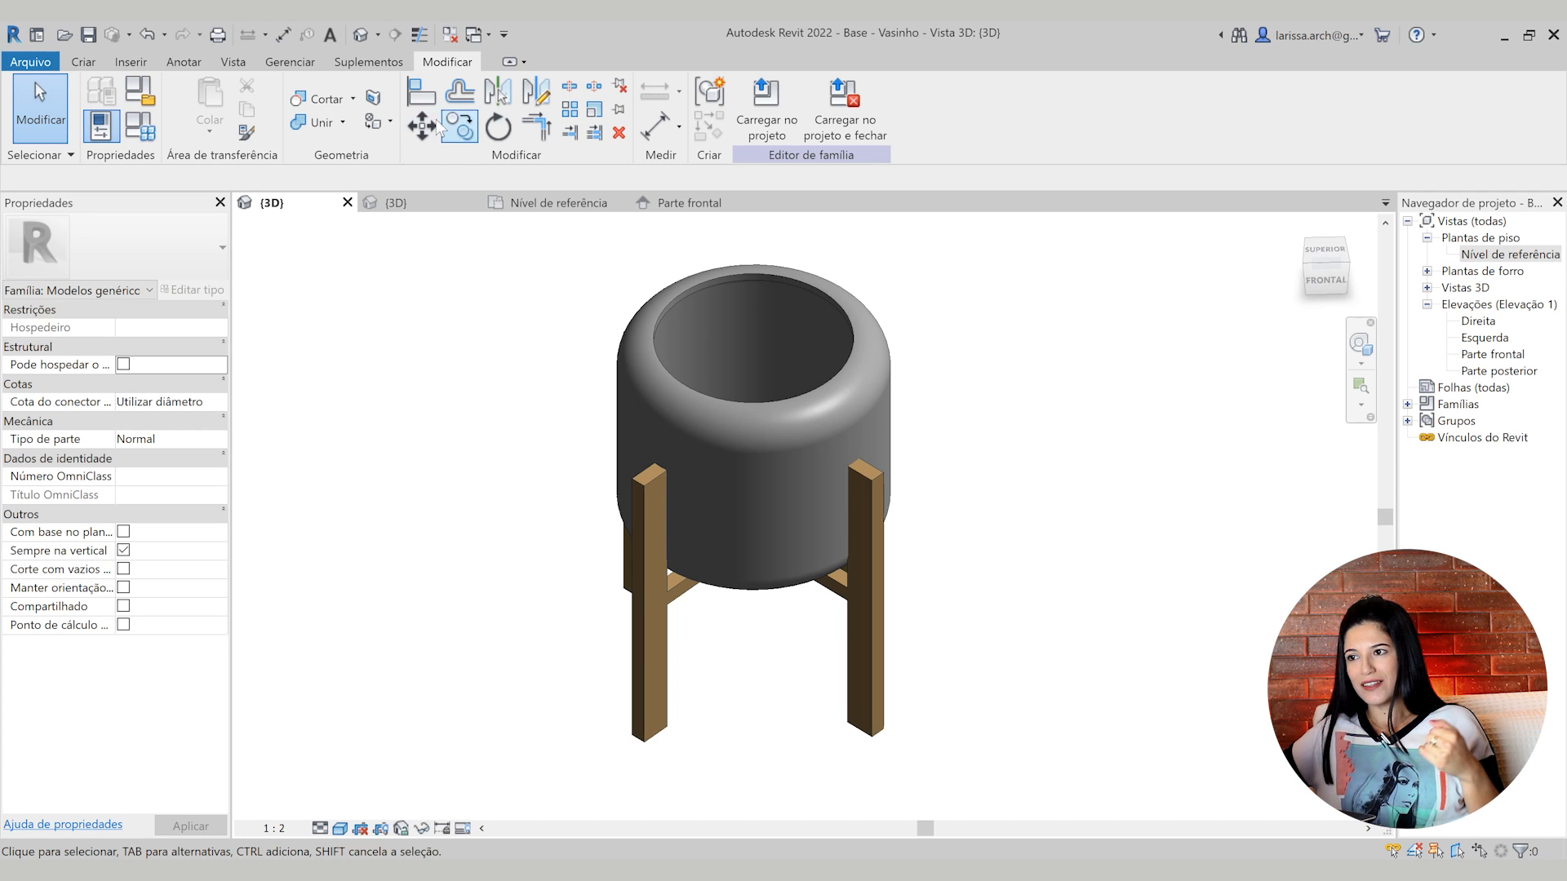
# Examine the grooved pot surface in the finished Vasinho 3D view, and return to the Base - Vasinho 3D view
pyautogui.click(400, 203)
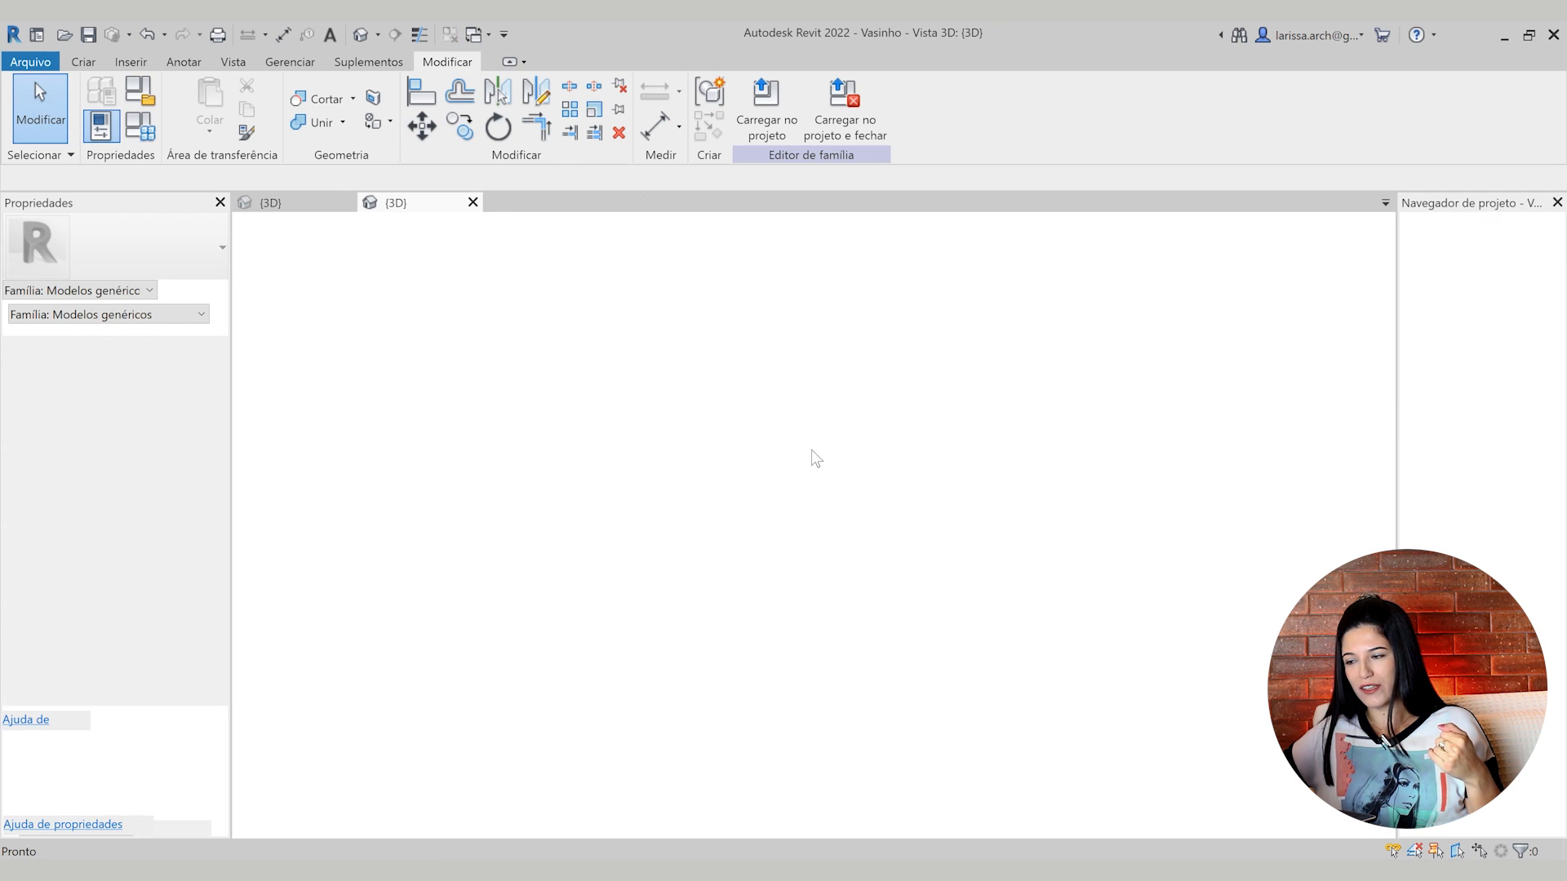
pyautogui.scroll(-5, 816, 465)
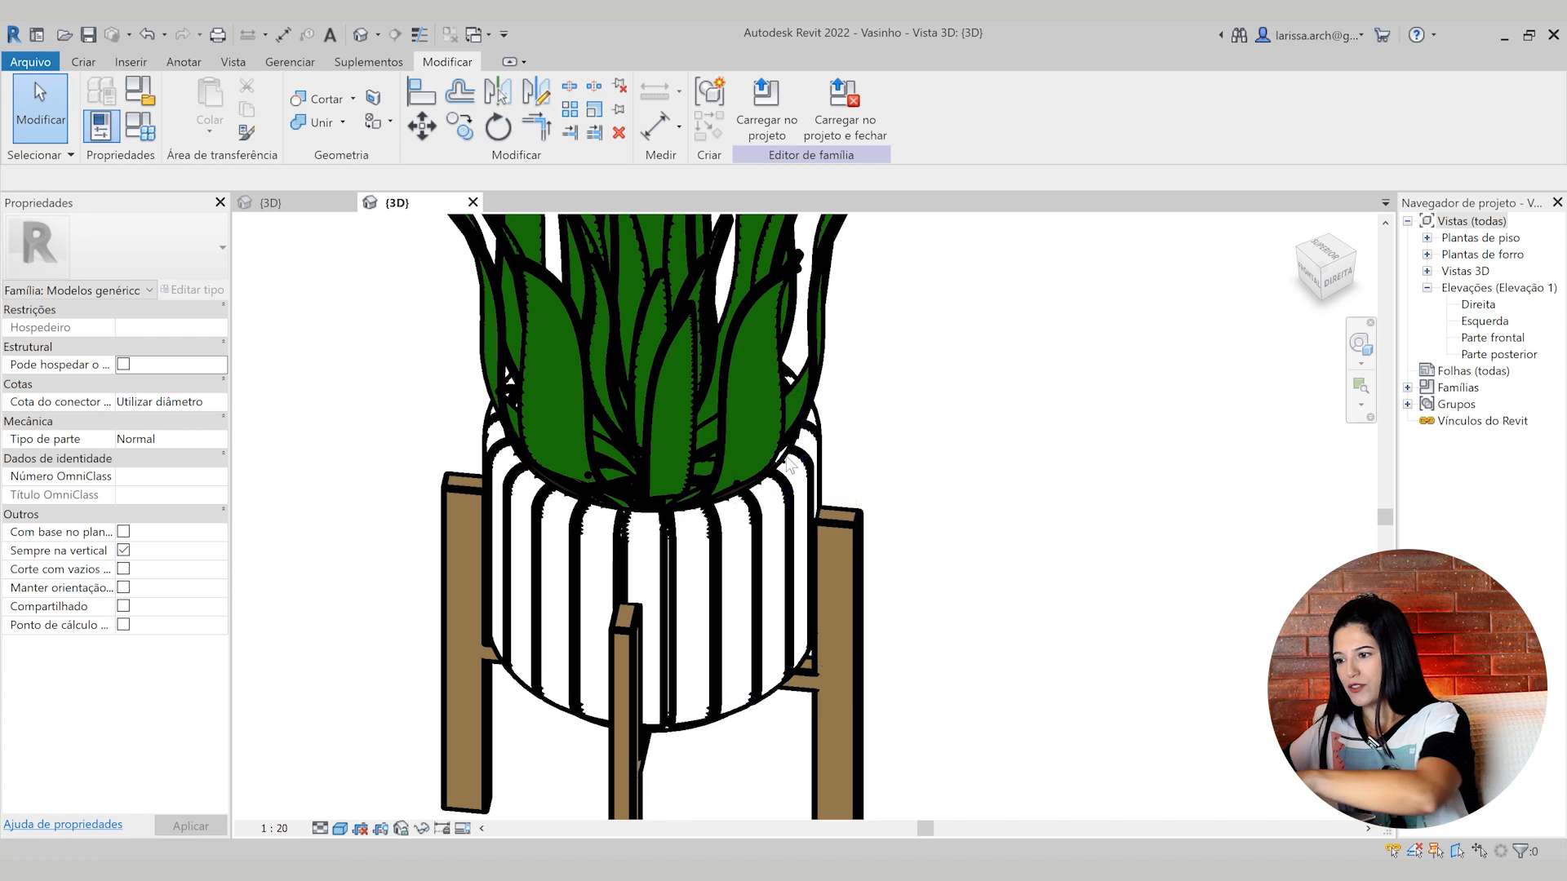
pyautogui.scroll(7, 713, 547)
pyautogui.scroll(-6, 741, 499)
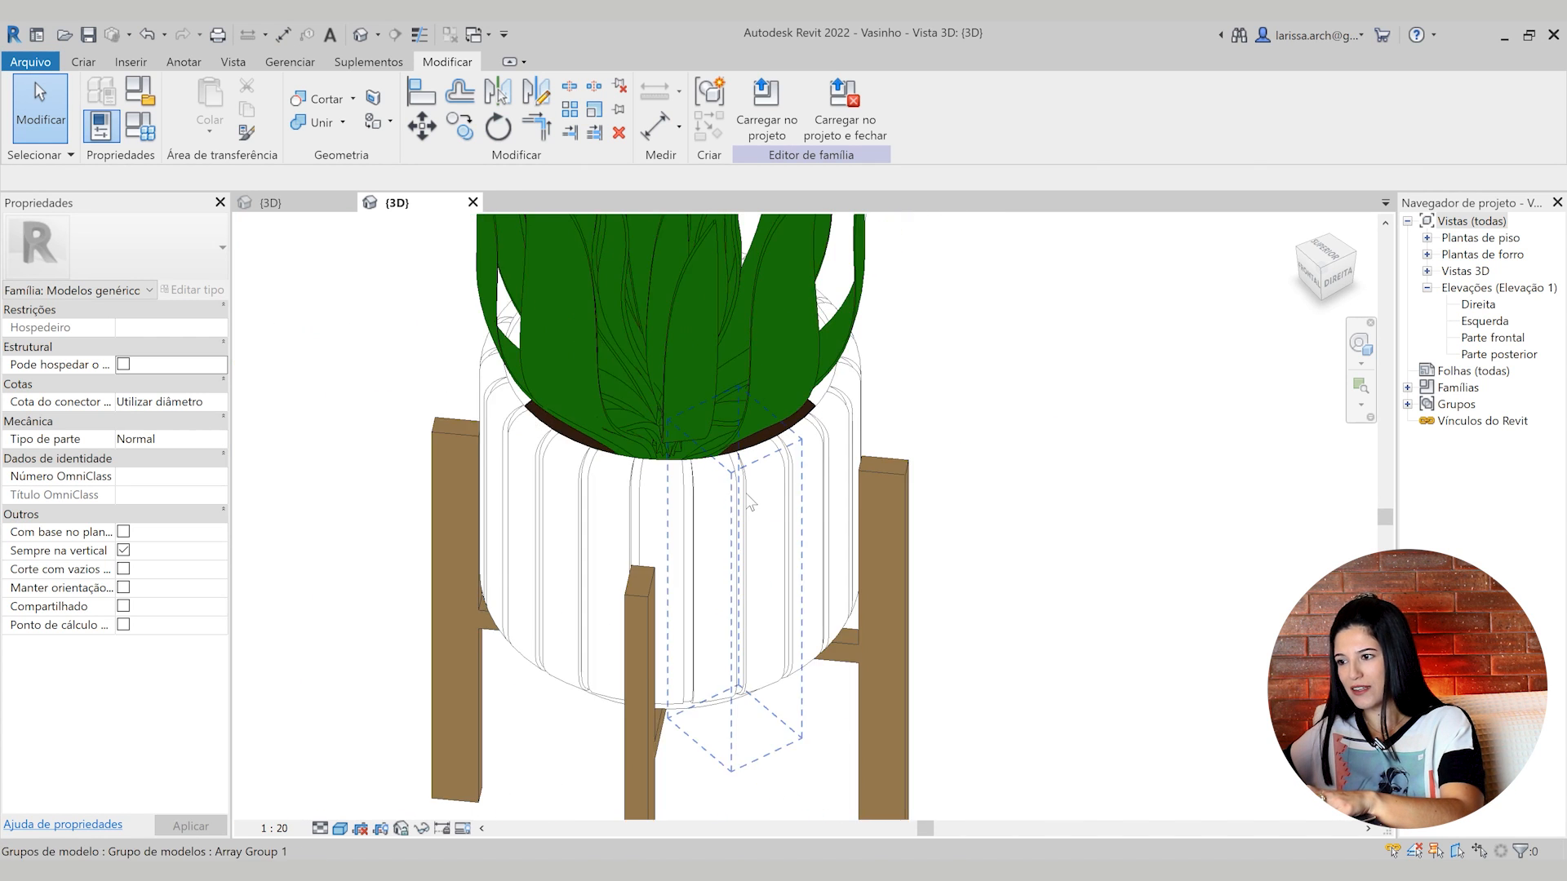
pyautogui.click(316, 202)
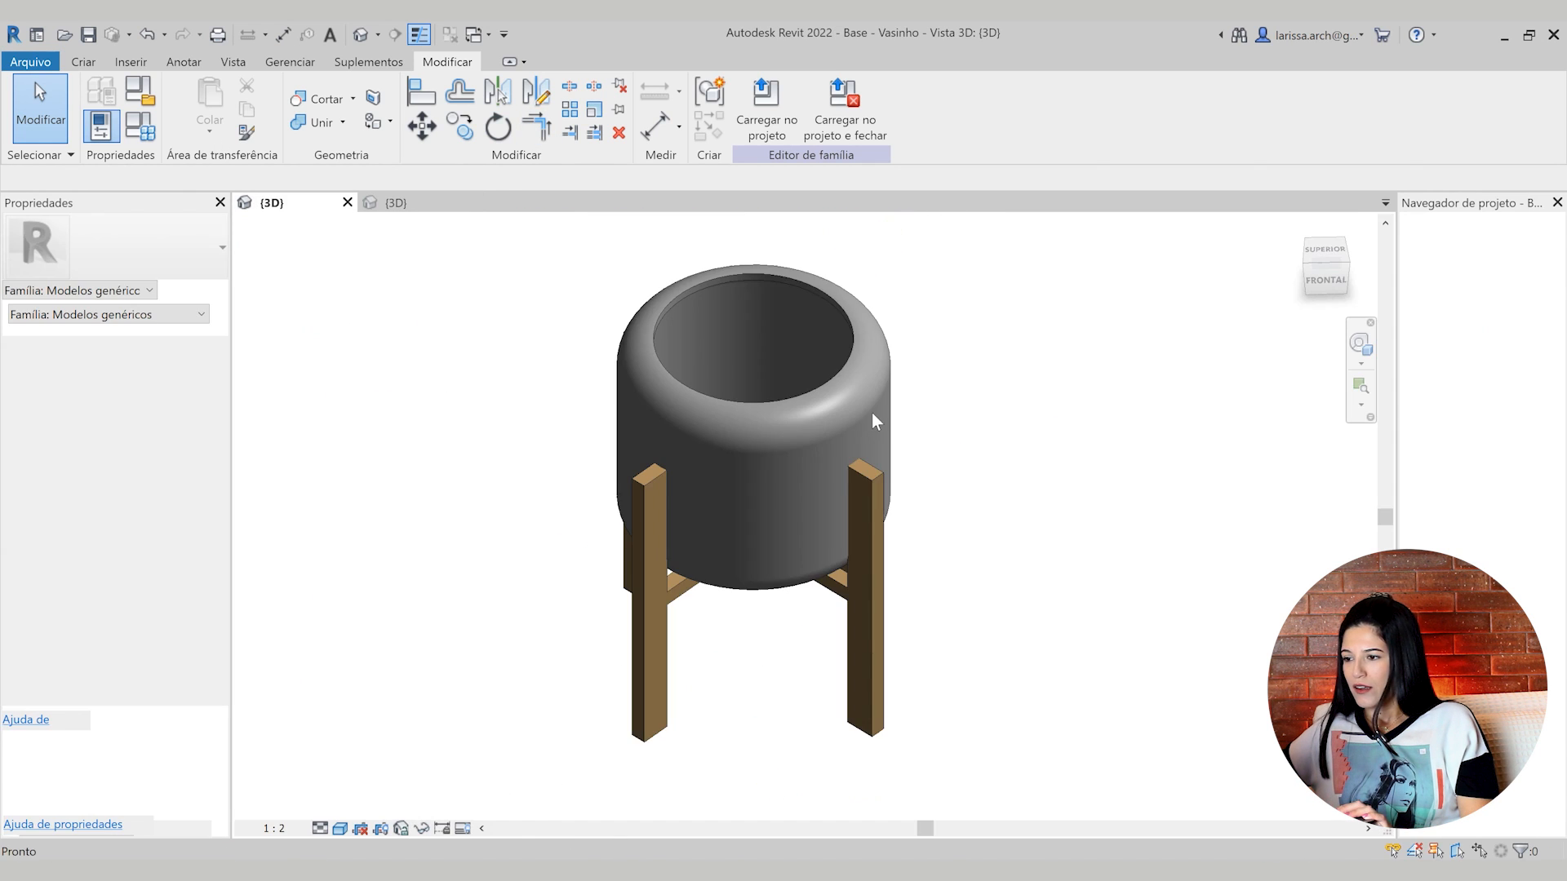
# Select the revolved pot in 3D and open the Nível de referência floor plan around it
pyautogui.click(791, 426)
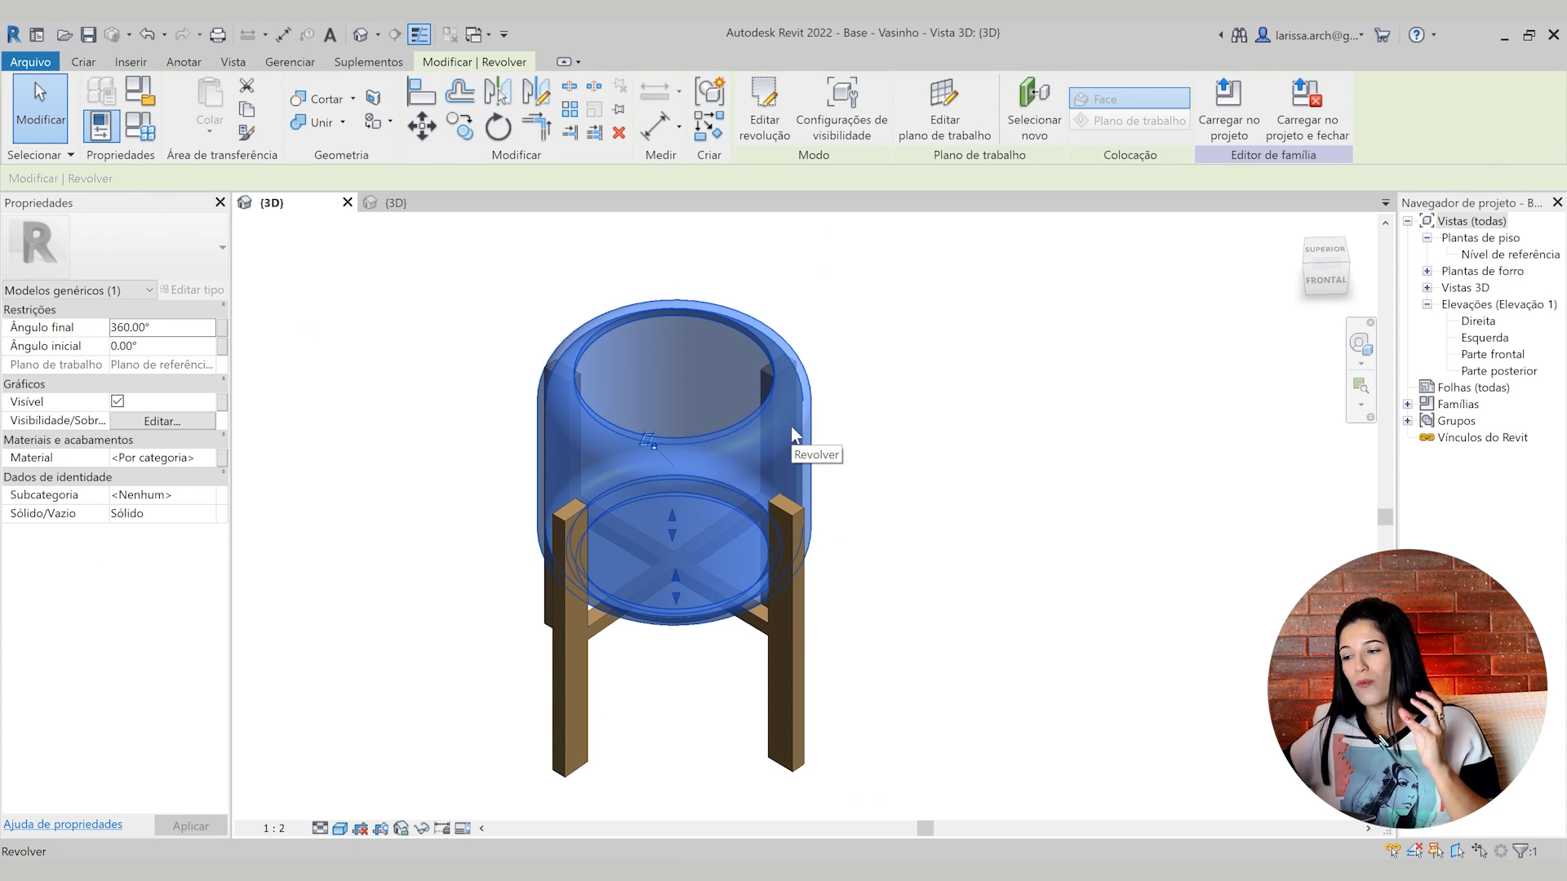
pyautogui.scroll(3, 790, 426)
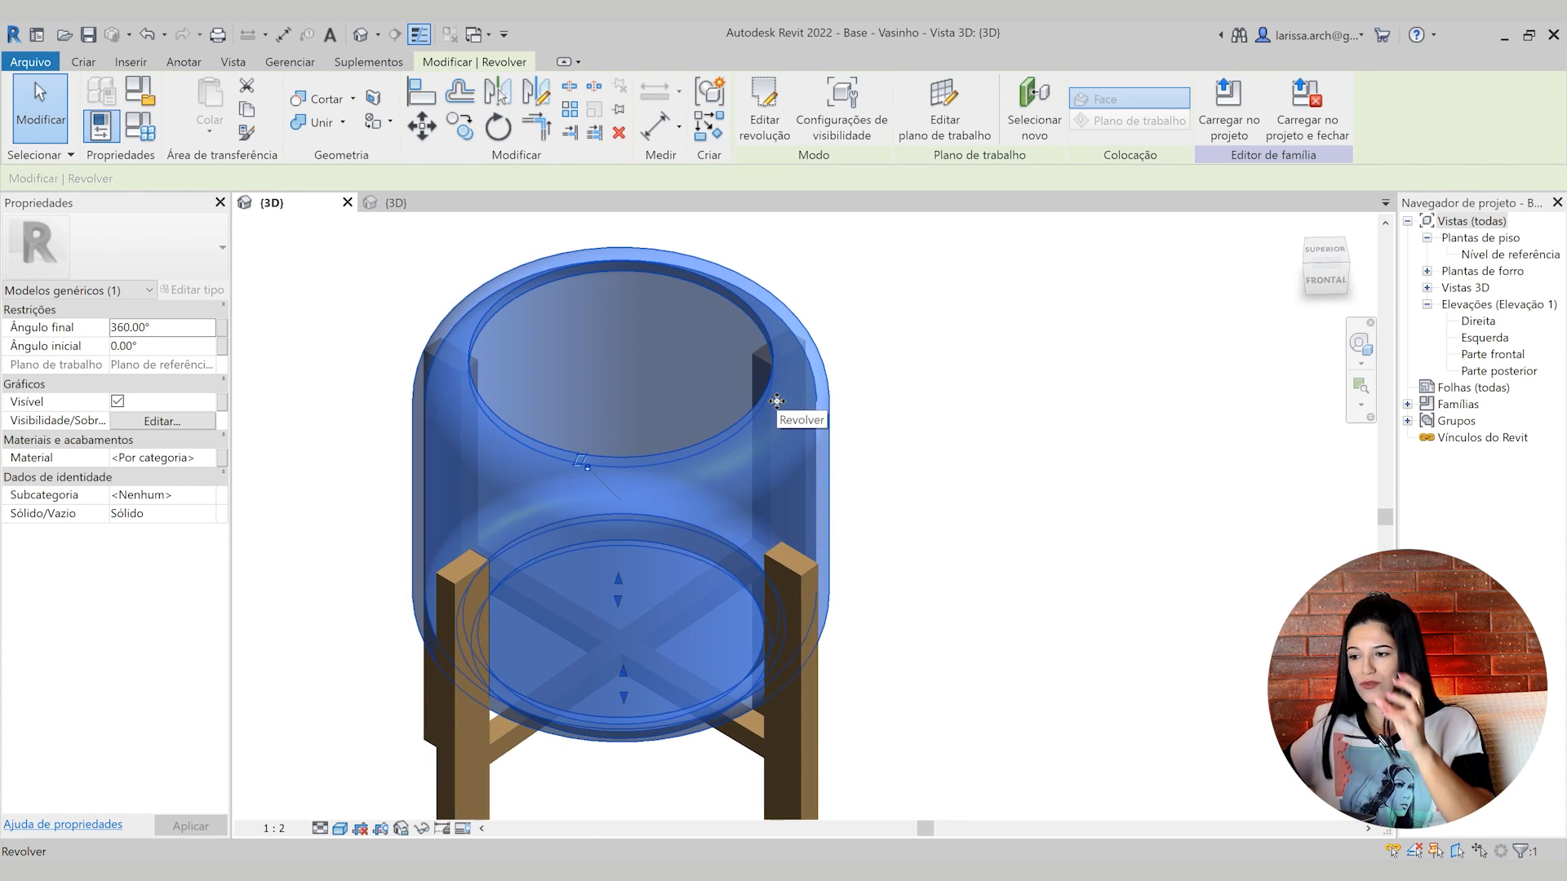
pyautogui.rightClick(1270, 330)
pyautogui.doubleClick(1499, 254)
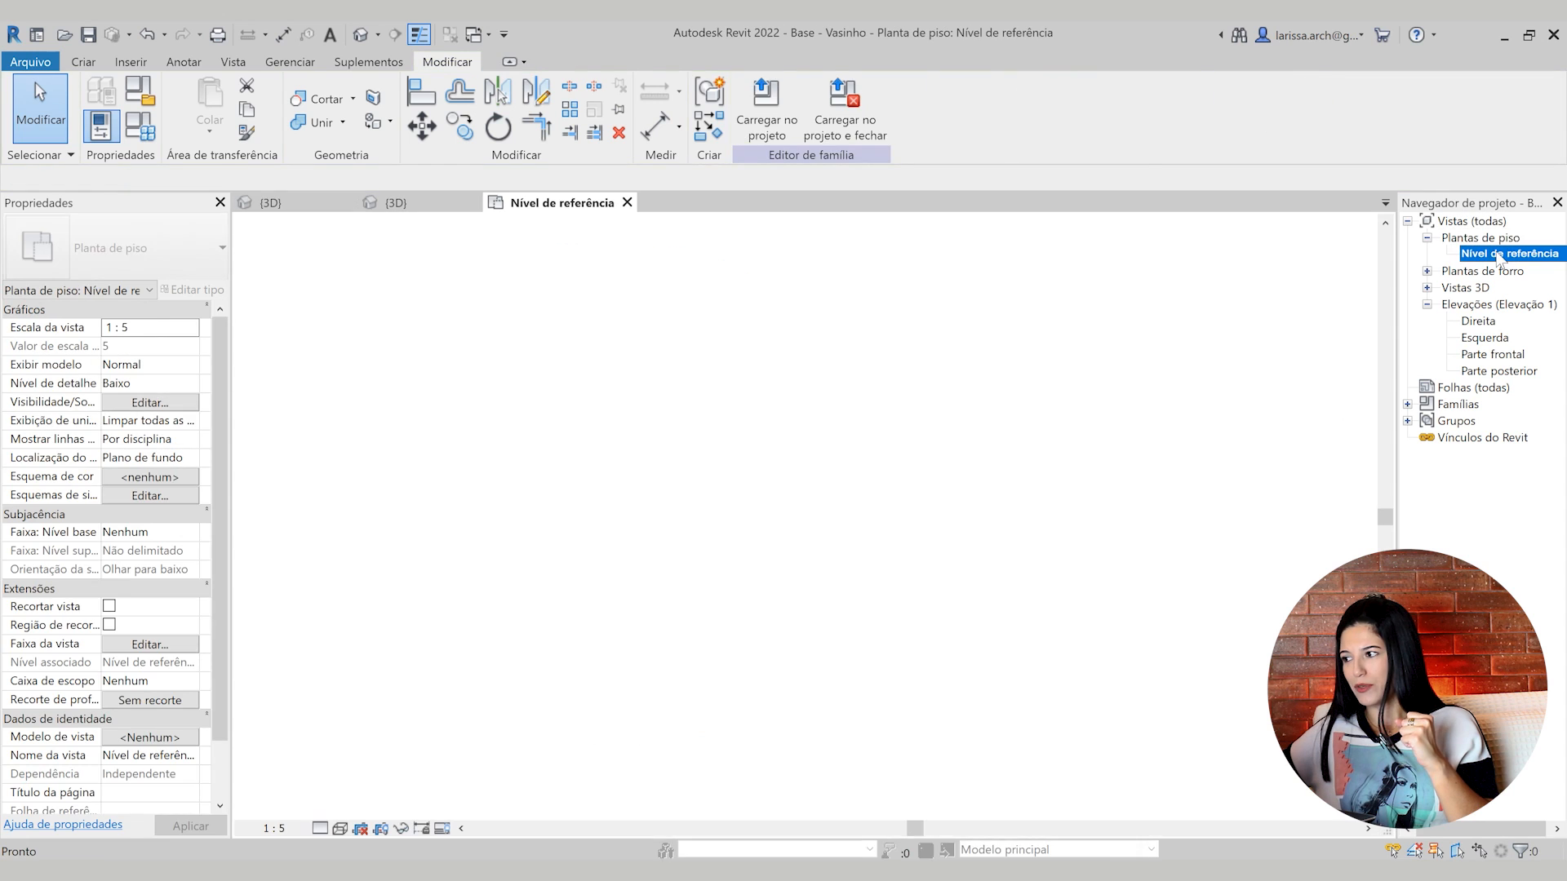
pyautogui.click(911, 612)
pyautogui.scroll(5, 820, 493)
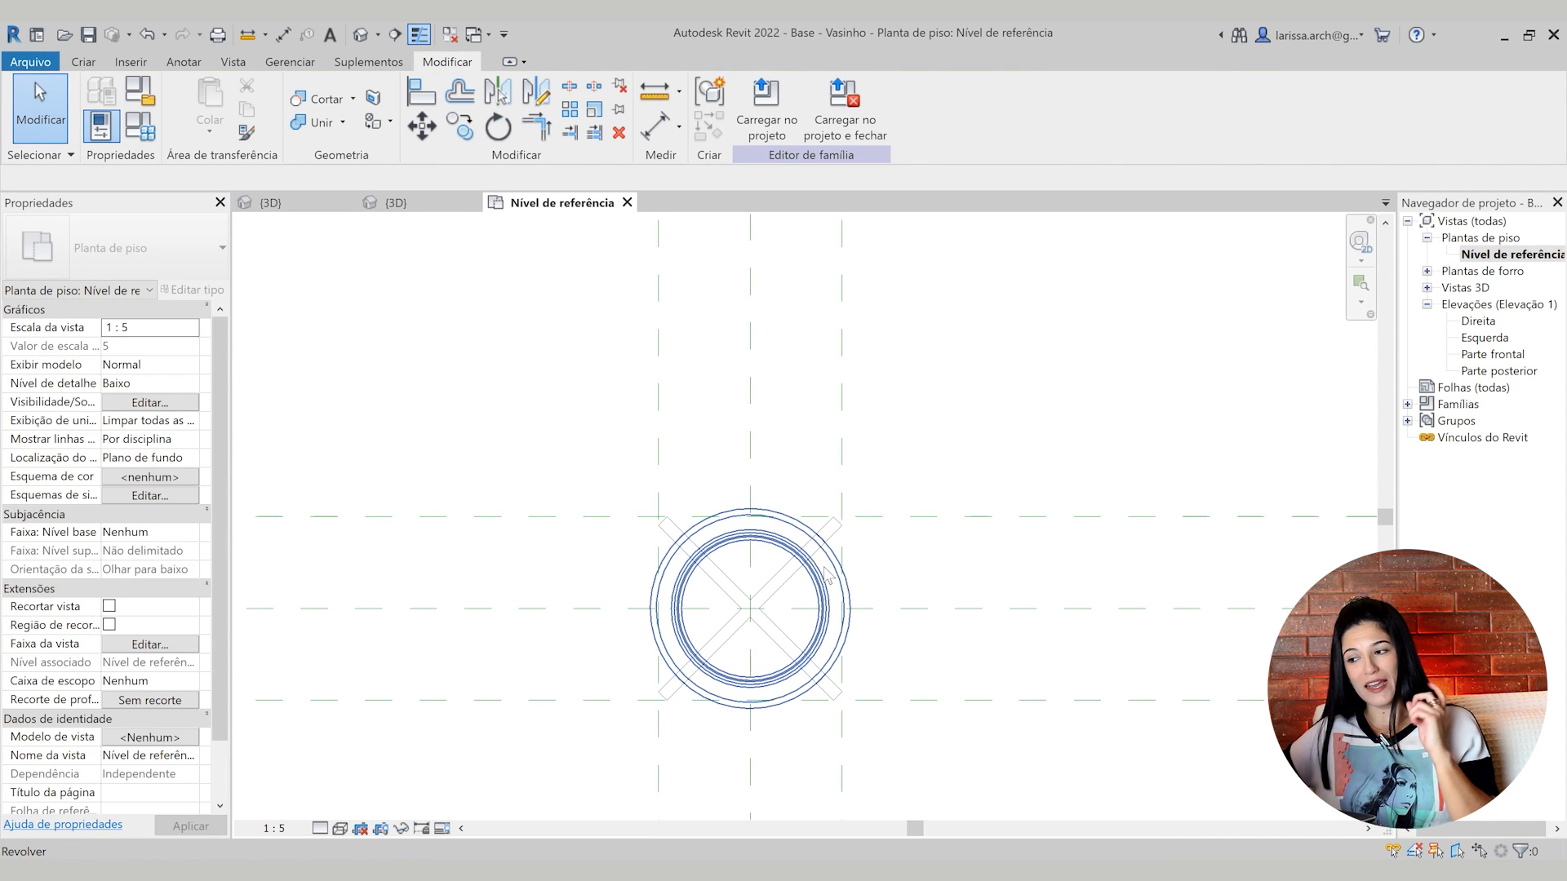
pyautogui.scroll(2, 824, 571)
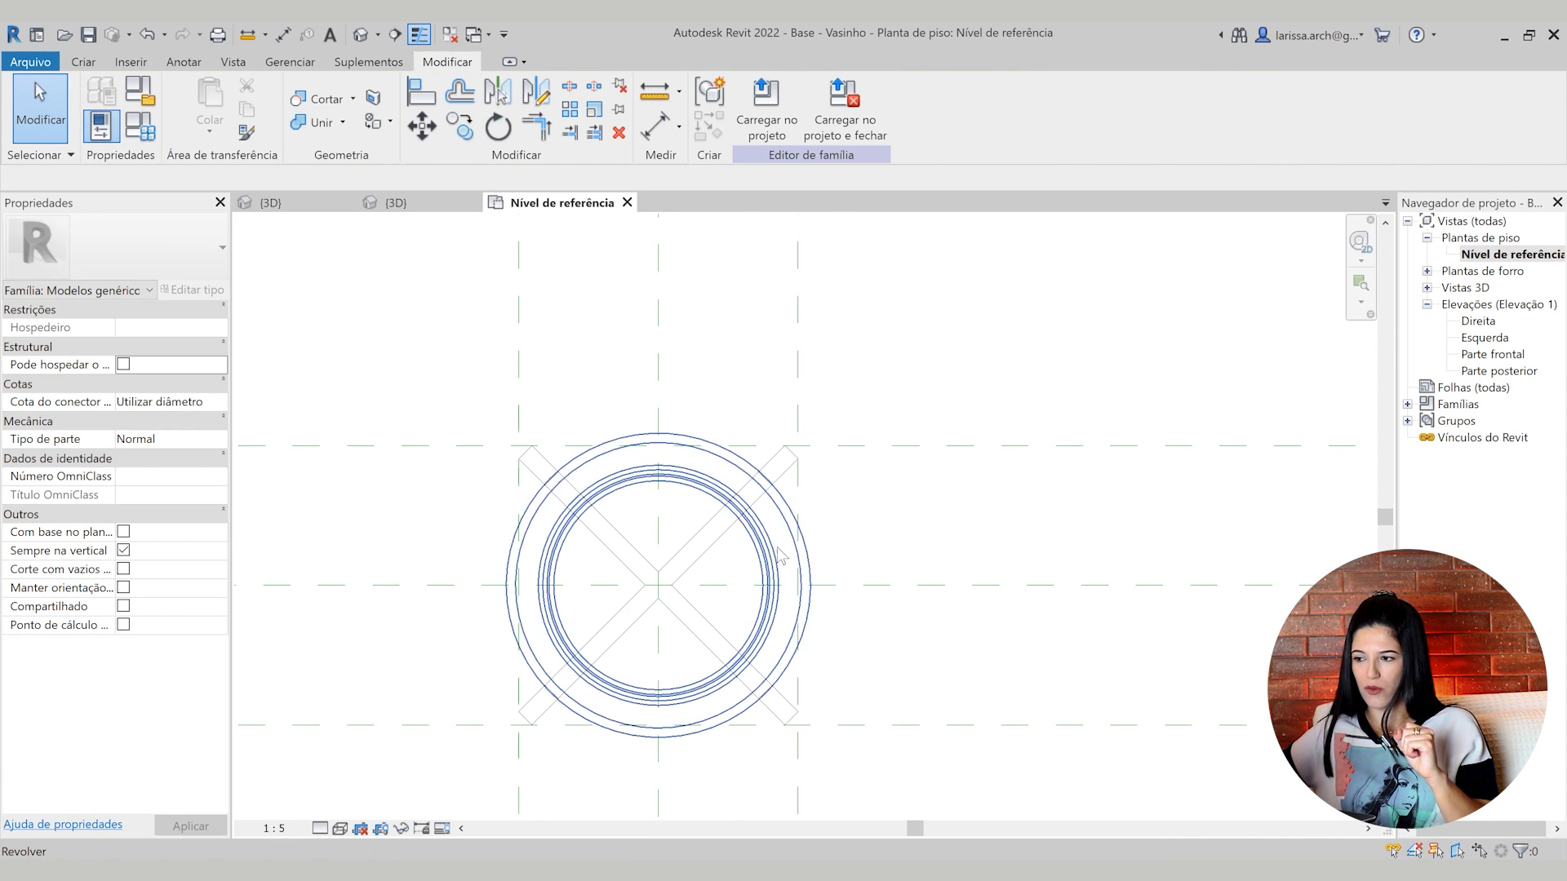
# Copy the revolved pot in place, from the intersection of the central reference planes with a displacement of 0
pyautogui.click(780, 557)
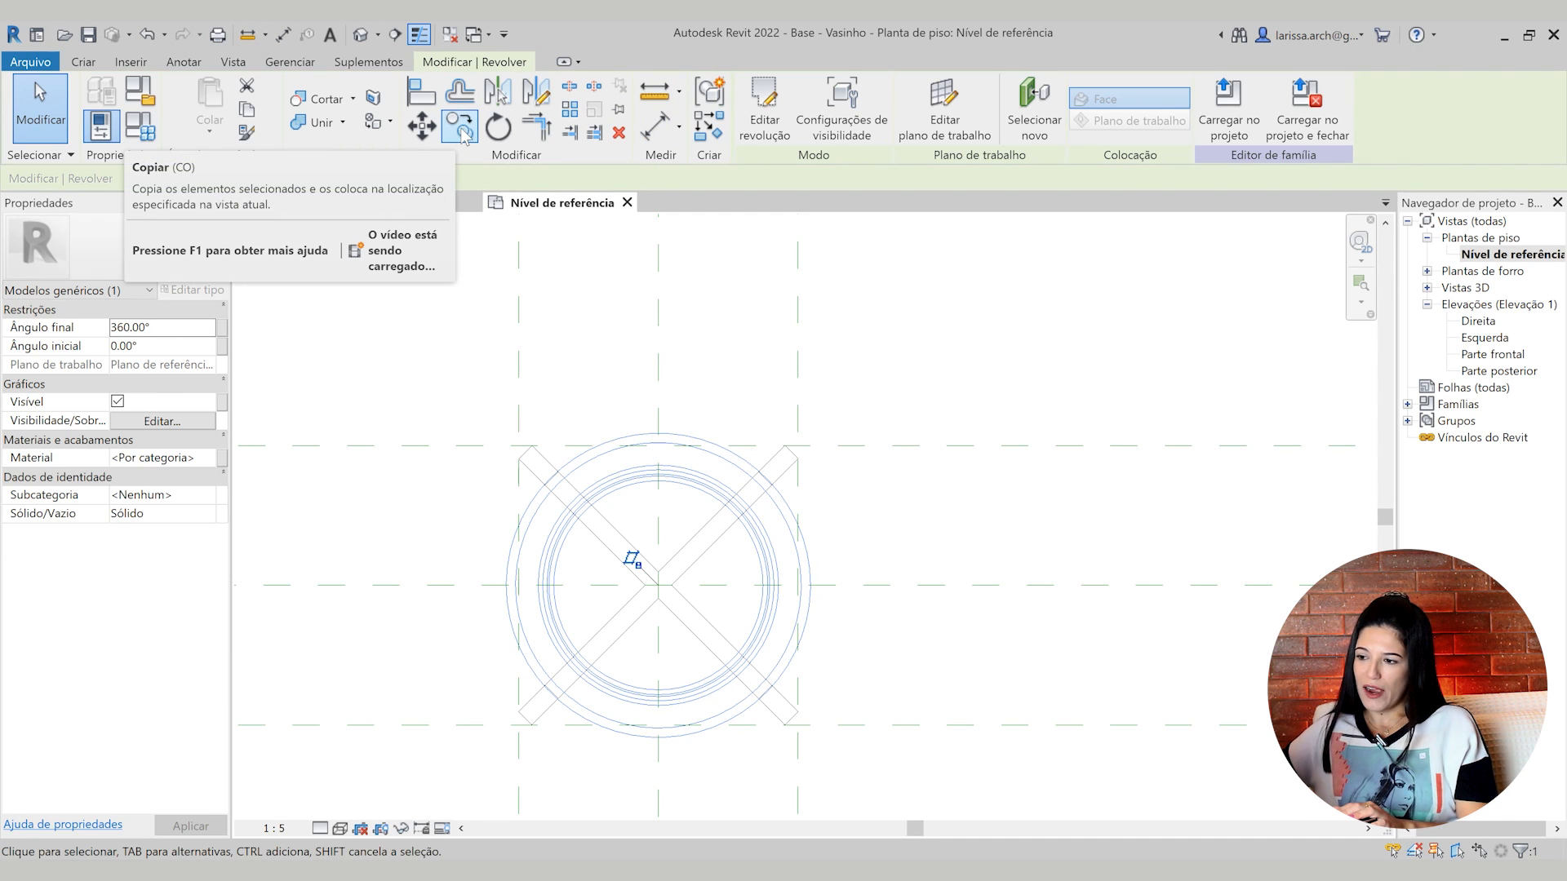
pyautogui.click(461, 130)
pyautogui.click(660, 585)
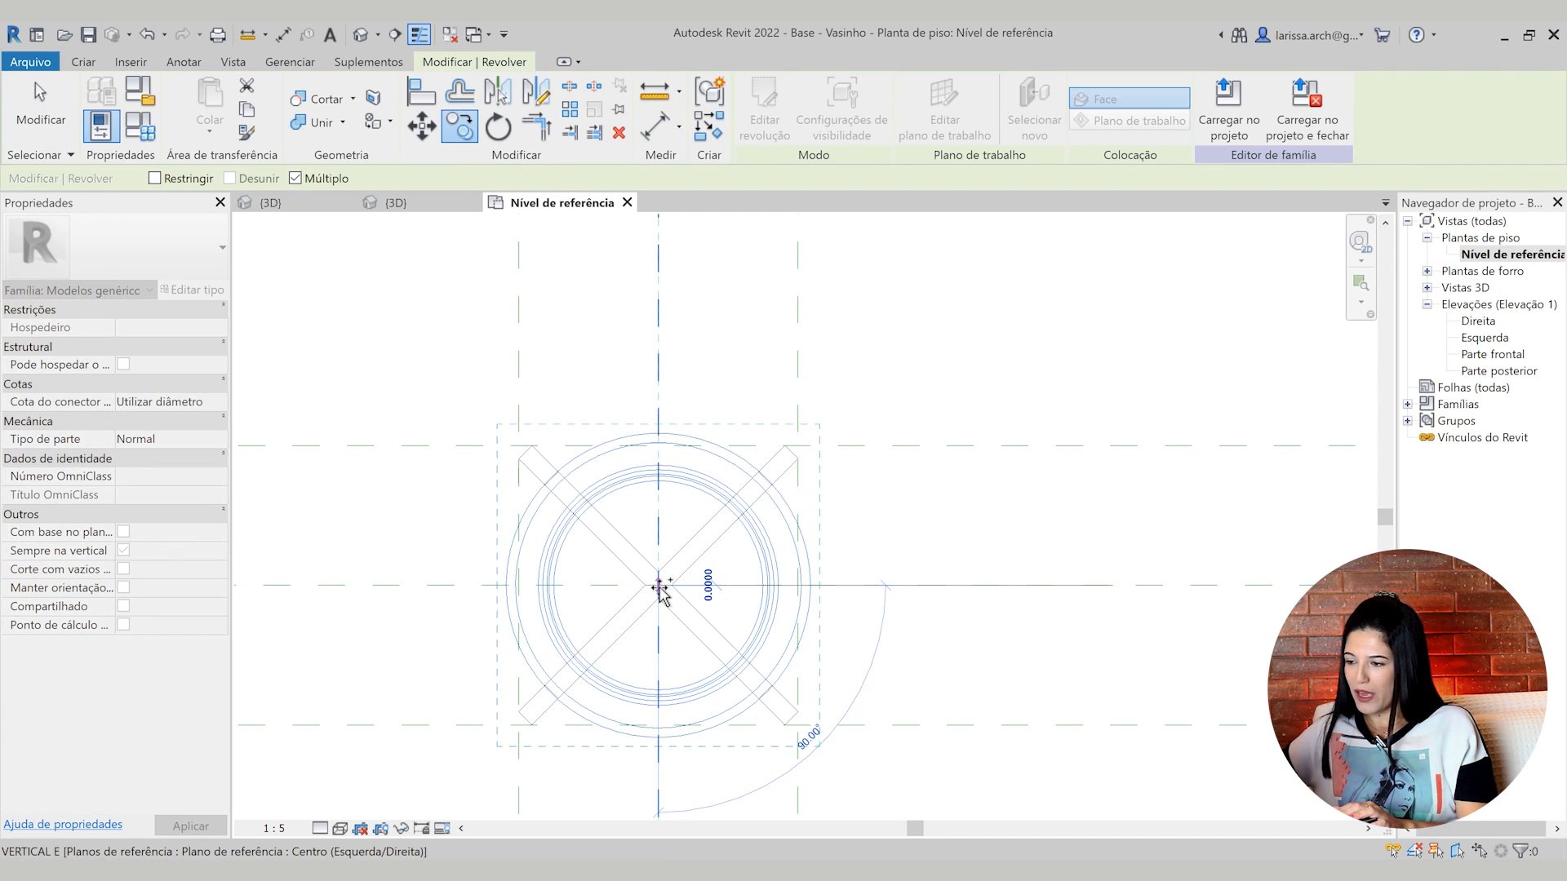
pyautogui.scroll(-3, 659, 586)
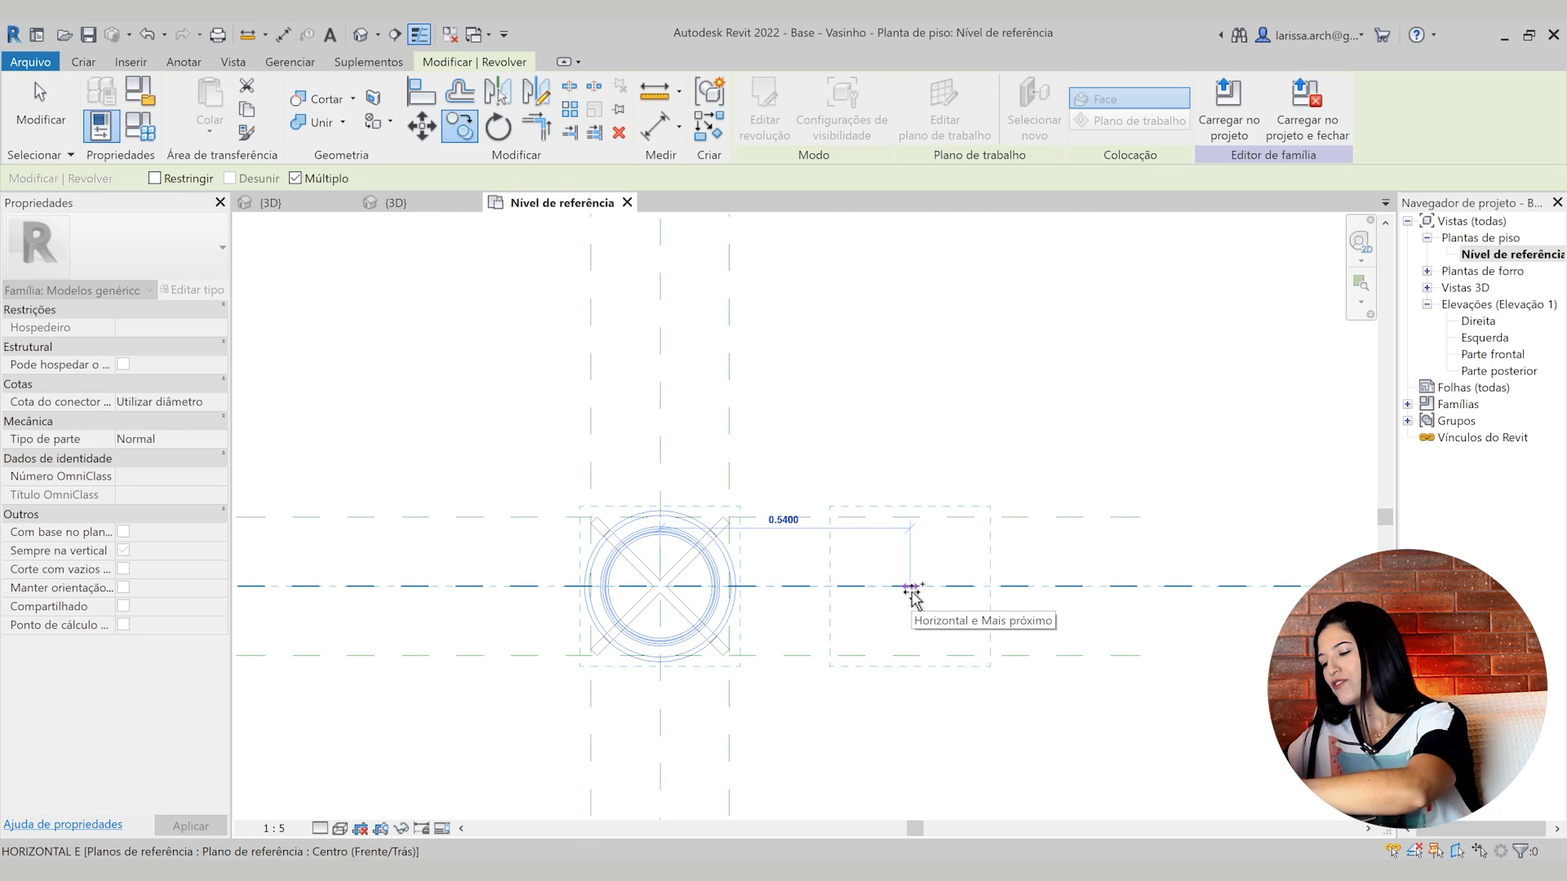
pyautogui.write('0')
pyautogui.press('Escape')
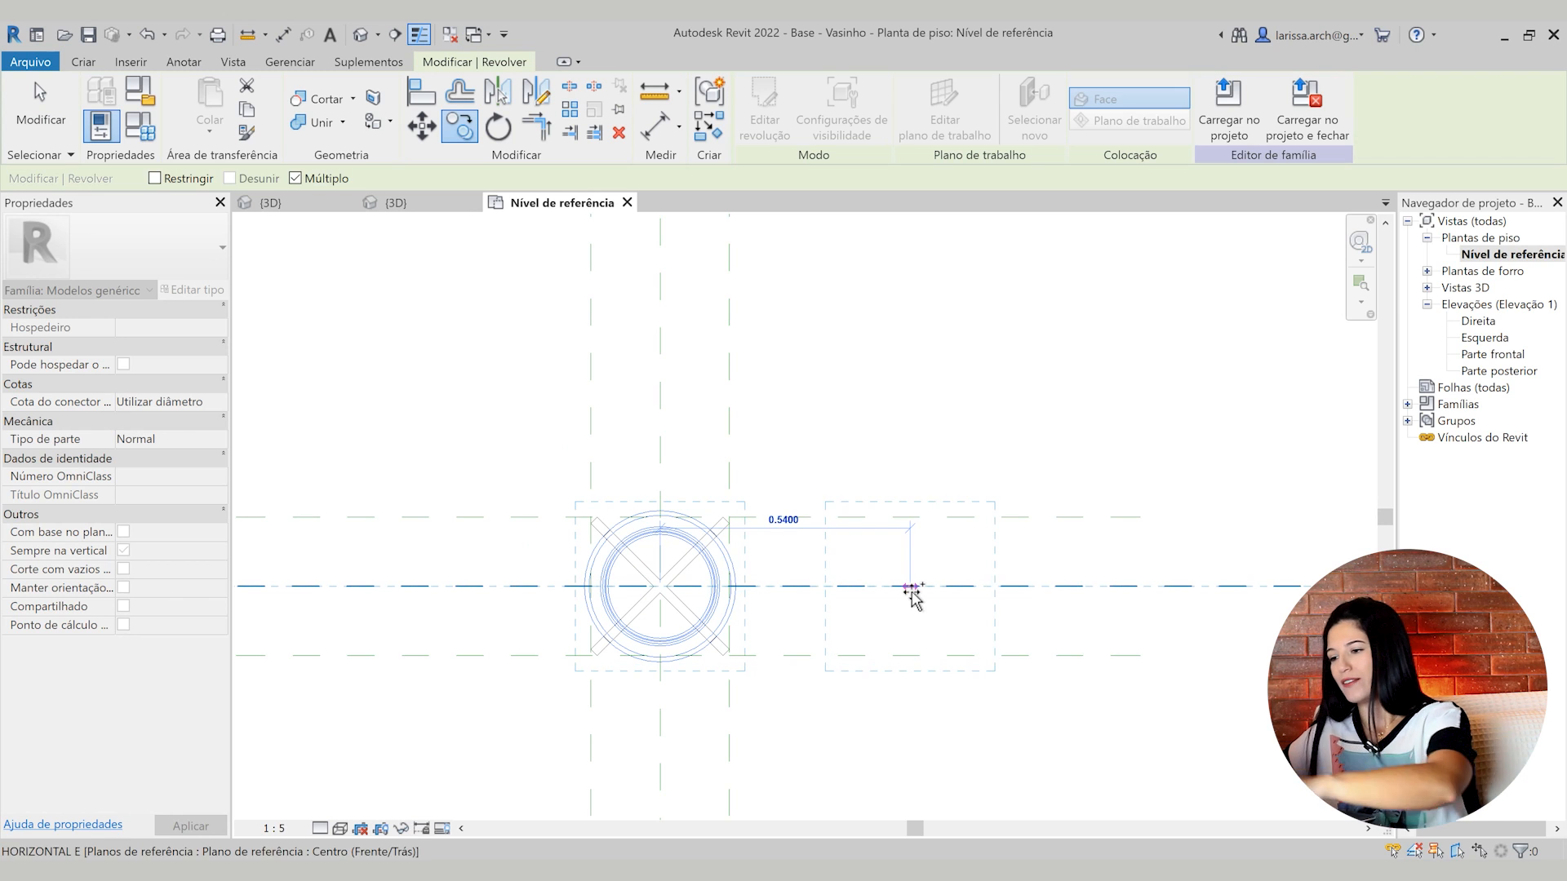
pyautogui.press('Escape')
pyautogui.press('Escape')
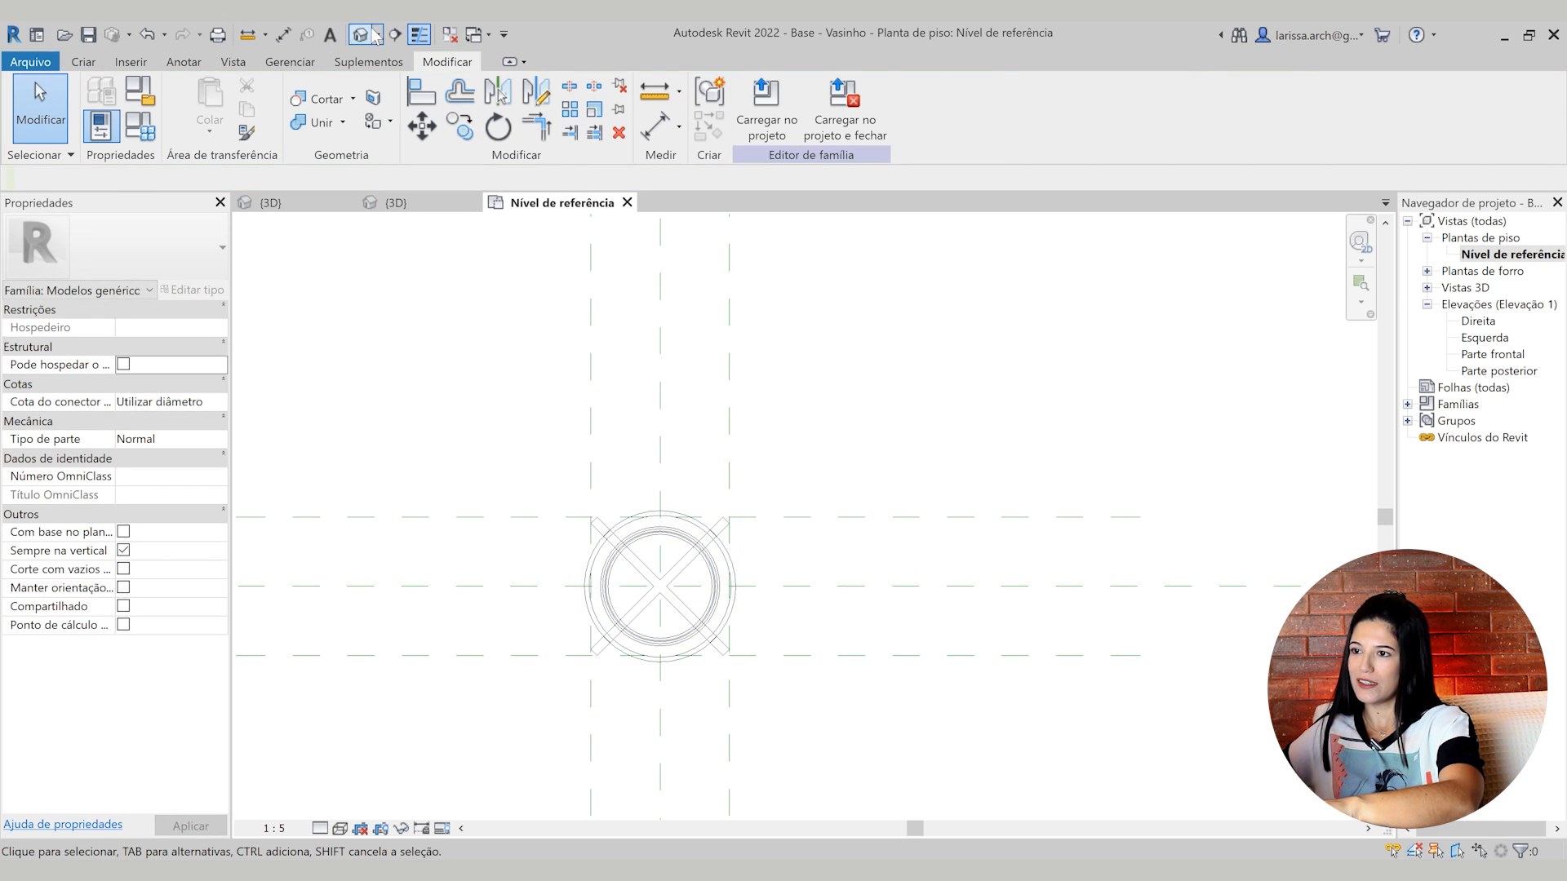
# Open the Base - Vasinho 3D view and inspect the coincident pots and the legs from several angles
pyautogui.click(362, 34)
pyautogui.scroll(-4, 601, 320)
pyautogui.scroll(3, 611, 403)
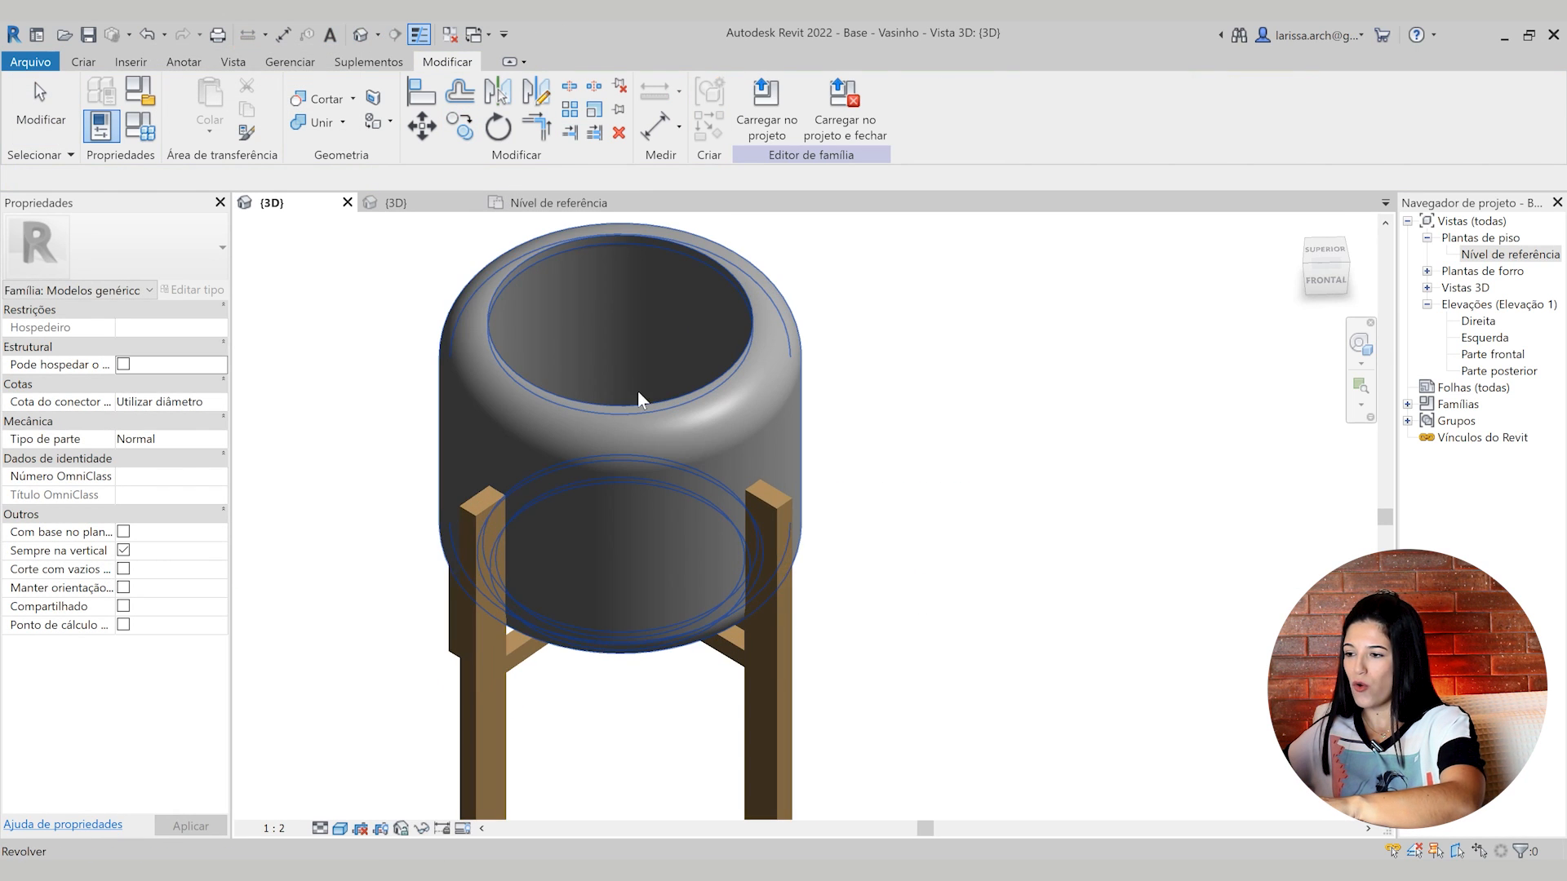
pyautogui.click(637, 405)
pyautogui.keyDown('shift'); pyautogui.moveTo(854, 423); pyautogui.dragTo(645, 475, button='middle'); pyautogui.keyUp('shift')
pyautogui.moveTo(885, 448); pyautogui.dragTo(540, 305)
pyautogui.click(754, 358)
pyautogui.scroll(2, 752, 358)
pyautogui.scroll(-2, 551, 294)
pyautogui.keyDown('shift'); pyautogui.moveTo(551, 292); pyautogui.dragTo(698, 483, button='middle'); pyautogui.keyUp('shift')
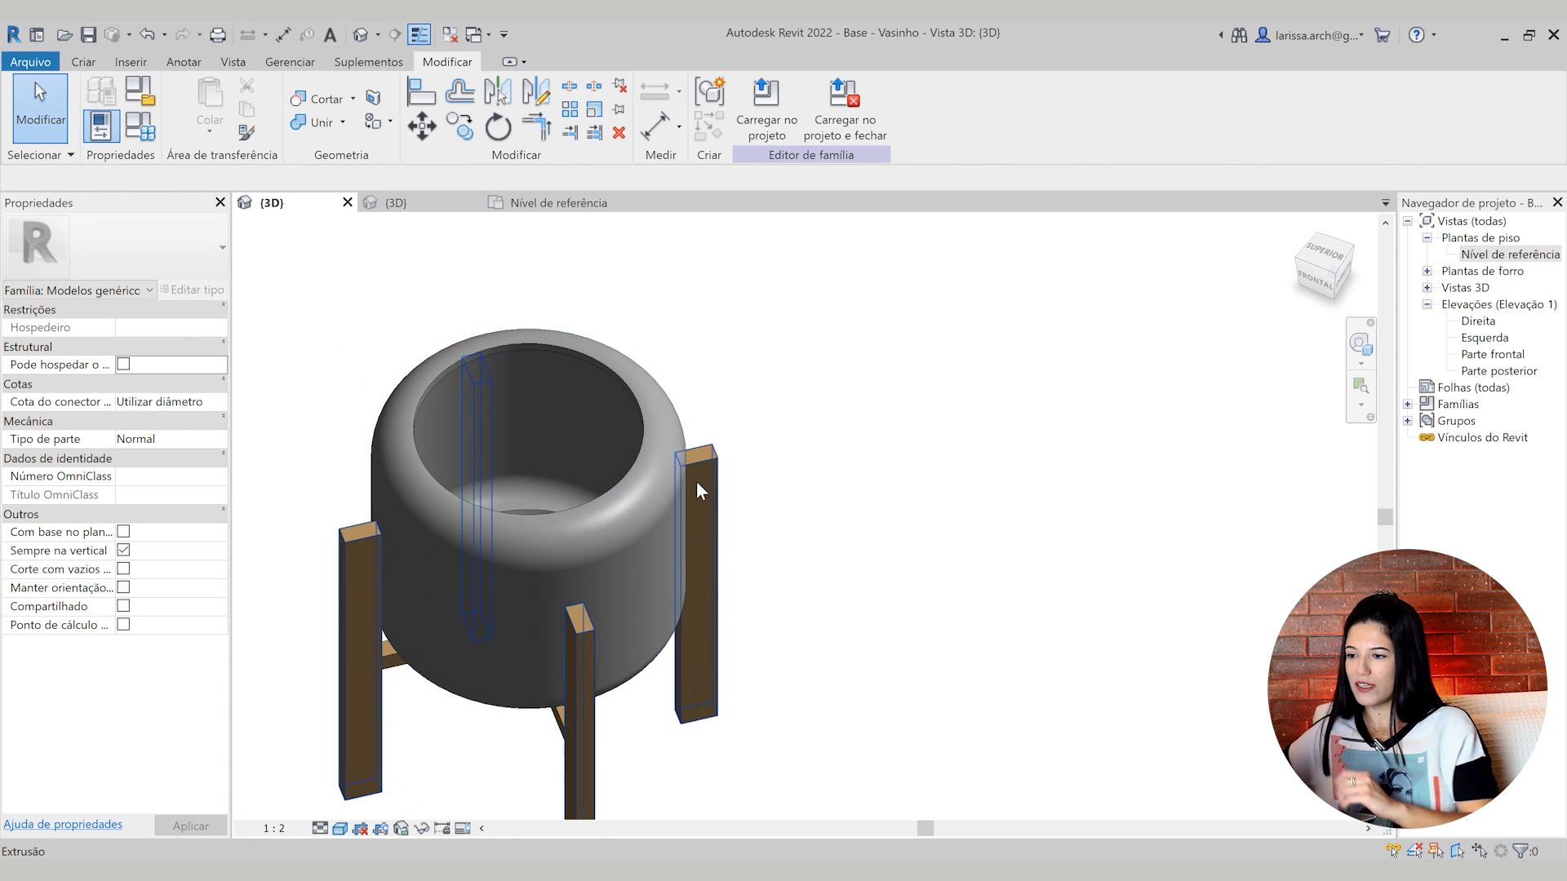
# Set the final angle of one of the two coincident revolved pots to 3°
pyautogui.click(615, 503)
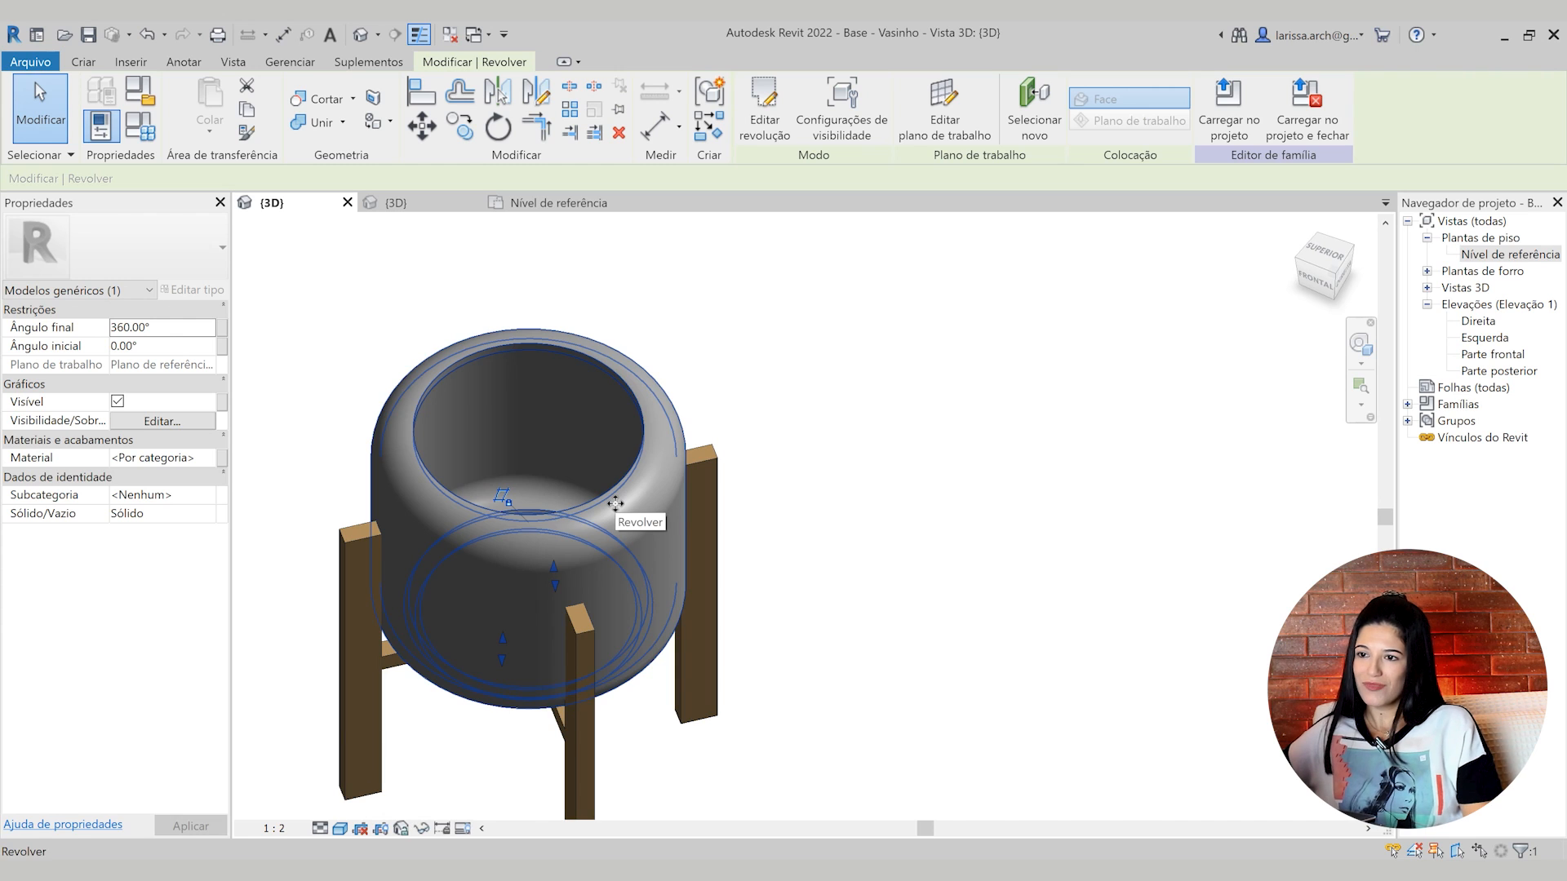
pyautogui.click(128, 329)
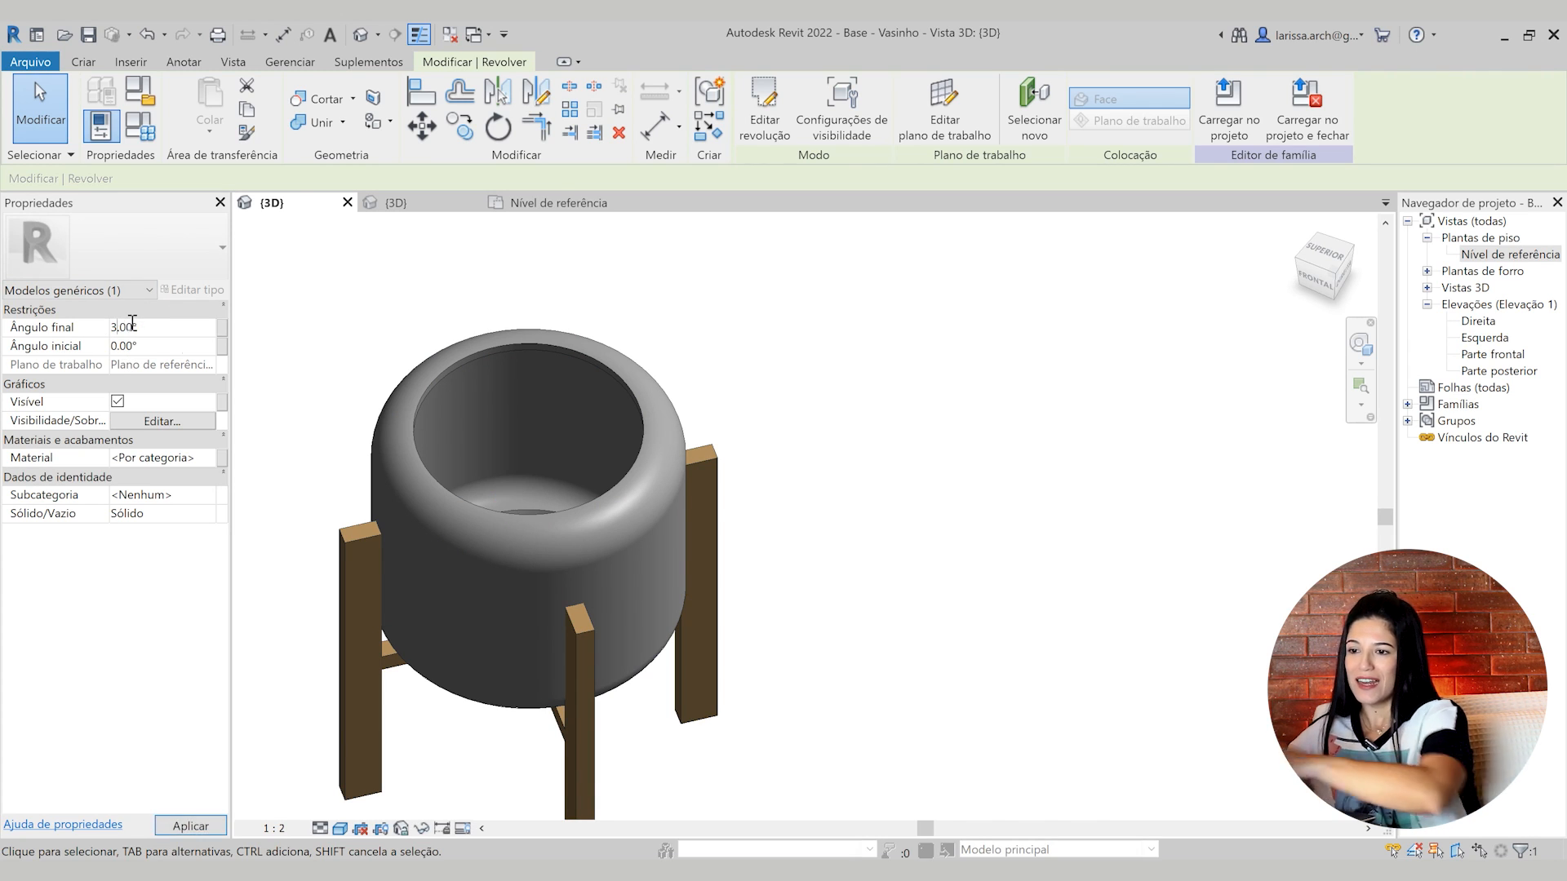
pyautogui.click(831, 462)
# Examine the thin revolved slice along the pot's wall and rim in the 3D view
pyautogui.scroll(5, 722, 476)
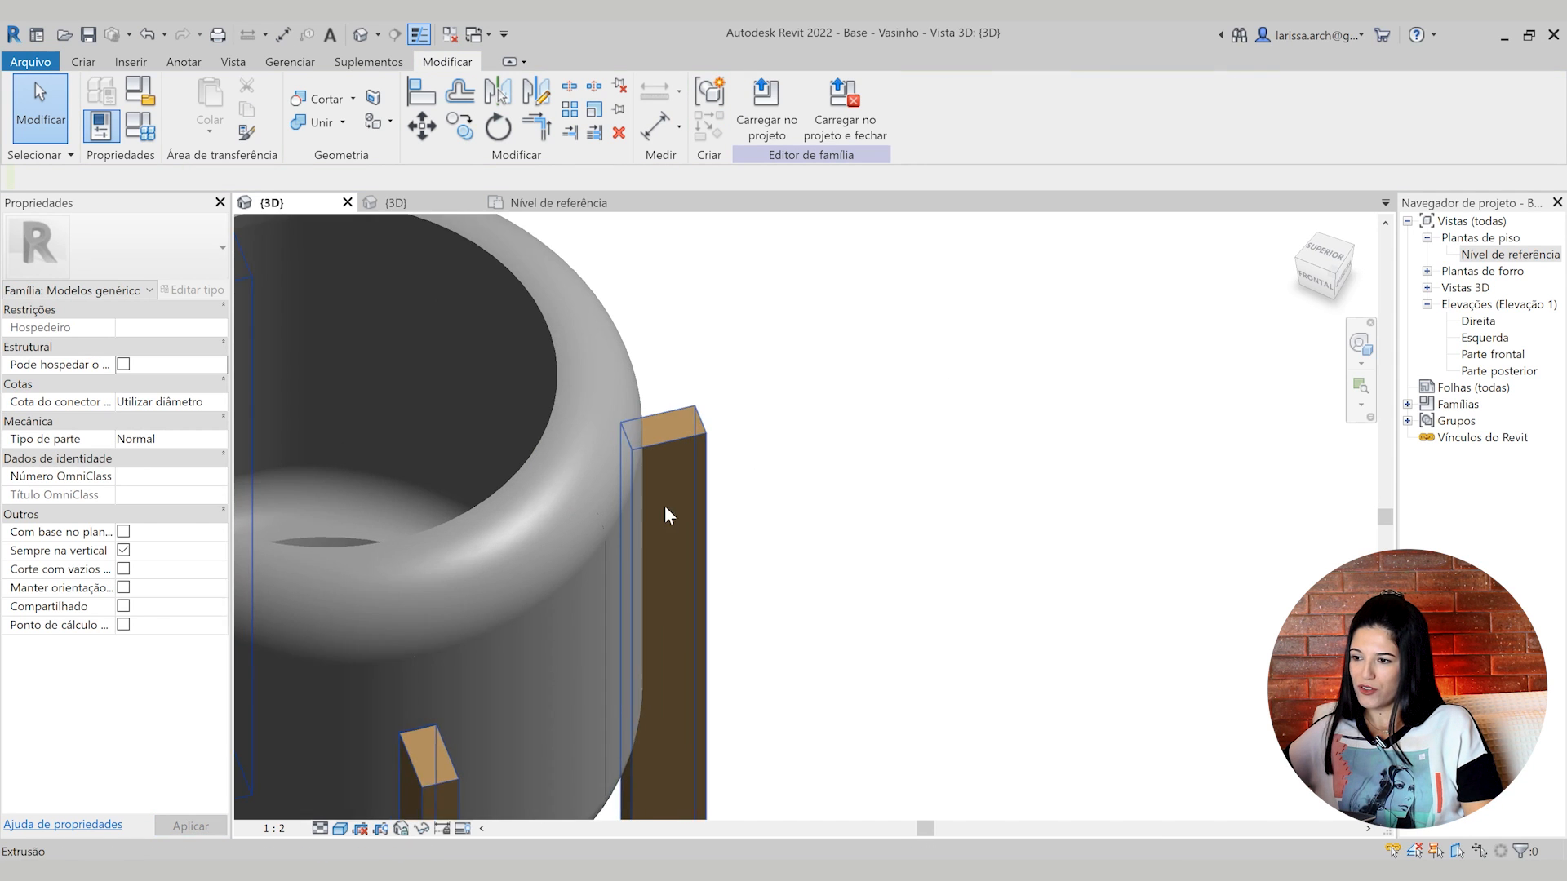
pyautogui.scroll(-2, 665, 506)
pyautogui.scroll(-3, 853, 521)
pyautogui.keyDown('shift'); pyautogui.moveTo(893, 514); pyautogui.dragTo(834, 507, button='middle'); pyautogui.keyUp('shift')
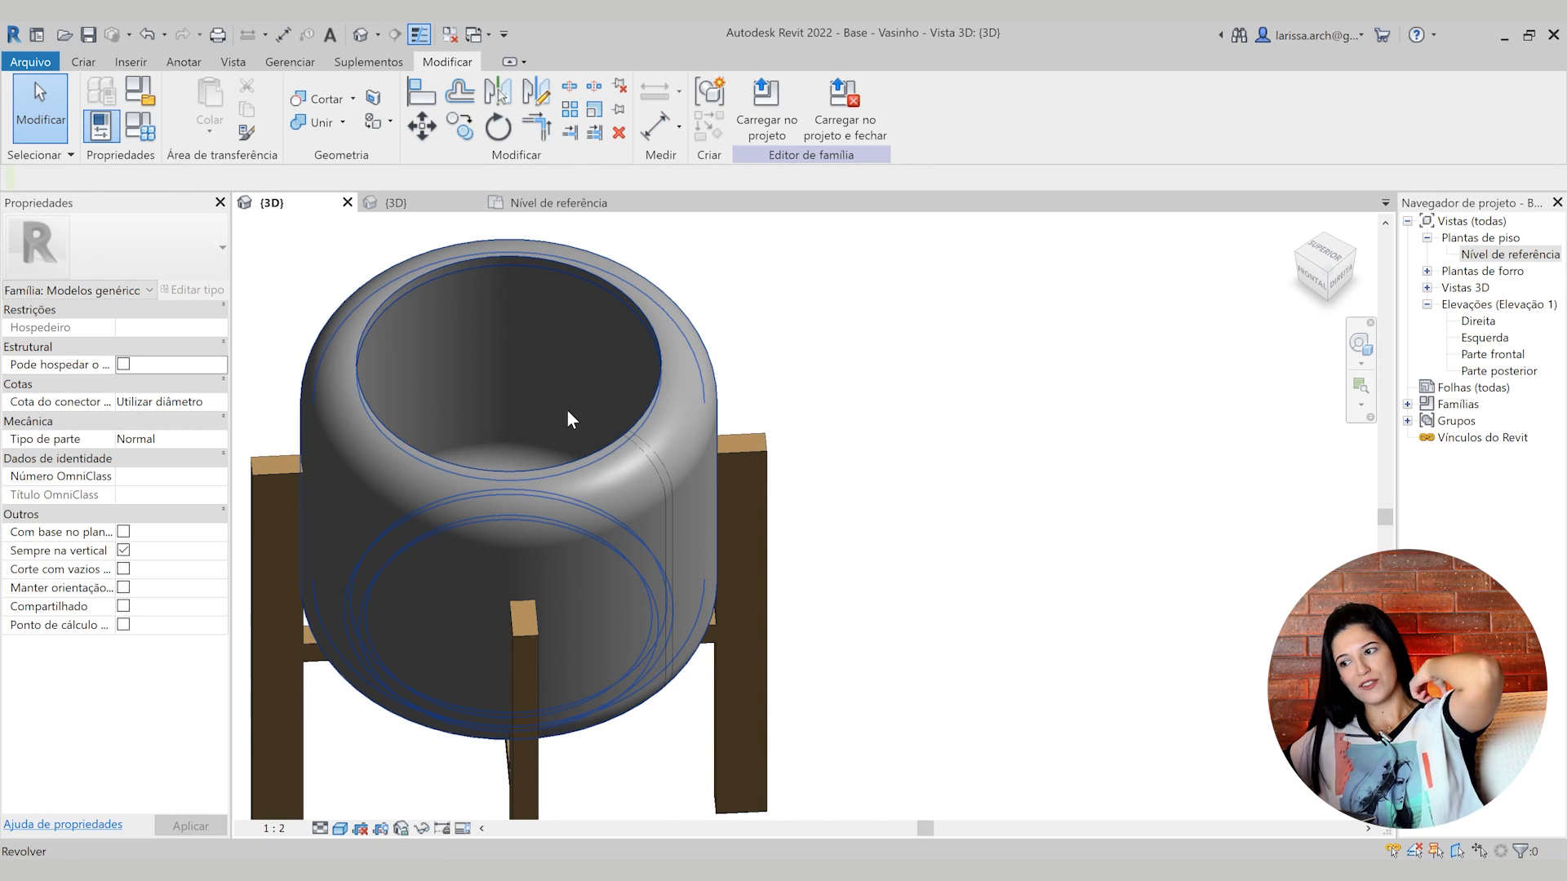
pyautogui.scroll(5, 674, 469)
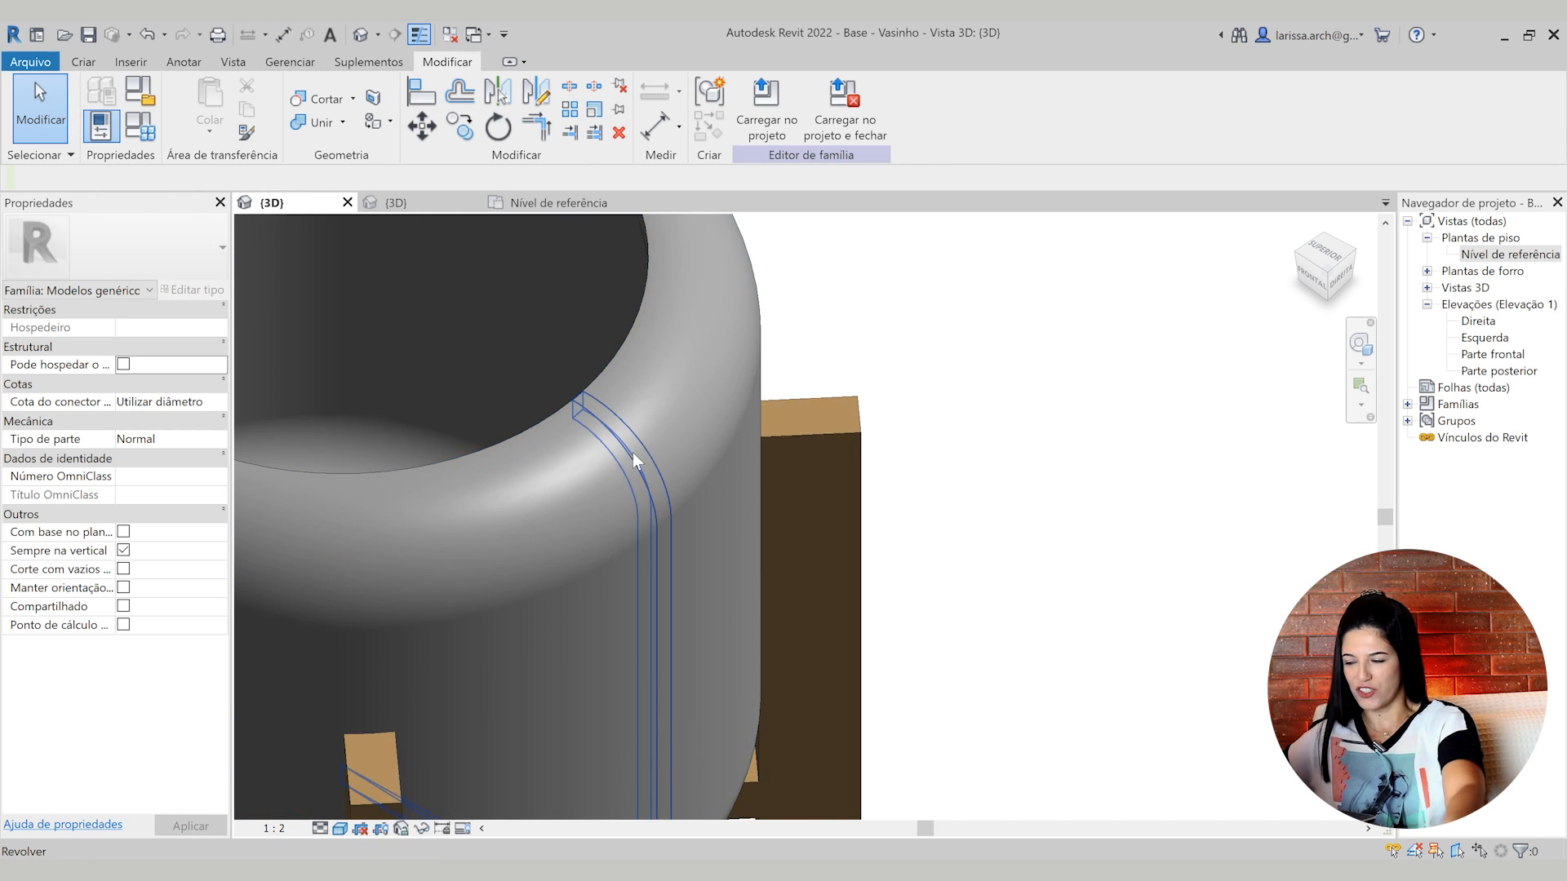
pyautogui.scroll(-1, 633, 452)
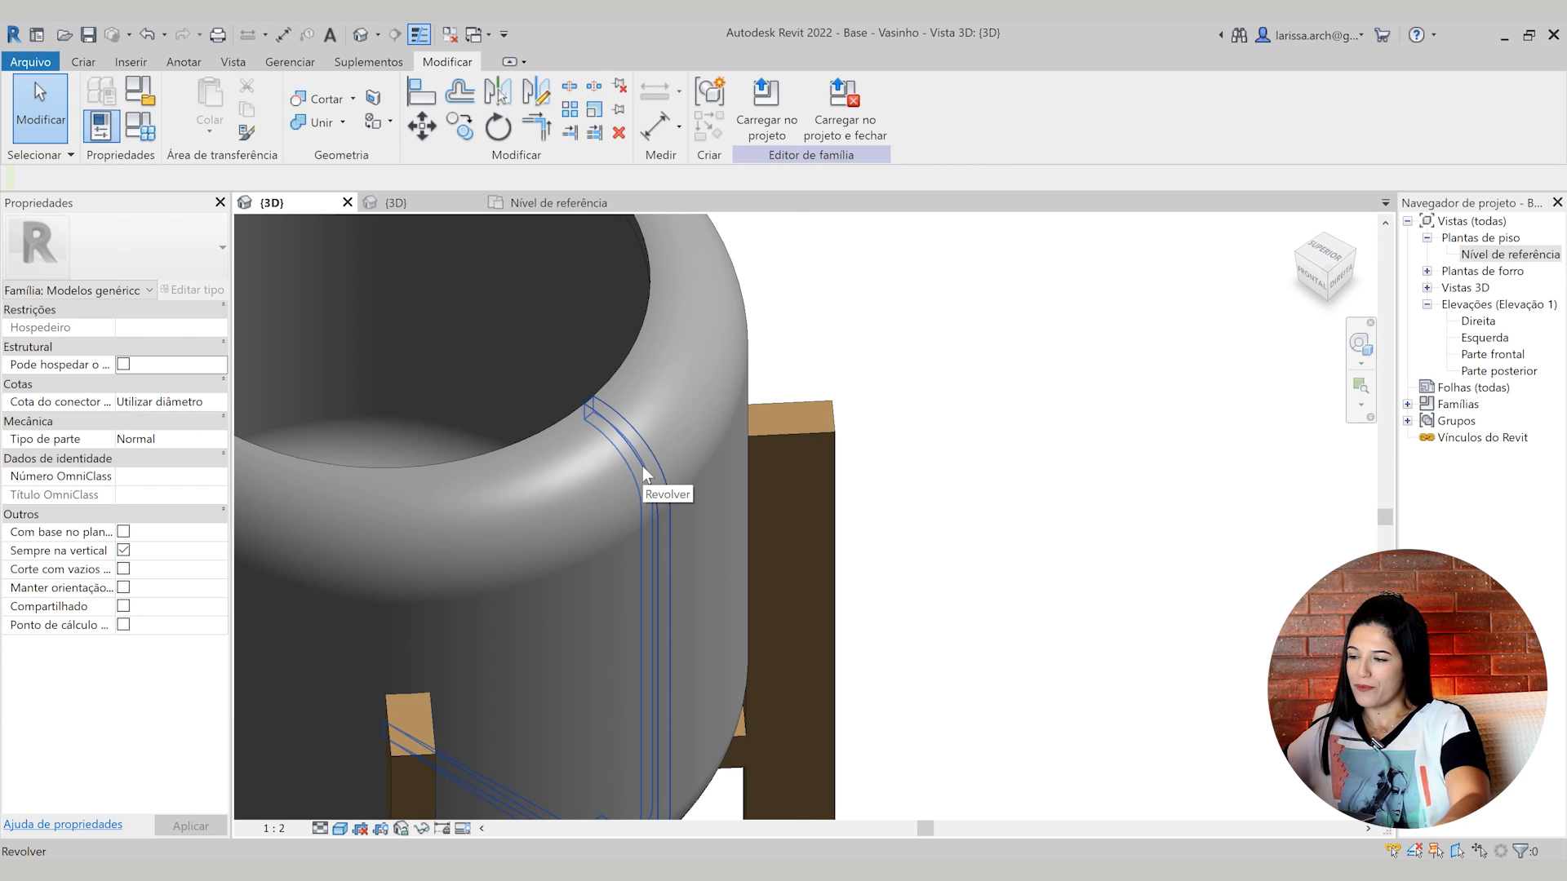
# Change the thin 3° revolved slice on the pot's wall from solid to void
pyautogui.scroll(2, 643, 466)
pyautogui.click(643, 467)
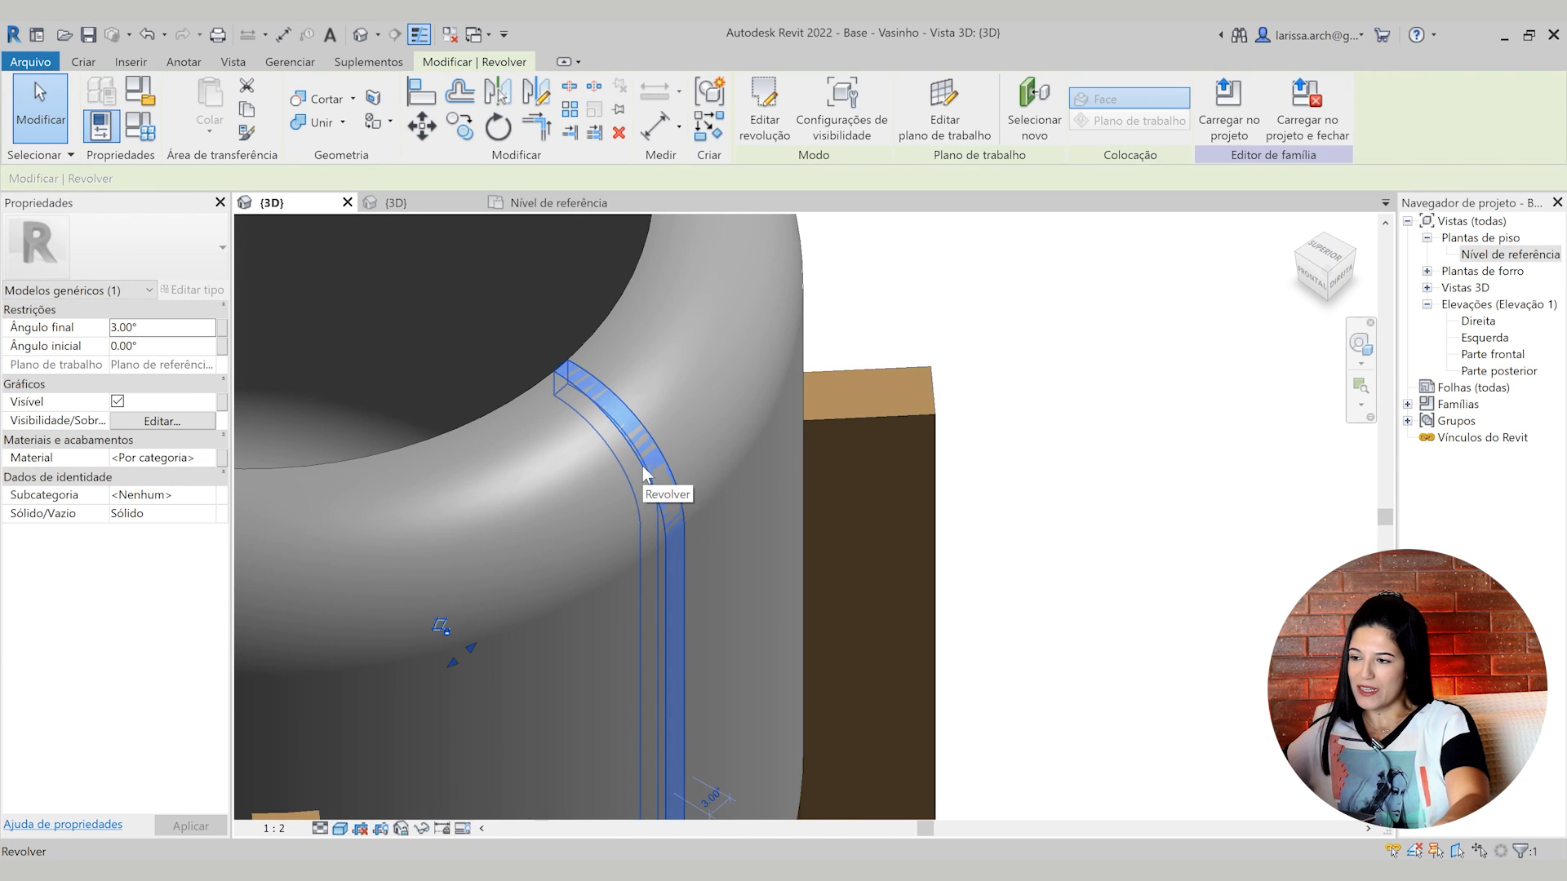
pyautogui.scroll(-2, 655, 411)
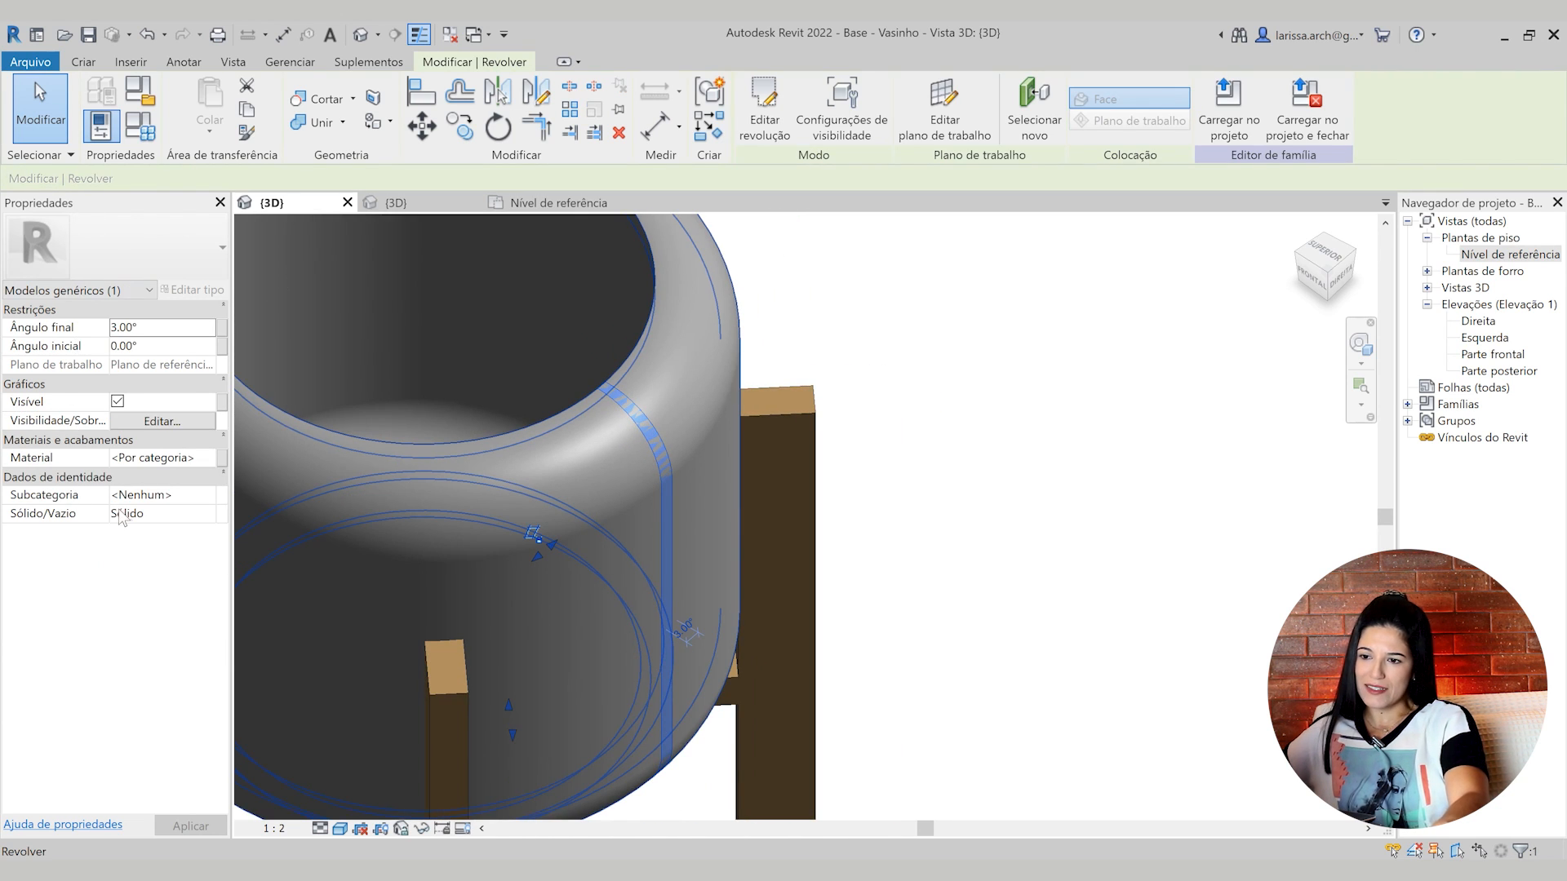
pyautogui.click(207, 519)
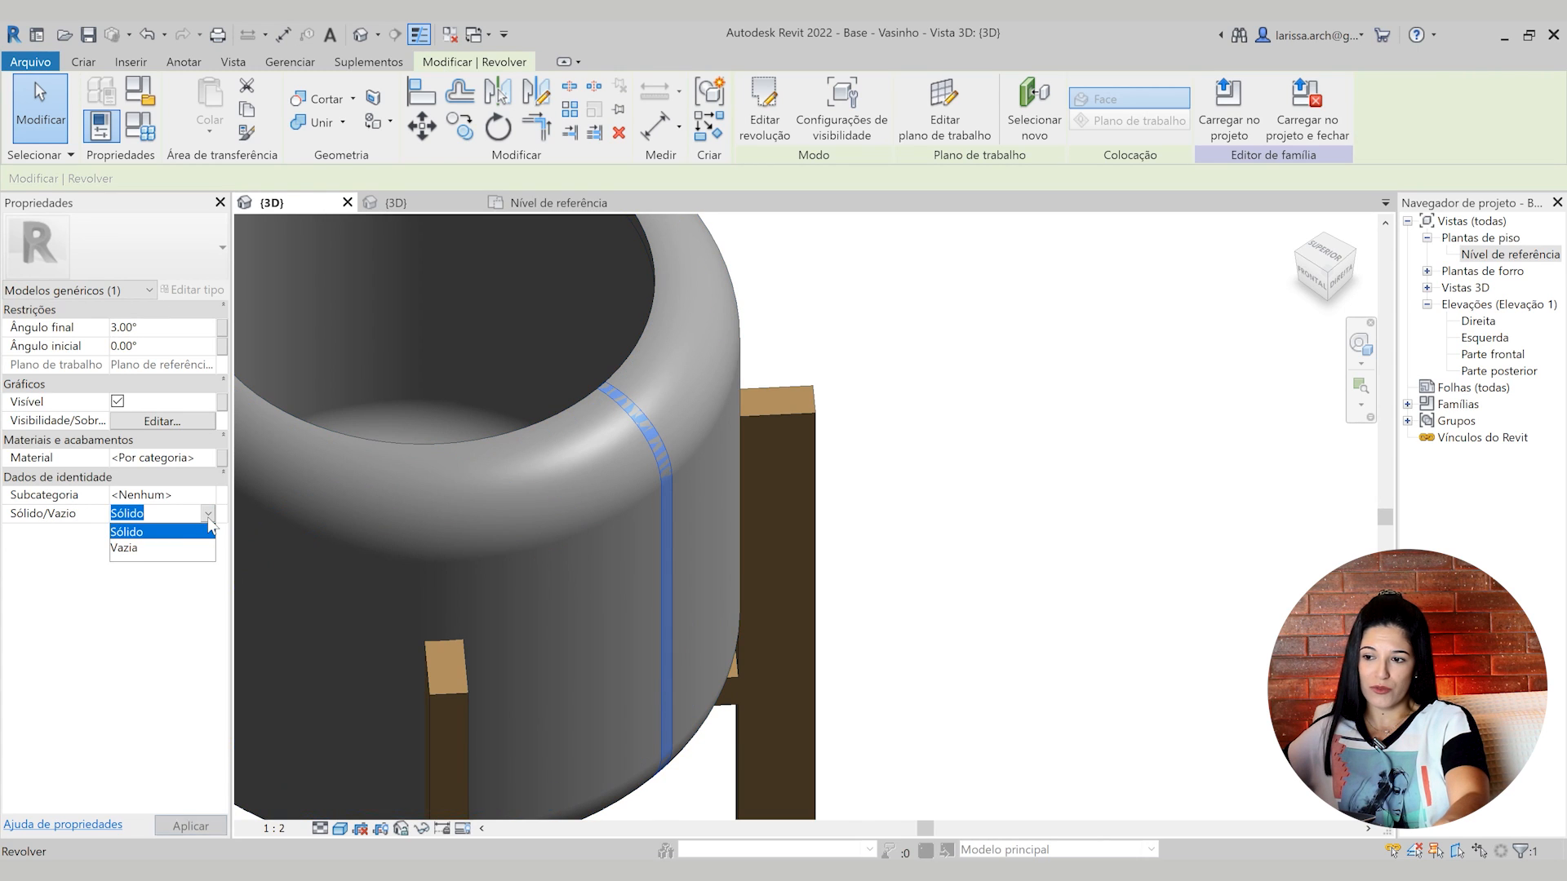
pyautogui.click(146, 549)
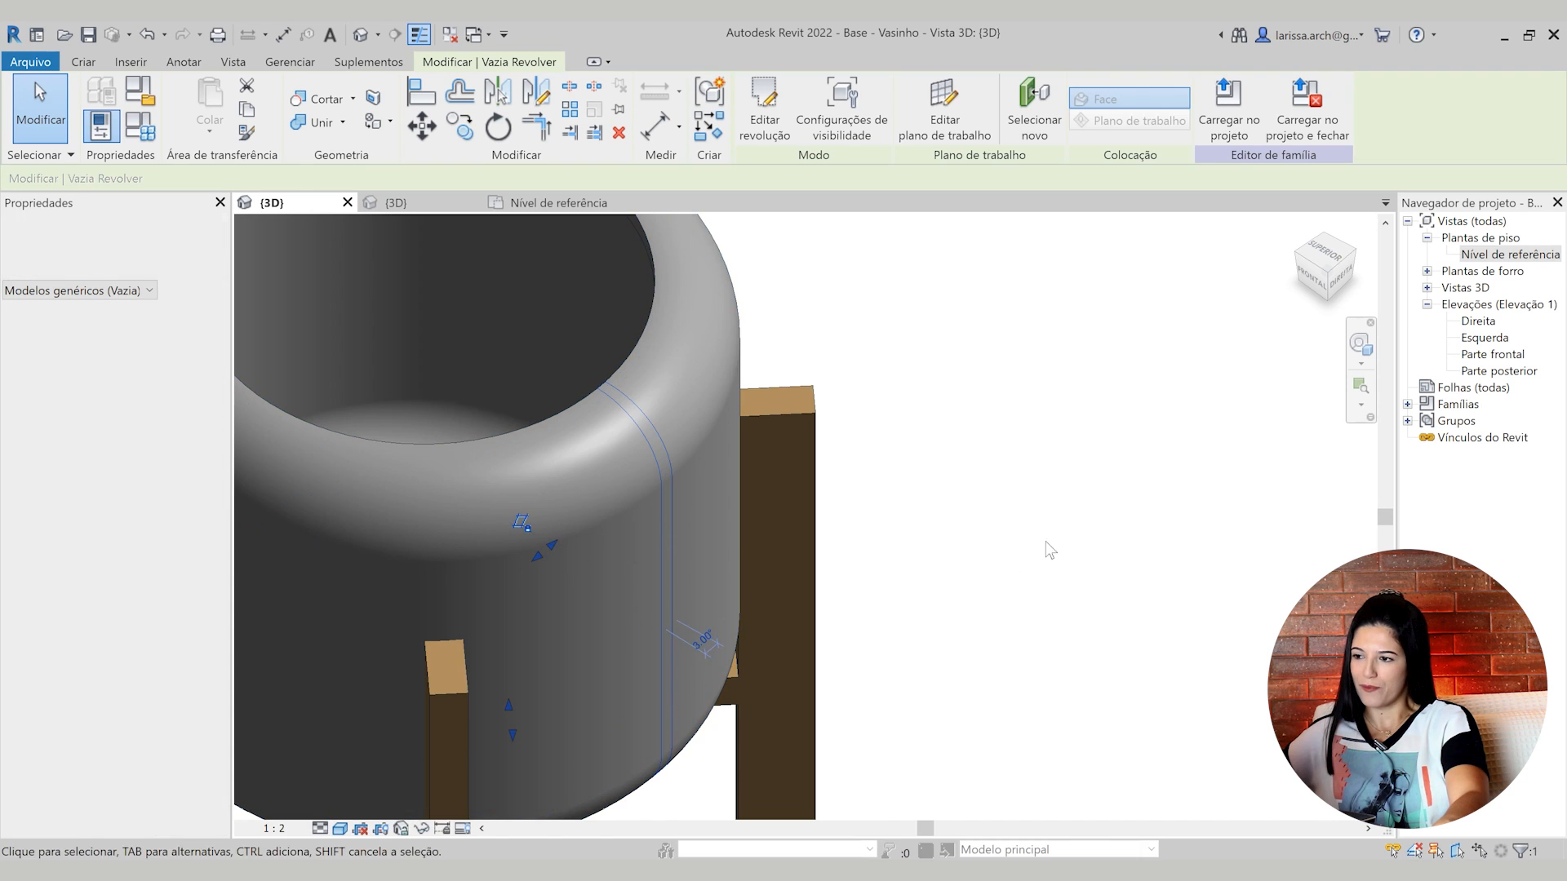
pyautogui.click(1050, 551)
# Cut the solid pot with the void slice and inspect the opening in its wall
pyautogui.scroll(3, 615, 361)
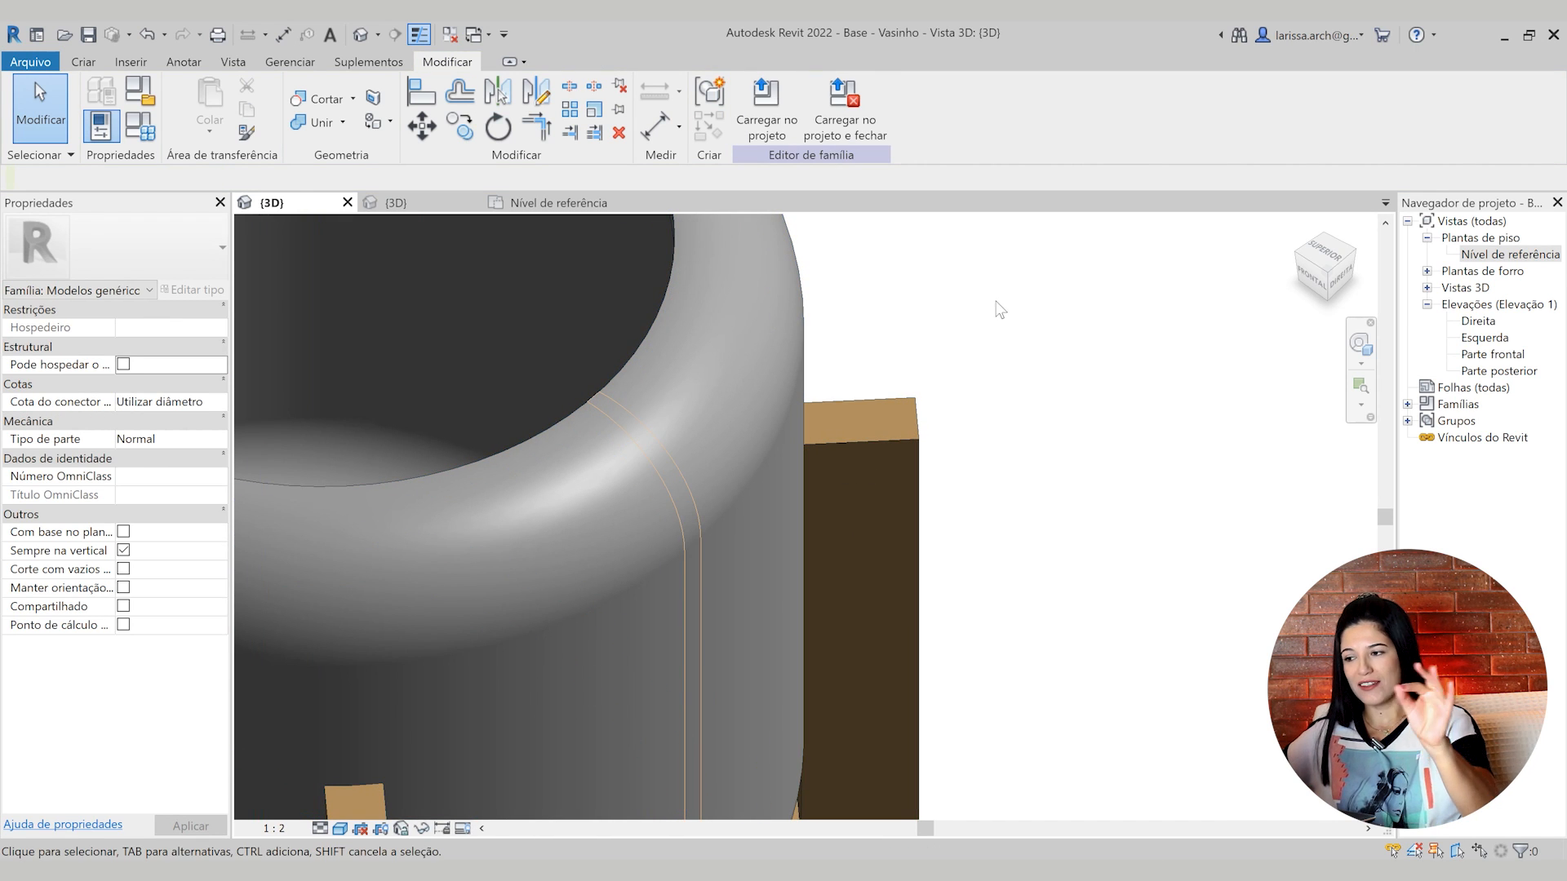
pyautogui.scroll(-3, 989, 312)
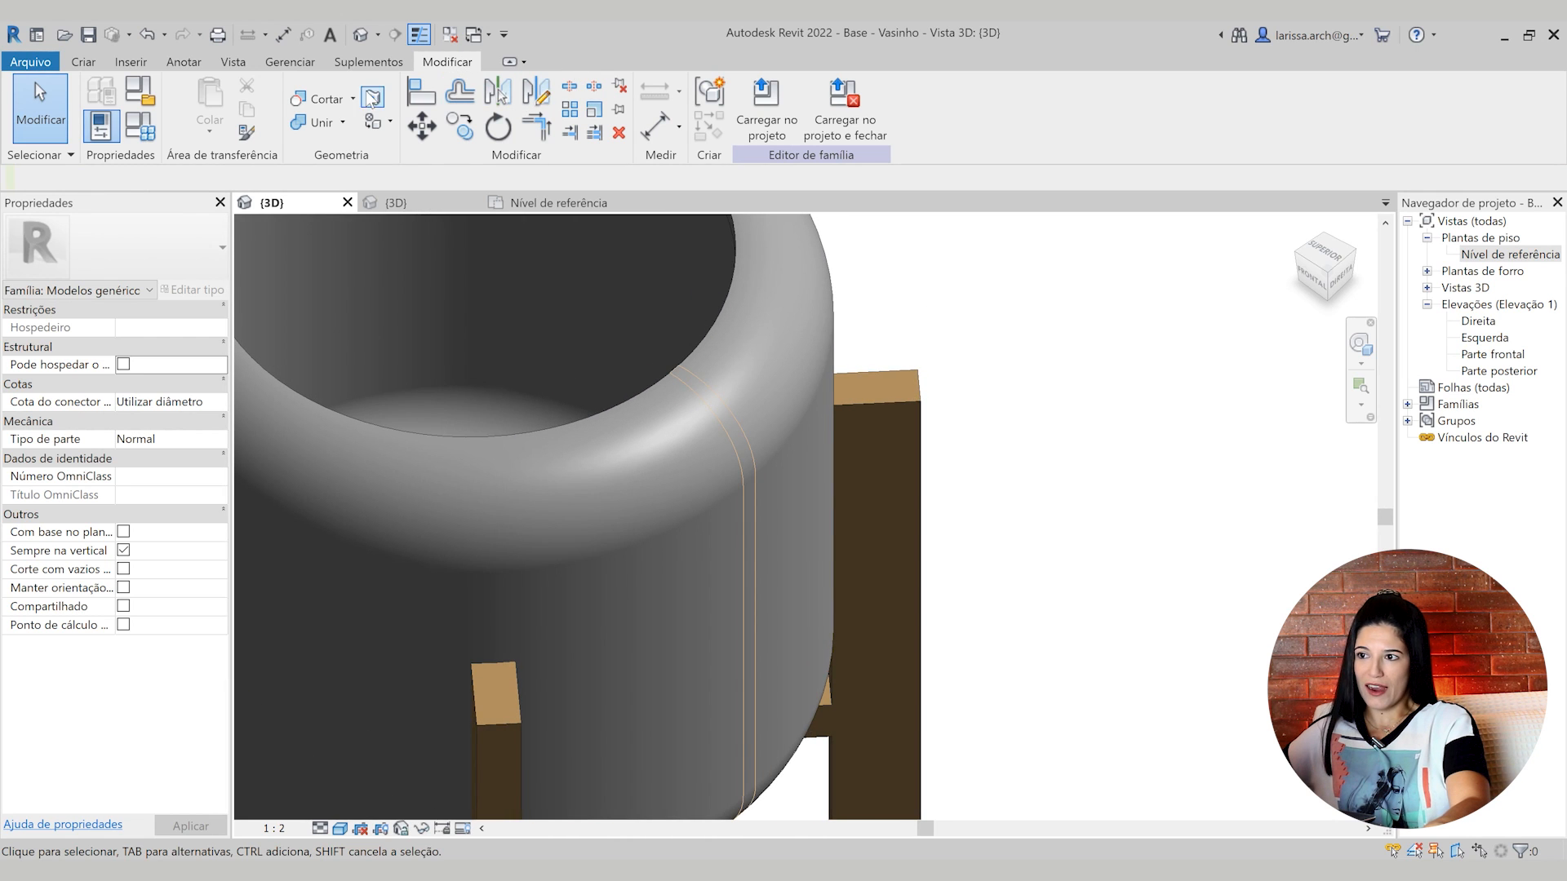
pyautogui.click(320, 99)
pyautogui.scroll(-2, 881, 325)
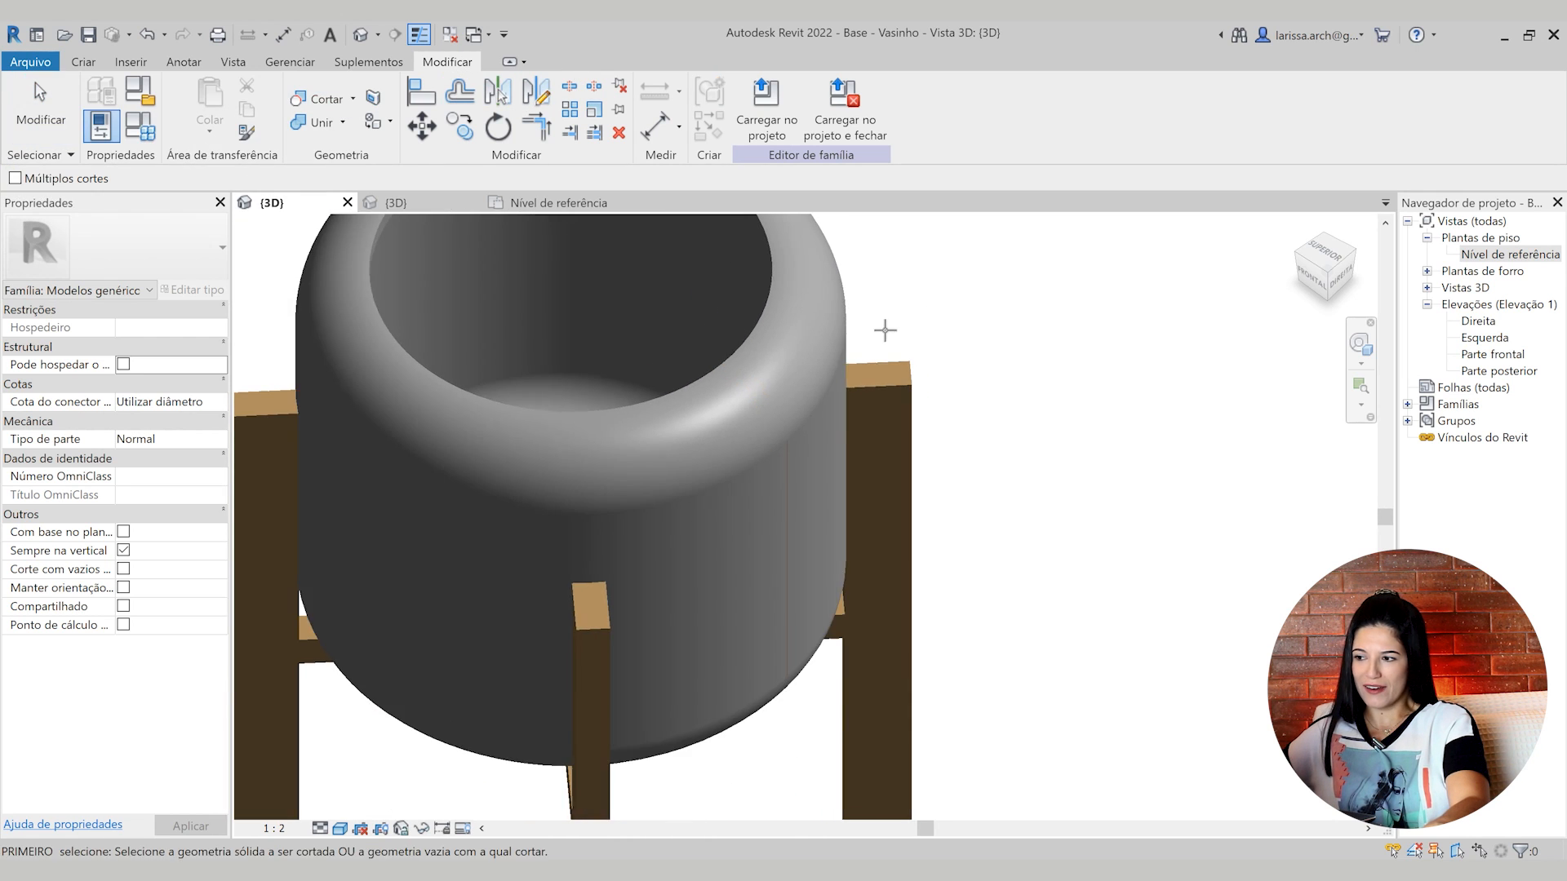
pyautogui.click(792, 457)
pyautogui.click(661, 401)
pyautogui.scroll(-2, 949, 381)
pyautogui.press('Escape')
pyautogui.keyDown('shift'); pyautogui.moveTo(948, 380); pyautogui.dragTo(873, 363, button='middle'); pyautogui.keyUp('shift')
pyautogui.scroll(5, 794, 369)
pyautogui.keyDown('shift'); pyautogui.moveTo(752, 413); pyautogui.dragTo(759, 555, button='middle'); pyautogui.keyUp('shift')
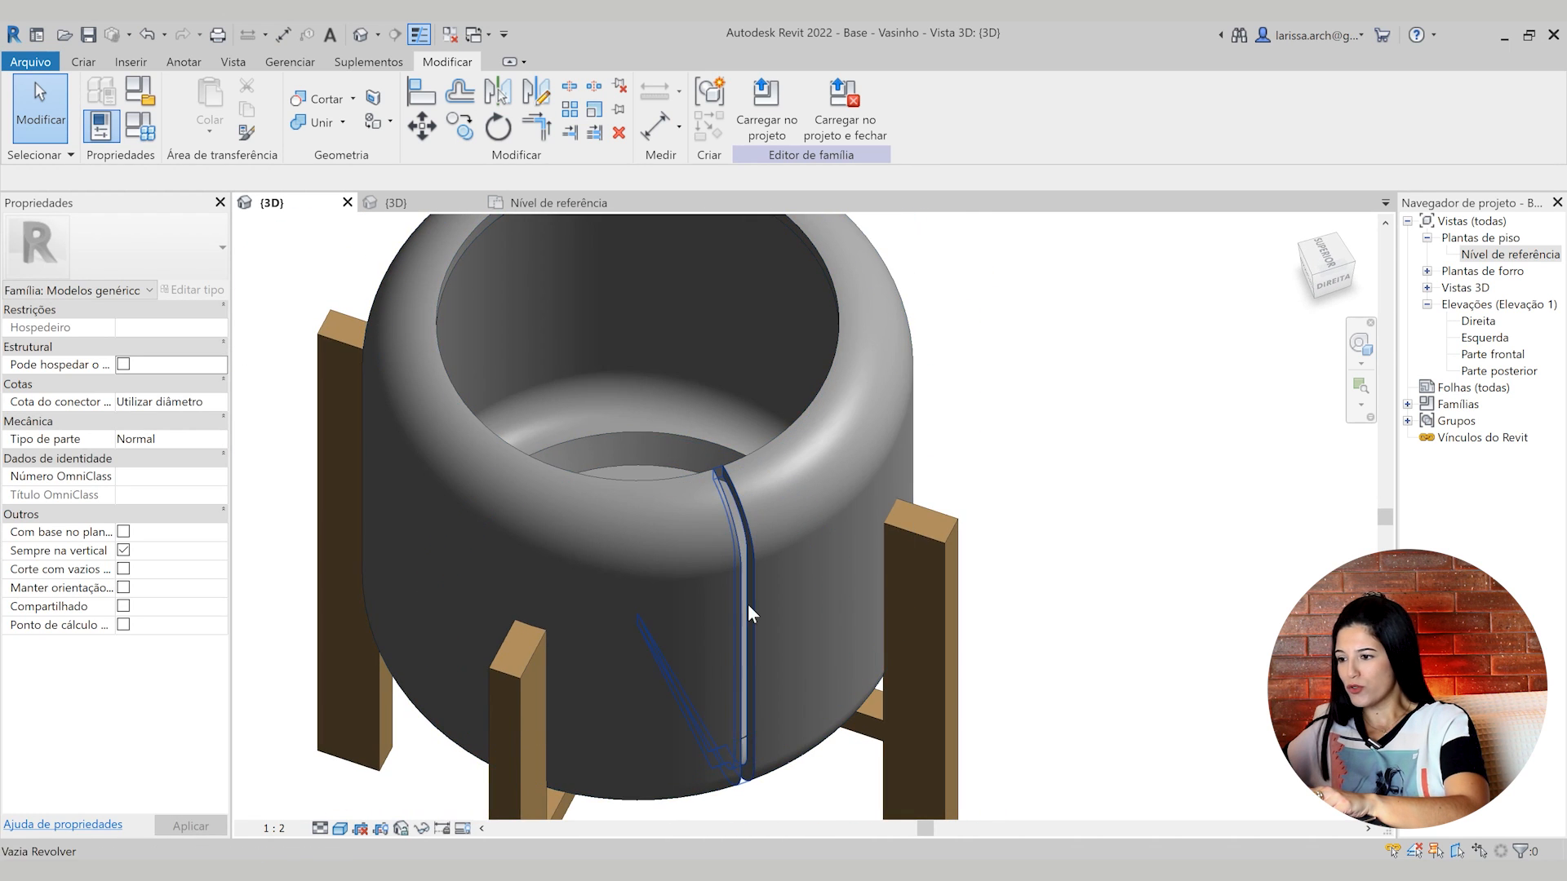
pyautogui.scroll(4, 752, 517)
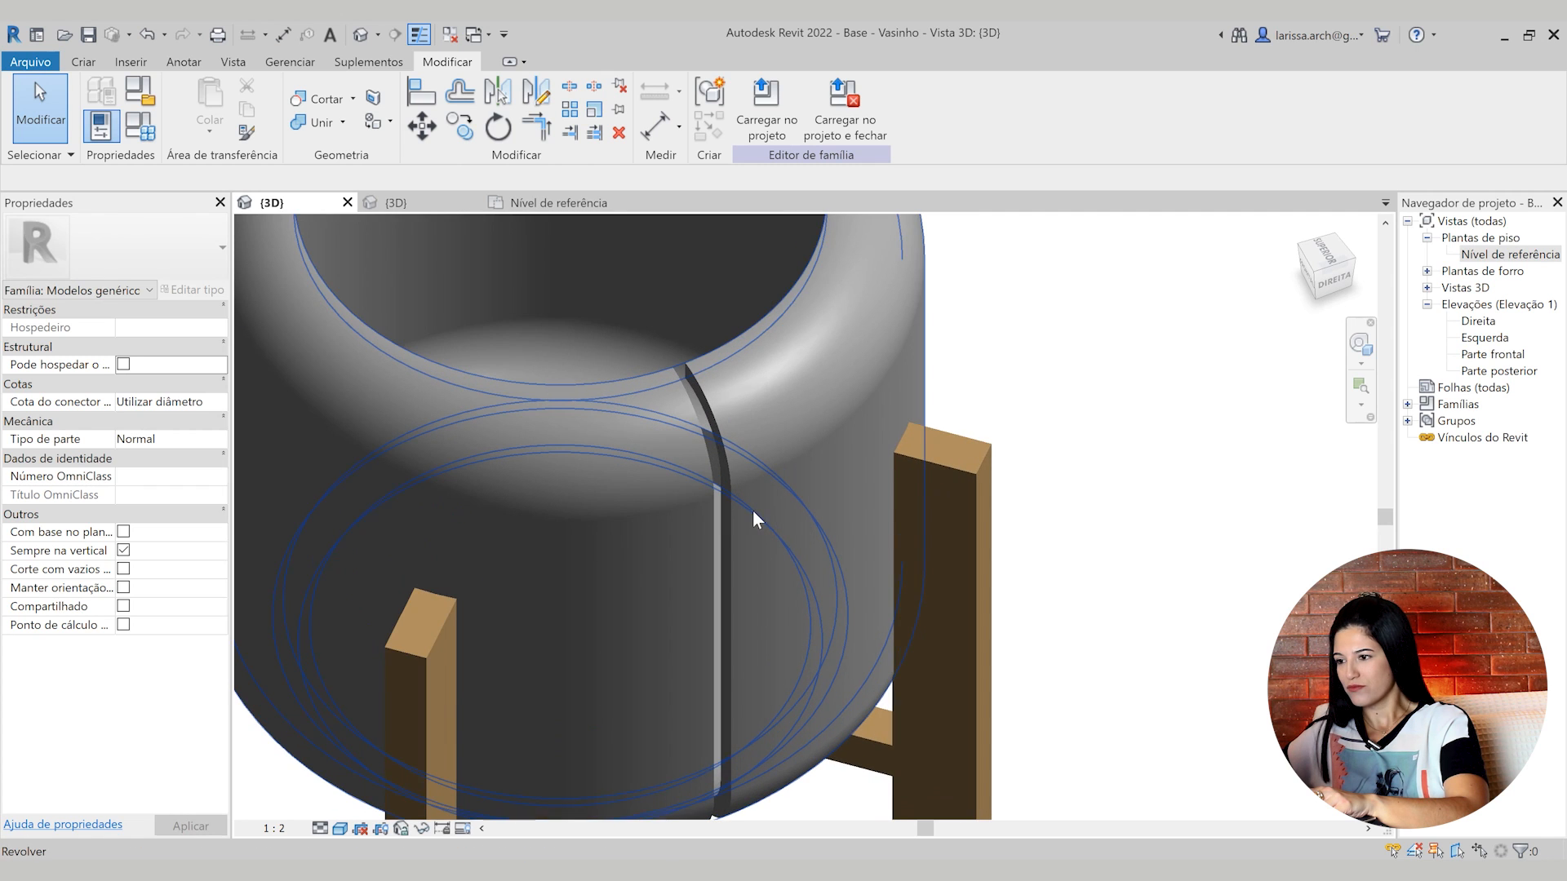
# Close the inactive views and examine the grooves around the pot in the finished Vasinho family's 3D view
pyautogui.click(451, 34)
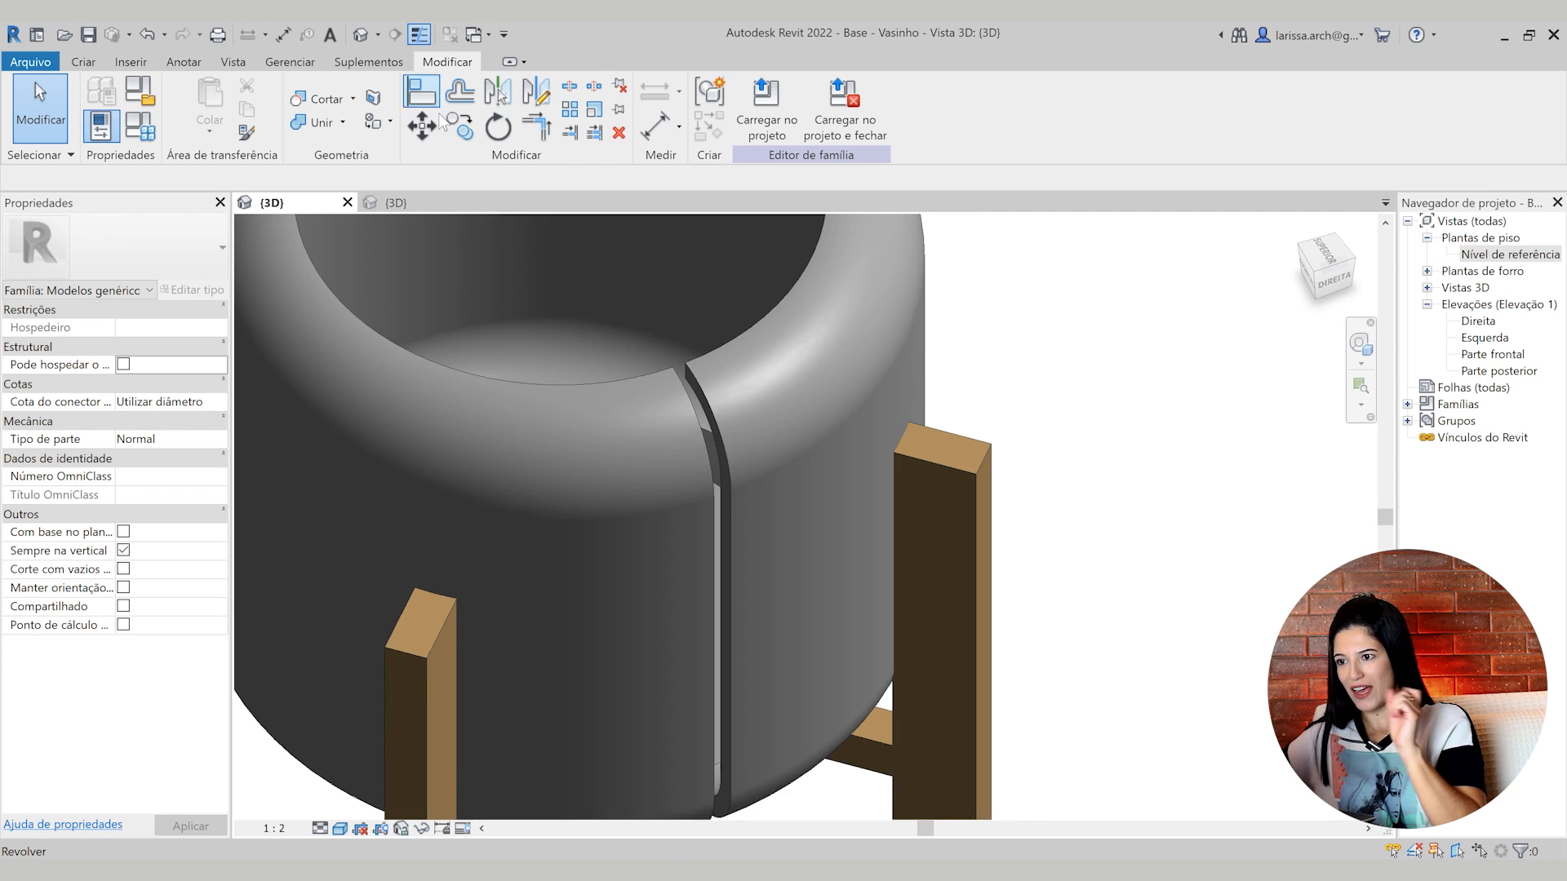
pyautogui.click(406, 204)
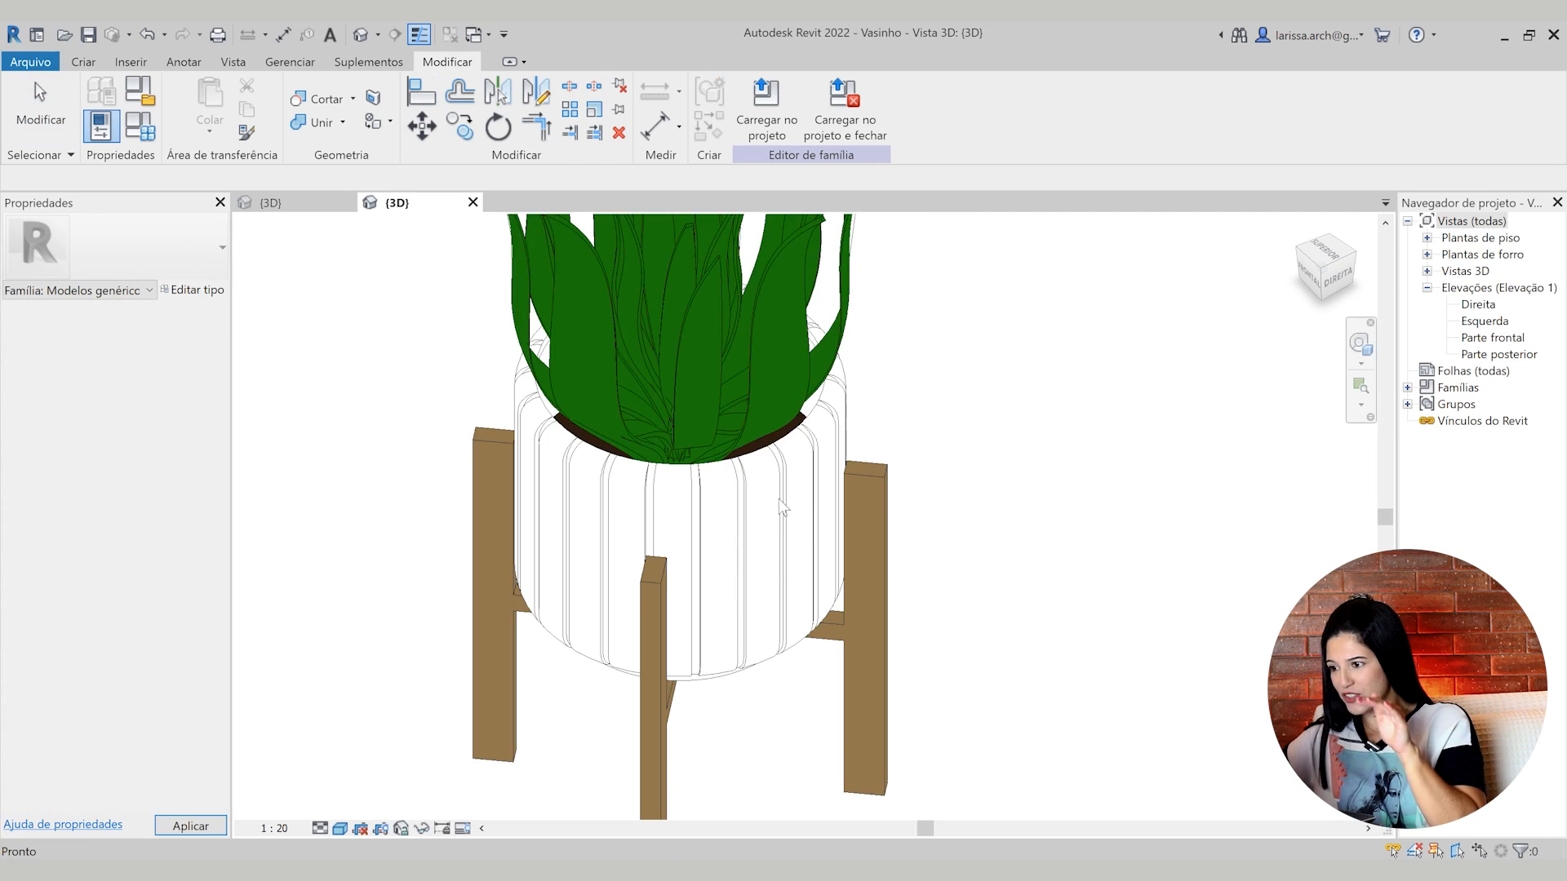
pyautogui.scroll(5, 1024, 516)
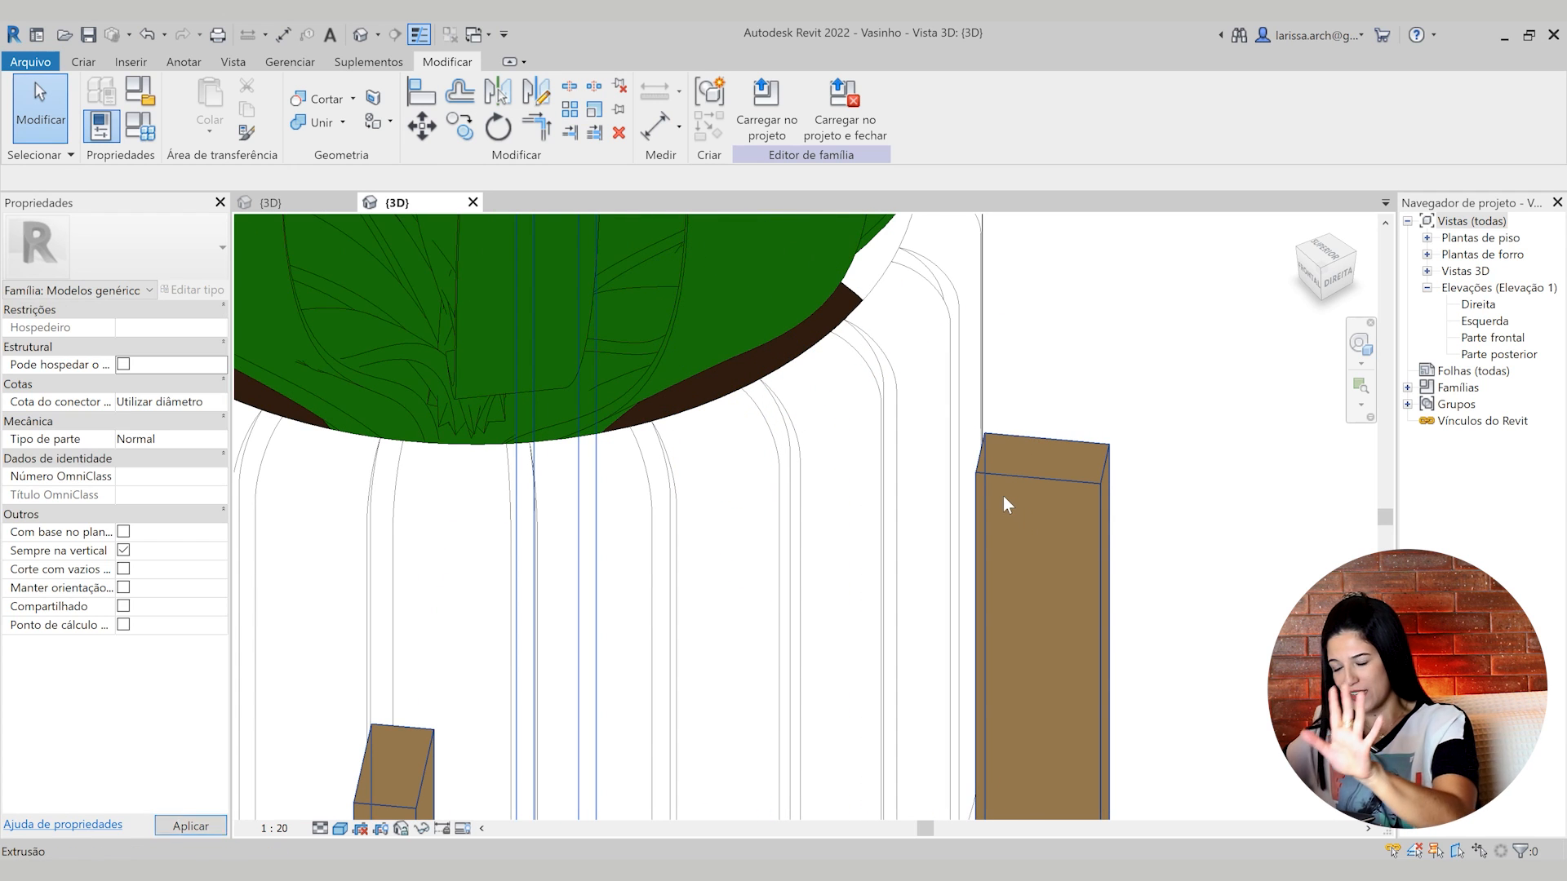
pyautogui.scroll(-3, 1002, 496)
pyautogui.keyDown('shift'); pyautogui.moveTo(927, 474); pyautogui.dragTo(808, 465, button='middle'); pyautogui.keyUp('shift')
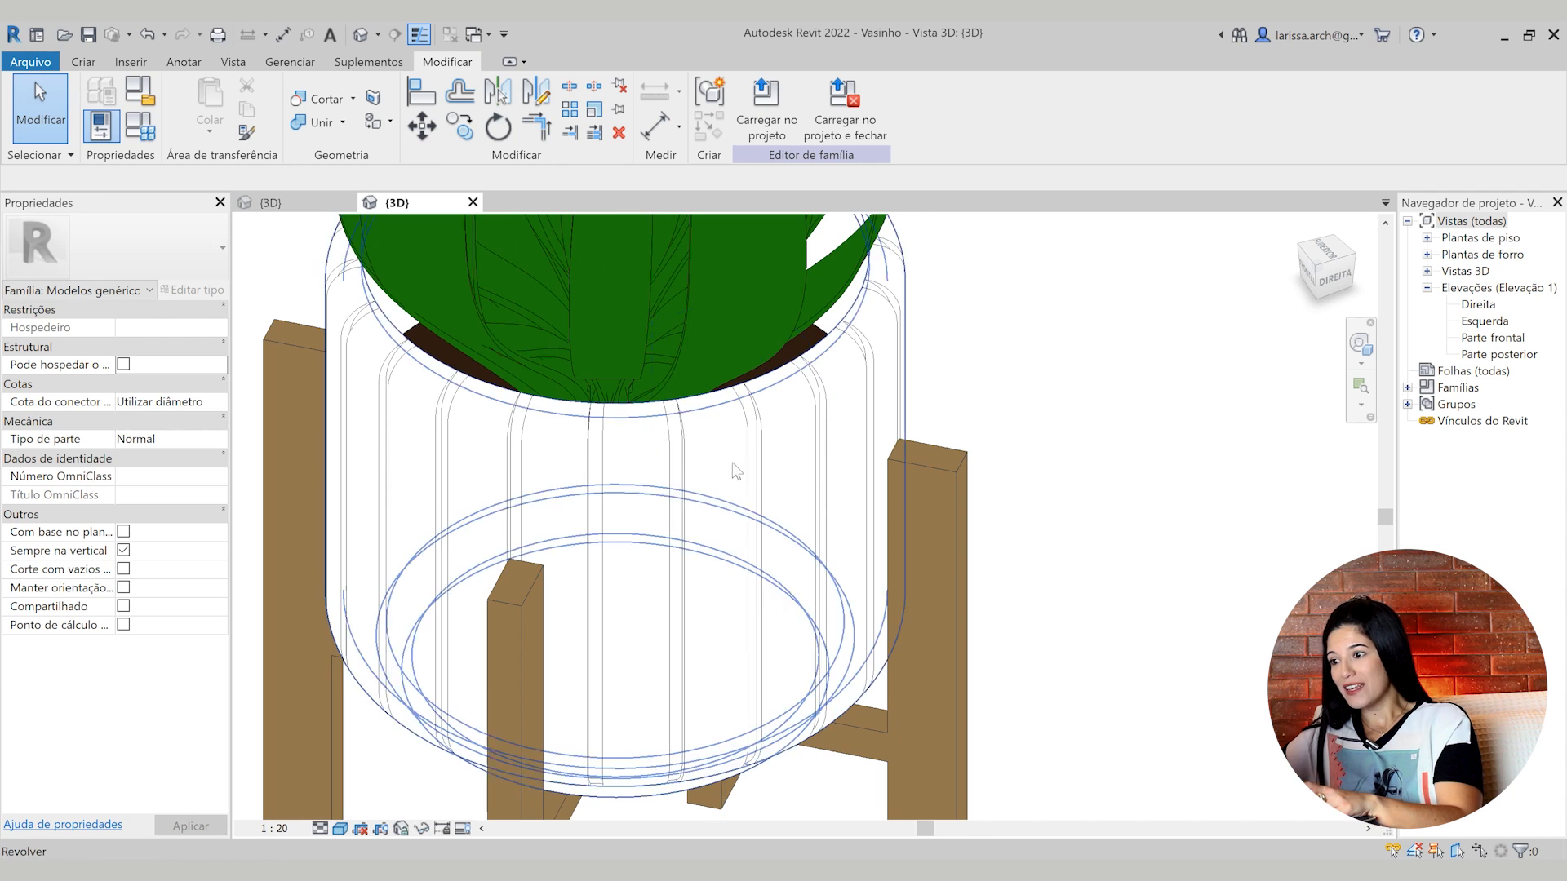
pyautogui.keyDown('shift'); pyautogui.moveTo(682, 478); pyautogui.dragTo(798, 517, button='middle'); pyautogui.keyUp('shift')
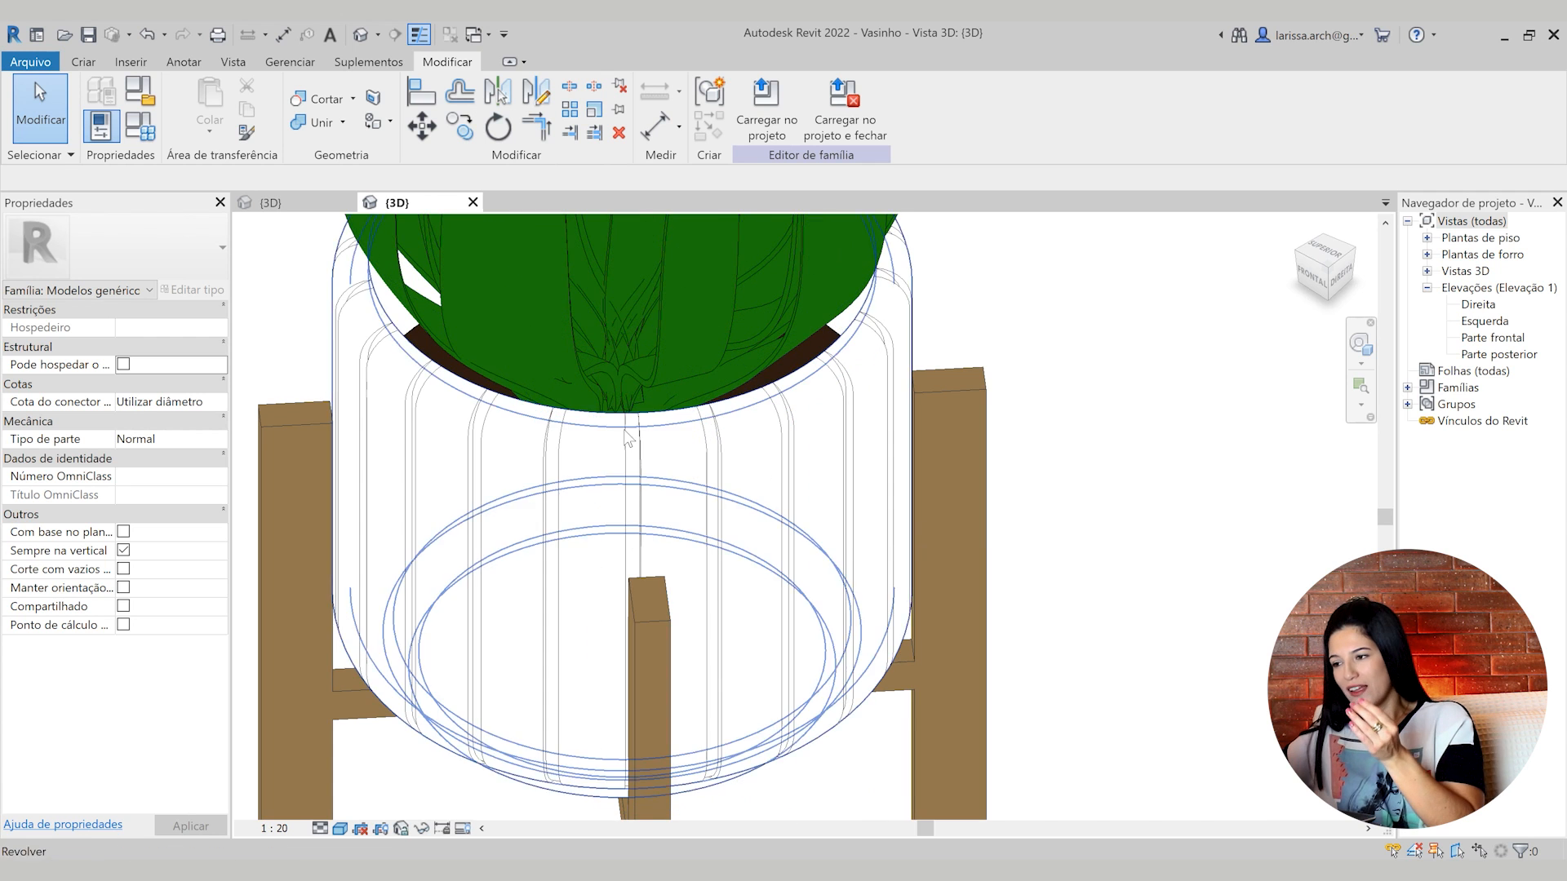
pyautogui.scroll(5, 803, 367)
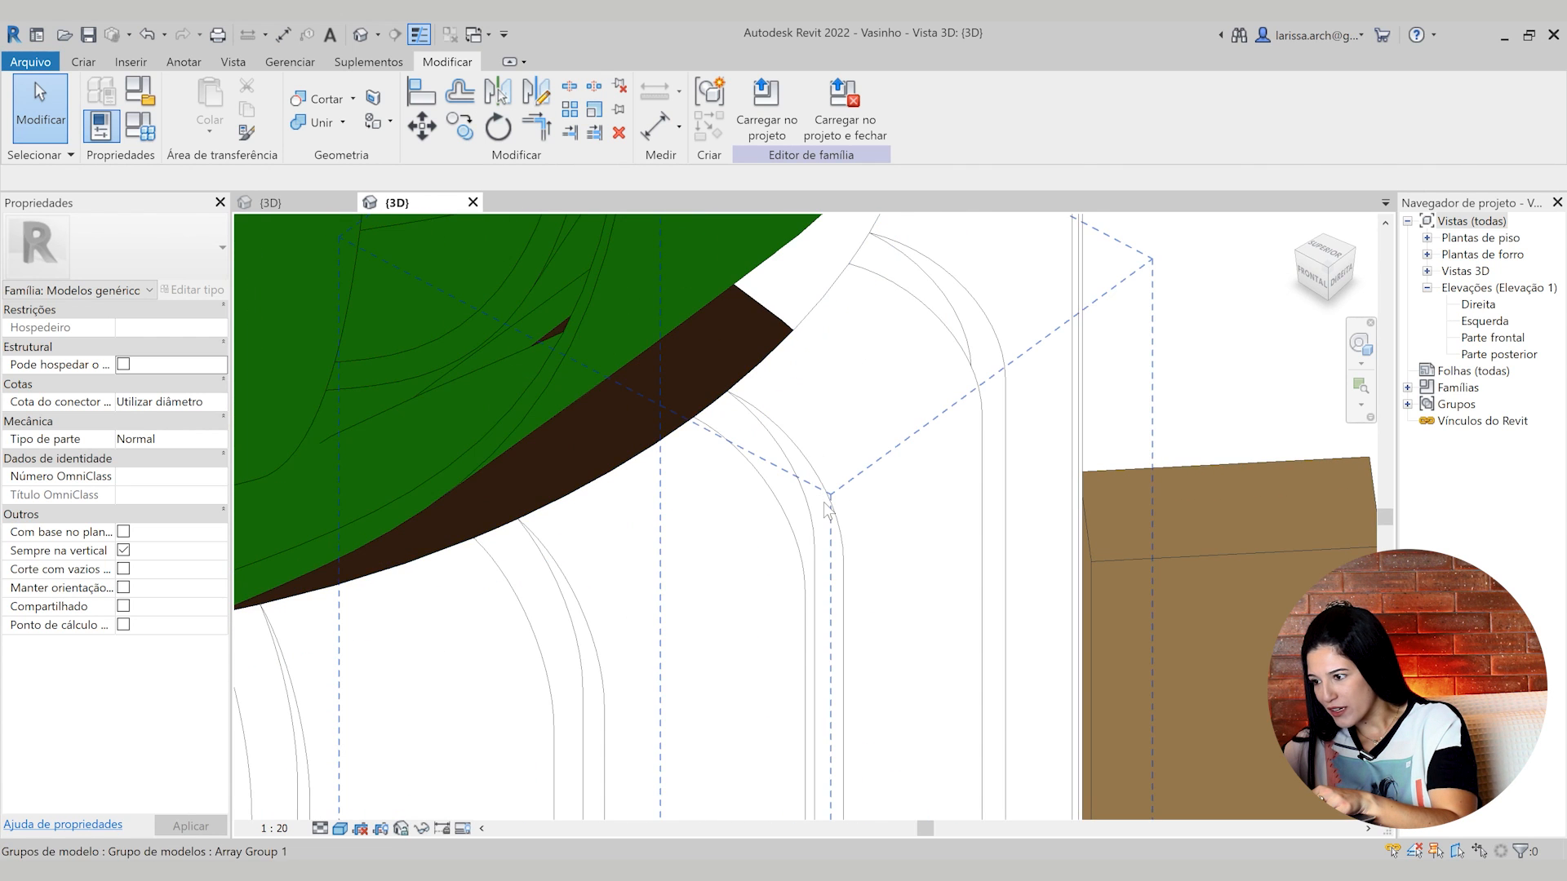
pyautogui.scroll(-3, 831, 448)
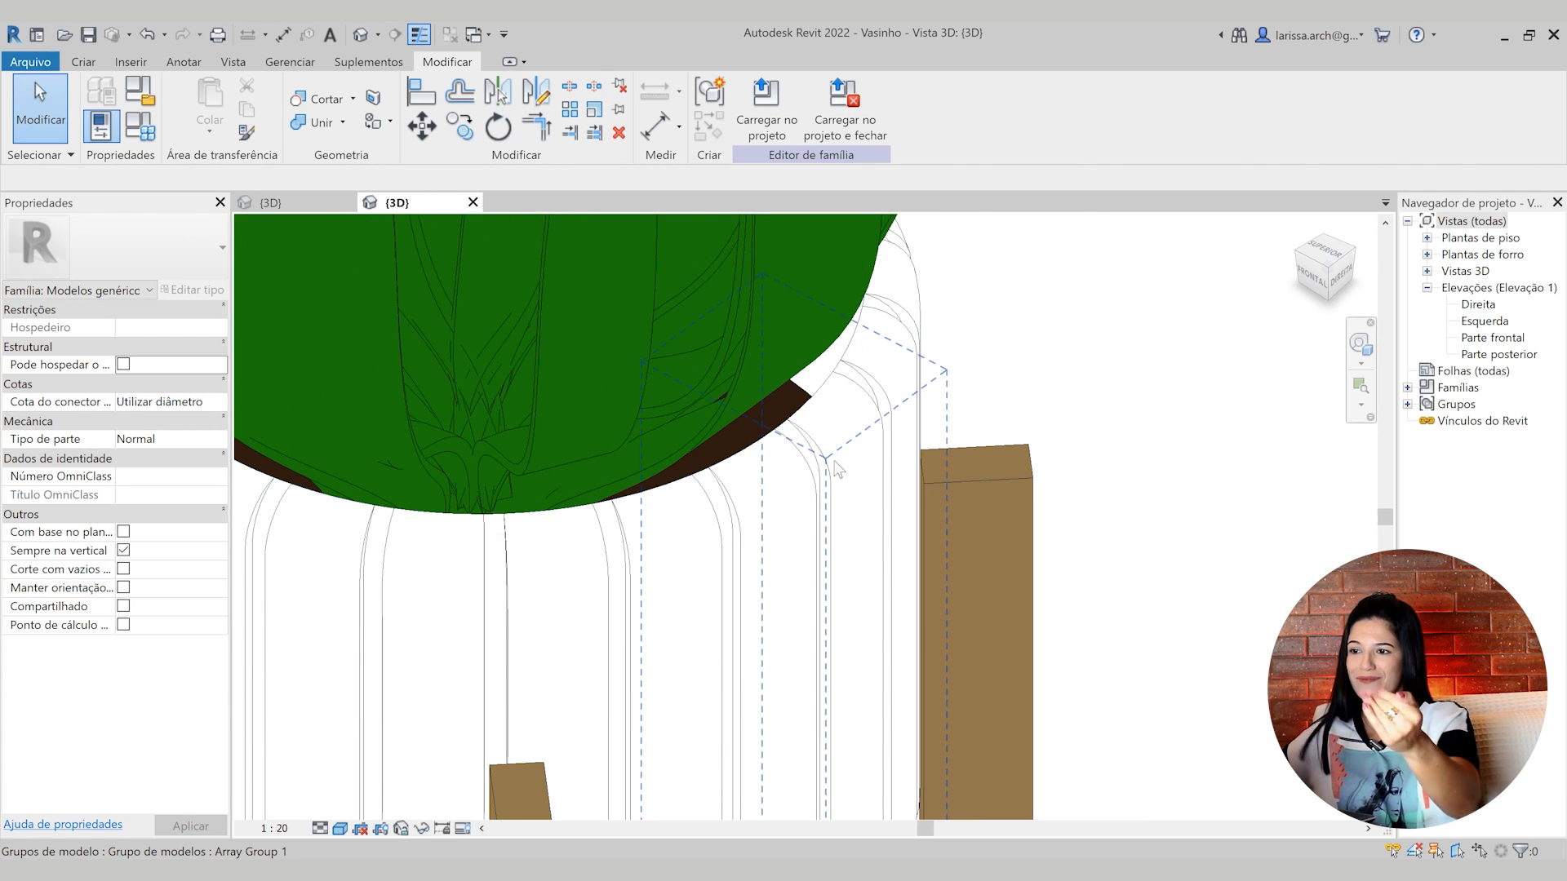
pyautogui.scroll(-3, 858, 401)
pyautogui.keyDown('shift'); pyautogui.moveTo(901, 447); pyautogui.dragTo(797, 381, button='middle'); pyautogui.keyUp('shift')
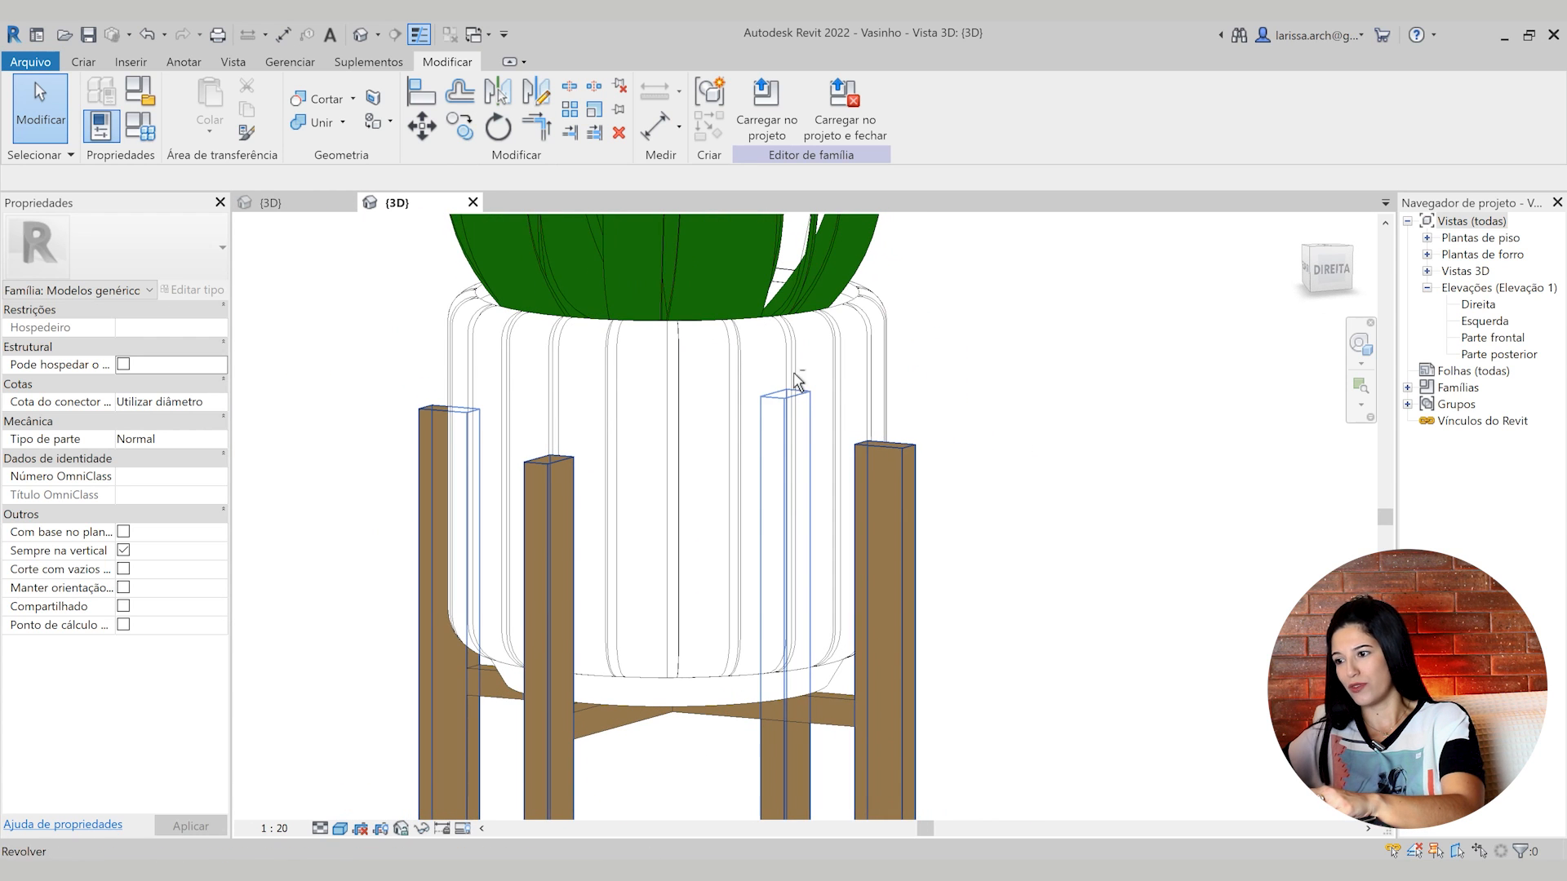
# Open the void slice's revolve sketch in the Base - Vasinho family for editing in the Parte frontal elevation, with thin lines turned off
pyautogui.click(282, 202)
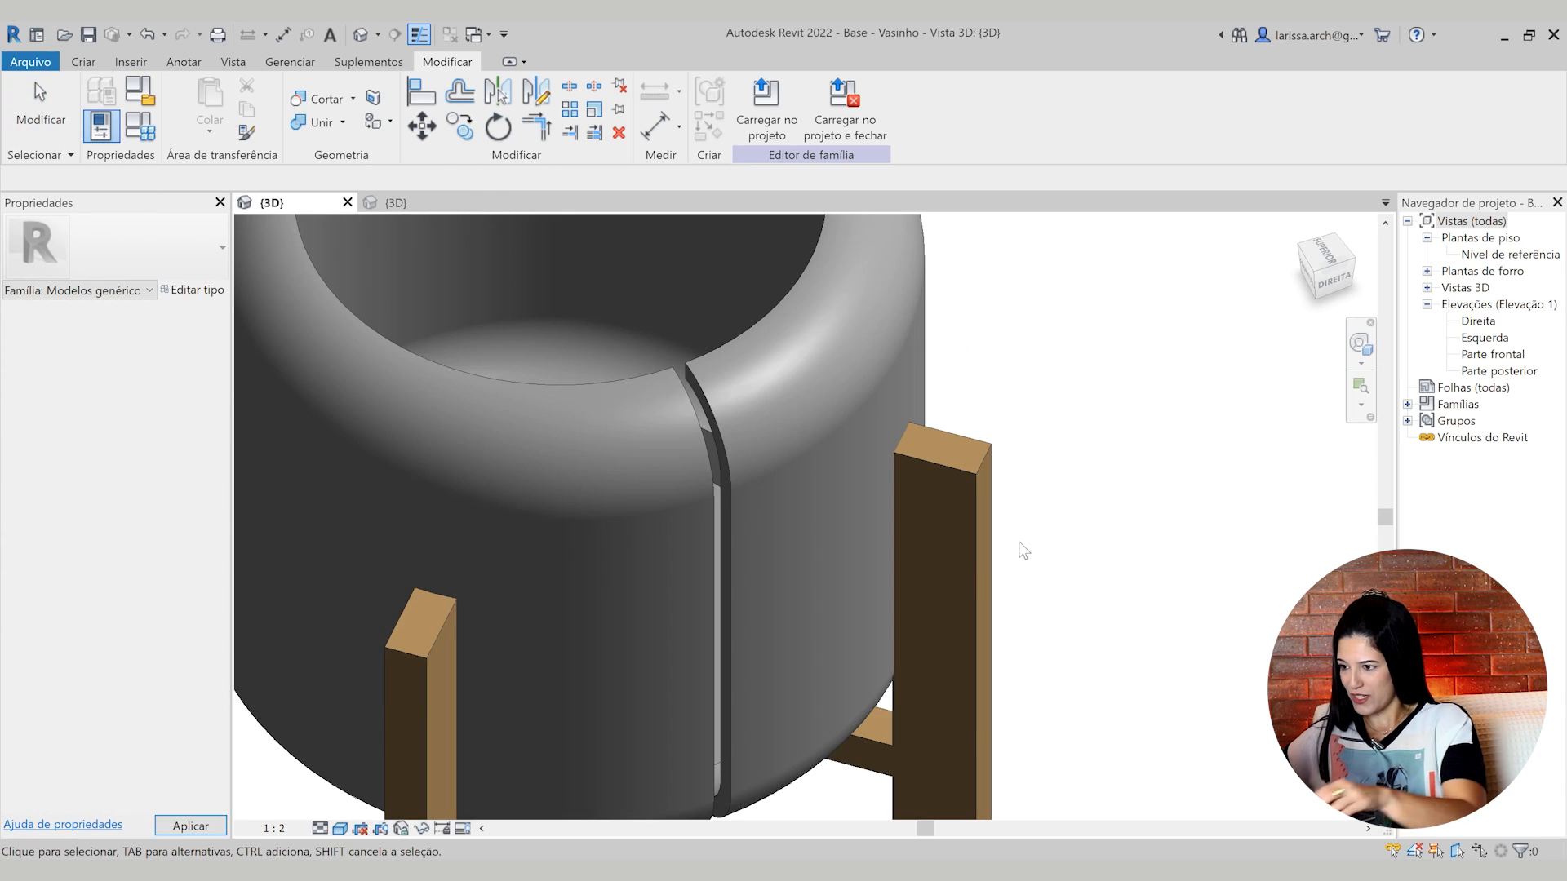
pyautogui.scroll(-4, 1017, 452)
pyautogui.moveTo(898, 596); pyautogui.dragTo(740, 612, button='middle')
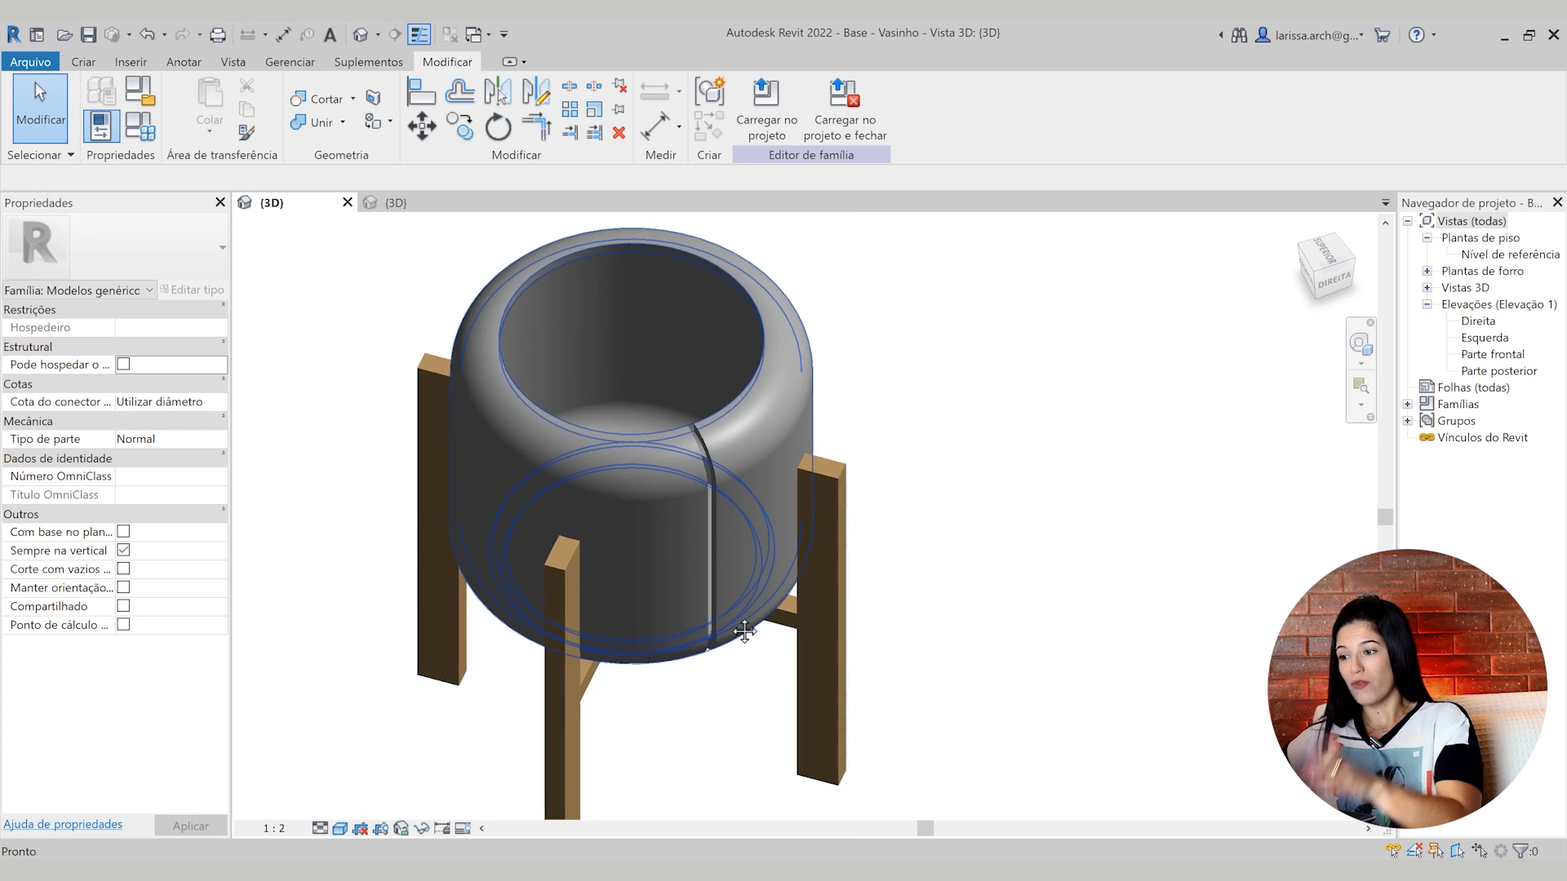
pyautogui.scroll(3, 880, 599)
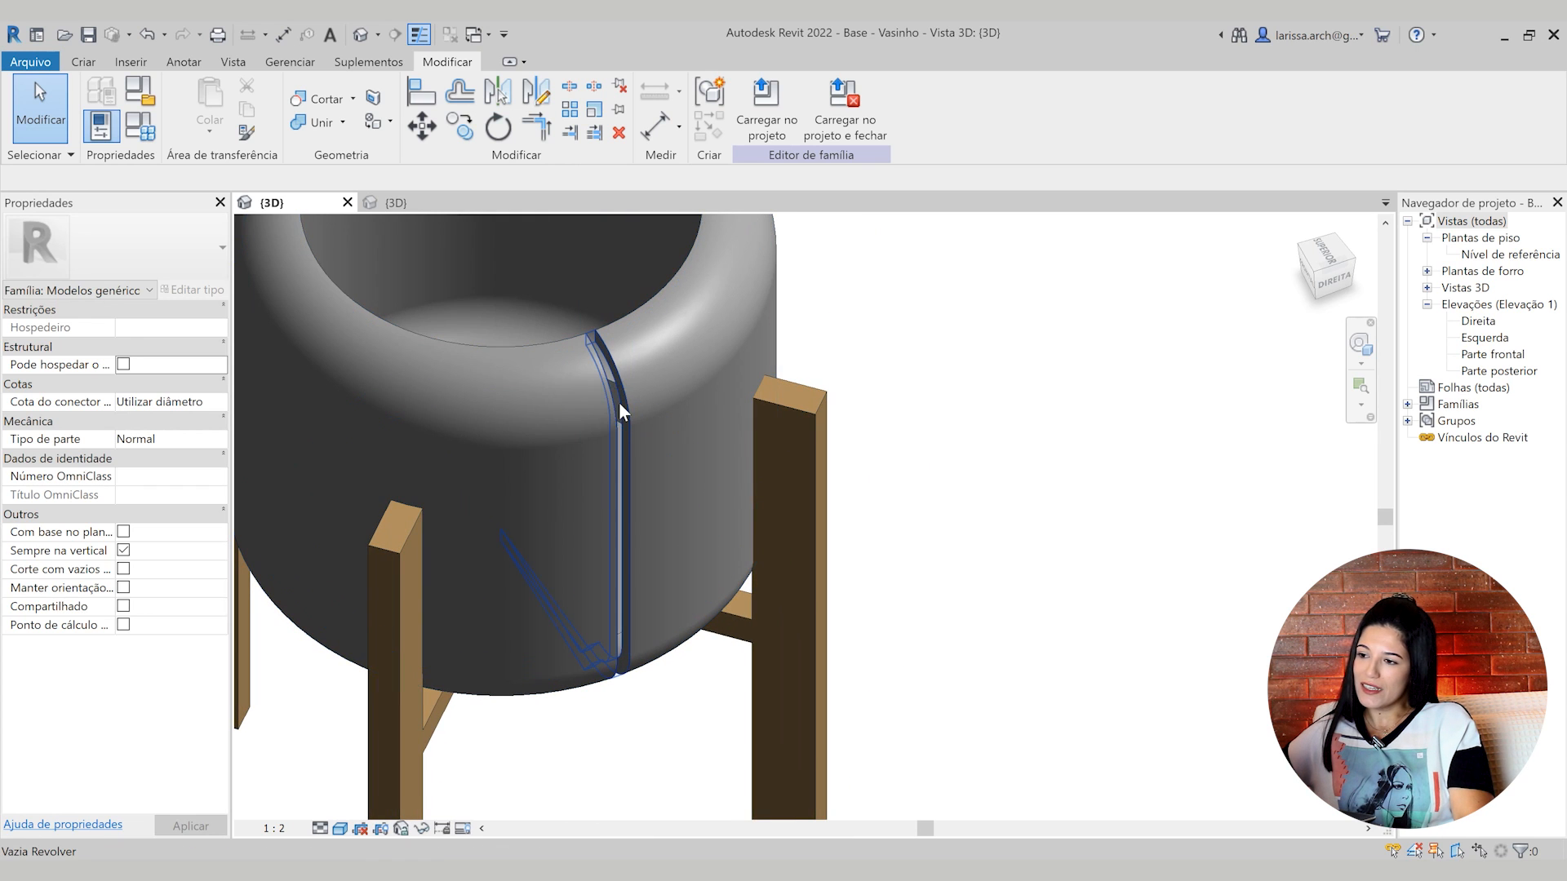
pyautogui.click(617, 399)
pyautogui.click(747, 127)
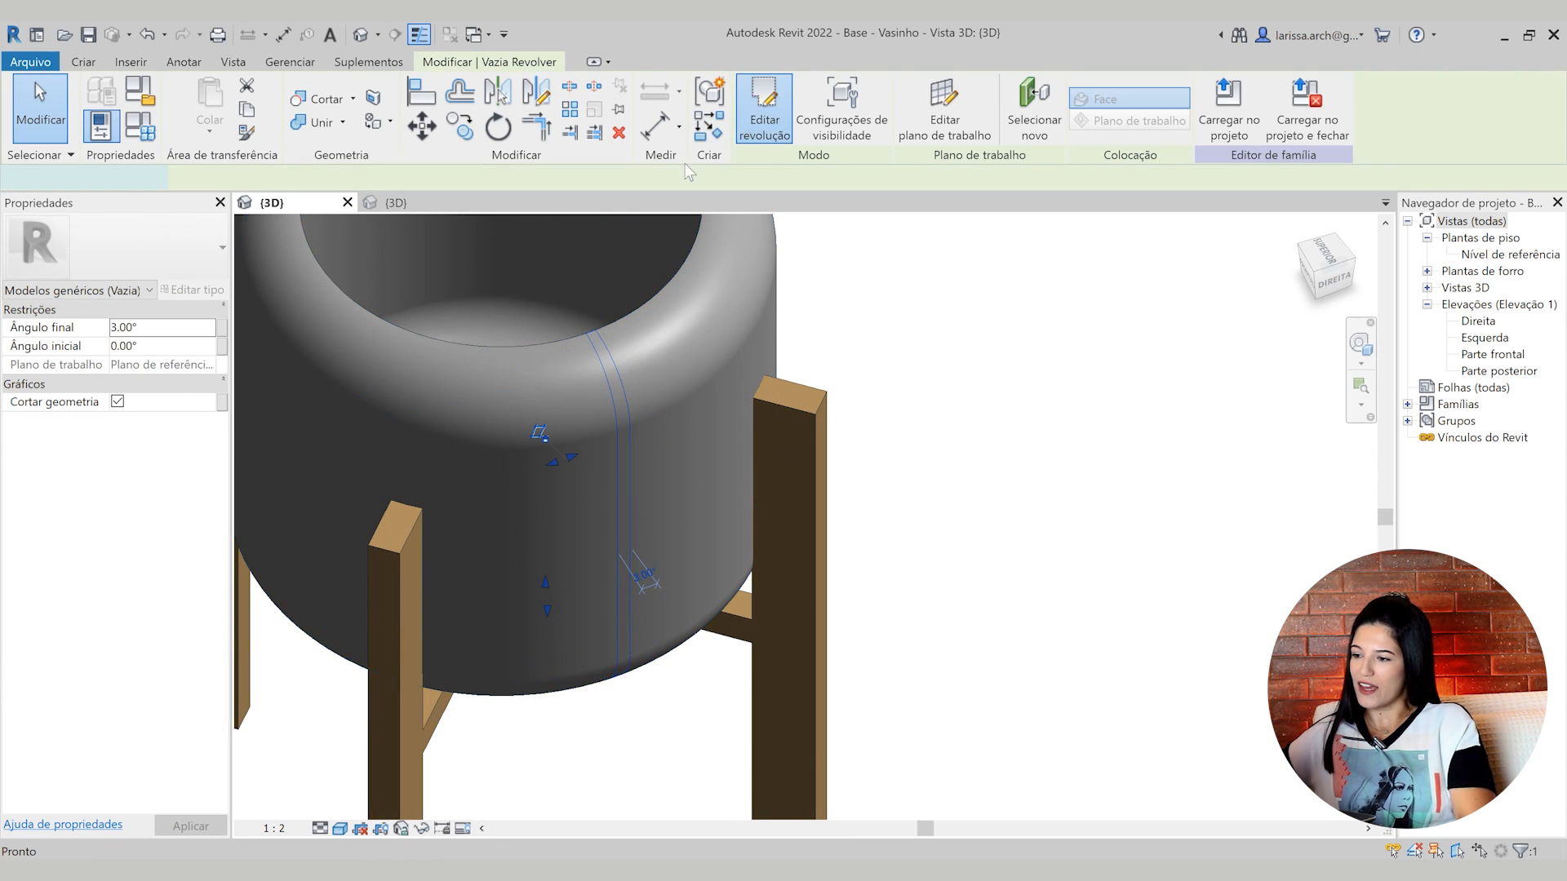
pyautogui.click(1494, 356)
pyautogui.doubleClick(1495, 358)
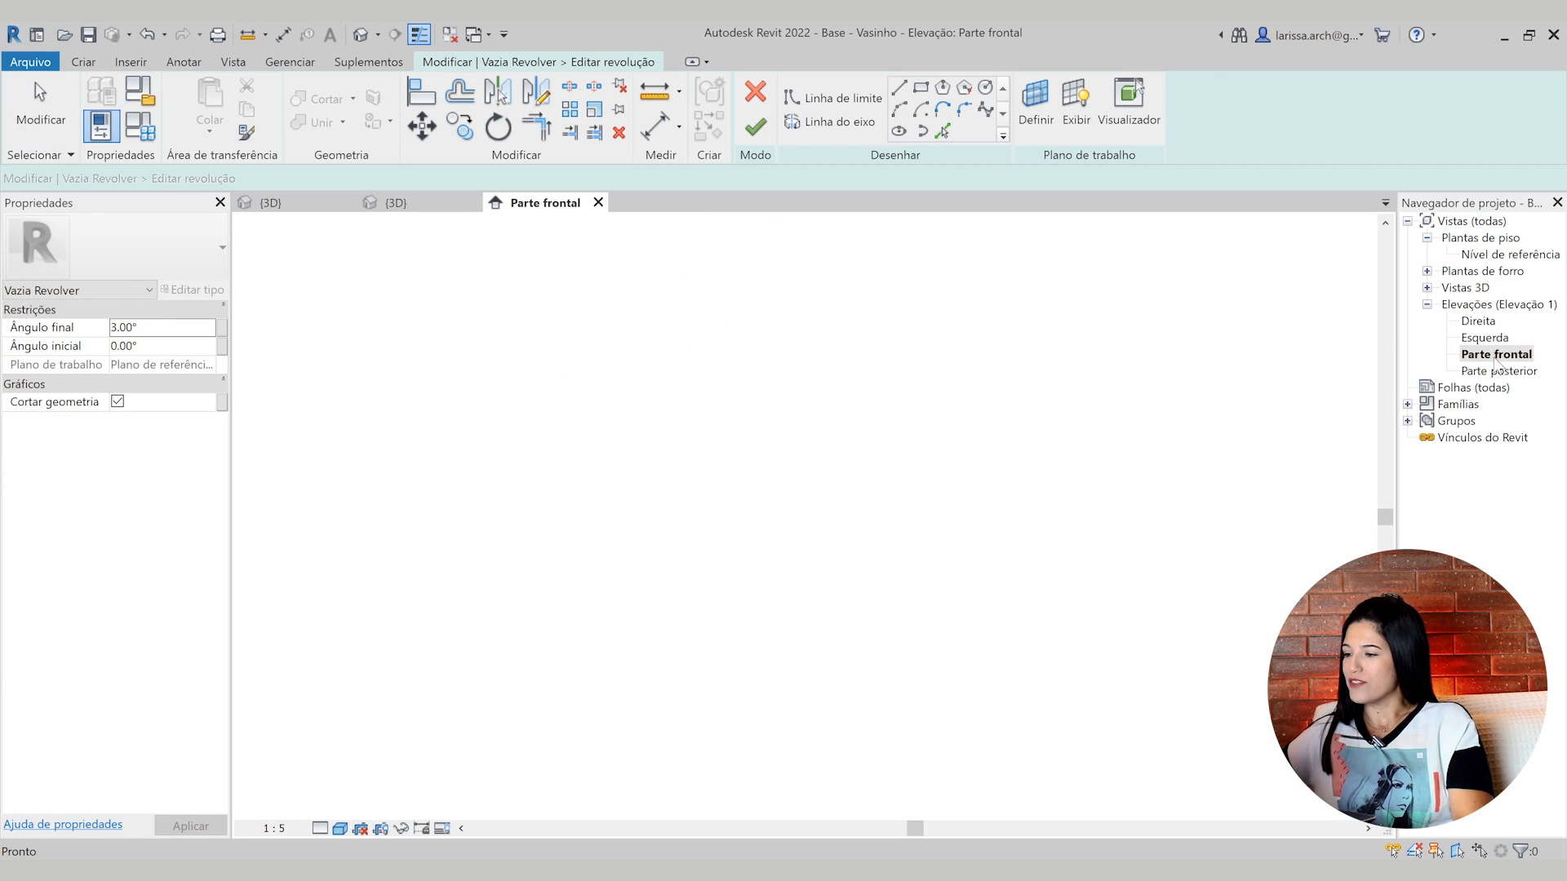
pyautogui.scroll(4, 764, 547)
pyautogui.moveTo(864, 634); pyautogui.dragTo(752, 518, button='middle')
pyautogui.press('t')
pyautogui.press('l')
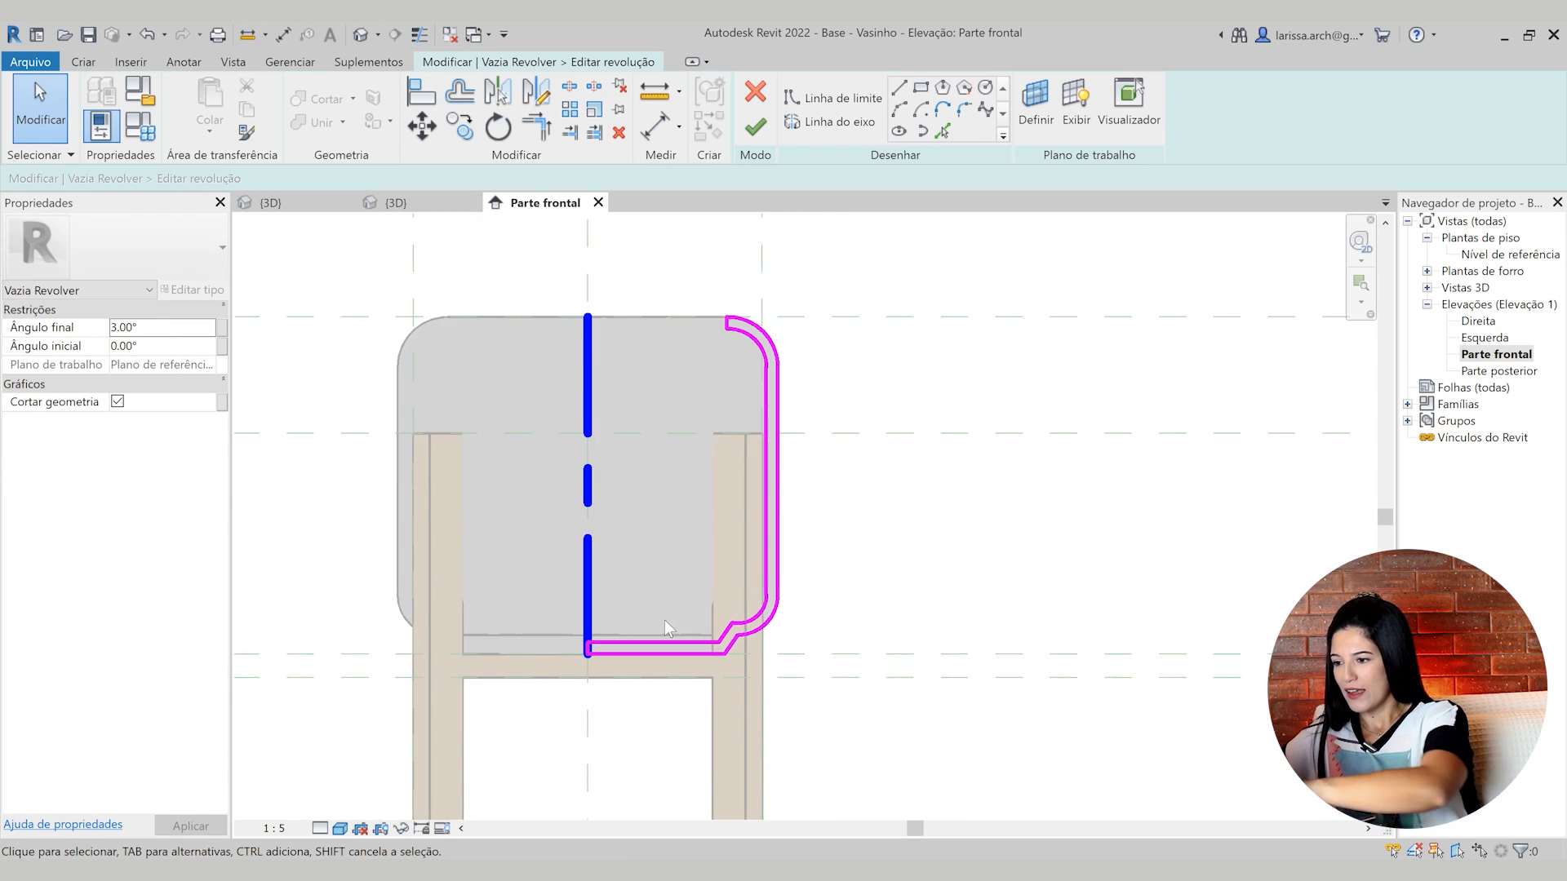
# Delete the pot-base lines and the two slanted foot lines from the void's sketch profile
pyautogui.scroll(2, 664, 620)
pyautogui.click(670, 654)
pyautogui.press('Delete')
pyautogui.click(545, 665)
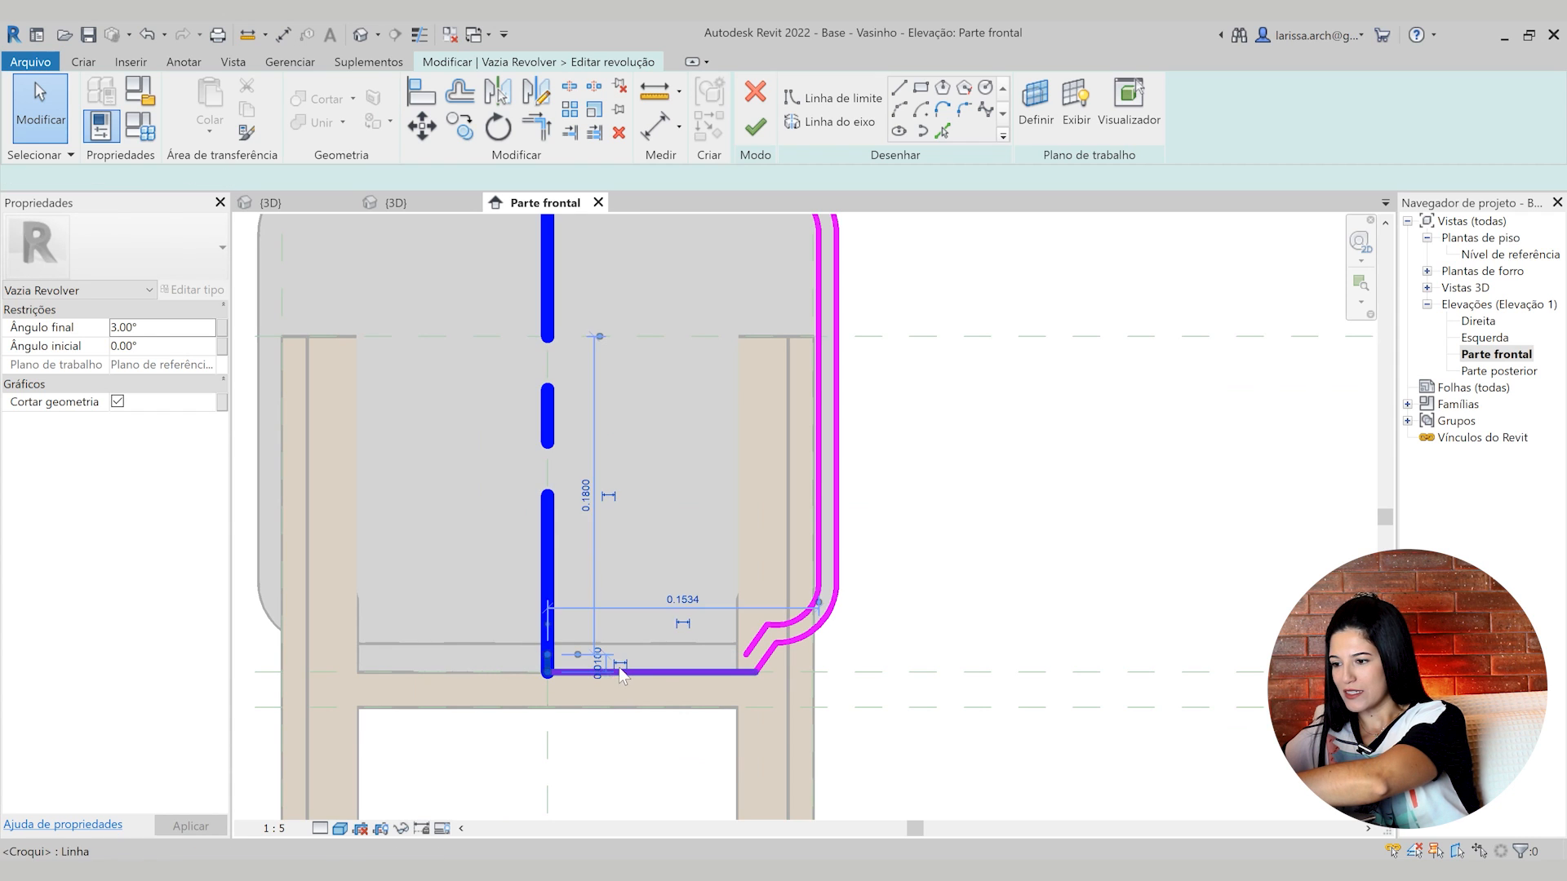
pyautogui.press('Delete')
pyautogui.click(625, 673)
pyautogui.press('Delete')
pyautogui.click(754, 645)
pyautogui.press('Delete')
pyautogui.click(765, 664)
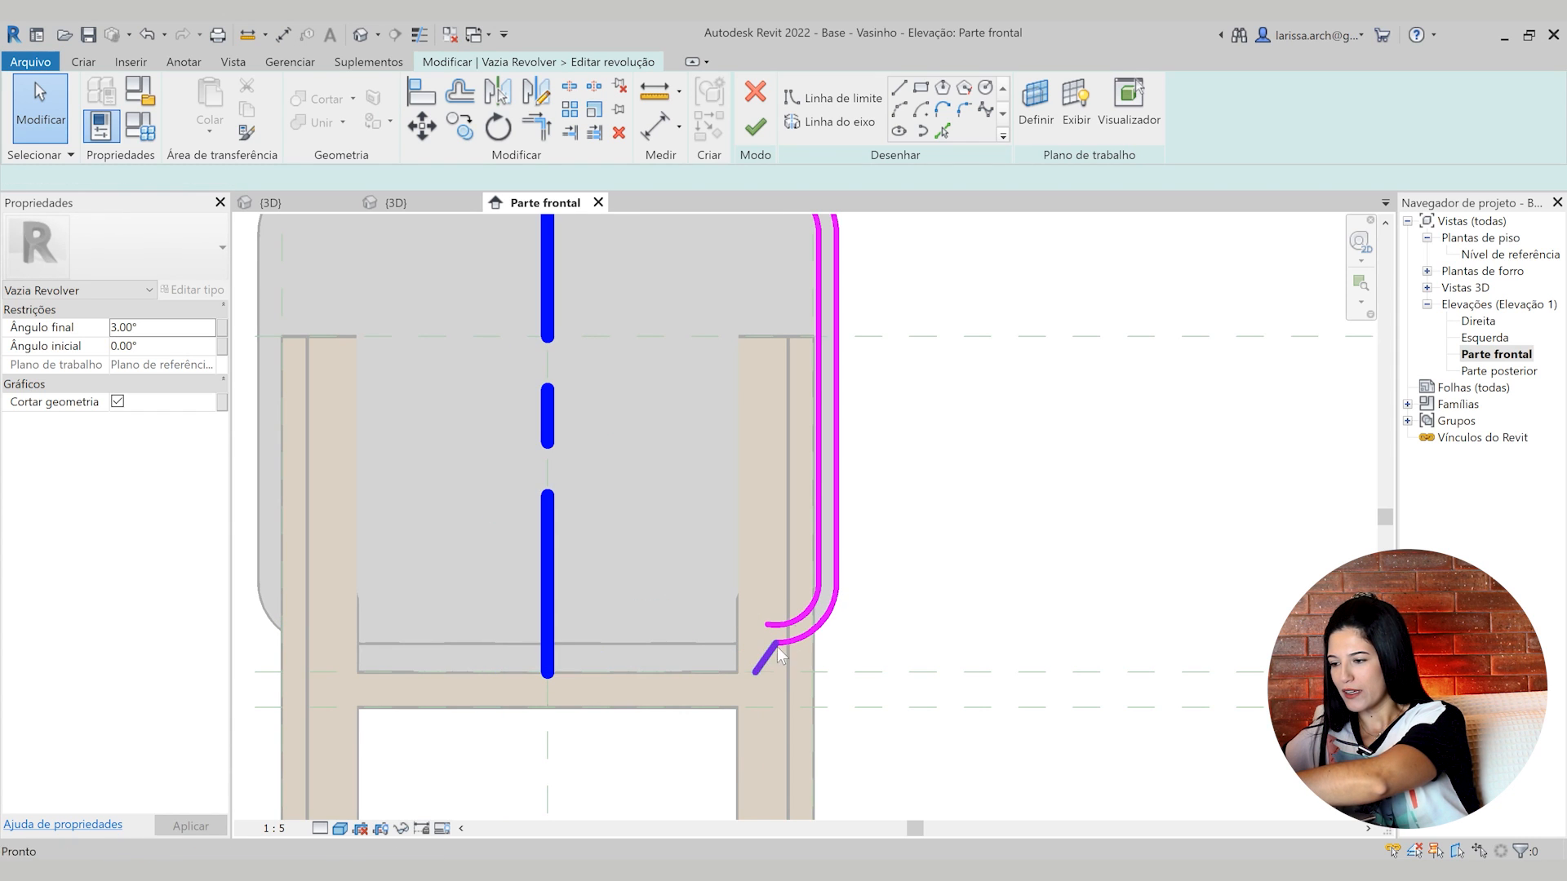
pyautogui.press('Delete')
# Delete the inner arcs at the profile's lower and upper corners, along with the short line closing the rim
pyautogui.scroll(3, 803, 617)
pyautogui.click(803, 614)
pyautogui.press('Delete')
pyautogui.scroll(-7, 800, 626)
pyautogui.scroll(2, 830, 491)
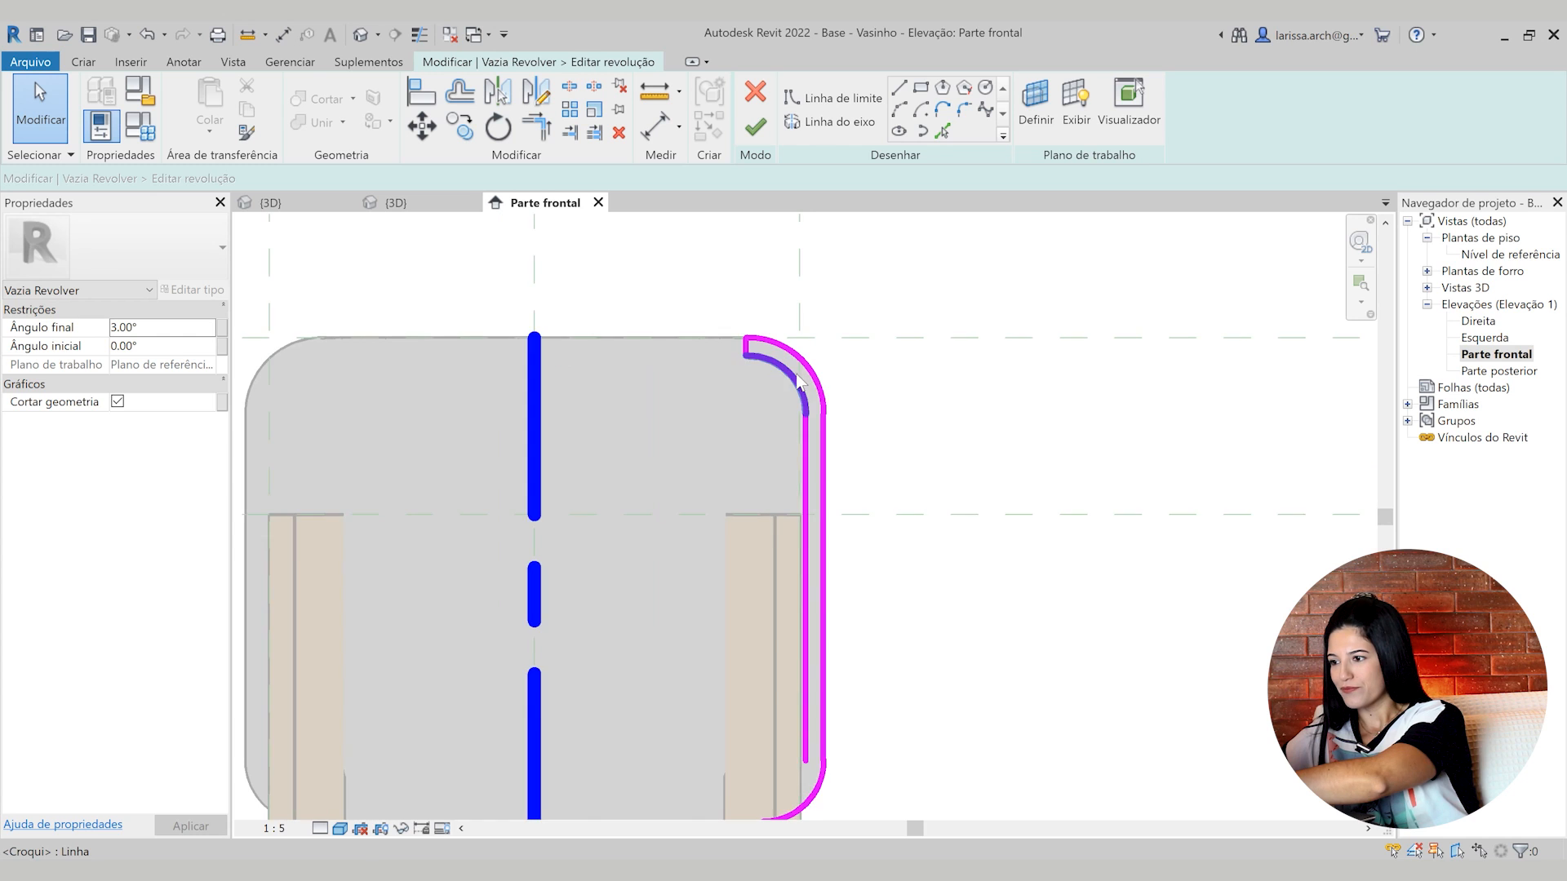
pyautogui.scroll(2, 755, 353)
pyautogui.click(731, 346)
pyautogui.press('Delete')
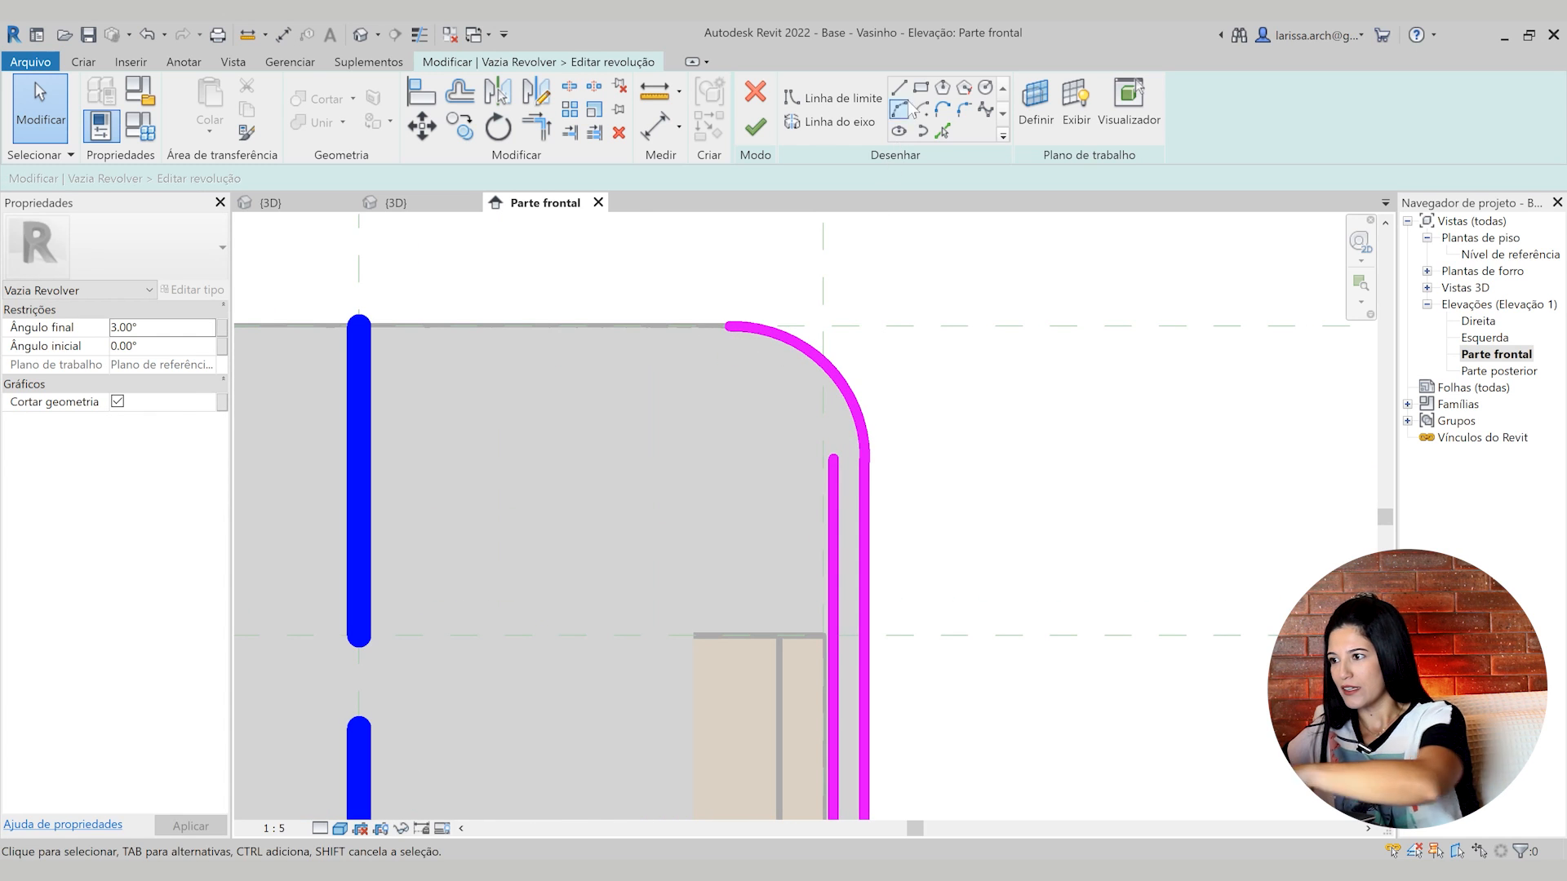
pyautogui.click(898, 109)
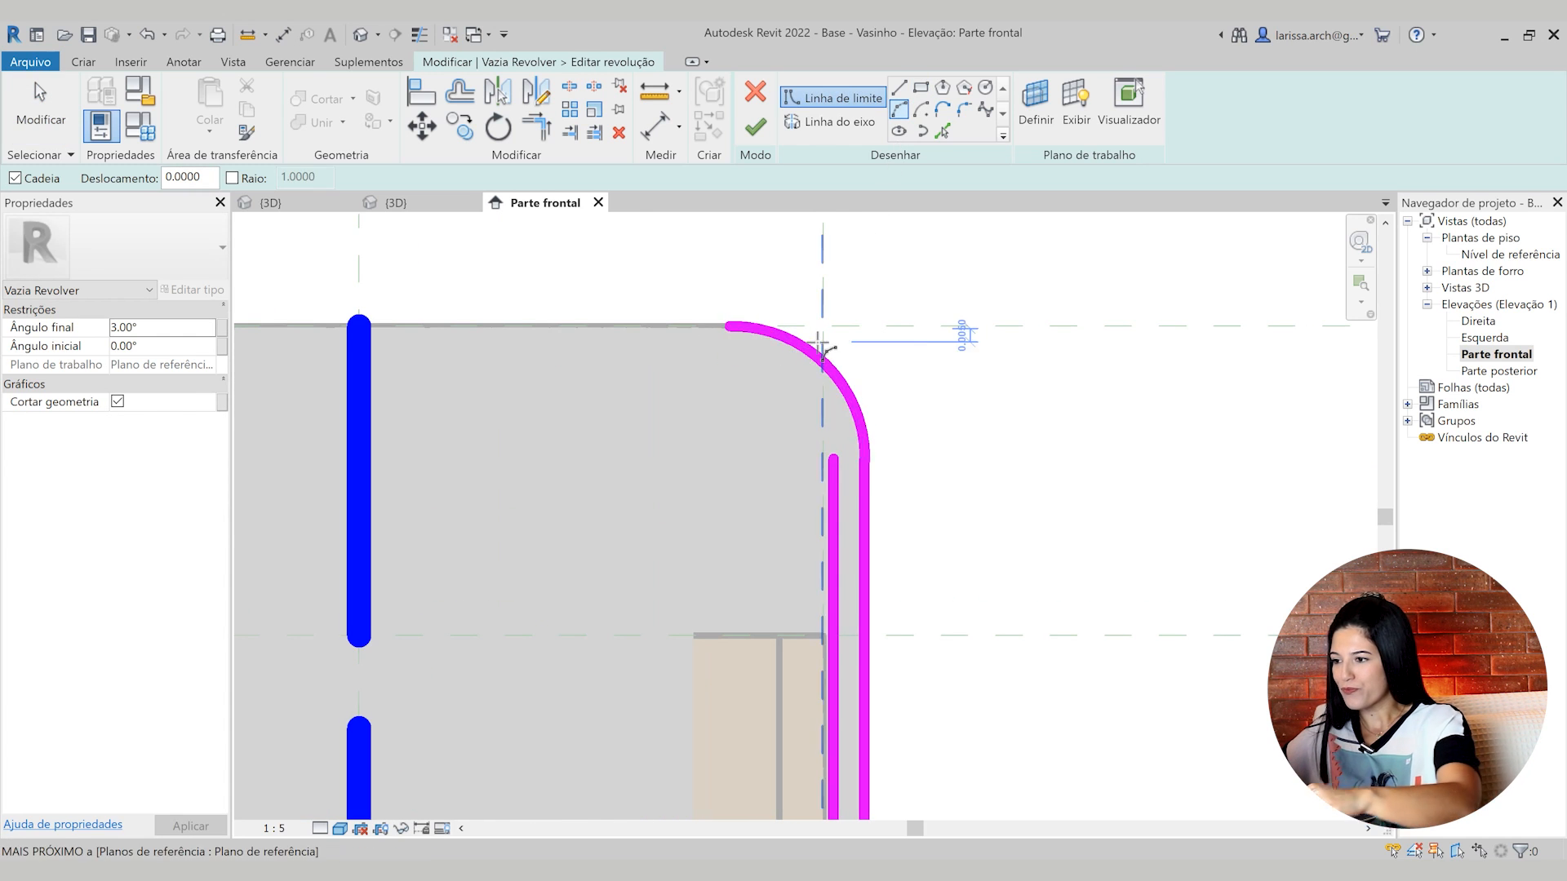
pyautogui.scroll(-2, 874, 378)
pyautogui.scroll(1, 940, 371)
pyautogui.press('Escape')
pyautogui.scroll(2, 841, 373)
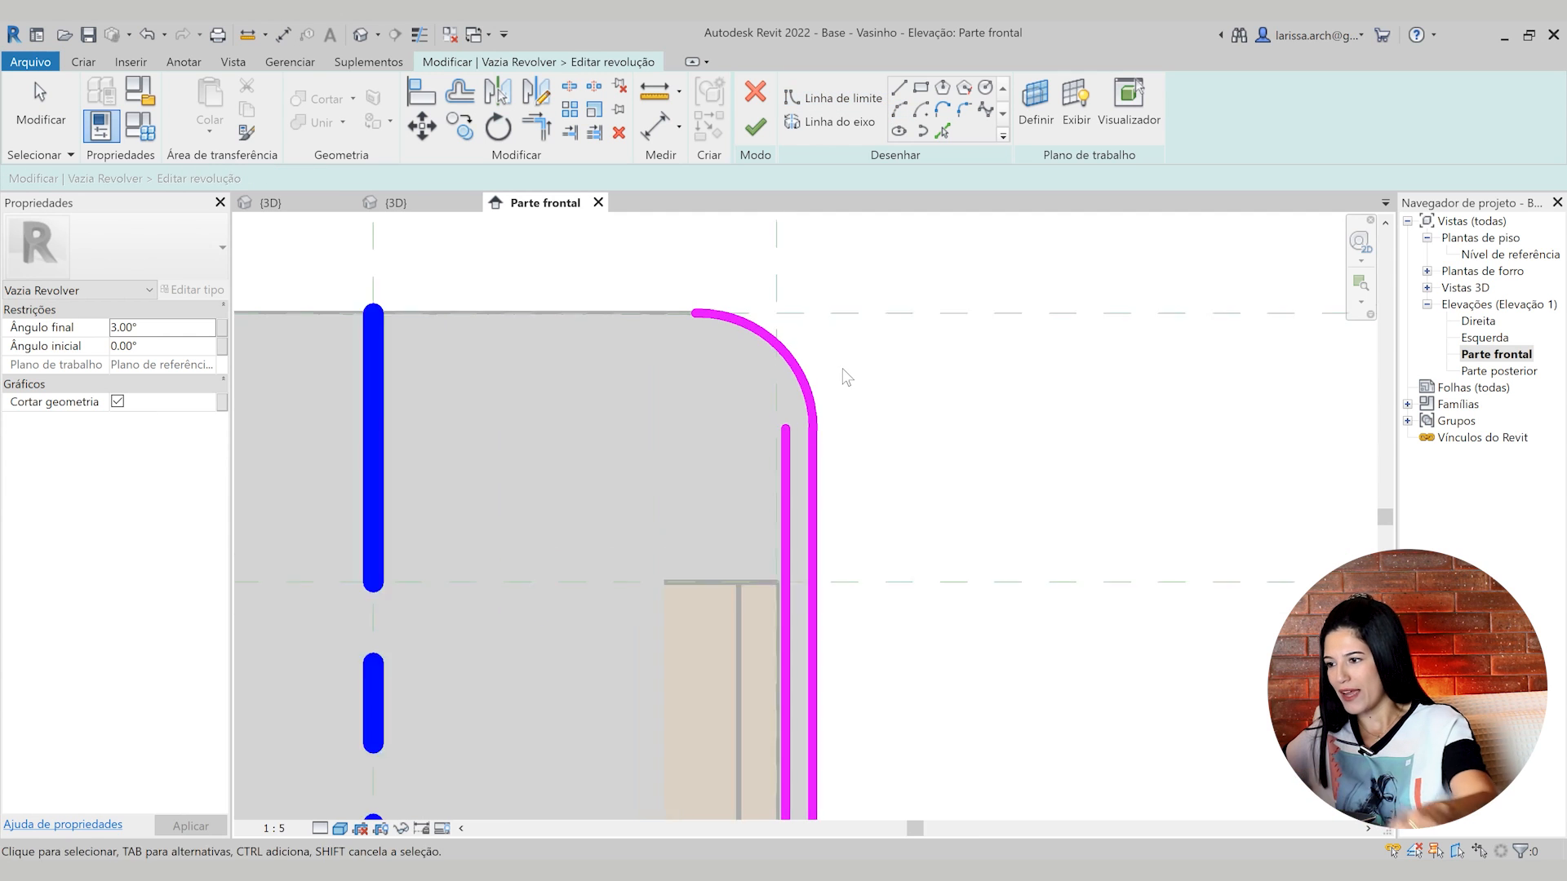
# Delete the inner vertical wall line from the void's sketch profile
pyautogui.scroll(-4, 771, 462)
pyautogui.click(767, 488)
pyautogui.press('Delete')
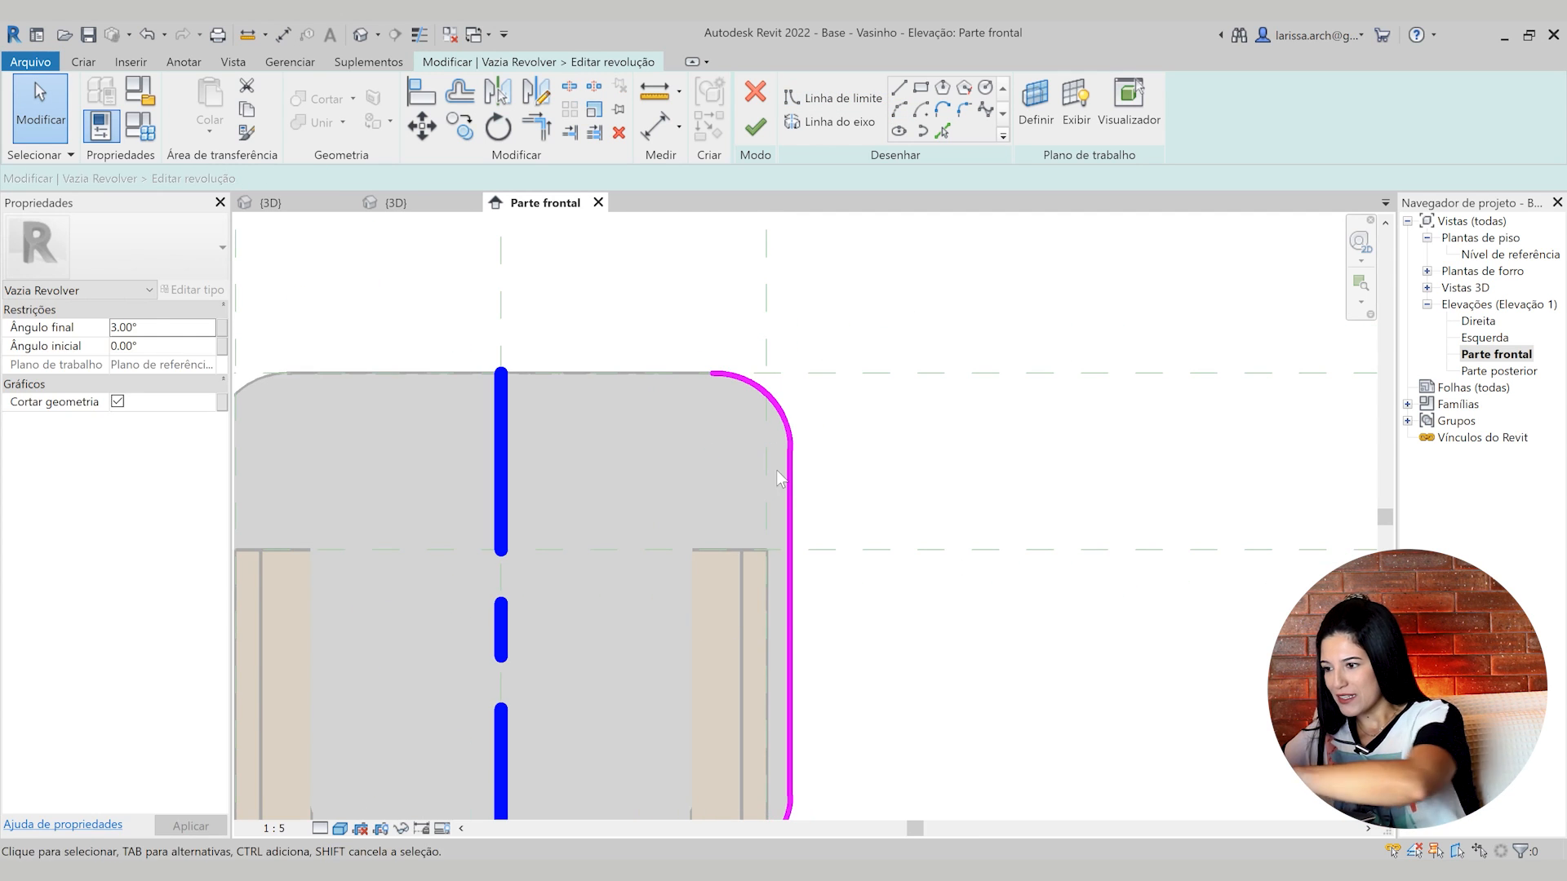
# Offset a copy of the outer vertical wall line inward by 0.0050
pyautogui.scroll(-2, 790, 517)
pyautogui.scroll(1, 792, 555)
pyautogui.scroll(1, 793, 579)
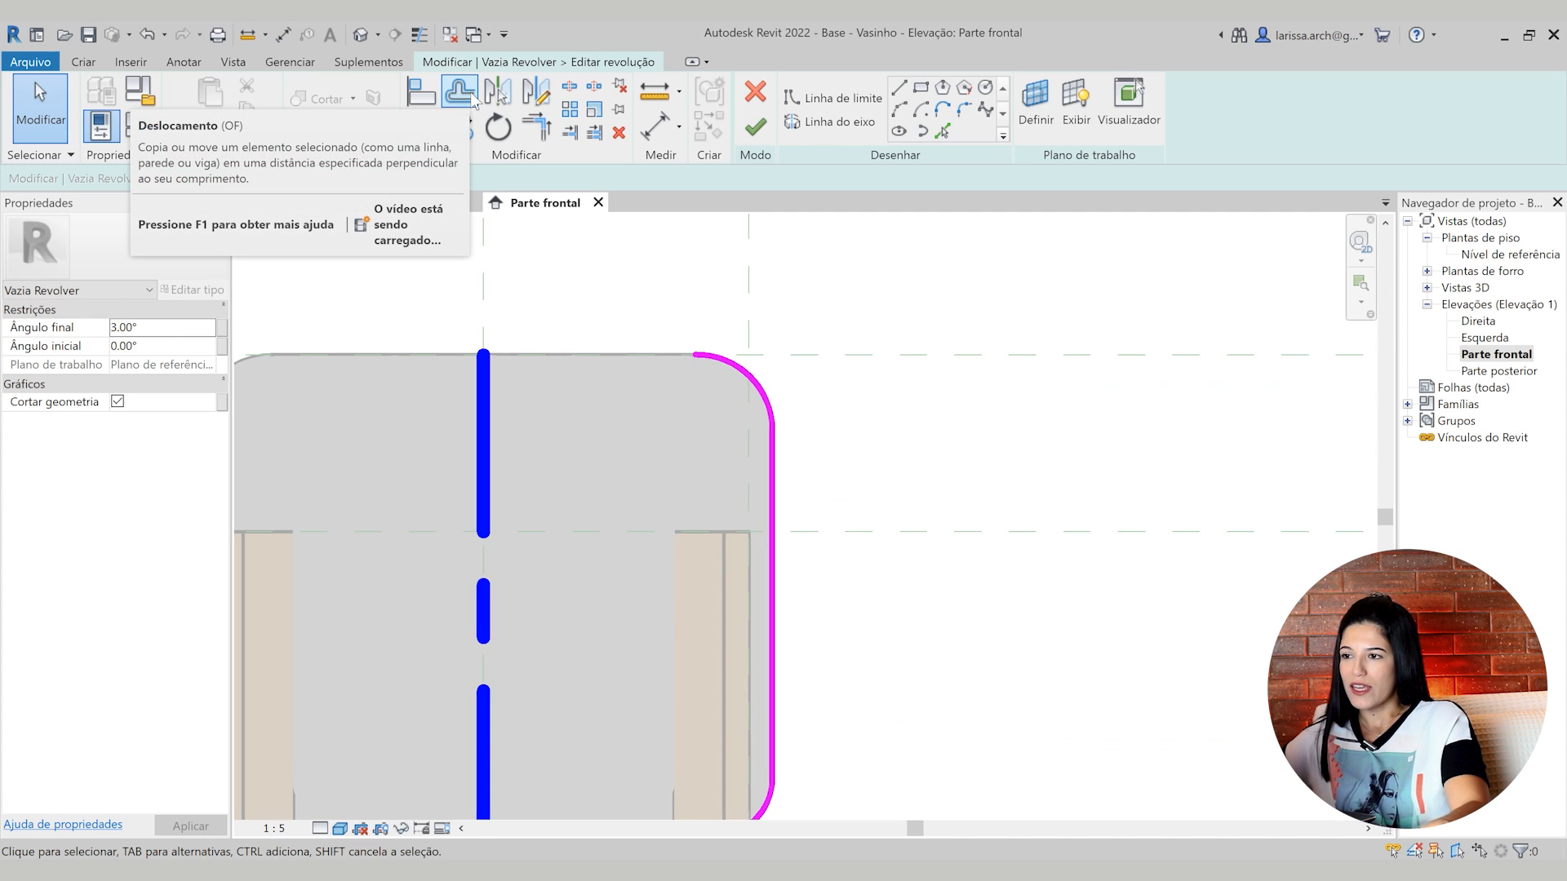
pyautogui.click(471, 92)
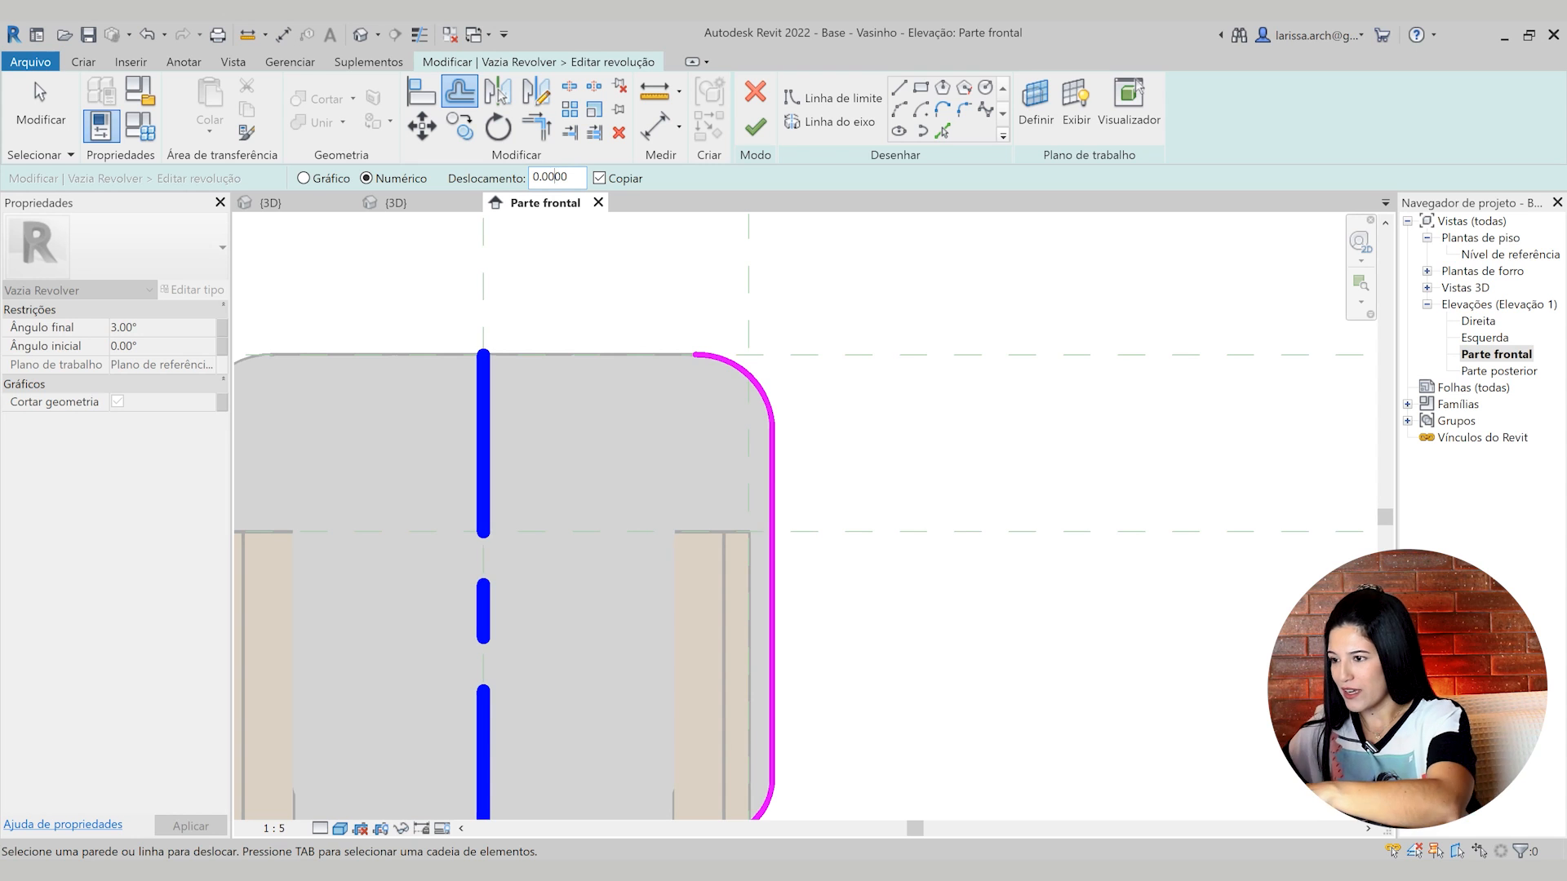
pyautogui.press('BackSpace')
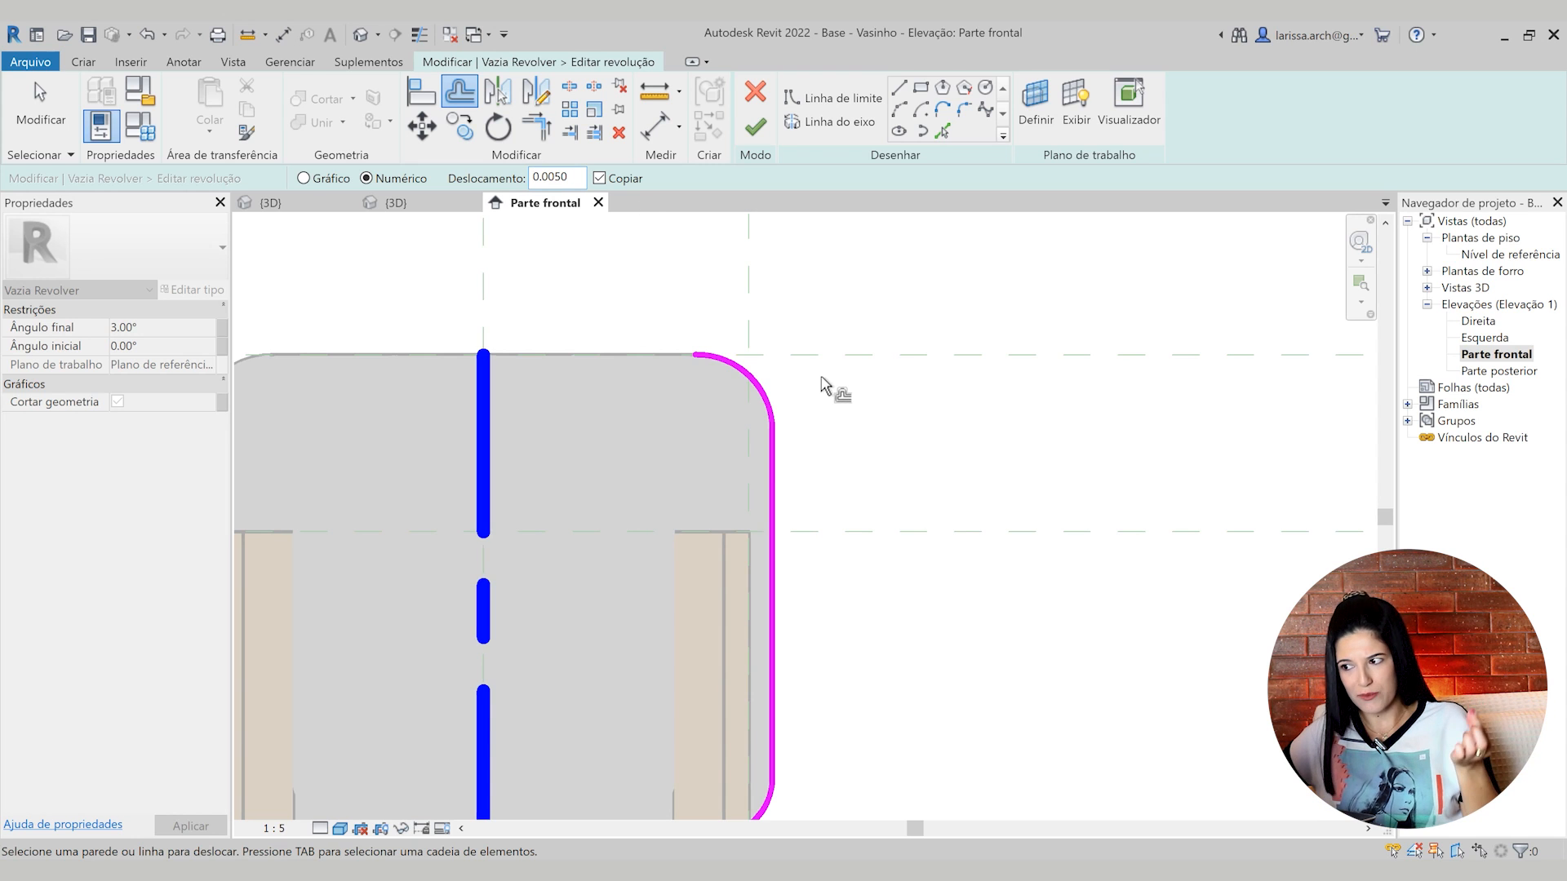
pyautogui.scroll(4, 823, 384)
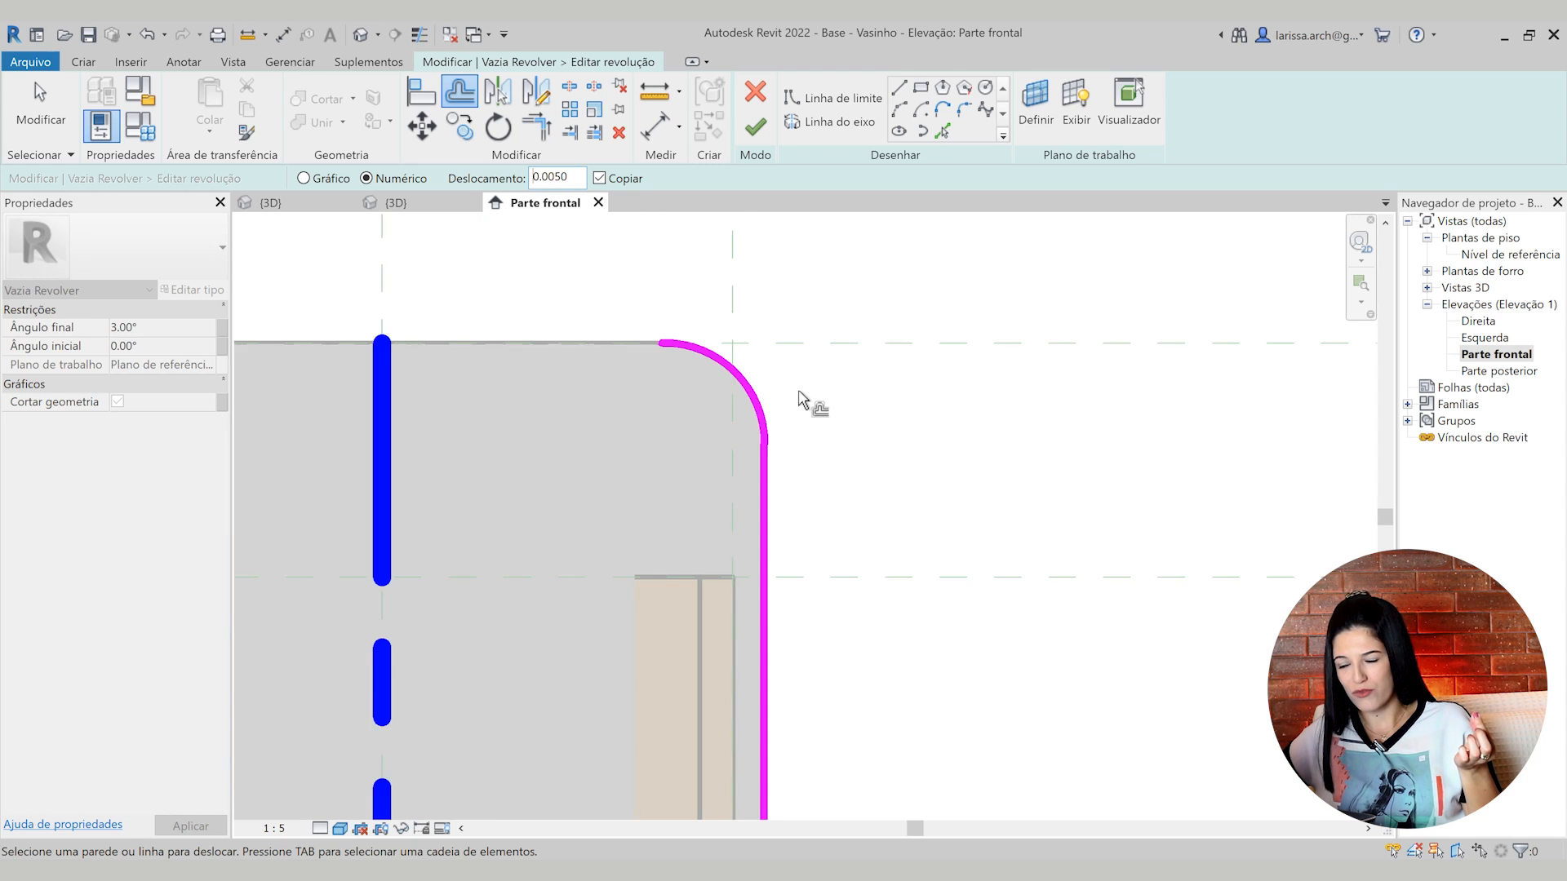
pyautogui.click(741, 517)
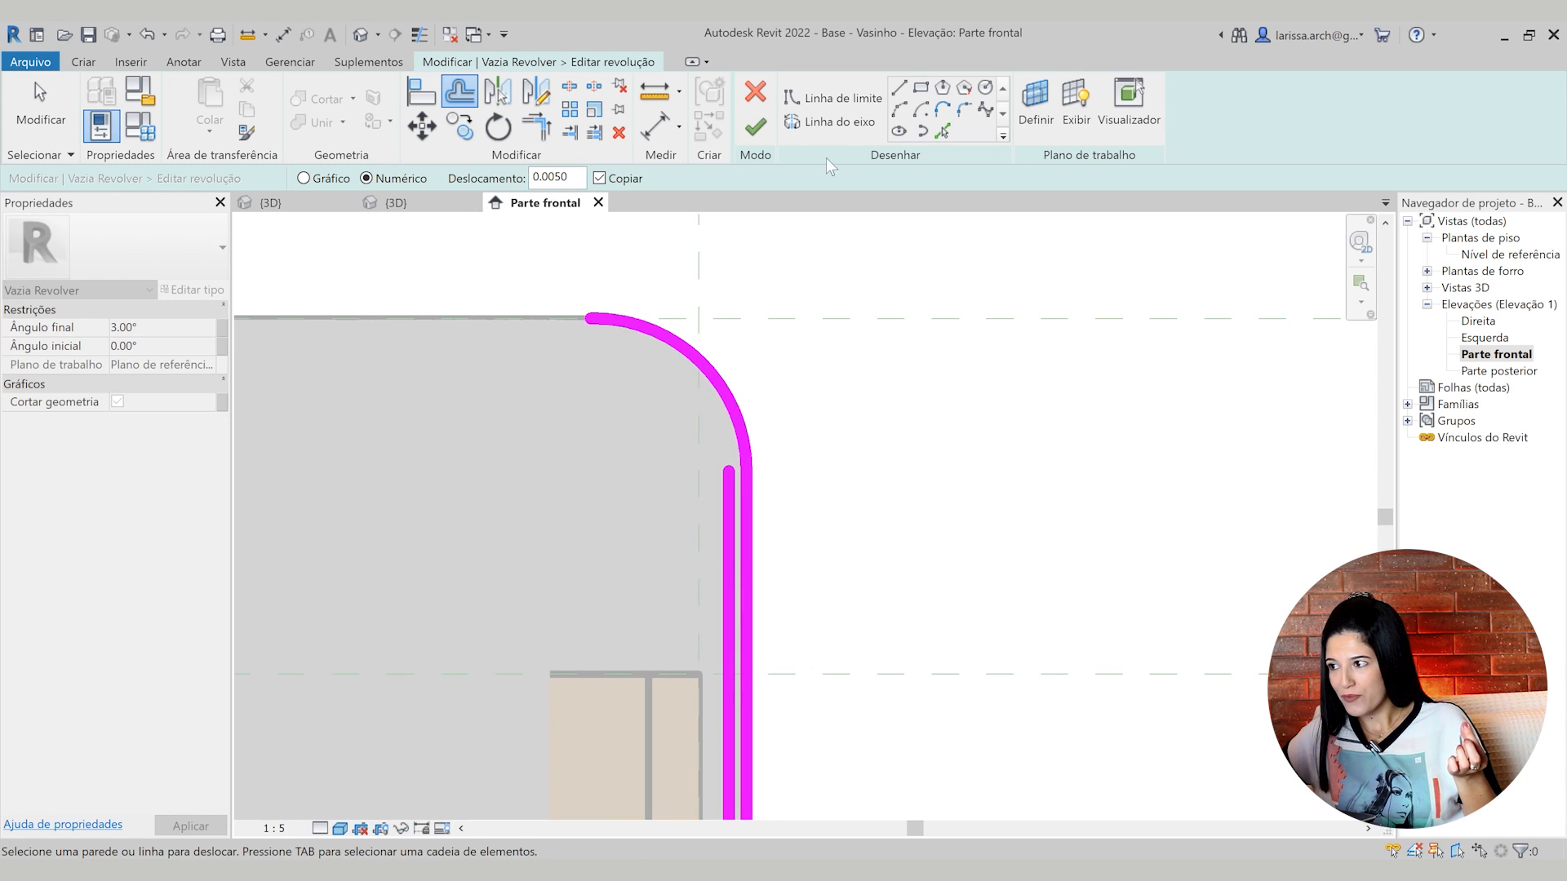
# Draw an arc of about 0.0431 radius from the upper outer arc's rim end to the top of the offset wall line
pyautogui.click(901, 109)
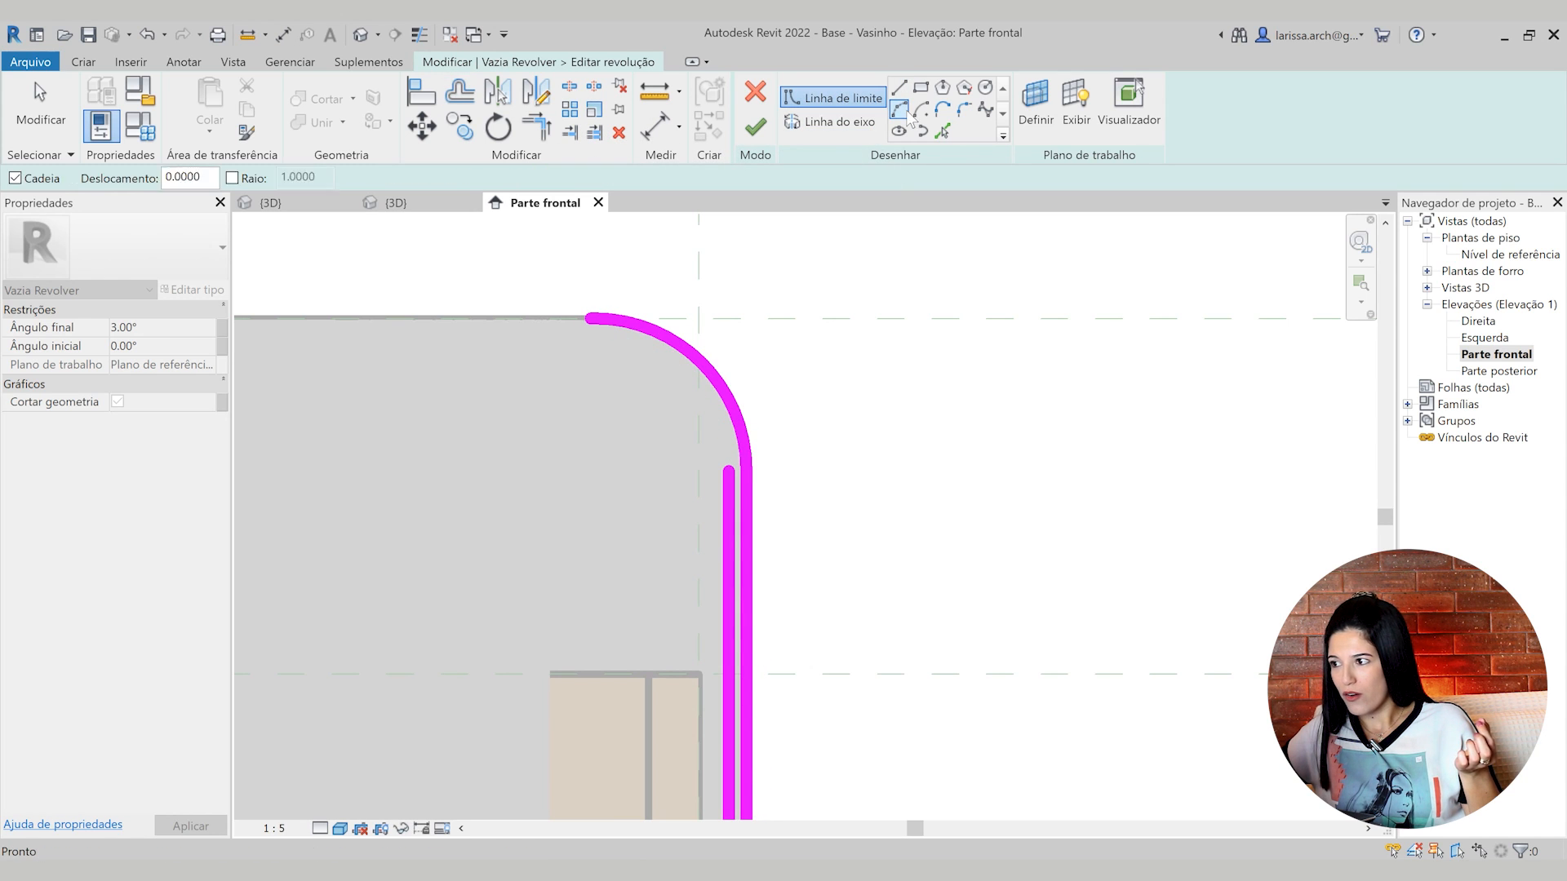
pyautogui.click(592, 320)
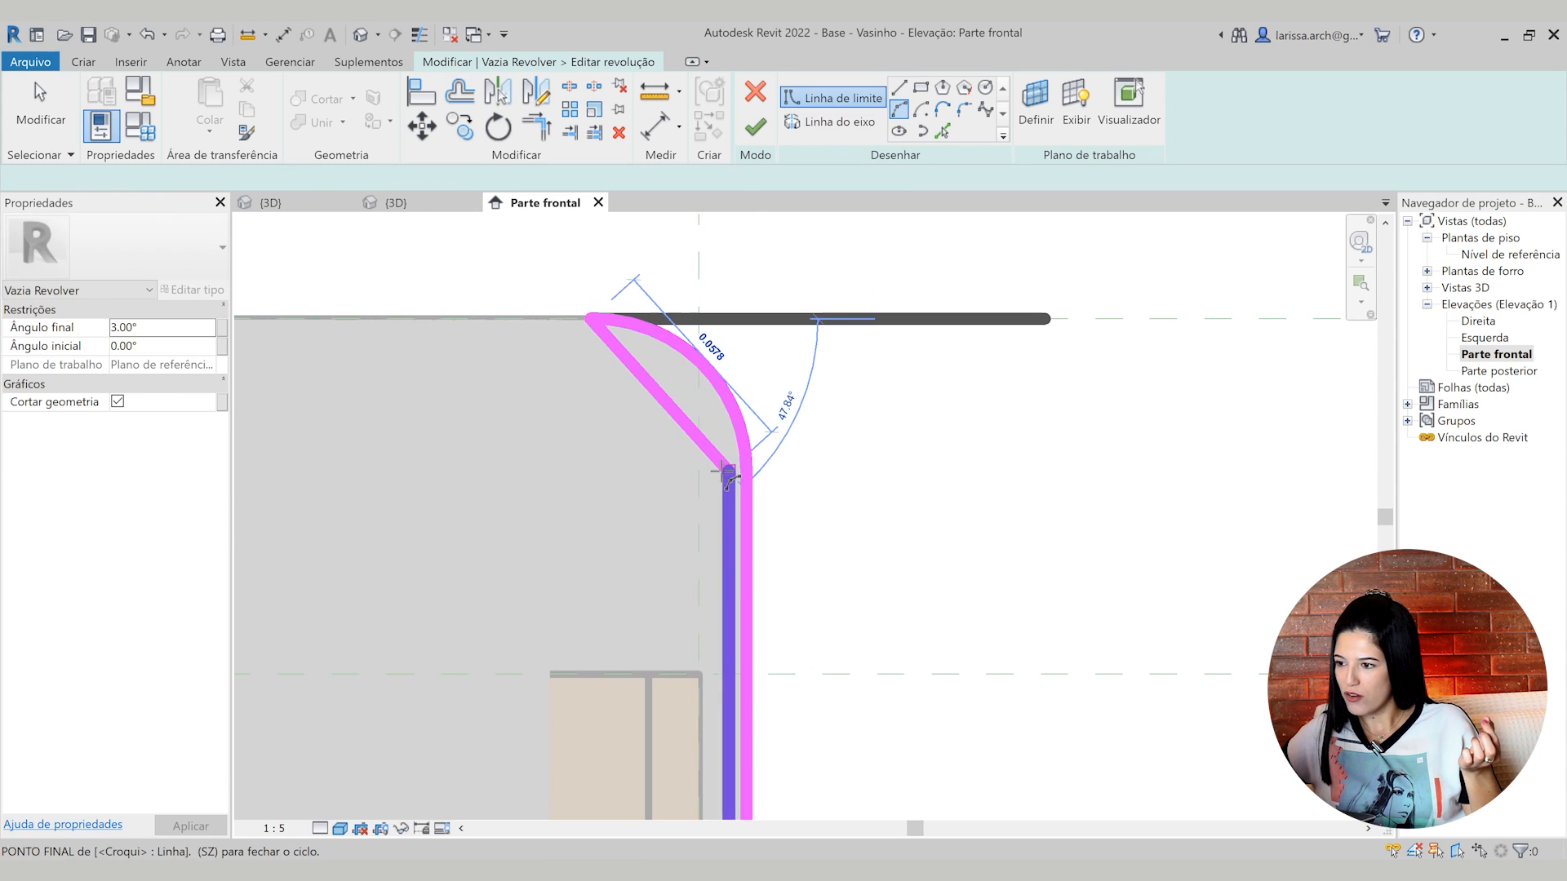
pyautogui.click(718, 472)
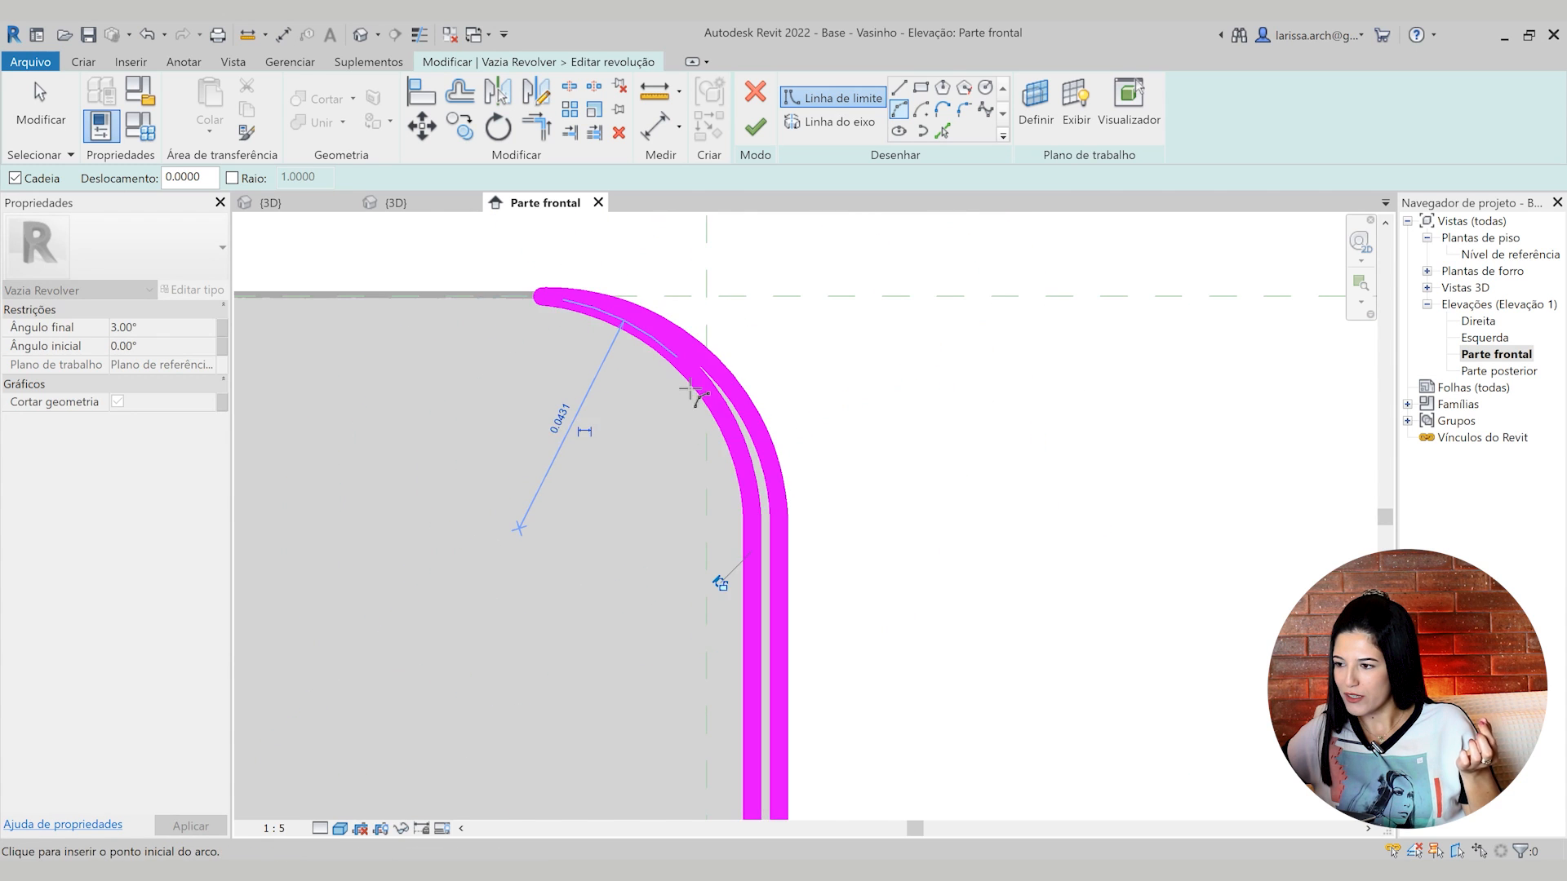
# Draw an arc of about 0.0348 radius joining the offset wall line's lower end to the lower outer arc's end, closing the profile
pyautogui.scroll(-3, 710, 408)
pyautogui.scroll(5, 734, 489)
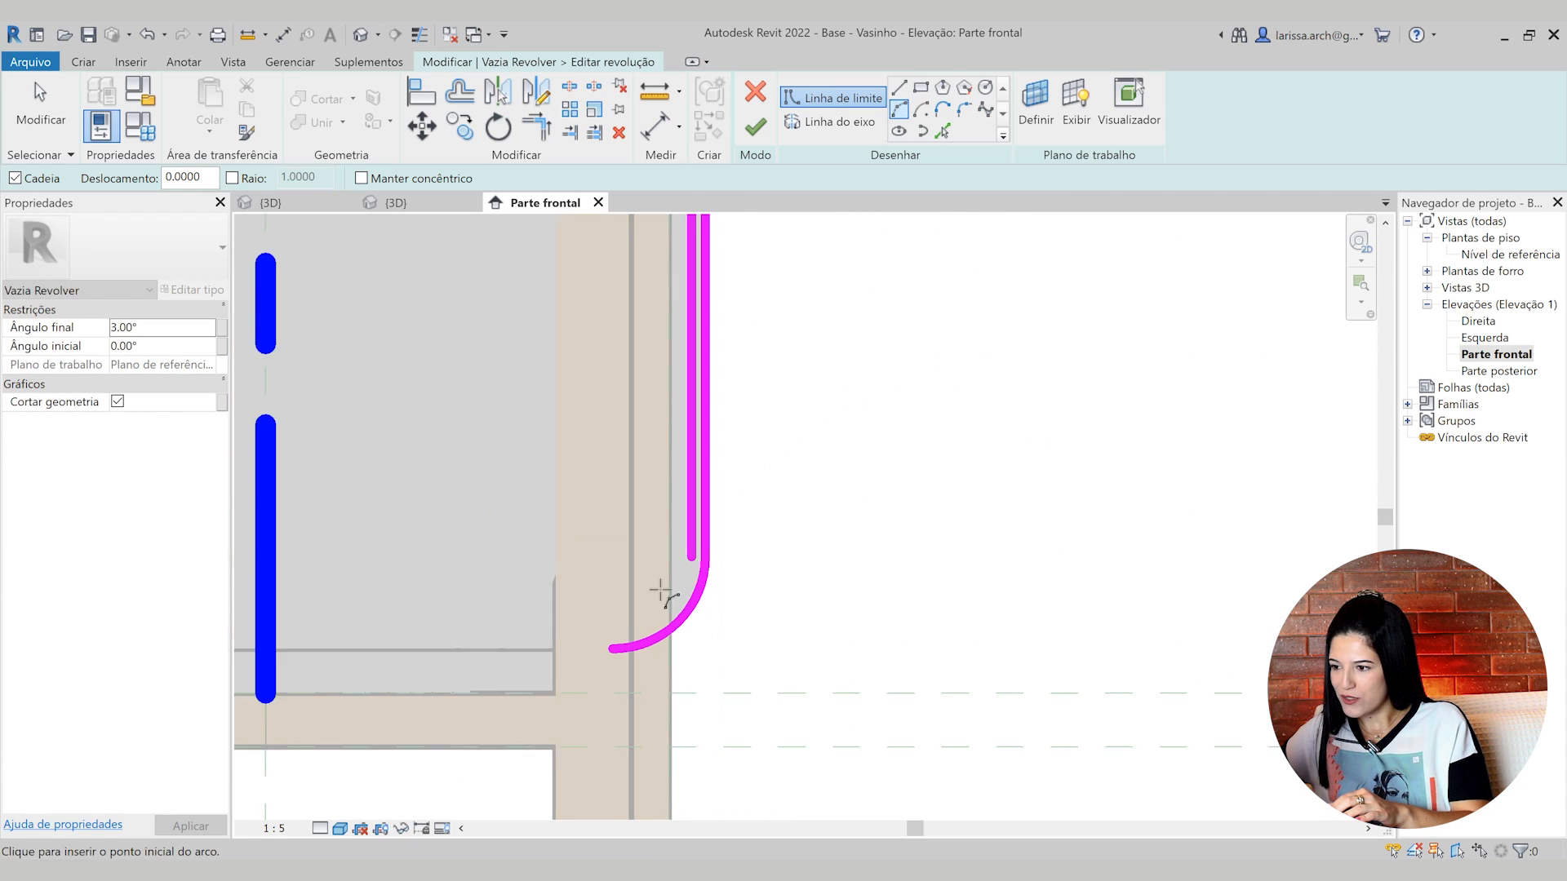
pyautogui.click(695, 550)
pyautogui.scroll(2, 647, 619)
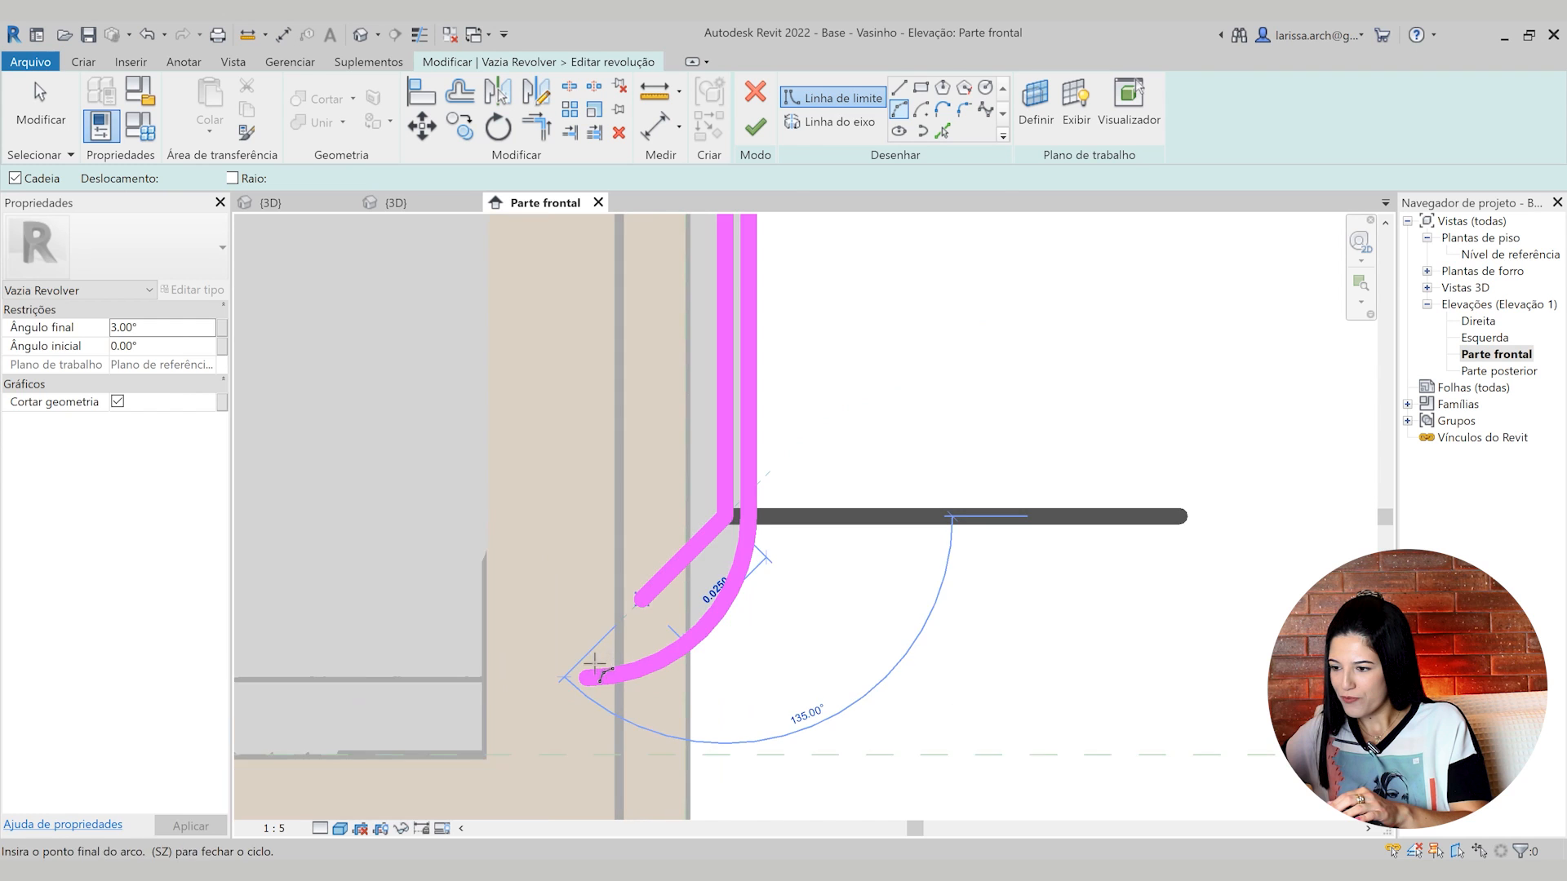
pyautogui.click(579, 691)
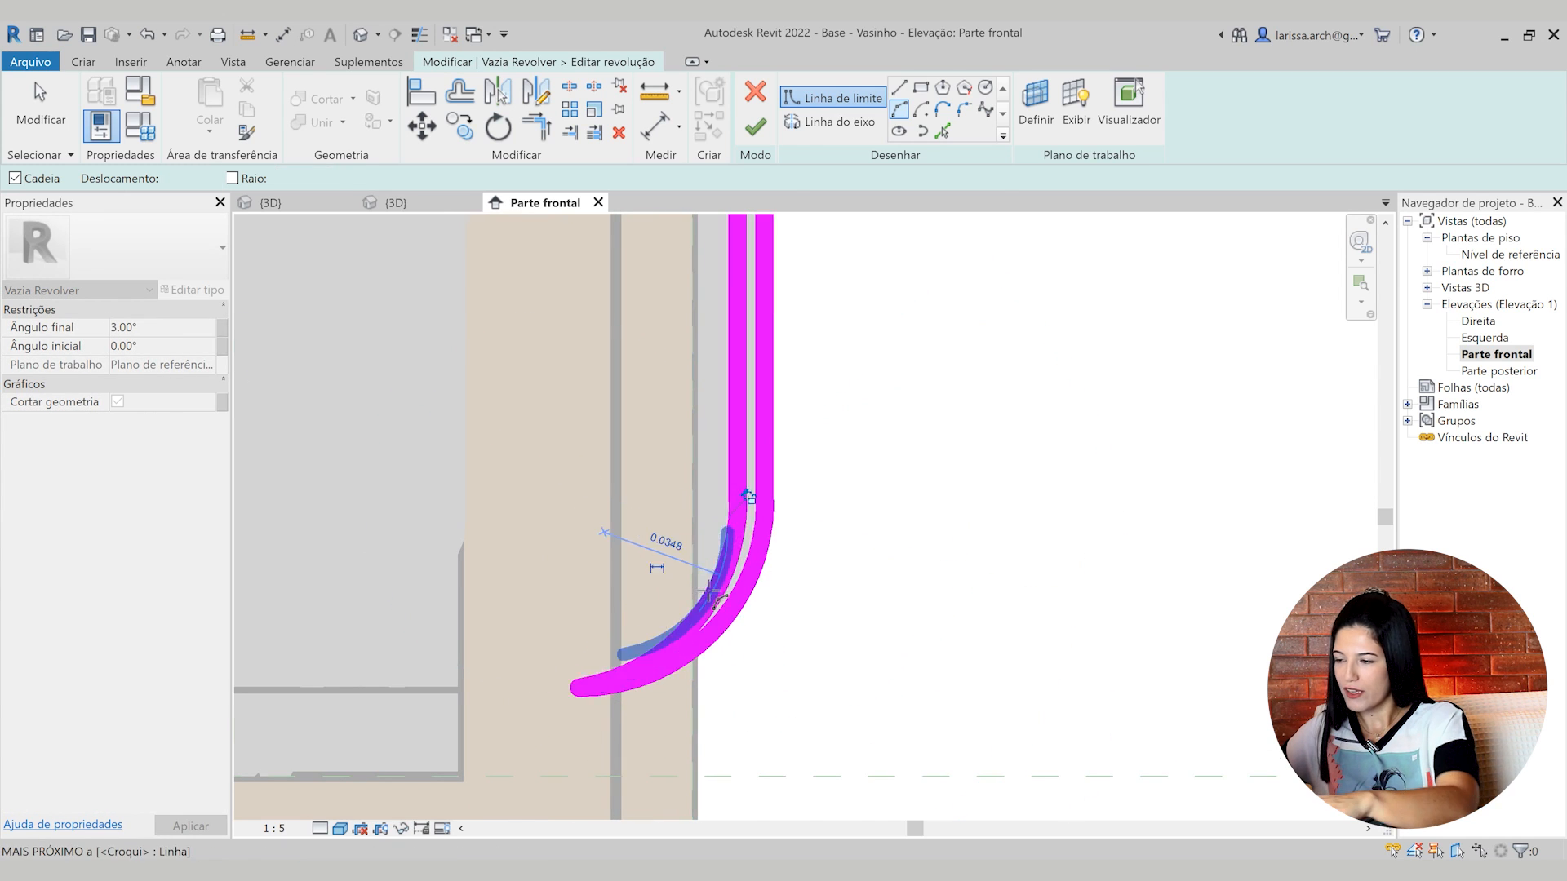
pyautogui.scroll(-6, 710, 539)
pyautogui.press('Escape')
pyautogui.press('Escape')
# Switch to the 3D view and finish editing the revolved void's sketch
pyautogui.click(361, 34)
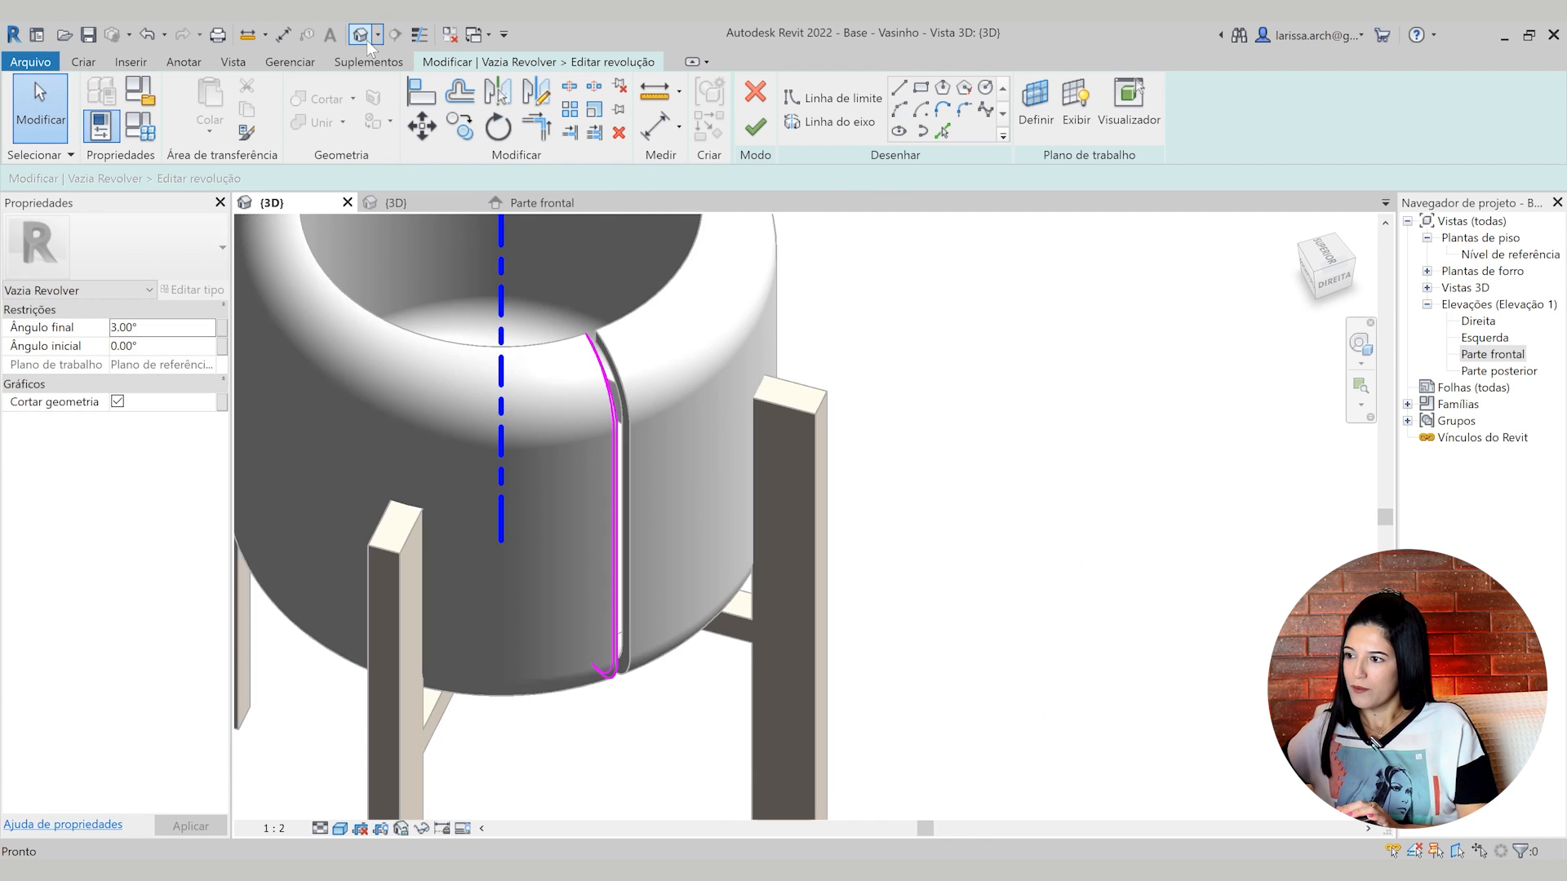
pyautogui.scroll(-1, 715, 320)
pyautogui.click(752, 128)
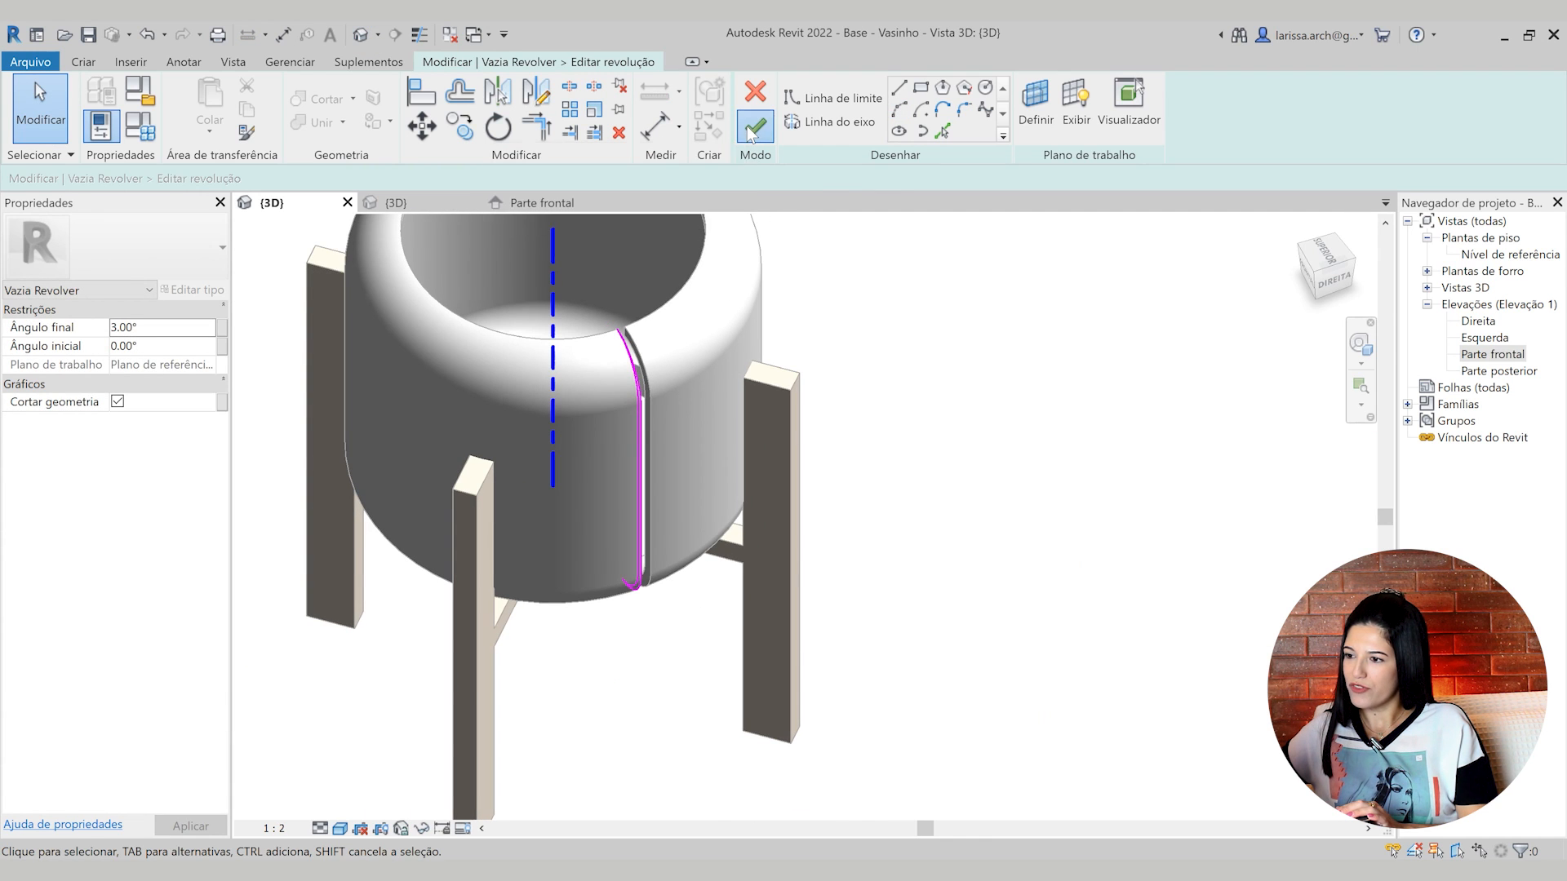
# Examine the depth and shape of the single groove cut into the pot from several angles
pyautogui.keyDown('shift'); pyautogui.moveTo(767, 581); pyautogui.dragTo(816, 603, button='middle'); pyautogui.keyUp('shift')
pyautogui.scroll(4, 748, 459)
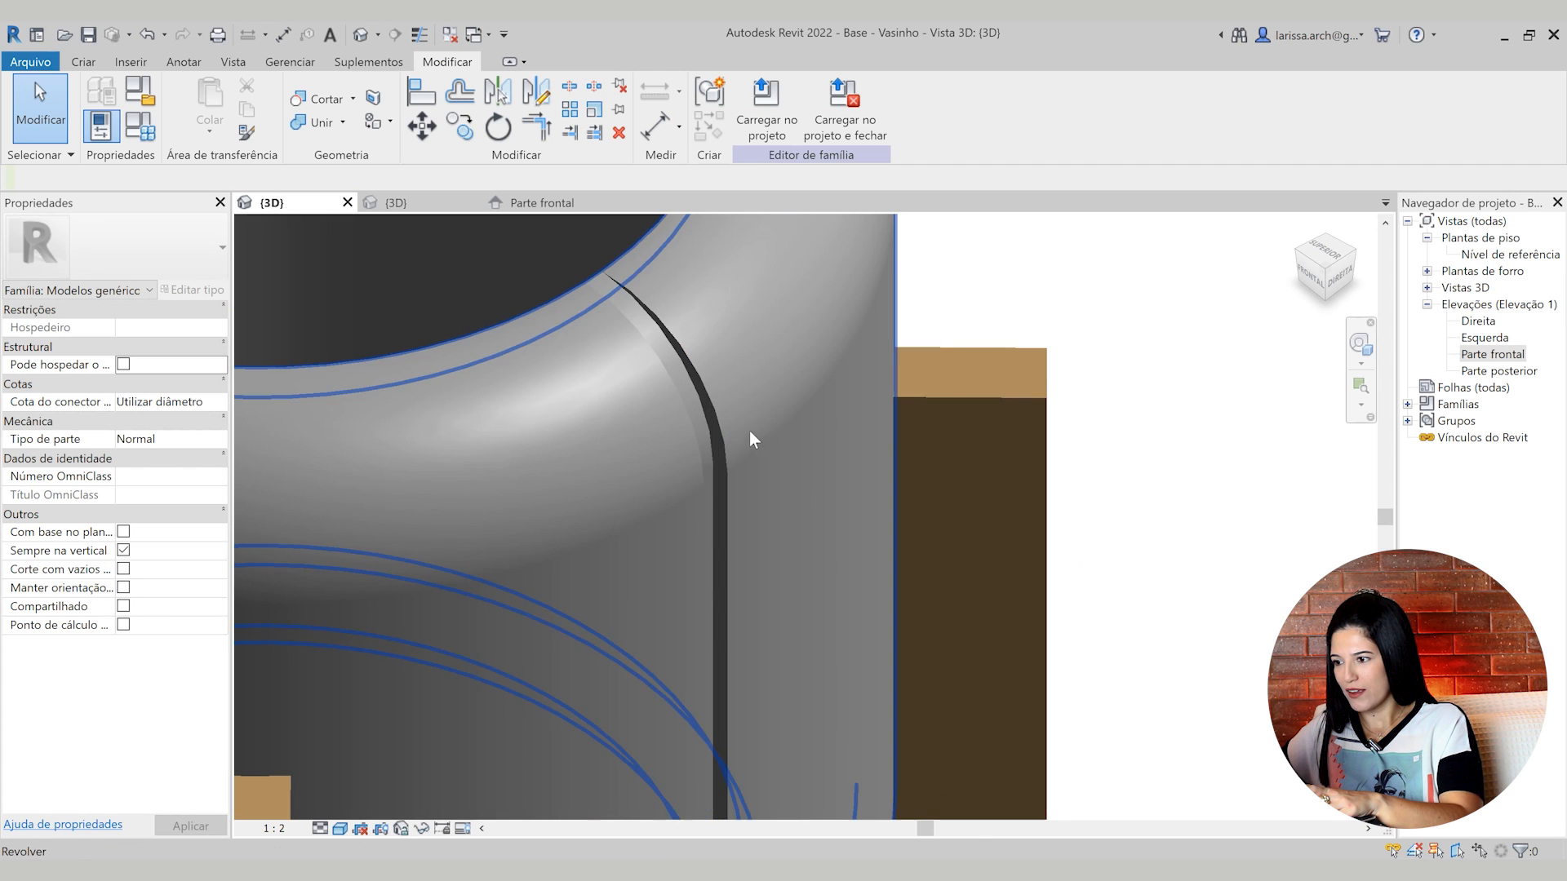
pyautogui.scroll(-3, 752, 541)
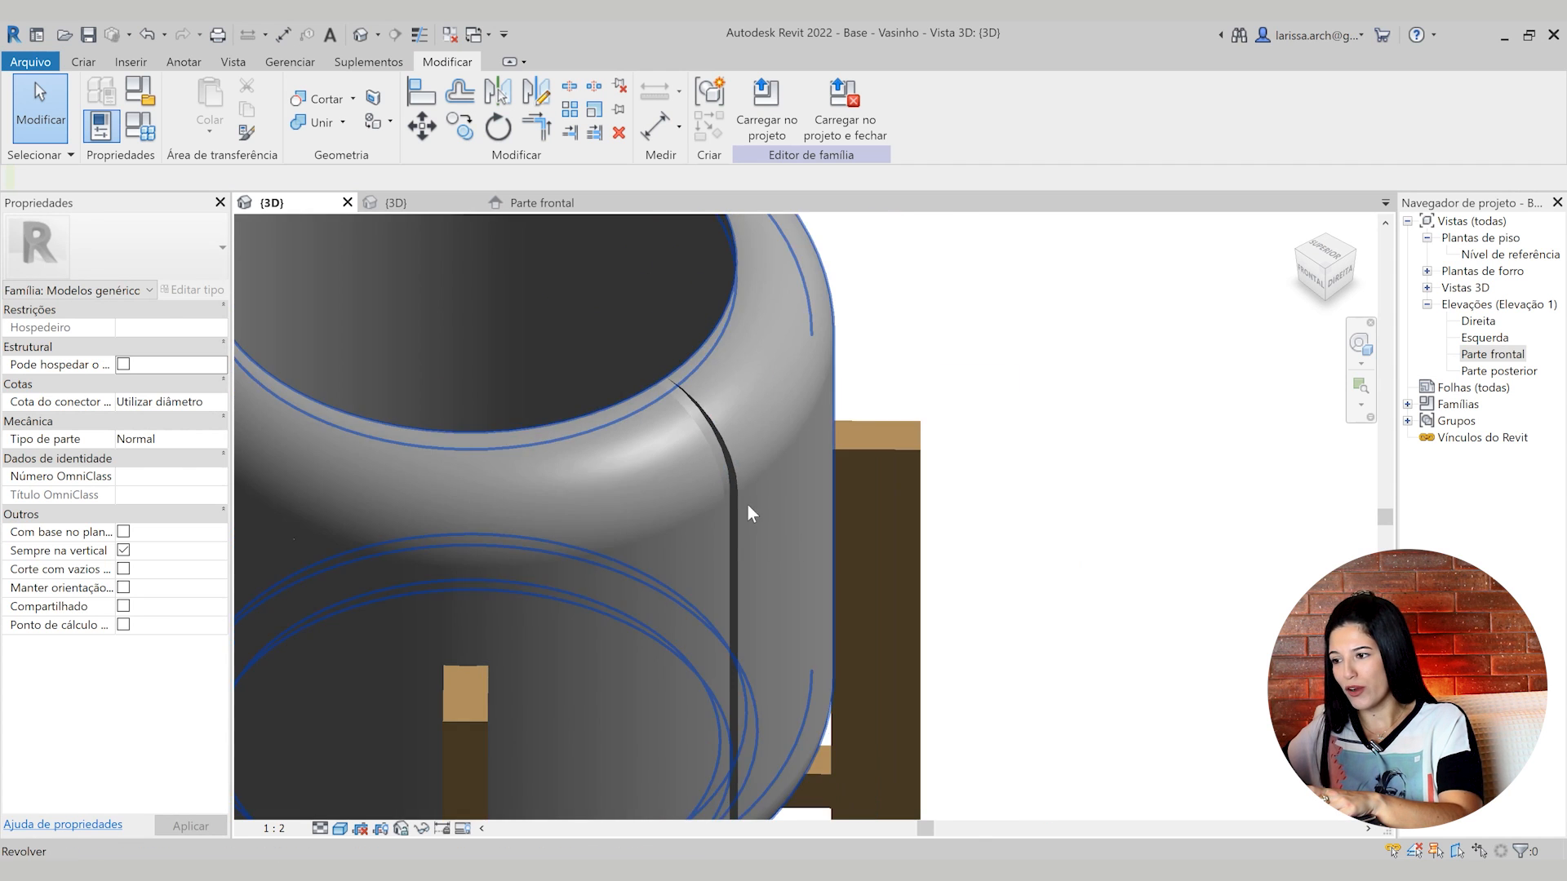
pyautogui.keyDown('shift'); pyautogui.moveTo(748, 504); pyautogui.dragTo(827, 464, button='middle'); pyautogui.keyUp('shift')
pyautogui.scroll(-3, 824, 452)
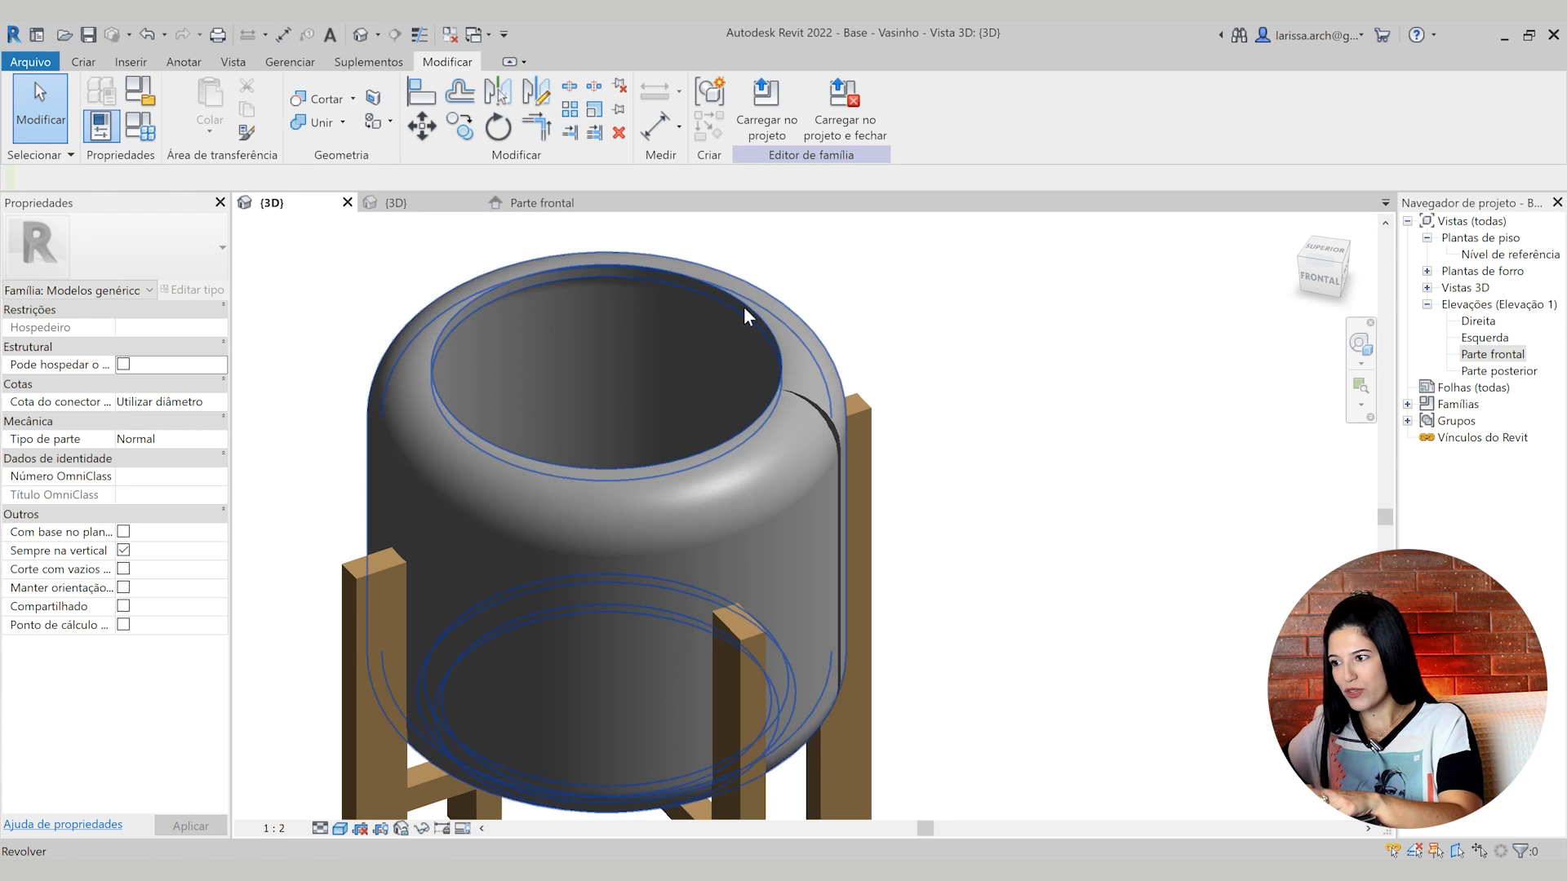
pyautogui.scroll(4, 746, 306)
pyautogui.scroll(-2, 816, 367)
pyautogui.keyDown('shift'); pyautogui.moveTo(865, 527); pyautogui.dragTo(832, 361, button='middle'); pyautogui.keyUp('shift')
pyautogui.scroll(1, 817, 487)
pyautogui.scroll(-2, 790, 462)
pyautogui.keyDown('shift'); pyautogui.moveTo(791, 462); pyautogui.dragTo(806, 526, button='middle'); pyautogui.keyUp('shift')
pyautogui.scroll(2, 1048, 492)
pyautogui.scroll(-3, 1048, 491)
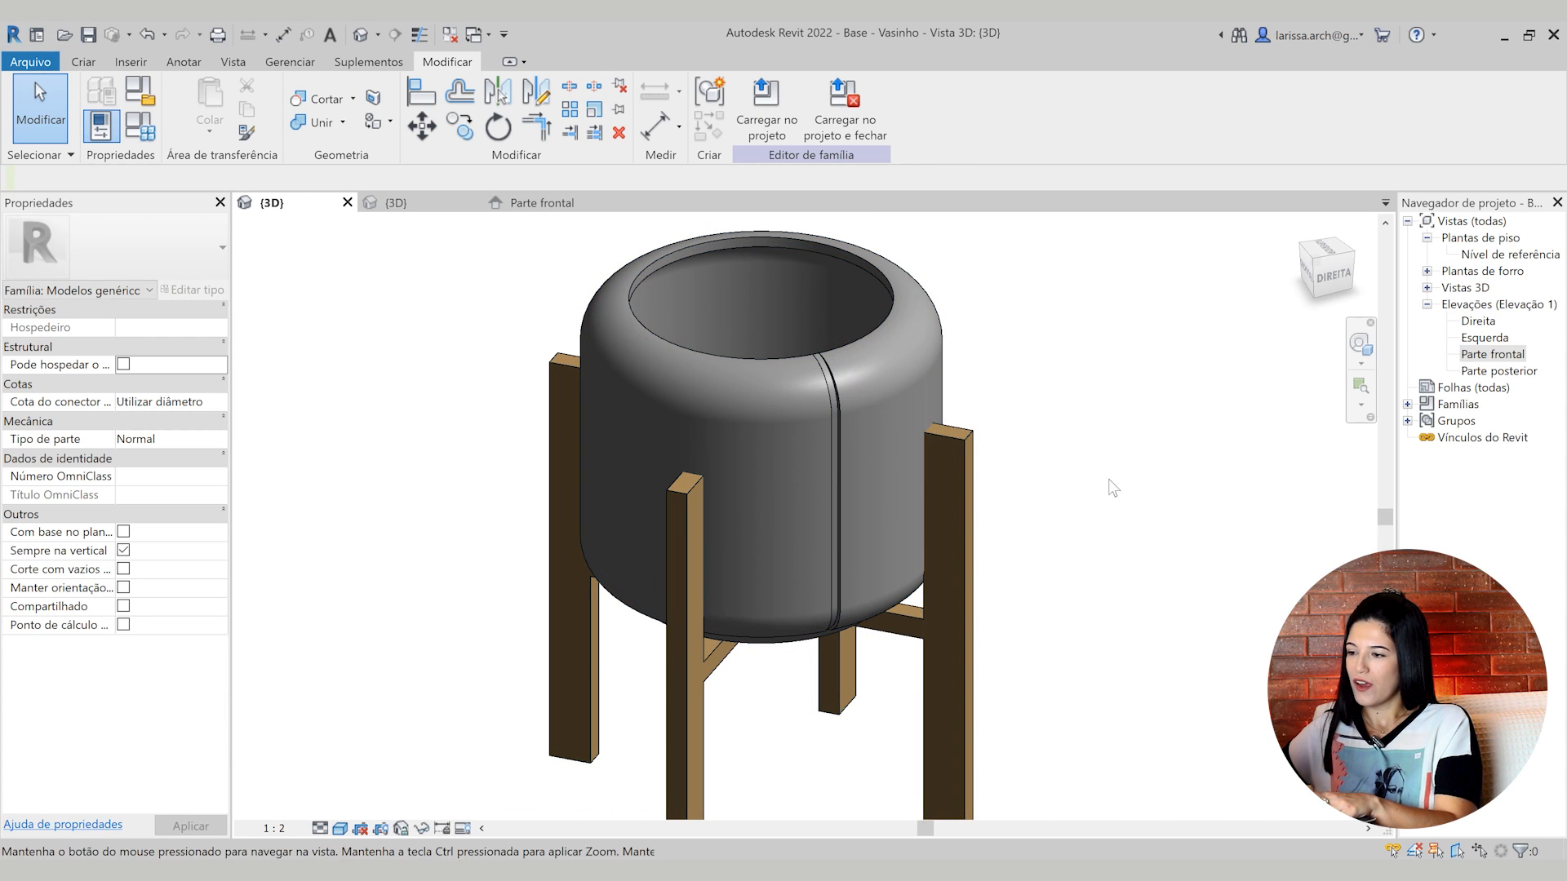
# Turn on thin line display in the finished Vasinho model, examine its ring of grooves, and return to the Base - Vasinho 3D view
pyautogui.moveTo(1137, 498); pyautogui.dragTo(1078, 475, button='middle')
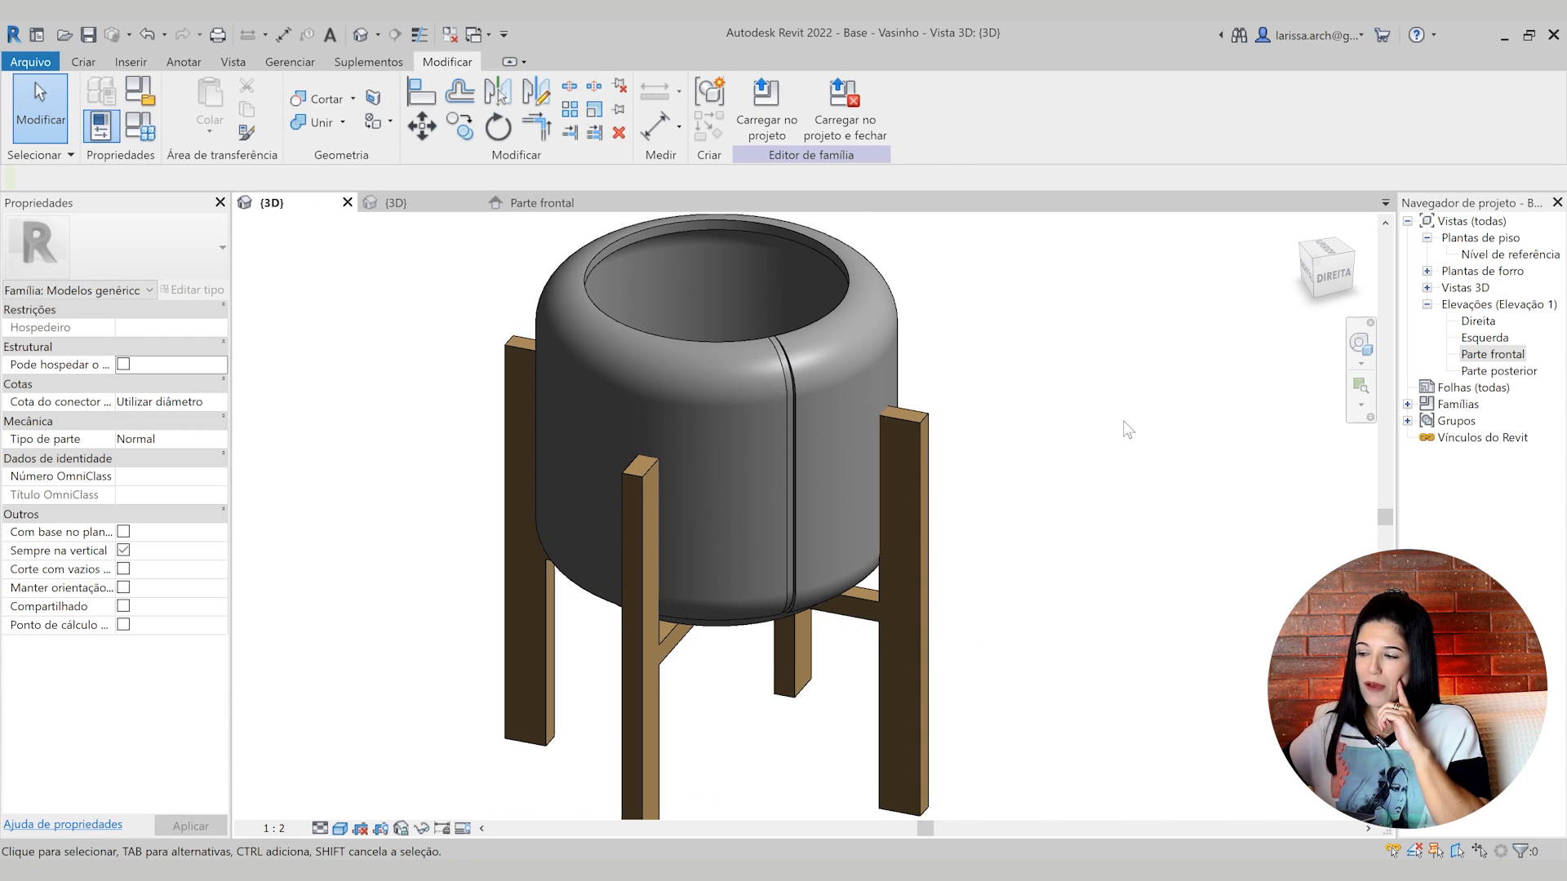
pyautogui.click(446, 205)
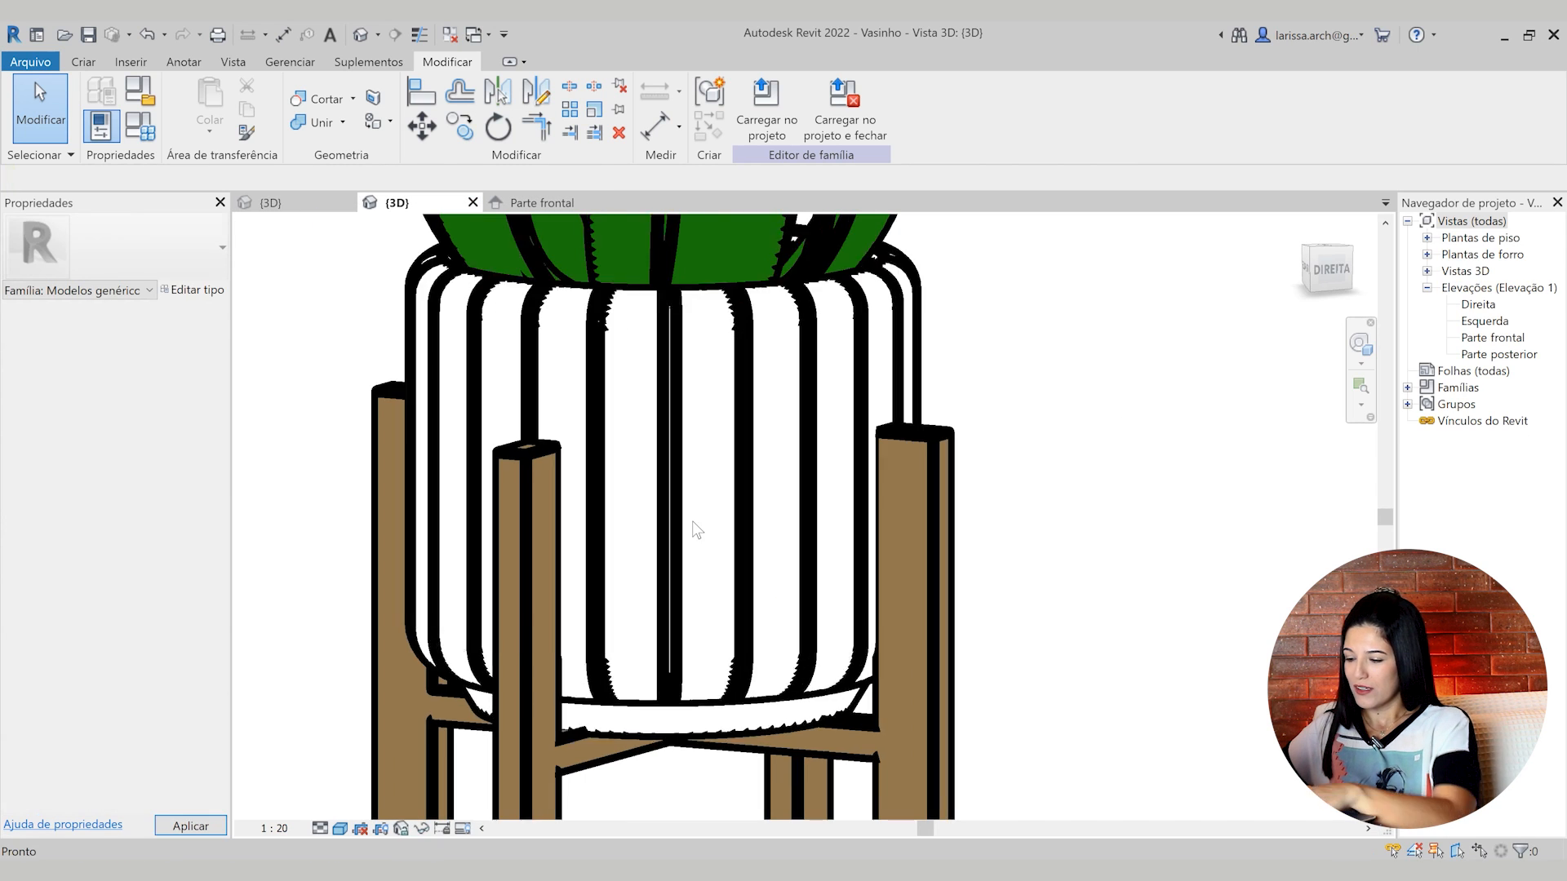
pyautogui.press('l')
pyautogui.scroll(-3, 707, 494)
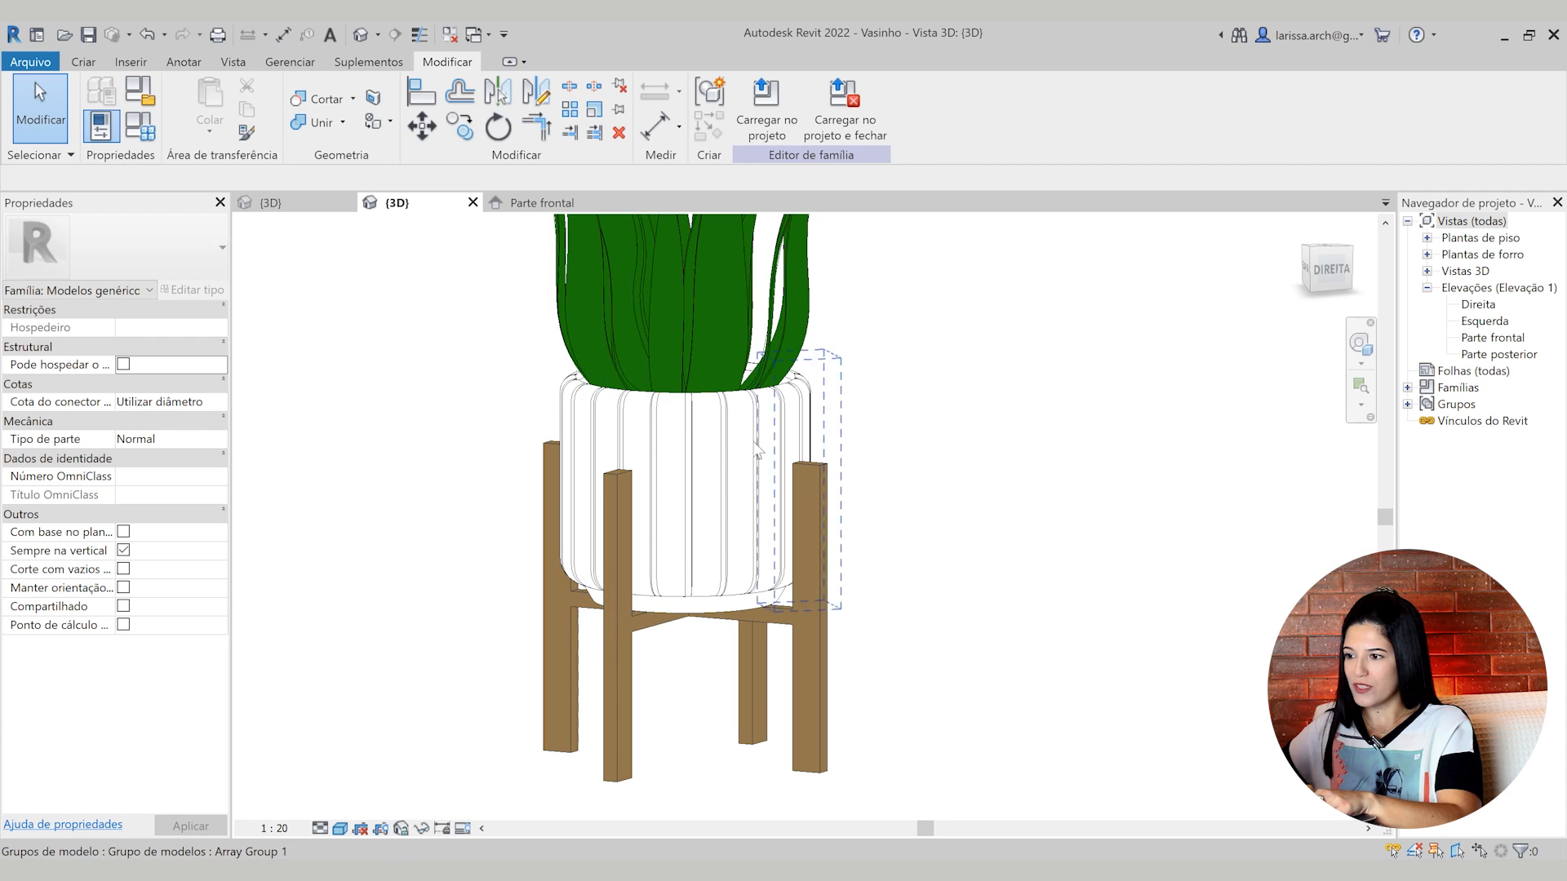
pyautogui.click(265, 203)
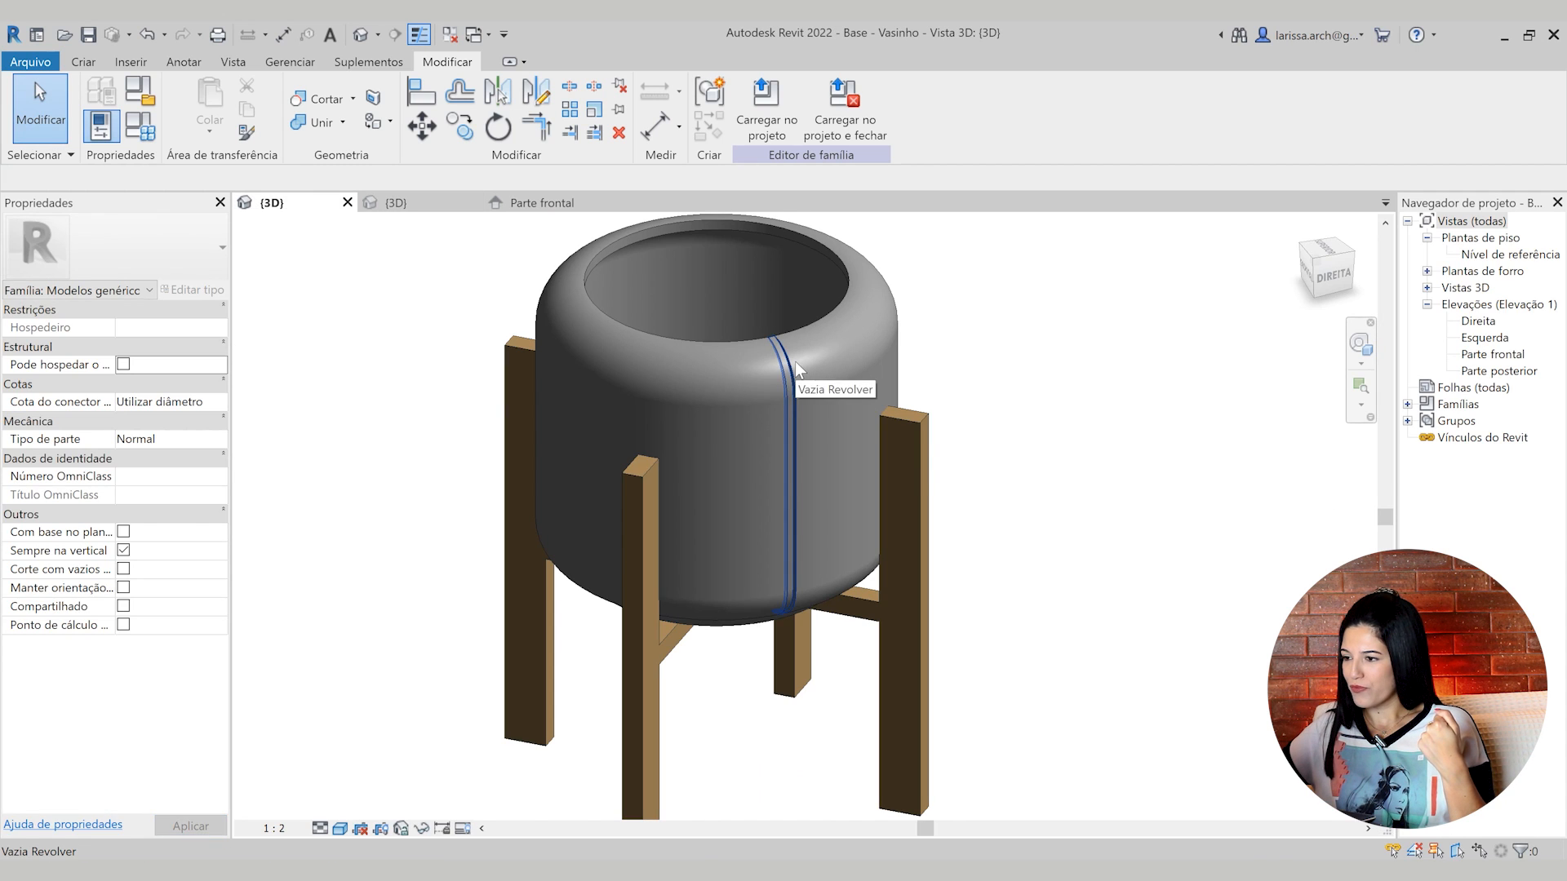
# Open the Nível de referência floor plan and select the thin revolved void on the pot's horizontal centre axis
pyautogui.click(794, 361)
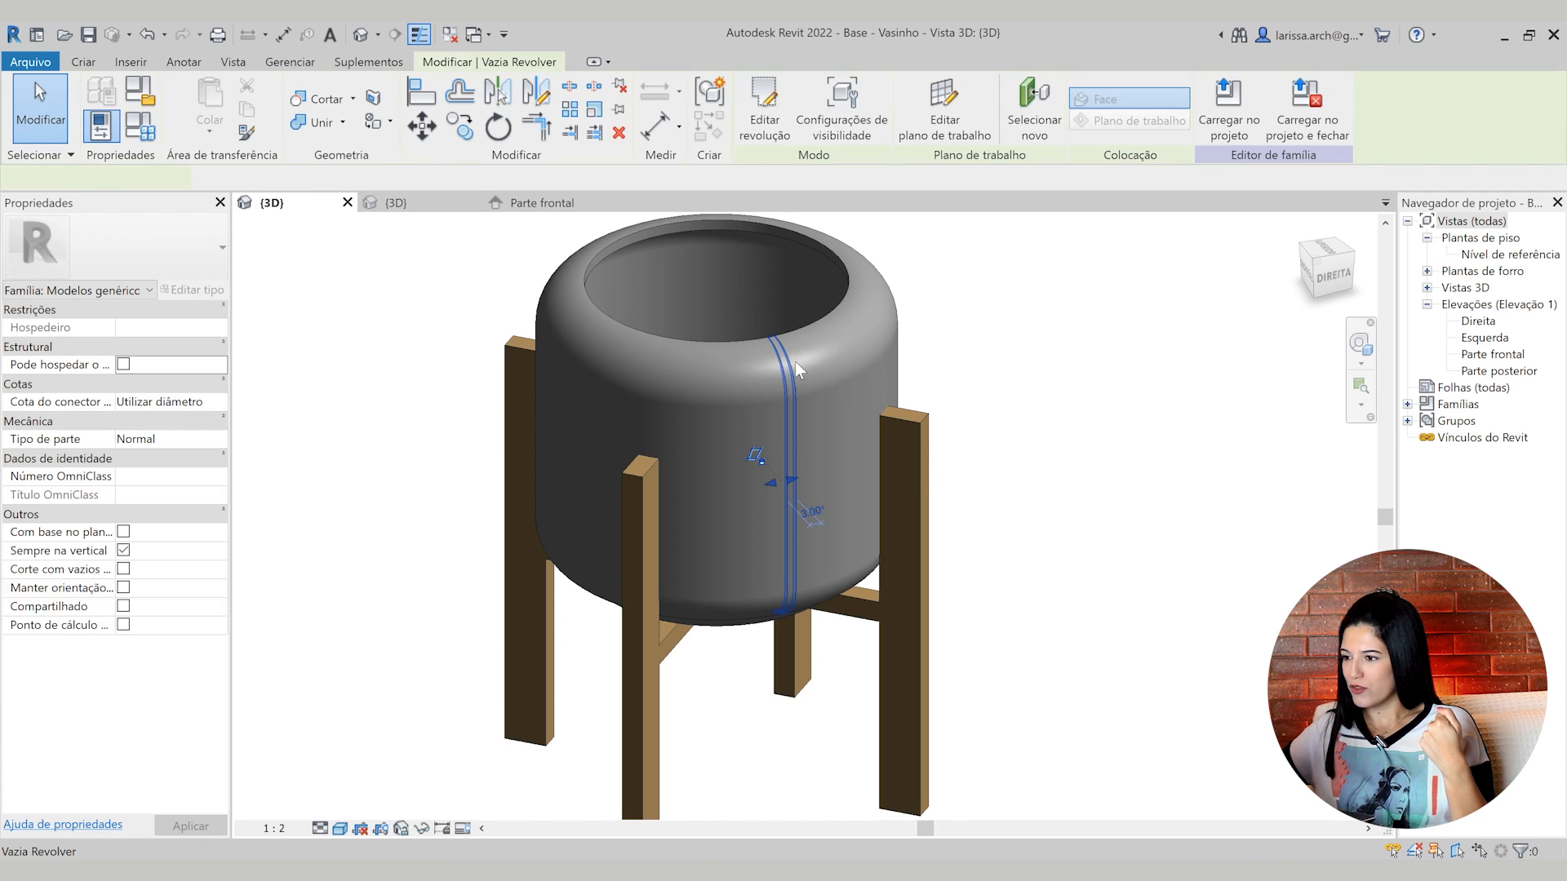
pyautogui.doubleClick(1503, 255)
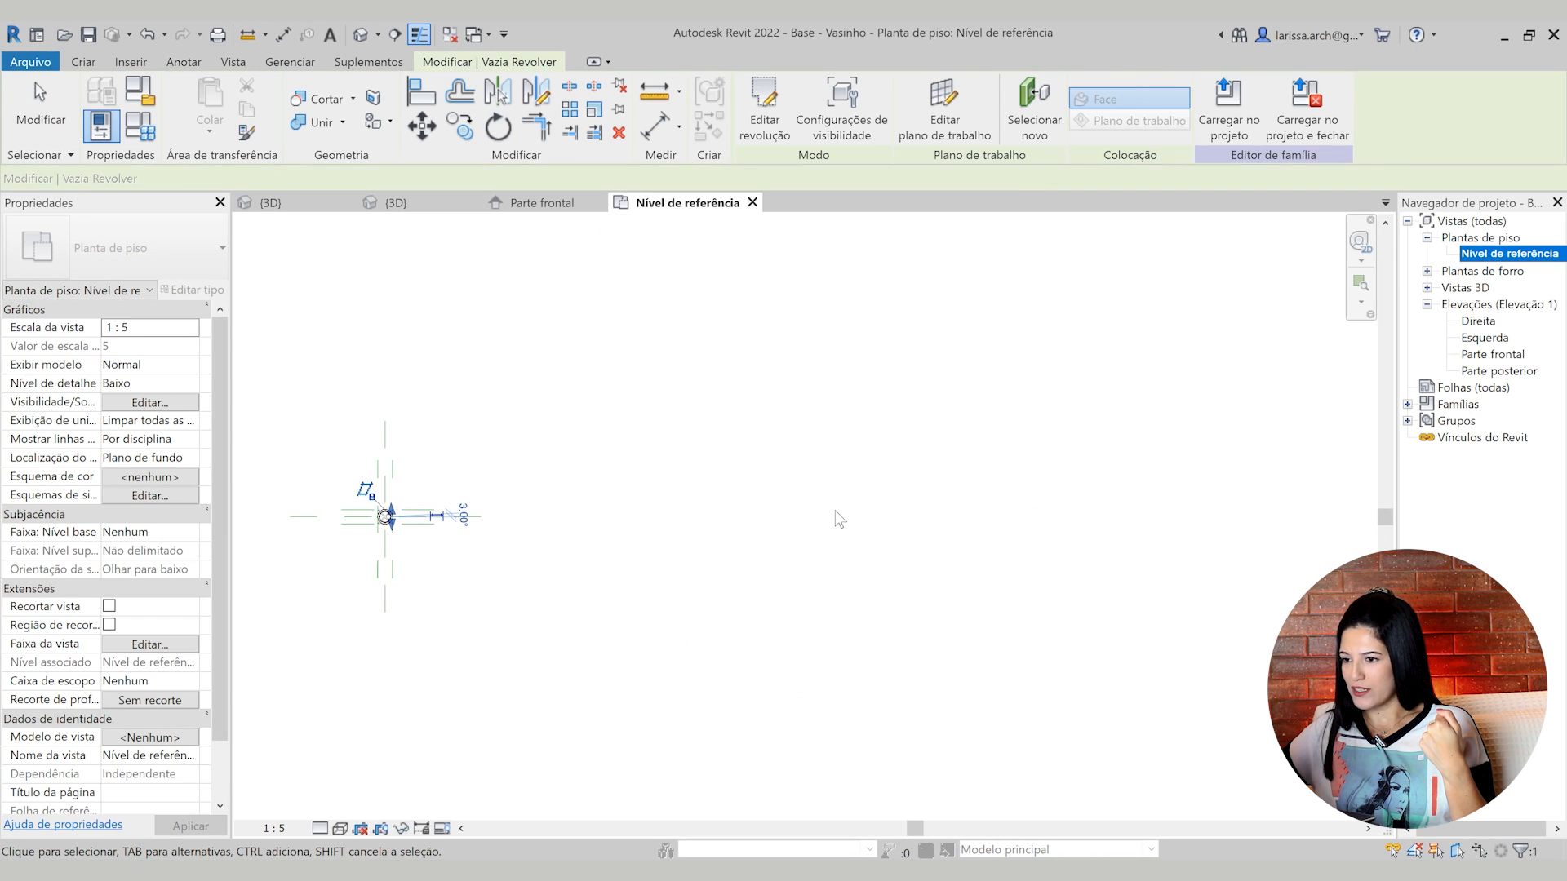
pyautogui.scroll(5, 436, 524)
pyautogui.moveTo(296, 462); pyautogui.dragTo(558, 469, button='middle')
pyautogui.scroll(6, 474, 493)
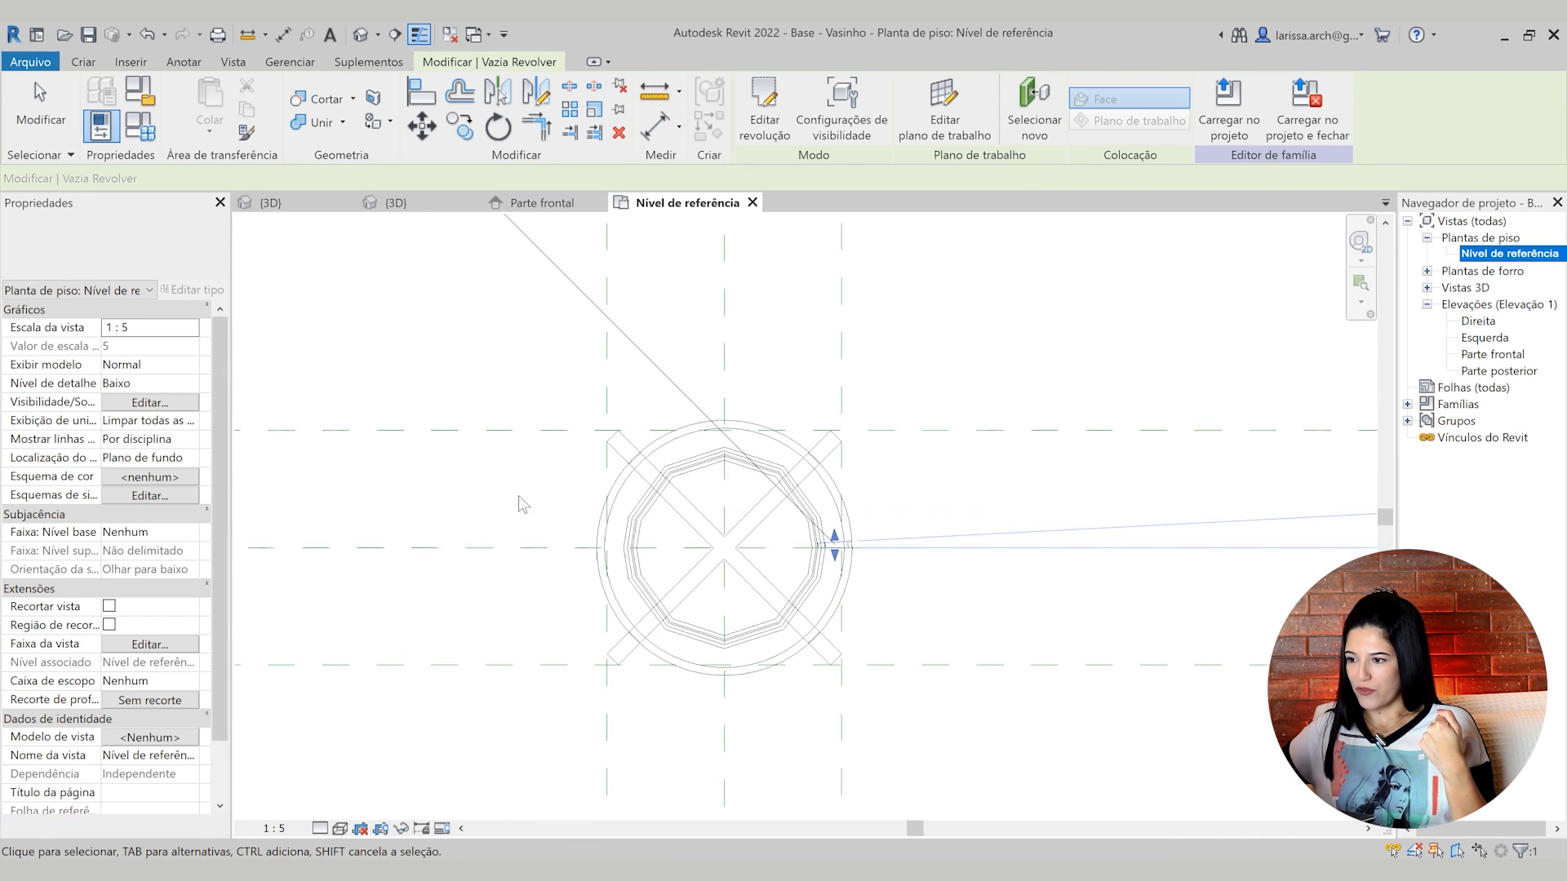
pyautogui.scroll(2, 857, 576)
pyautogui.scroll(2, 868, 578)
pyautogui.click(873, 574)
pyautogui.scroll(2, 834, 453)
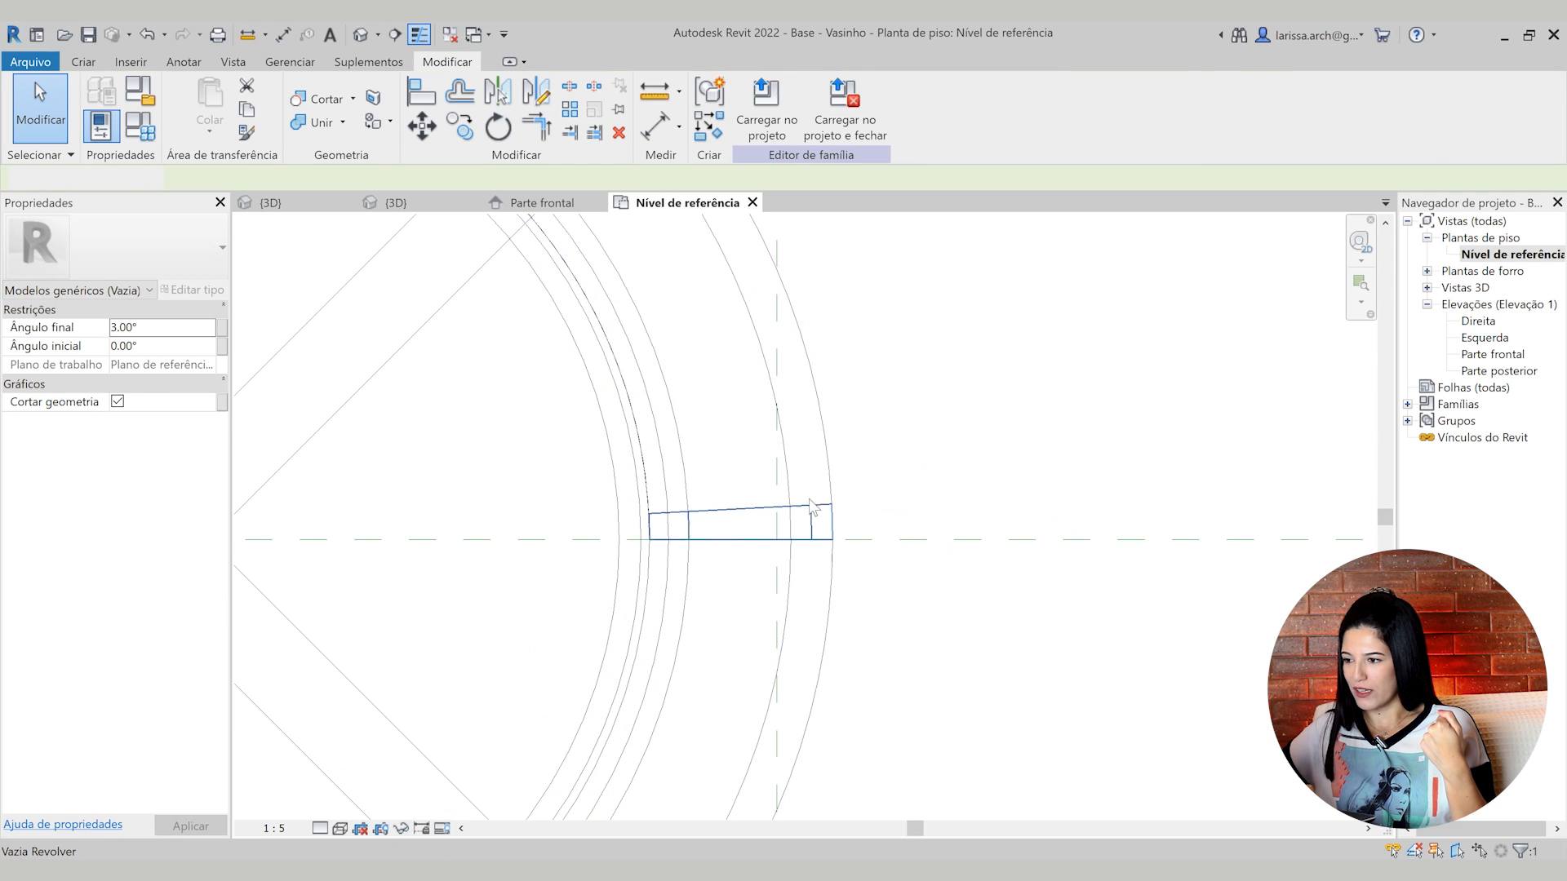
pyautogui.click(820, 522)
pyautogui.scroll(-4, 816, 526)
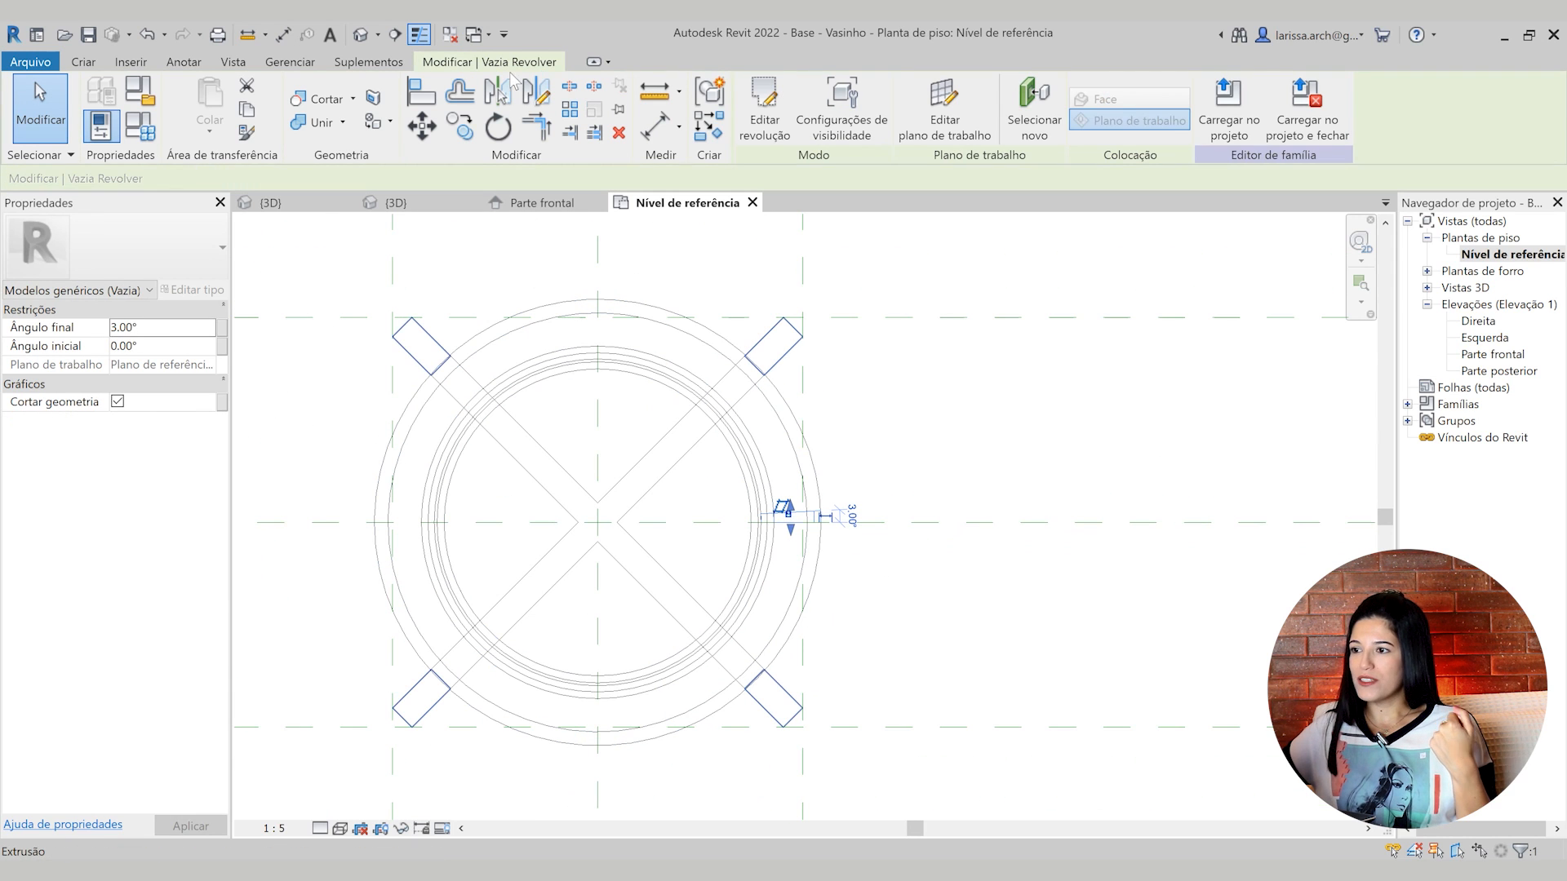
# Start a radial array of the void and relocate its rotation centre to the centre of the pot
pyautogui.click(570, 111)
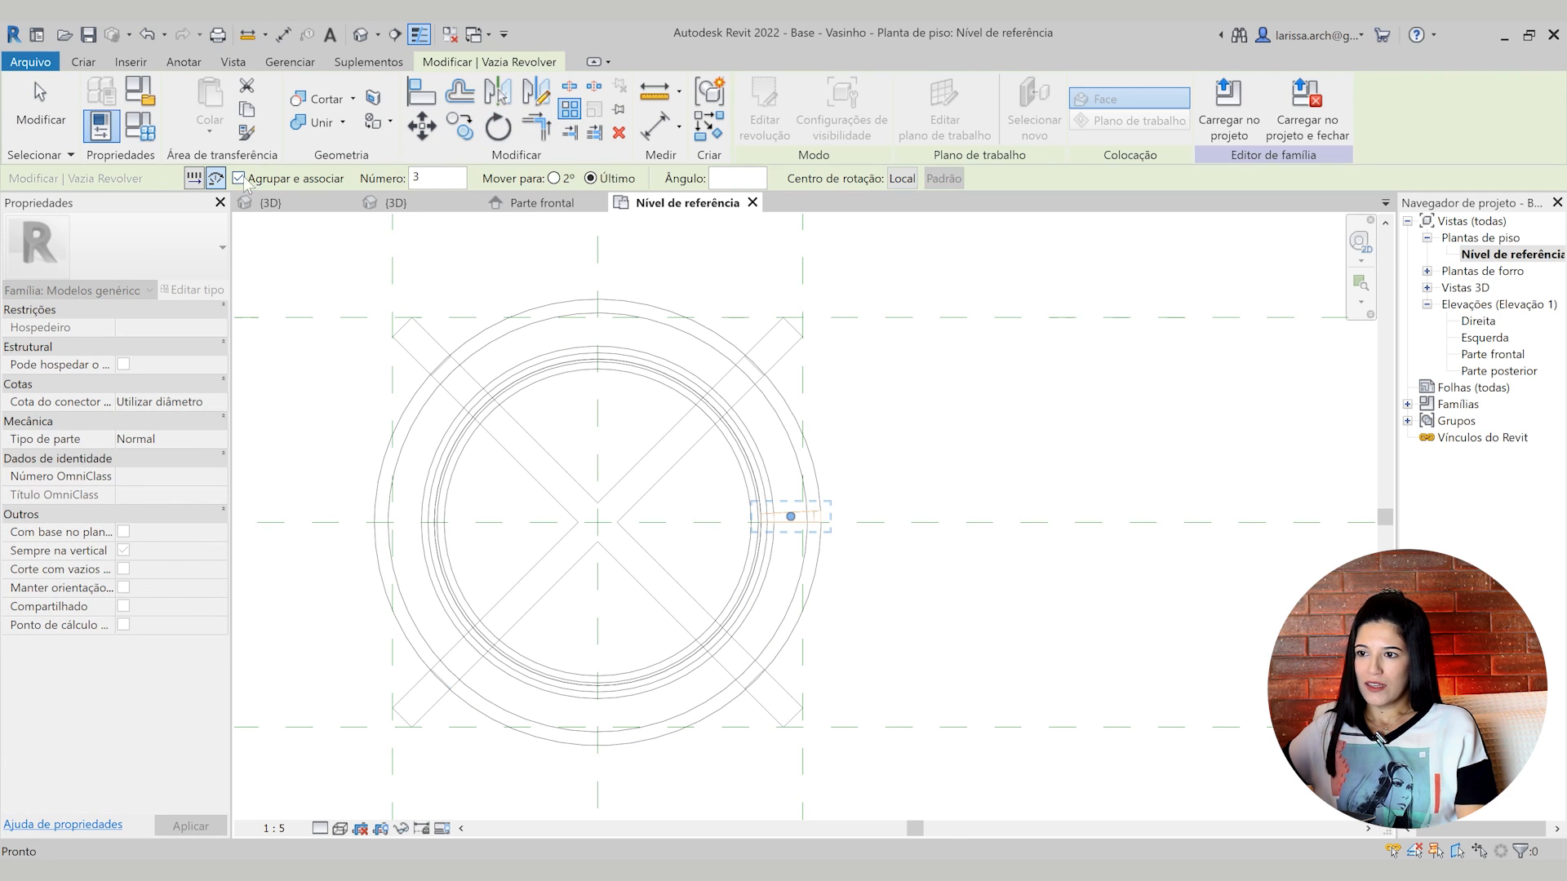
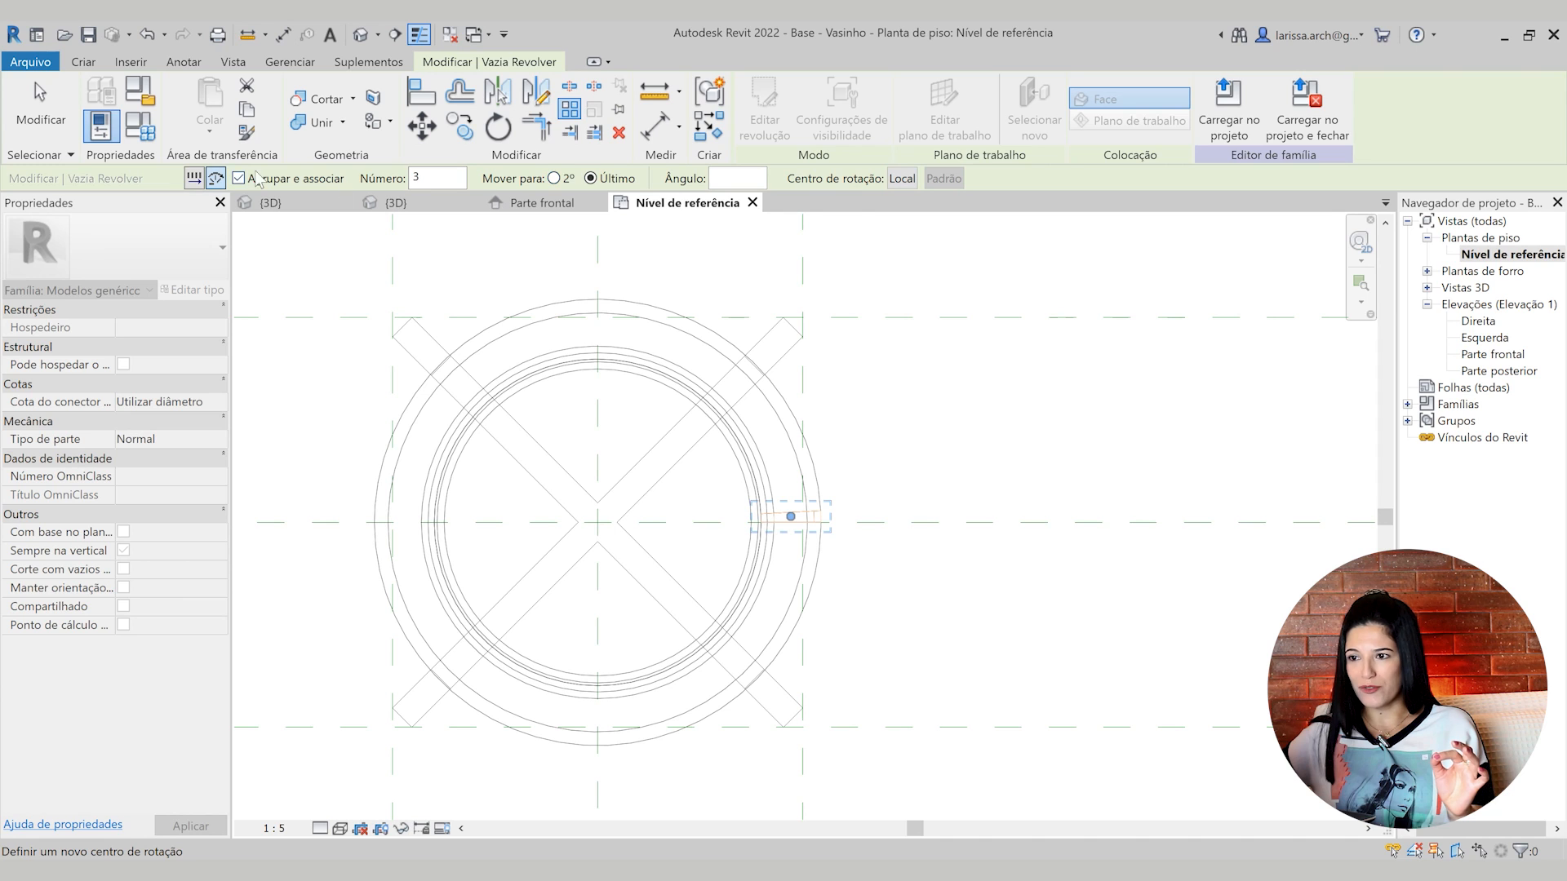
pyautogui.click(901, 179)
pyautogui.scroll(2, 585, 494)
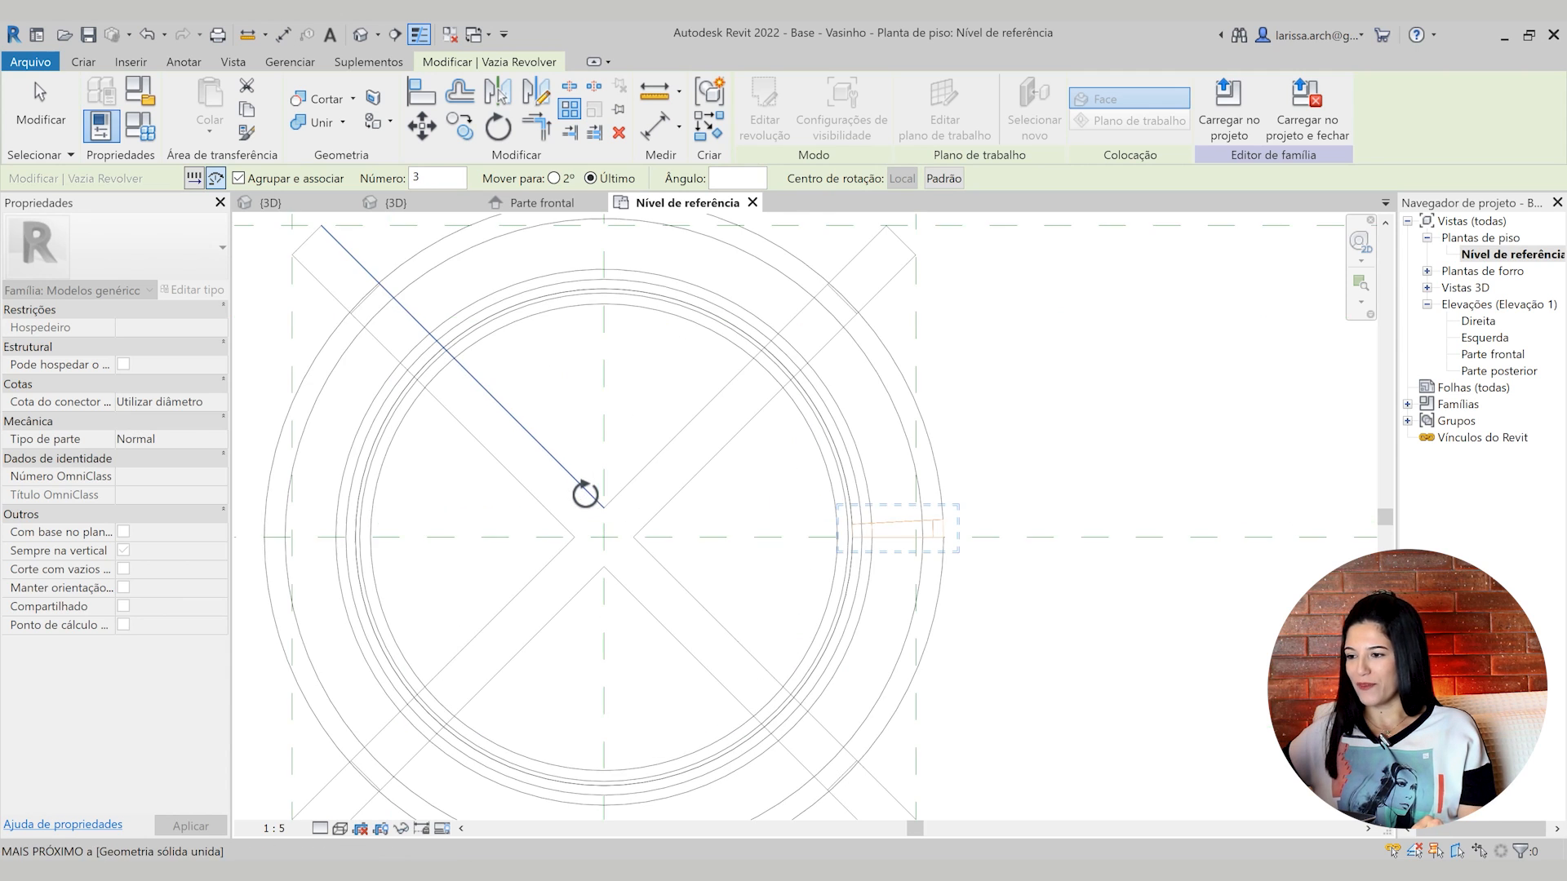
pyautogui.scroll(-1, 648, 540)
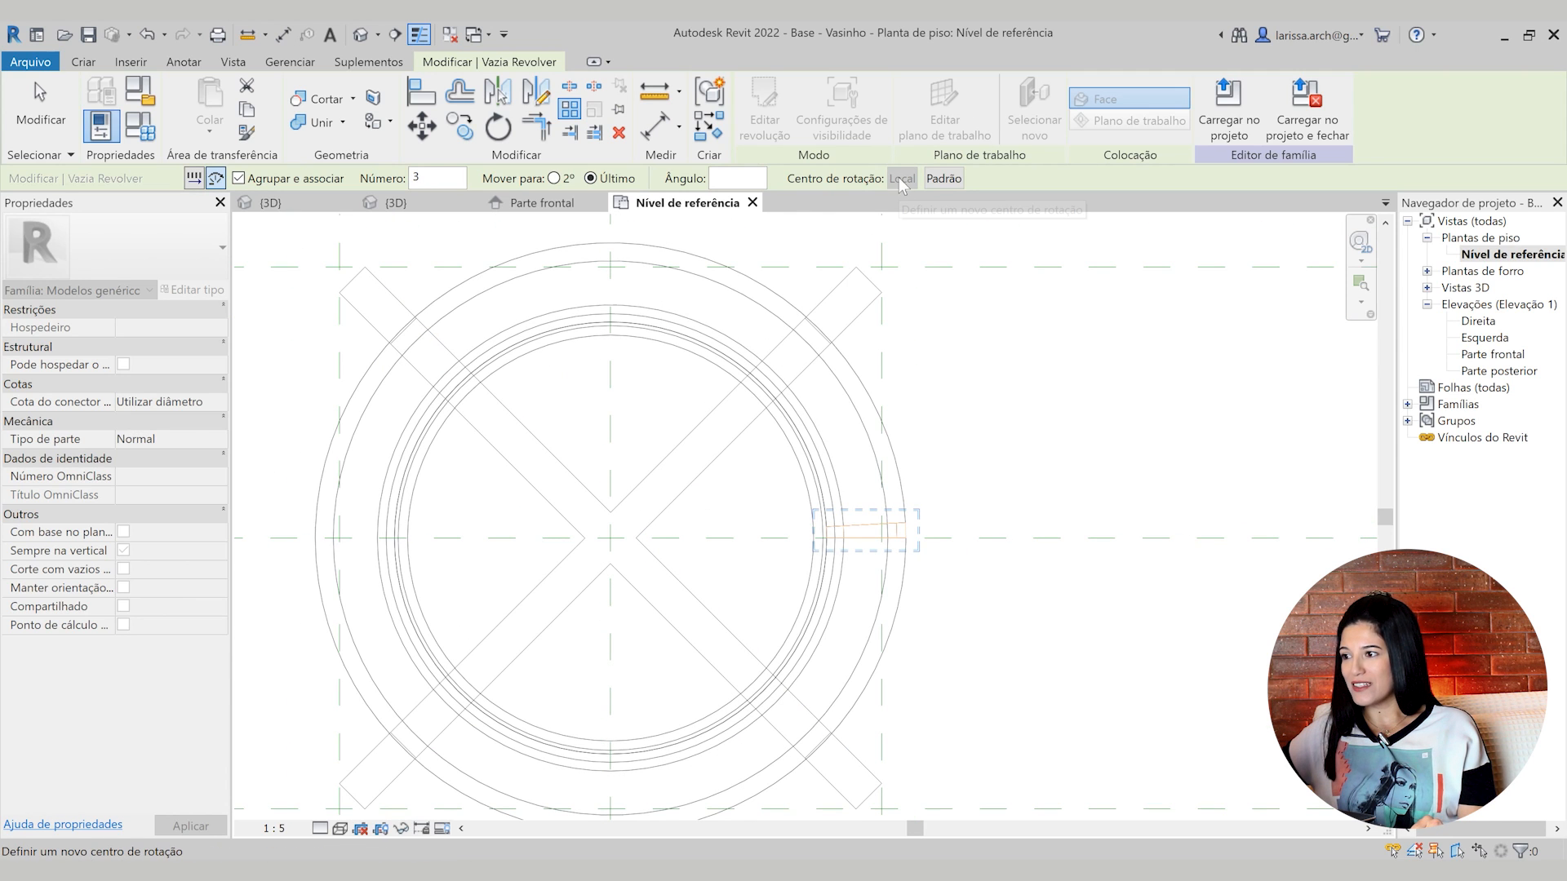
pyautogui.click(903, 178)
pyautogui.scroll(2, 811, 310)
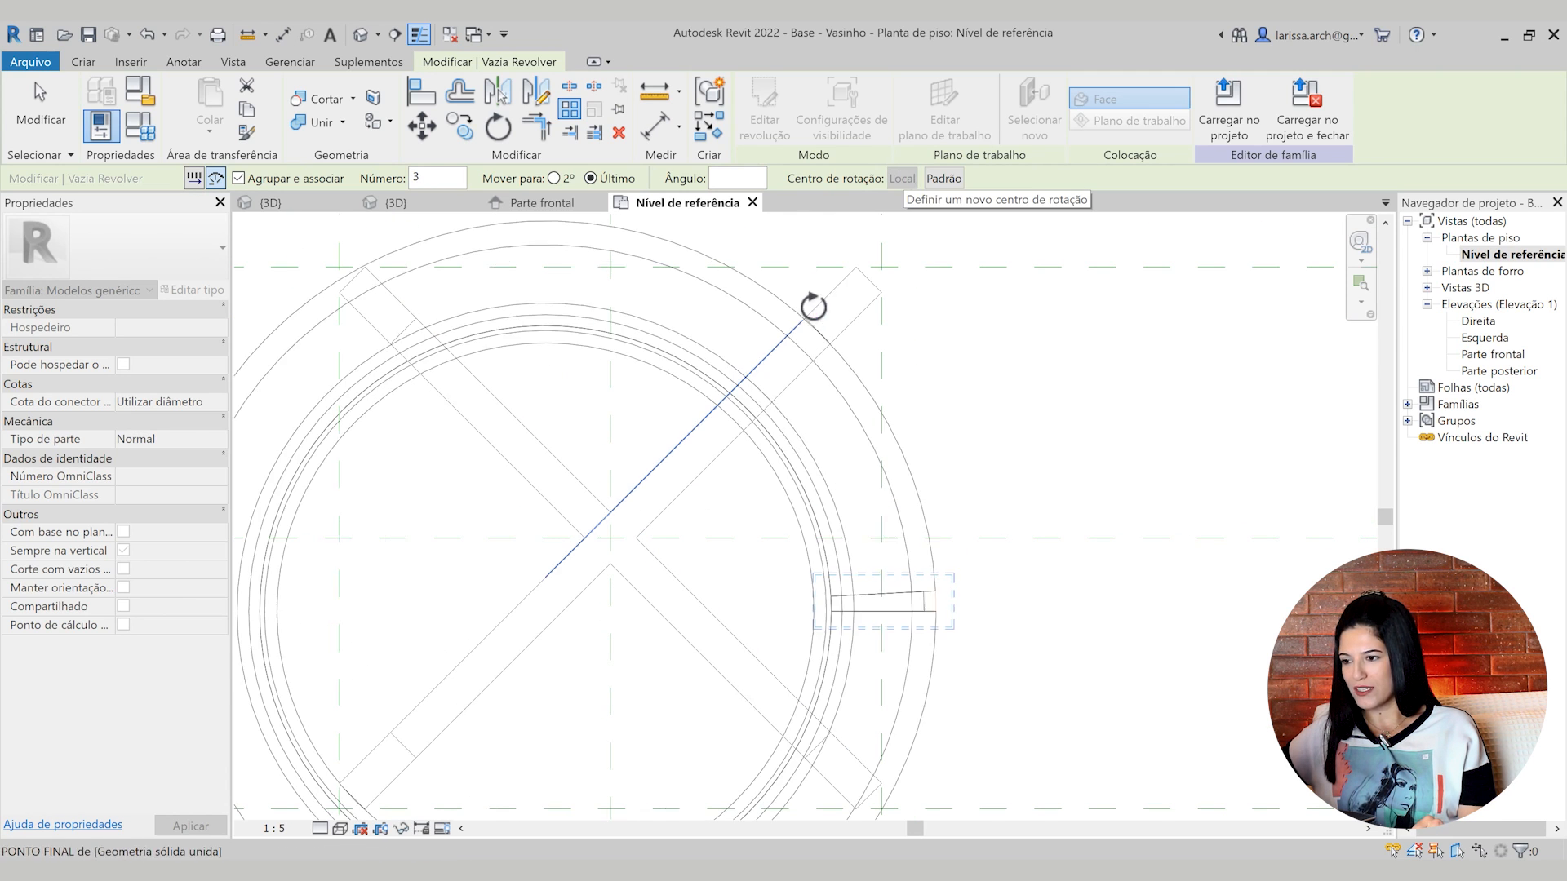
pyautogui.click(546, 612)
pyautogui.scroll(-3, 548, 615)
pyautogui.scroll(1, 555, 616)
pyautogui.scroll(1, 555, 613)
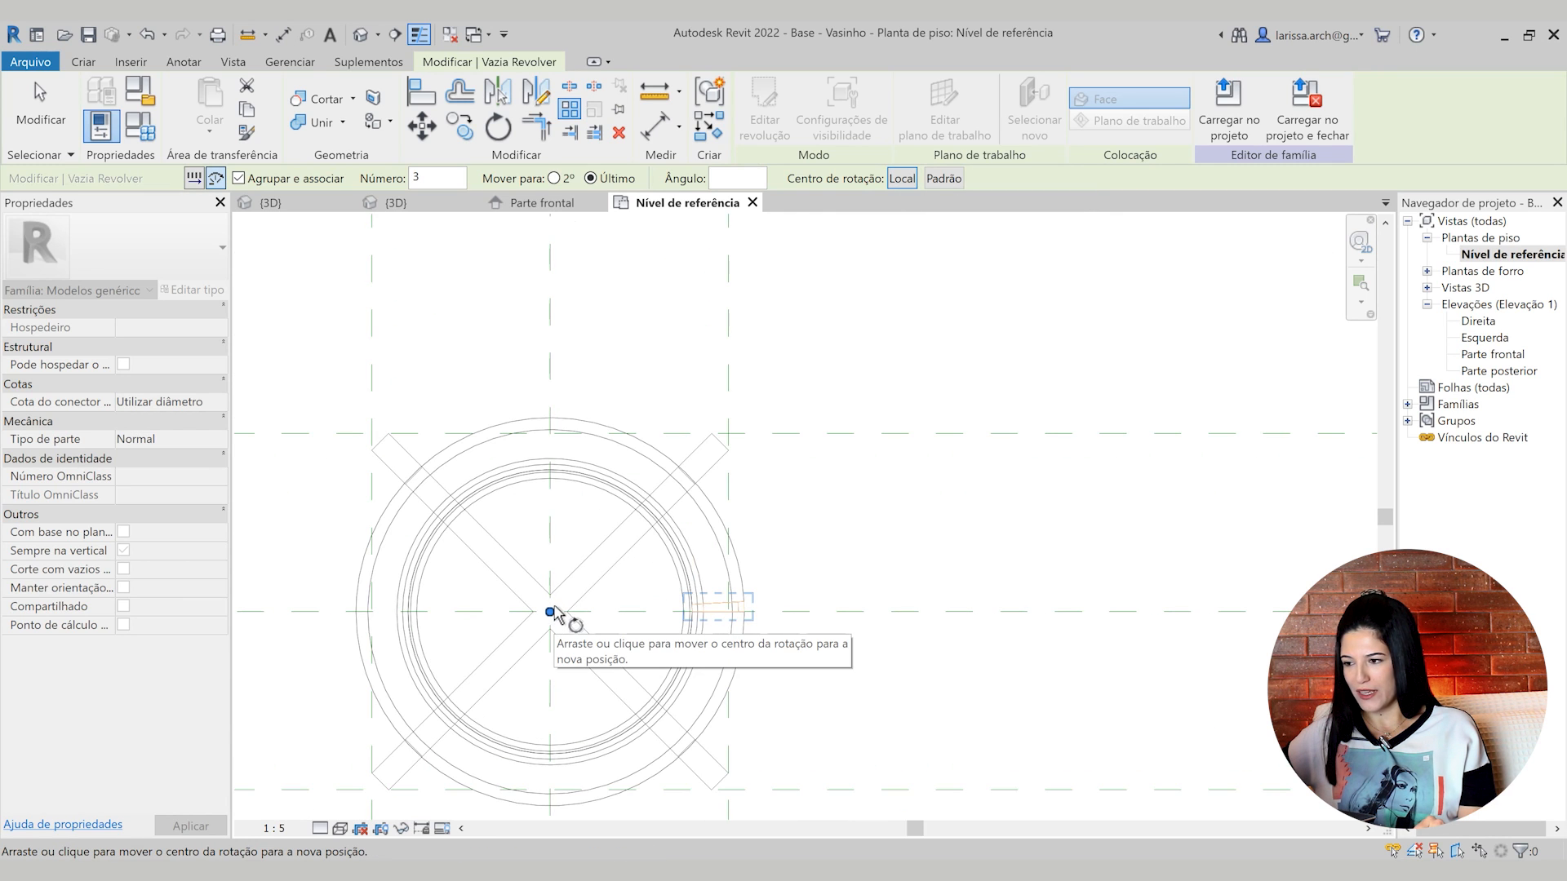
# Array 3 grouped voids over a quarter turn from the horizontal to the vertical centre axis, placing the last one at the end
pyautogui.click(1123, 612)
pyautogui.scroll(-1, 1123, 612)
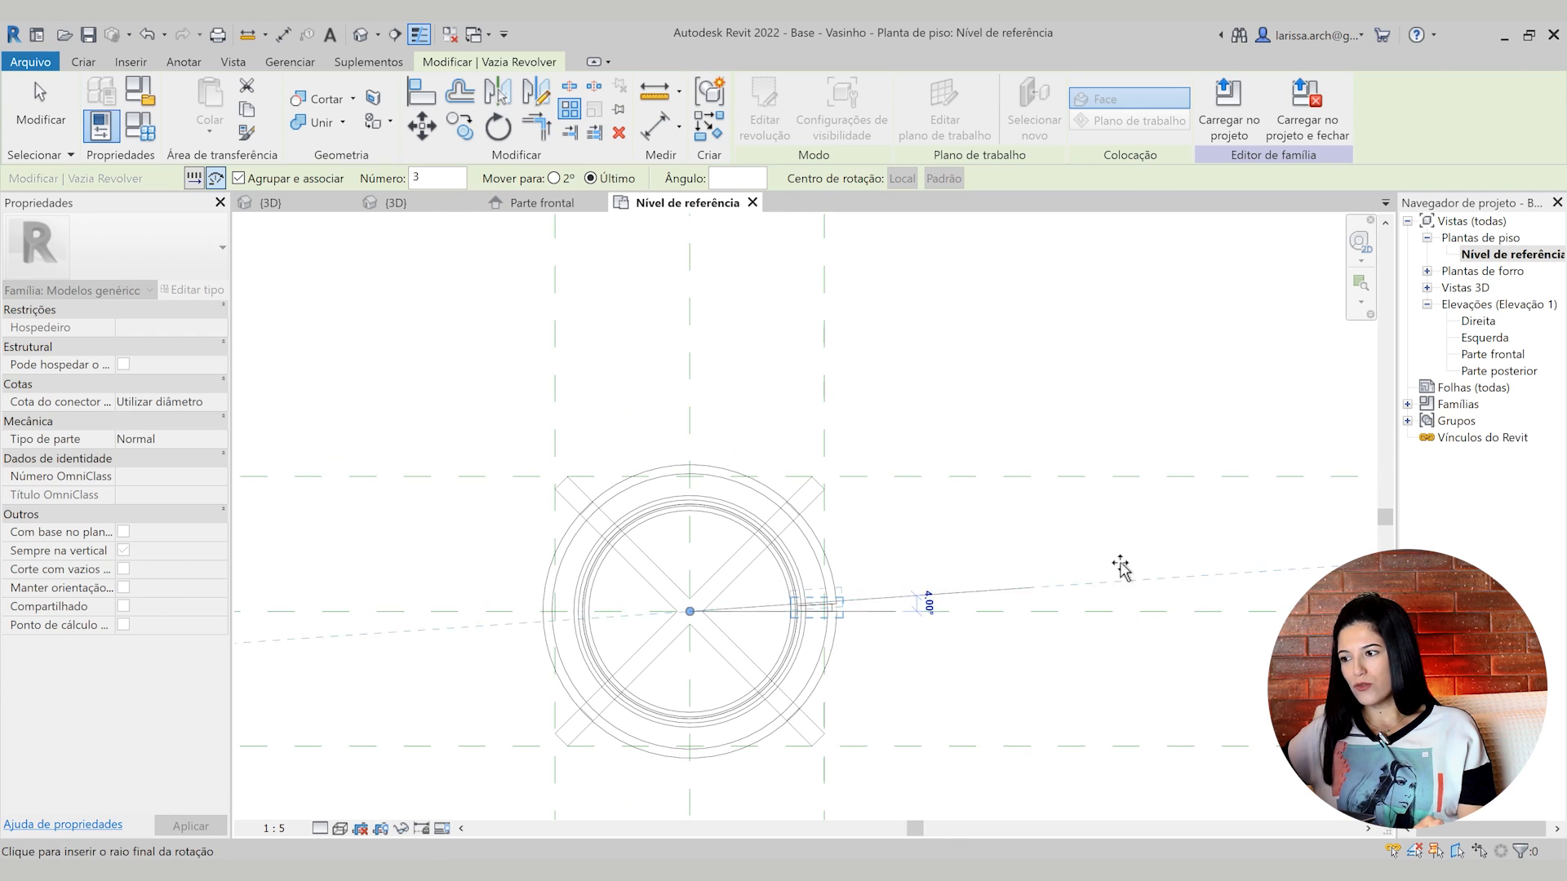
pyautogui.click(688, 319)
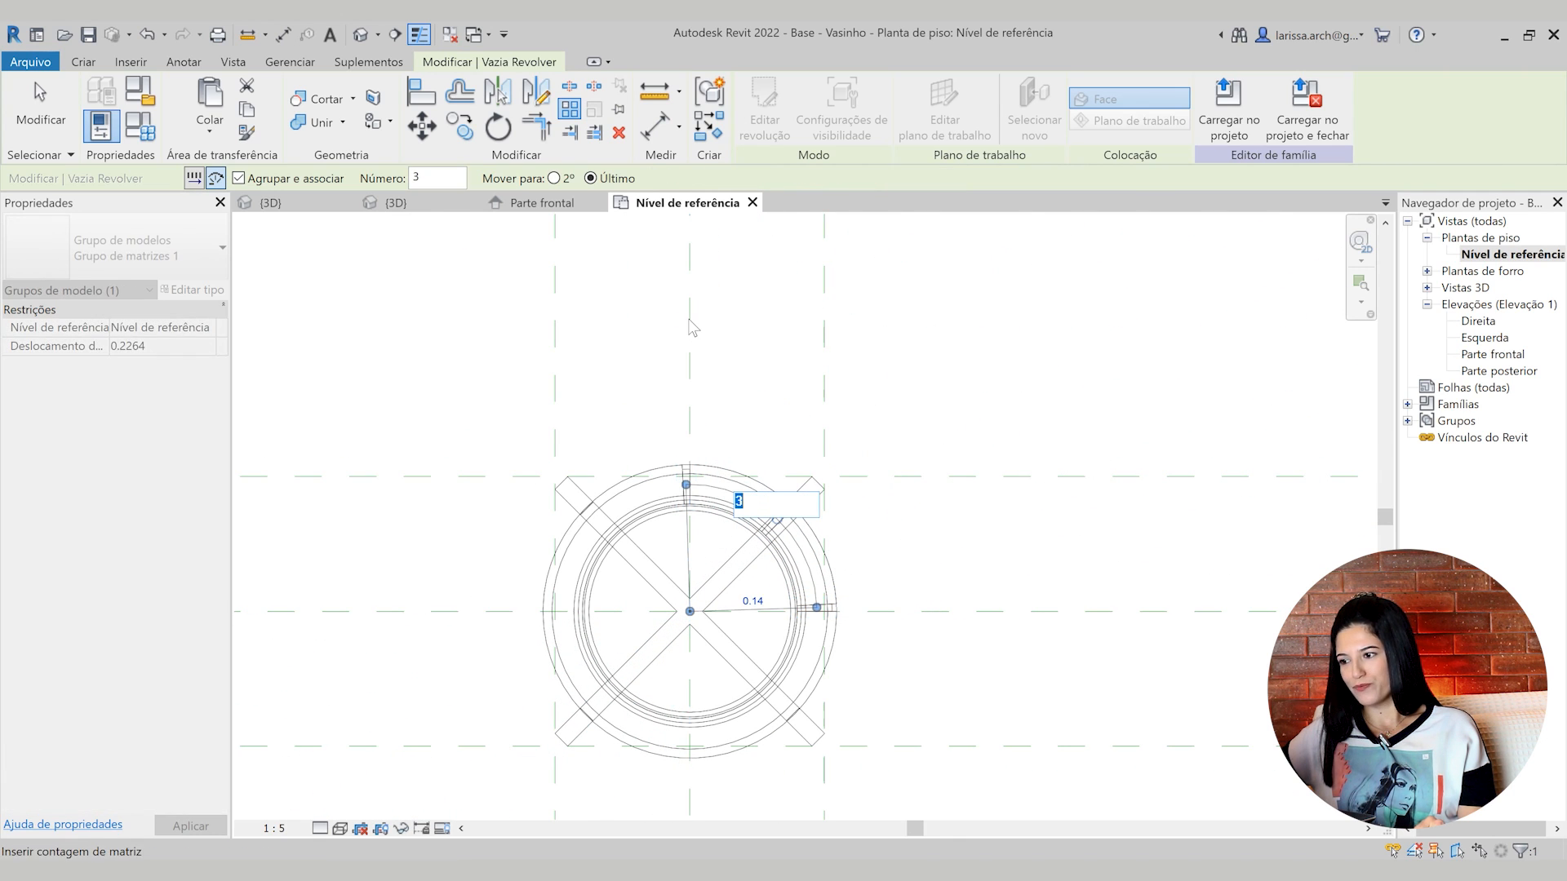
# Examine the arrayed grooves on the pot in the 3D view from several angles
pyautogui.click(359, 34)
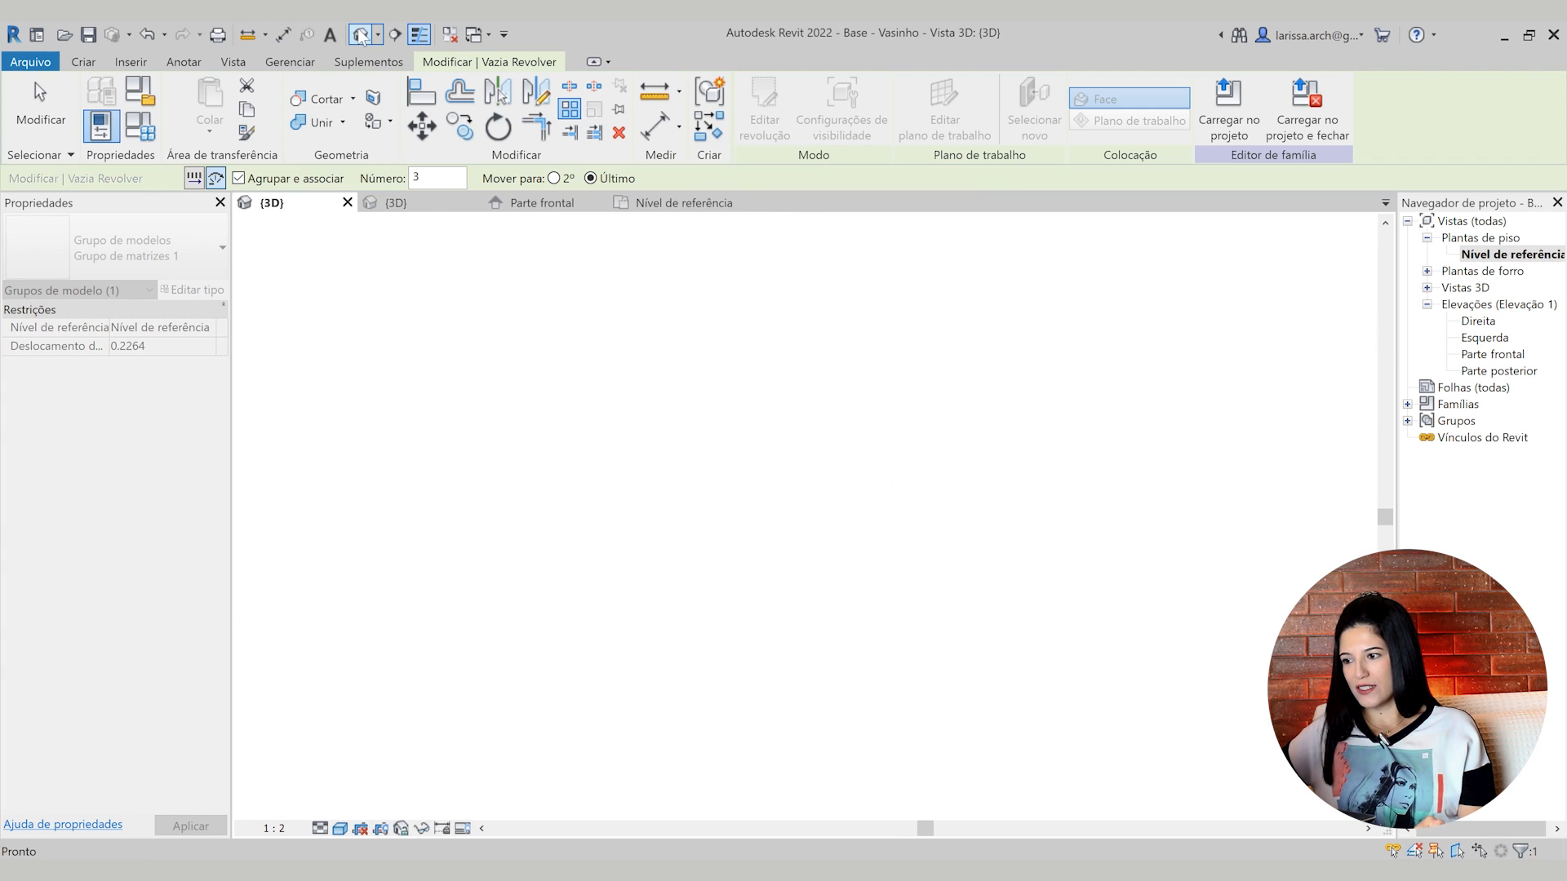
pyautogui.keyDown('shift'); pyautogui.moveTo(668, 408); pyautogui.dragTo(977, 586, button='middle'); pyautogui.keyUp('shift')
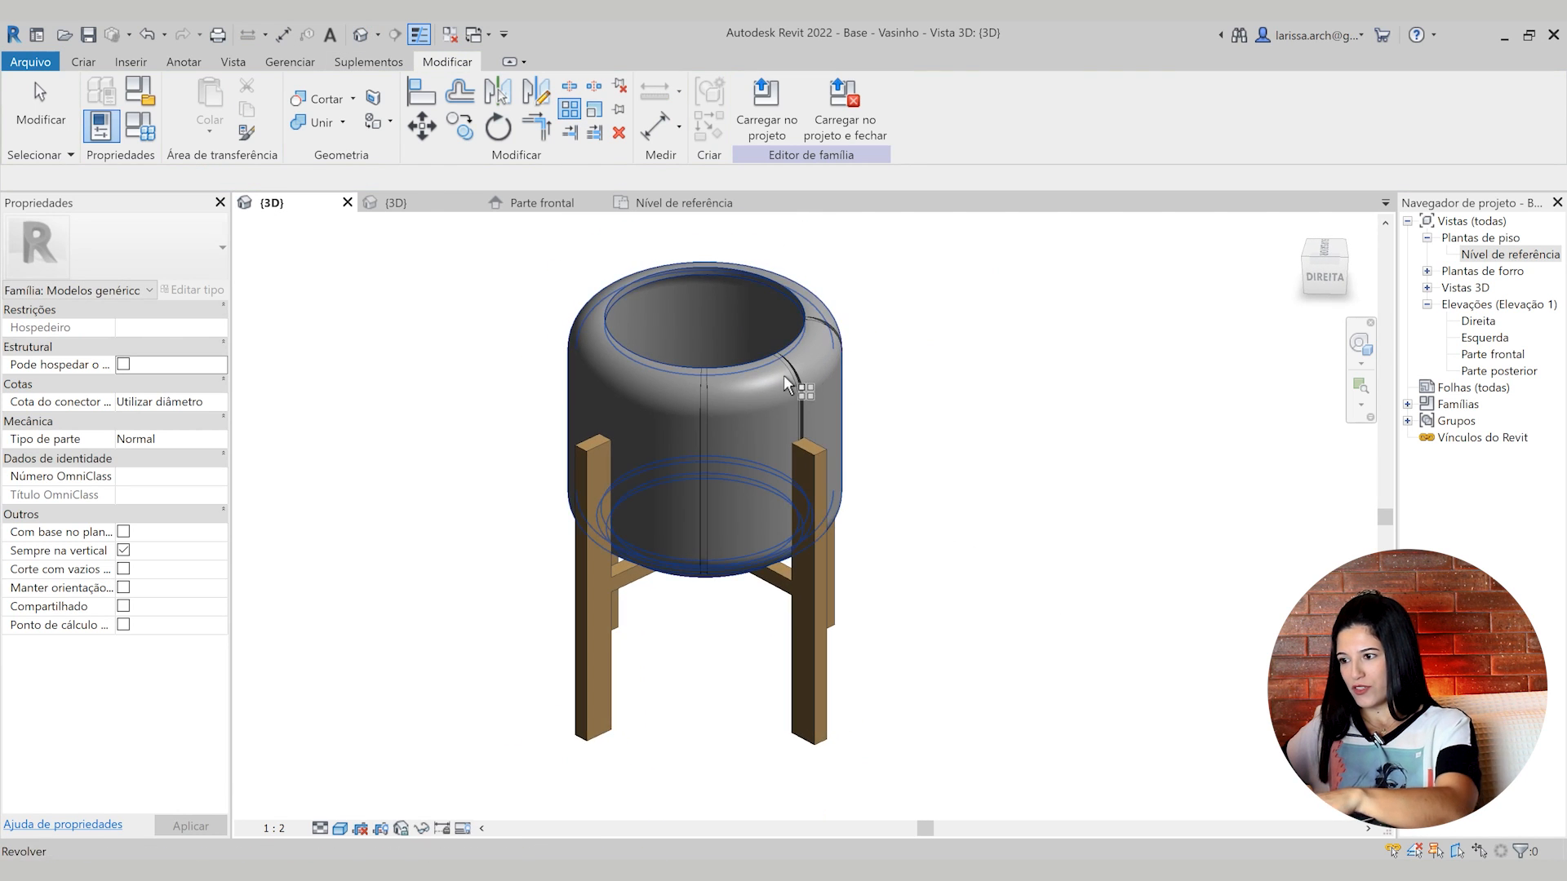
pyautogui.scroll(5, 669, 400)
pyautogui.scroll(-3, 638, 397)
pyautogui.keyDown('shift'); pyautogui.moveTo(699, 410); pyautogui.dragTo(560, 439, button='middle'); pyautogui.keyUp('shift')
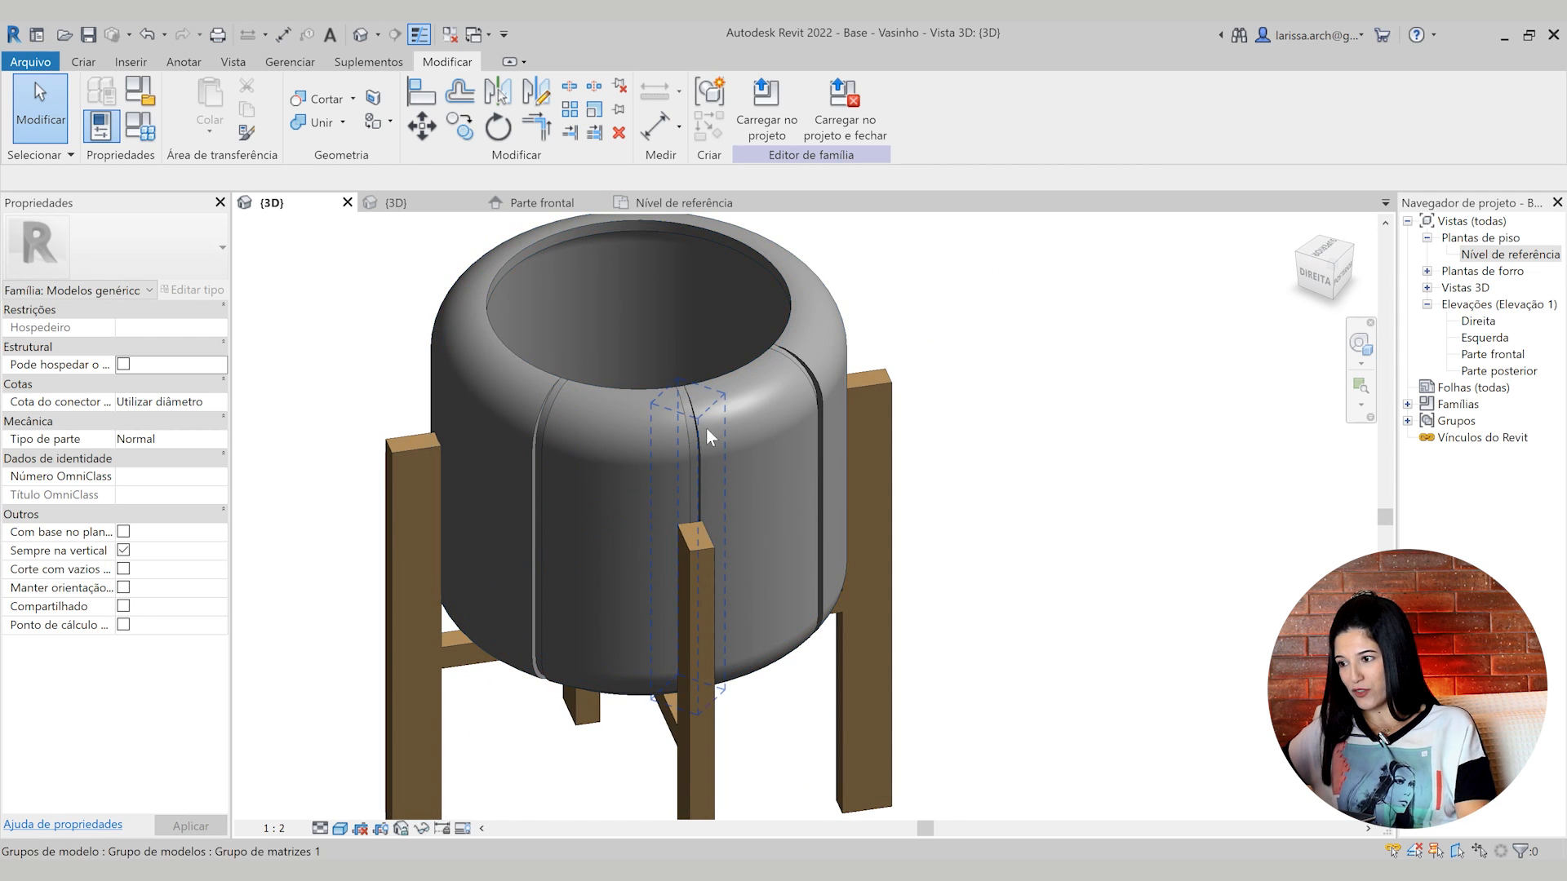
pyautogui.scroll(-4, 746, 418)
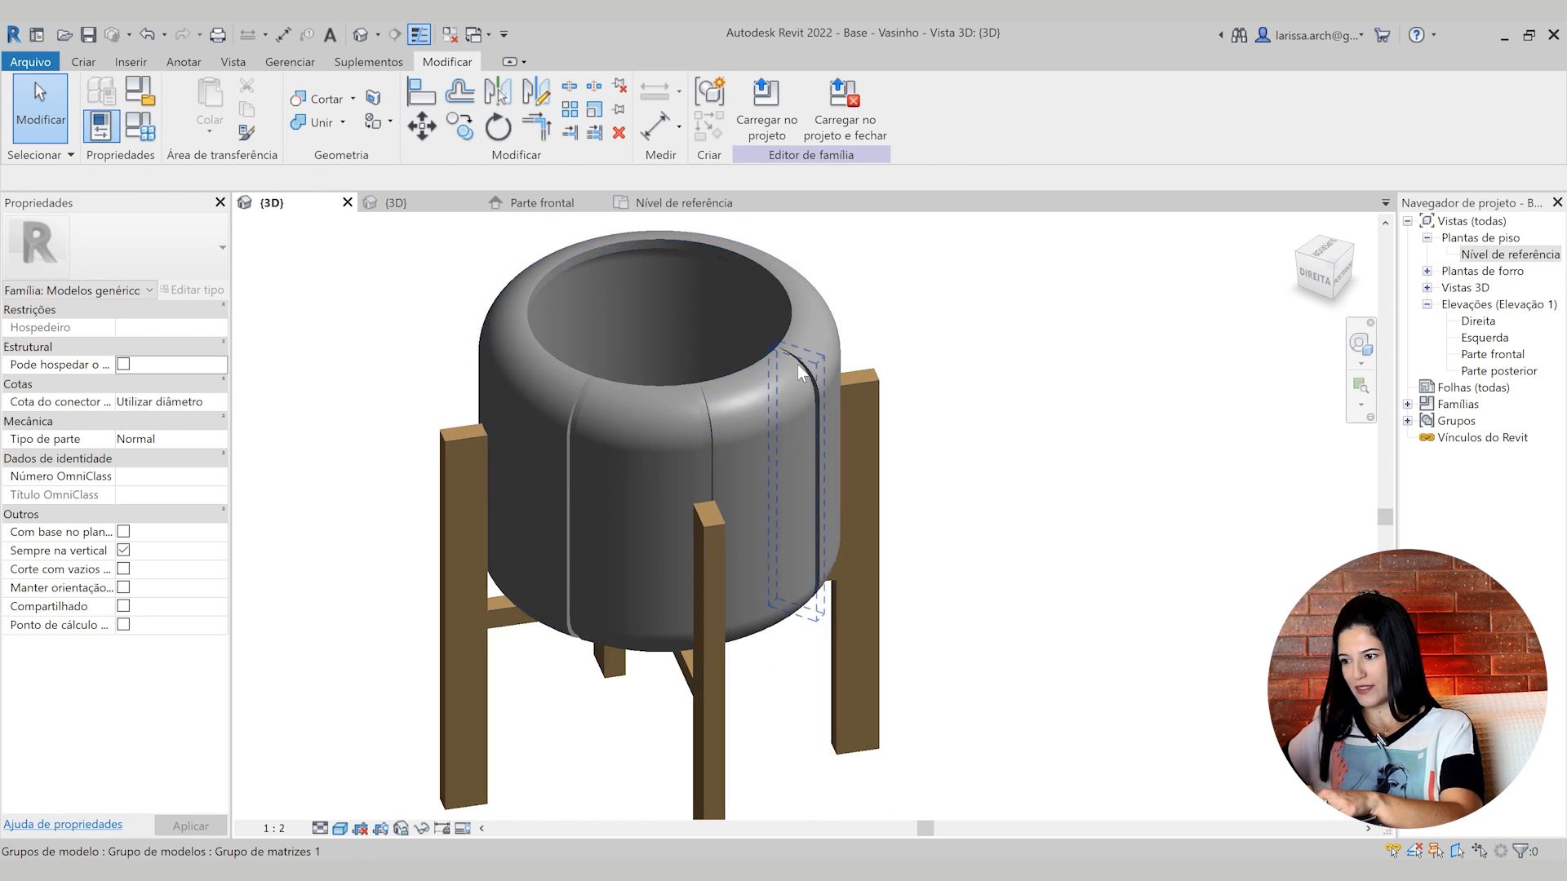
pyautogui.keyDown('shift'); pyautogui.moveTo(731, 546); pyautogui.dragTo(682, 483, button='middle'); pyautogui.keyUp('shift')
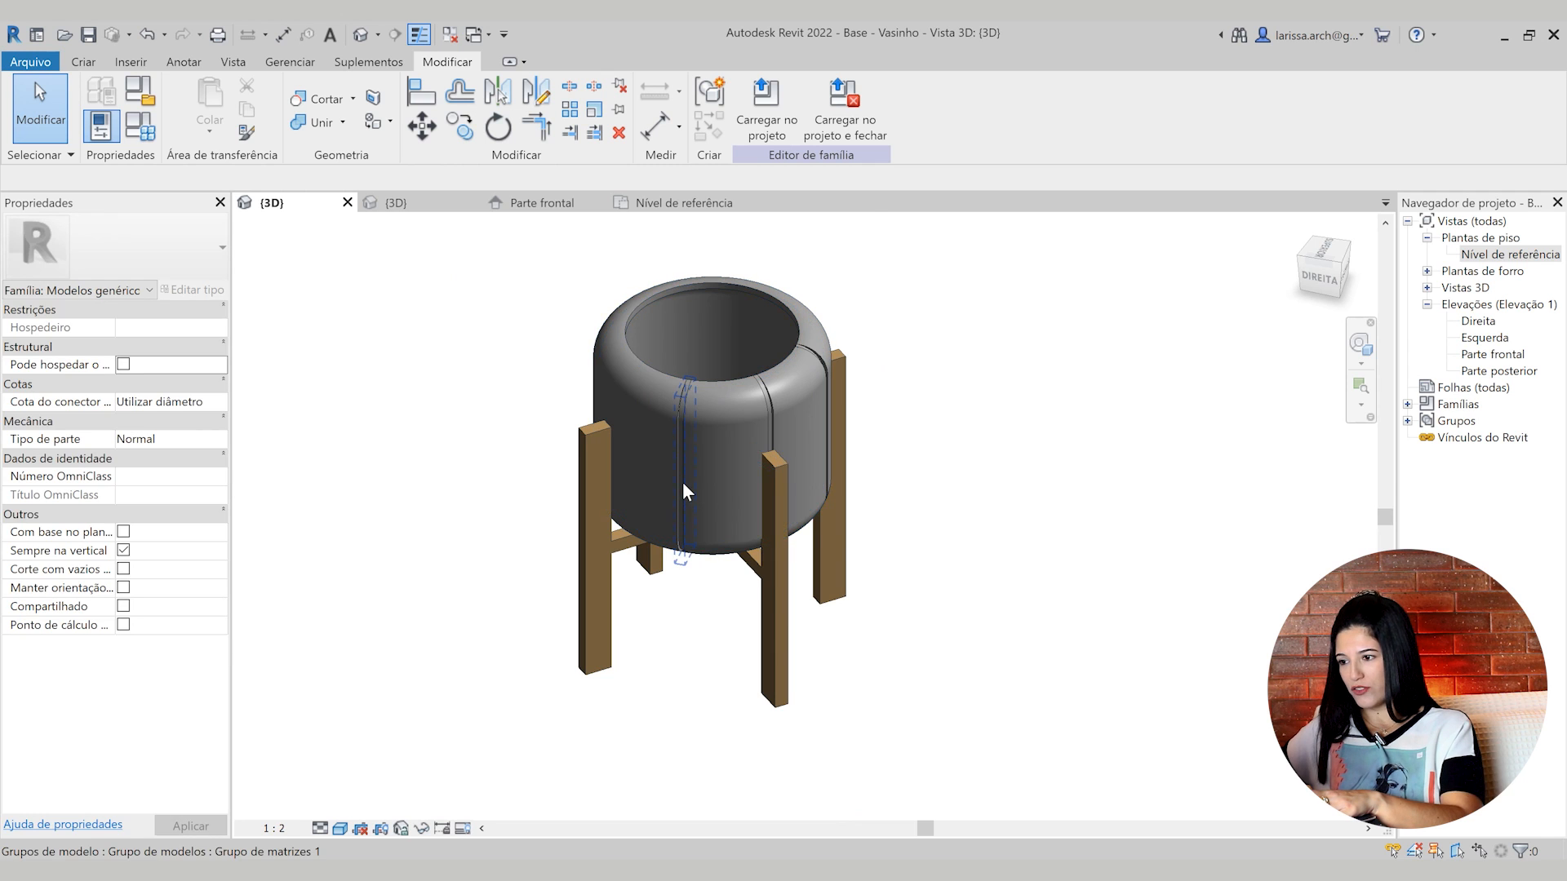
# Select the arrayed groove voids on the pot and set the radial array's count to 4
pyautogui.scroll(2, 682, 481)
pyautogui.click(683, 488)
pyautogui.scroll(-2, 683, 483)
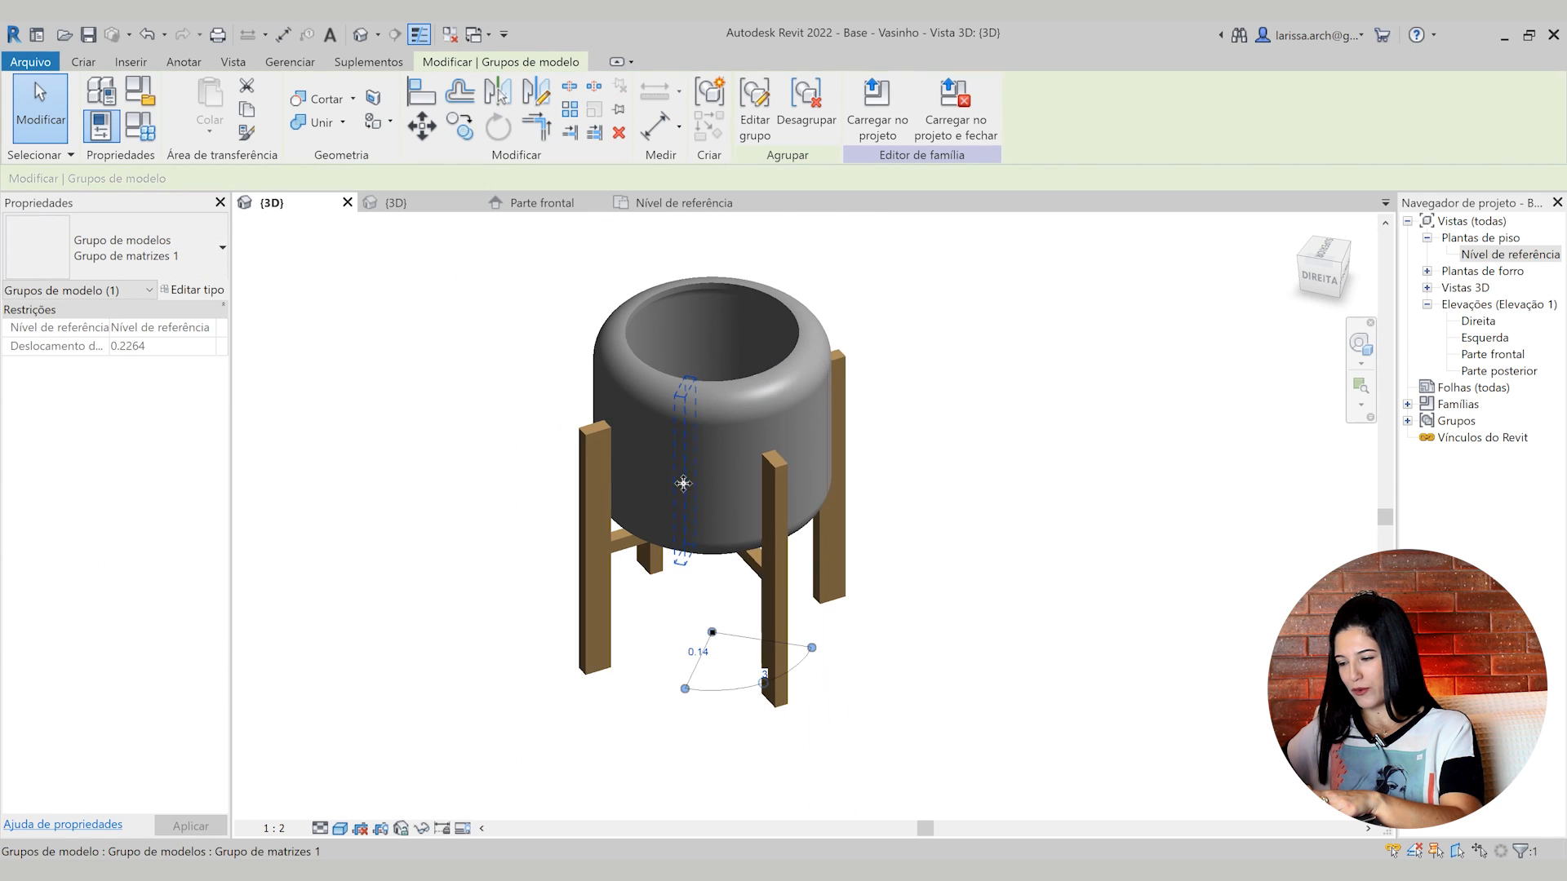
pyautogui.scroll(4, 761, 690)
pyautogui.keyDown('shift'); pyautogui.moveTo(765, 684); pyautogui.dragTo(665, 543, button='middle'); pyautogui.keyUp('shift')
pyautogui.click(663, 545)
pyautogui.scroll(-3, 688, 601)
pyautogui.keyDown('shift'); pyautogui.moveTo(783, 626); pyautogui.dragTo(661, 645, button='middle'); pyautogui.keyUp('shift')
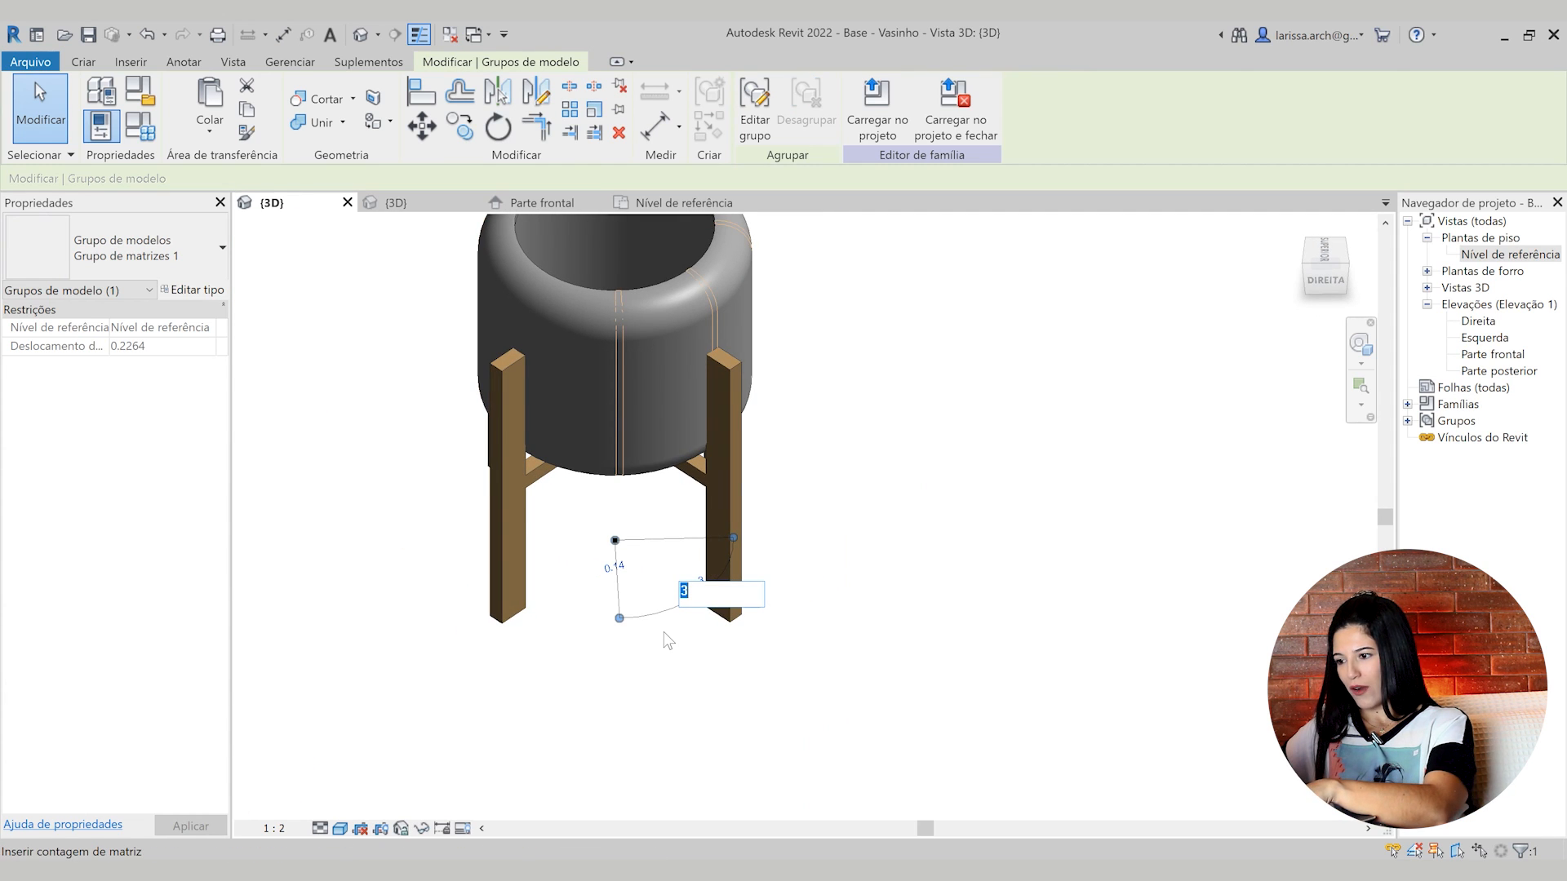
pyautogui.write('4')
pyautogui.keyDown('shift'); pyautogui.moveTo(769, 654); pyautogui.dragTo(822, 680, button='middle'); pyautogui.keyUp('shift')
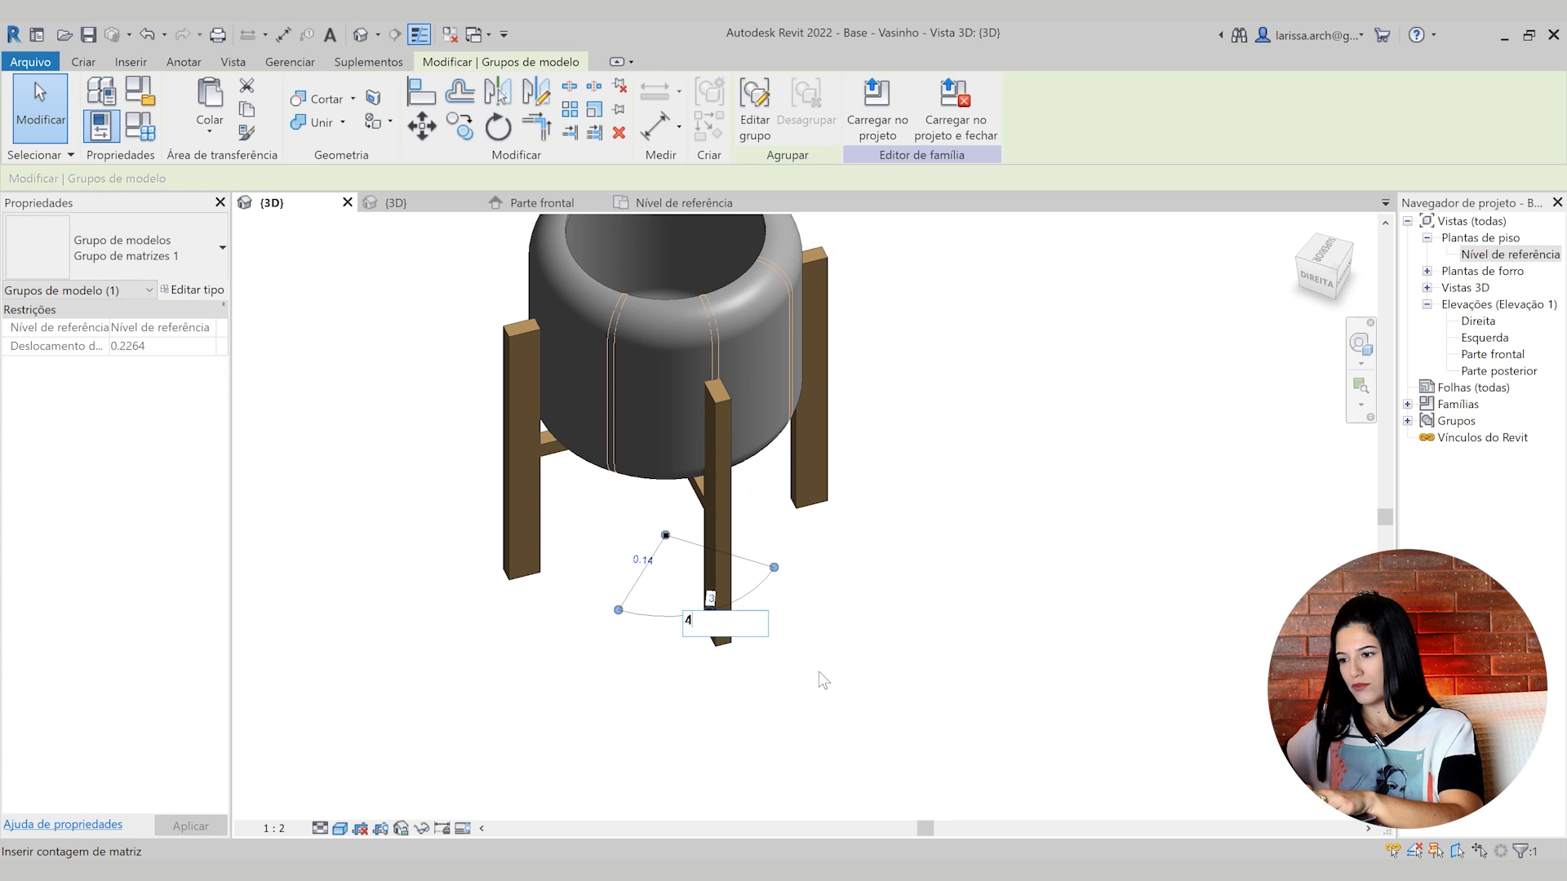
pyautogui.press('Return')
pyautogui.scroll(2, 674, 301)
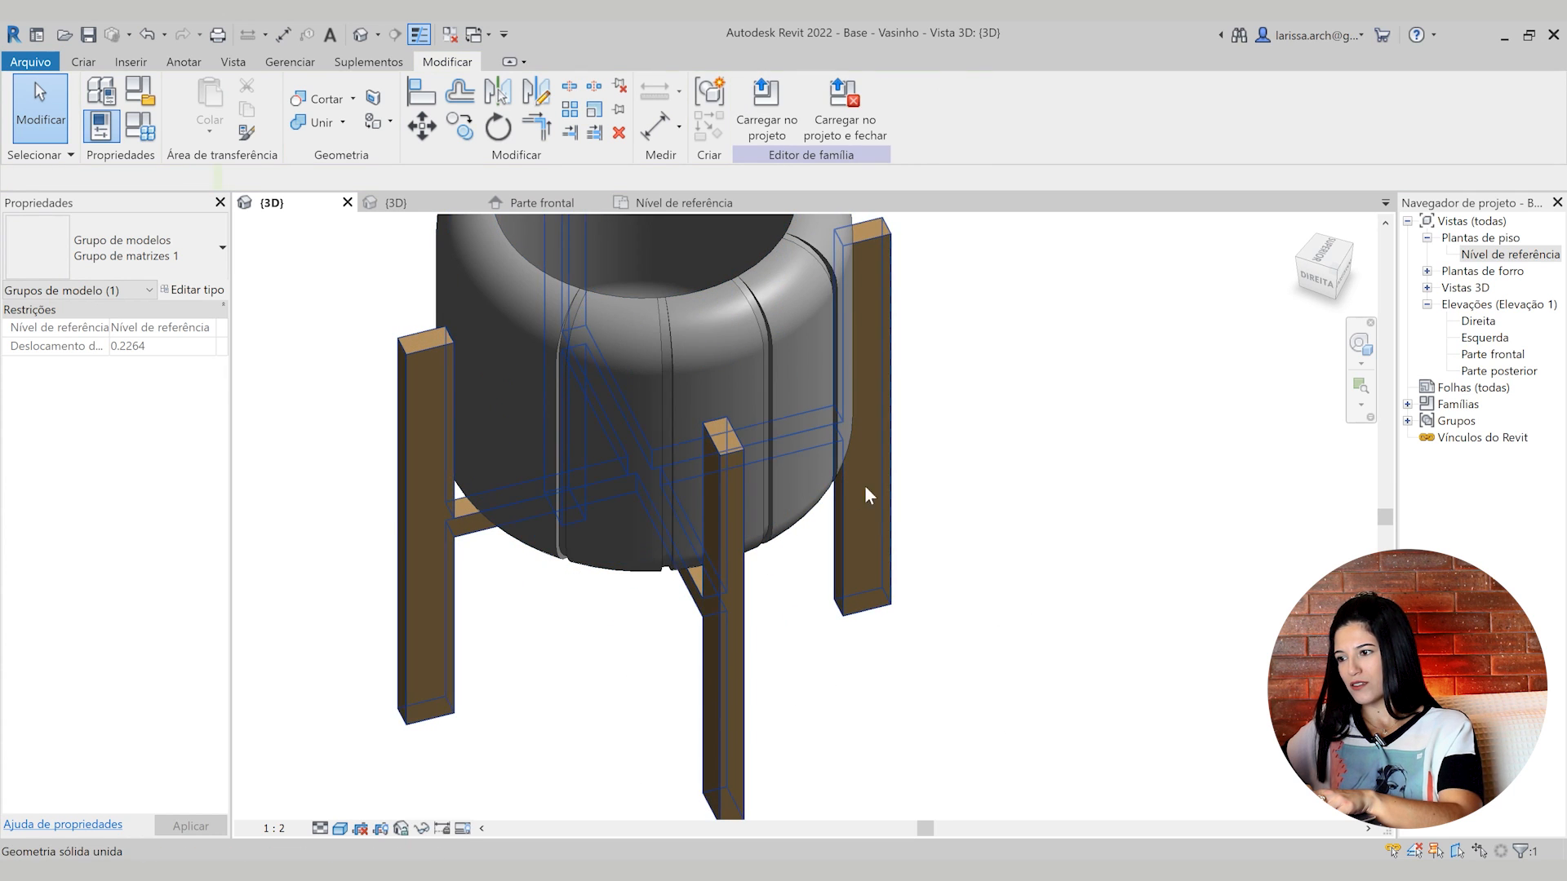
pyautogui.press('Escape')
pyautogui.scroll(-2, 869, 493)
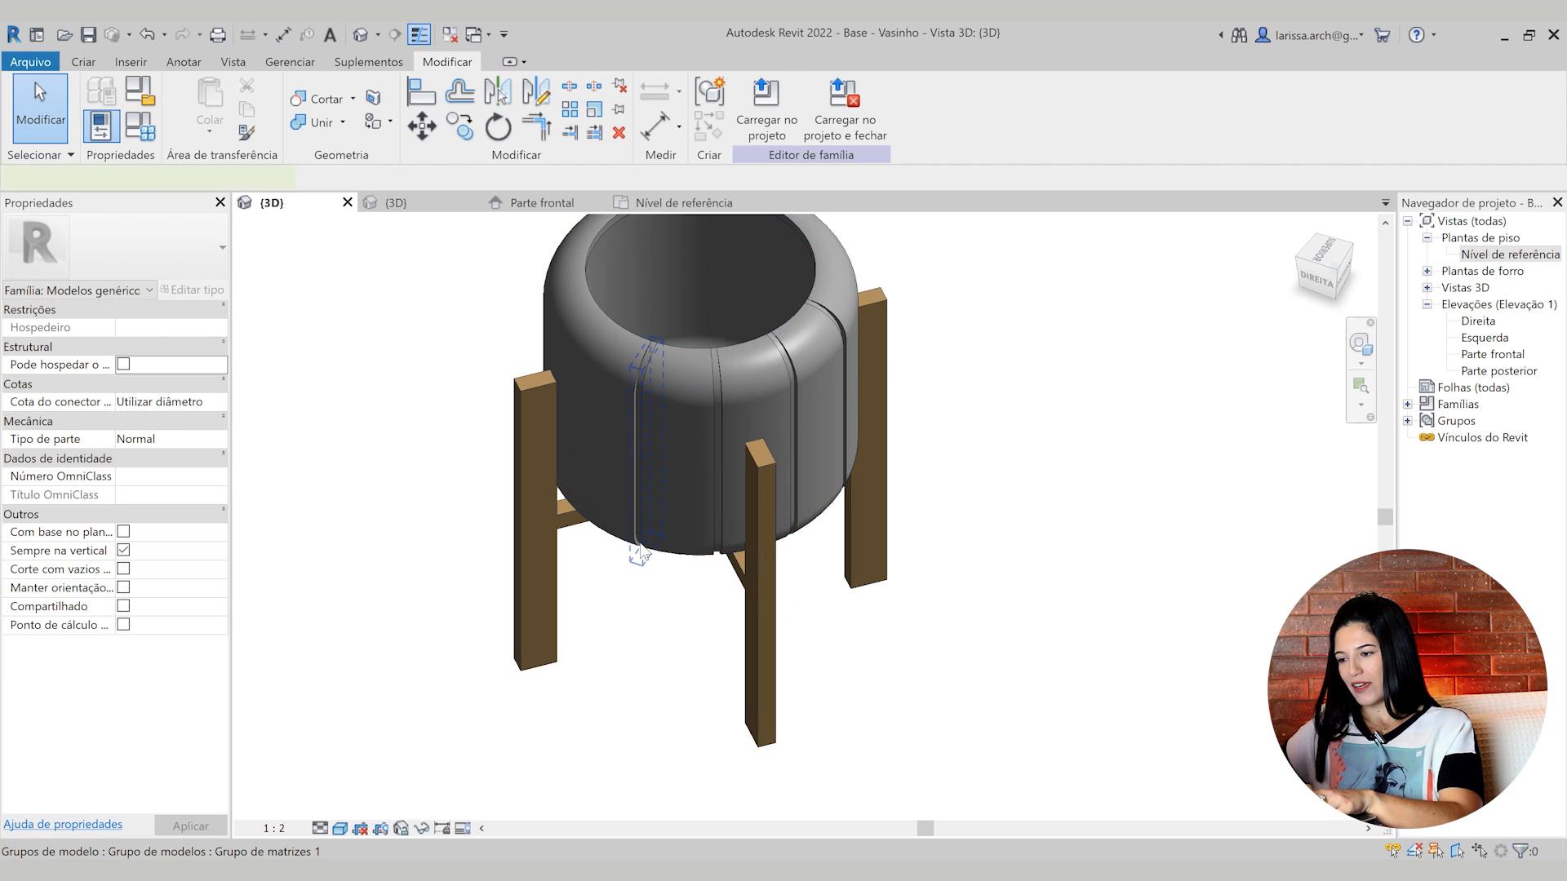
# Select a groove group and stretch the radial array's end most of the way around the pot
pyautogui.click(640, 551)
pyautogui.keyDown('shift'); pyautogui.moveTo(610, 671); pyautogui.dragTo(689, 739, button='middle'); pyautogui.keyUp('shift')
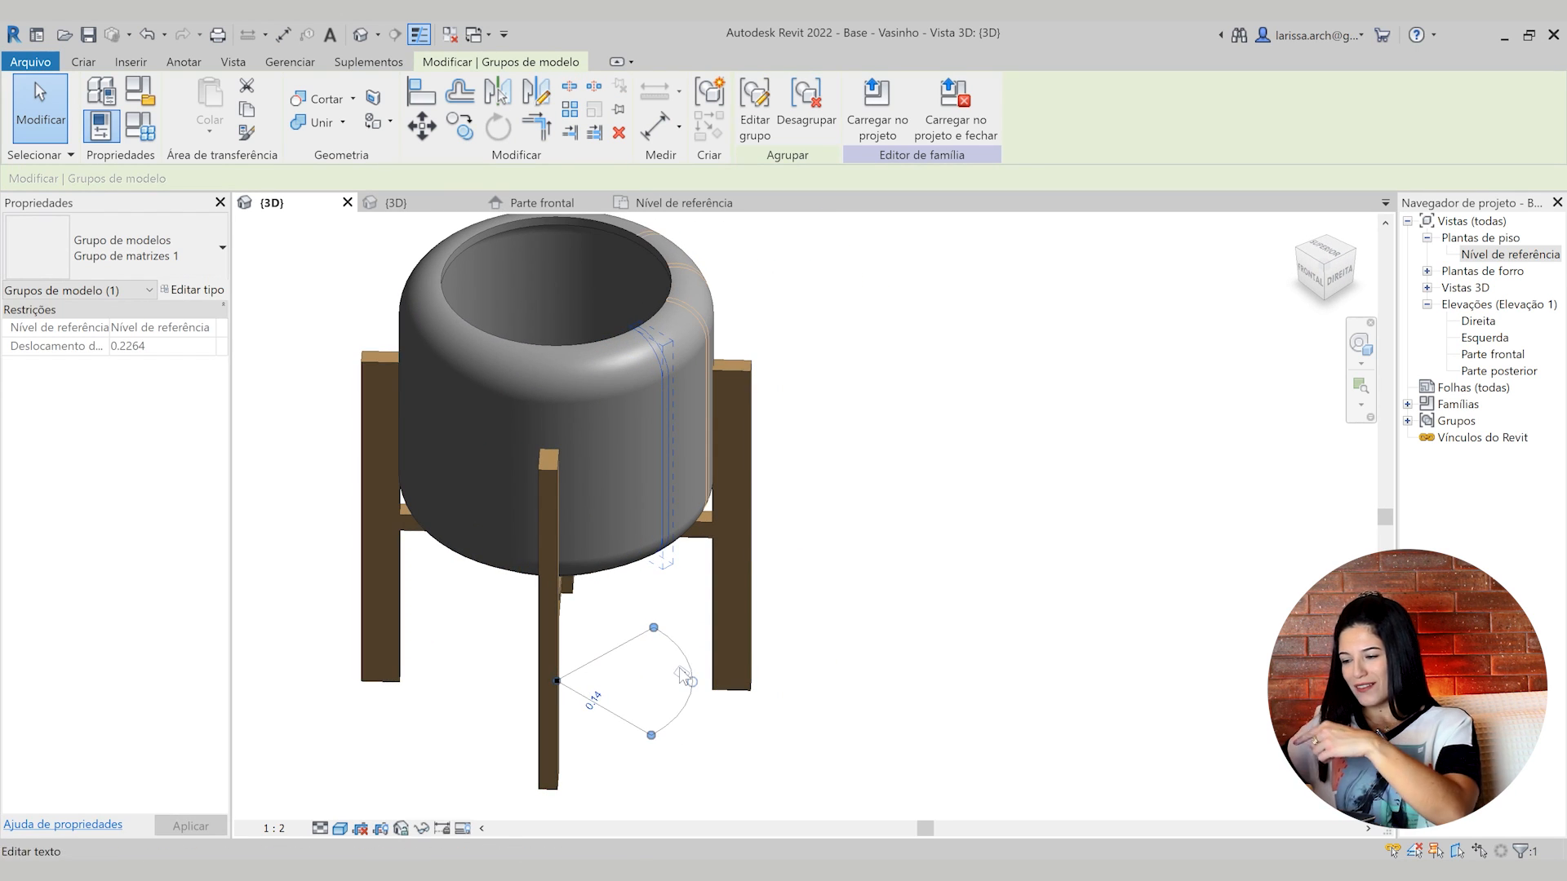
pyautogui.moveTo(615, 611); pyautogui.dragTo(441, 717)
pyautogui.scroll(3, 532, 696)
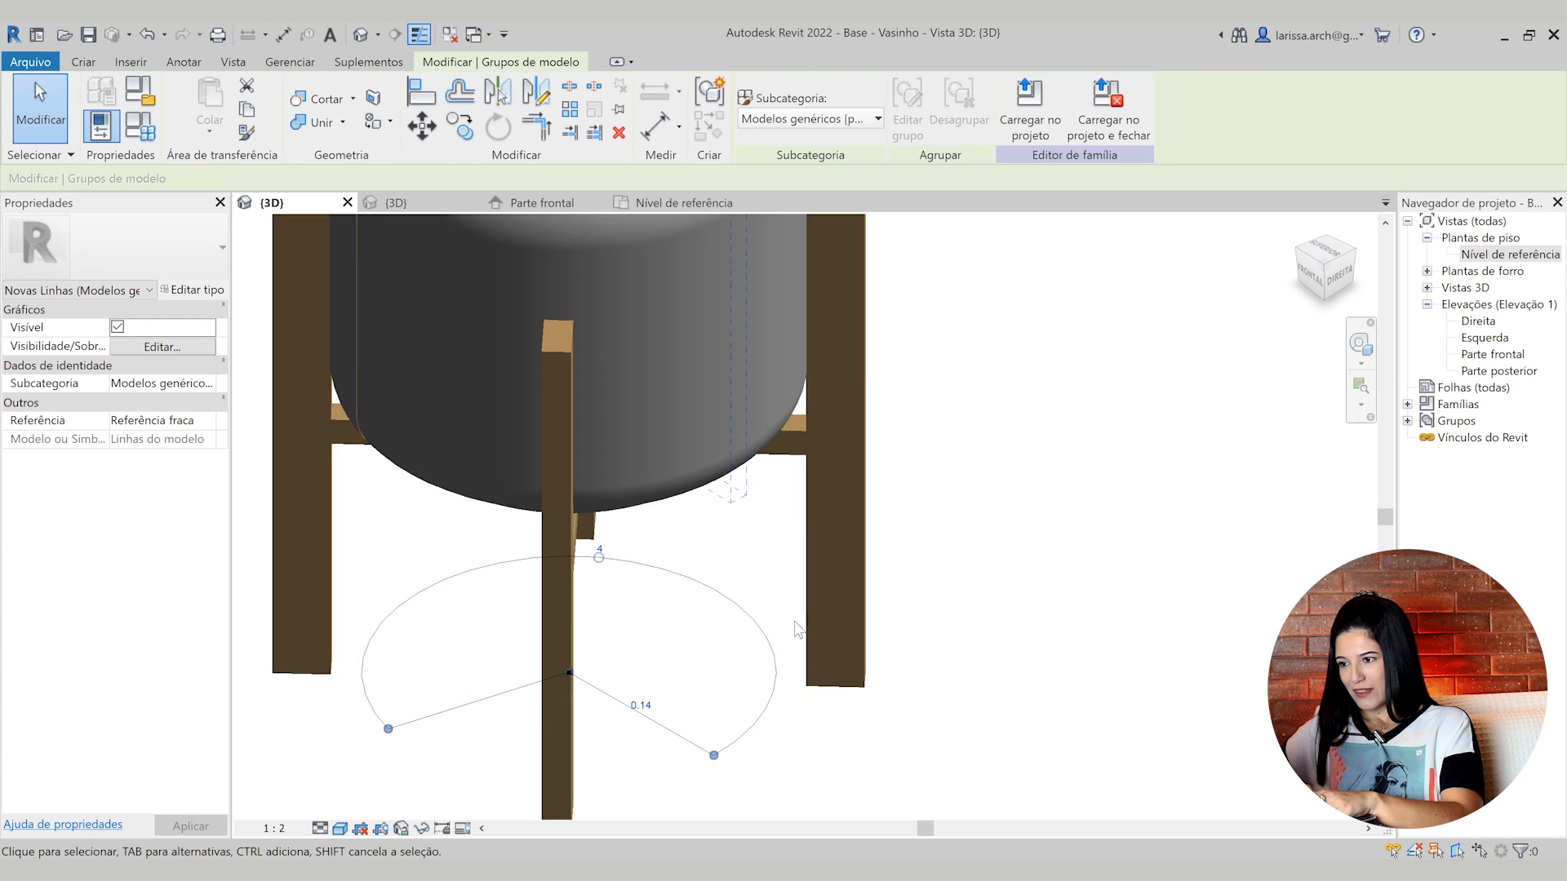
pyautogui.scroll(-3, 722, 712)
pyautogui.click(894, 600)
pyautogui.keyDown('shift'); pyautogui.moveTo(895, 599); pyautogui.dragTo(448, 629, button='middle'); pyautogui.keyUp('shift')
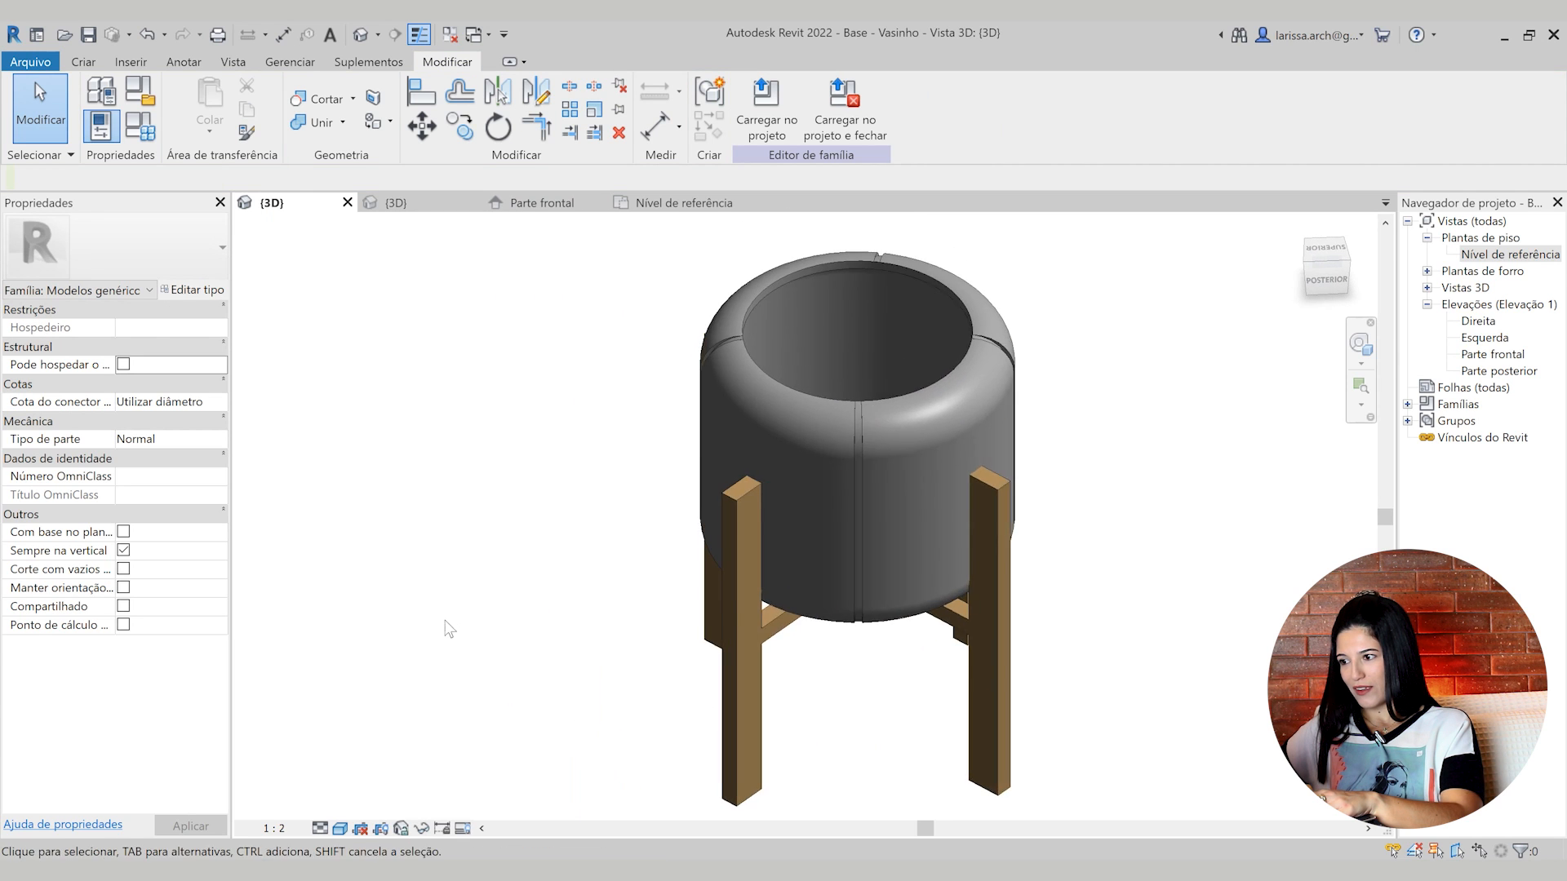
# Set the count of the widened radial groove array to 6
pyautogui.scroll(-3, 448, 630)
pyautogui.keyDown('shift'); pyautogui.moveTo(808, 553); pyautogui.dragTo(868, 514, button='middle'); pyautogui.keyUp('shift')
pyautogui.click(805, 490)
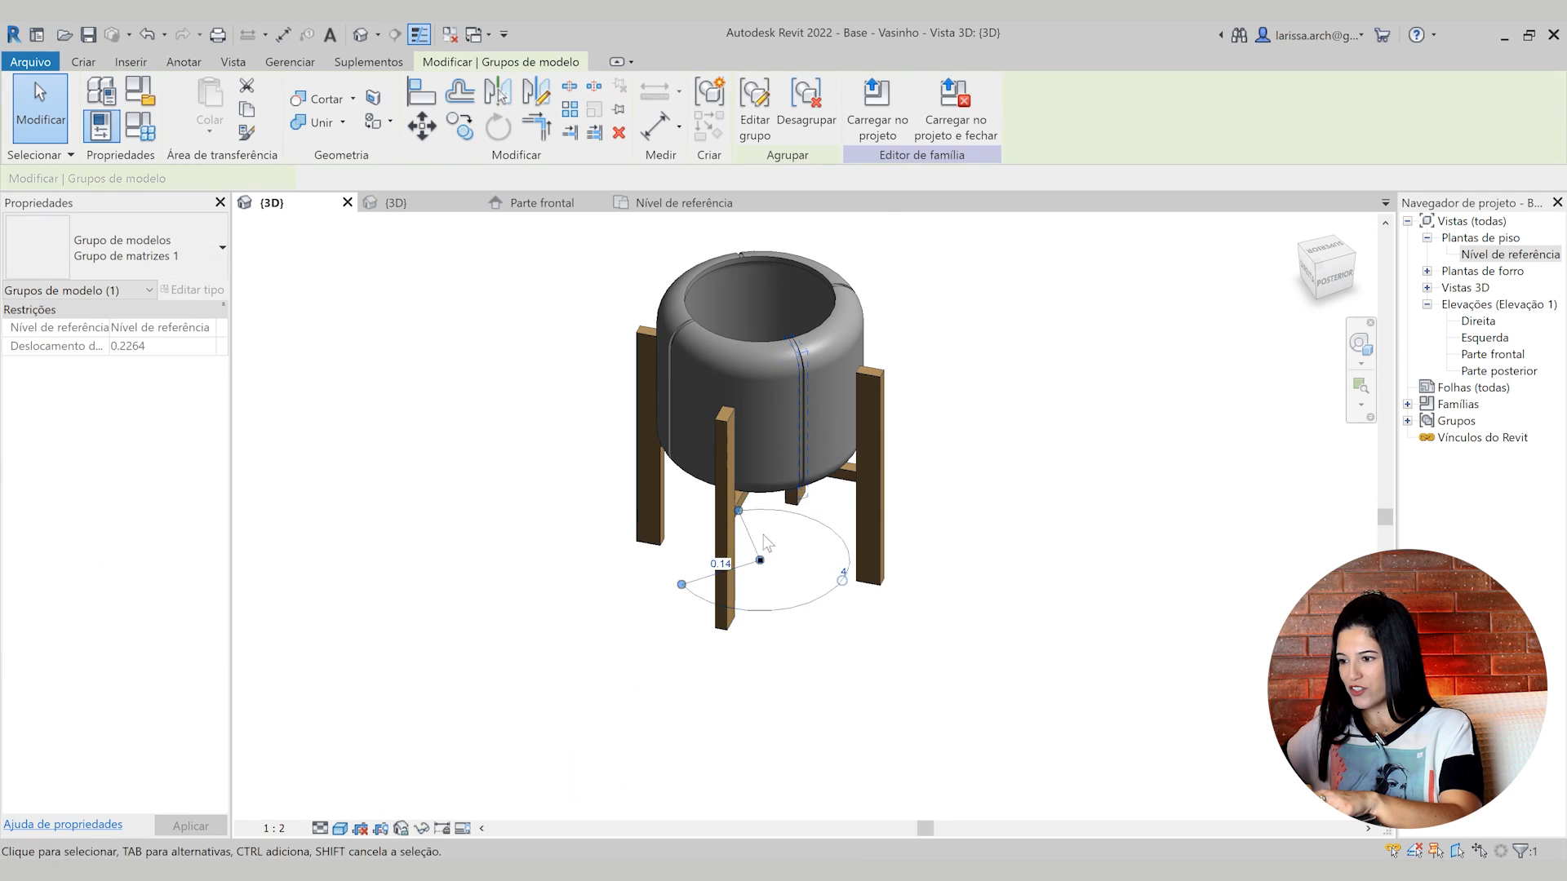
pyautogui.scroll(5, 786, 565)
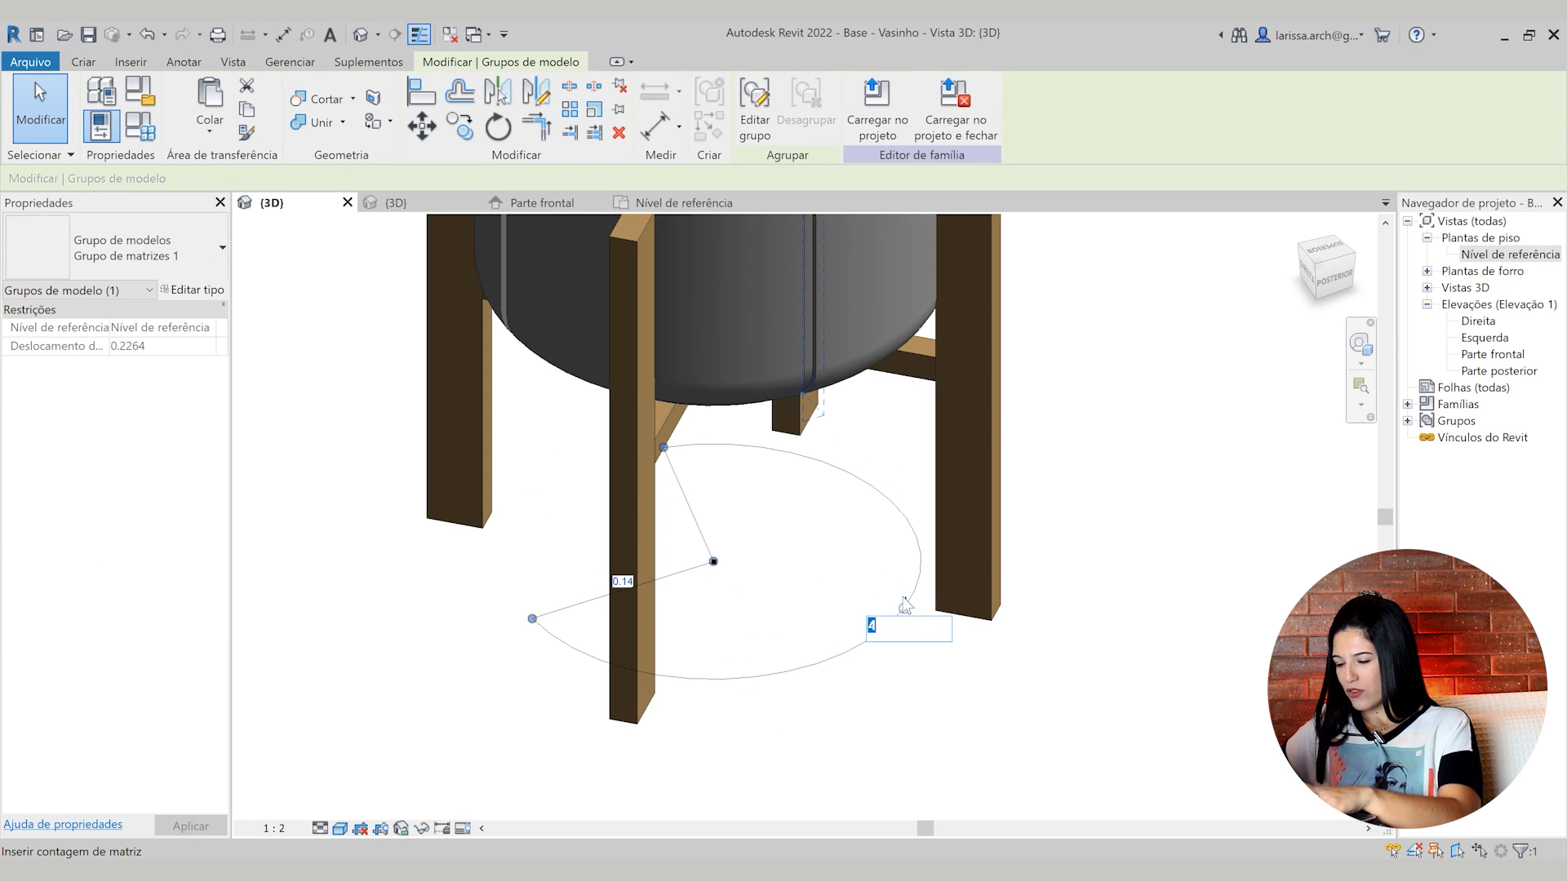
pyautogui.write('6')
pyautogui.scroll(-5, 906, 606)
pyautogui.press('Return')
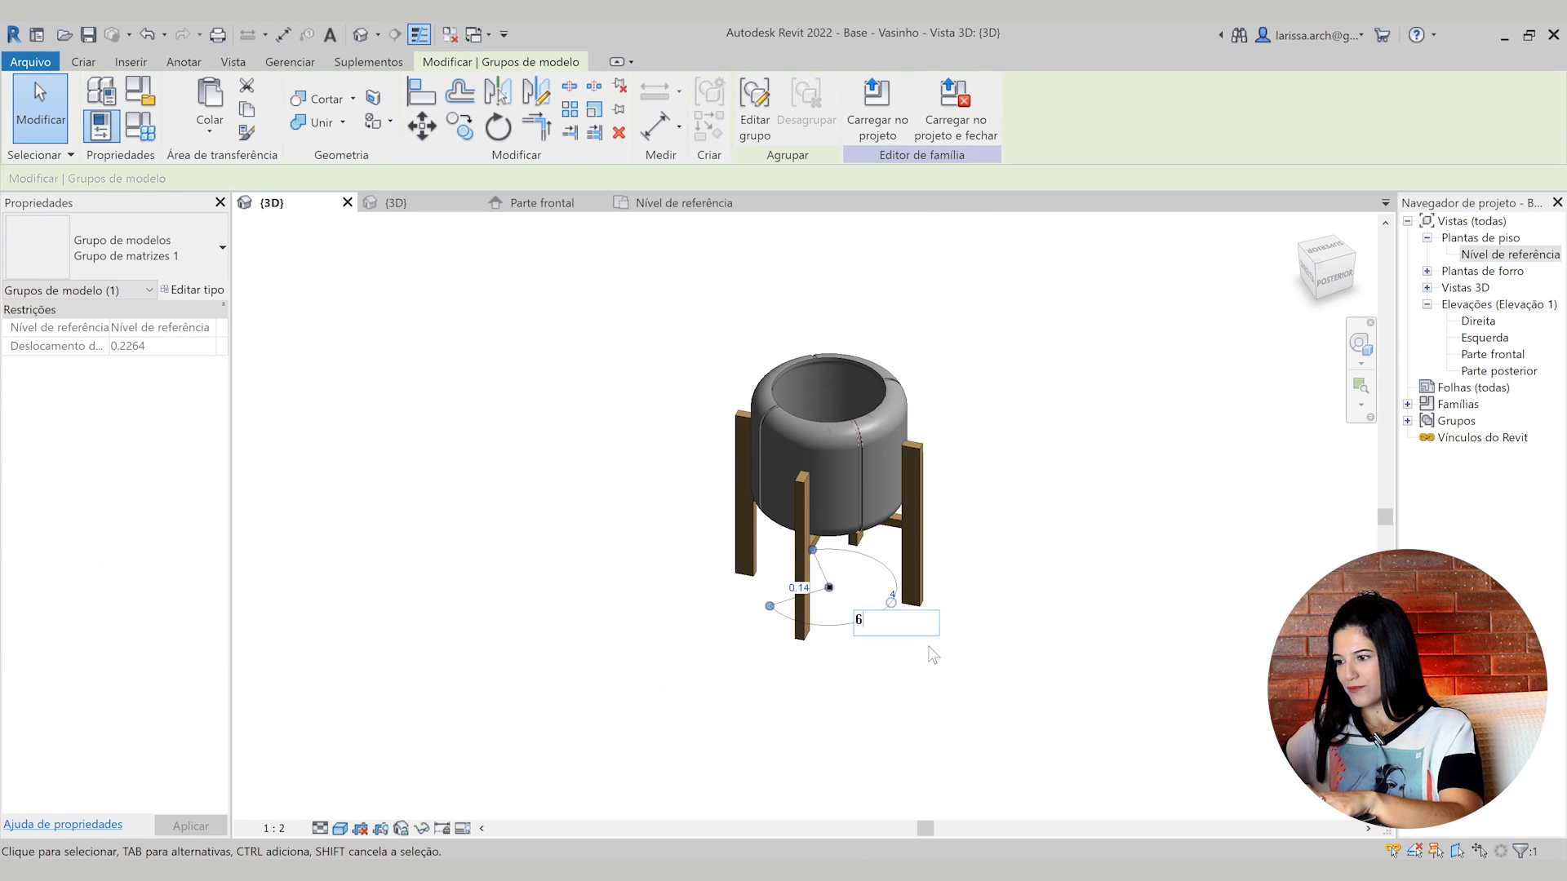
# Extend the groove array to a full circle around the pot and set its count to 10
pyautogui.keyDown('shift'); pyautogui.moveTo(944, 654); pyautogui.dragTo(754, 569, button='middle'); pyautogui.keyUp('shift')
pyautogui.scroll(4, 737, 599)
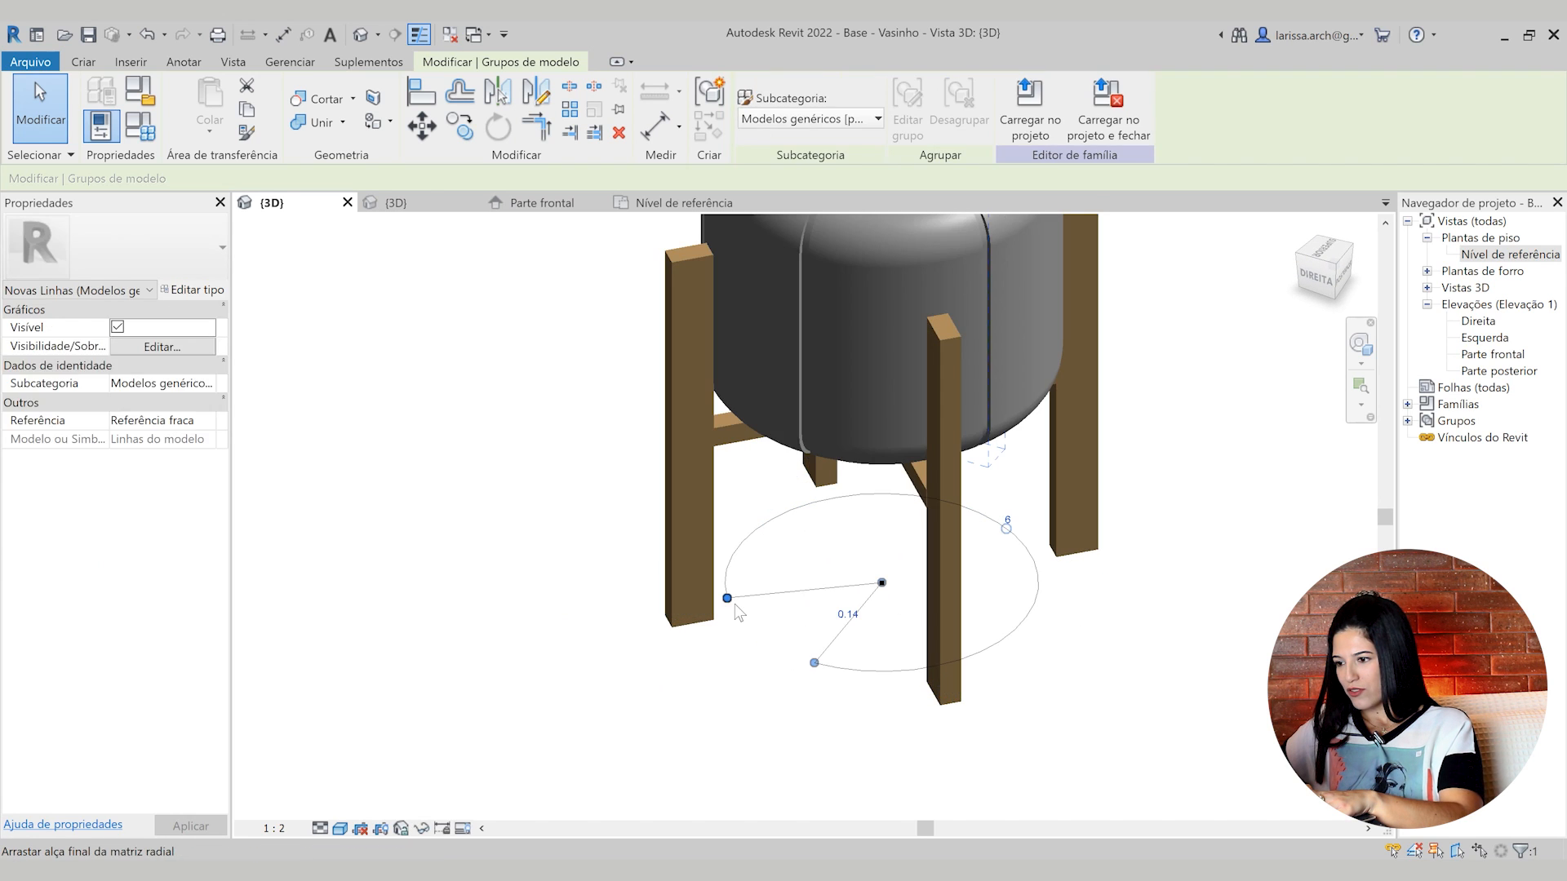
pyautogui.press('Escape')
pyautogui.keyDown('shift'); pyautogui.moveTo(1002, 554); pyautogui.dragTo(732, 617, button='middle'); pyautogui.keyUp('shift')
pyautogui.scroll(-3, 774, 601)
pyautogui.click(775, 603)
pyautogui.scroll(1, 985, 545)
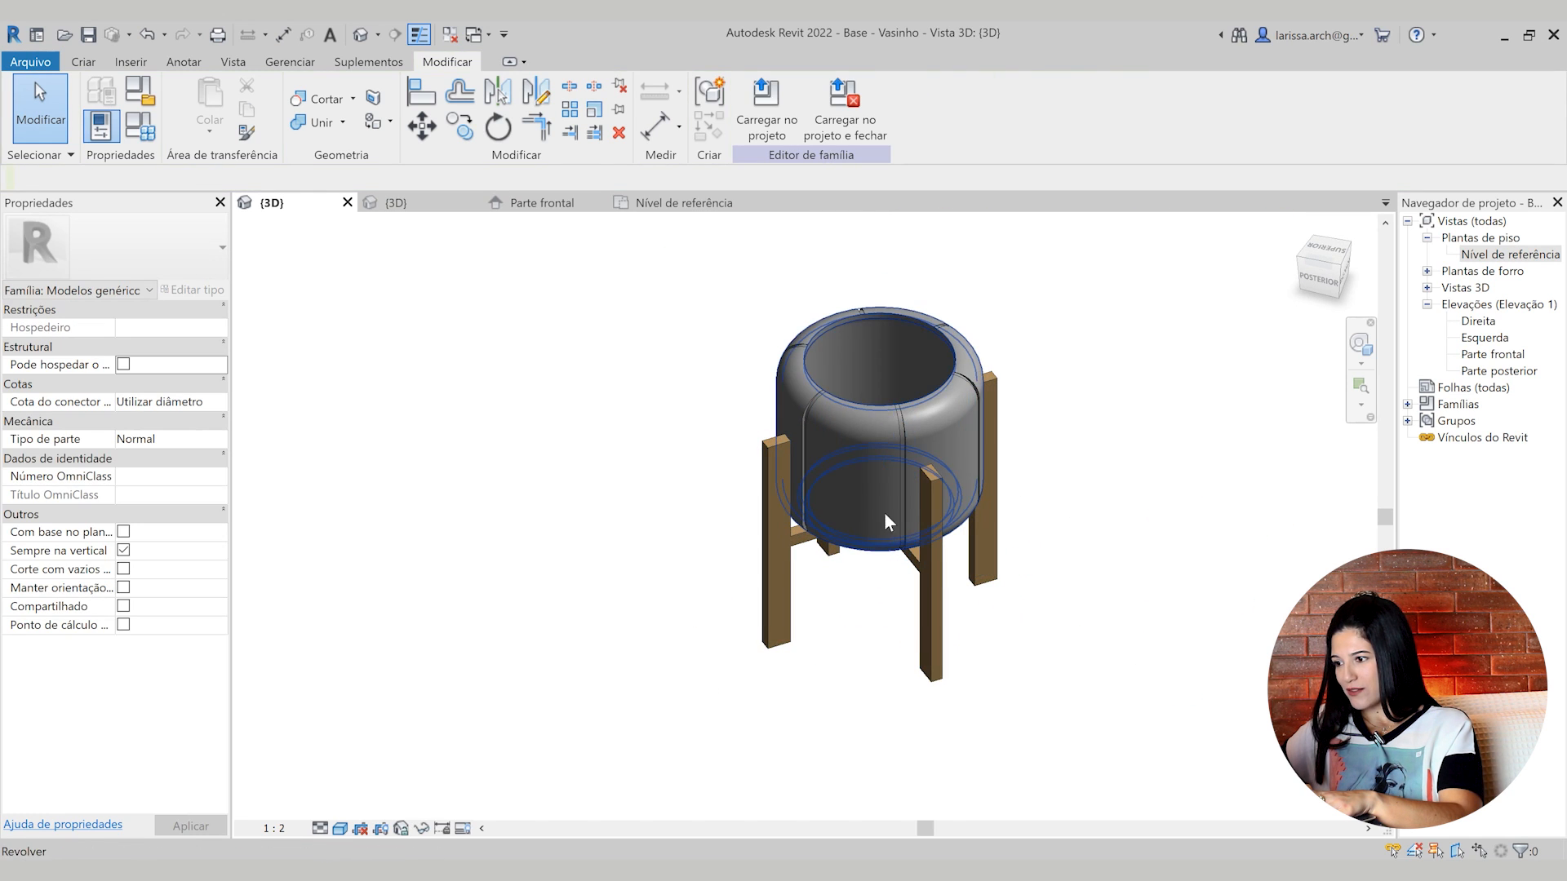
pyautogui.click(908, 486)
pyautogui.scroll(3, 898, 579)
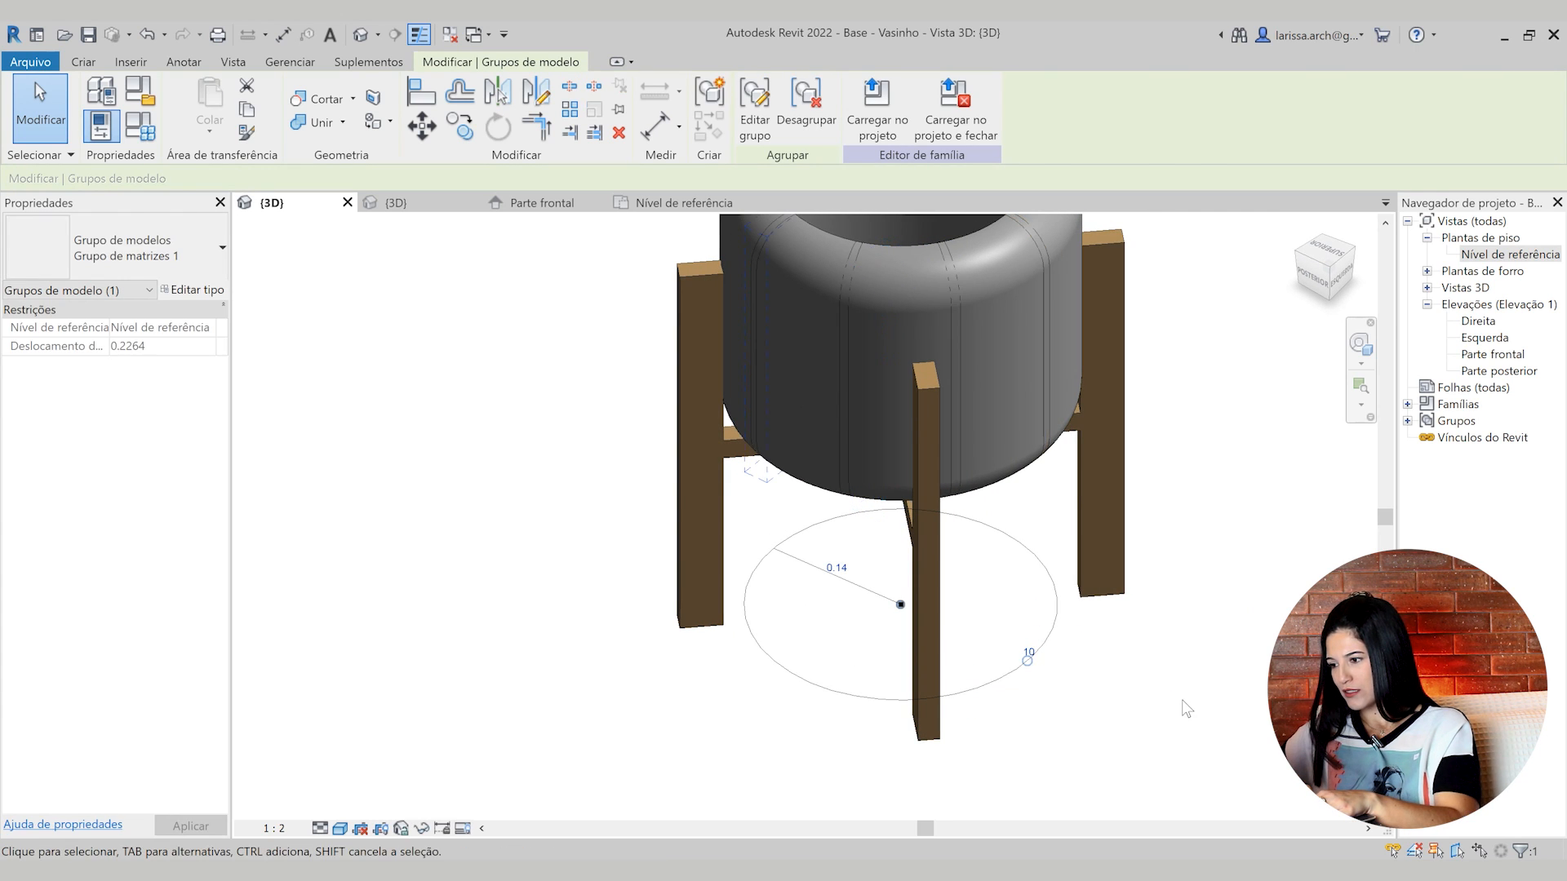
# Raise the full-circle groove array's count to 12 and dismiss the array warning
pyautogui.scroll(-3, 1105, 659)
pyautogui.scroll(4, 1102, 659)
pyautogui.click(1017, 656)
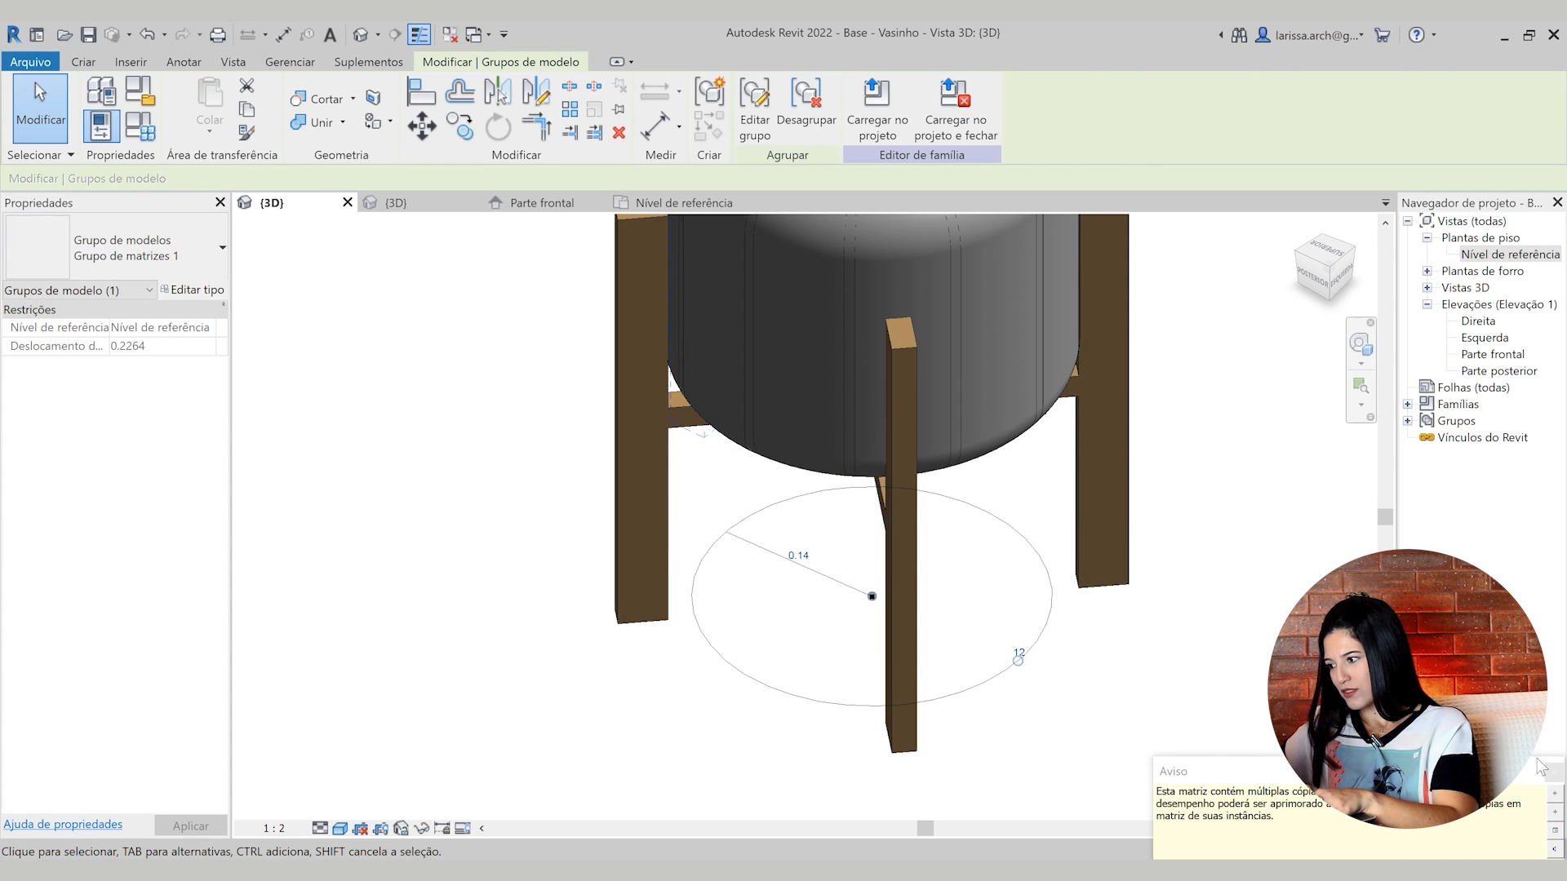
pyautogui.click(1553, 774)
pyautogui.scroll(-5, 1016, 653)
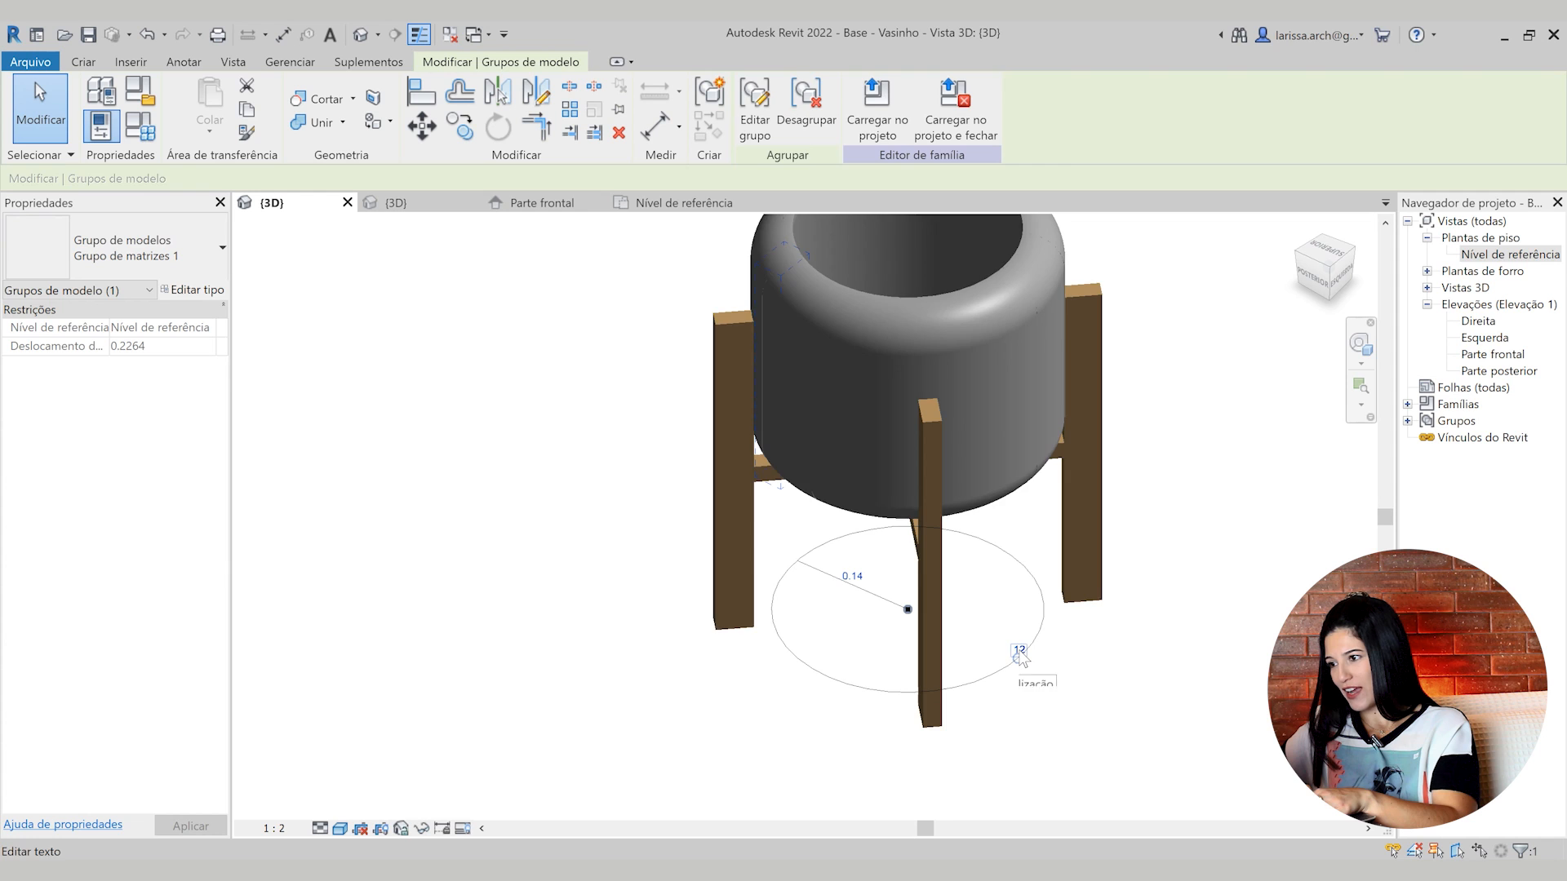
# Deselect the array and examine the grooves around the pot from several angles
pyautogui.click(1098, 665)
pyautogui.keyDown('shift'); pyautogui.moveTo(1085, 657); pyautogui.dragTo(1151, 562, button='middle'); pyautogui.keyUp('shift')
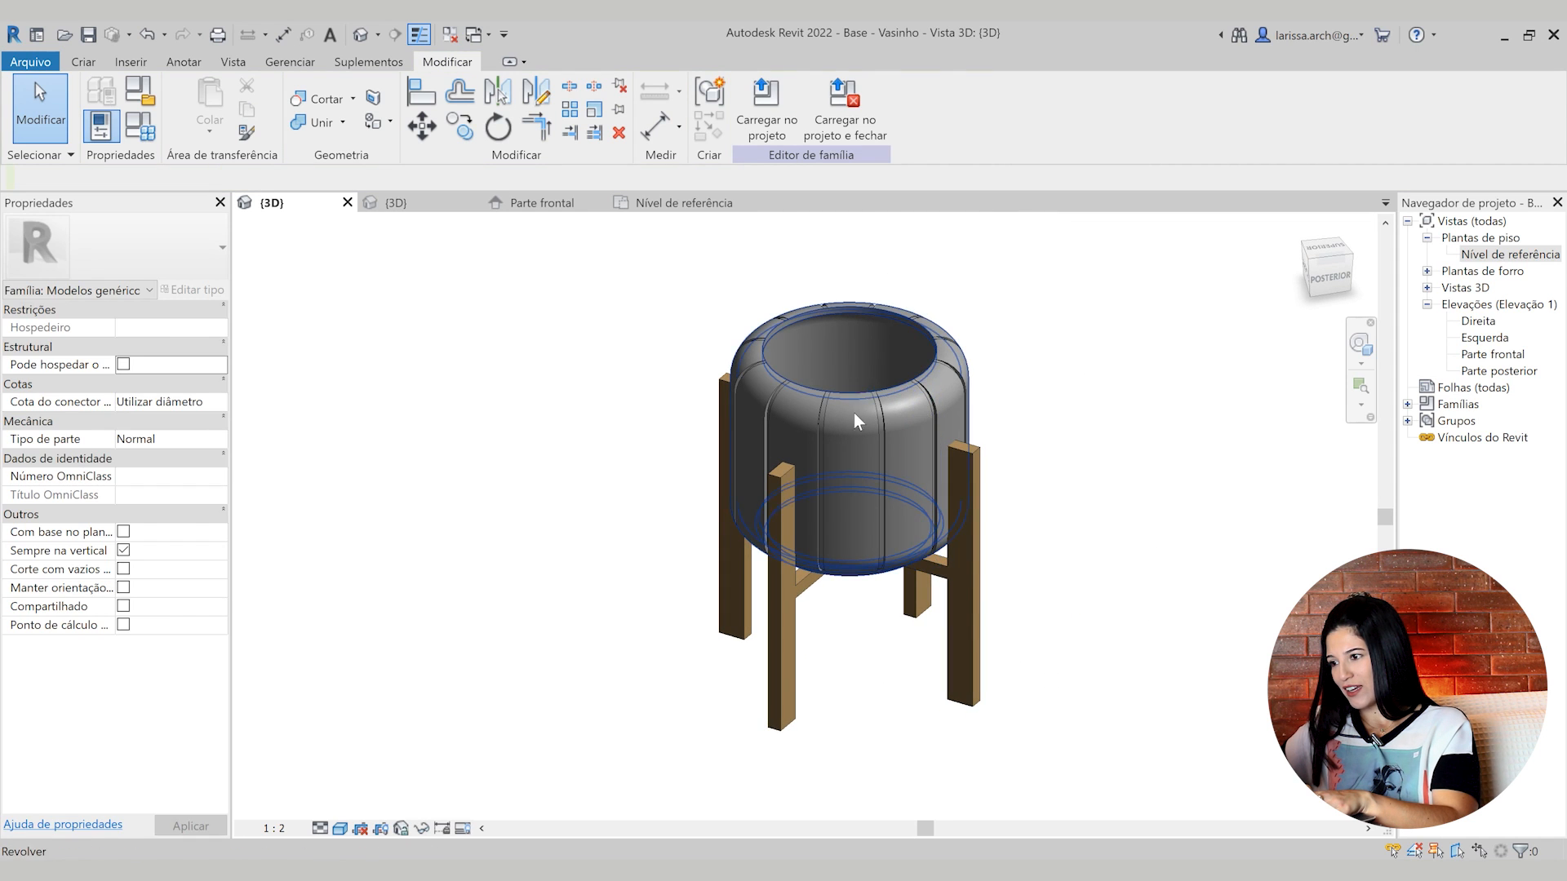
pyautogui.scroll(2, 819, 401)
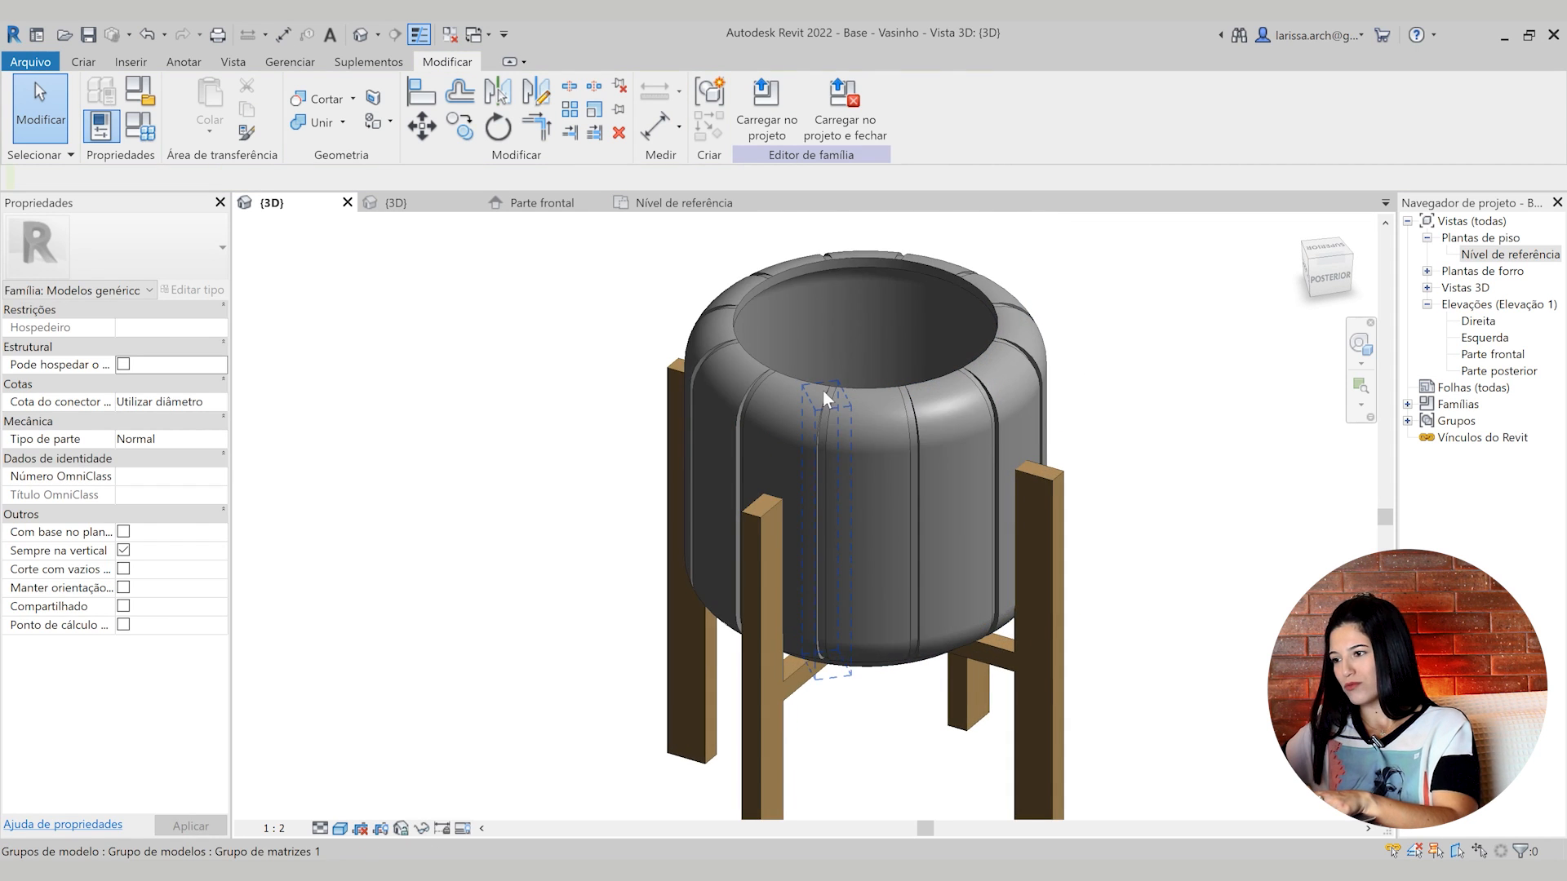
pyautogui.scroll(-2, 822, 391)
pyautogui.keyDown('shift'); pyautogui.moveTo(1017, 519); pyautogui.dragTo(983, 571, button='middle'); pyautogui.keyUp('shift')
pyautogui.scroll(3, 970, 447)
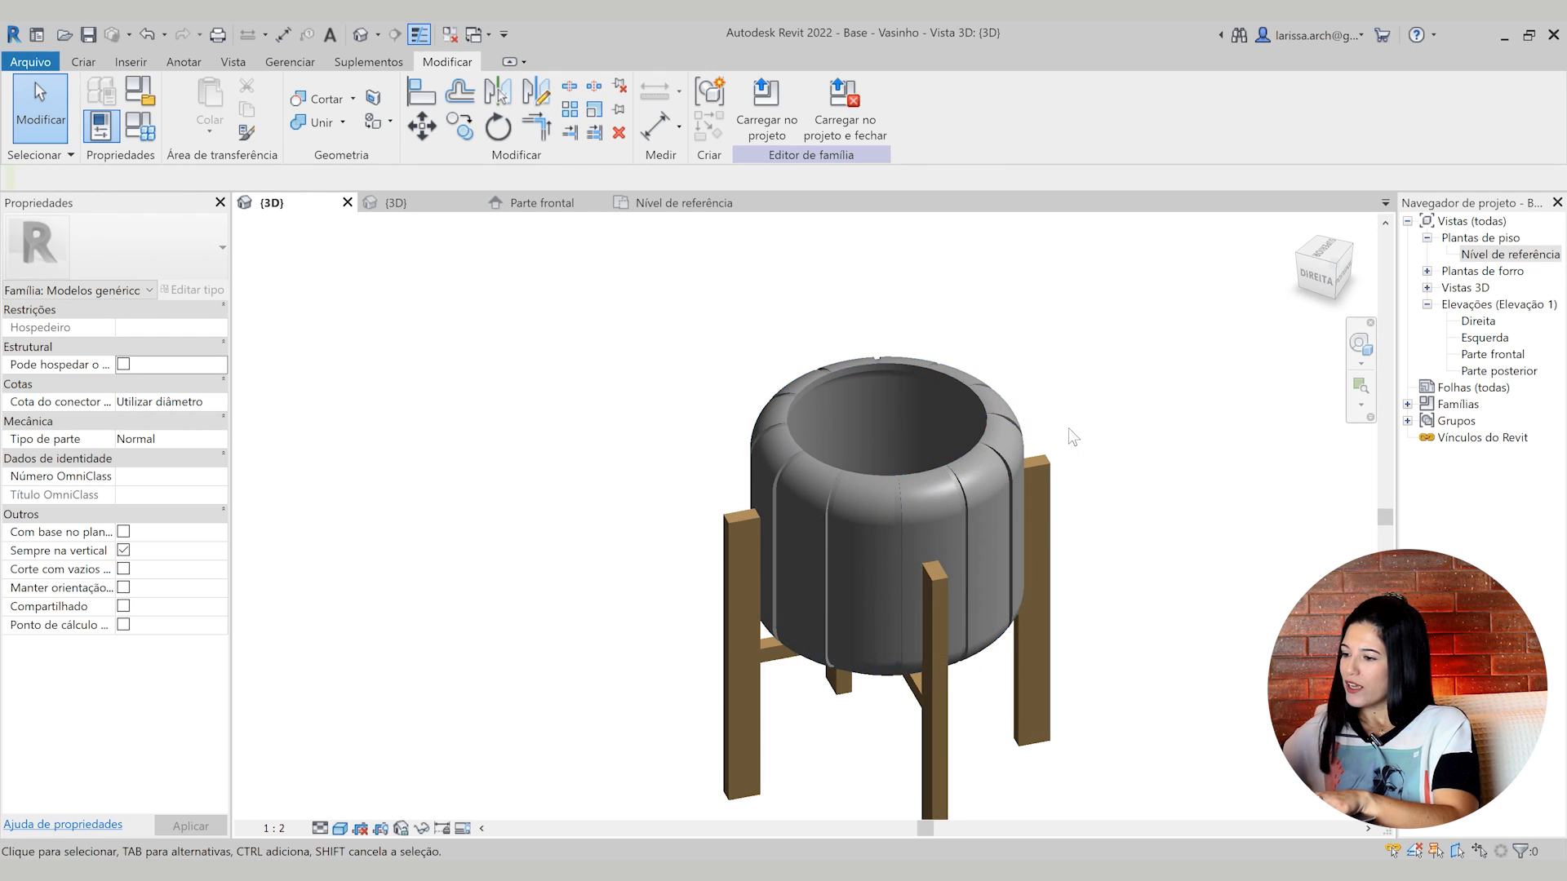
pyautogui.scroll(-2, 1074, 440)
pyautogui.moveTo(1148, 540); pyautogui.dragTo(1032, 510, button='middle')
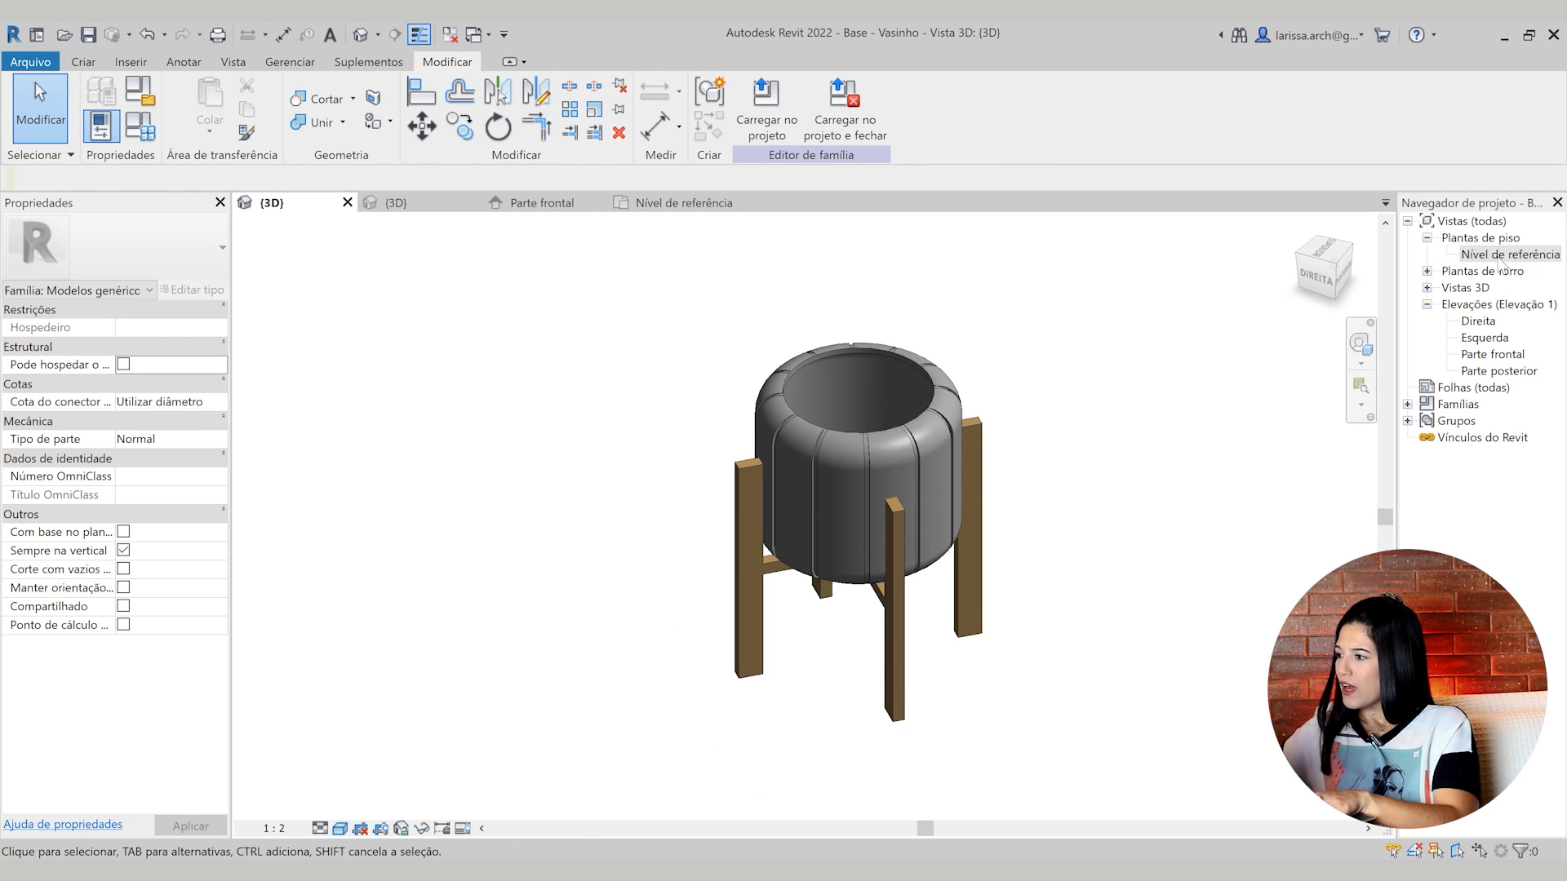
# Open the Nível de referência floor plan and load the Vegetacao family from the V12 folder
pyautogui.doubleClick(1499, 256)
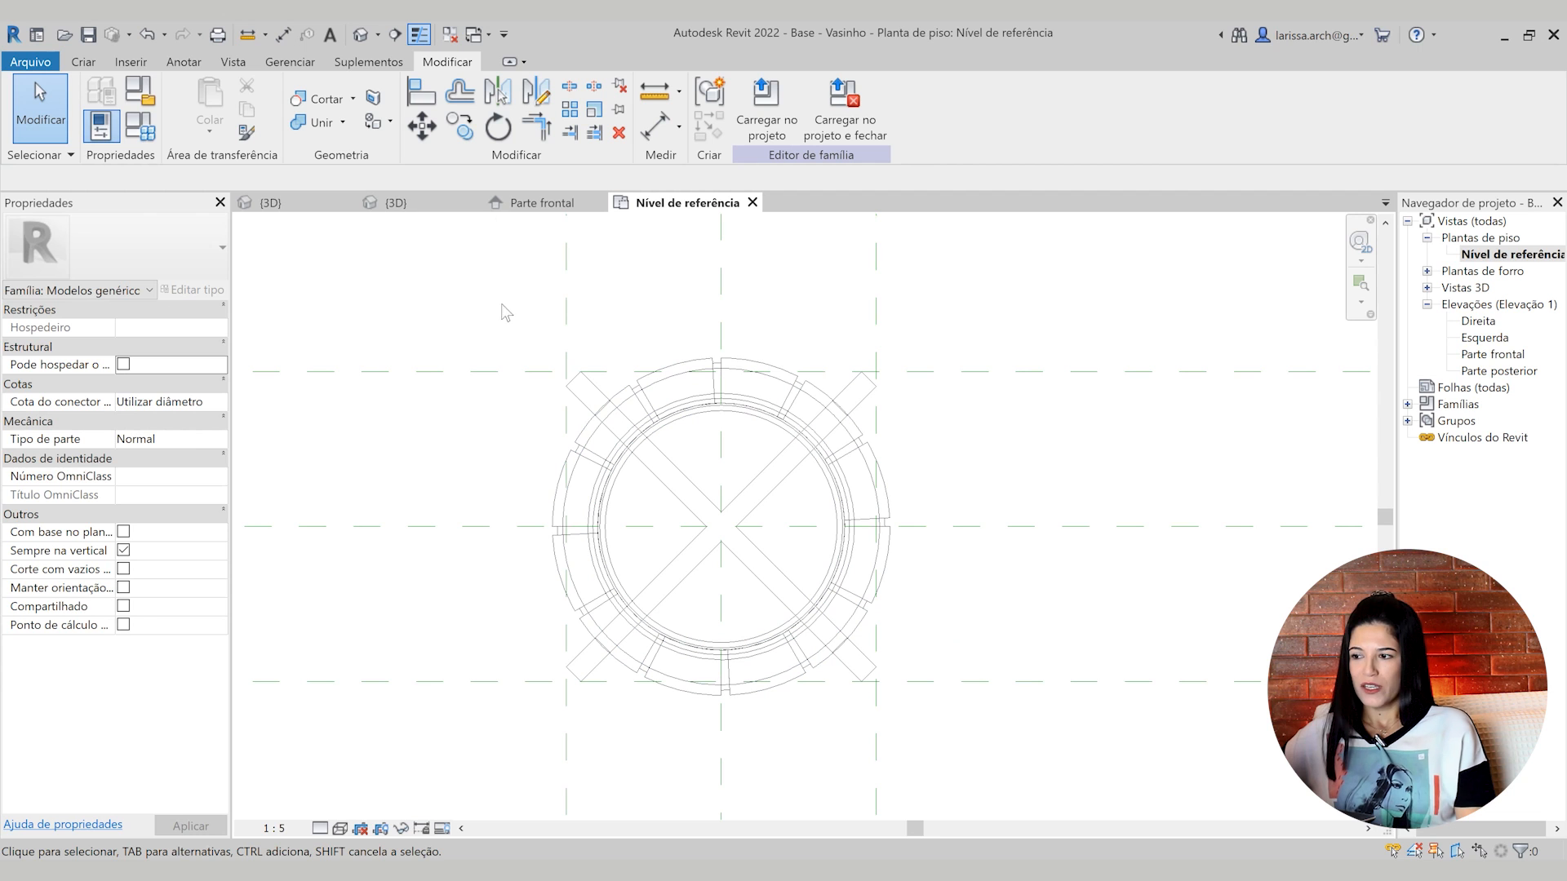
pyautogui.click(131, 63)
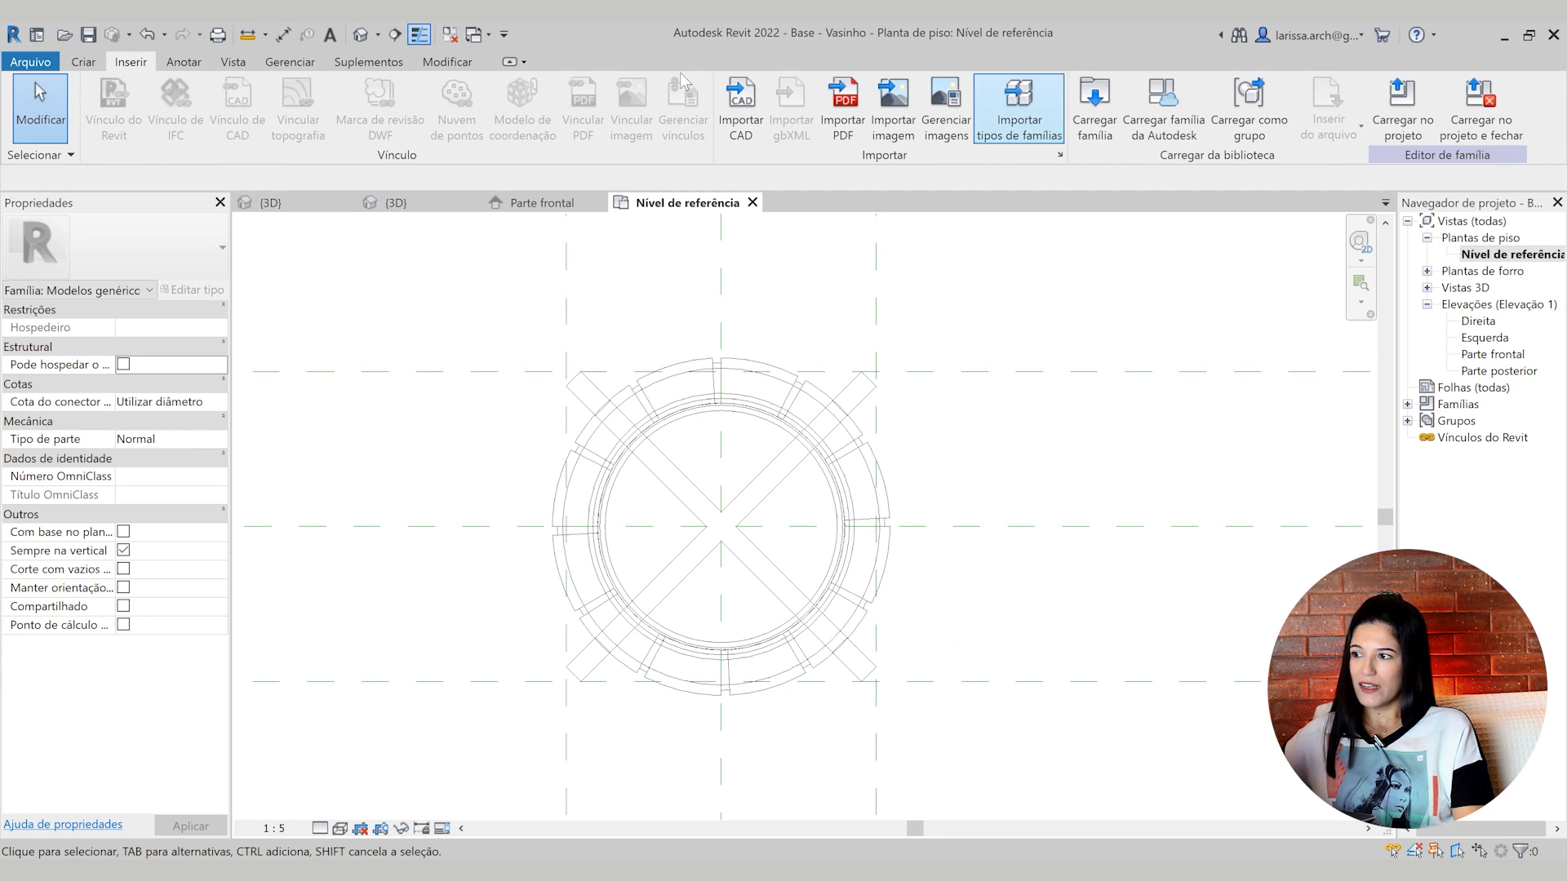
pyautogui.click(1095, 106)
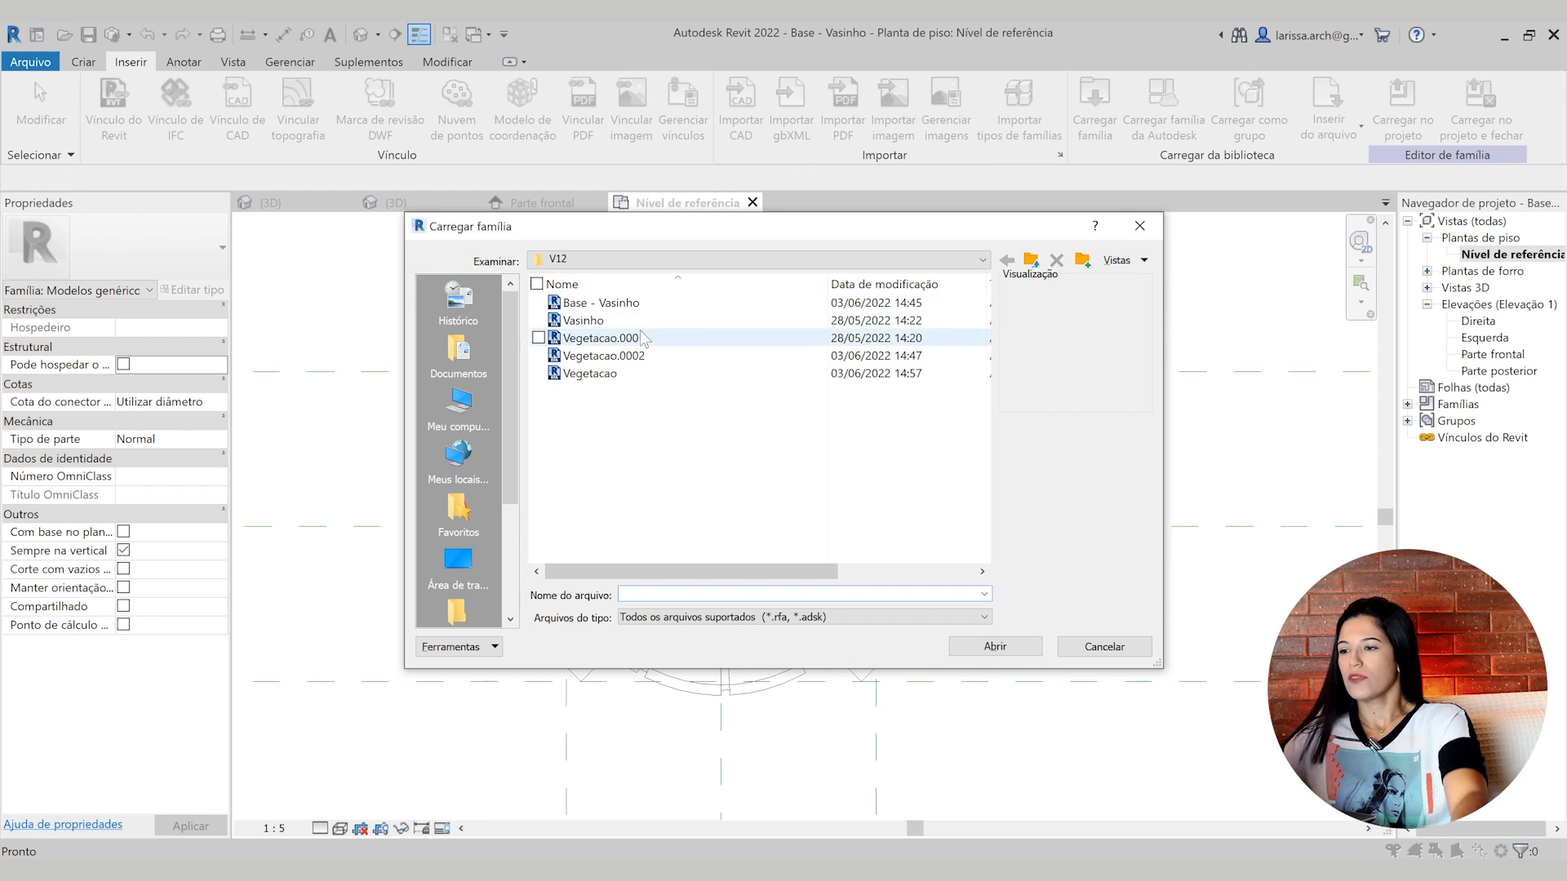
pyautogui.click(620, 373)
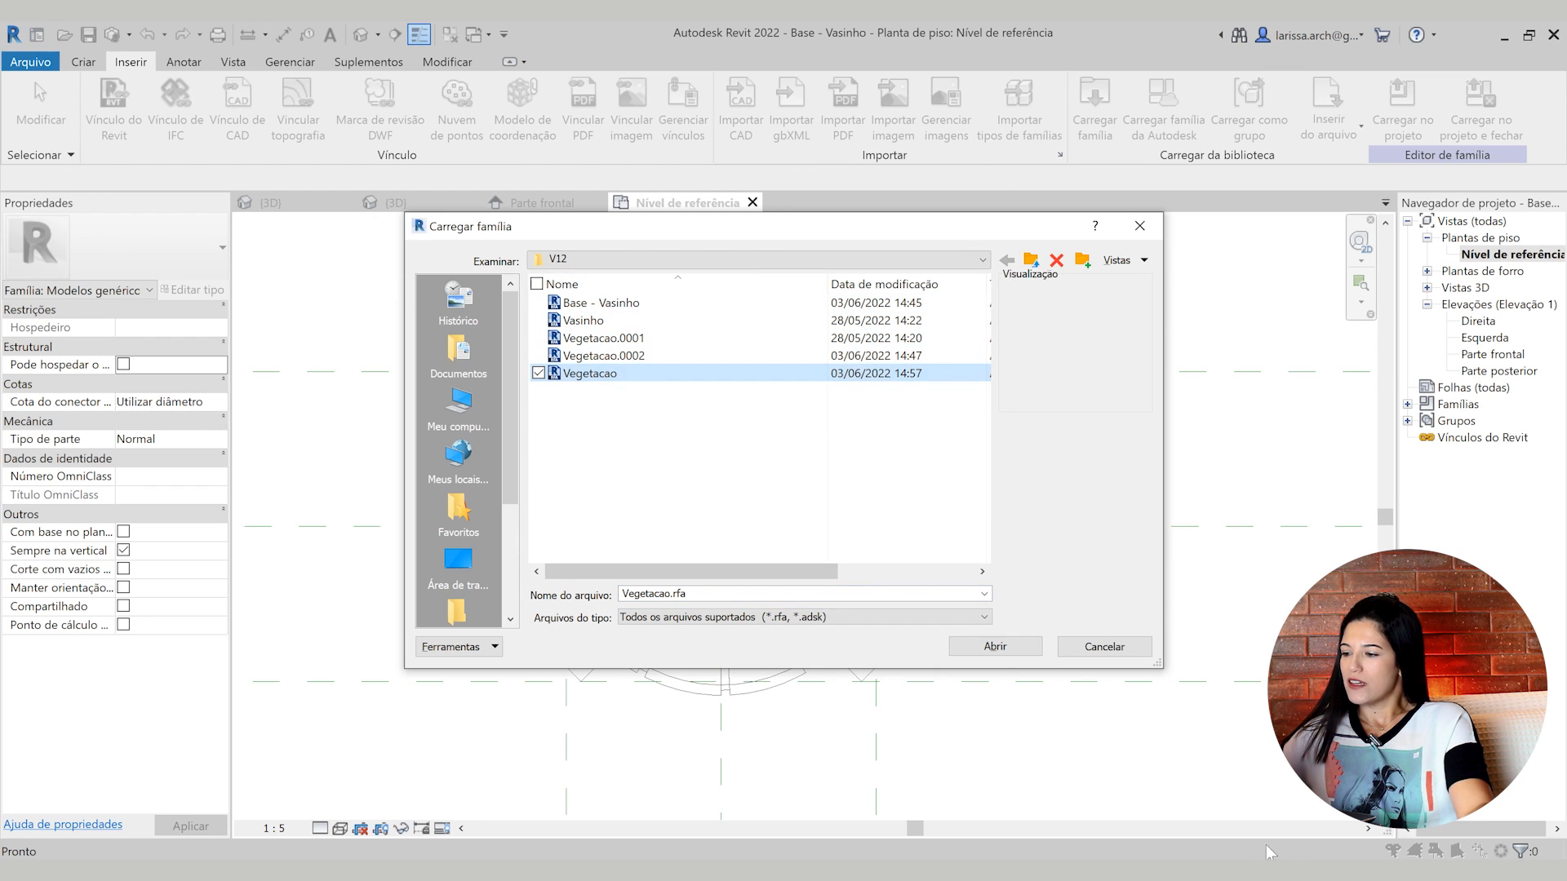
pyautogui.click(1033, 647)
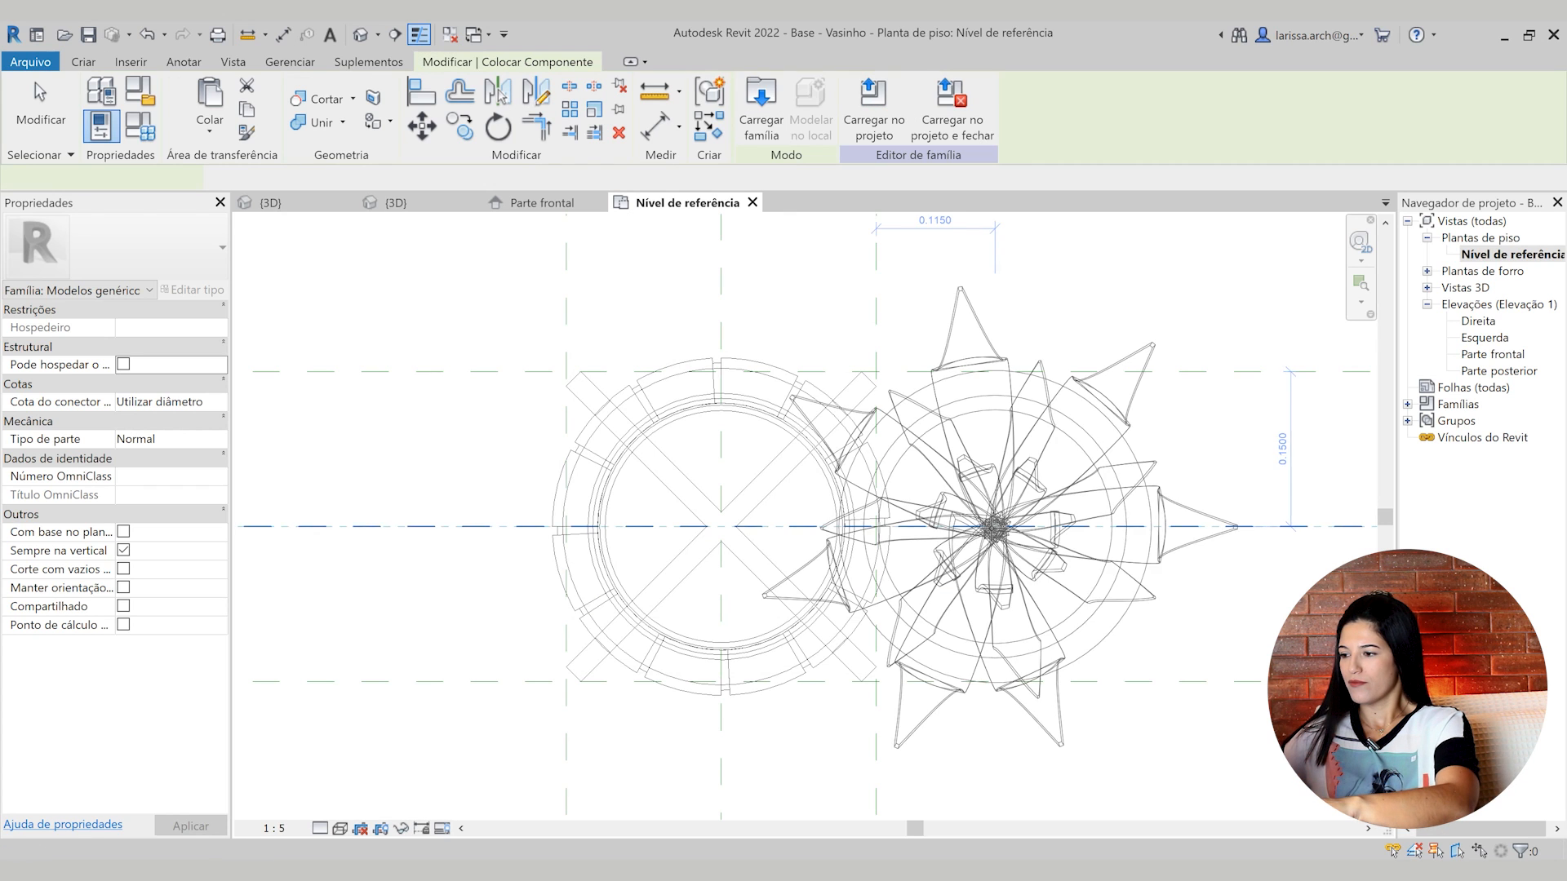
# Place the Vegetacao plant about 0.61 right of and 0.10 below the pot's centre in plan, and inspect it in the 3D view
pyautogui.scroll(-3, 989, 529)
pyautogui.click(1144, 568)
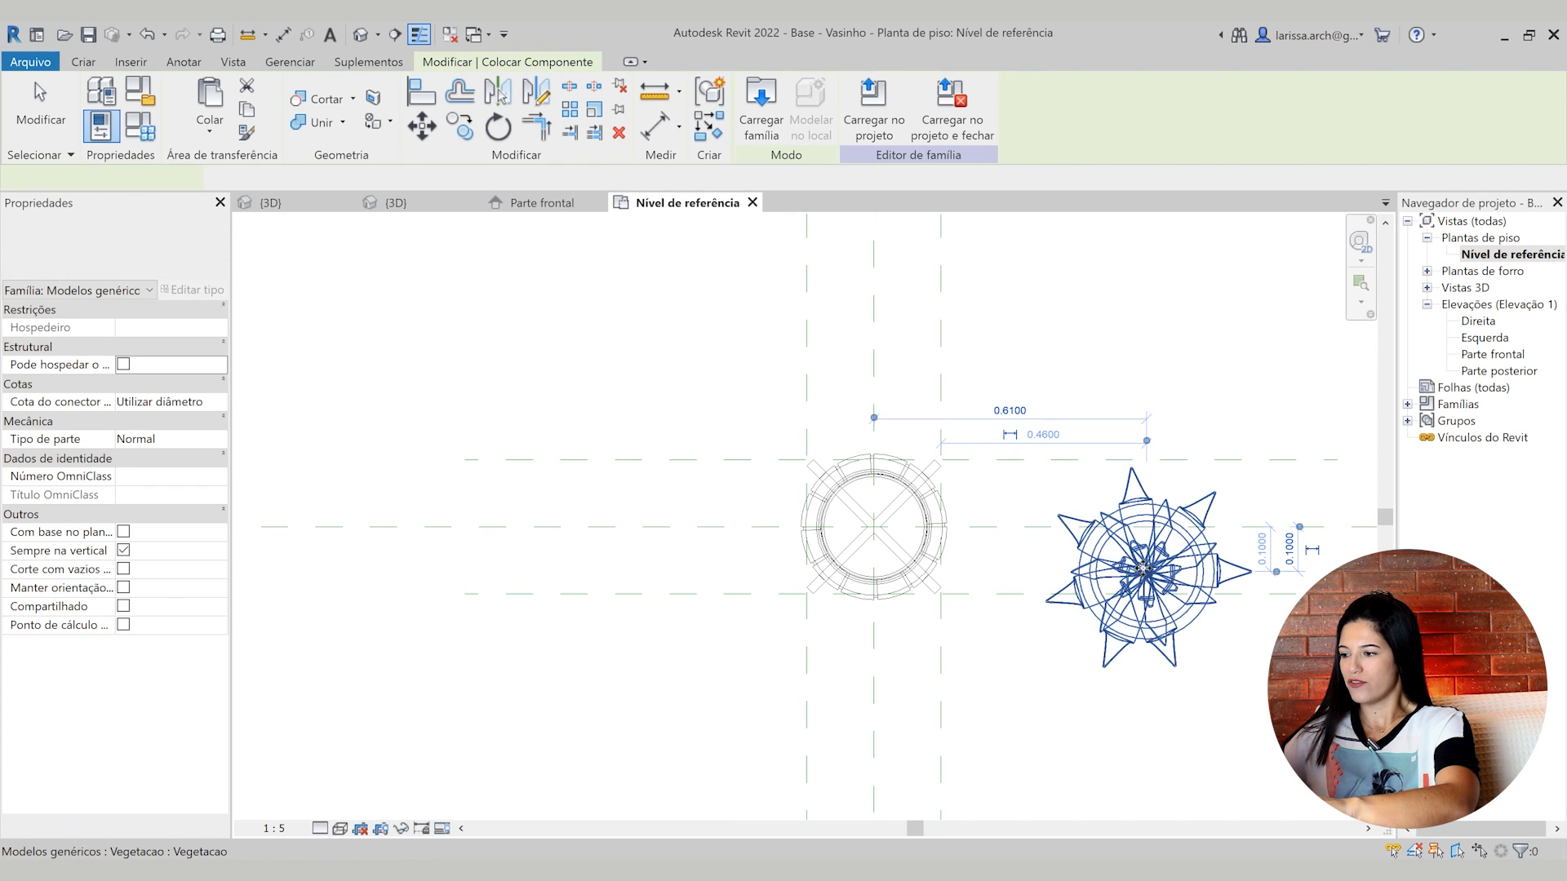
pyautogui.press('Escape')
pyautogui.scroll(2, 1256, 522)
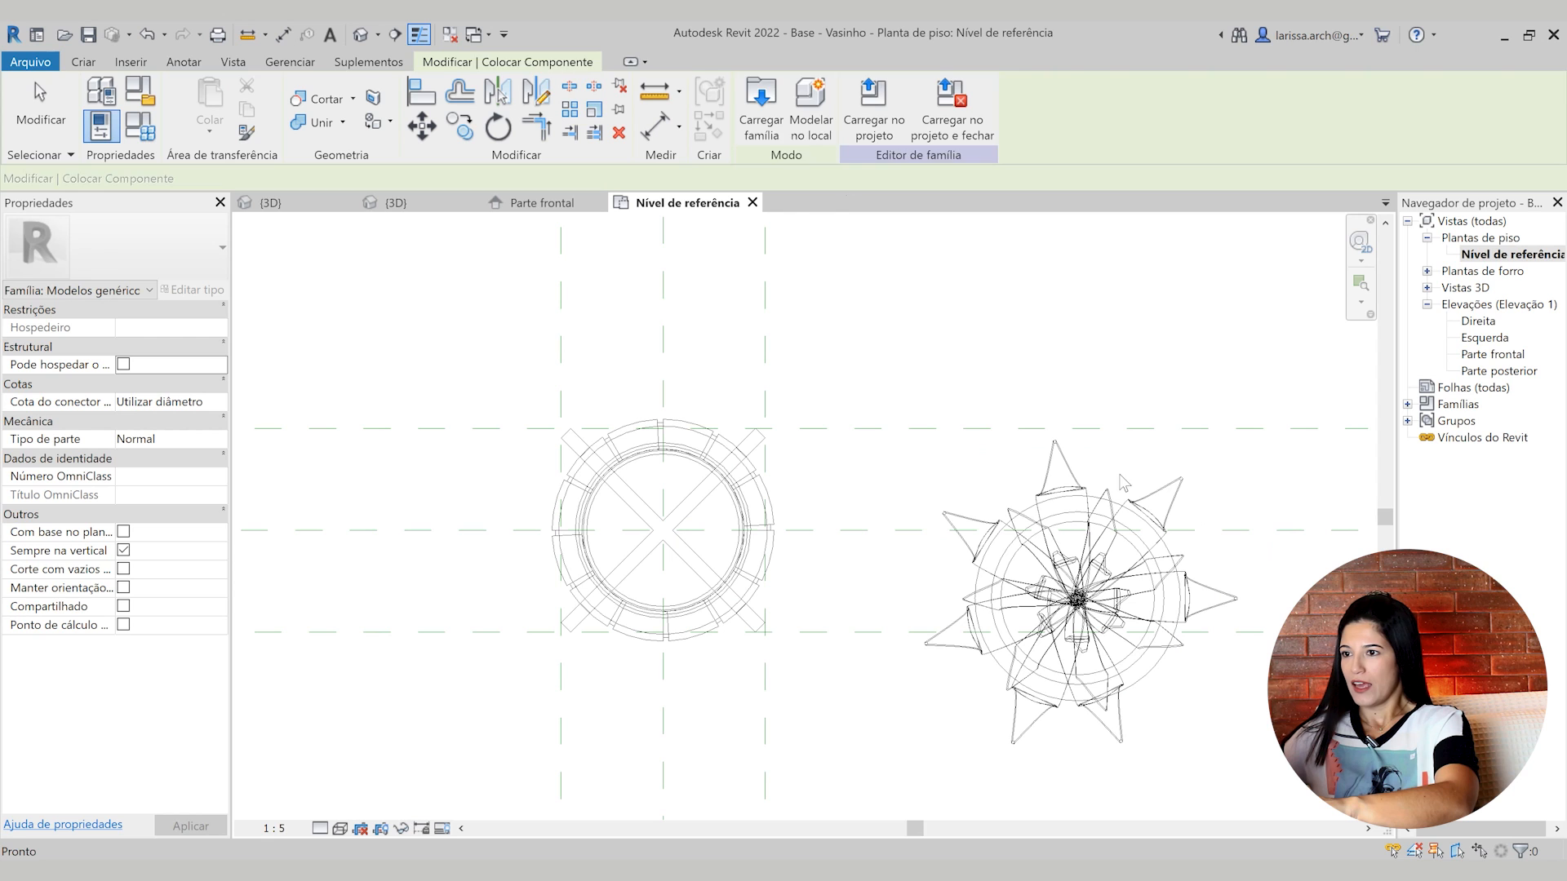
pyautogui.press('Escape')
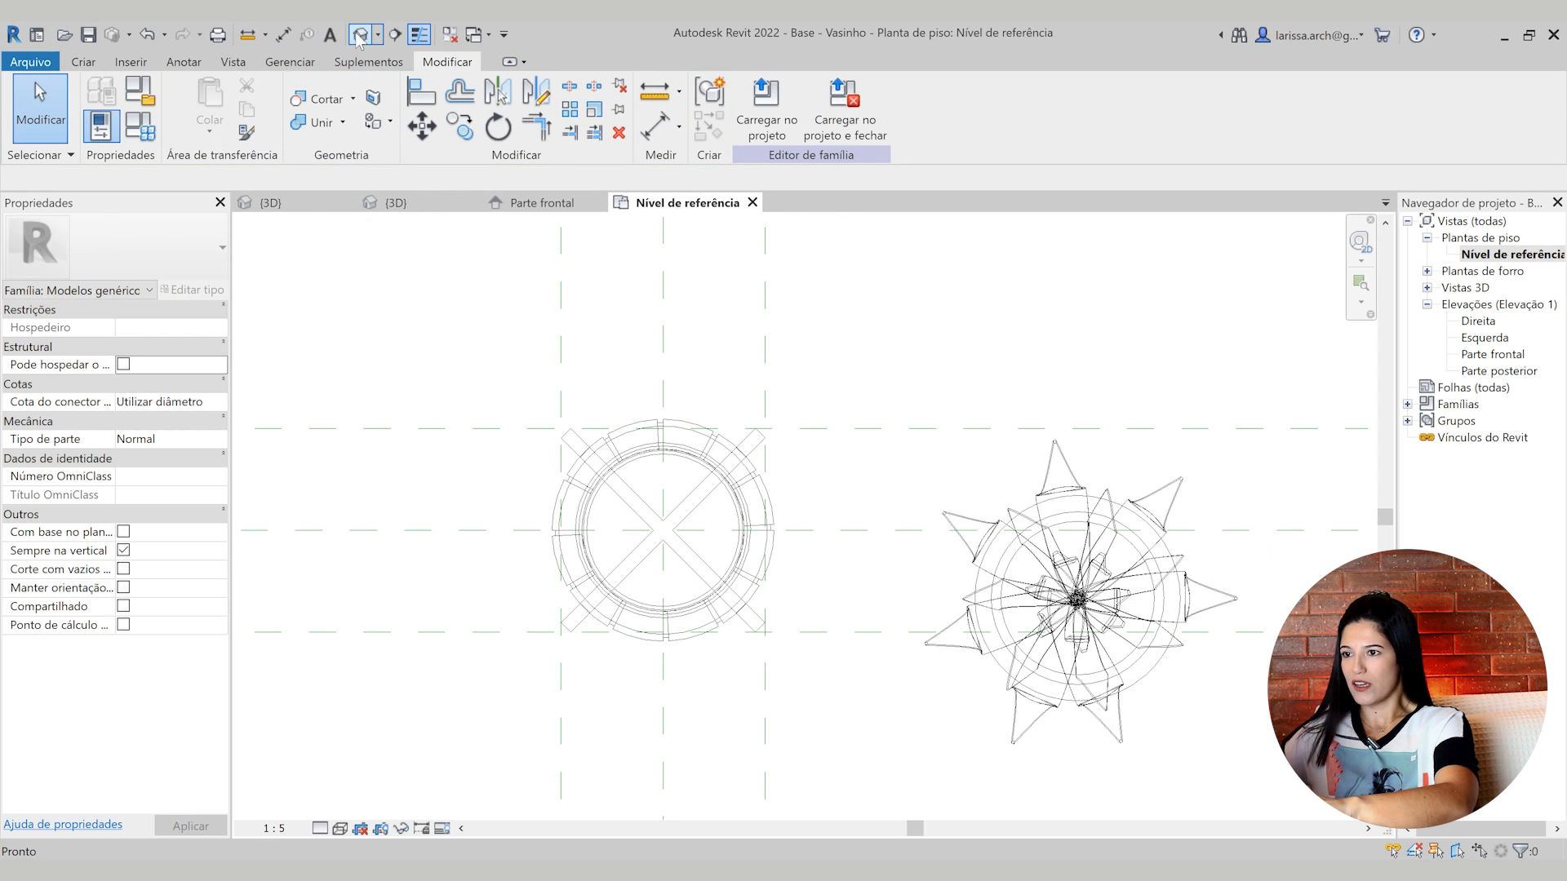
pyautogui.click(359, 34)
pyautogui.scroll(-1, 699, 604)
pyautogui.scroll(4, 644, 445)
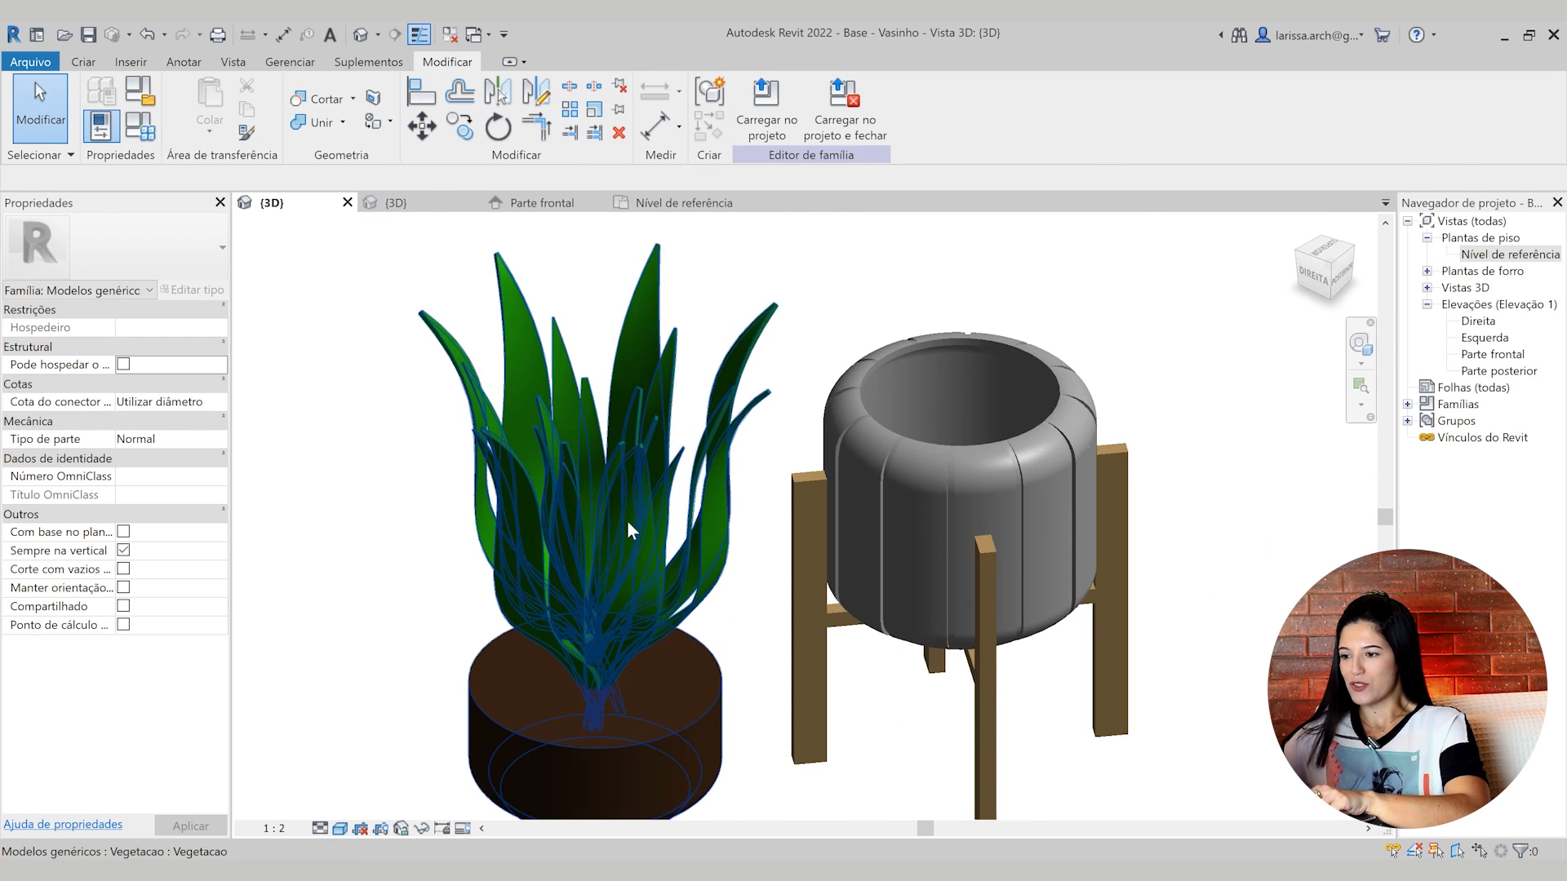
pyautogui.moveTo(662, 605); pyautogui.dragTo(702, 479, button='middle')
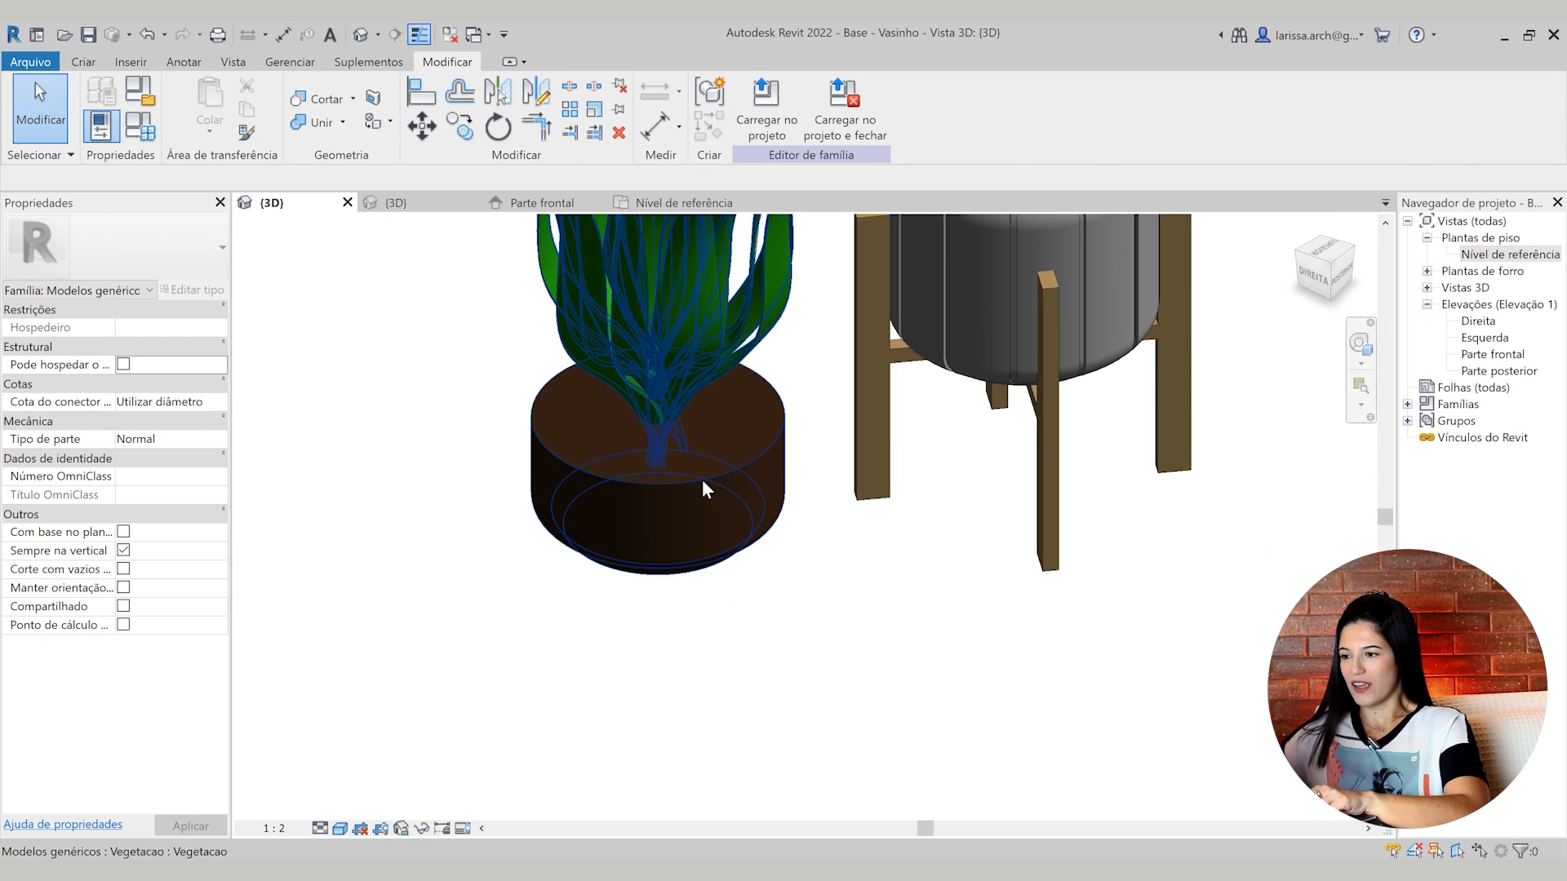
# In the Nível de referência plan, align the Vegetacao plant's centre to the pot's vertical and horizontal centre axes
pyautogui.doubleClick(1485, 254)
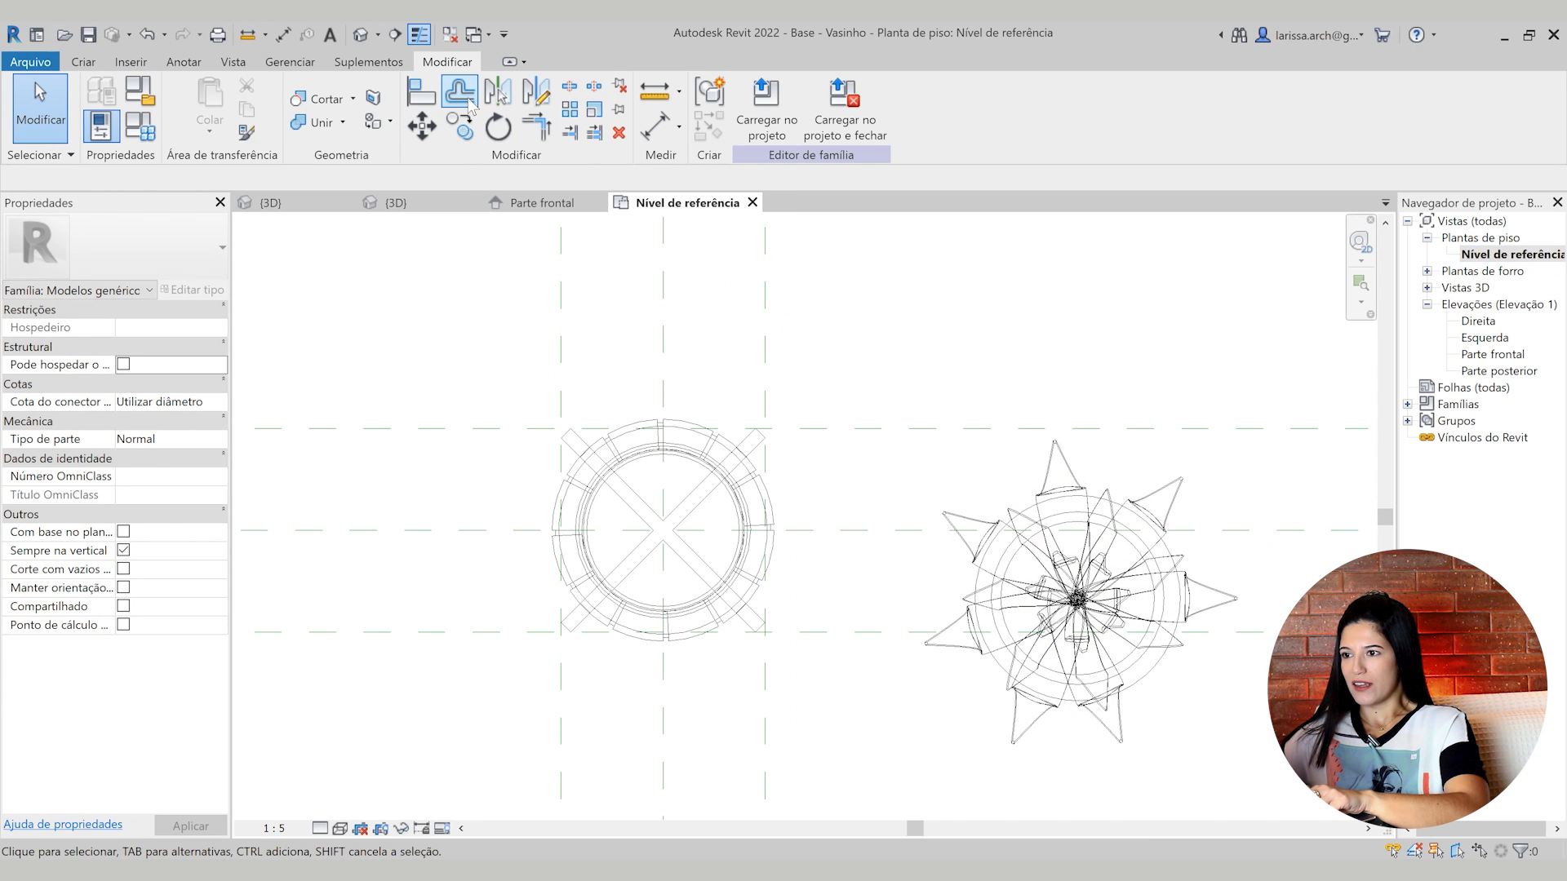
pyautogui.click(420, 93)
pyautogui.click(663, 339)
pyautogui.click(1079, 602)
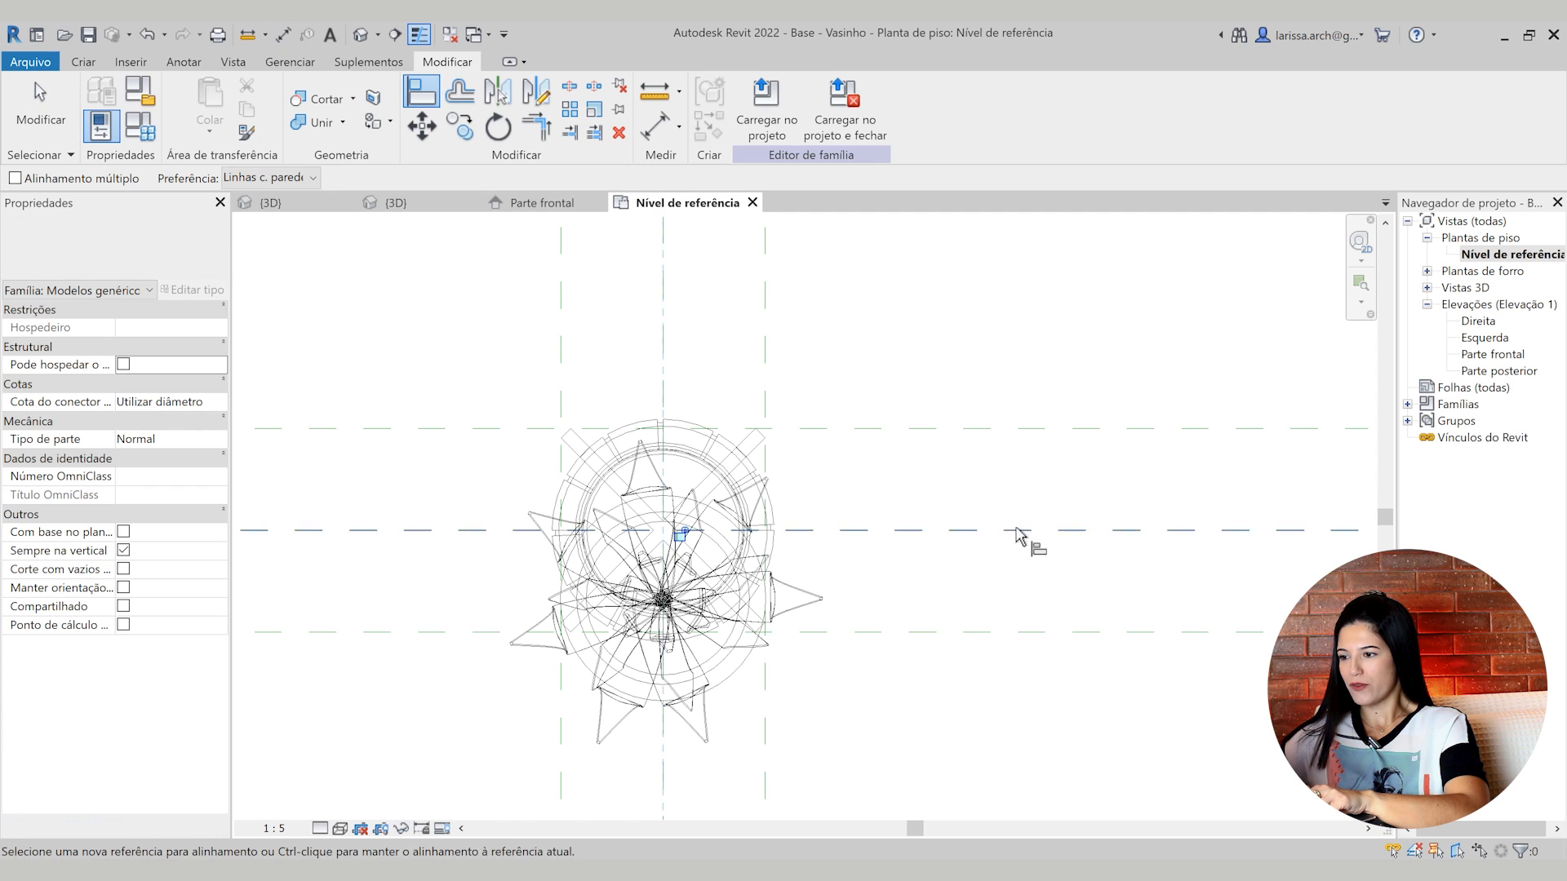
pyautogui.click(930, 532)
pyautogui.click(700, 604)
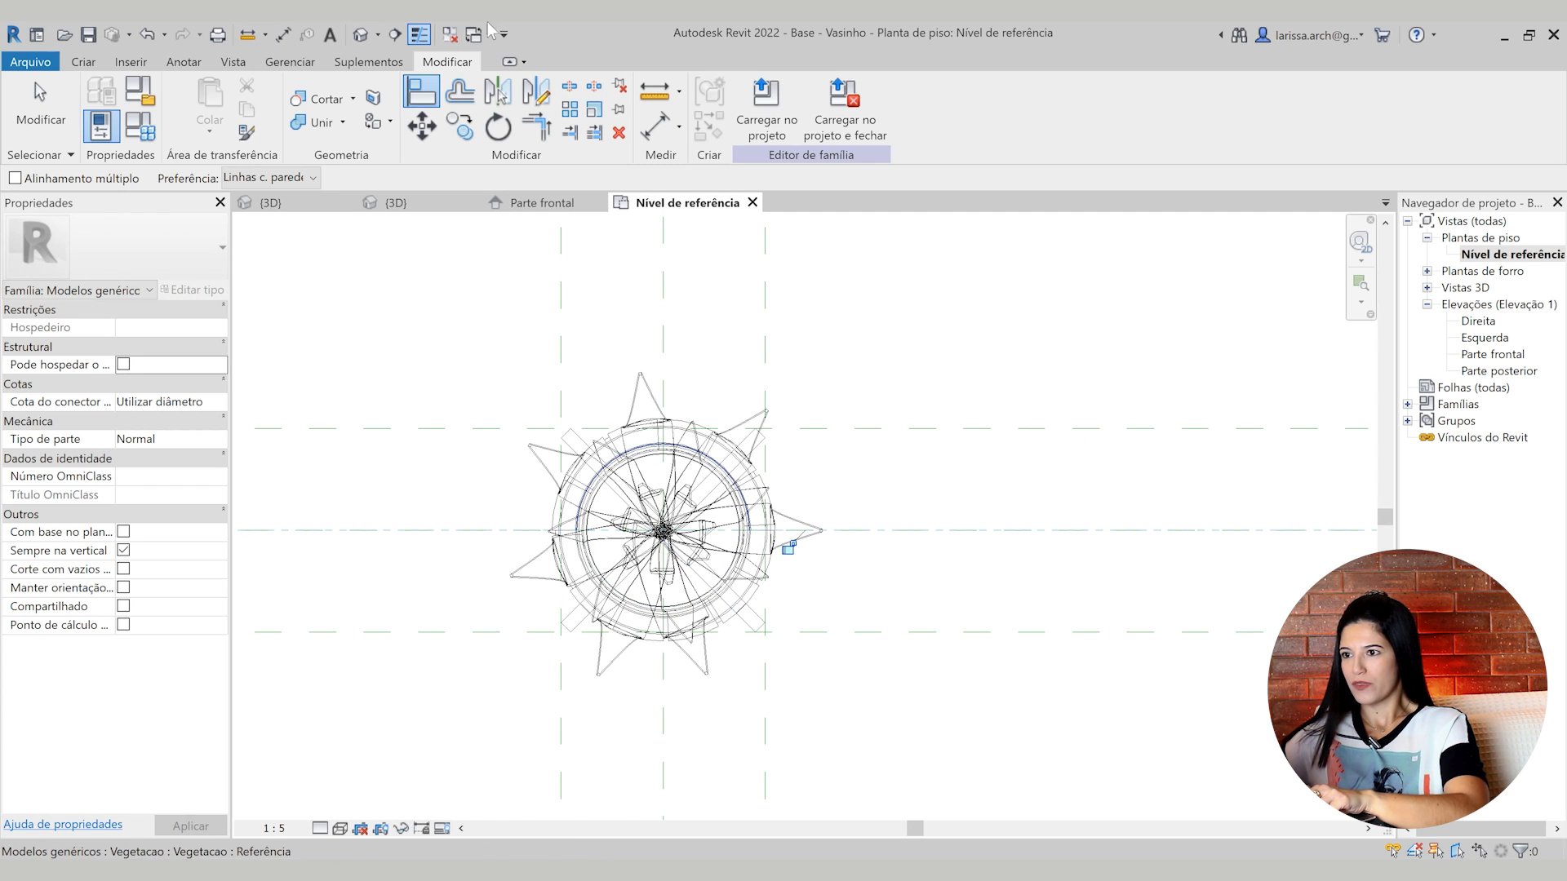
# Examine the plant's position in the pot in the 3D view from several sides
pyautogui.click(360, 35)
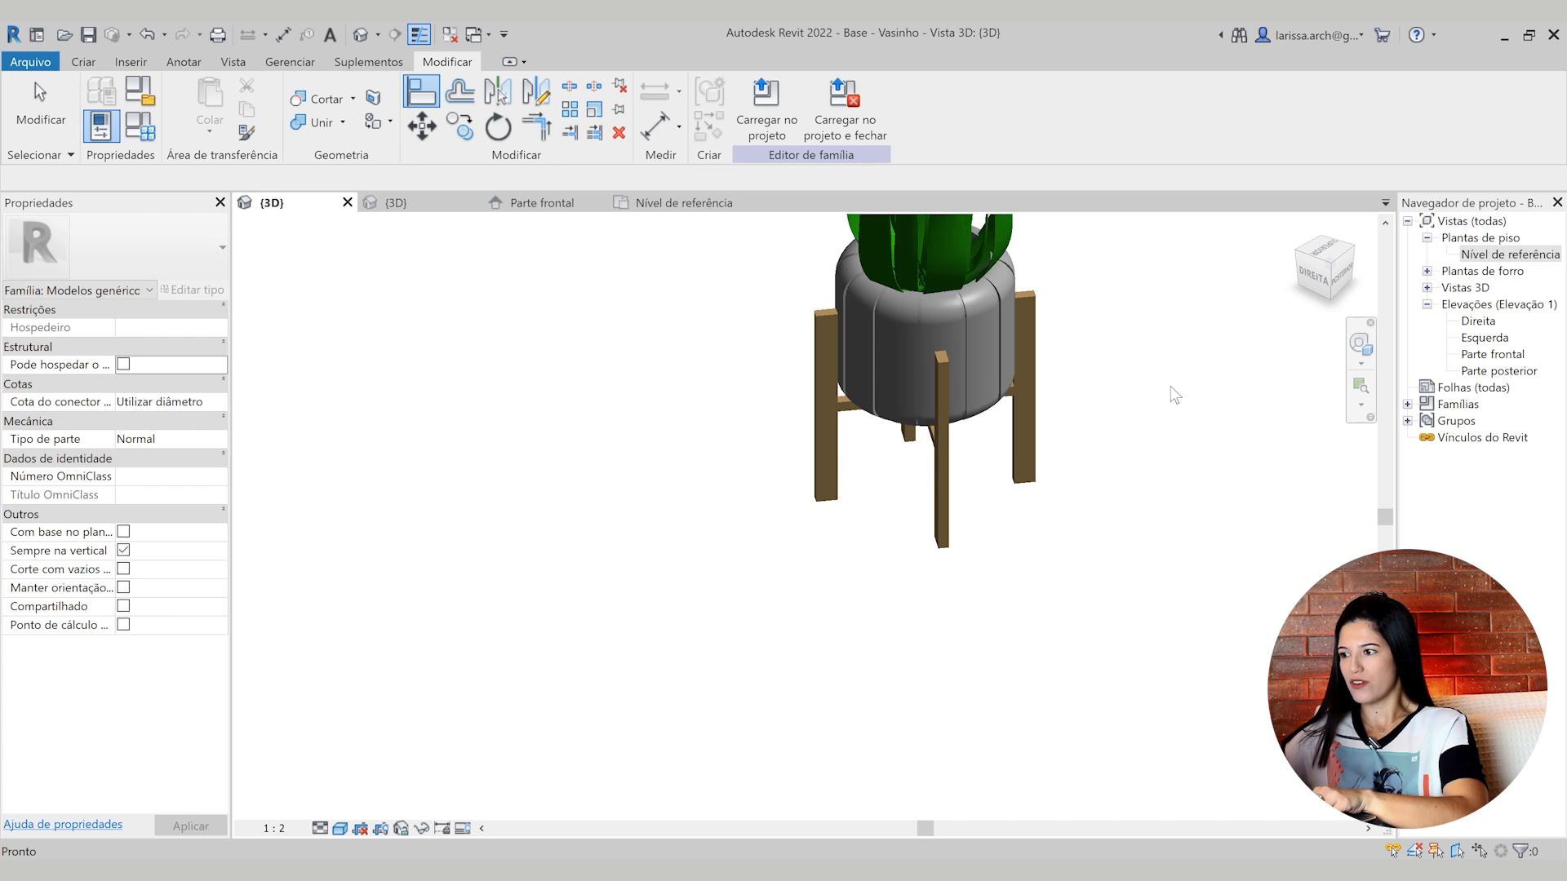
pyautogui.press('Escape')
pyautogui.keyDown('shift'); pyautogui.moveTo(1105, 584); pyautogui.dragTo(1392, 356, button='middle'); pyautogui.keyUp('shift')
pyautogui.moveTo(1285, 404); pyautogui.dragTo(1082, 482, button='middle')
pyautogui.scroll(3, 829, 462)
pyautogui.keyDown('shift'); pyautogui.moveTo(829, 462); pyautogui.dragTo(1030, 480, button='middle'); pyautogui.keyUp('shift')
pyautogui.scroll(2, 969, 390)
pyautogui.scroll(1, 973, 397)
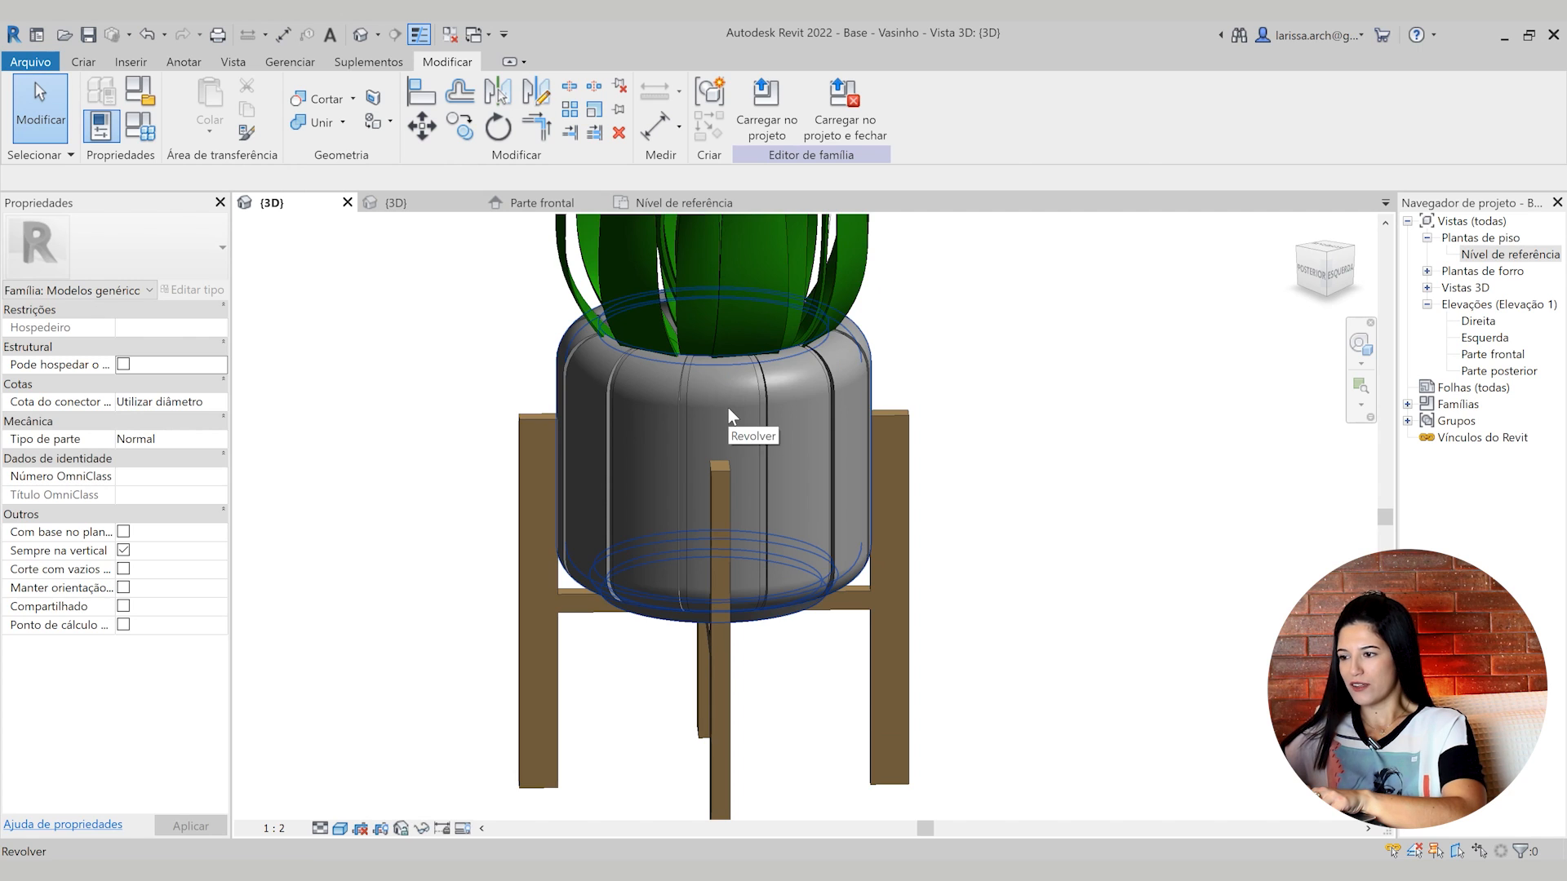
# Create a type-based family parameter named Material Vaso and associate it with the revolved pot's material
pyautogui.click(727, 407)
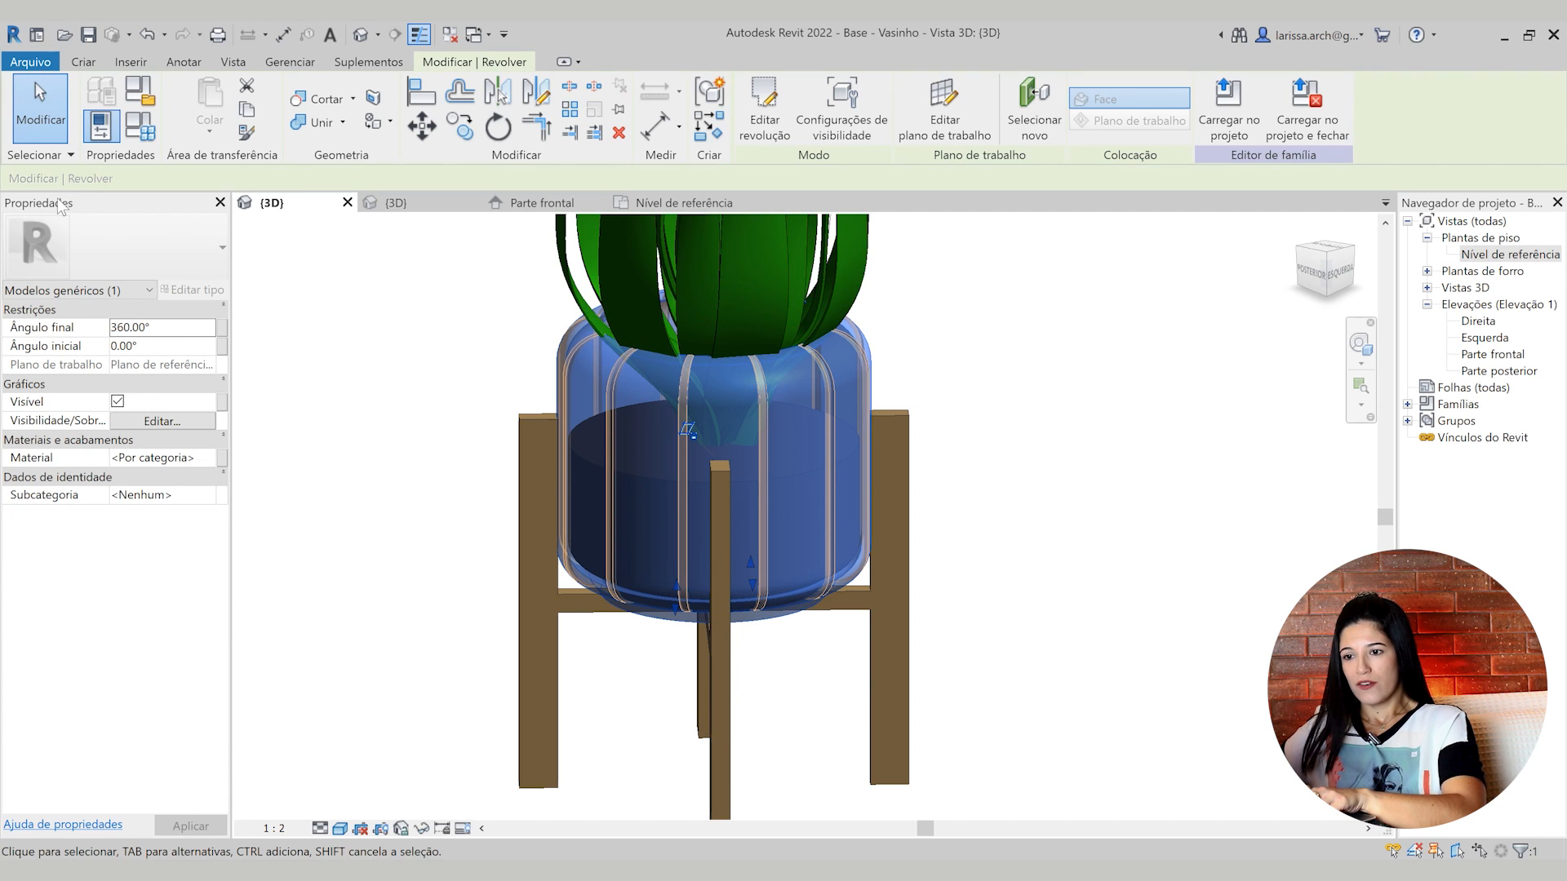
pyautogui.click(221, 458)
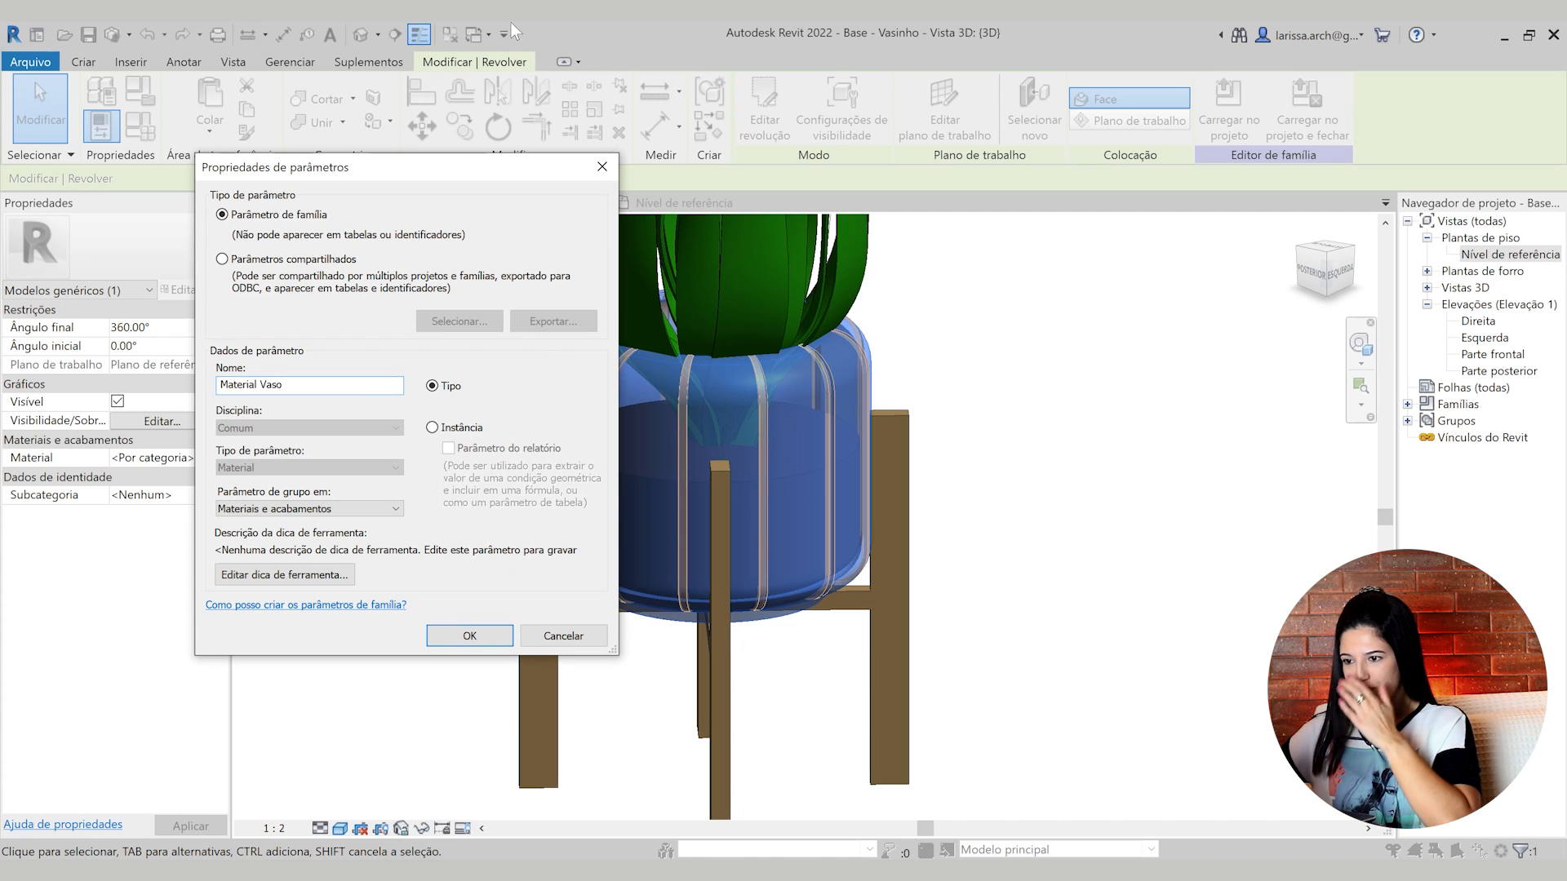
pyautogui.click(473, 634)
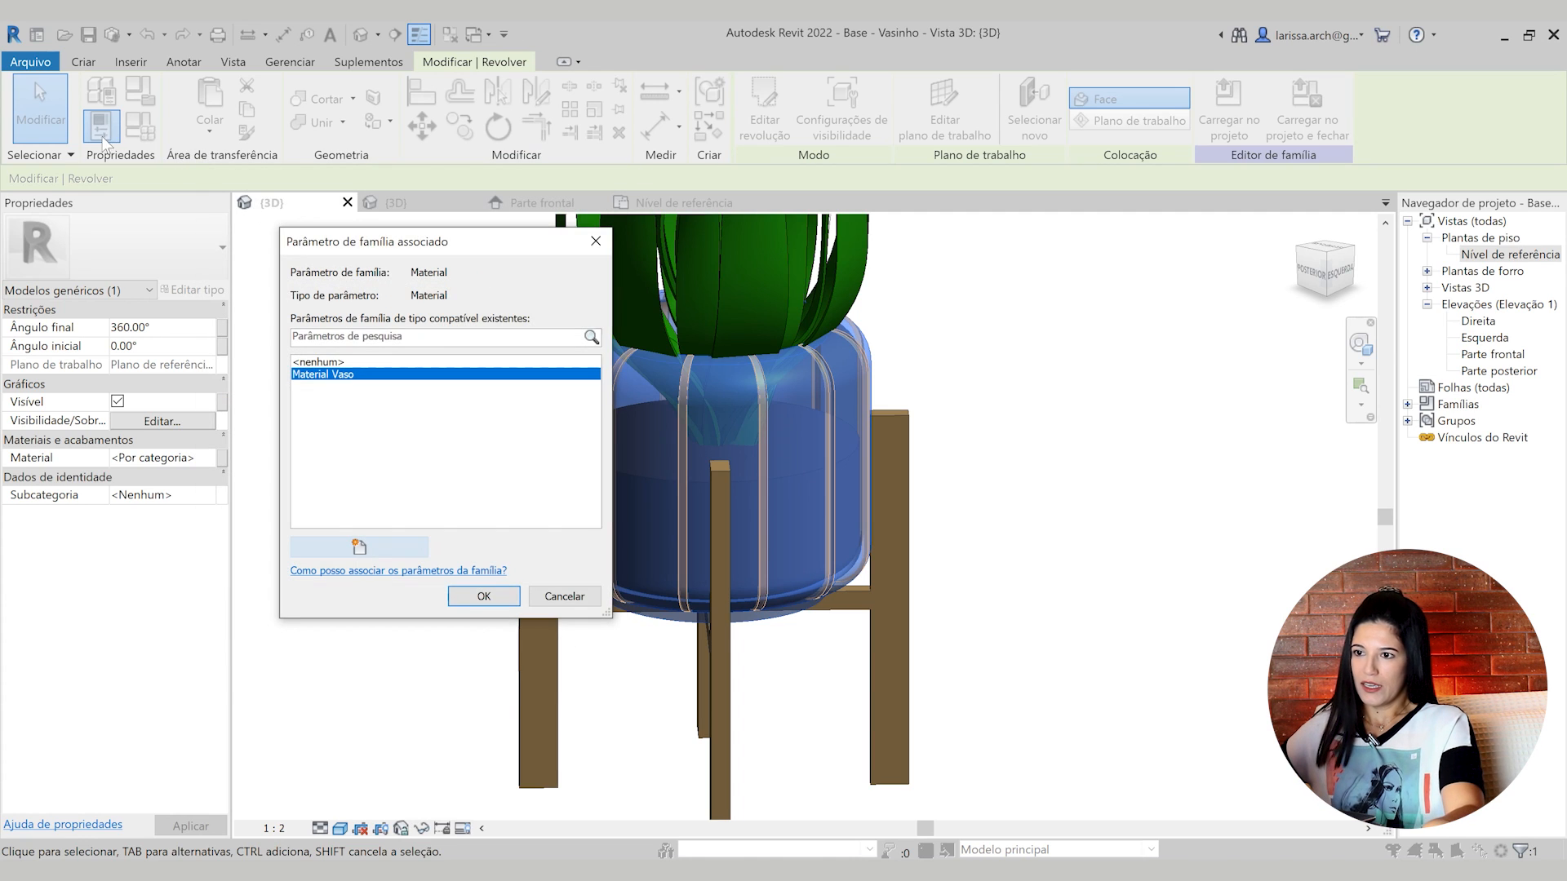
pyautogui.click(481, 597)
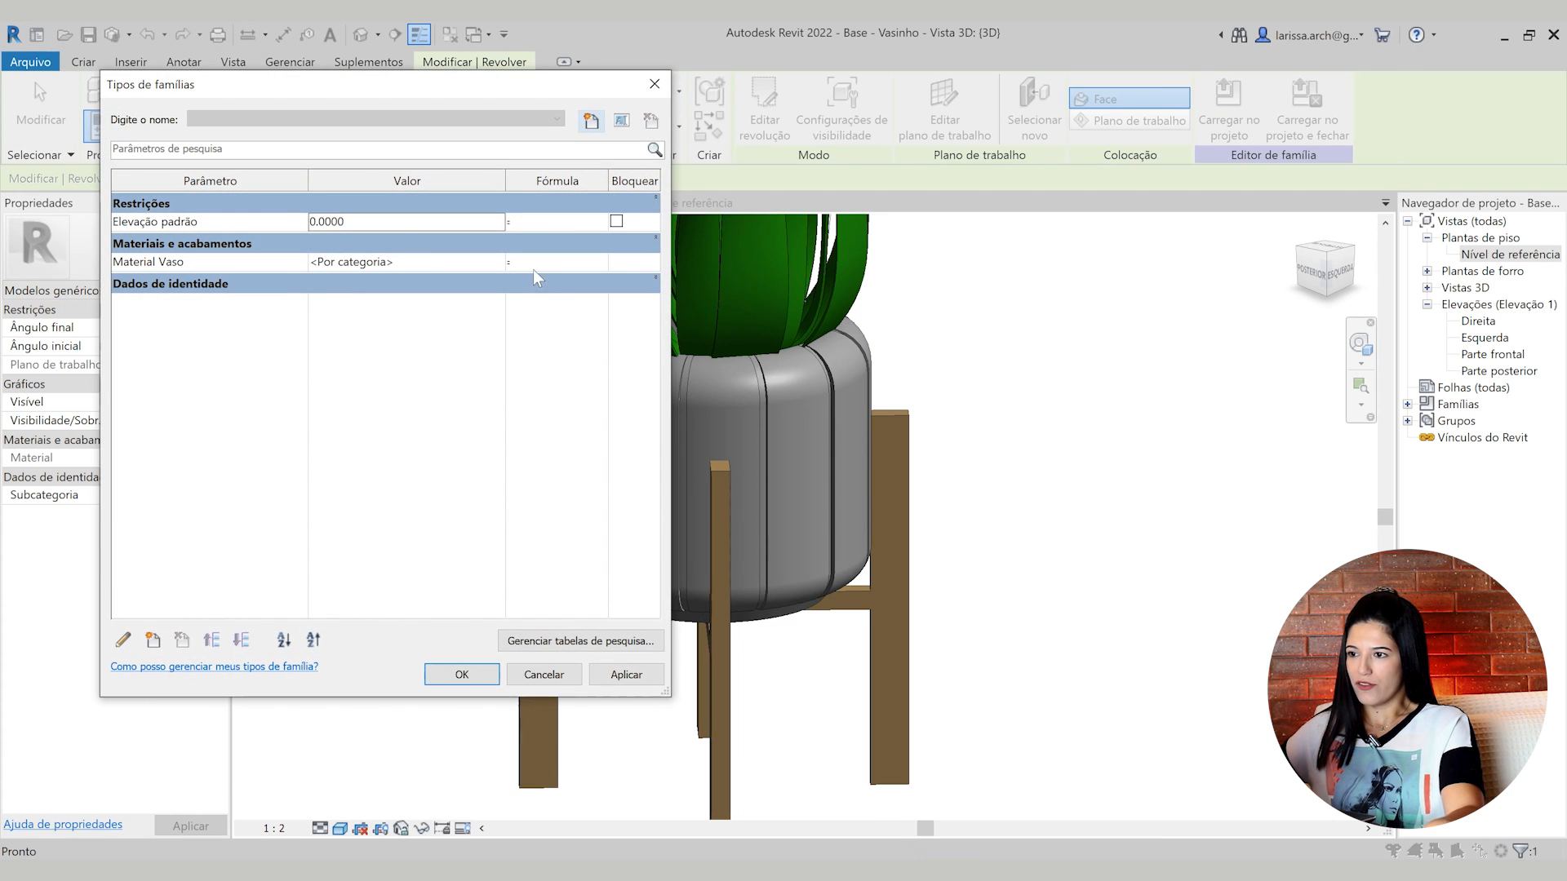
# Create a new material for the Material Vaso parameter and name it Tinta Branca
pyautogui.click(488, 263)
pyautogui.click(497, 261)
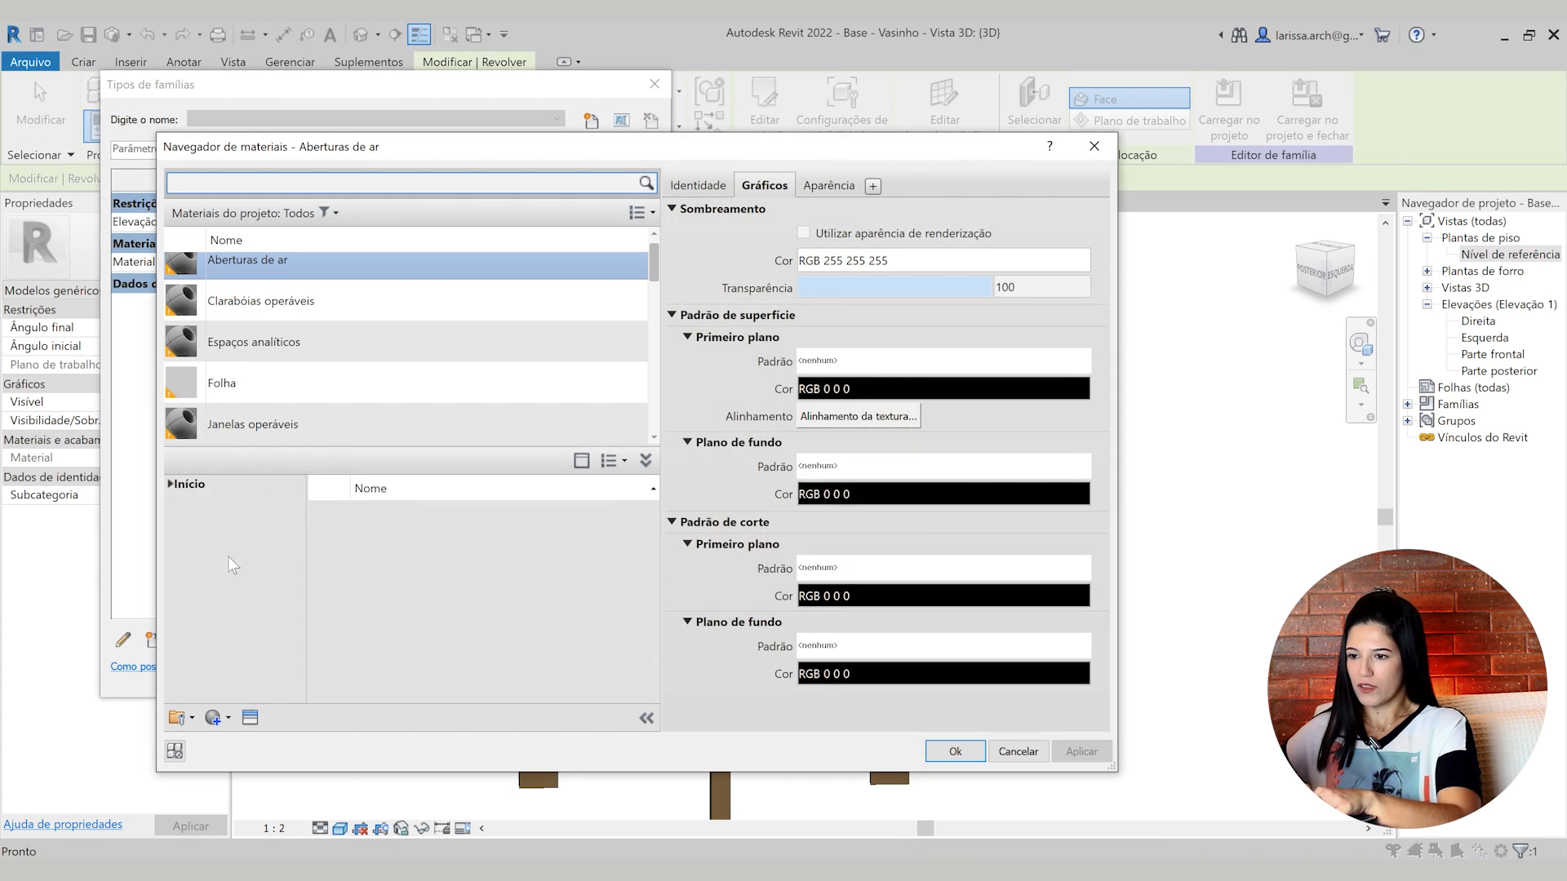
pyautogui.click(278, 743)
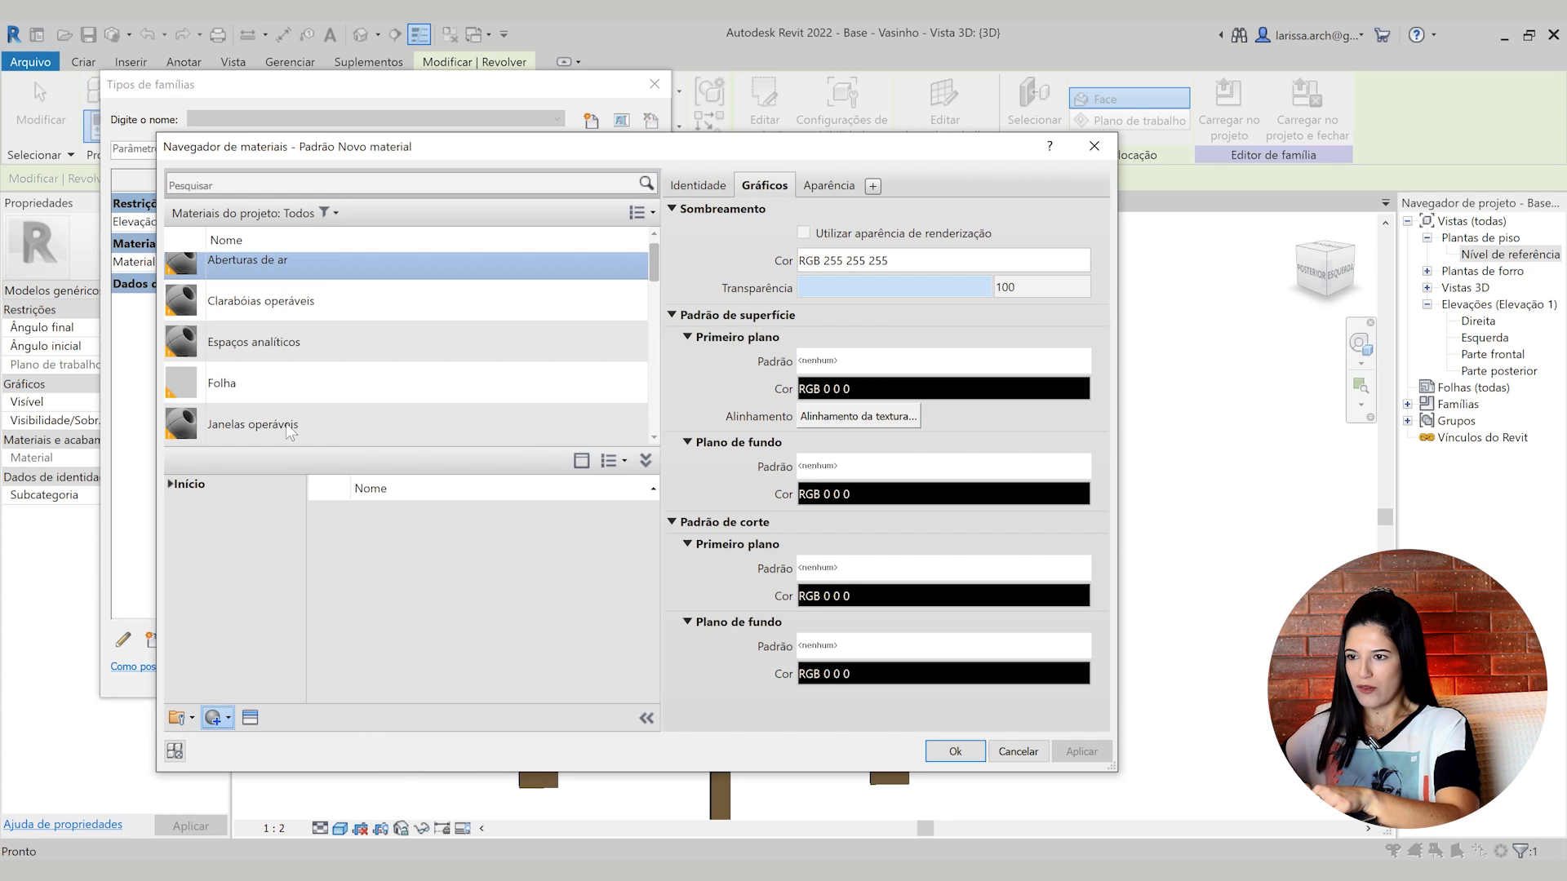
pyautogui.rightClick(291, 349)
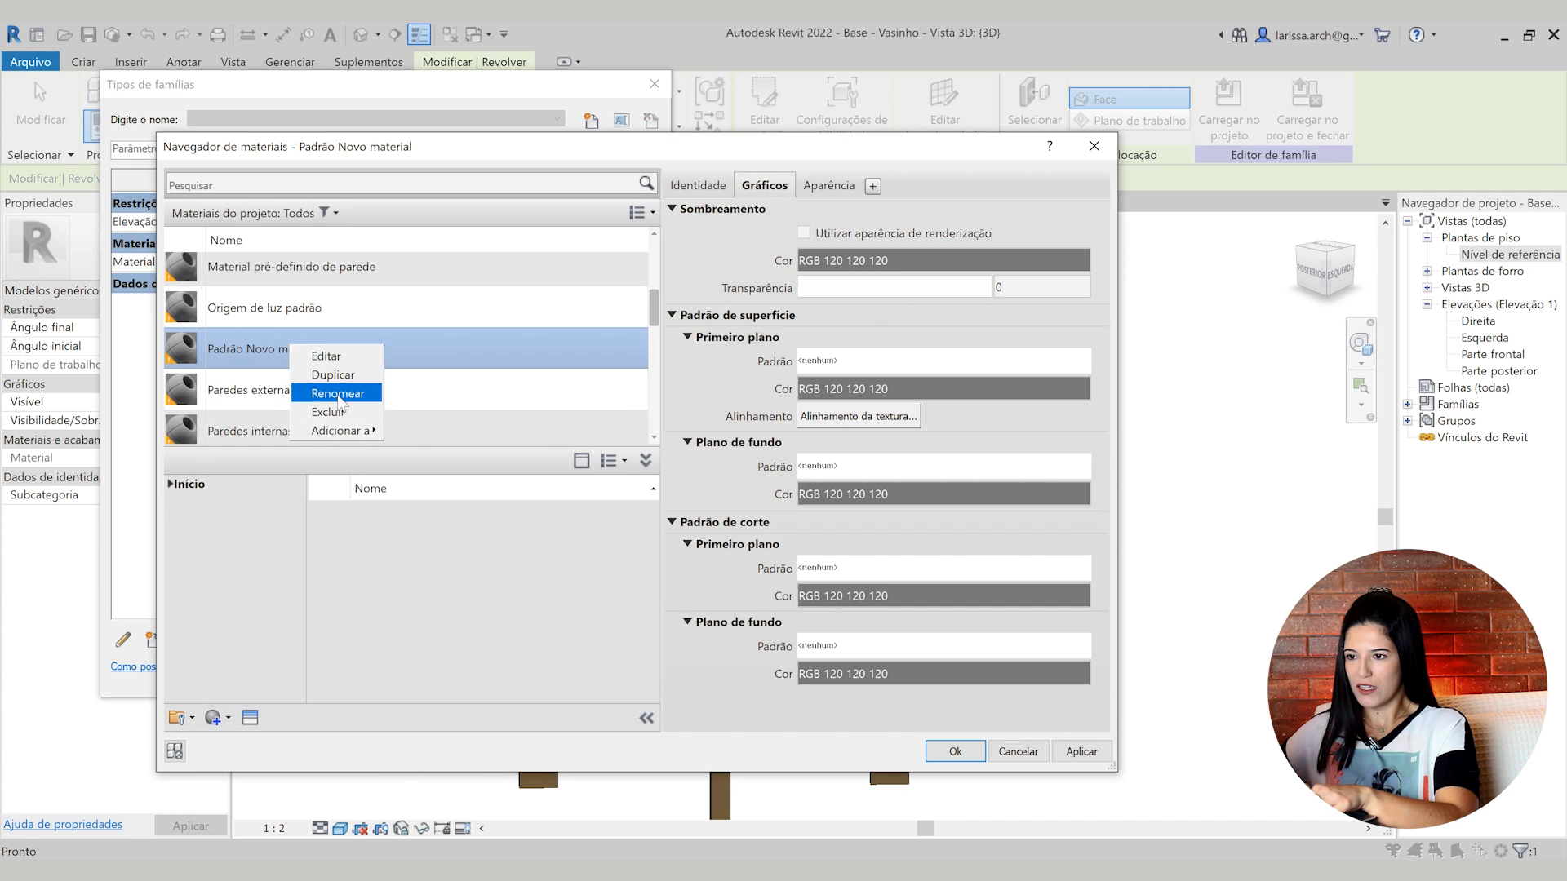
pyautogui.click(338, 395)
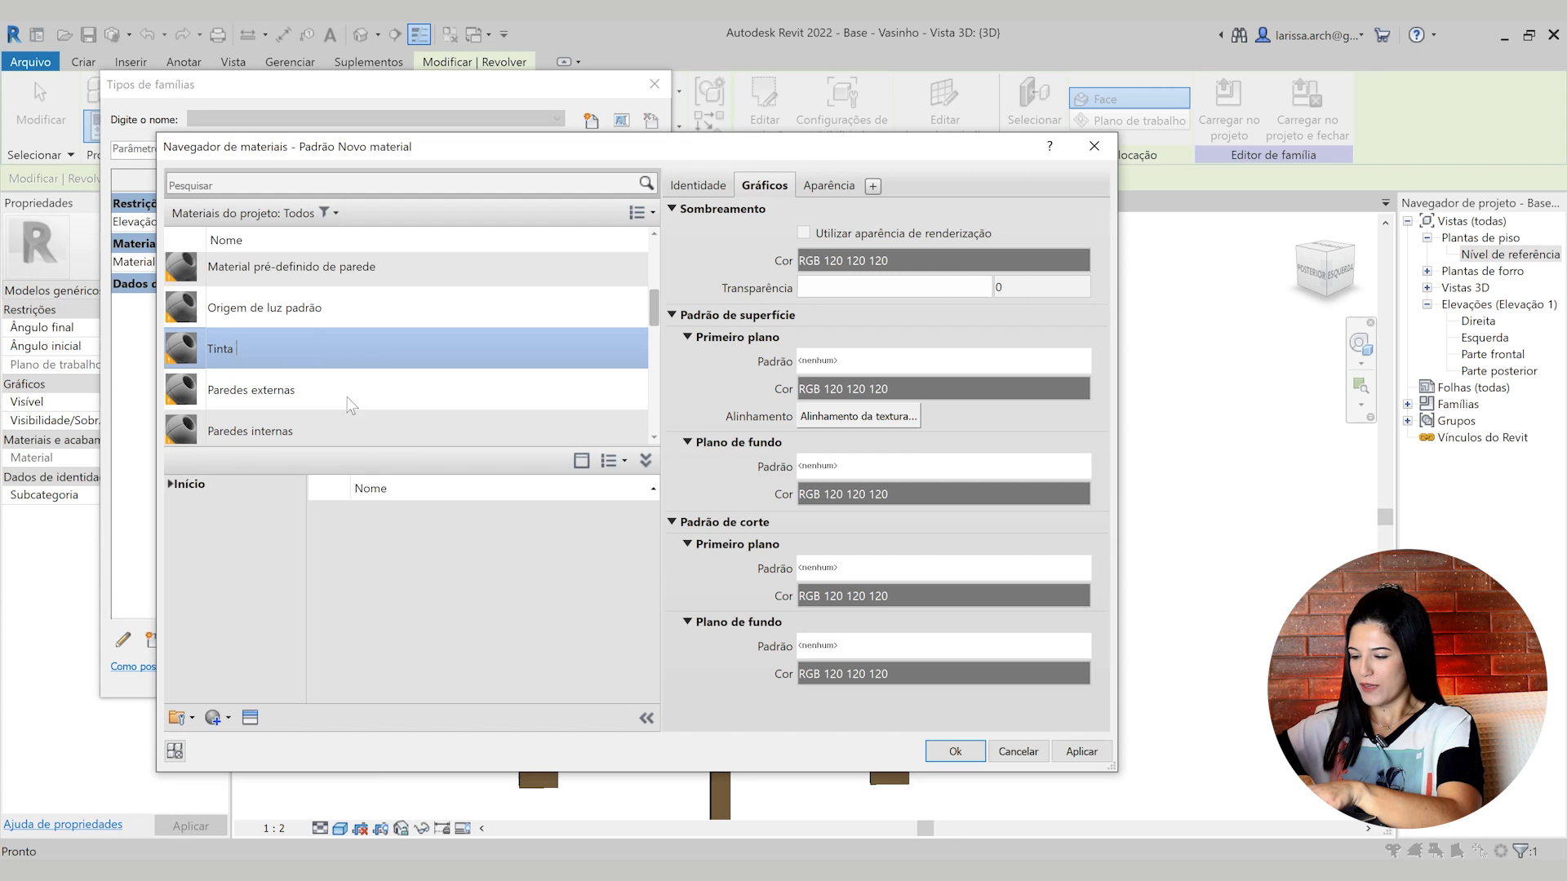
# Set Tinta Branca's appearance colour to white RGB 255 255 255, use the render appearance for shading, and assign it to Material Vaso
pyautogui.click(832, 186)
pyautogui.click(822, 390)
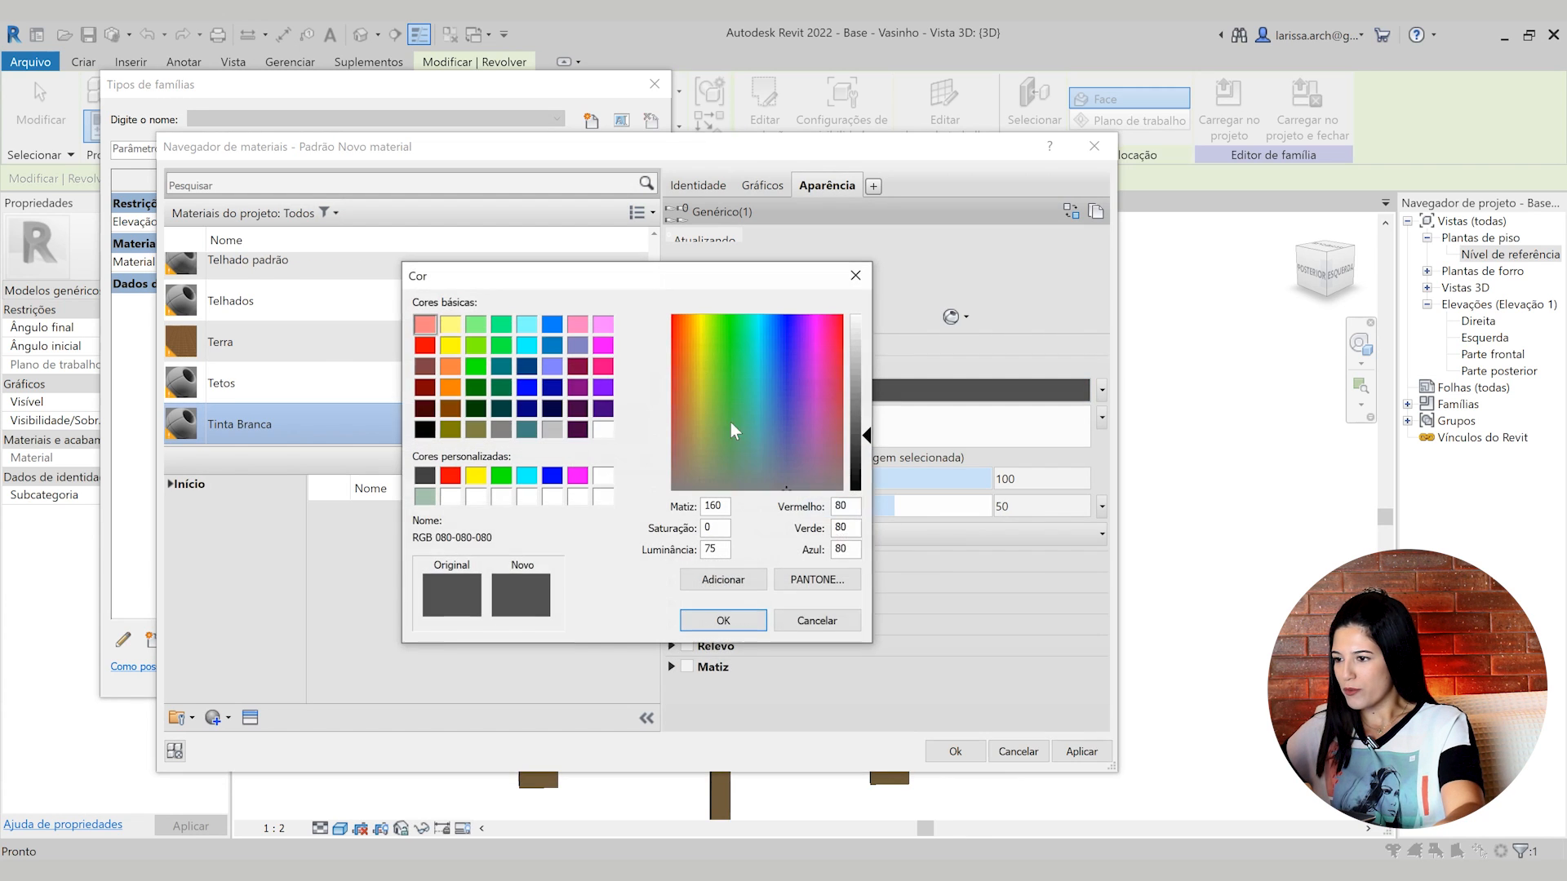
pyautogui.click(603, 430)
pyautogui.click(749, 628)
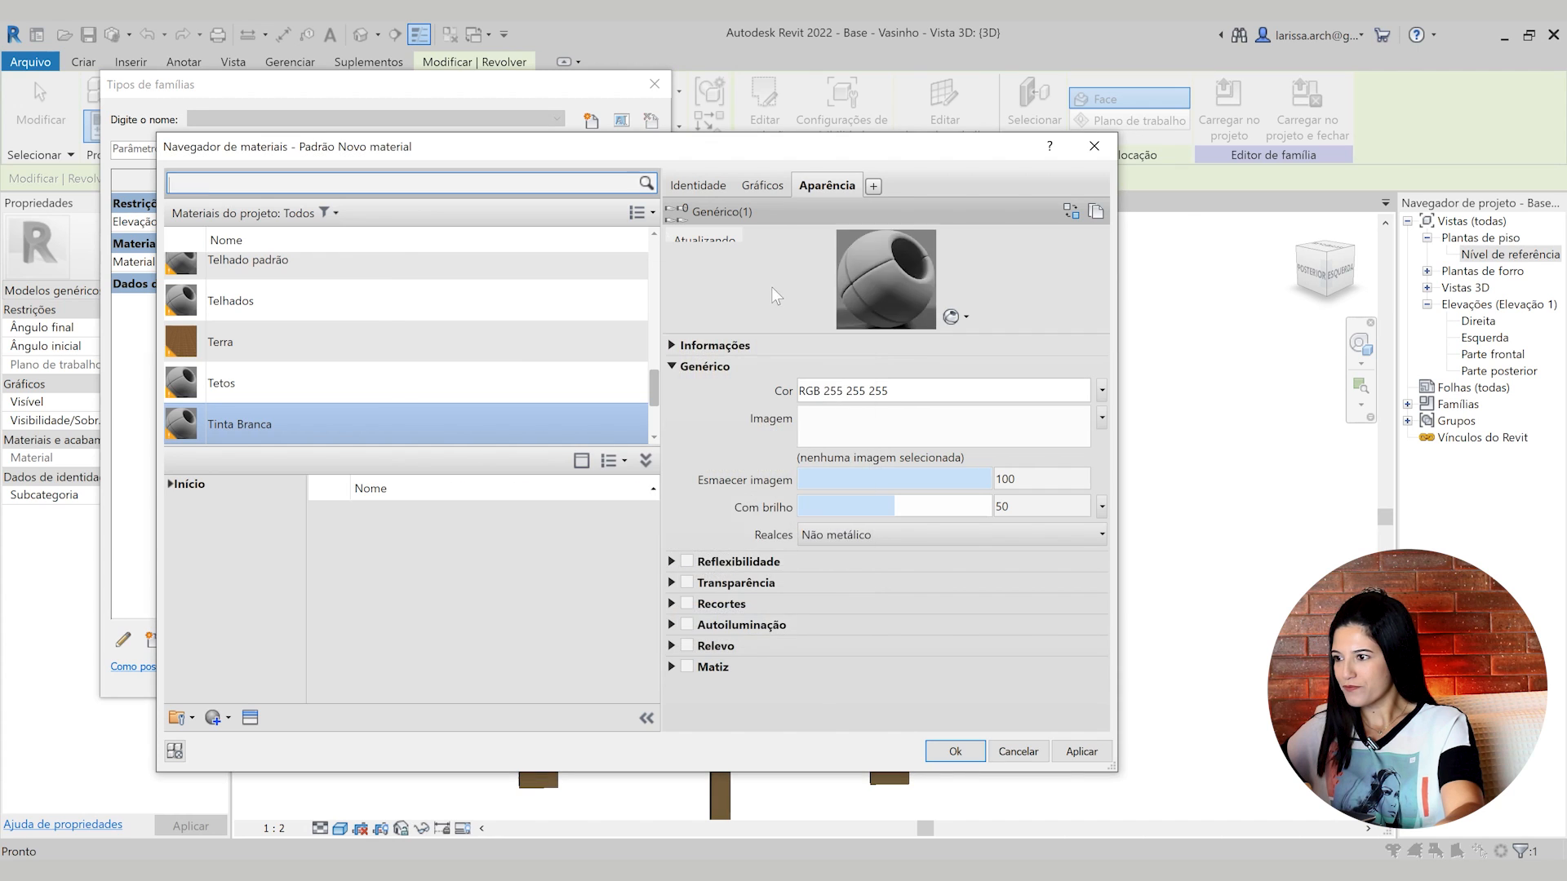
pyautogui.click(764, 186)
pyautogui.click(803, 234)
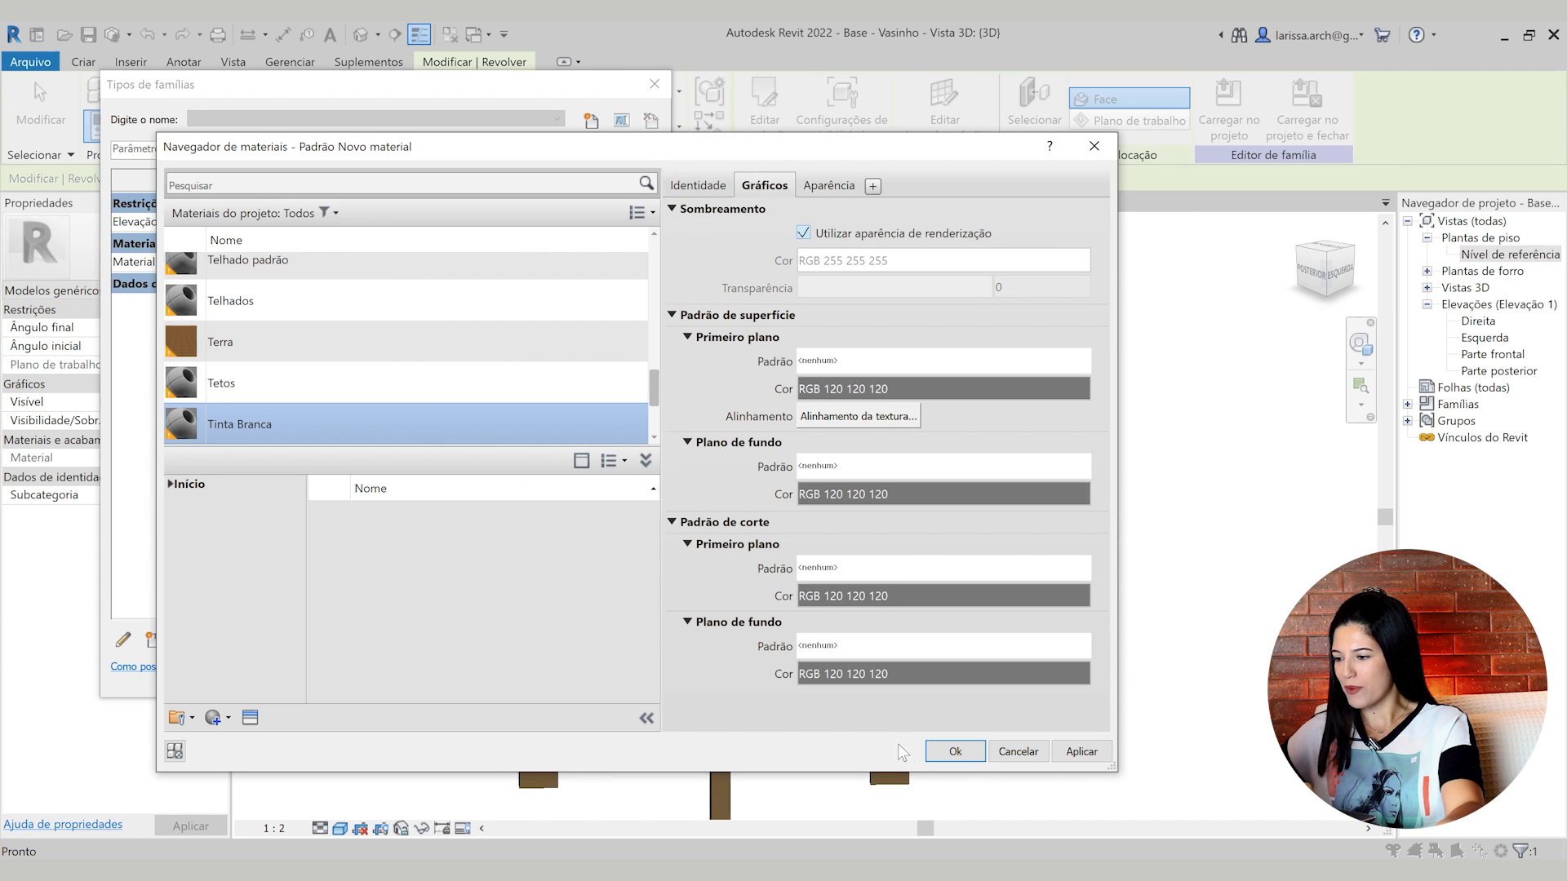
pyautogui.click(955, 751)
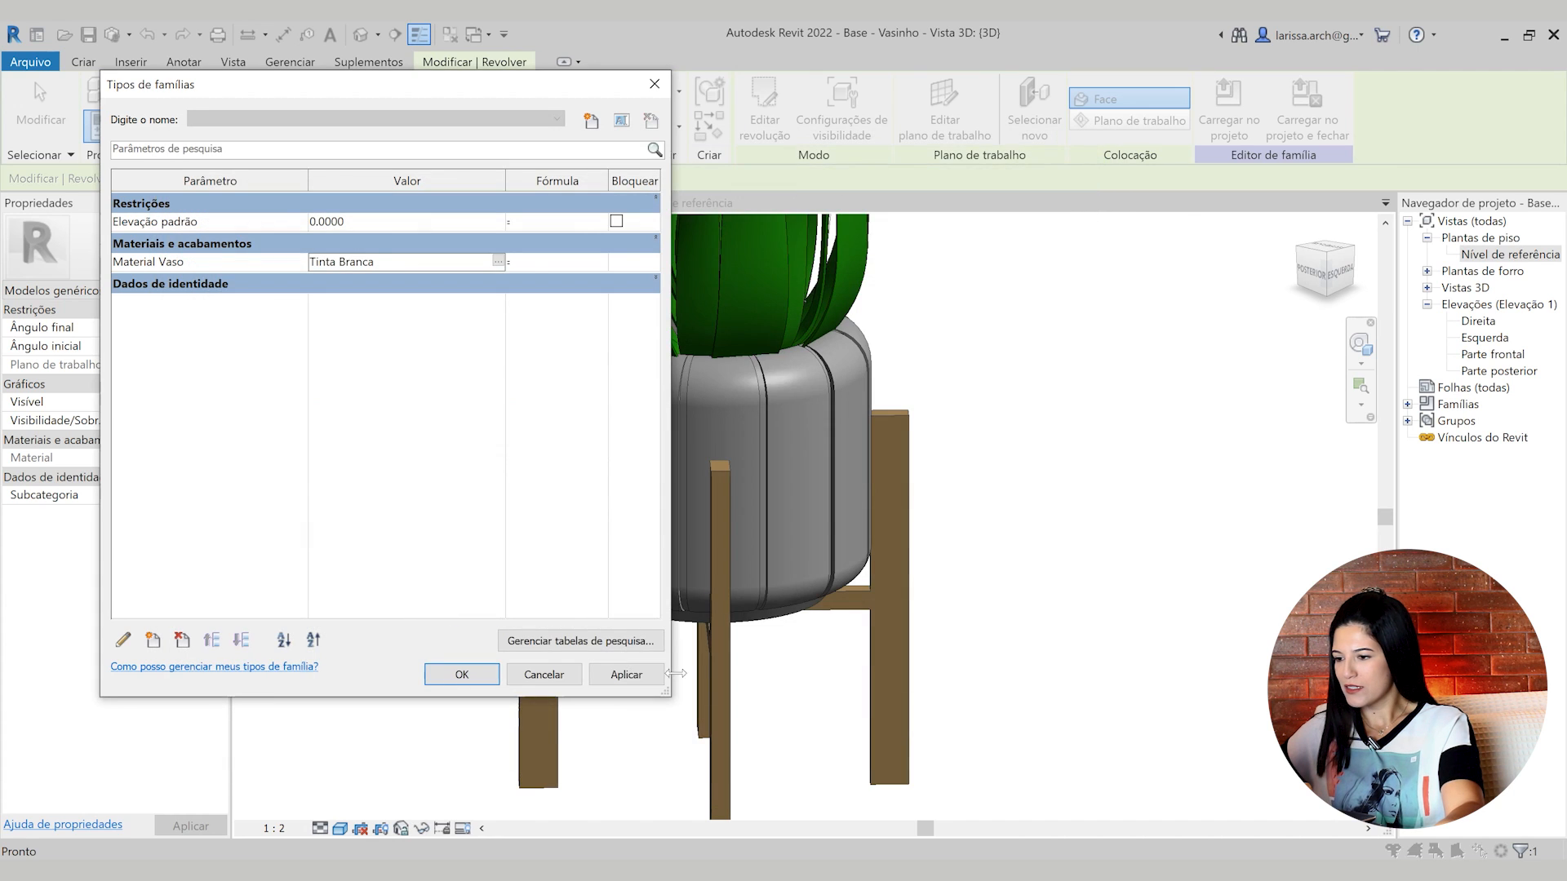
pyautogui.click(460, 674)
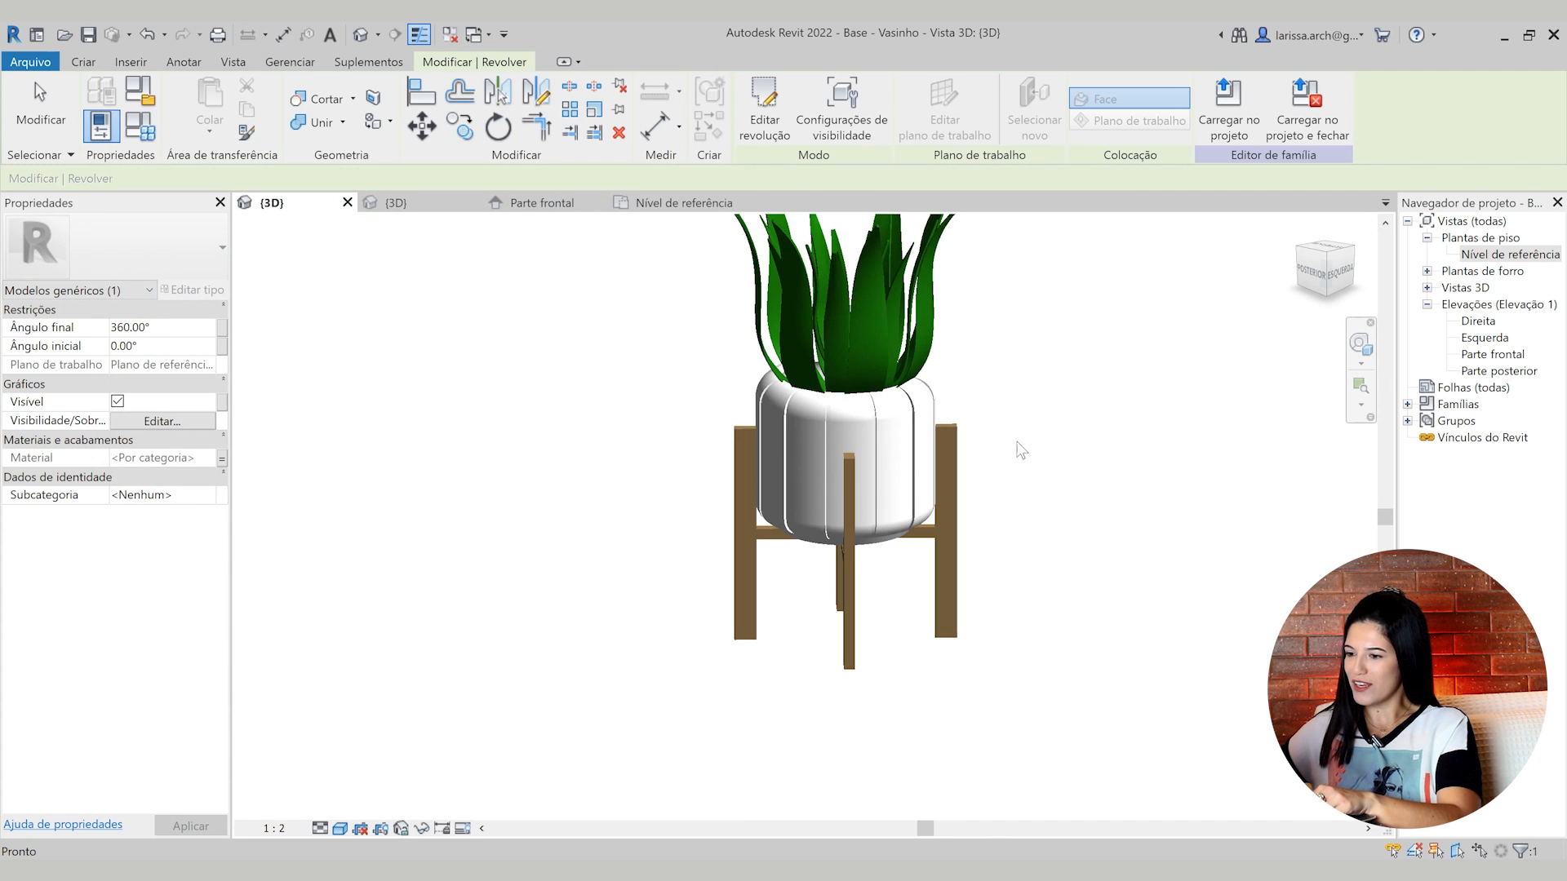
# Deselect the pot and set the 3D view's visual style to Sombreado
pyautogui.press('Escape')
pyautogui.click(339, 828)
pyautogui.click(384, 769)
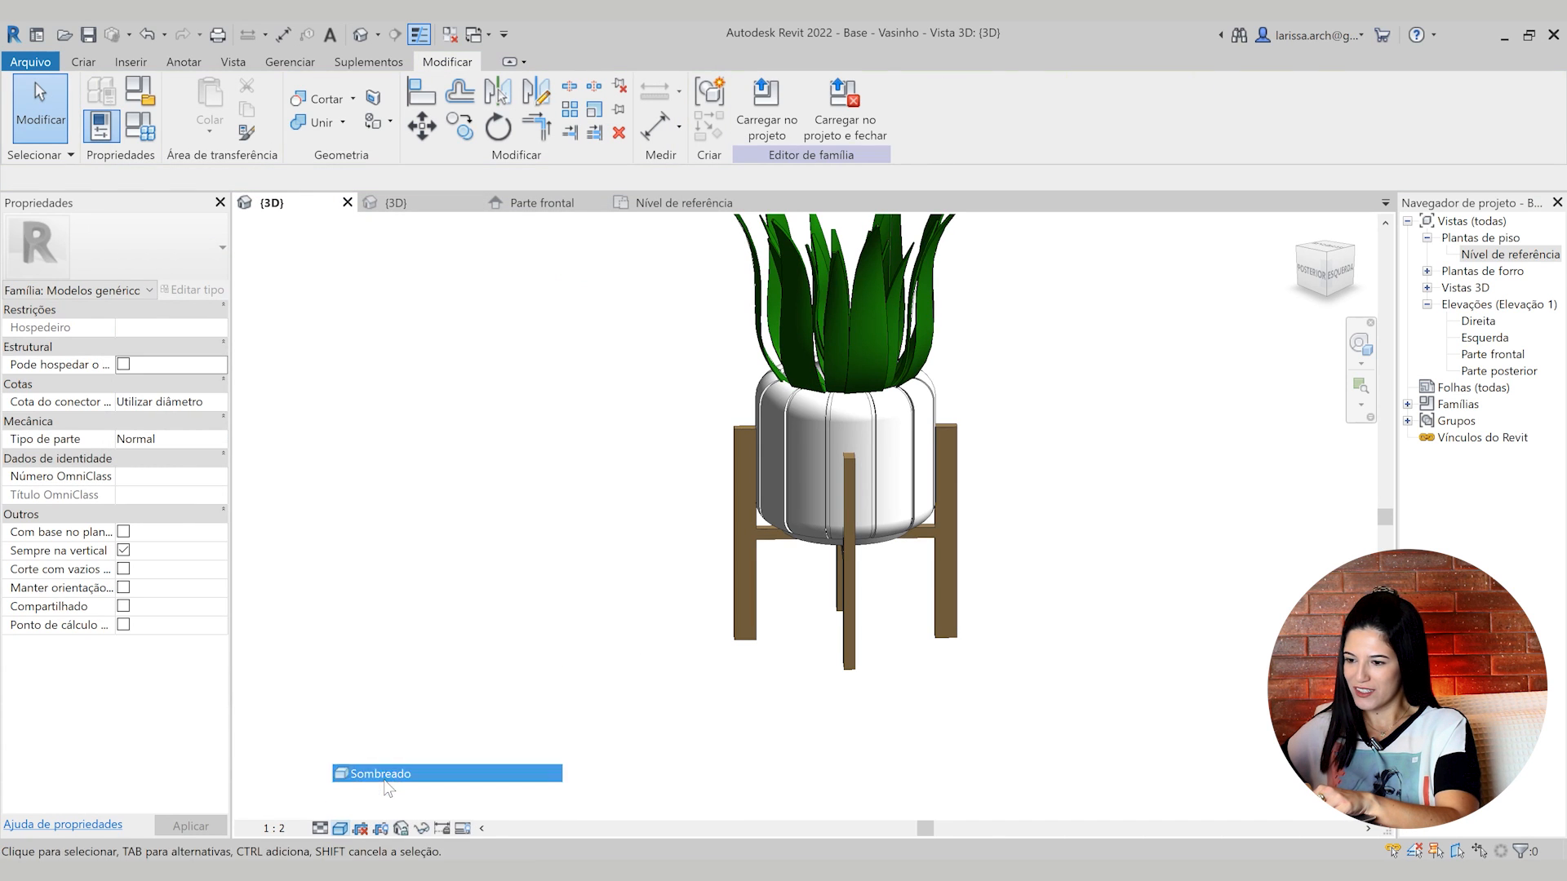
# Nudge the Vegetacao plant slightly upward in the Parte frontal elevation and inspect its fit in the 3D view
pyautogui.keyDown('shift'); pyautogui.moveTo(593, 523); pyautogui.dragTo(736, 400, button='middle'); pyautogui.keyUp('shift')
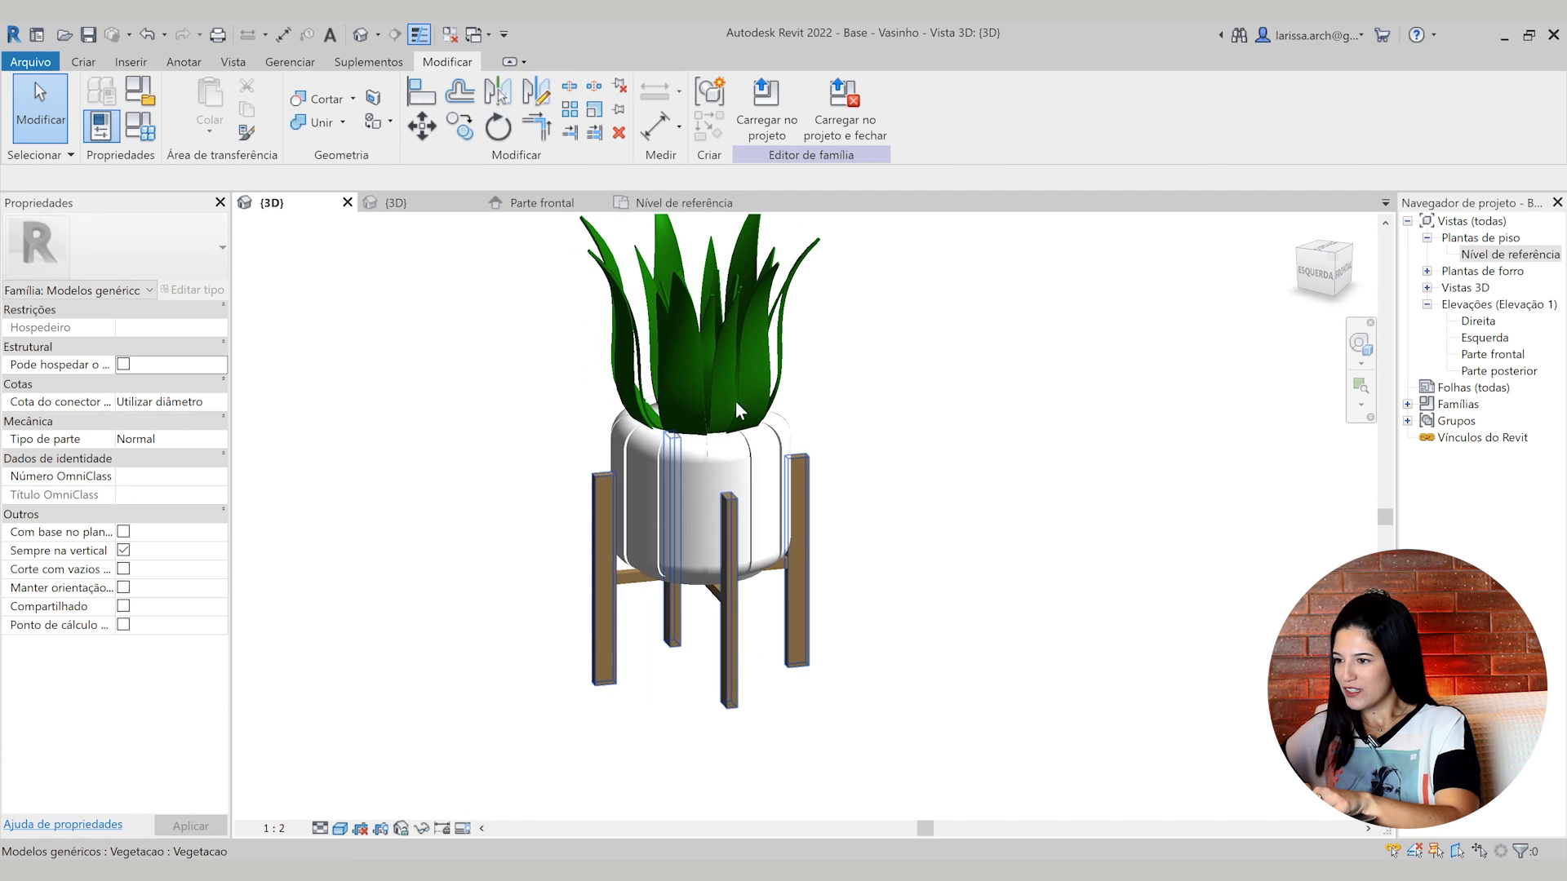
pyautogui.click(731, 364)
pyautogui.click(731, 364)
pyautogui.scroll(2, 731, 518)
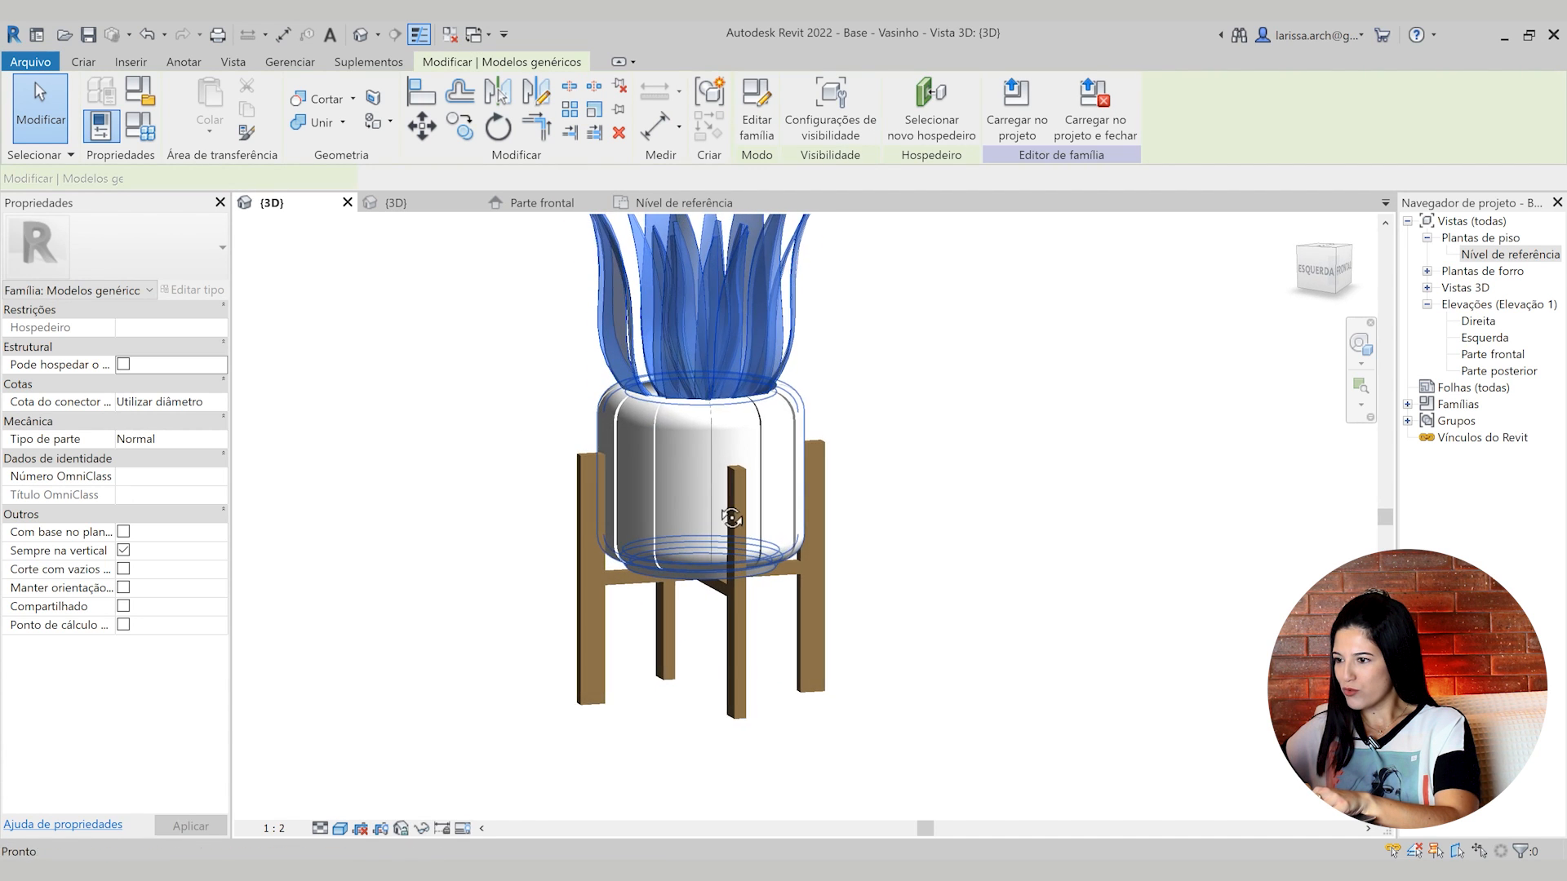
pyautogui.doubleClick(1492, 354)
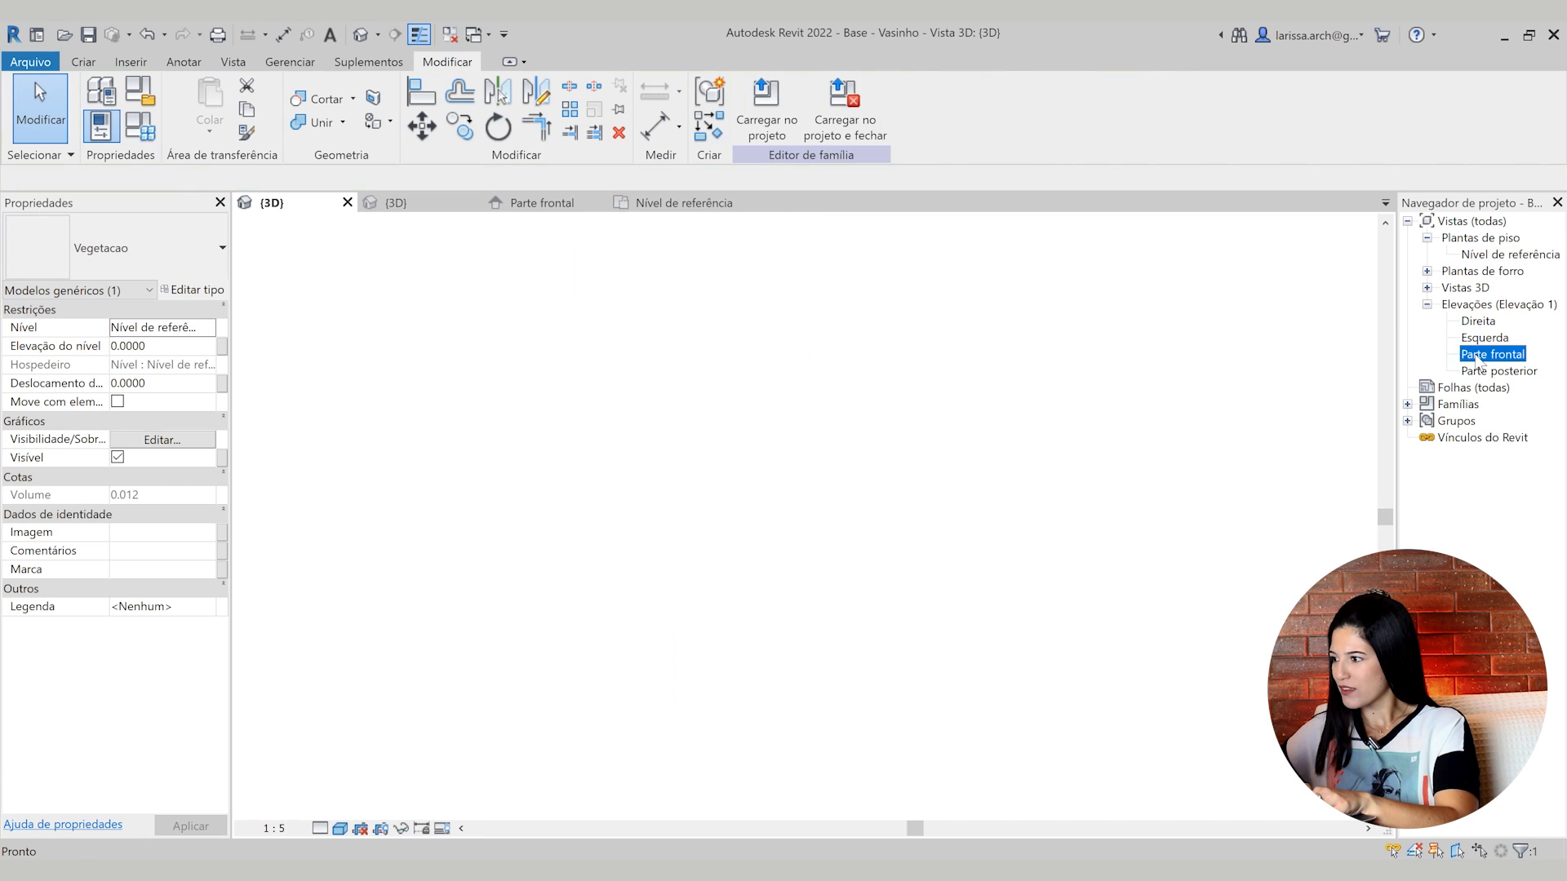
pyautogui.moveTo(605, 311); pyautogui.dragTo(801, 435, button='middle')
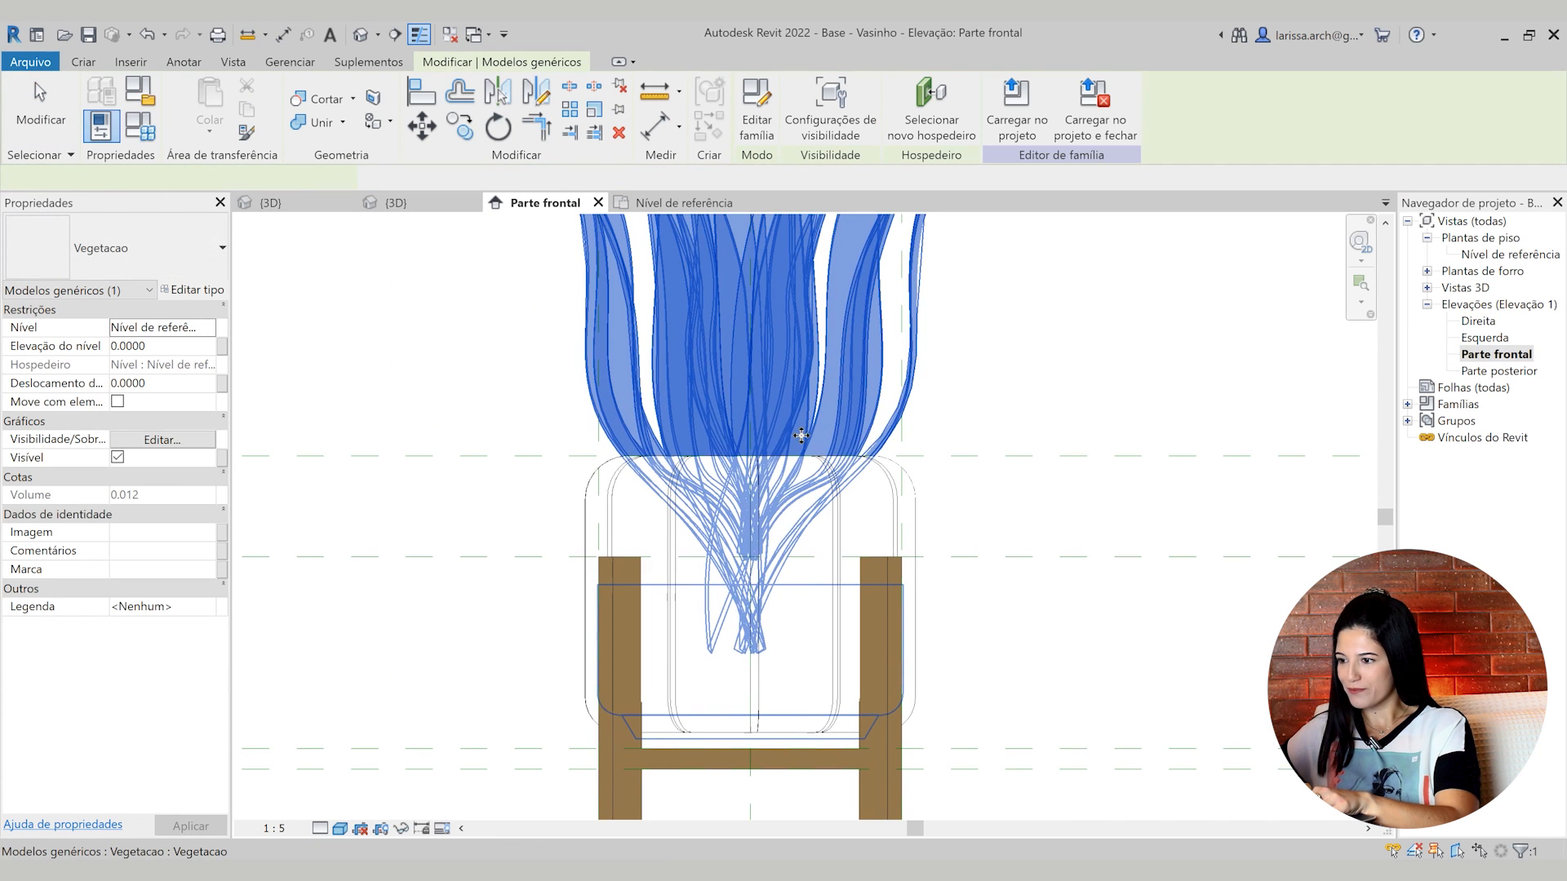
pyautogui.click(777, 382)
pyautogui.press('Up')
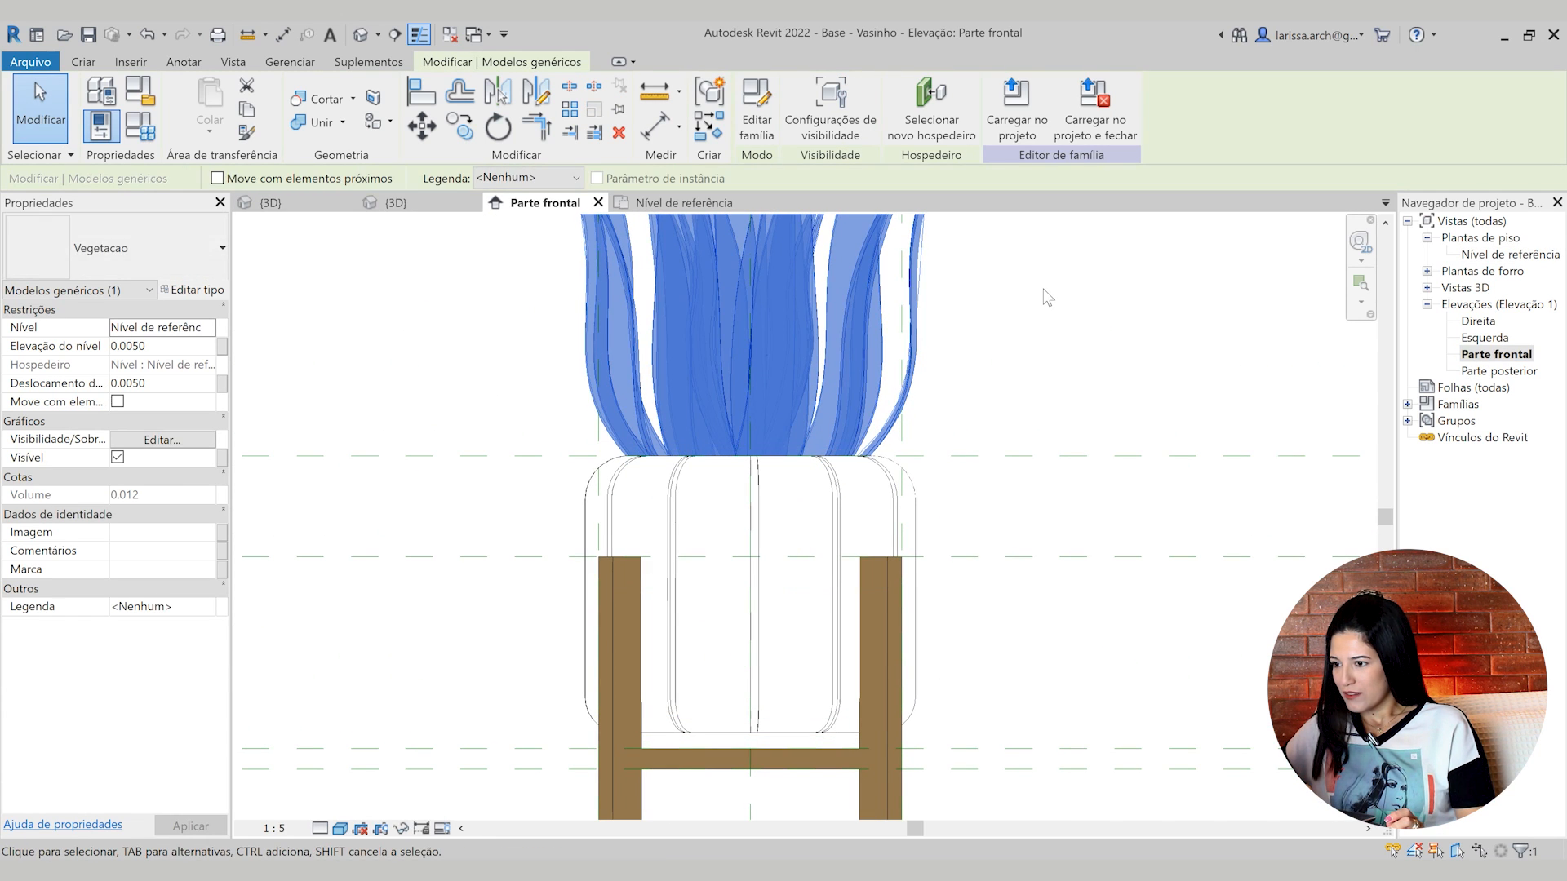
pyautogui.press('Up')
pyautogui.press('Escape')
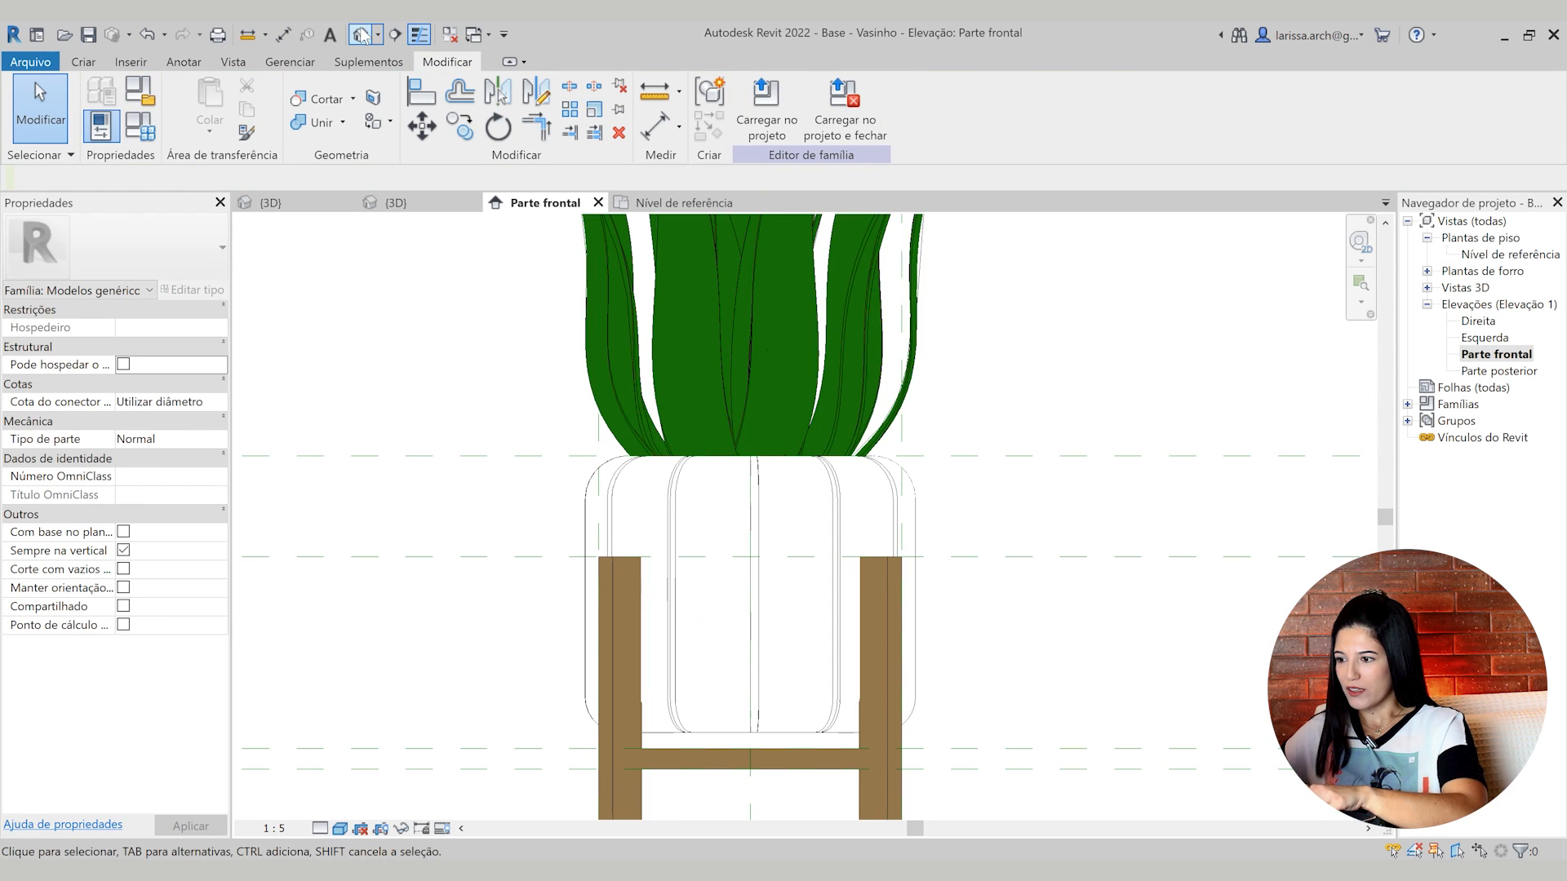
pyautogui.click(274, 203)
pyautogui.scroll(-1, 881, 486)
pyautogui.keyDown('shift'); pyautogui.moveTo(881, 486); pyautogui.dragTo(962, 531, button='middle'); pyautogui.keyUp('shift')
pyautogui.scroll(1, 945, 567)
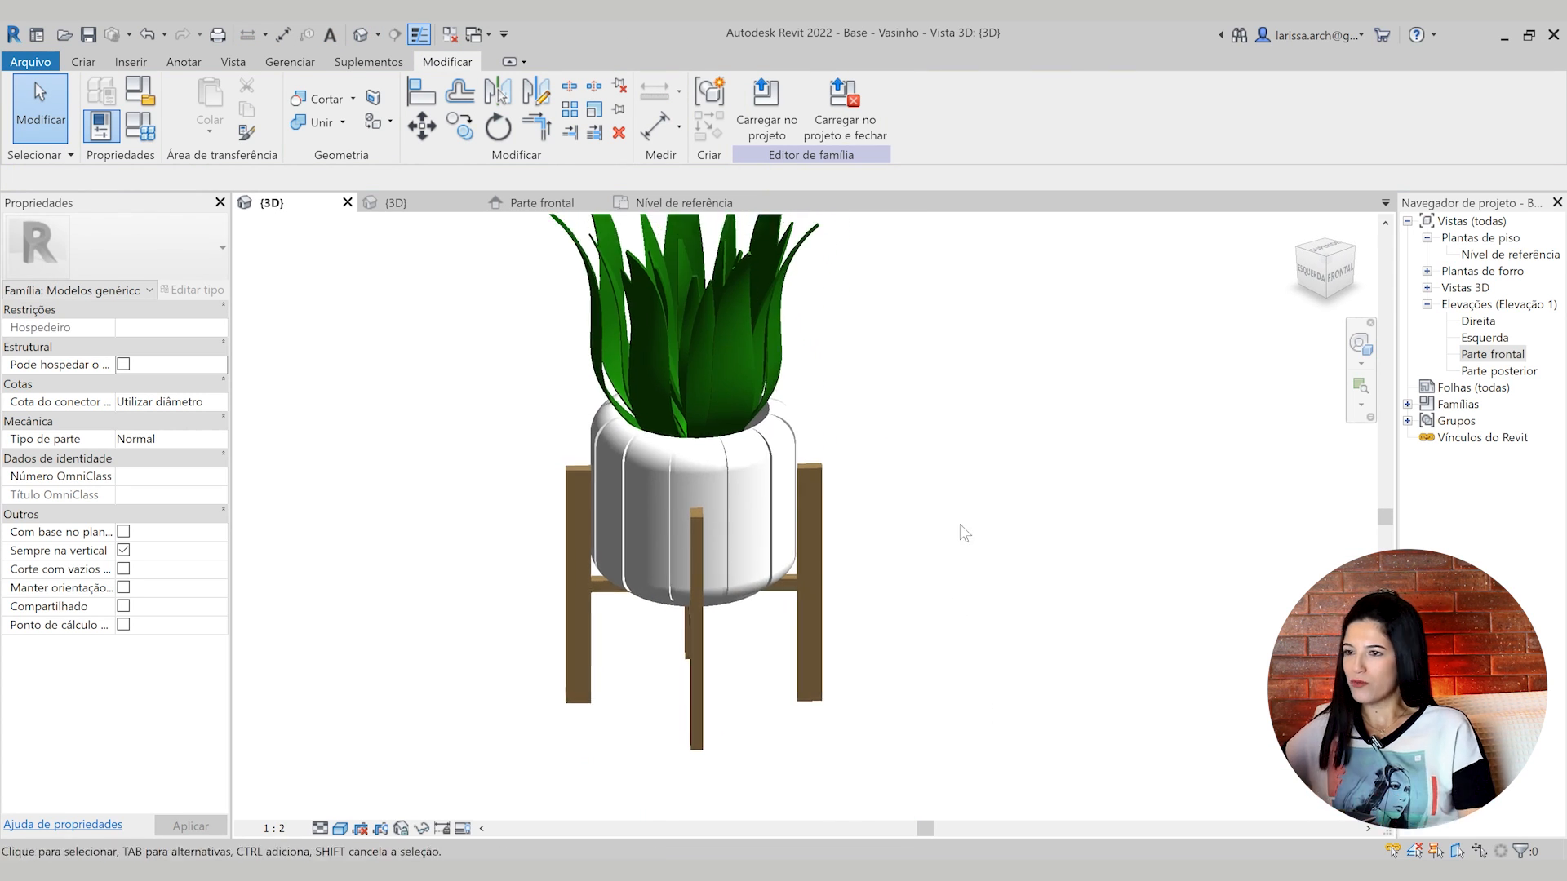
# Save the finished planter family using Save As
pyautogui.click(42, 65)
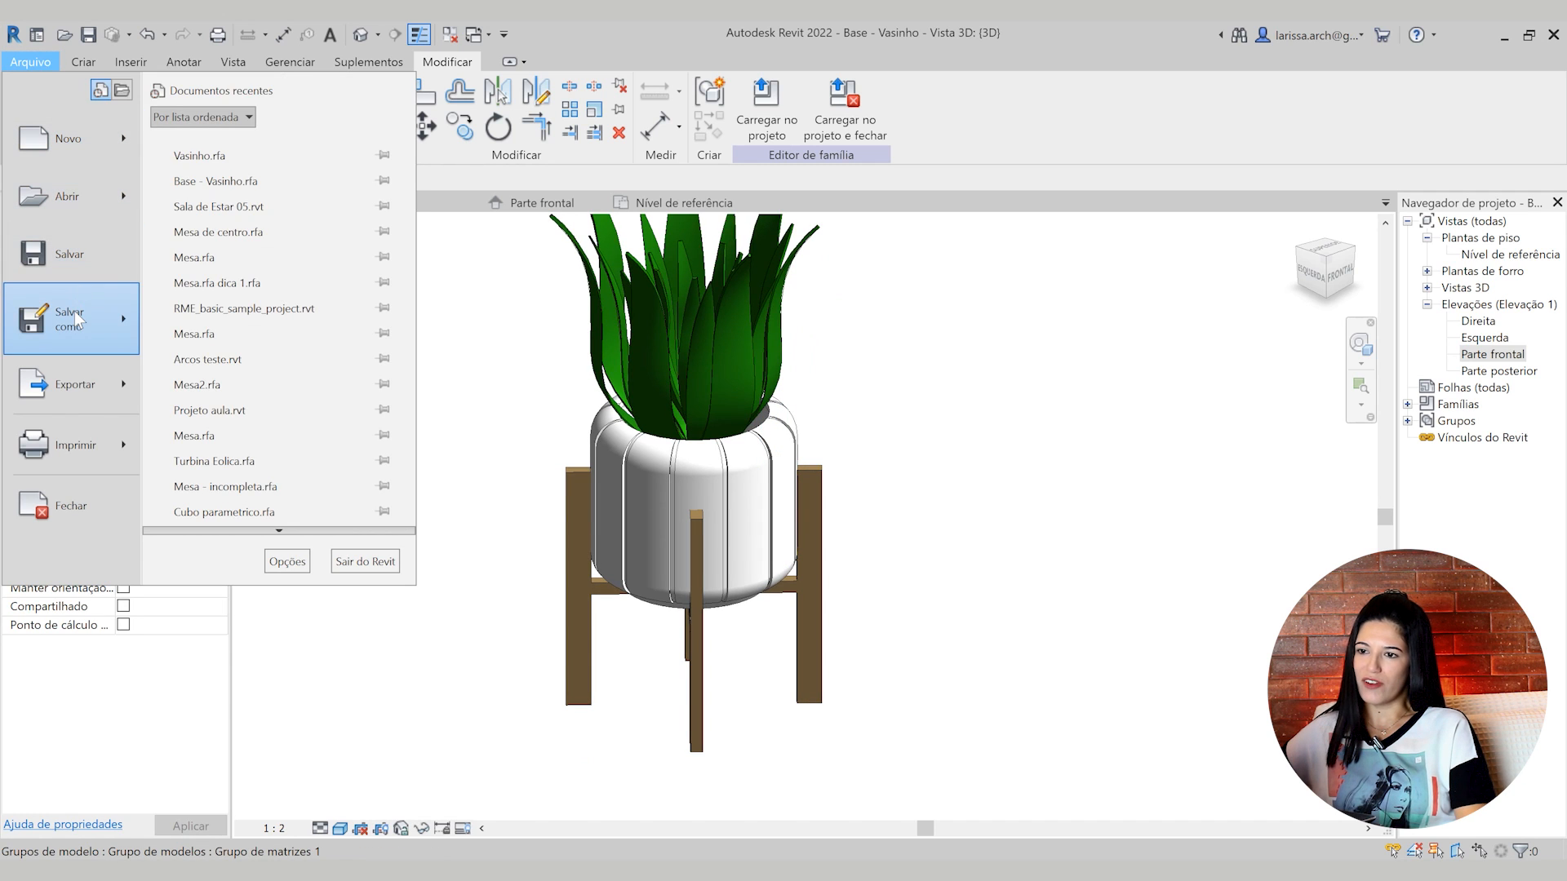
pyautogui.moveTo(75, 311)
pyautogui.click(237, 274)
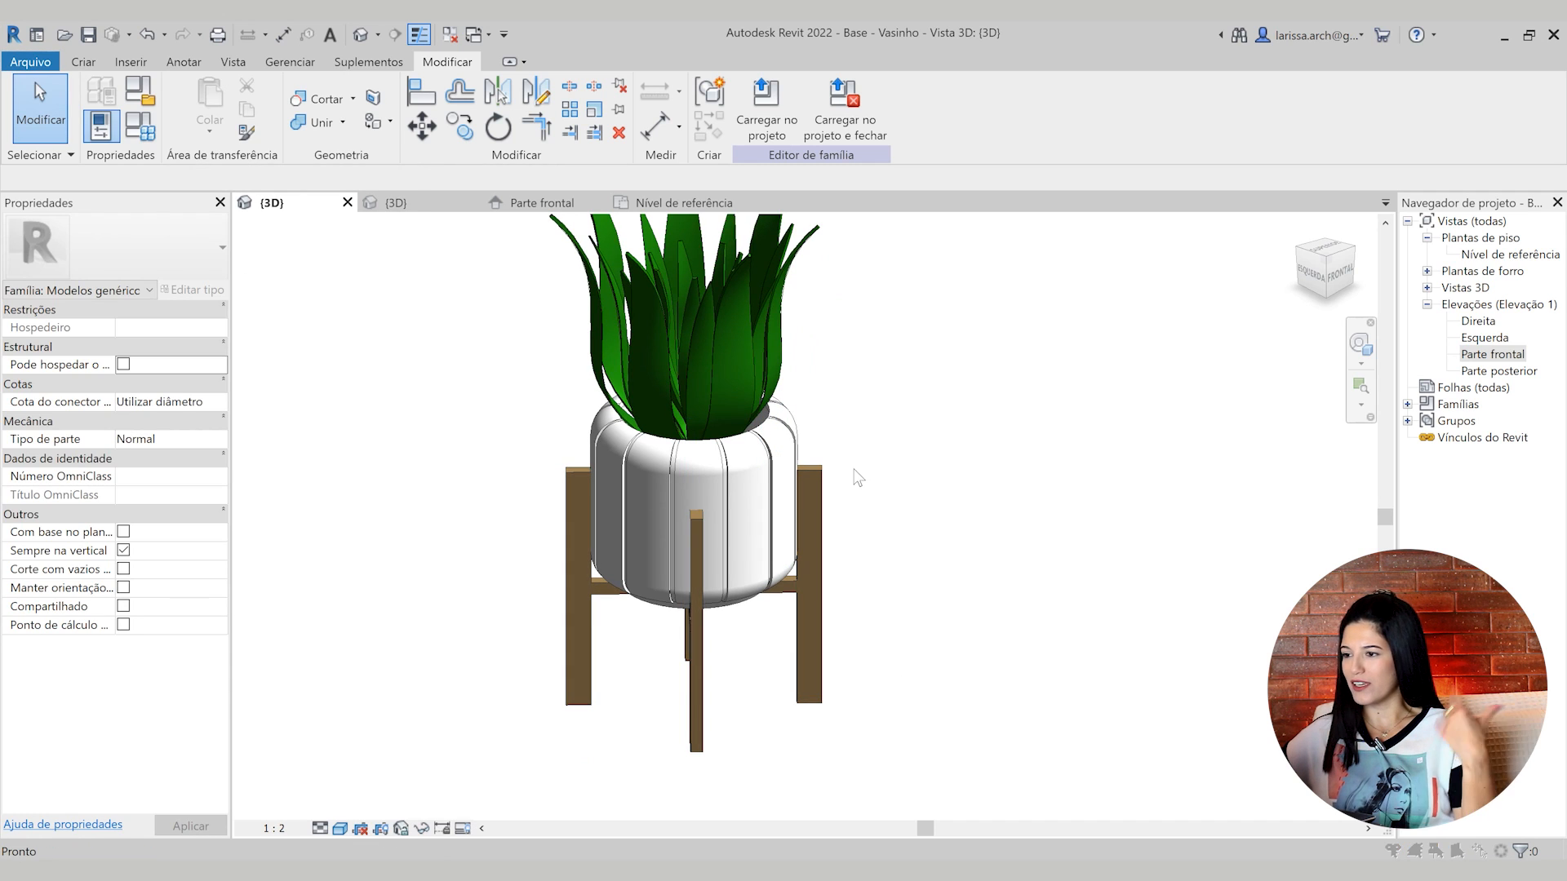
pyautogui.click(1101, 647)
pyautogui.scroll(-3, 891, 413)
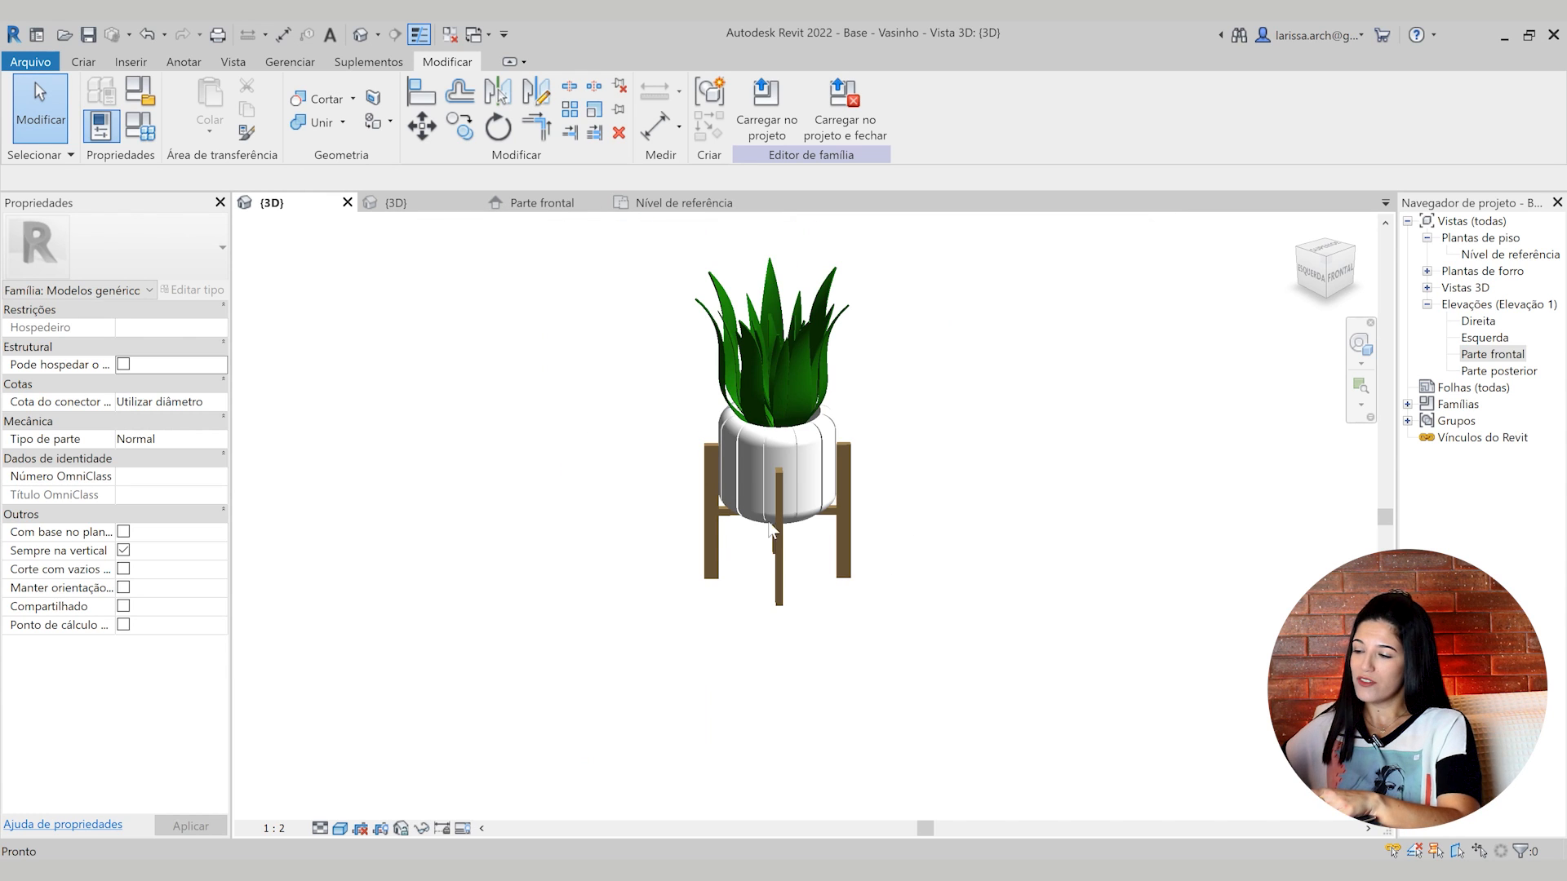